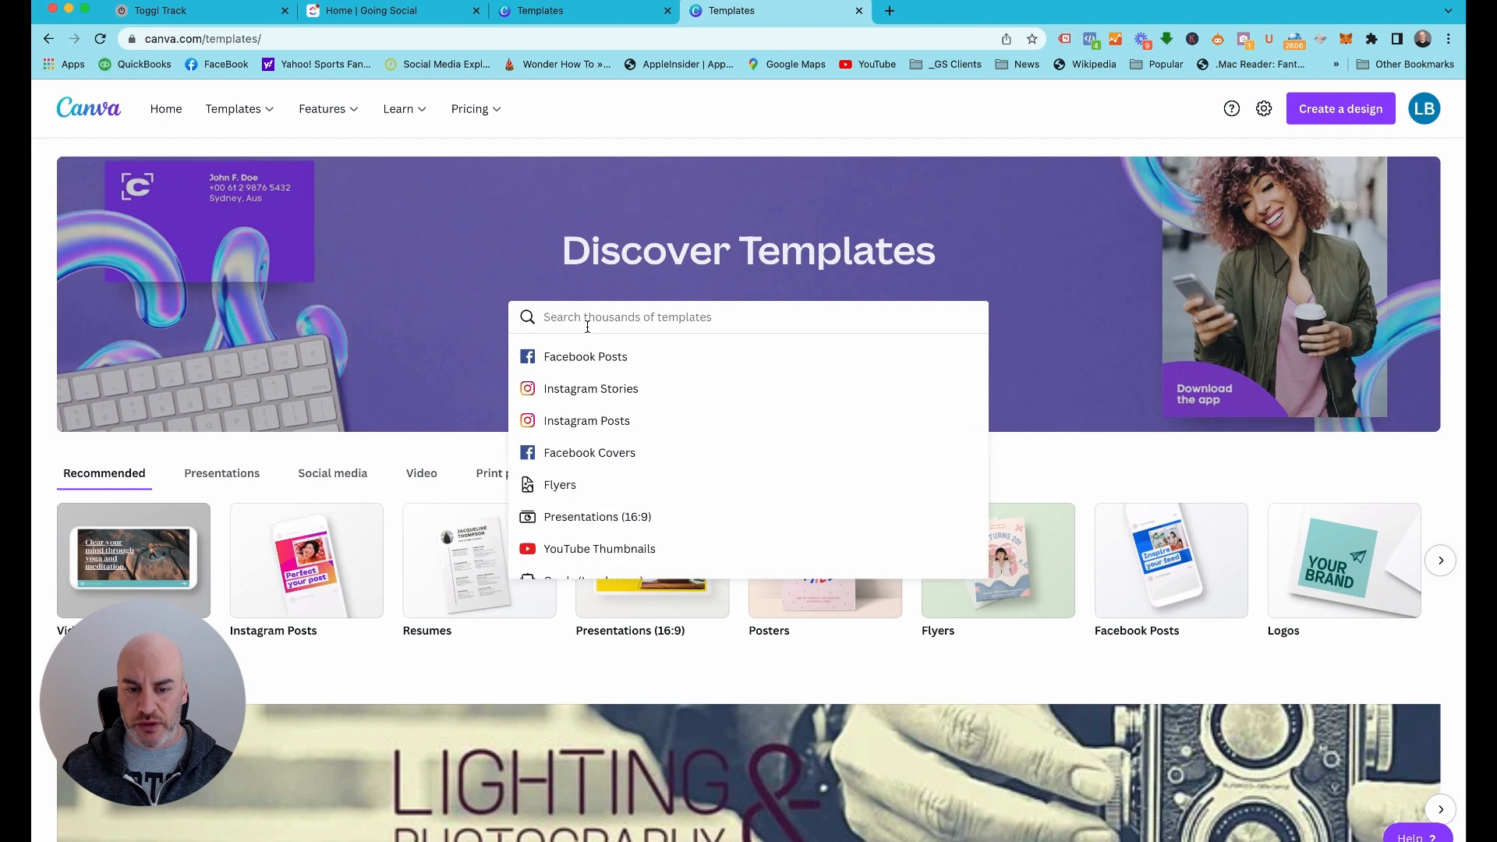
# Search the template library for "slideshow video template"
pyautogui.write('slideshow')
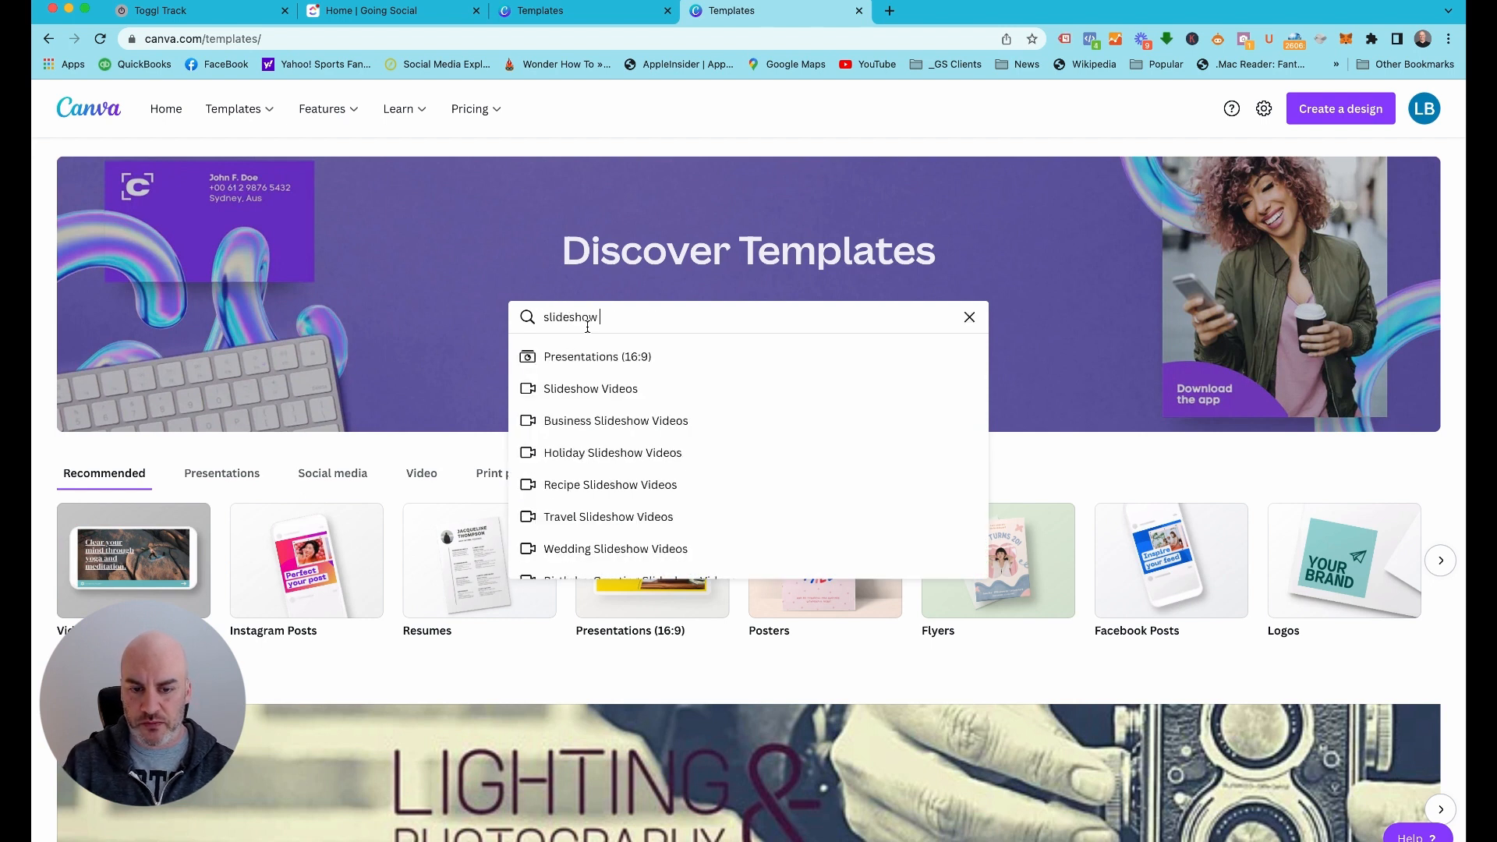
pyautogui.write(' video ')
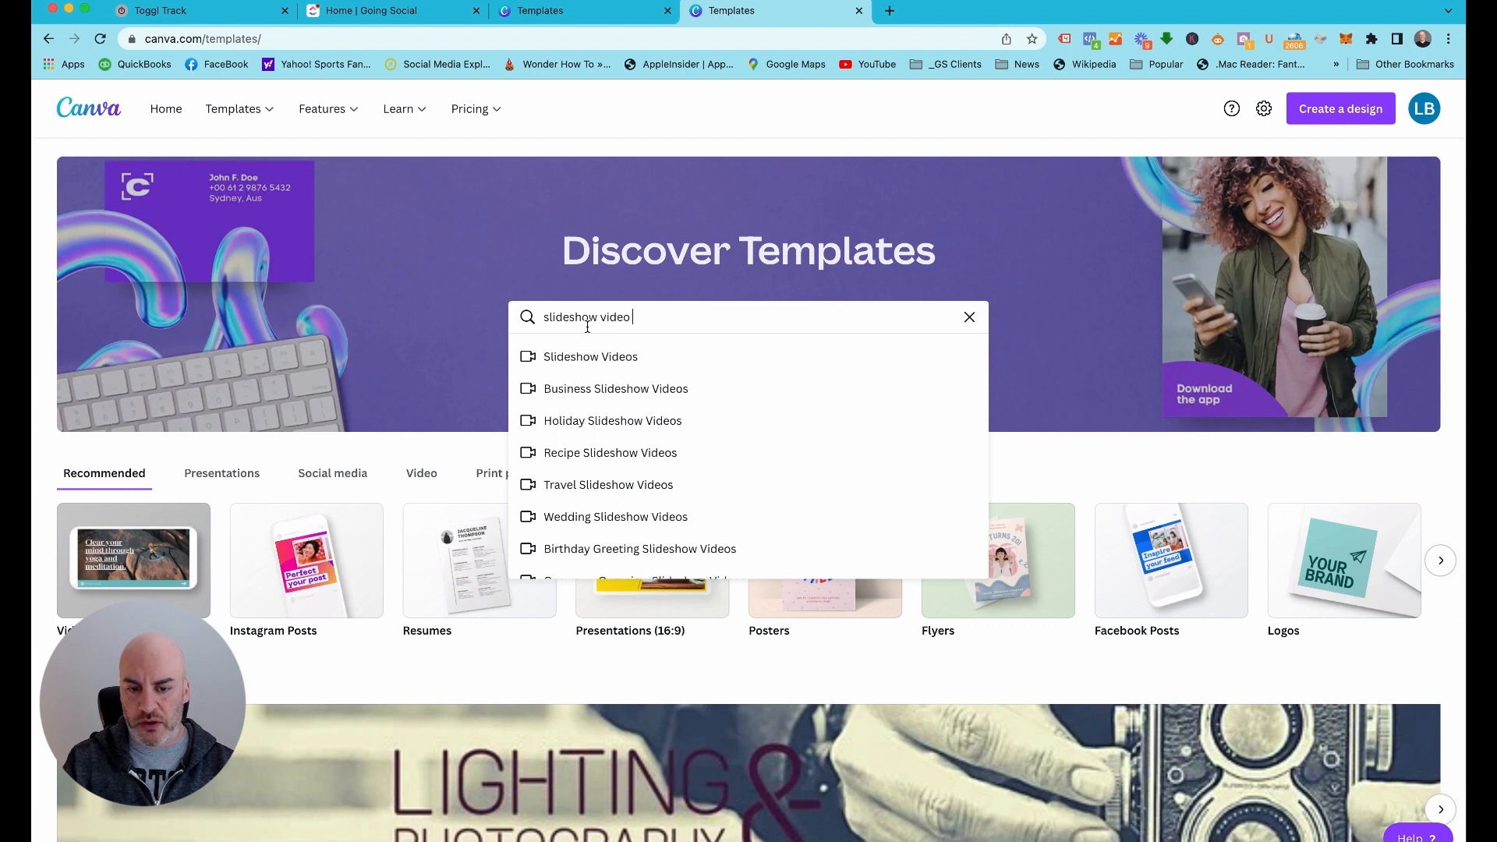
pyautogui.write('template')
pyautogui.press('Return')
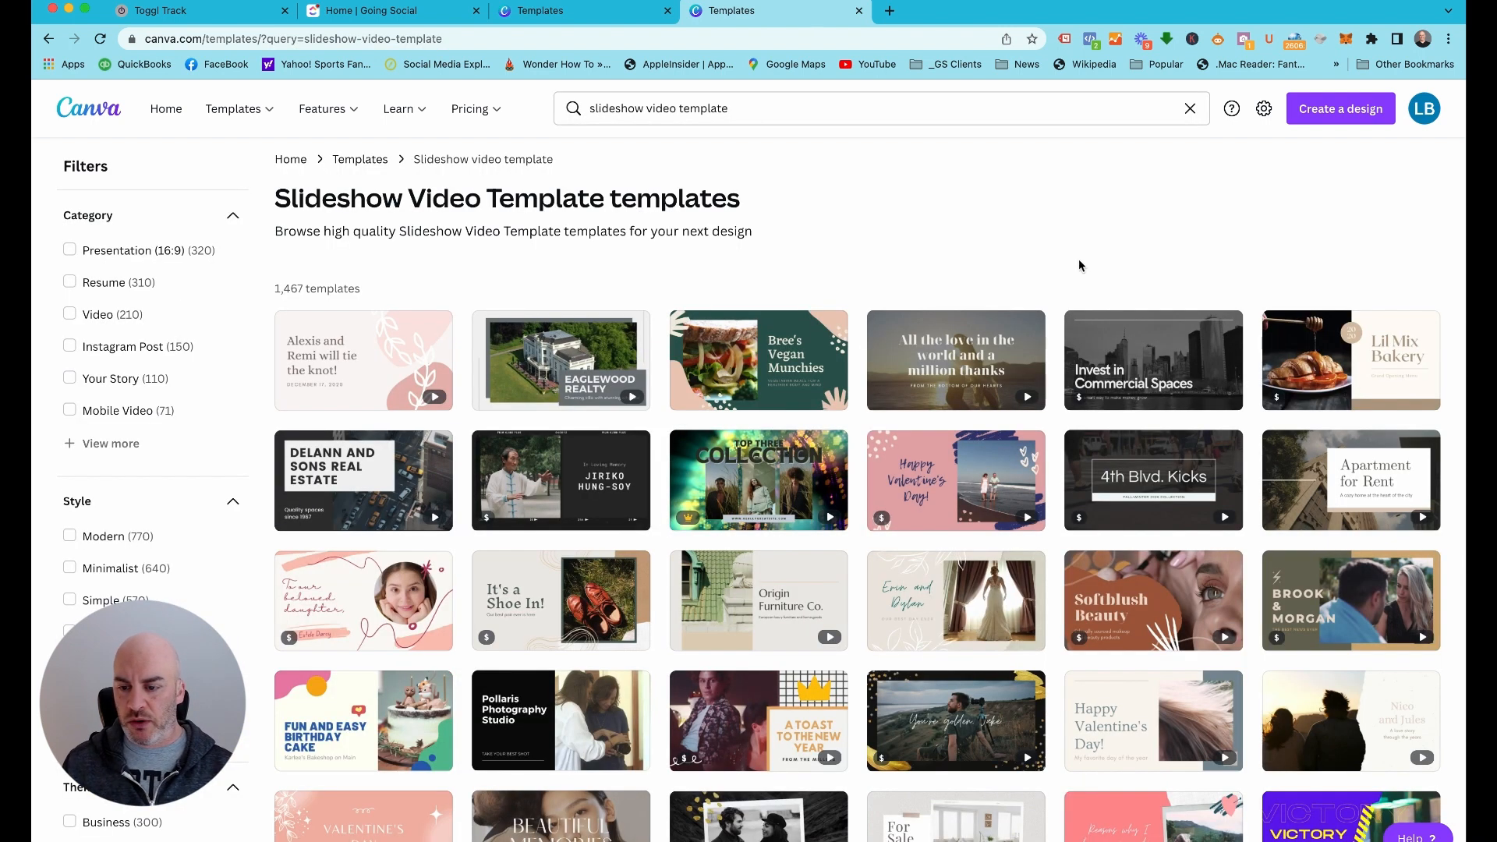
# Find the Brown and White Photocentric Love Slideshow template in the results and open it for customization
pyautogui.scroll(-1, 843, 589)
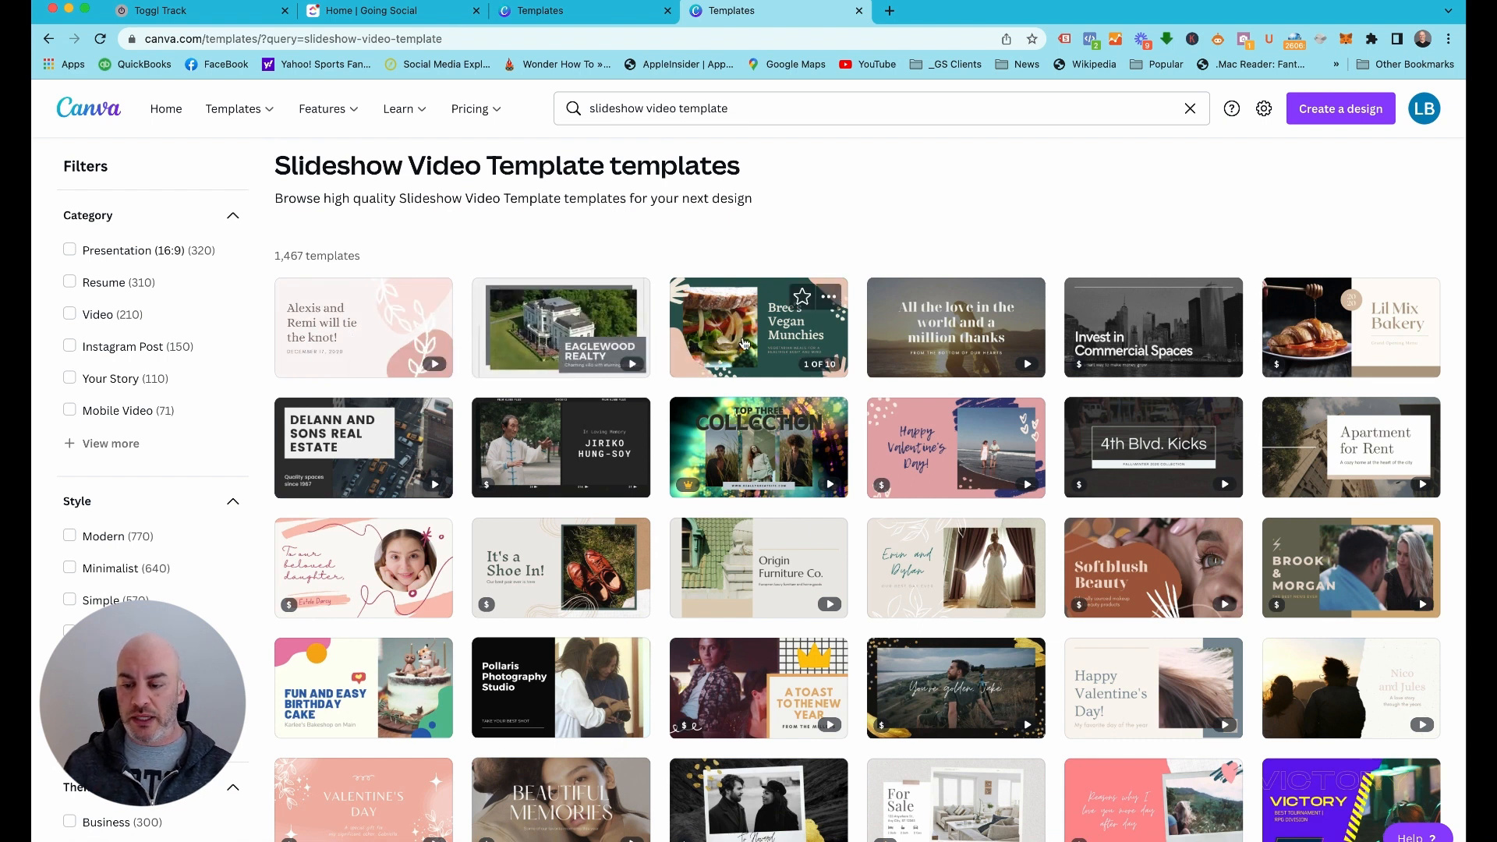
pyautogui.scroll(-4, 570, 561)
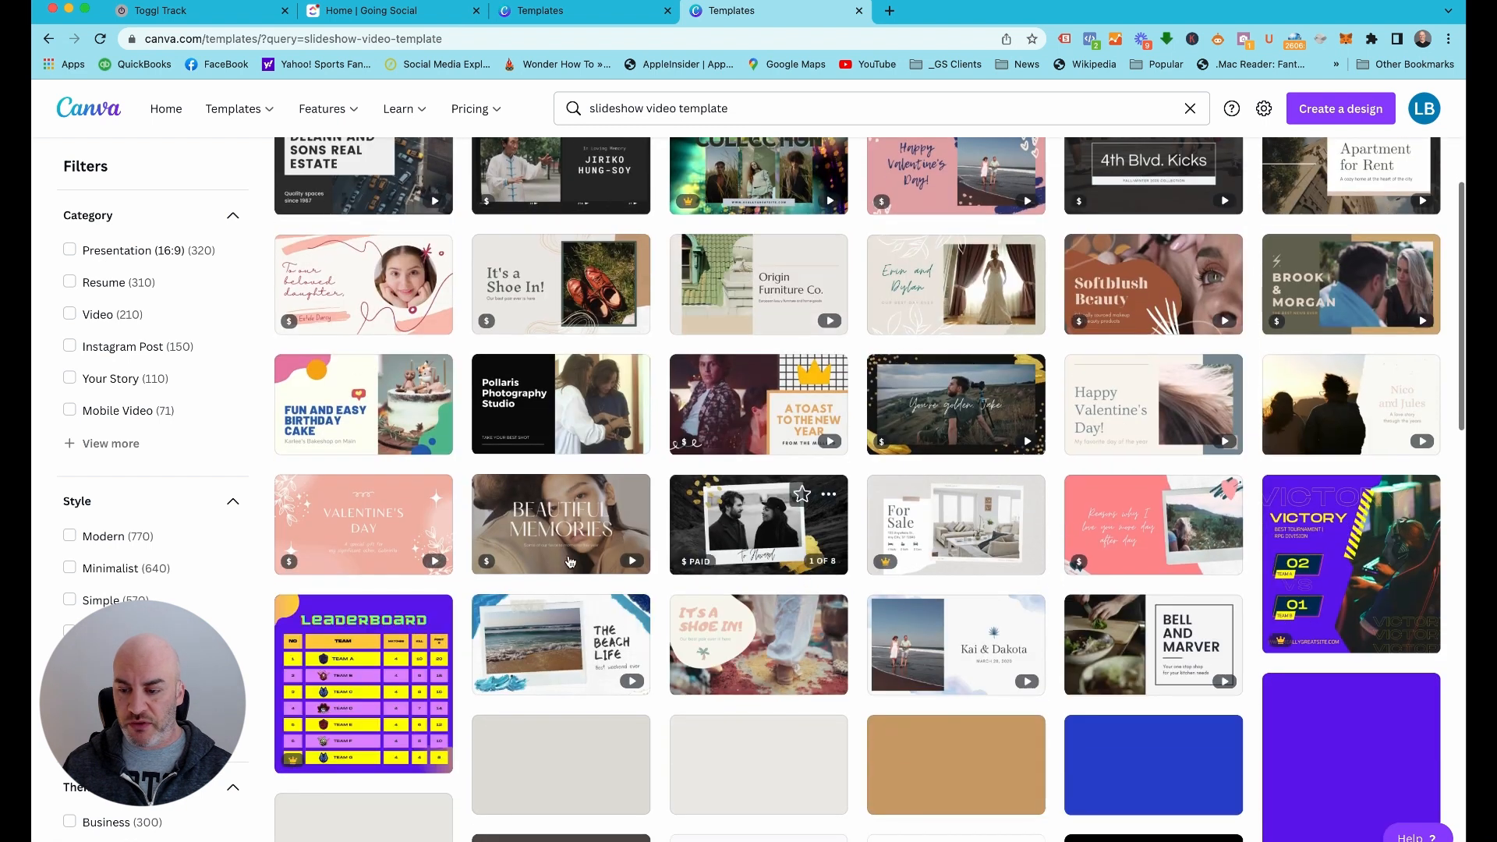
pyautogui.click(544, 525)
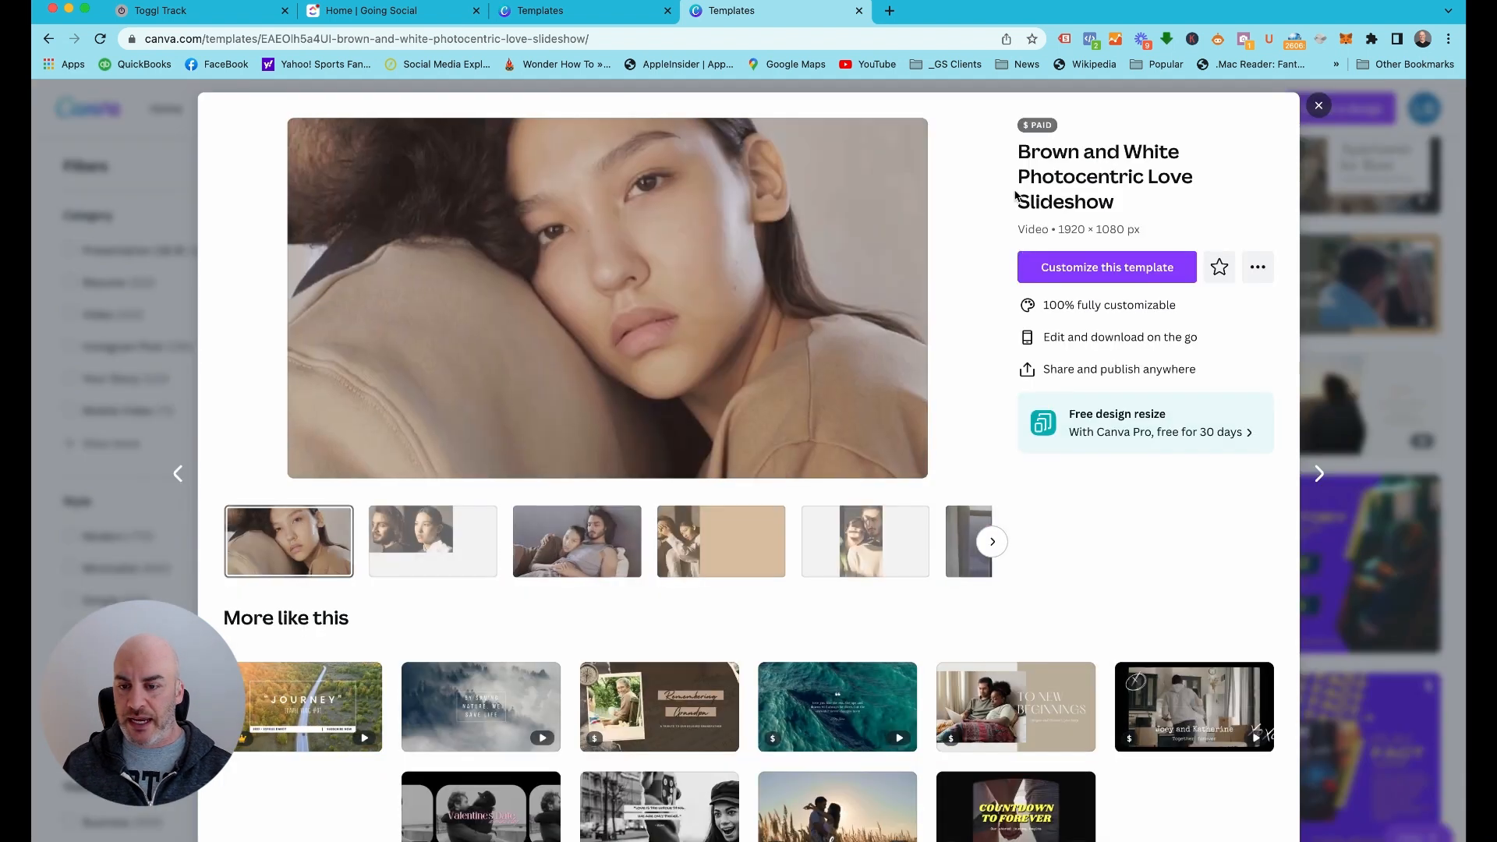
pyautogui.moveTo(1040, 125)
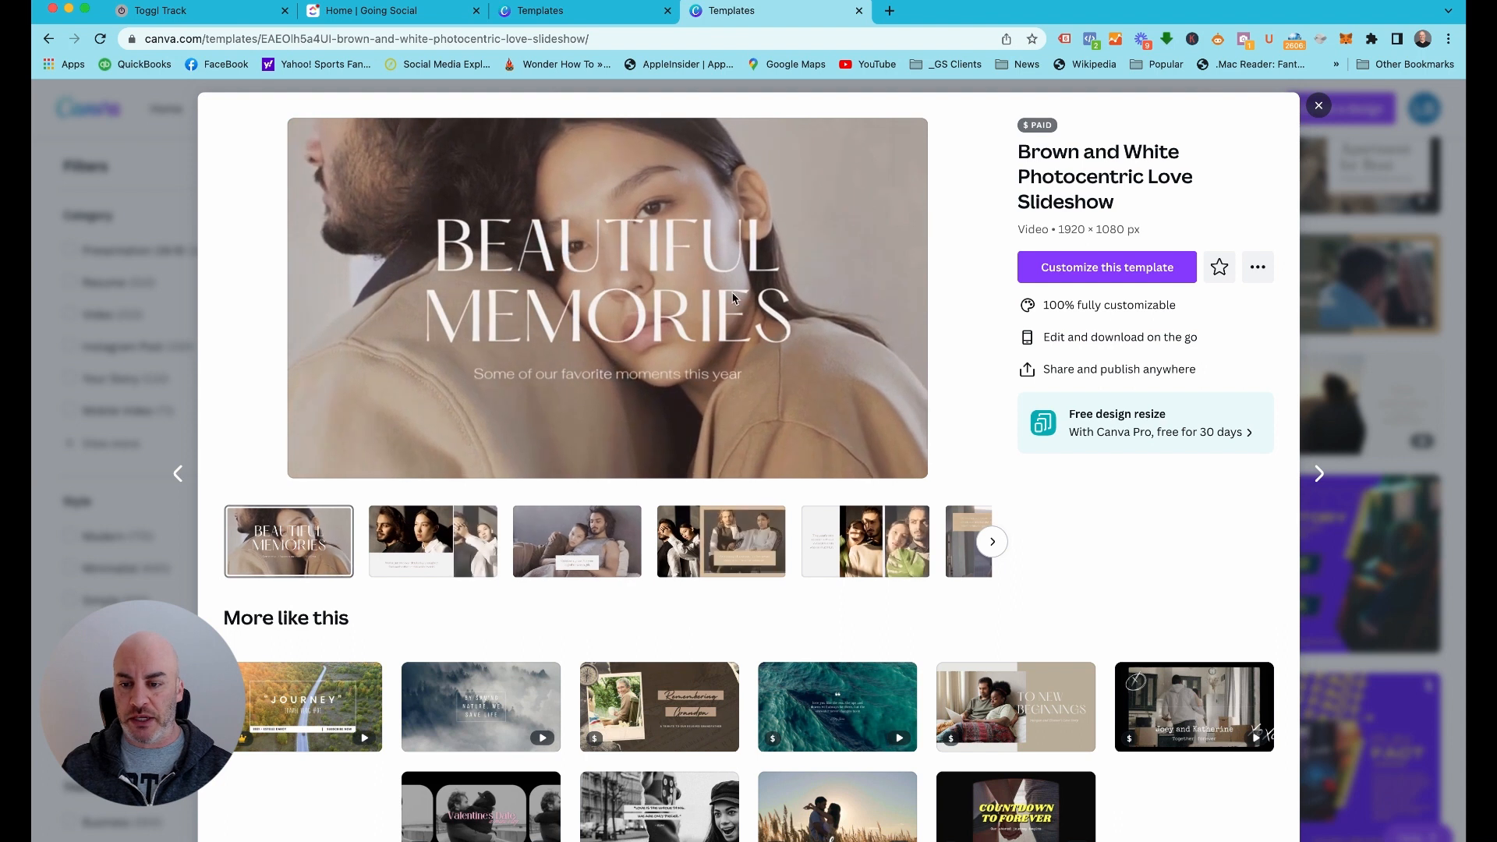
pyautogui.click(1093, 279)
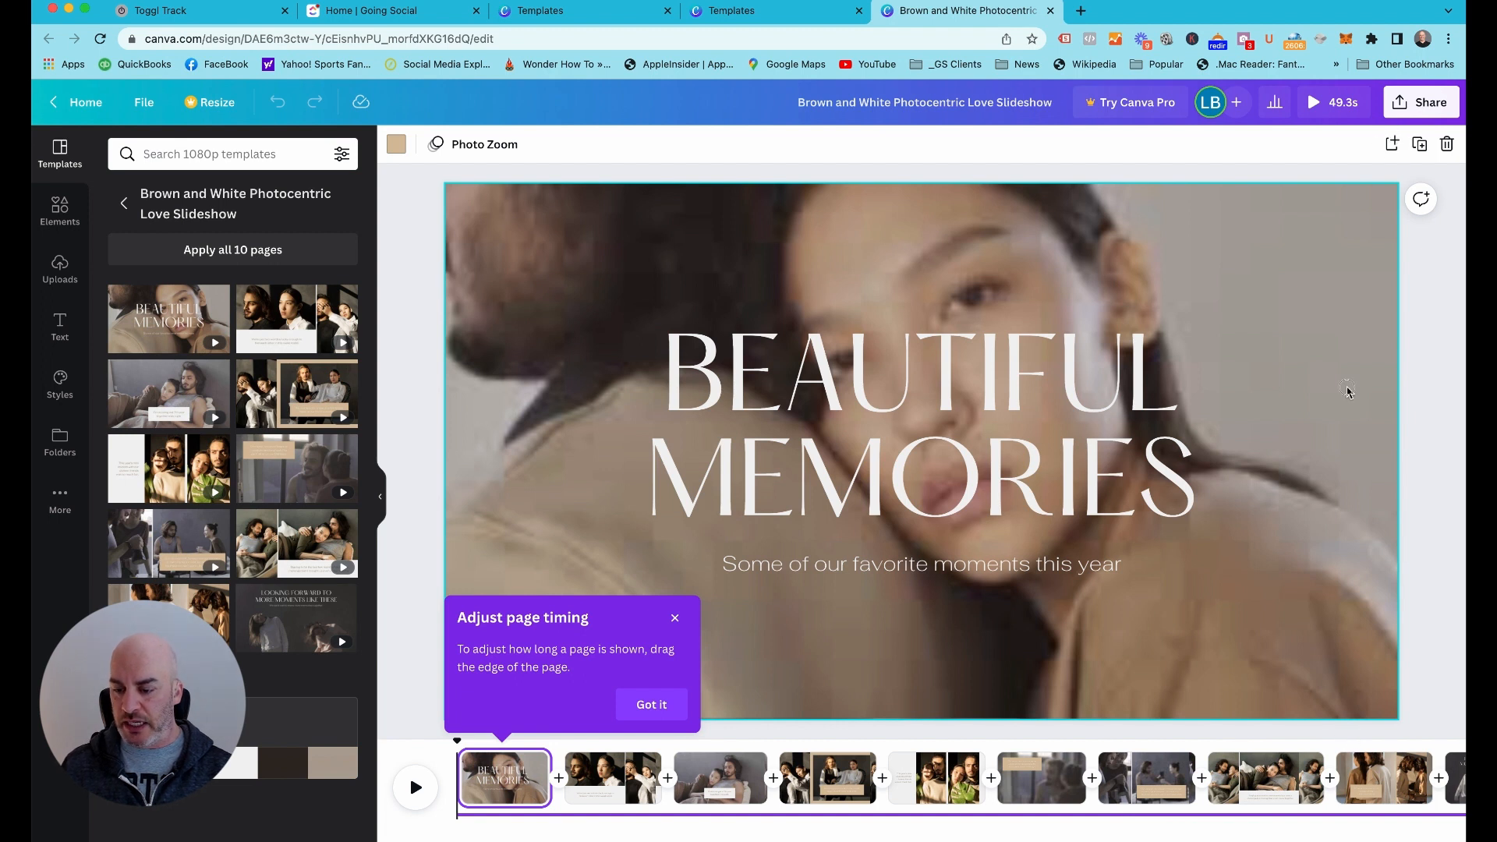
# Look through the slideshow's pages to review their photo and text layouts, and dismiss the page timing tip
pyautogui.hscroll(3, 740, 779)
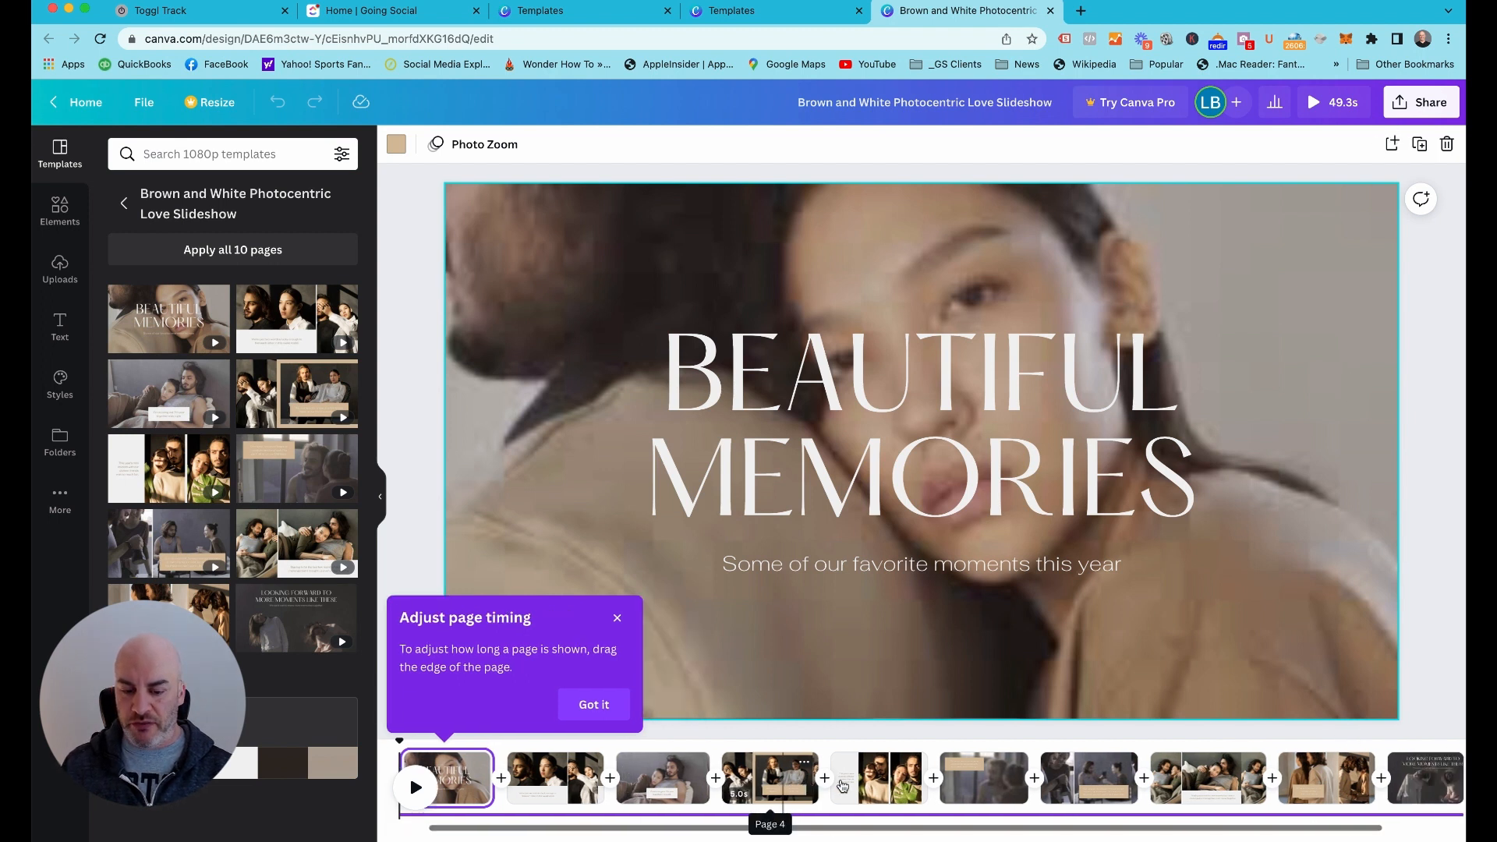
pyautogui.click(626, 782)
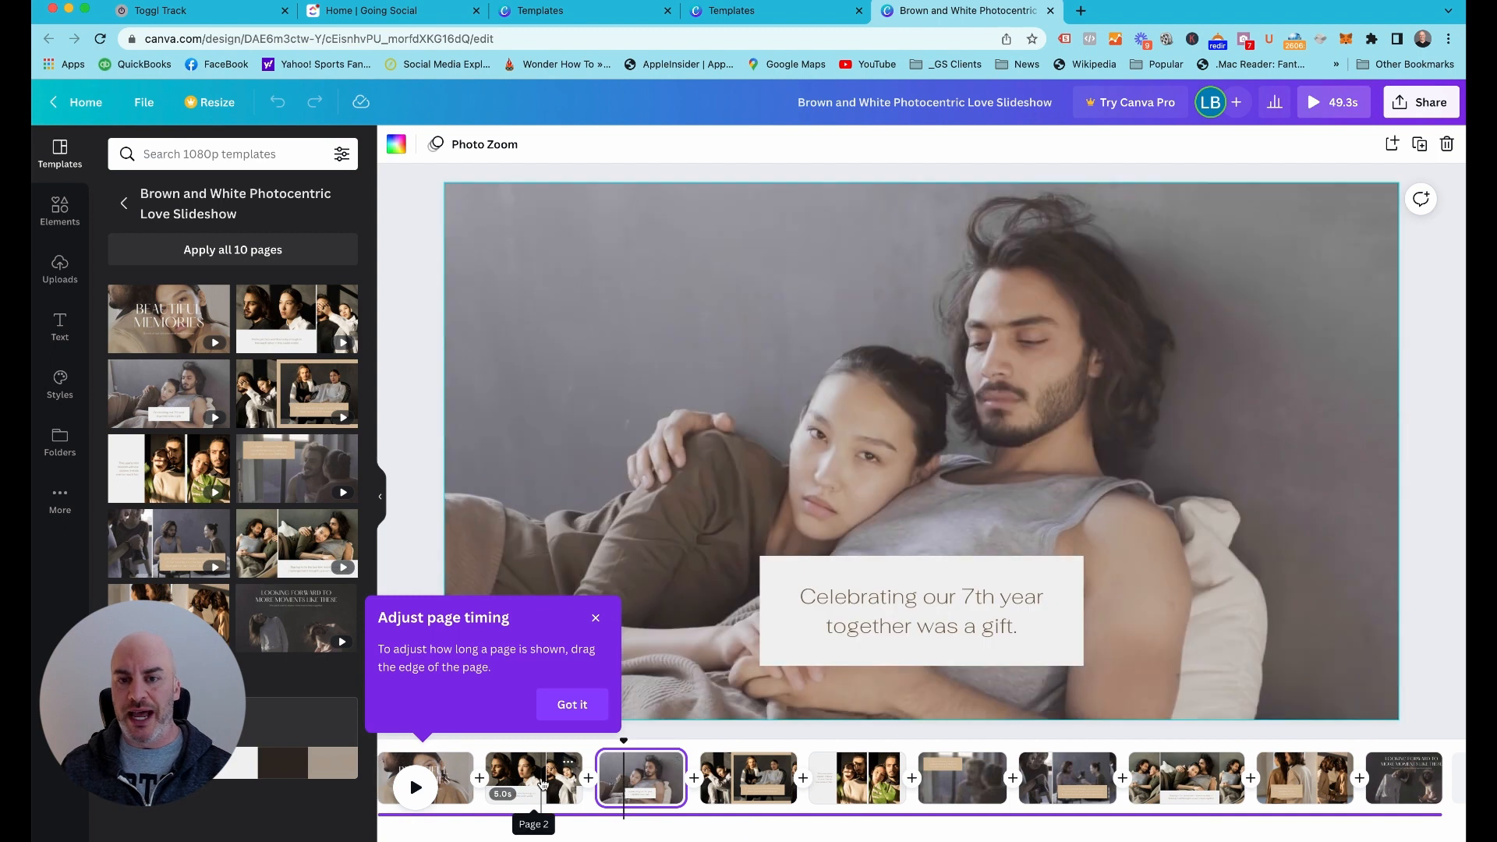
pyautogui.click(543, 784)
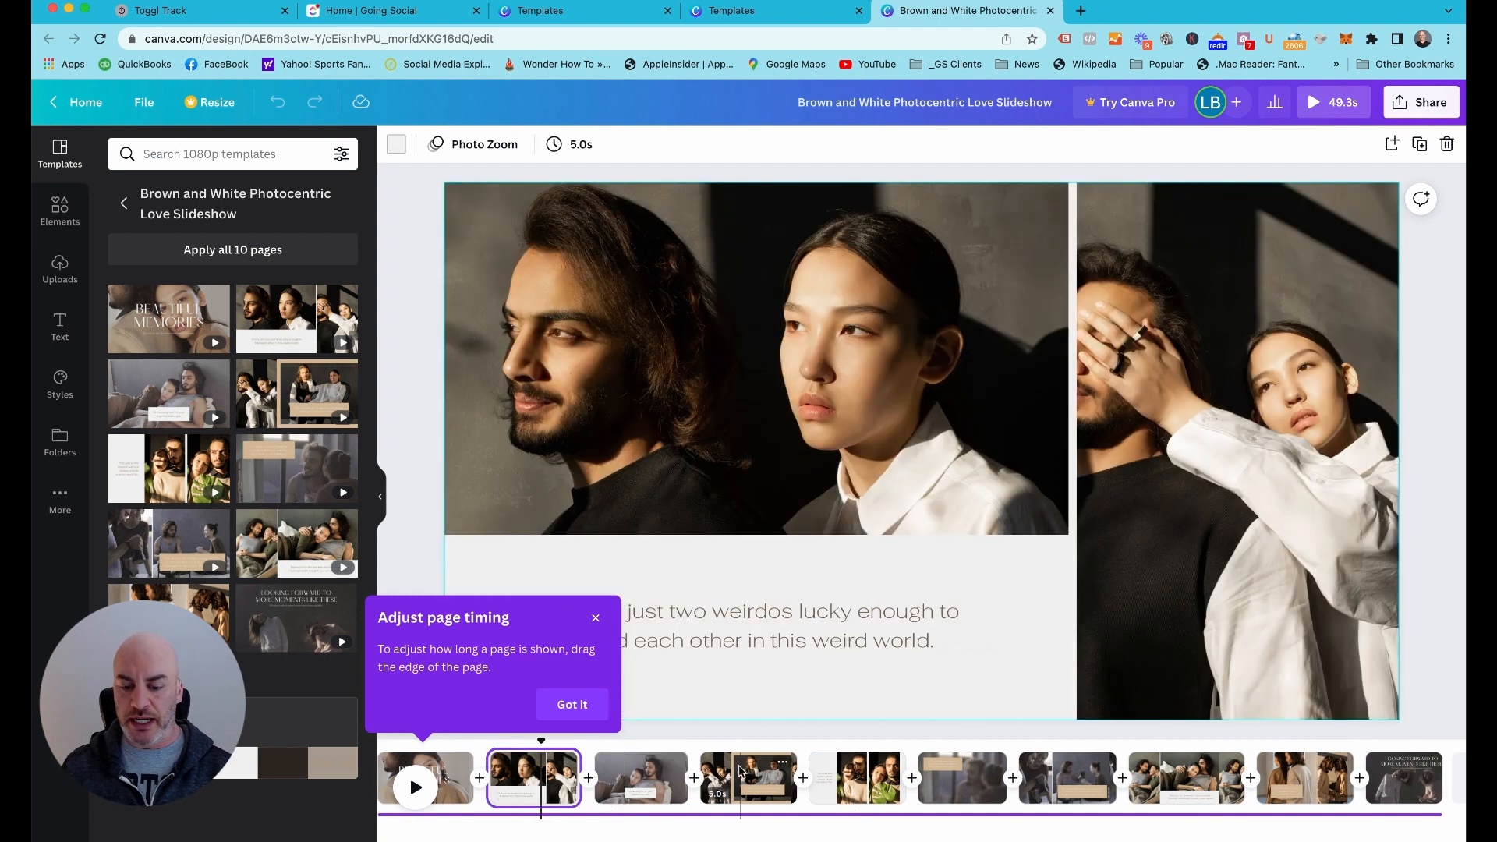
pyautogui.click(741, 772)
pyautogui.click(857, 783)
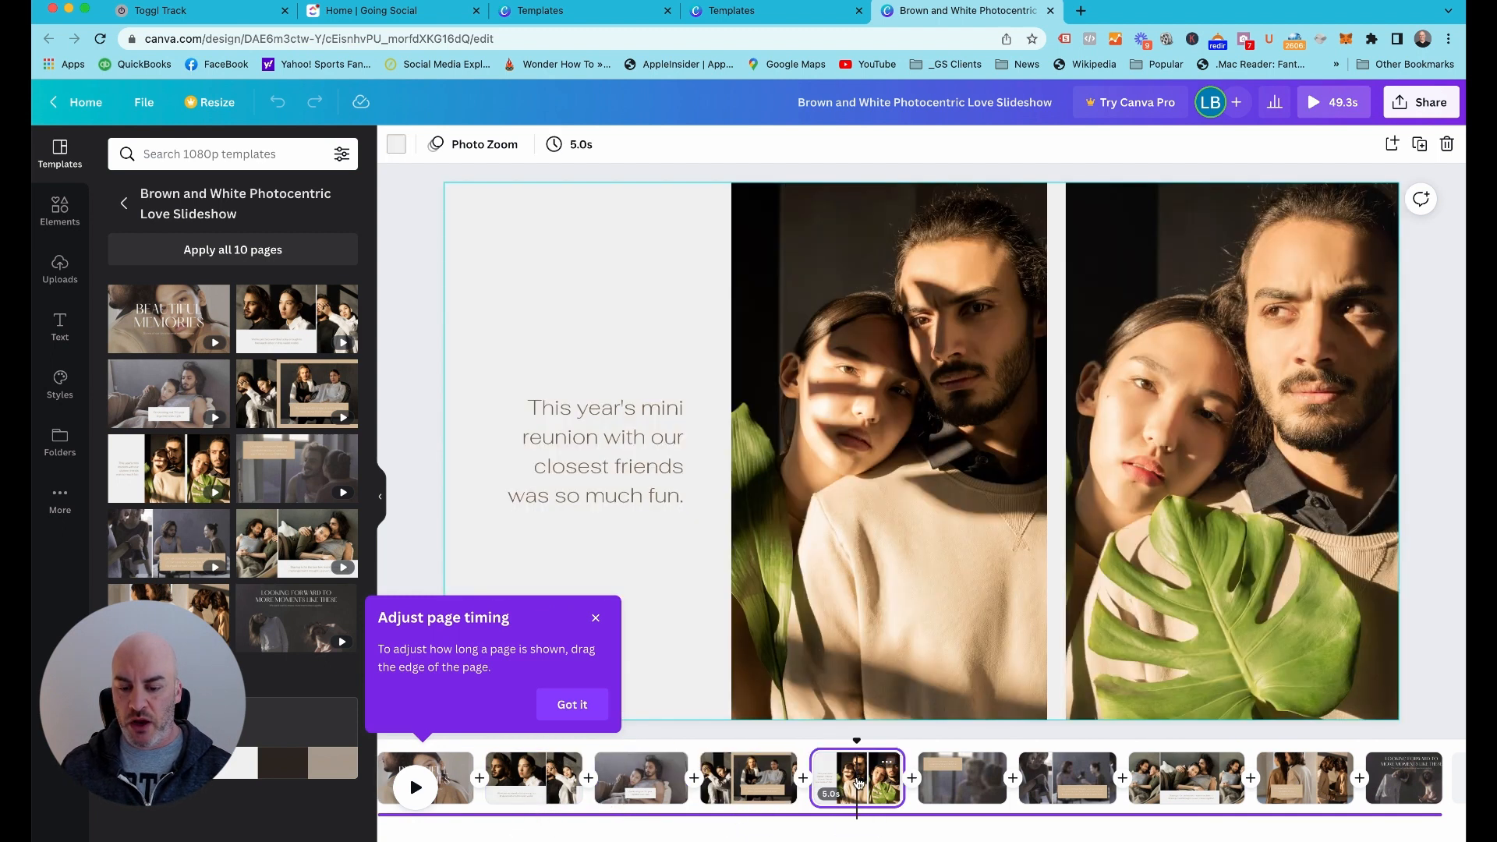
pyautogui.click(970, 787)
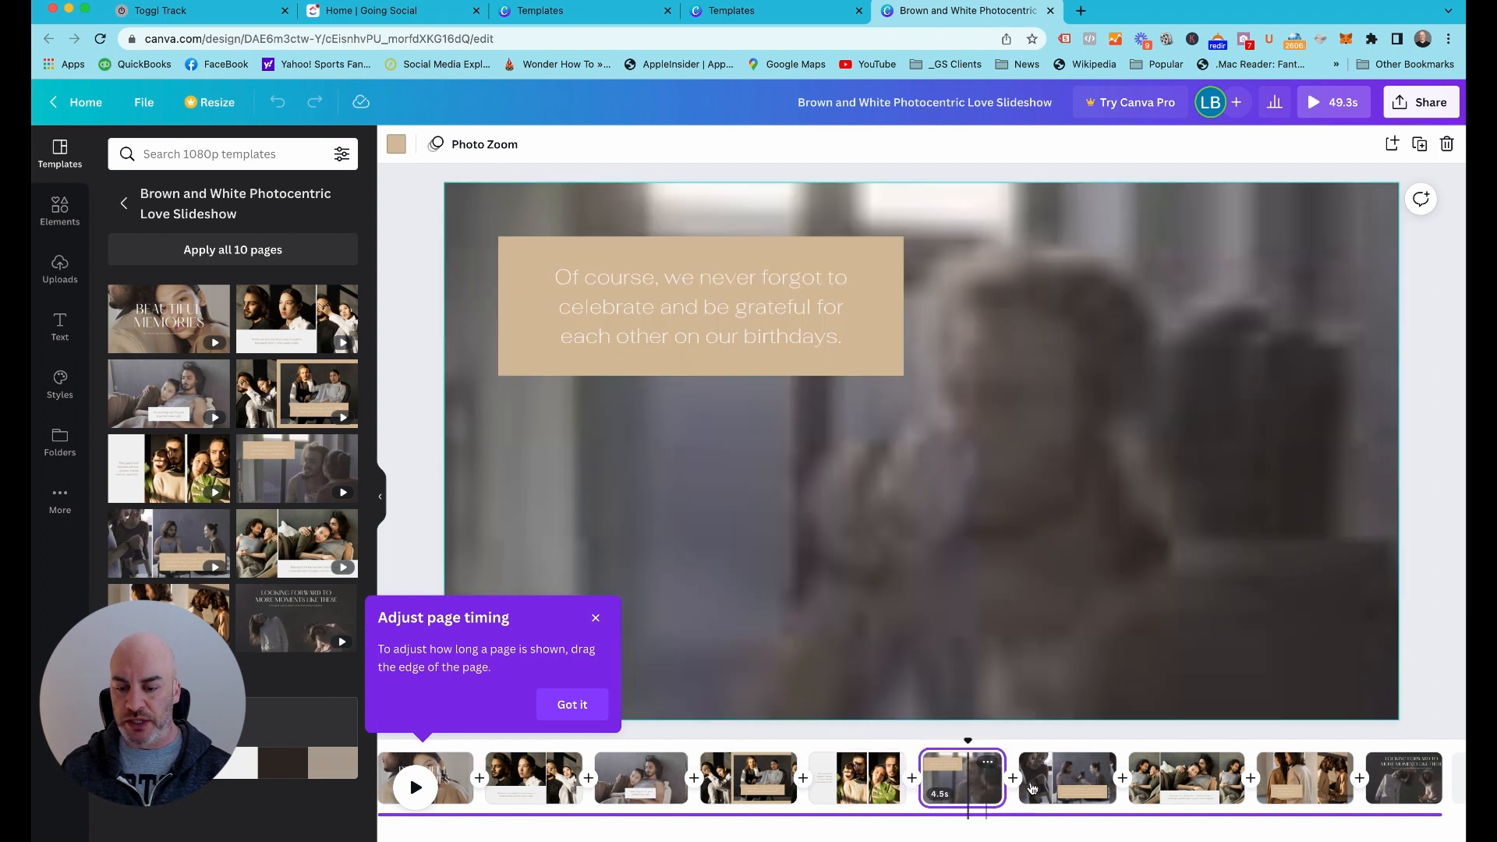
pyautogui.click(1076, 789)
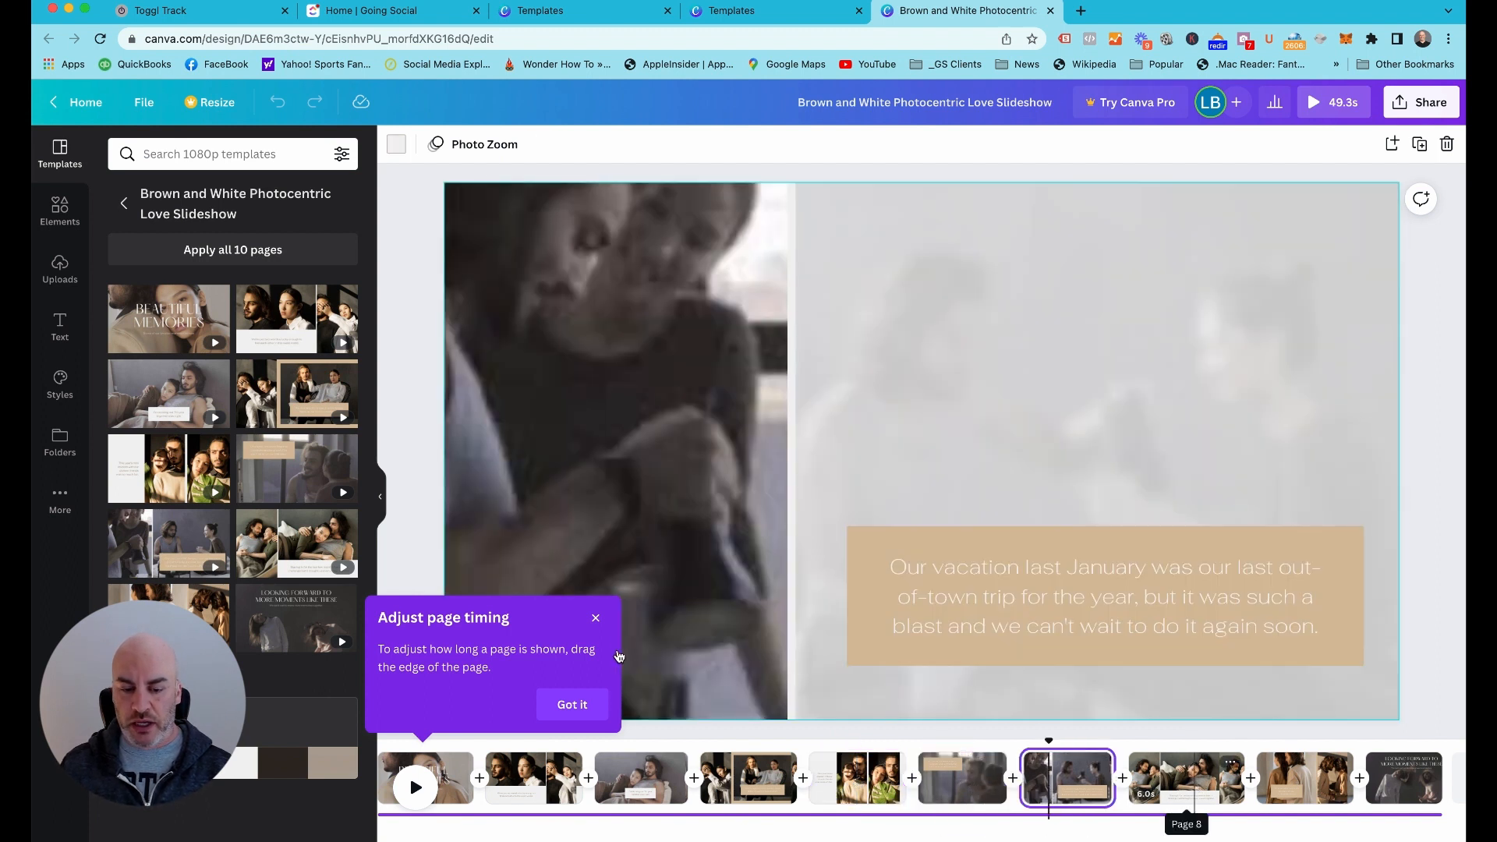
pyautogui.click(595, 618)
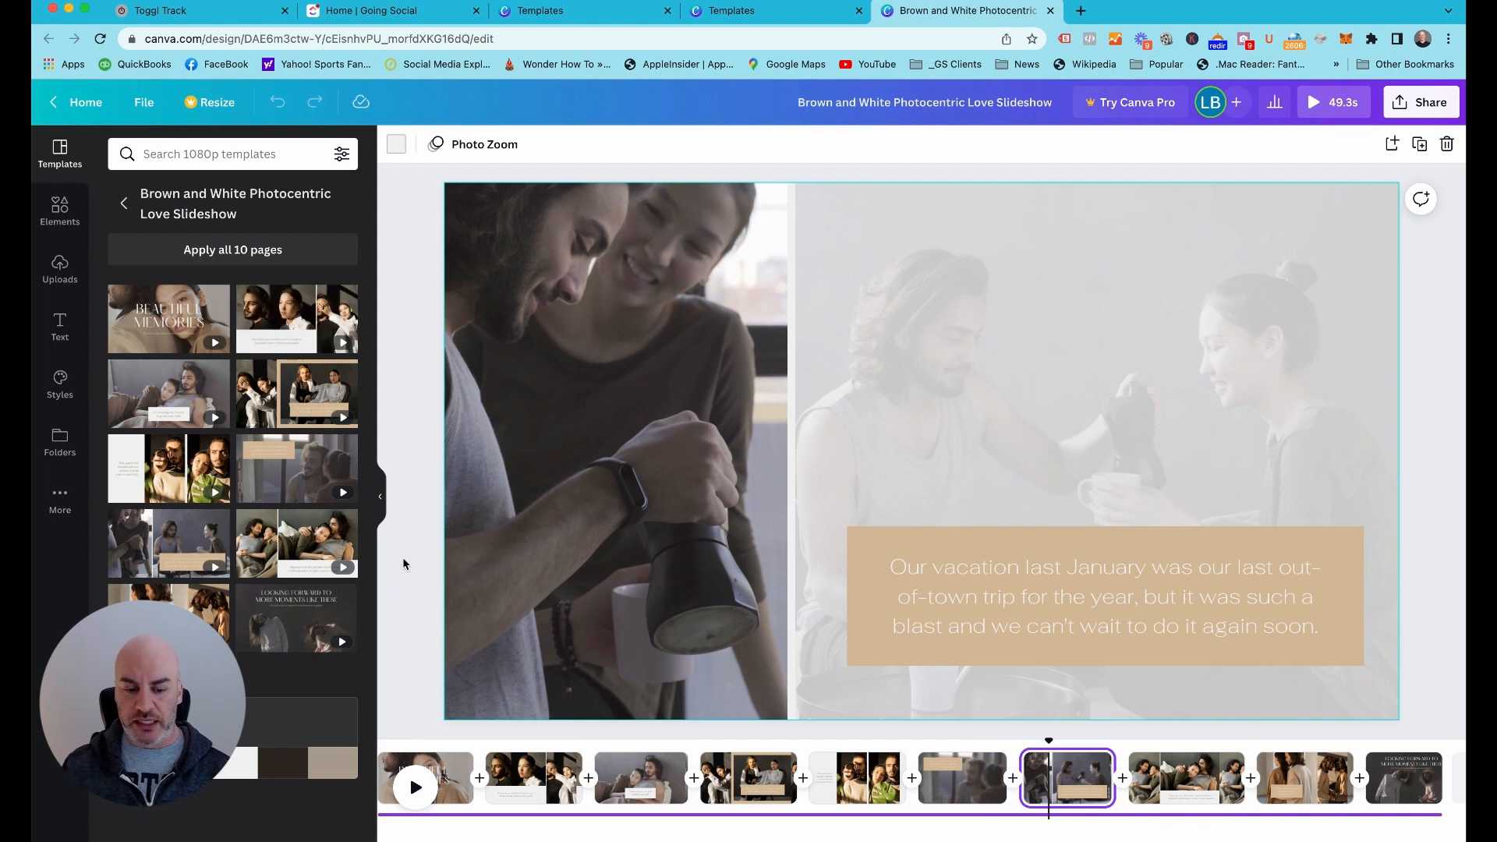
pyautogui.hscroll(-1, 466, 783)
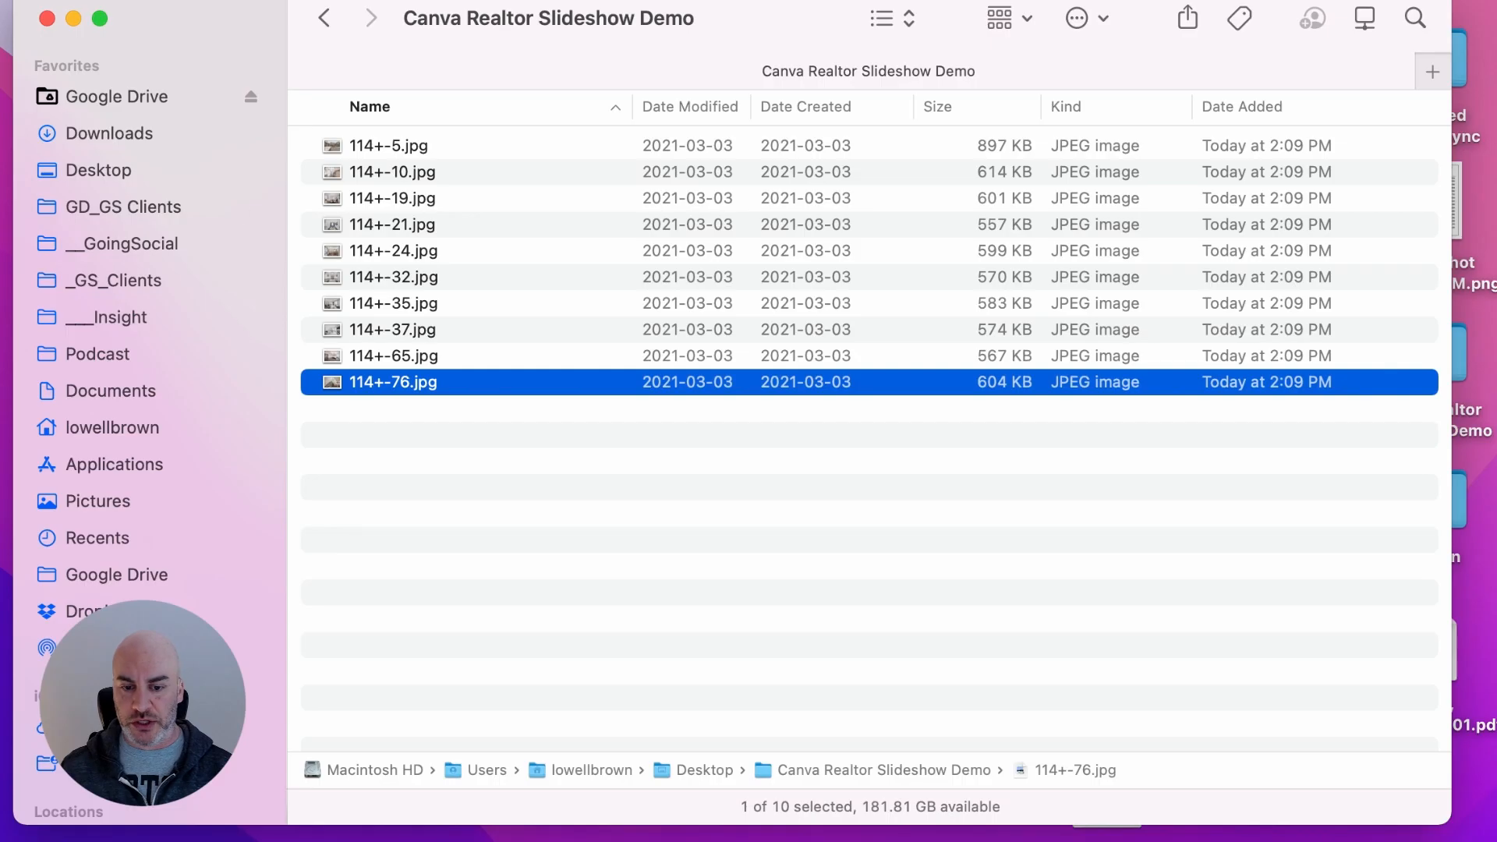
# Upload all ten JPEG photos from the Canva Realtor Slideshow Demo folder in Finder to the Canva design's uploads
pyautogui.press('super+a')
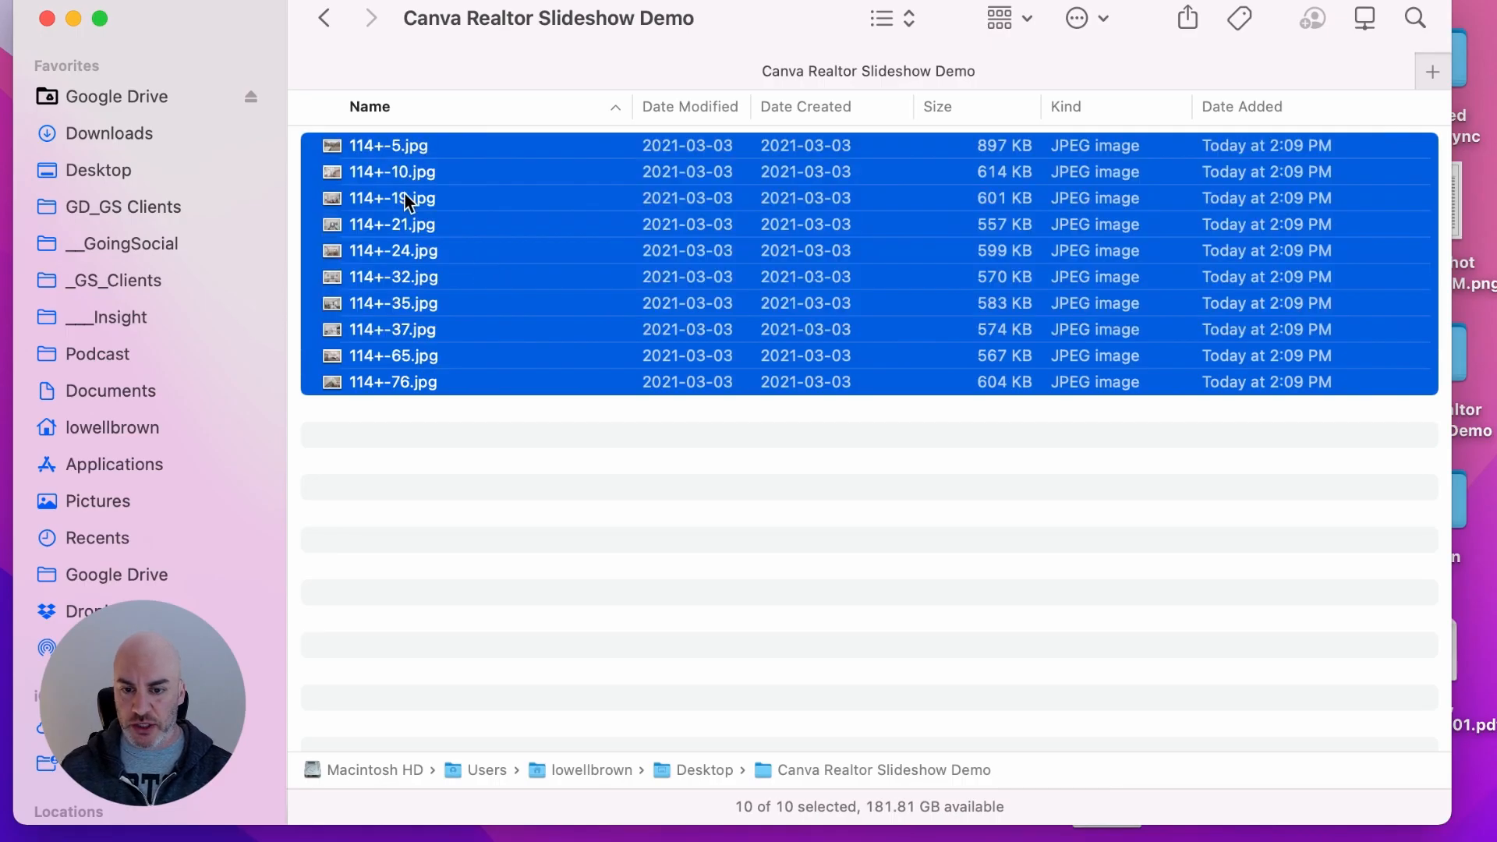
pyautogui.moveTo(404, 198); pyautogui.dragTo(76, 281)
pyautogui.moveTo(76, 280); pyautogui.dragTo(71, 278)
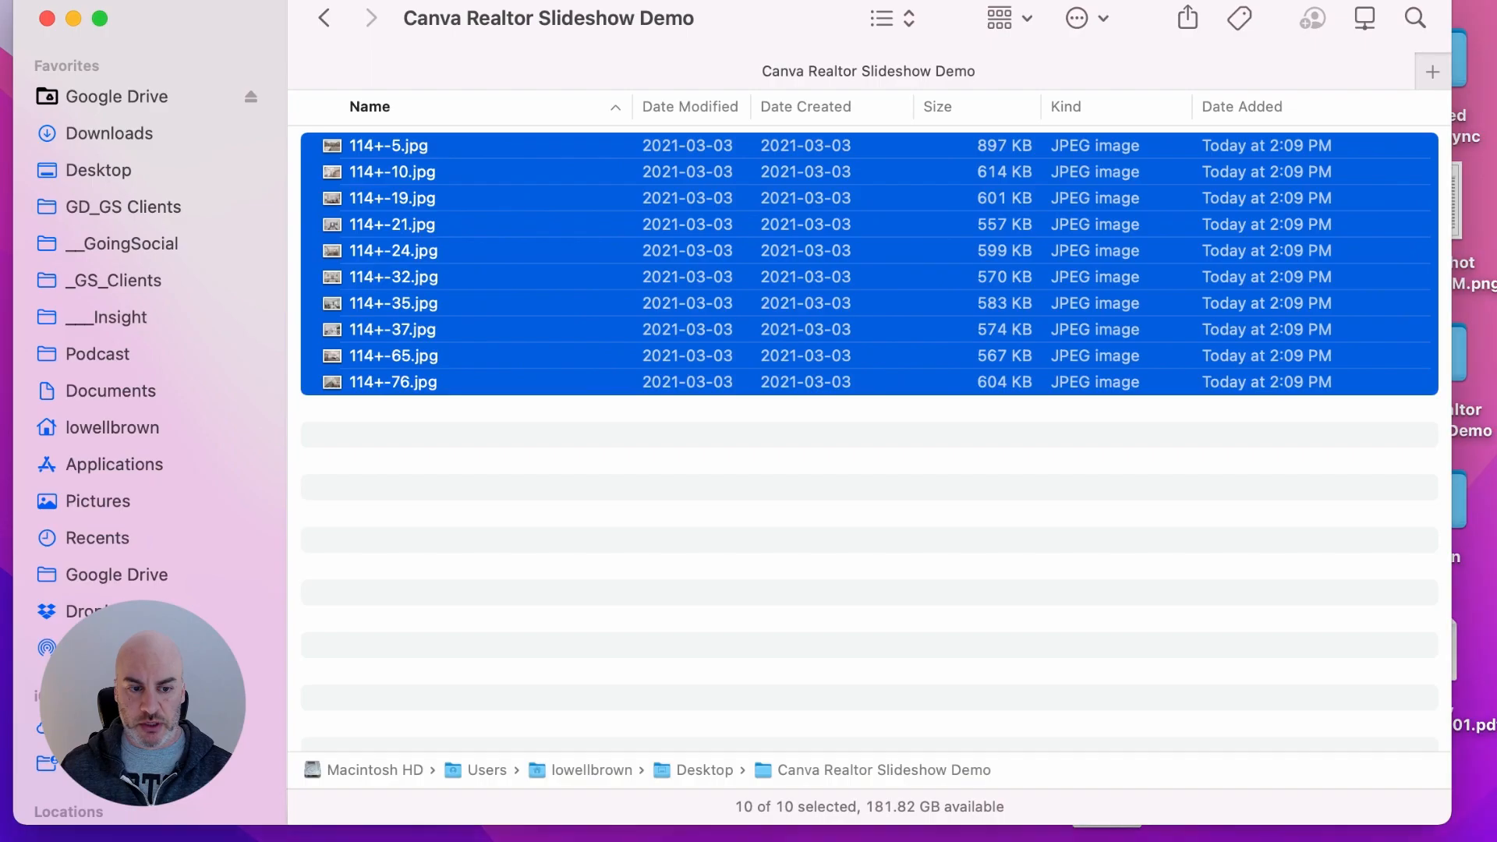
pyautogui.moveTo(343, 209); pyautogui.dragTo(0, 273)
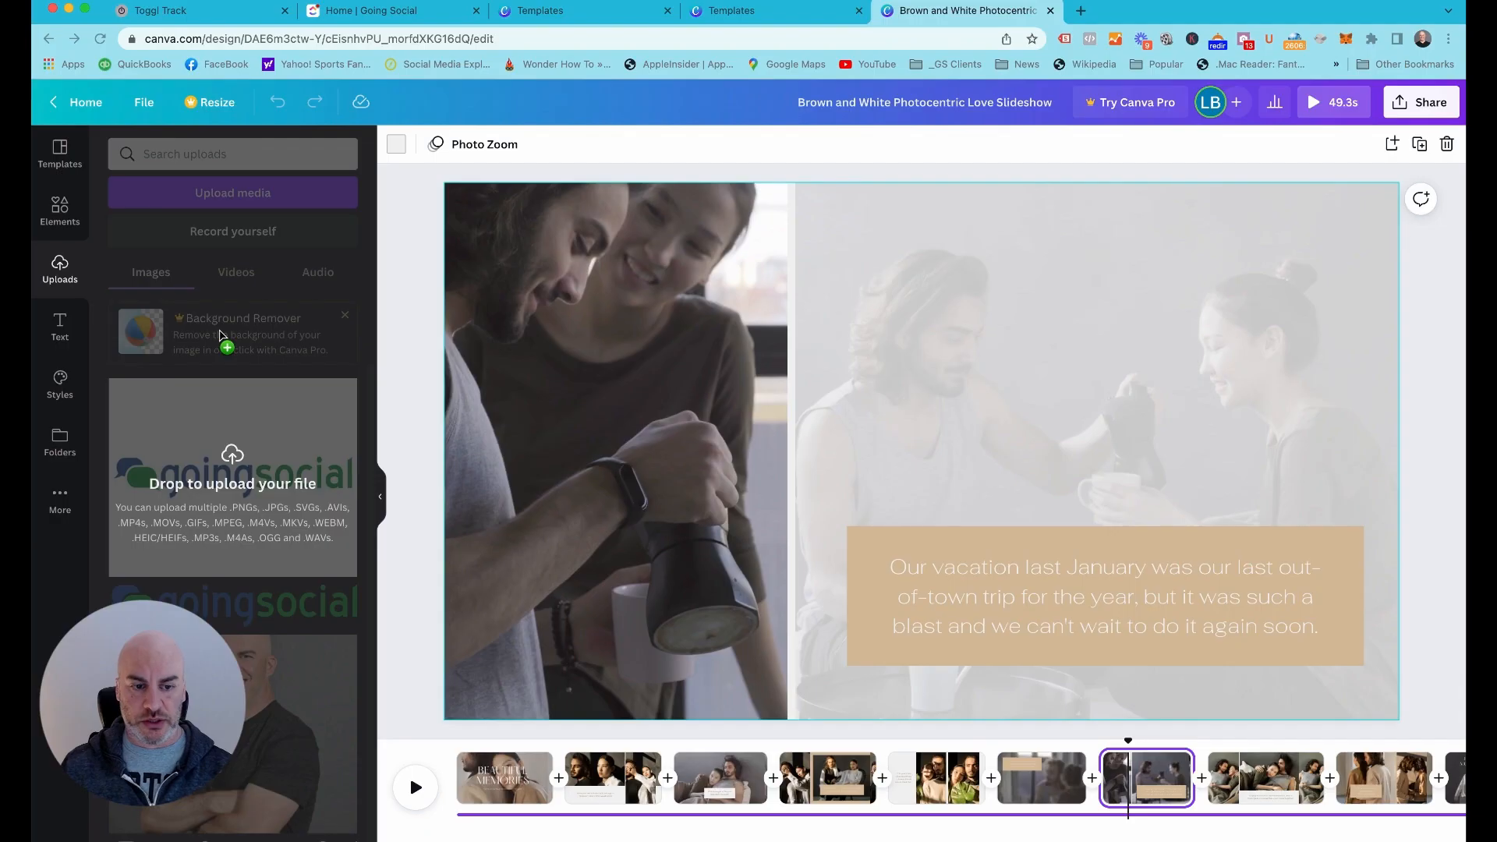
pyautogui.moveTo(219, 336); pyautogui.dragTo(220, 335)
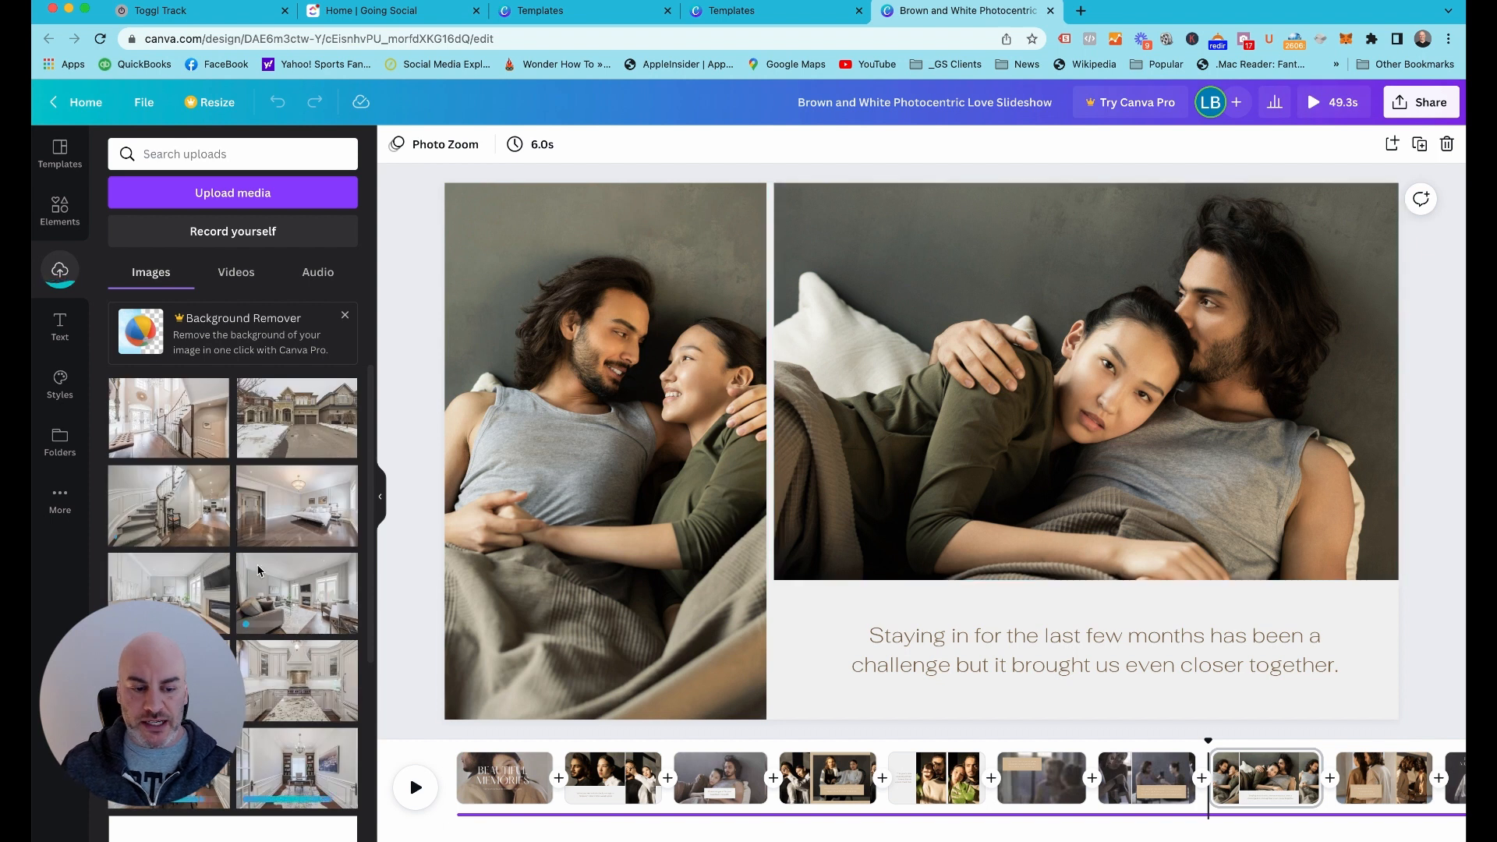
# Set the uploaded house exterior photo as the first page's background, and replace it with the home office photo
pyautogui.scroll(-2, 259, 615)
pyautogui.scroll(-1, 259, 614)
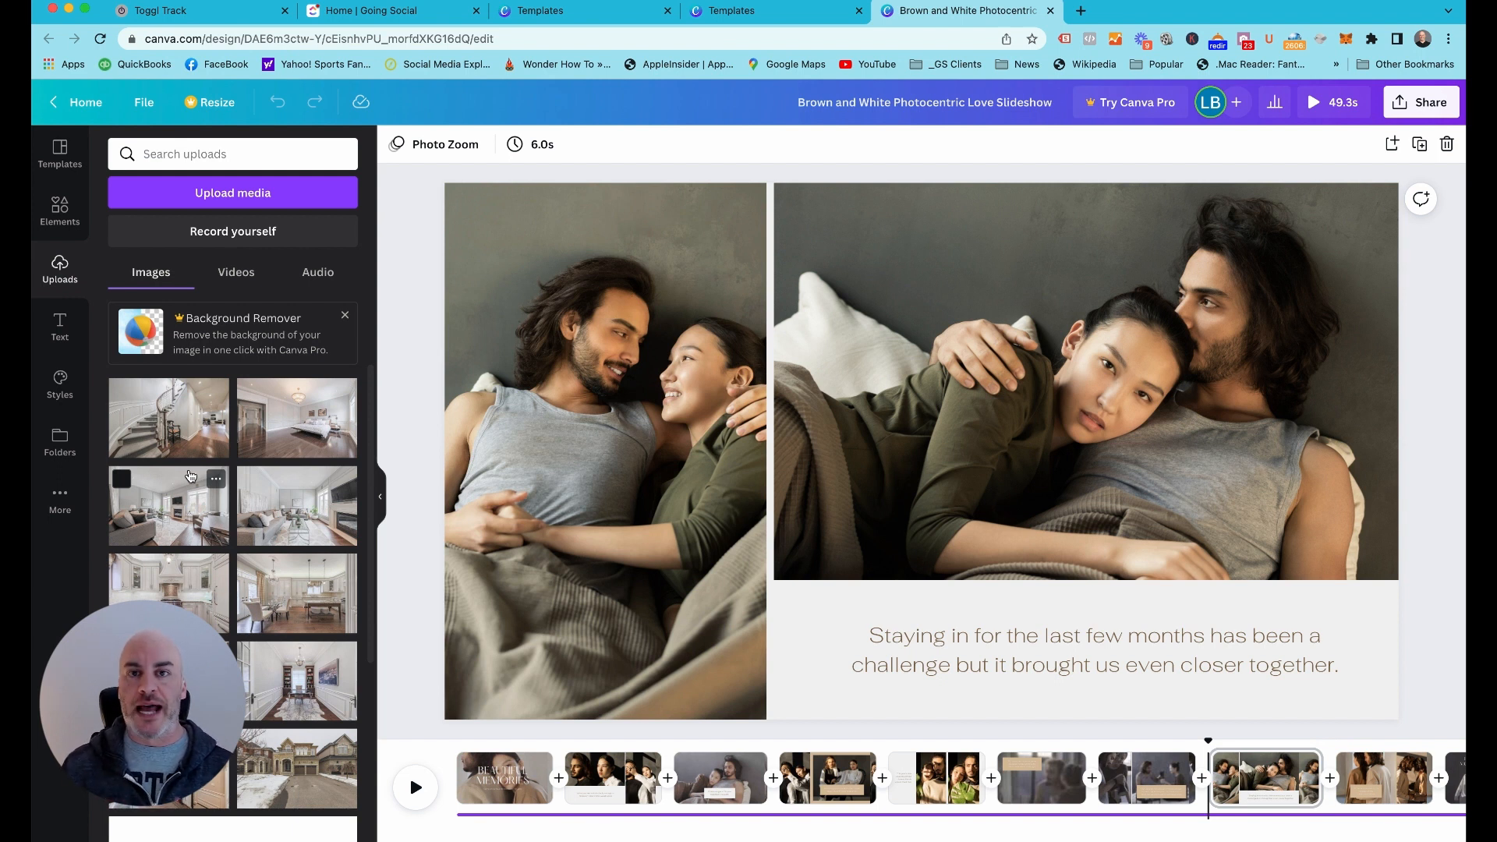
pyautogui.scroll(-1, 261, 726)
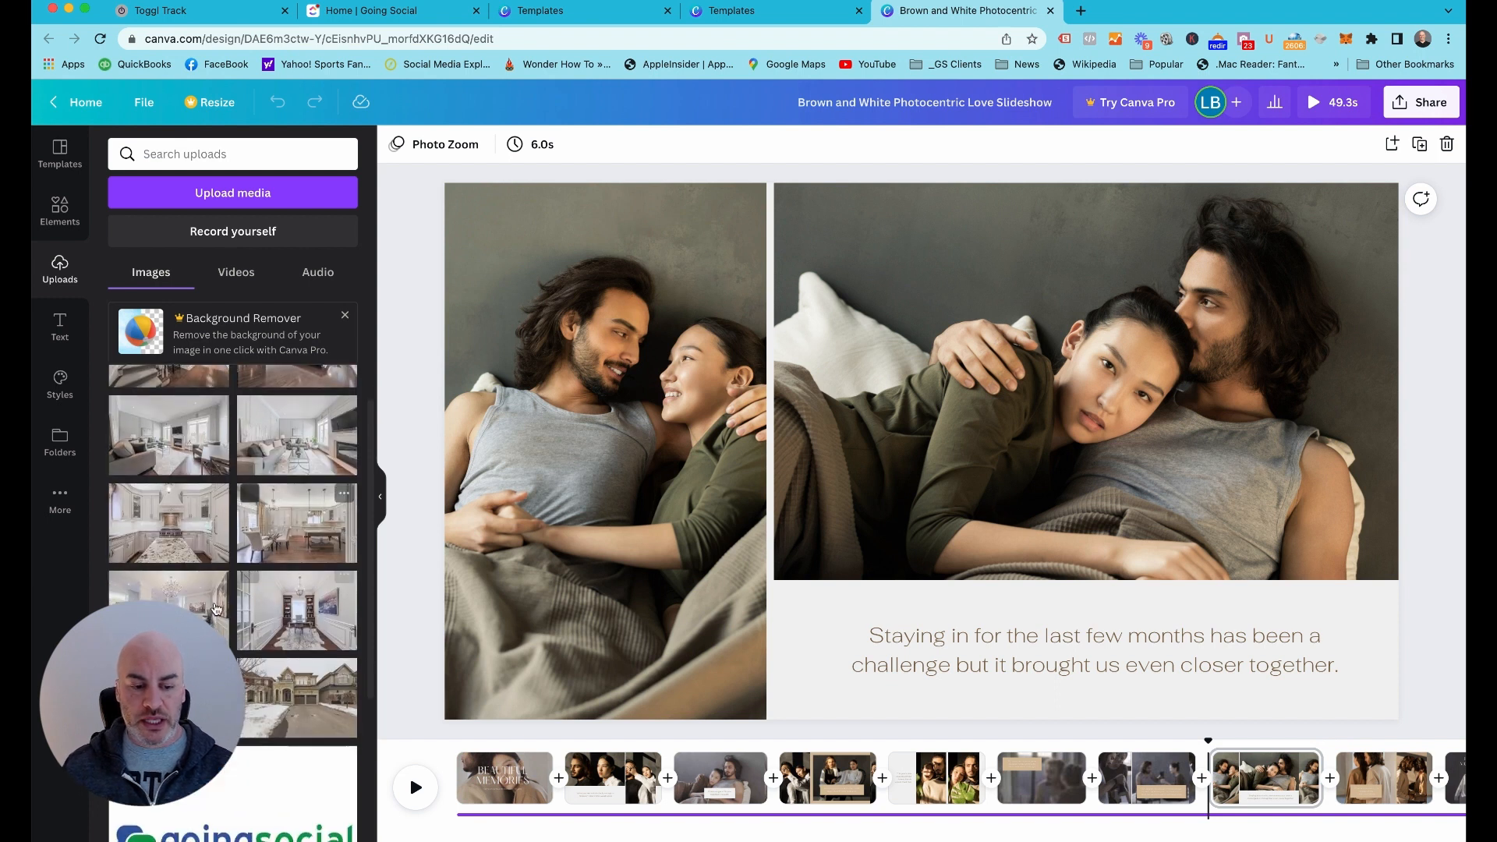
pyautogui.scroll(1, 312, 534)
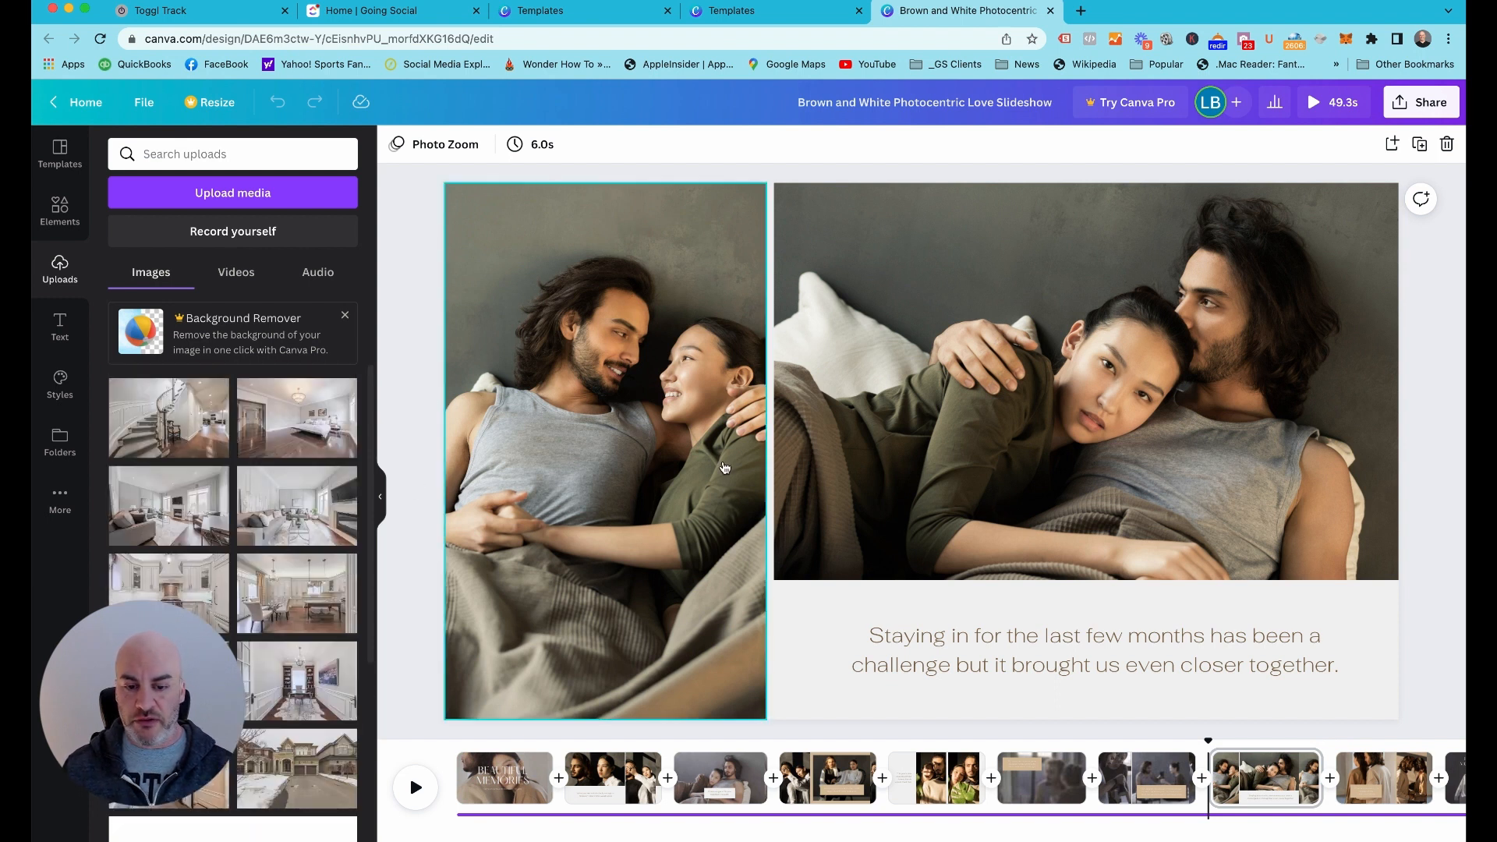
pyautogui.scroll(1, 725, 468)
pyautogui.click(504, 778)
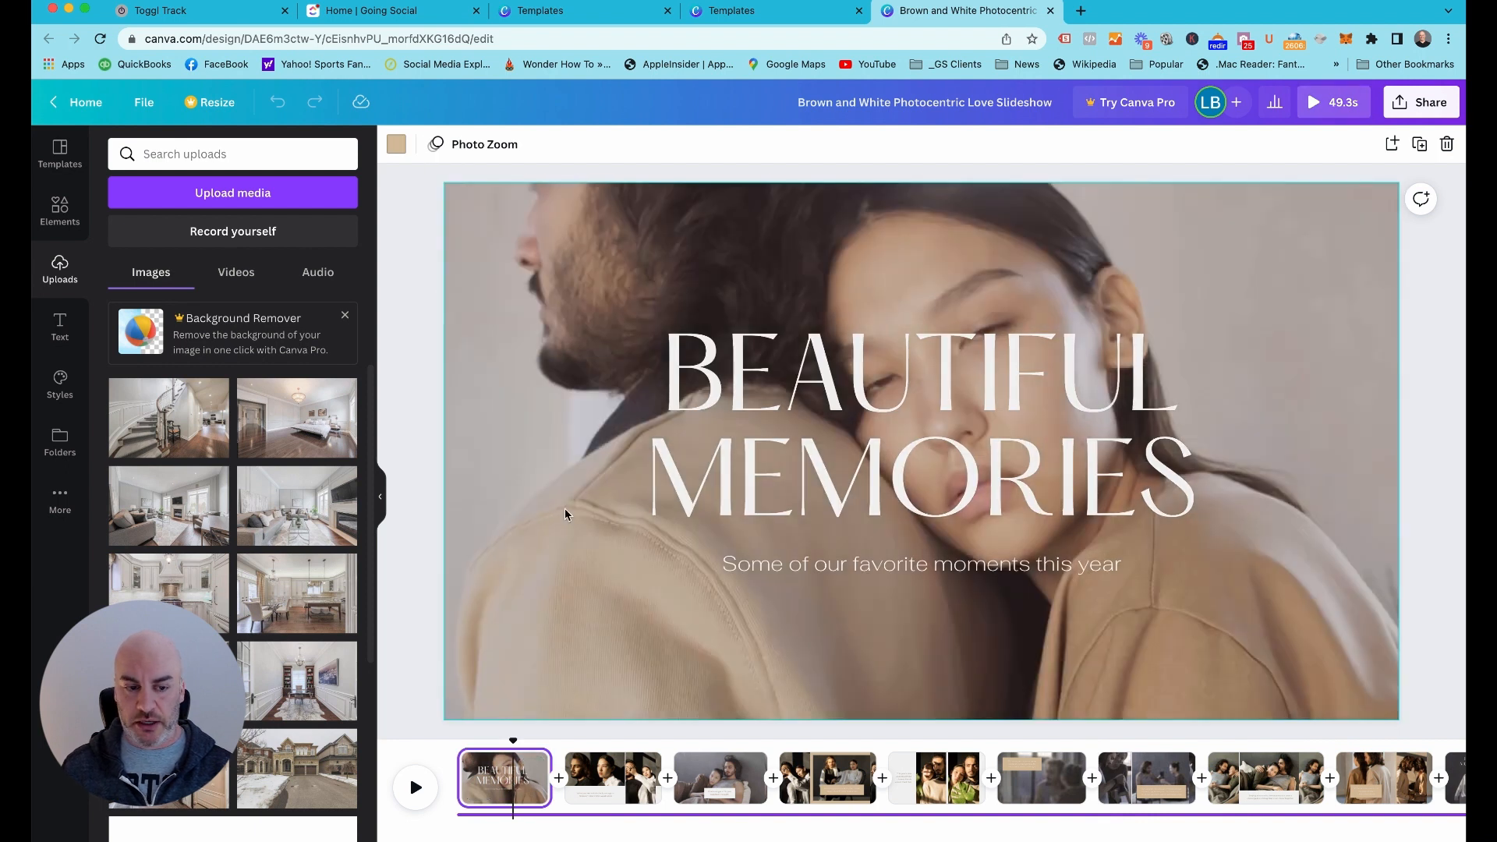
pyautogui.scroll(-2, 232, 630)
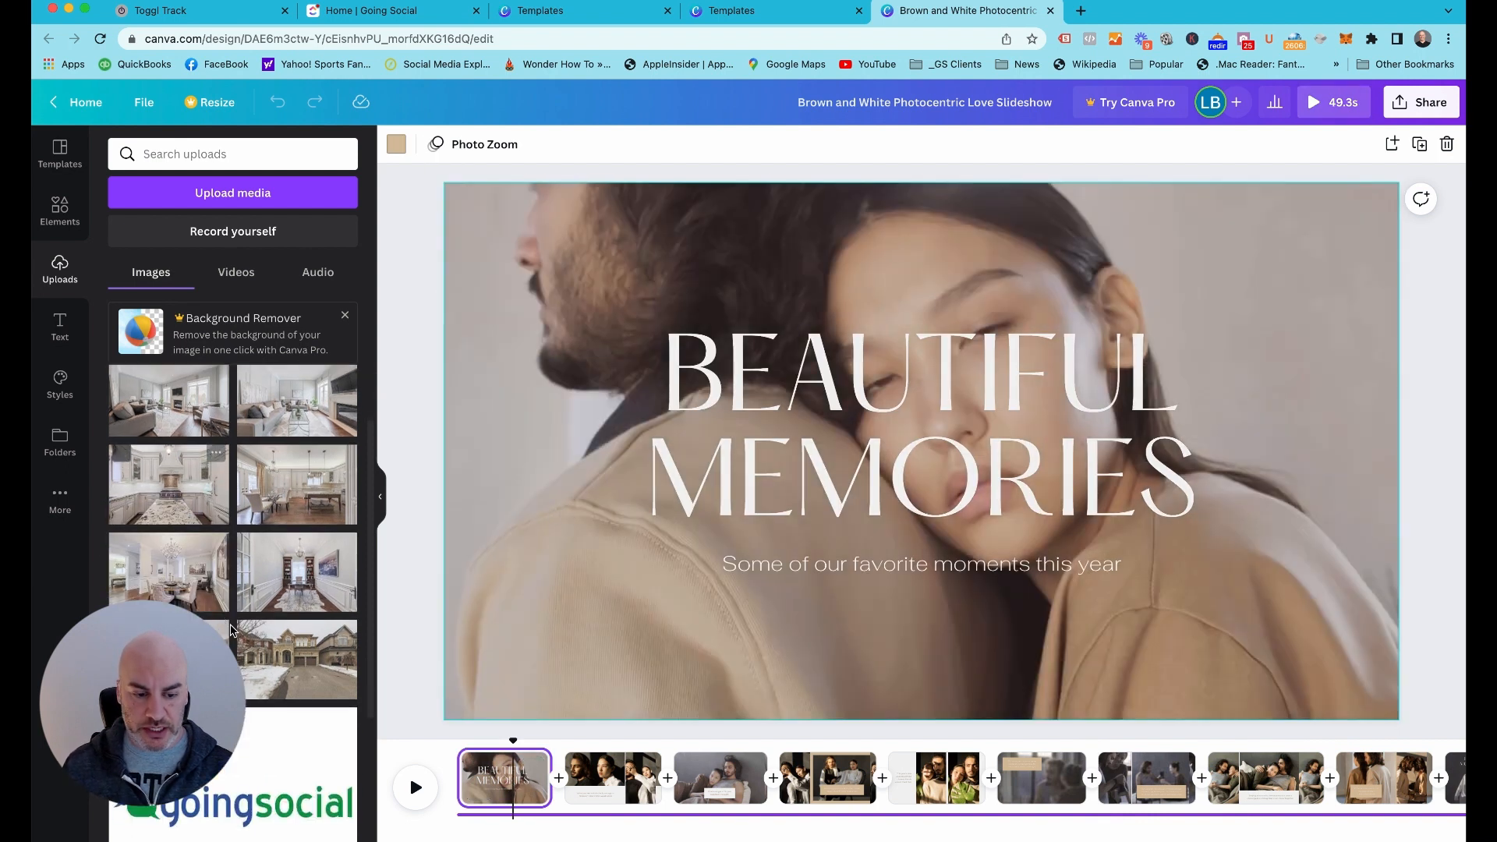
pyautogui.click(258, 647)
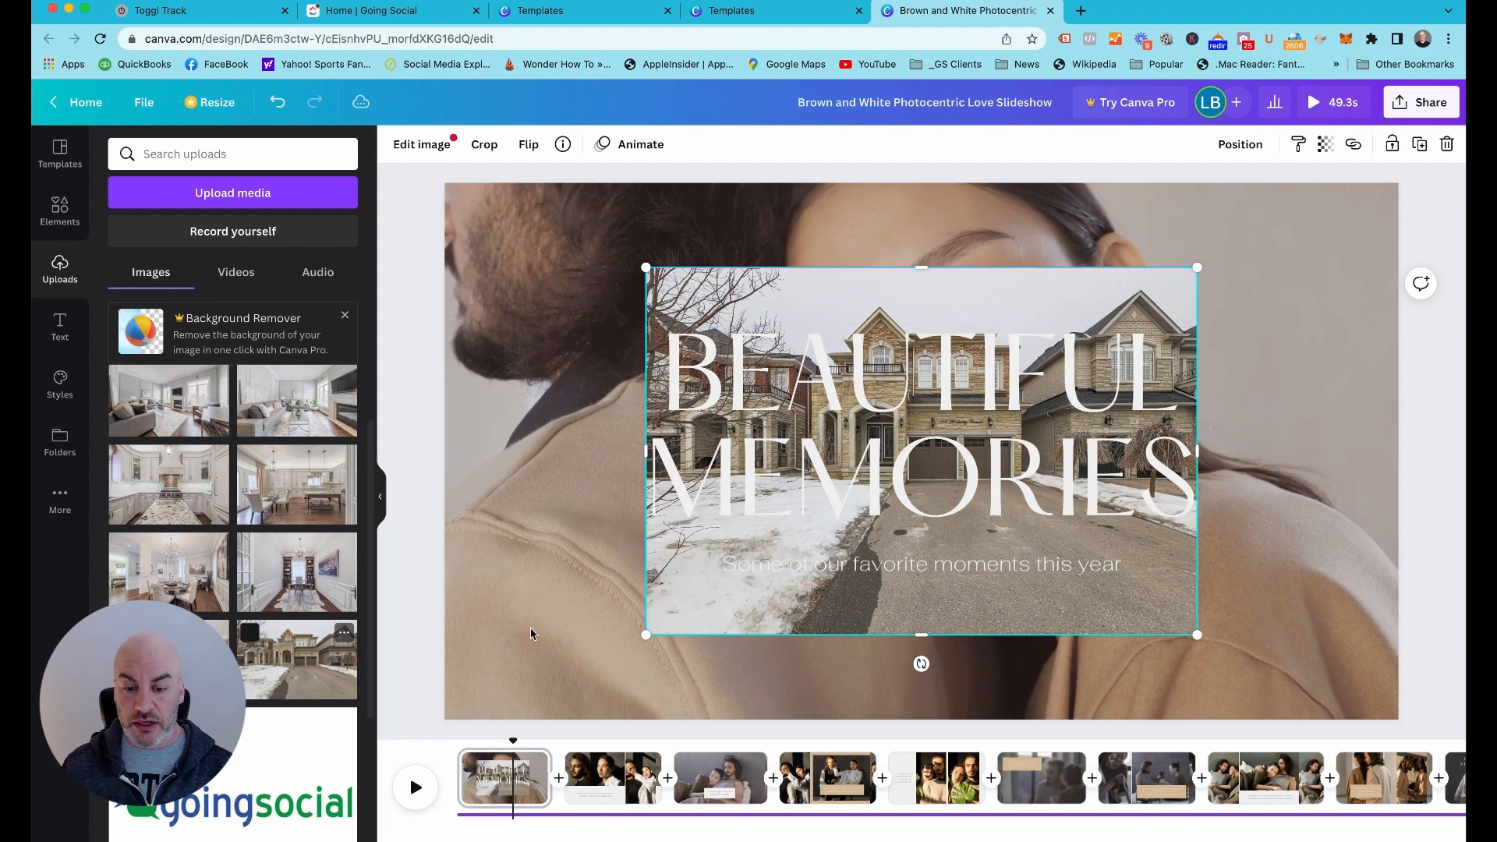
pyautogui.rightClick(719, 627)
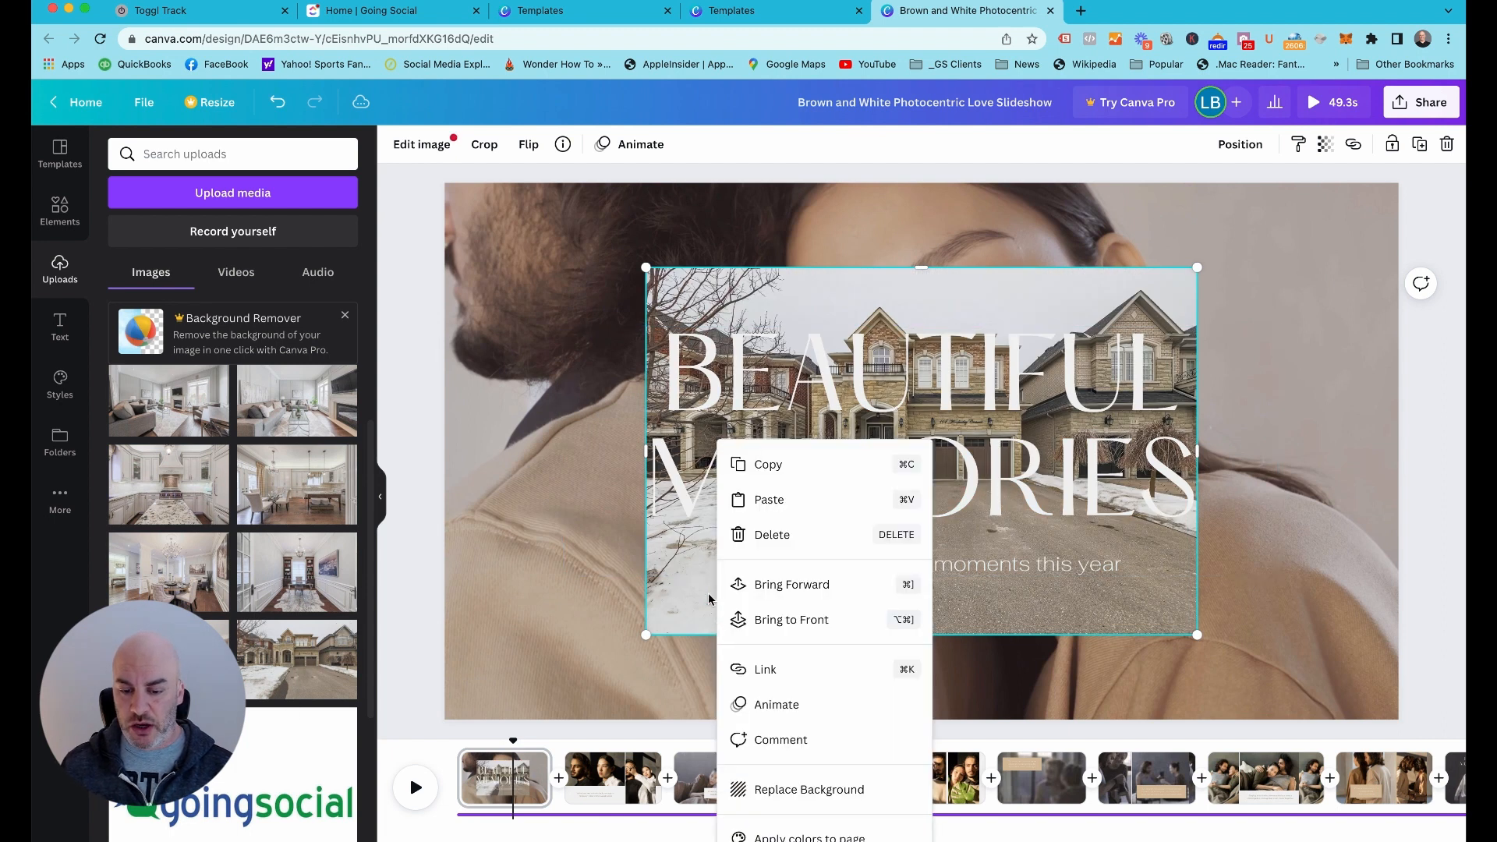
pyautogui.click(800, 791)
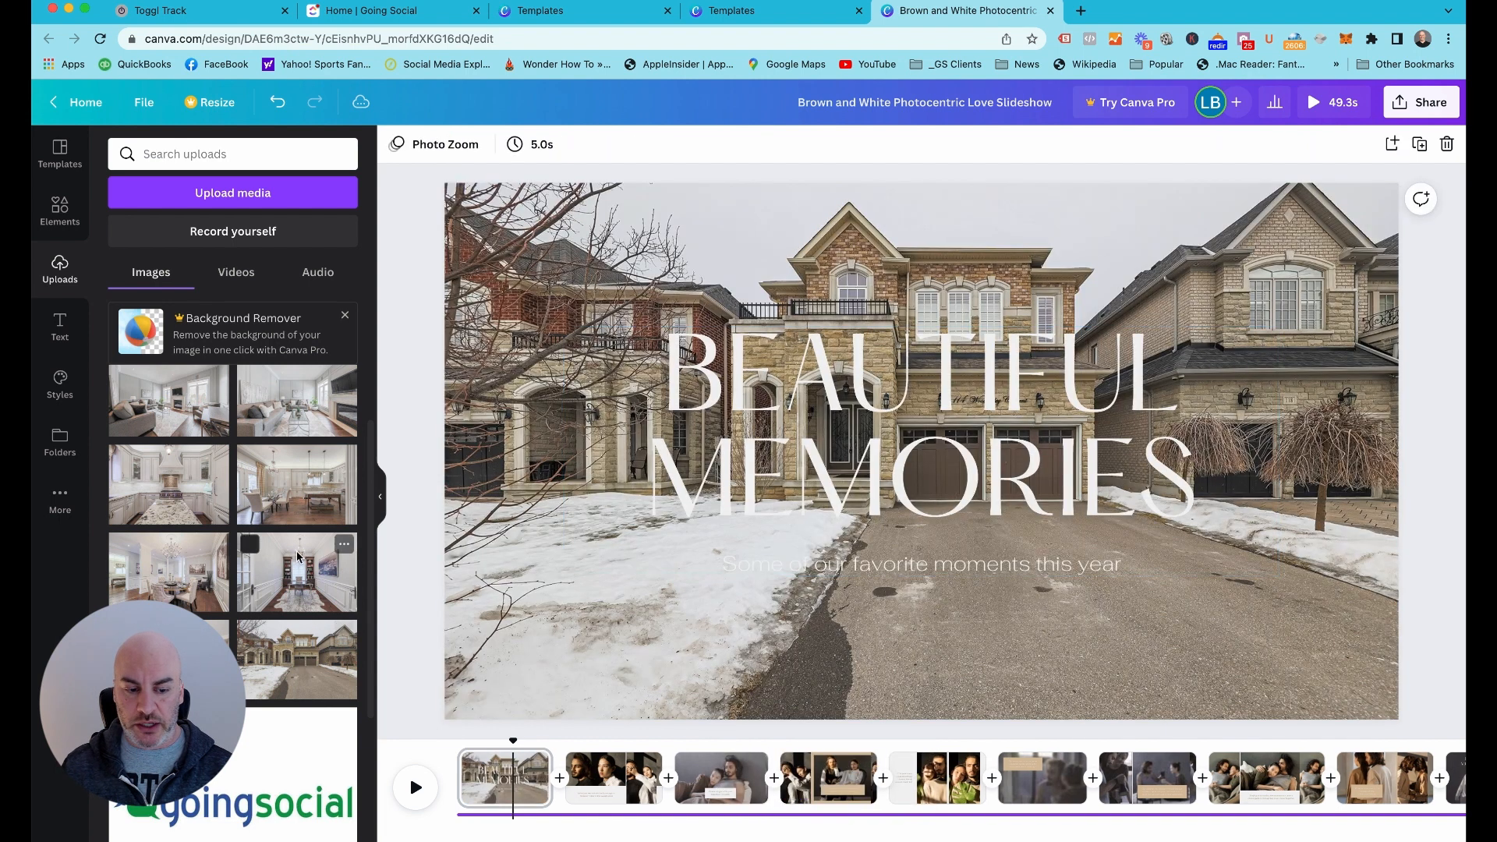
pyautogui.moveTo(297, 556); pyautogui.dragTo(466, 562)
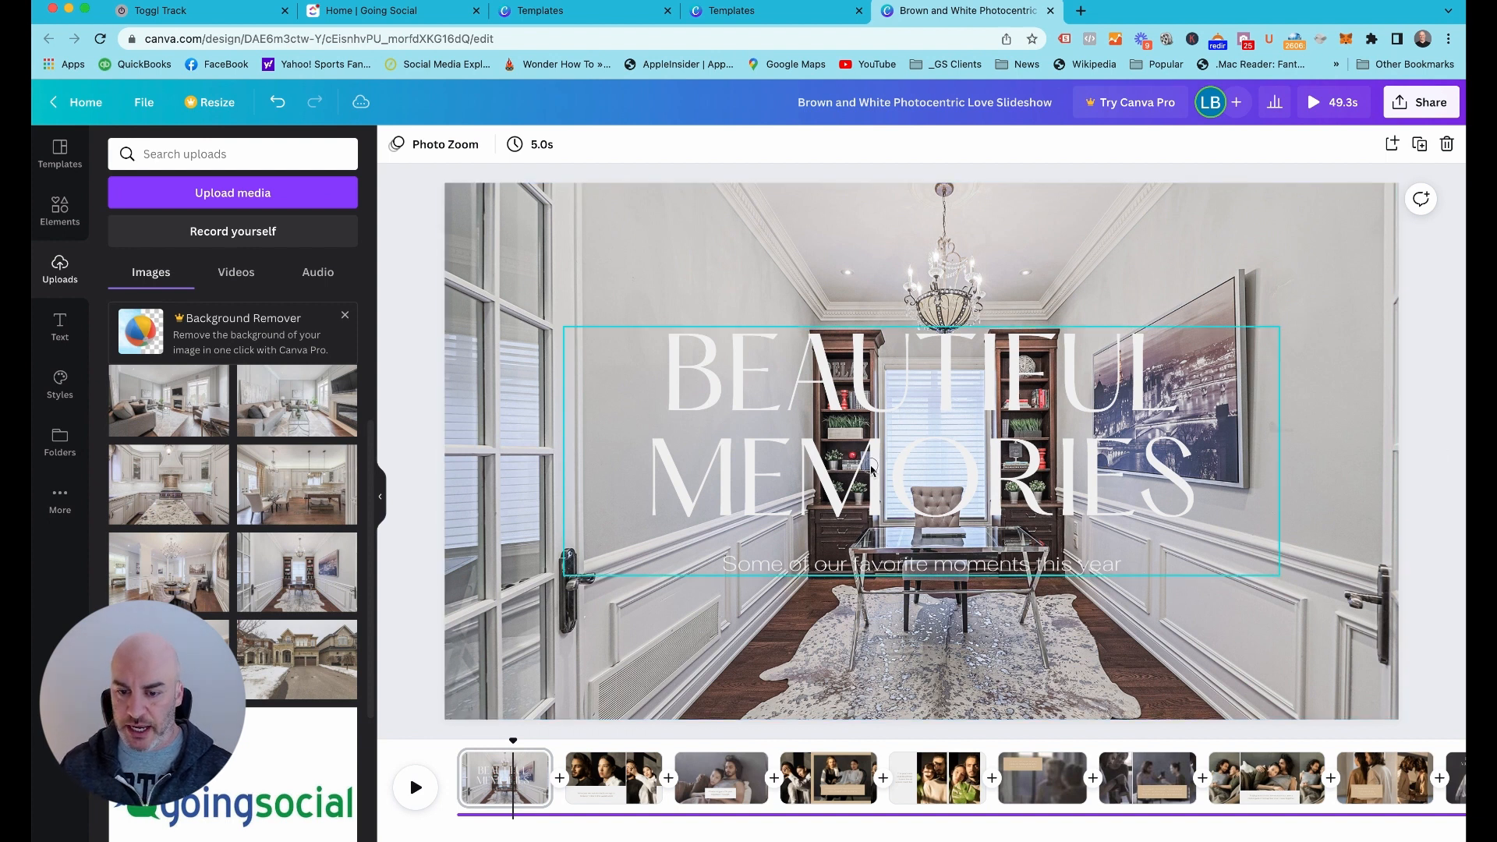
# Replace the "Beautiful Memories" title on the first page with the property's street address
pyautogui.doubleClick(871, 468)
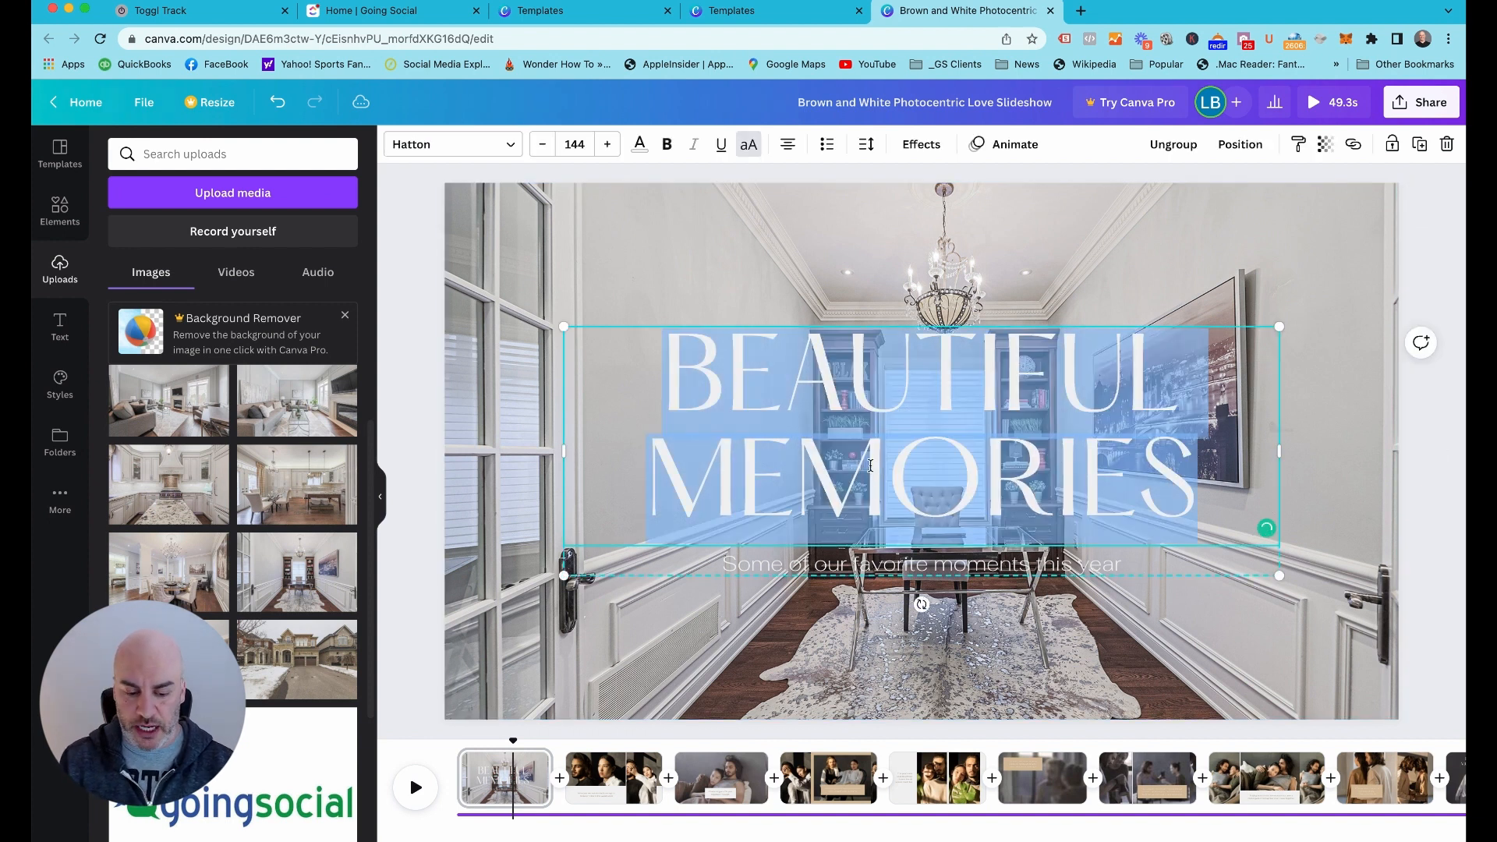
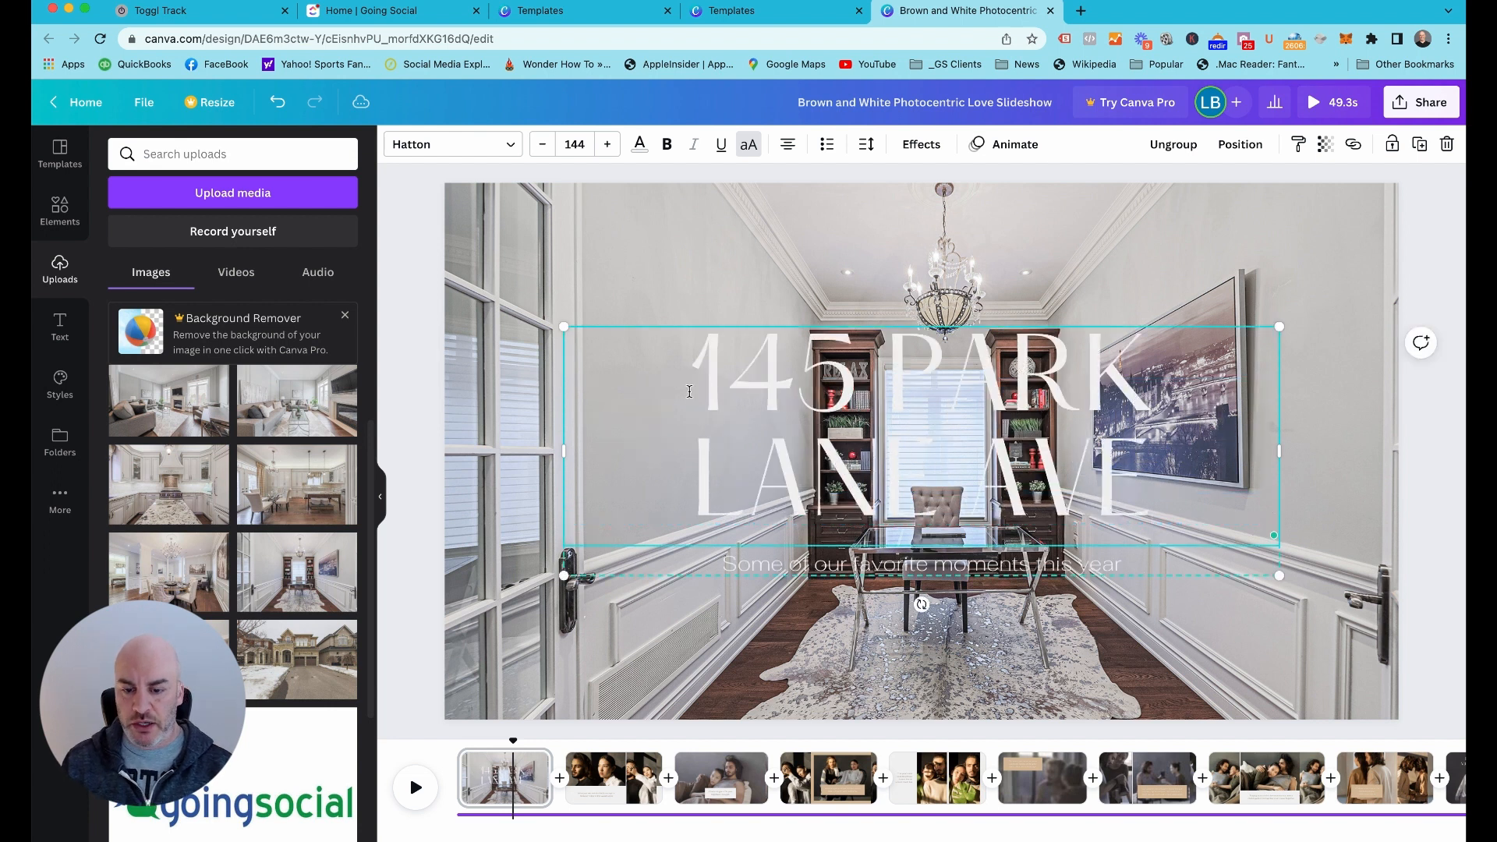
pyautogui.click(416, 413)
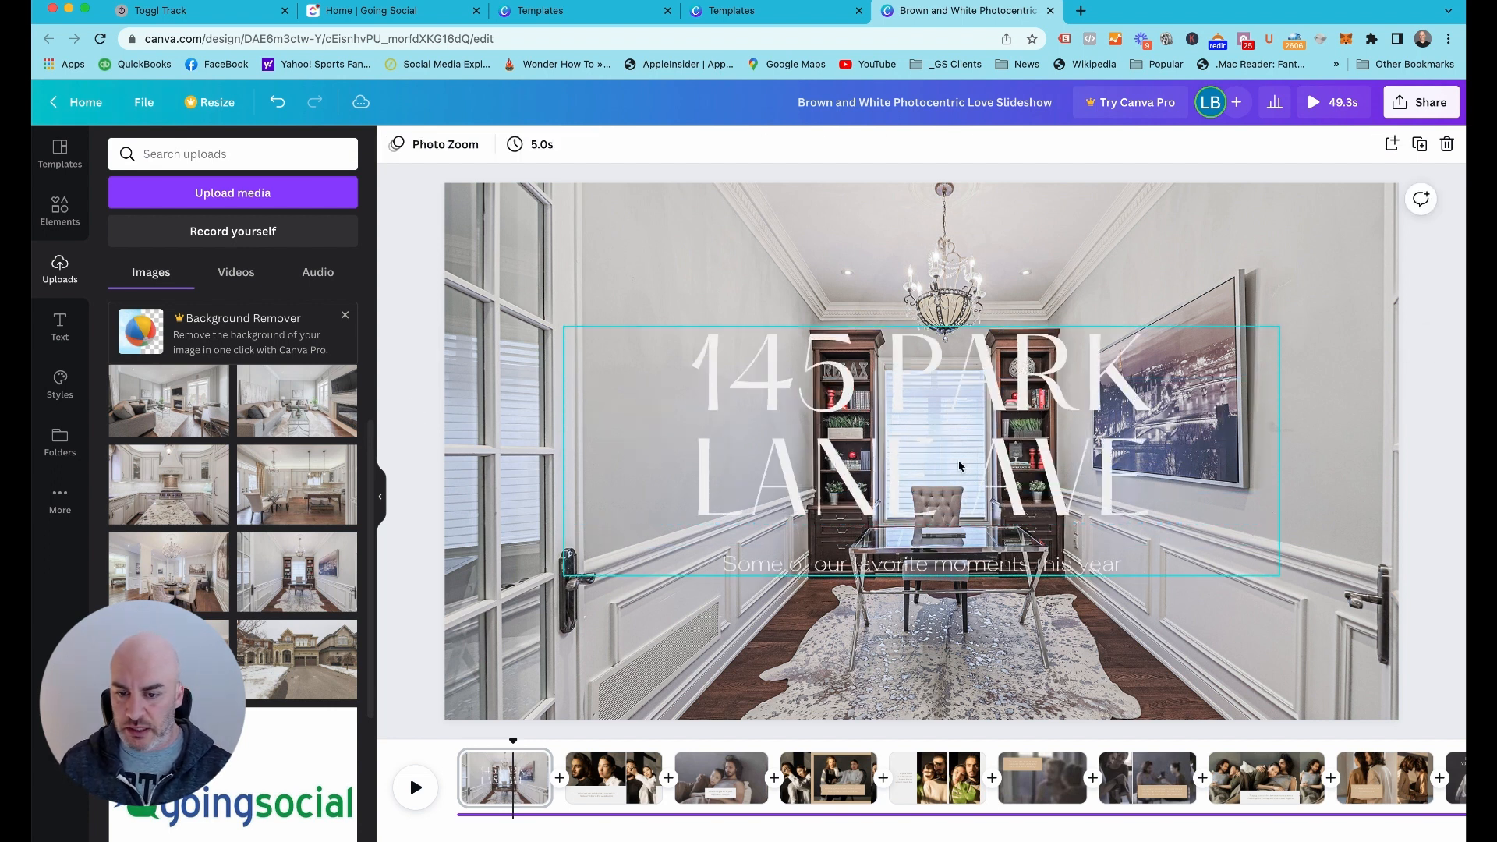
# Replace the "Some of our favorite moments this year" subtitle on the first page with "New Listing"
pyautogui.click(904, 568)
pyautogui.doubleClick(904, 566)
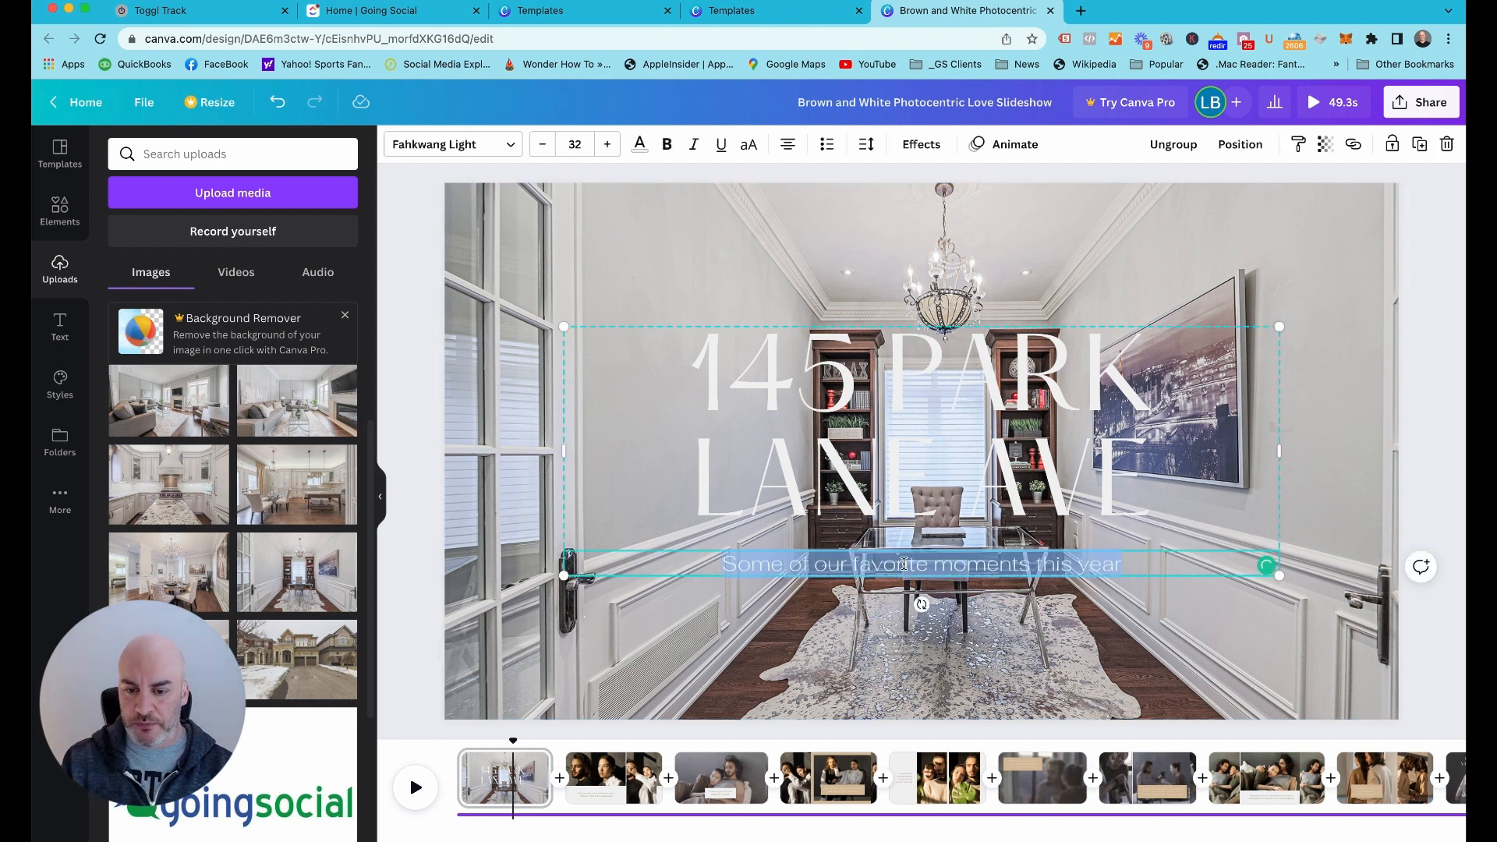
pyautogui.write('New Listing')
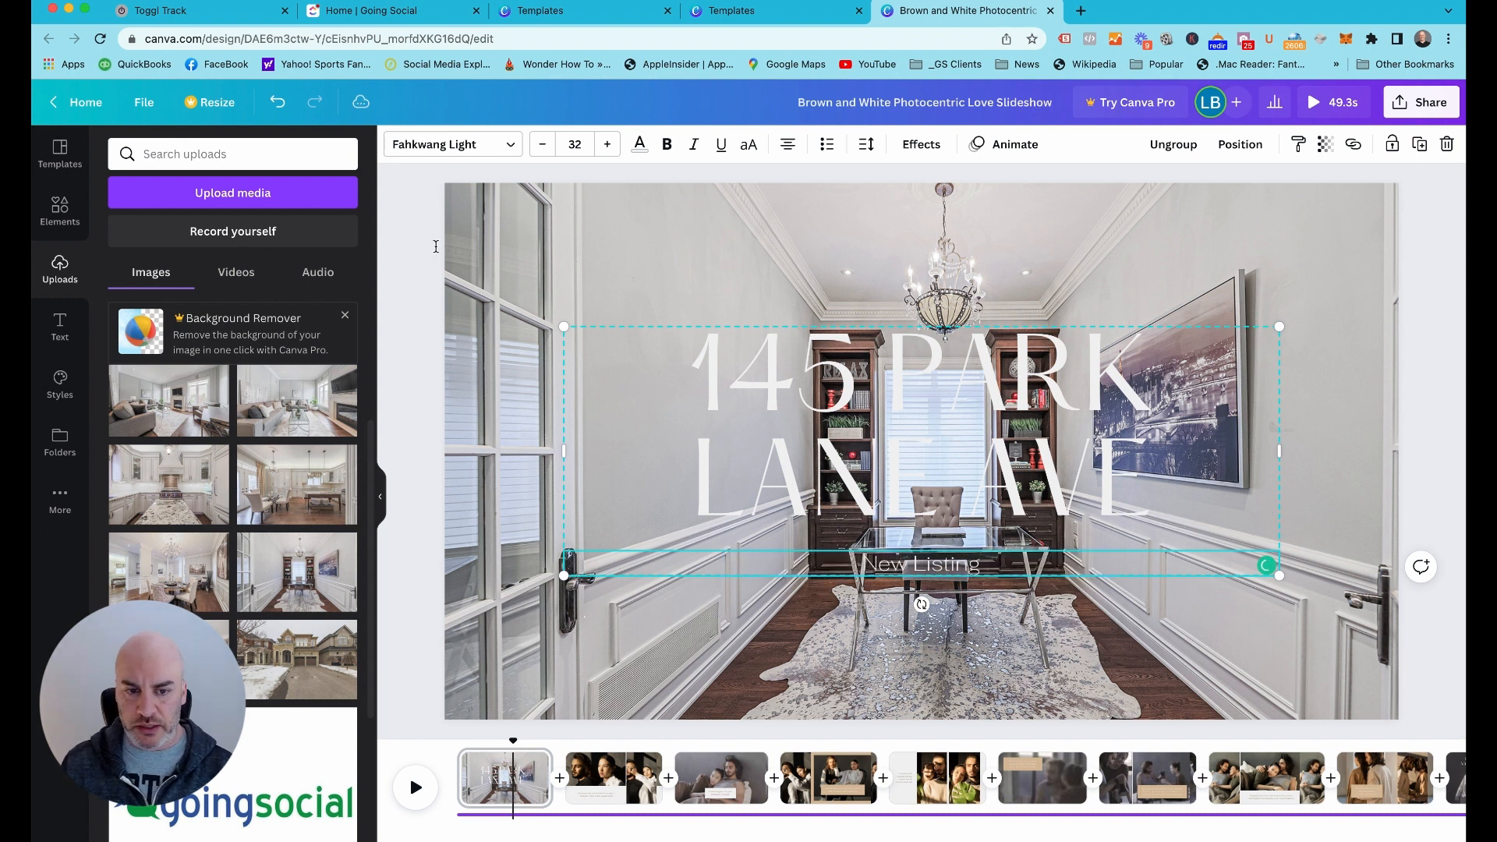
pyautogui.click(437, 251)
# Recolor the street address title on the first page to the default dark grey
pyautogui.click(840, 374)
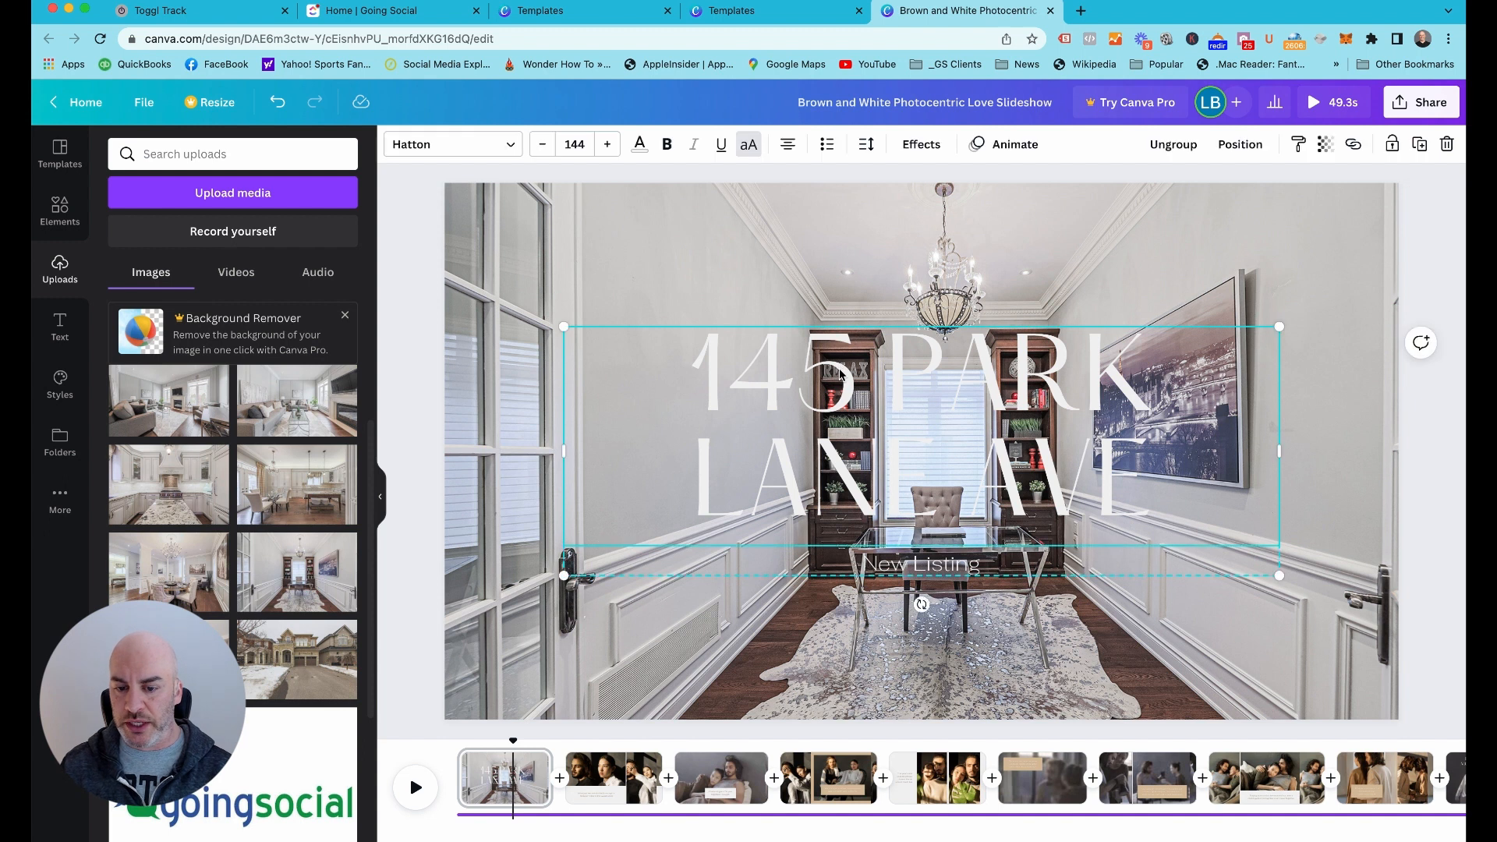
pyautogui.doubleClick(836, 386)
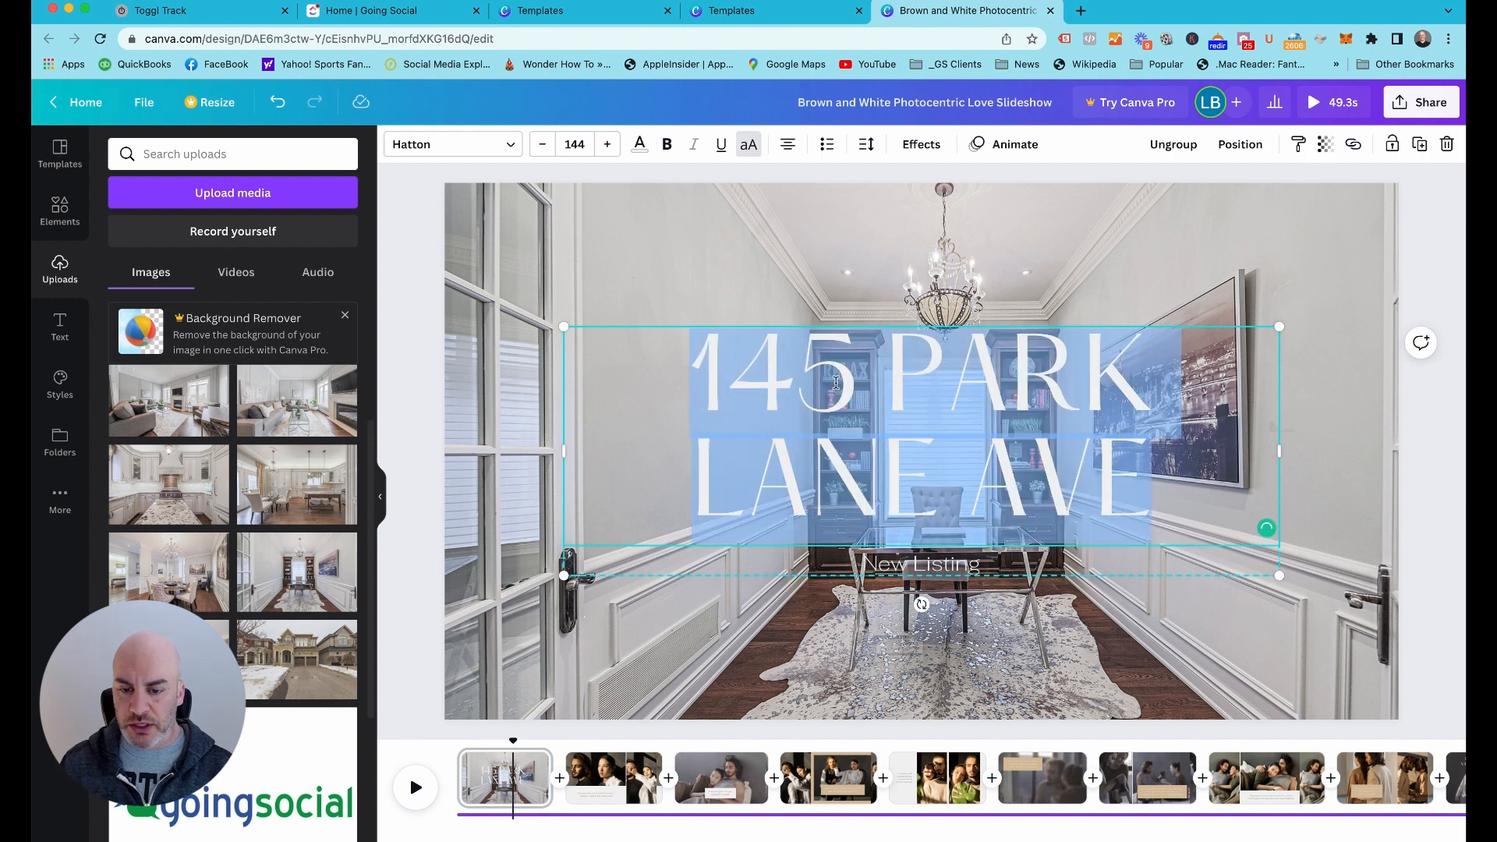
pyautogui.click(639, 144)
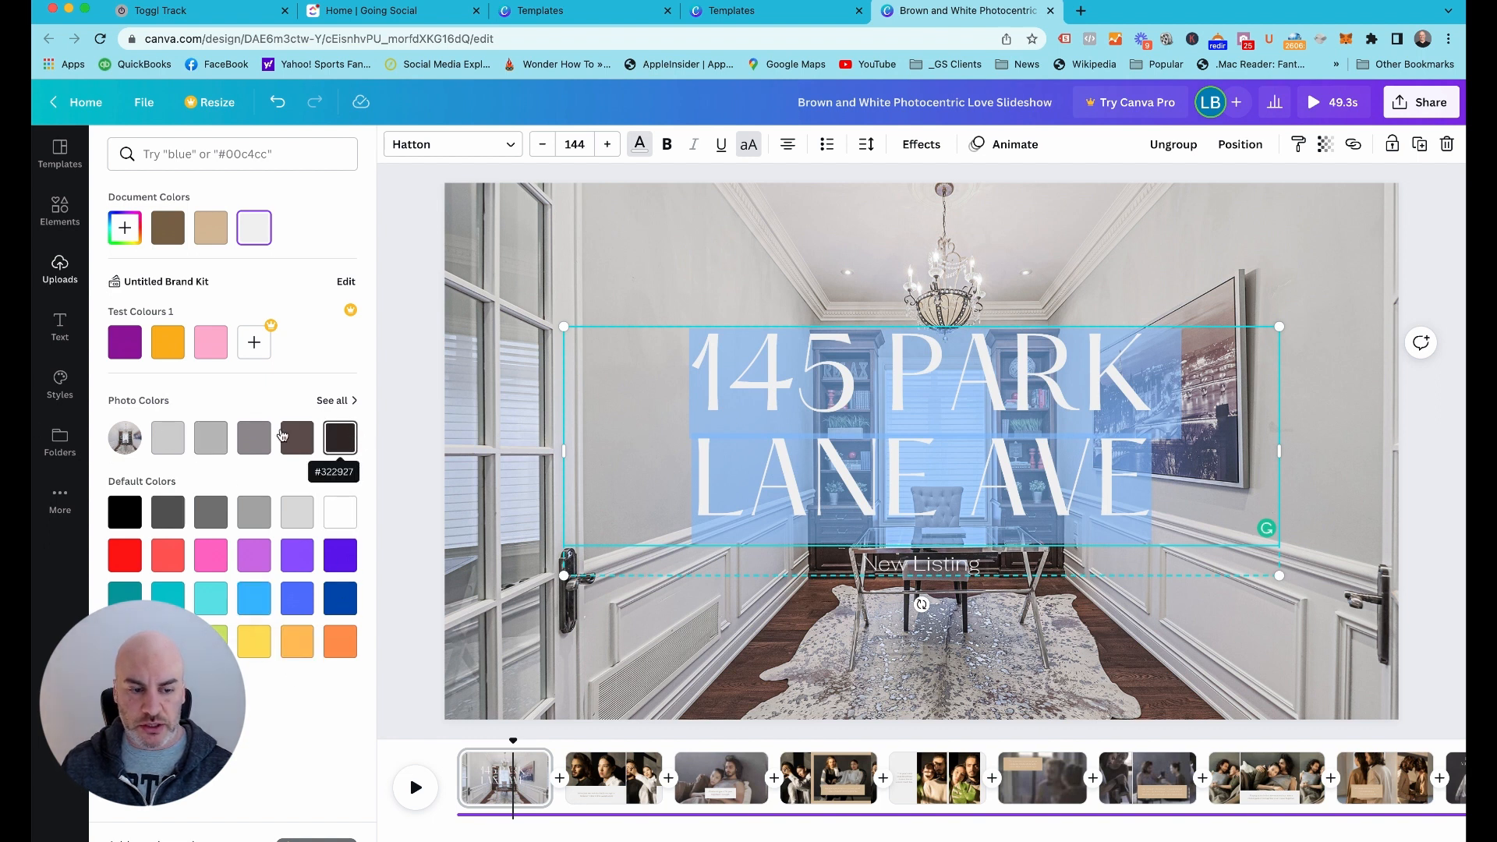
pyautogui.click(330, 400)
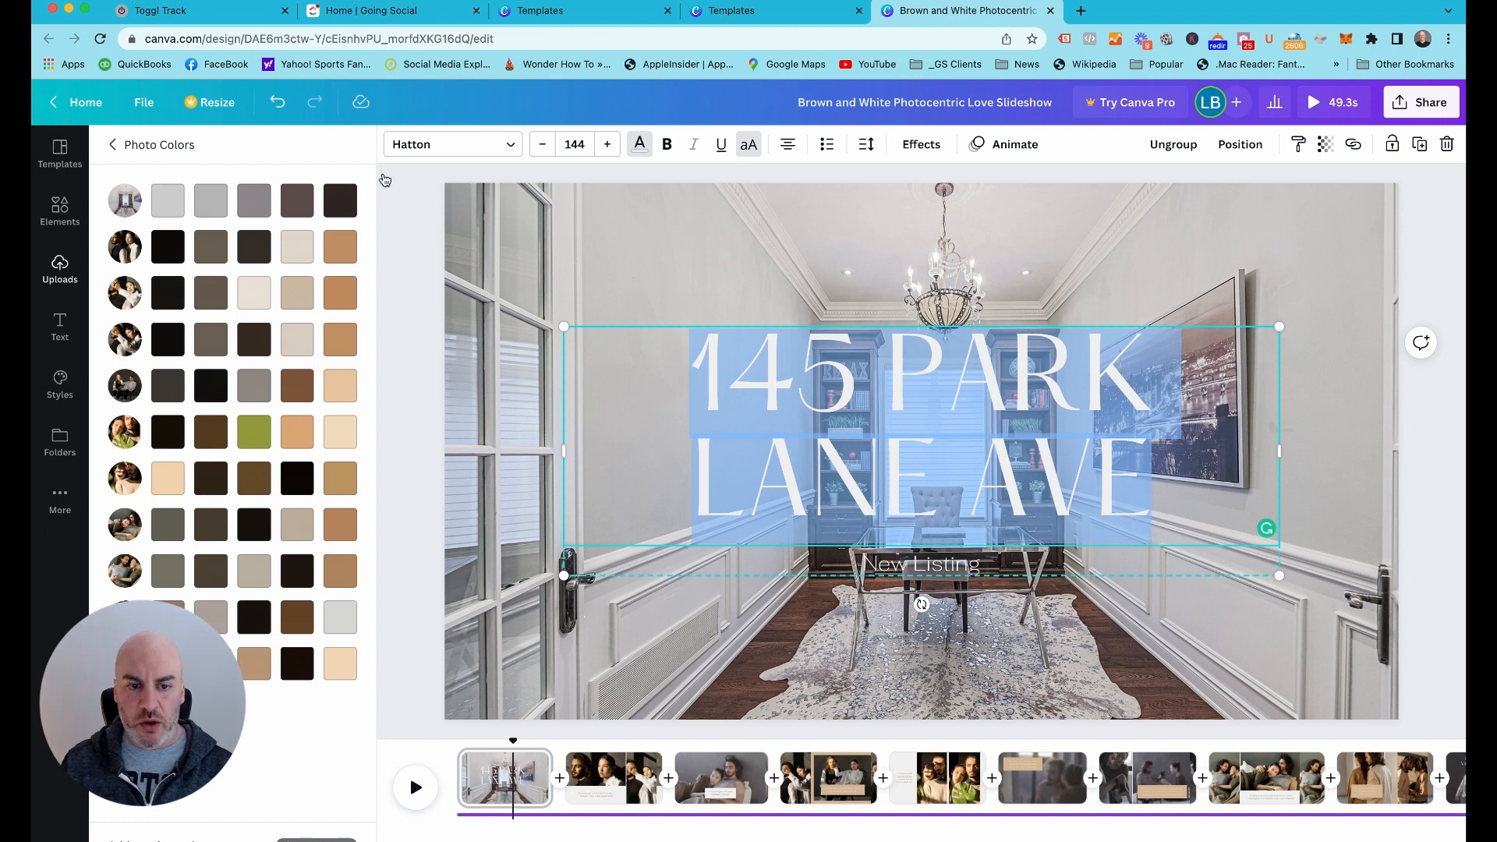
pyautogui.click(114, 145)
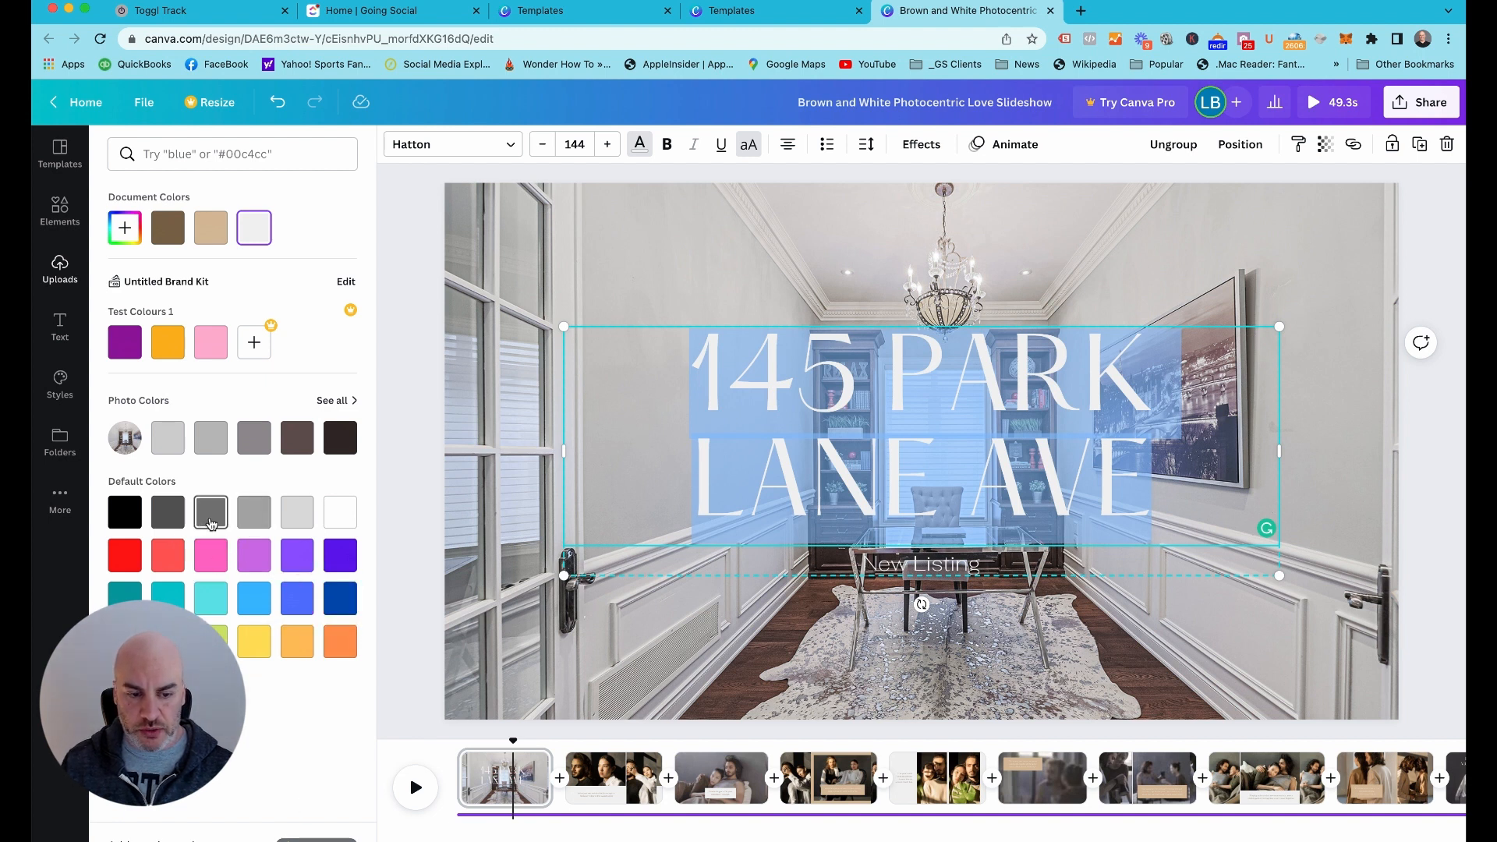
pyautogui.click(172, 520)
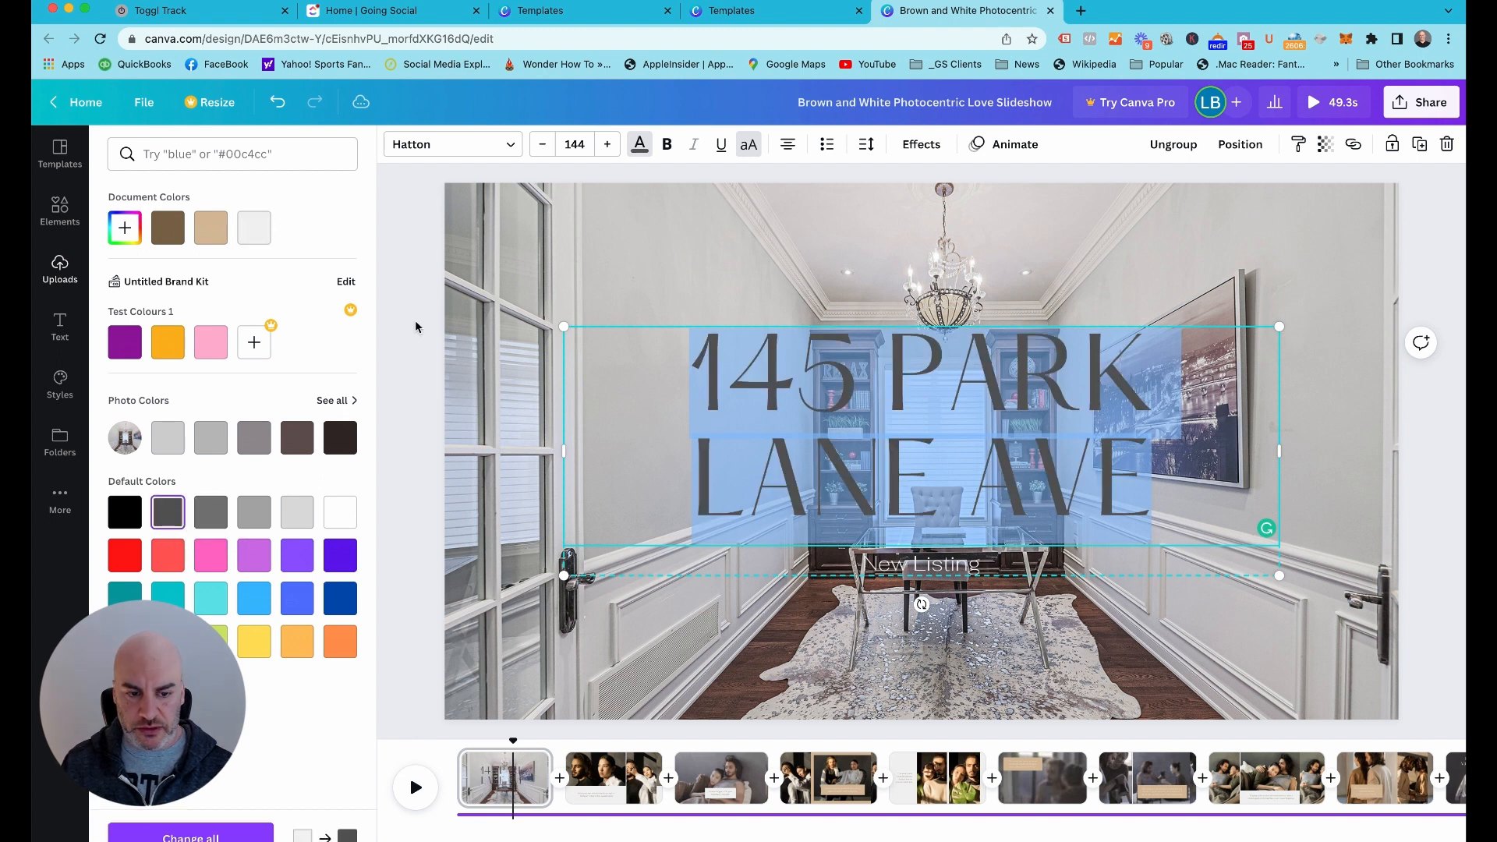
pyautogui.click(398, 391)
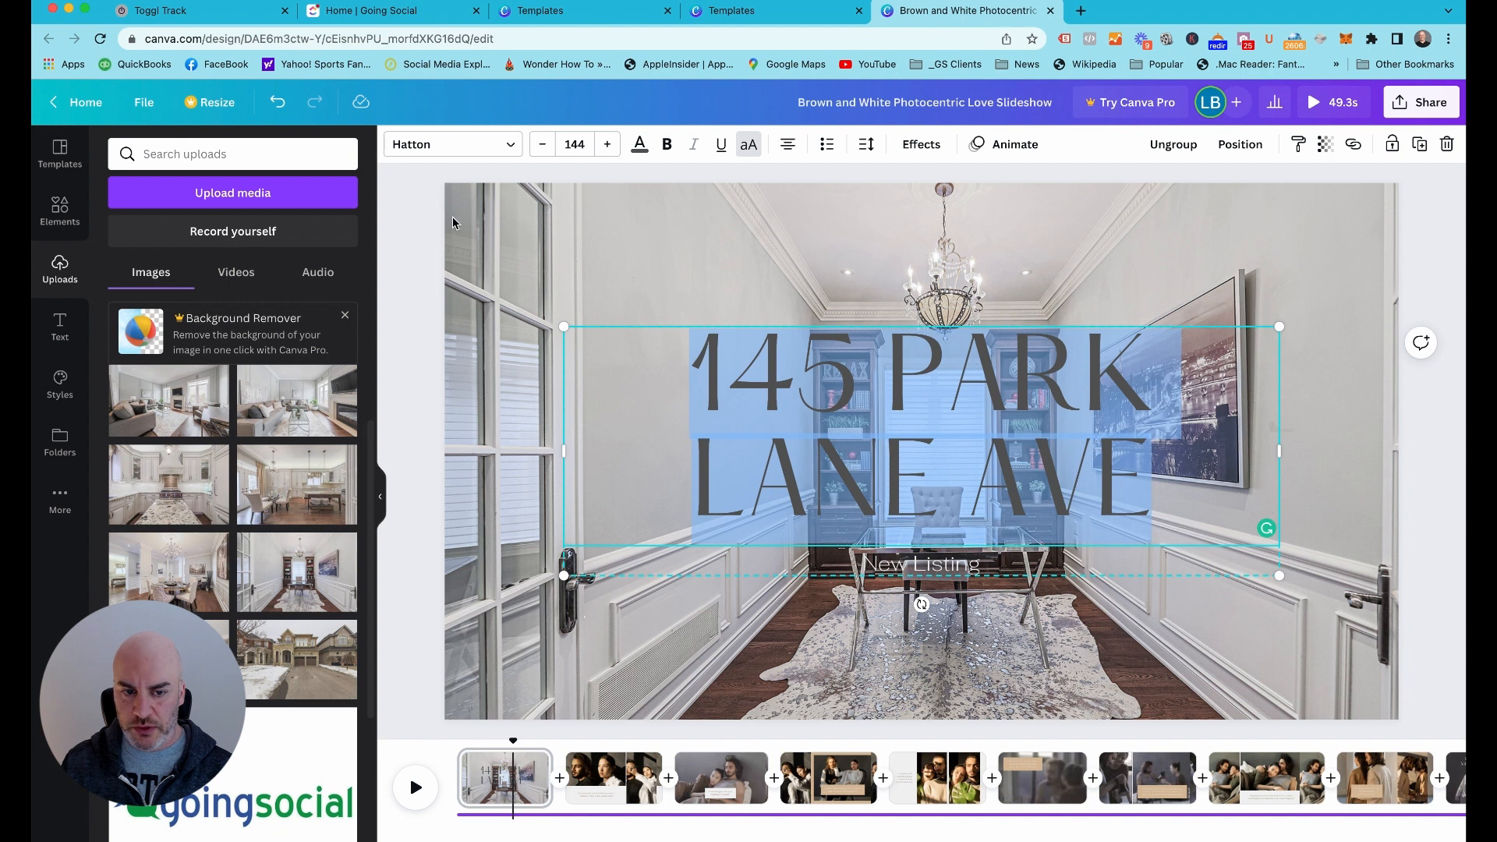
pyautogui.click(410, 227)
# Set the font size of the street address title to 120
pyautogui.click(874, 421)
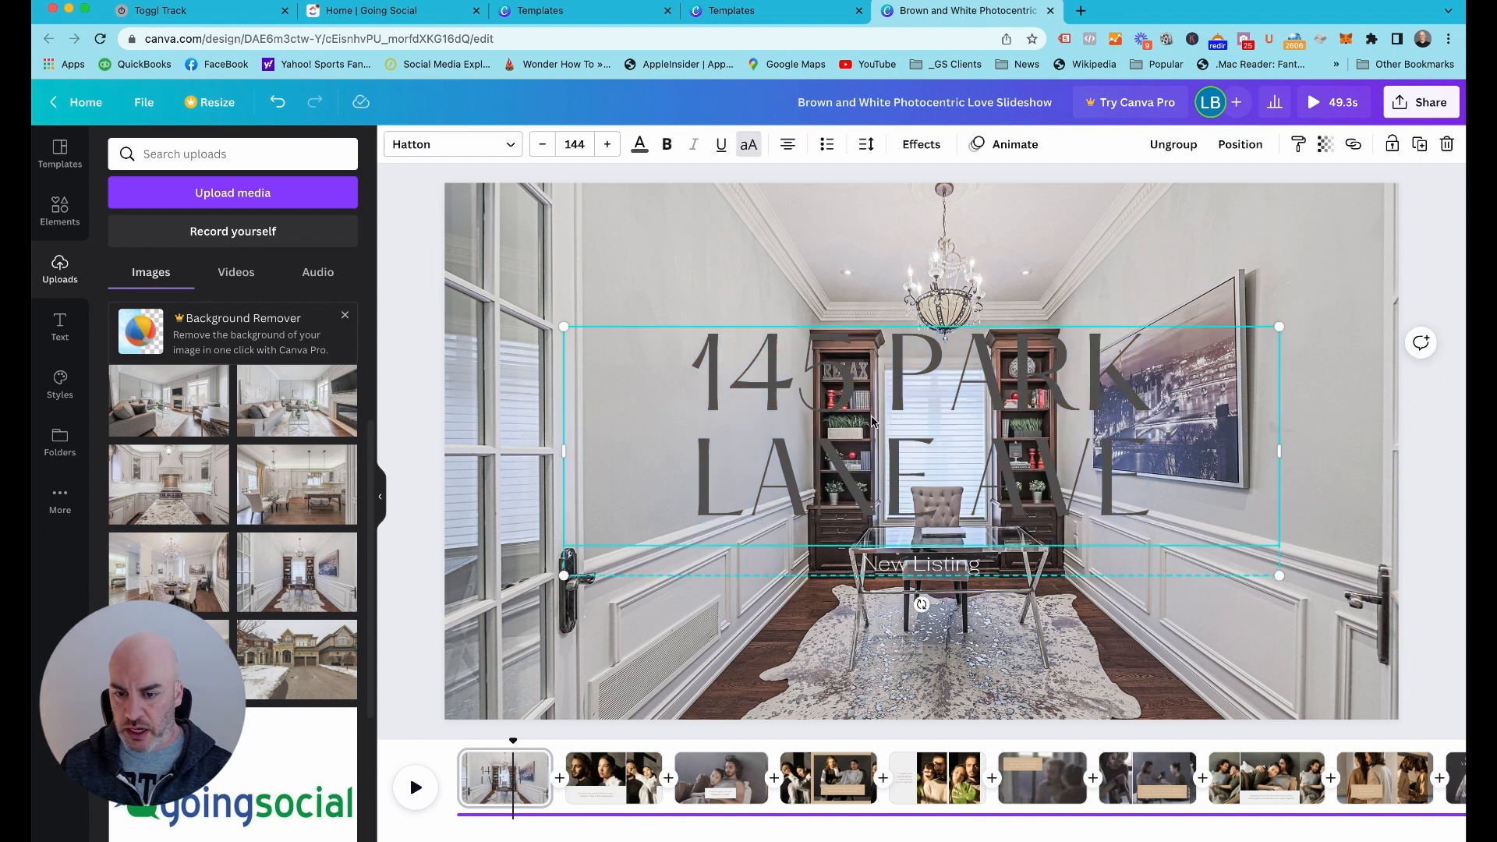
pyautogui.doubleClick(876, 445)
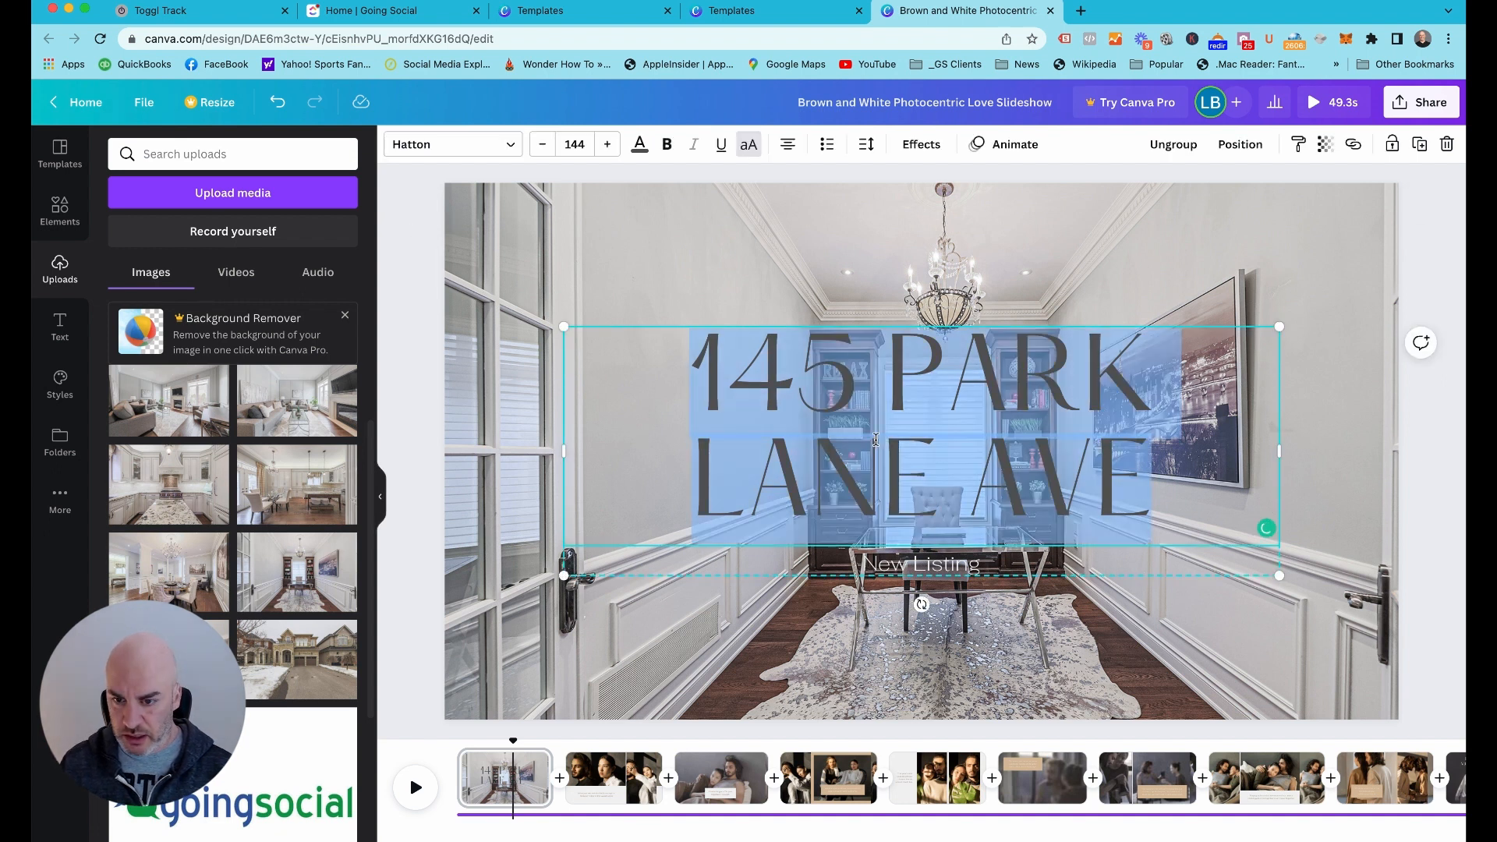
pyautogui.click(542, 144)
pyautogui.click(542, 144)
pyautogui.click(542, 144)
pyautogui.click(592, 148)
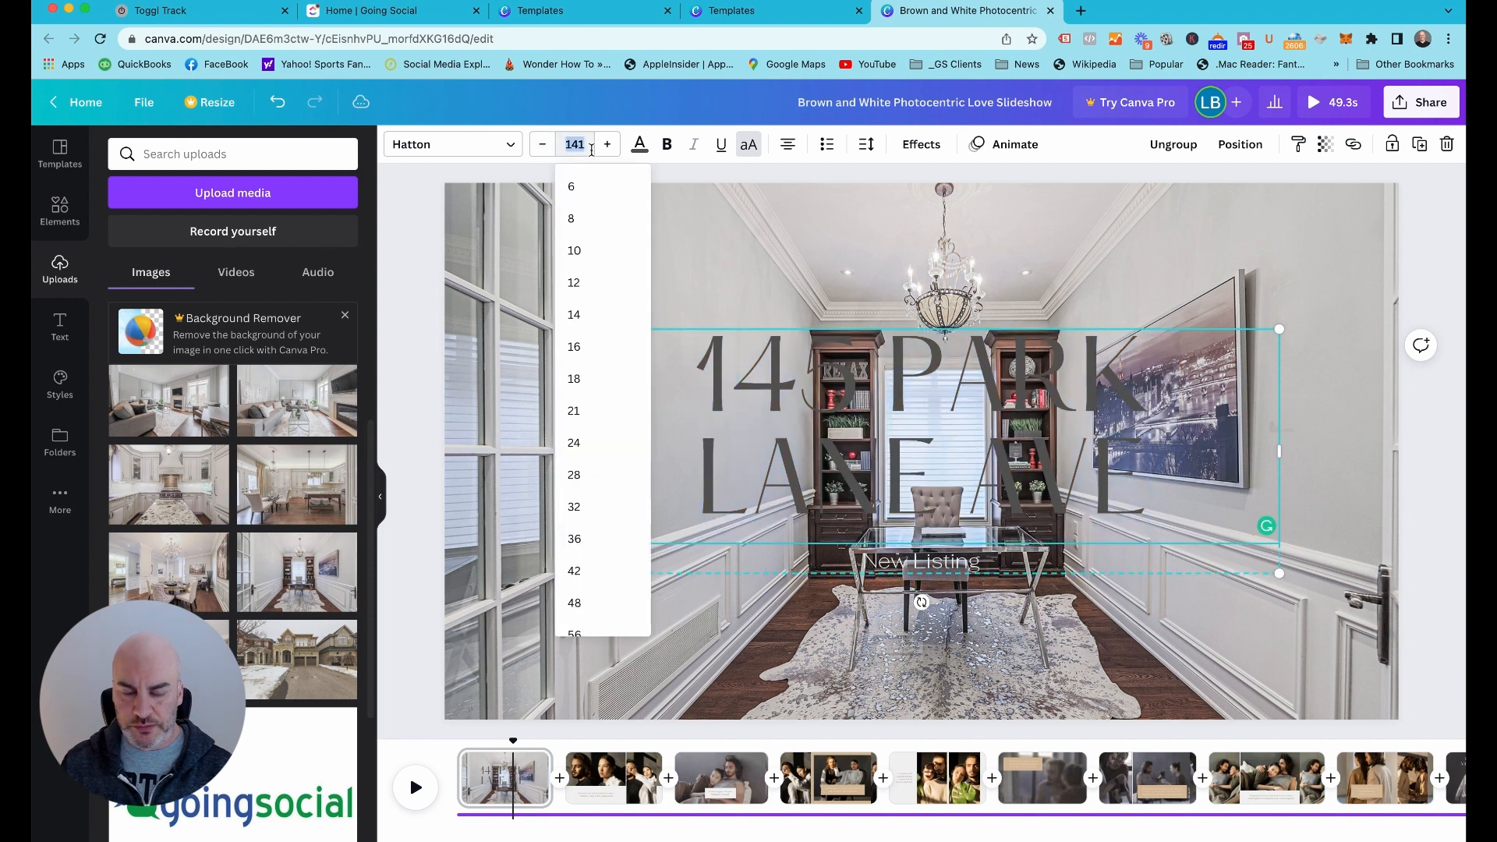
pyautogui.write('120')
pyautogui.press('Return')
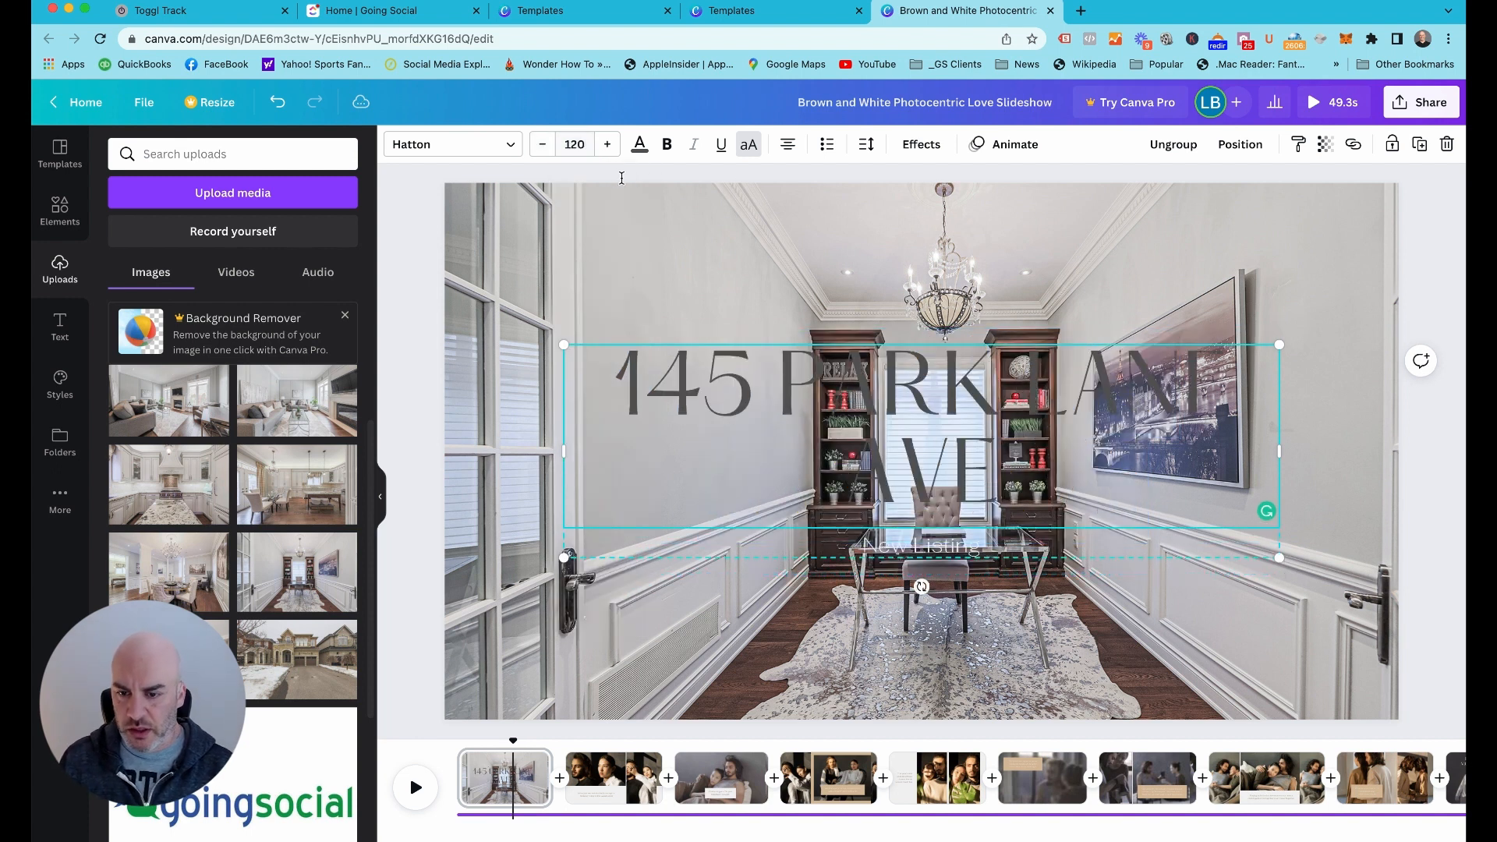
pyautogui.click(590, 148)
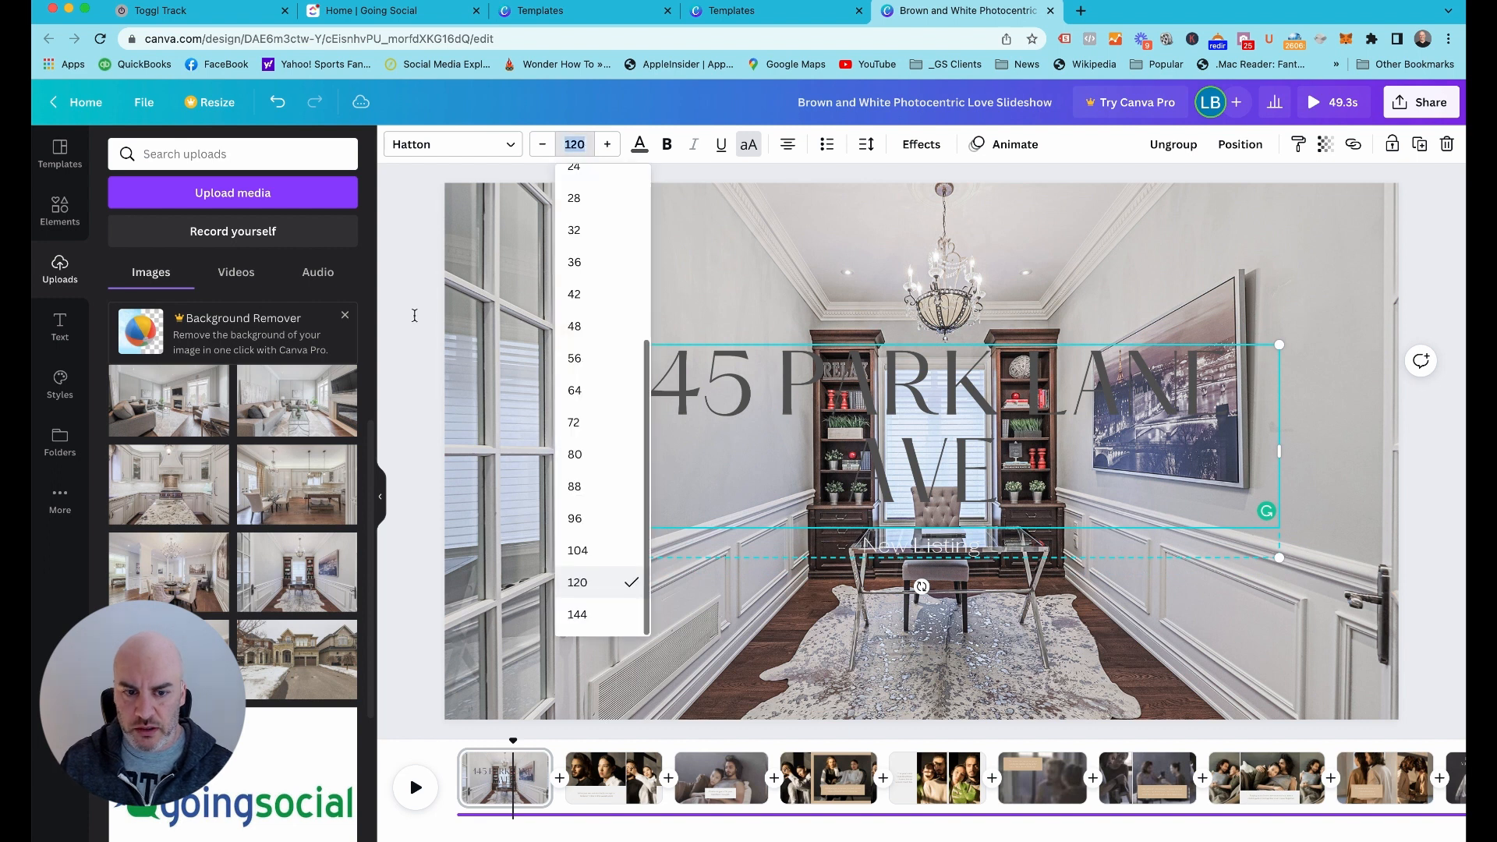
pyautogui.click(403, 326)
# Widen the address text box to about 1,652 so the title fits on one line, and move the text group to the photo's bottom edge
pyautogui.click(568, 463)
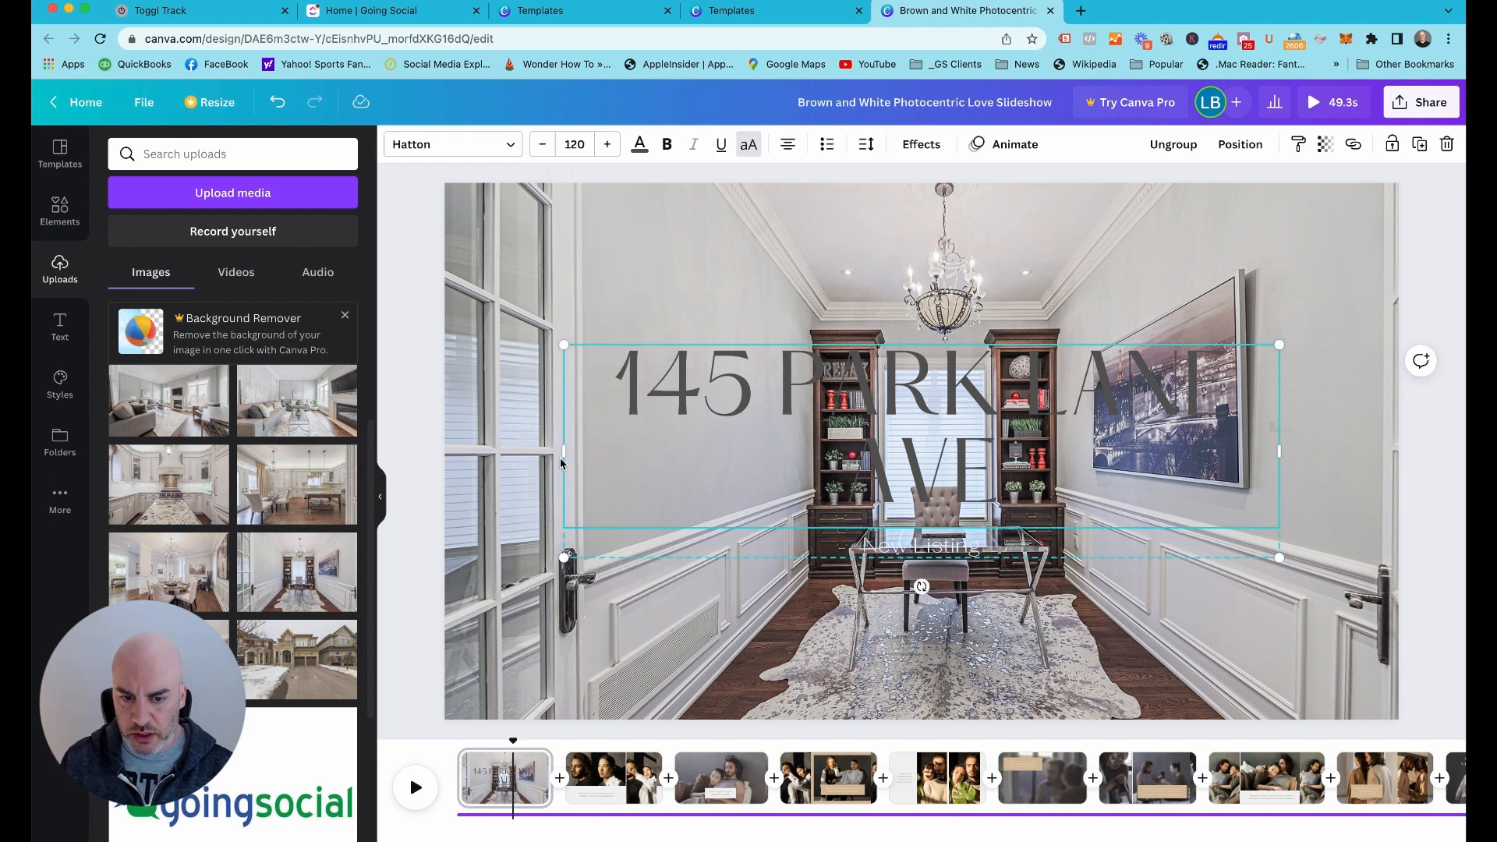
pyautogui.moveTo(560, 453); pyautogui.dragTo(458, 451)
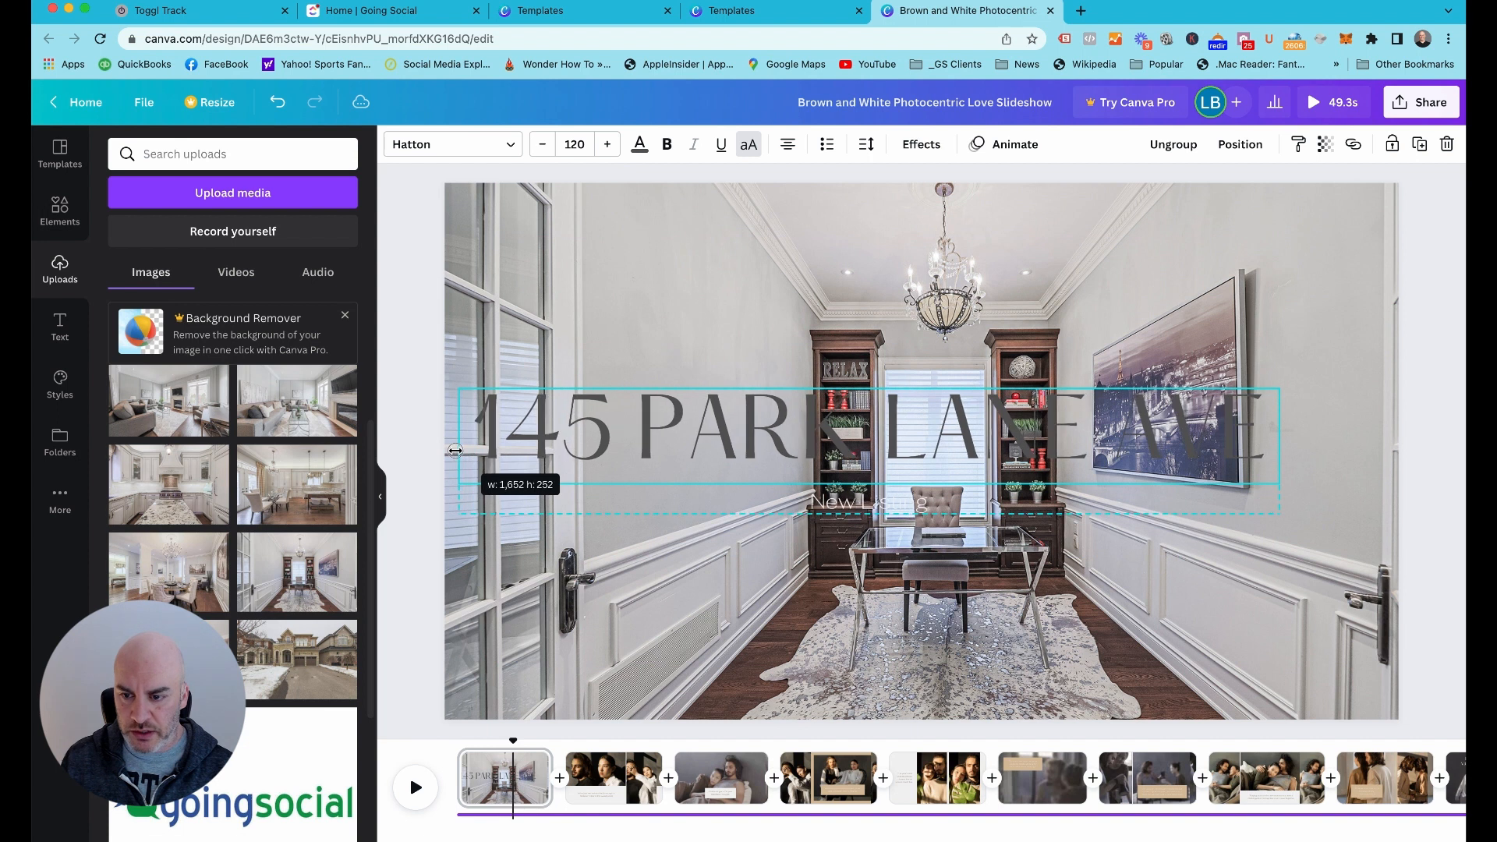
pyautogui.moveTo(729, 449); pyautogui.dragTo(783, 648)
pyautogui.click(419, 432)
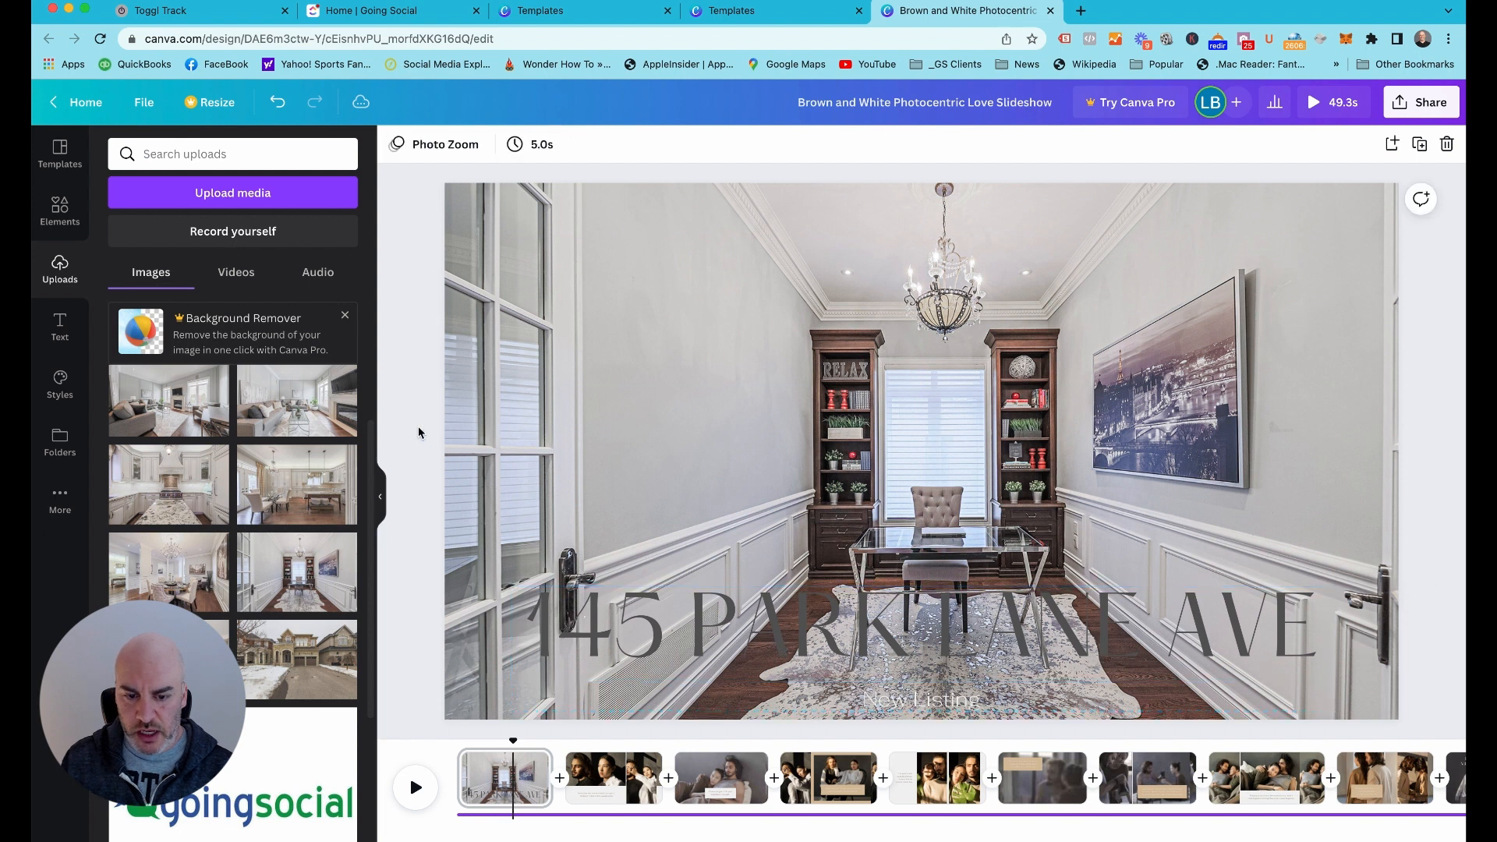
# Add a square shape and reshape it into a full-width band along the page's bottom edge, behind the address text
pyautogui.click(60, 209)
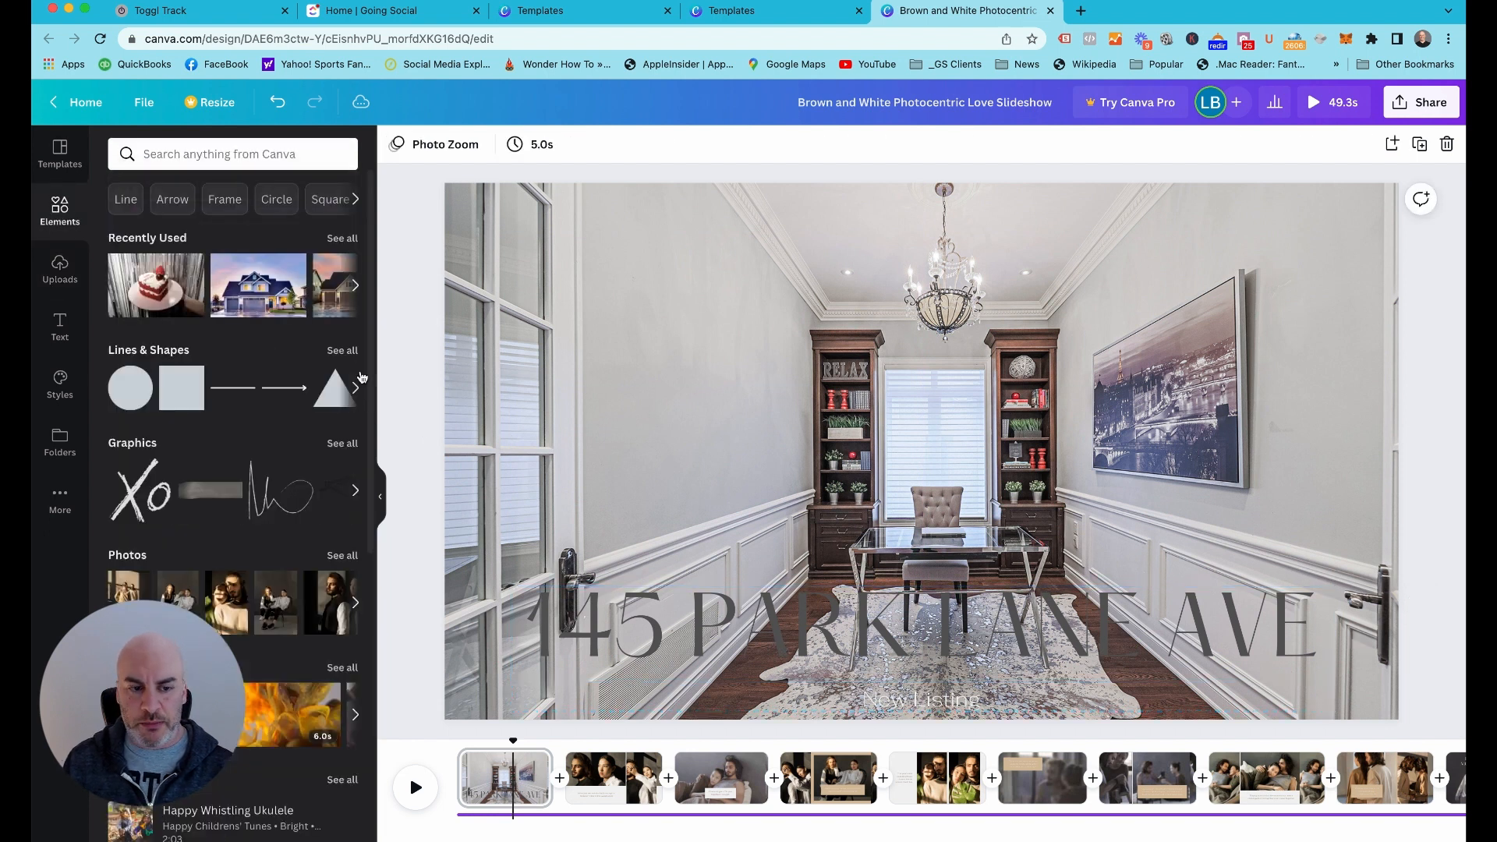
pyautogui.click(182, 390)
pyautogui.moveTo(776, 450); pyautogui.dragTo(444, 453)
pyautogui.moveTo(1066, 458); pyautogui.dragTo(1396, 445)
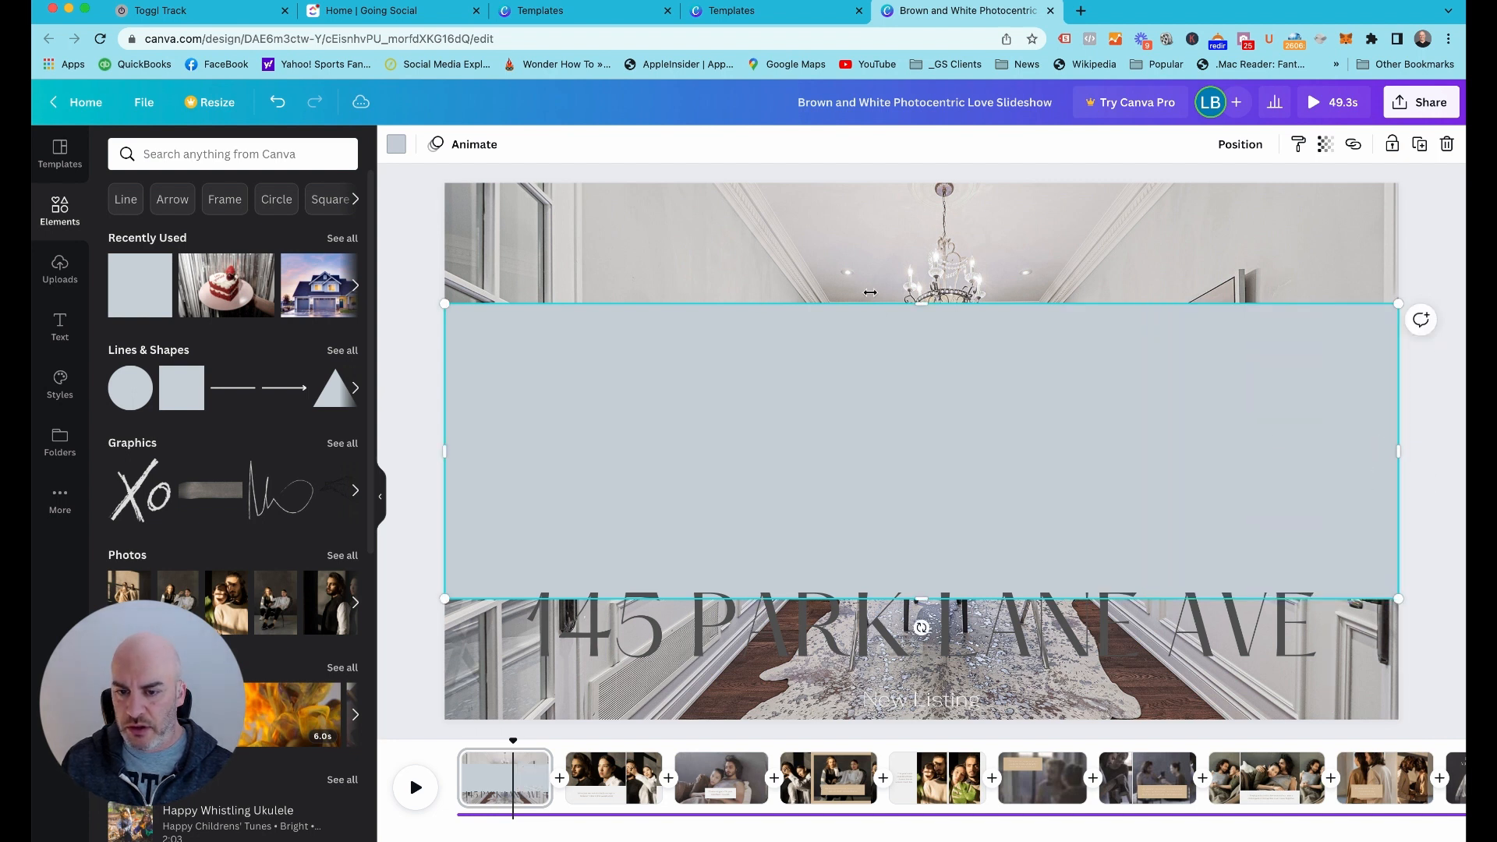
pyautogui.moveTo(928, 304); pyautogui.dragTo(922, 445)
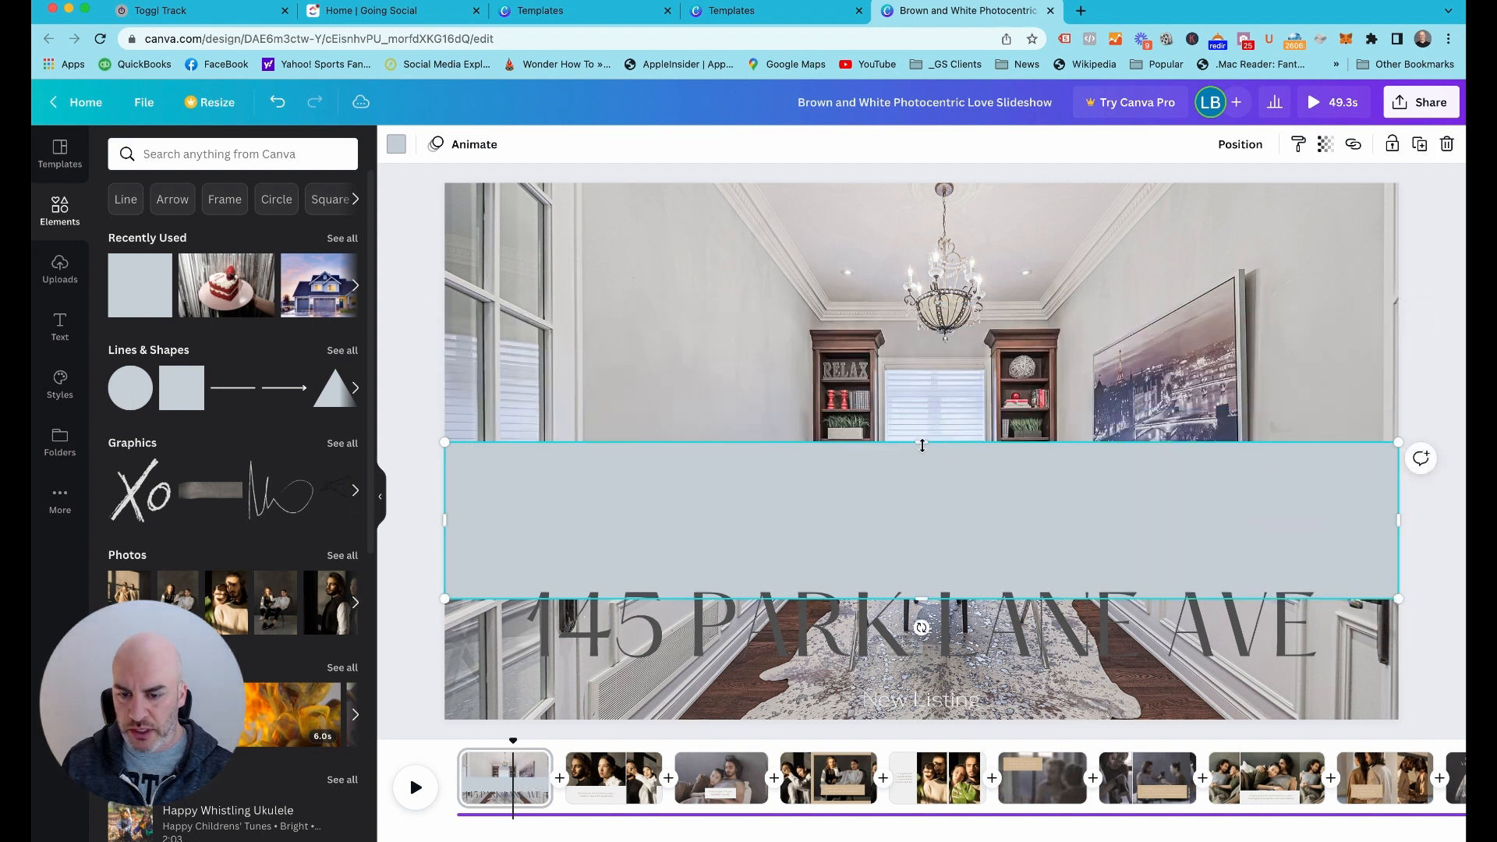
pyautogui.moveTo(936, 511); pyautogui.dragTo(935, 633)
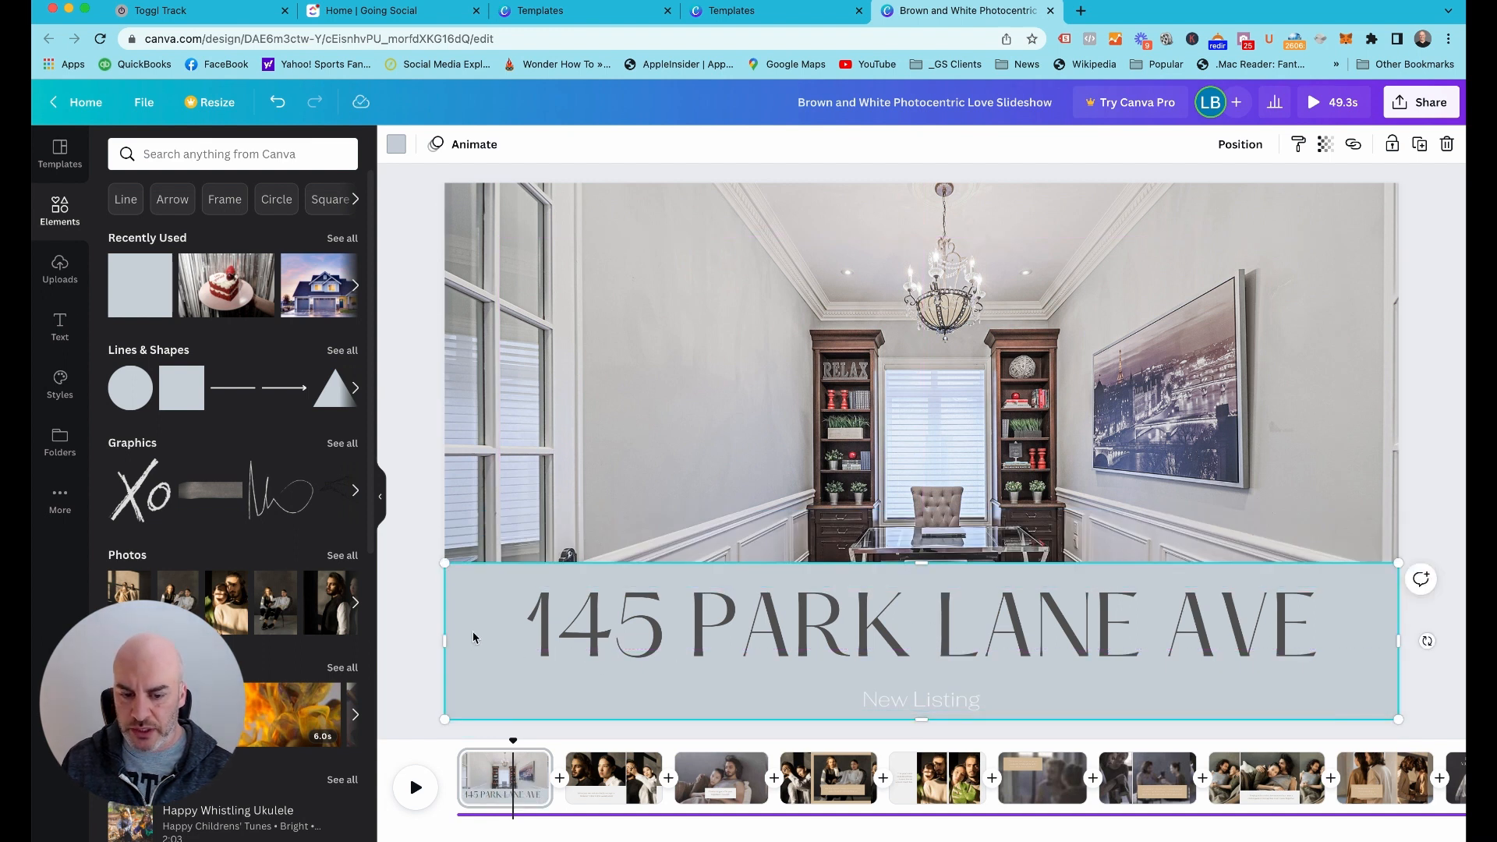
# Bring the band forward in front of the address text, and send it backward behind the text again
pyautogui.click(1247, 149)
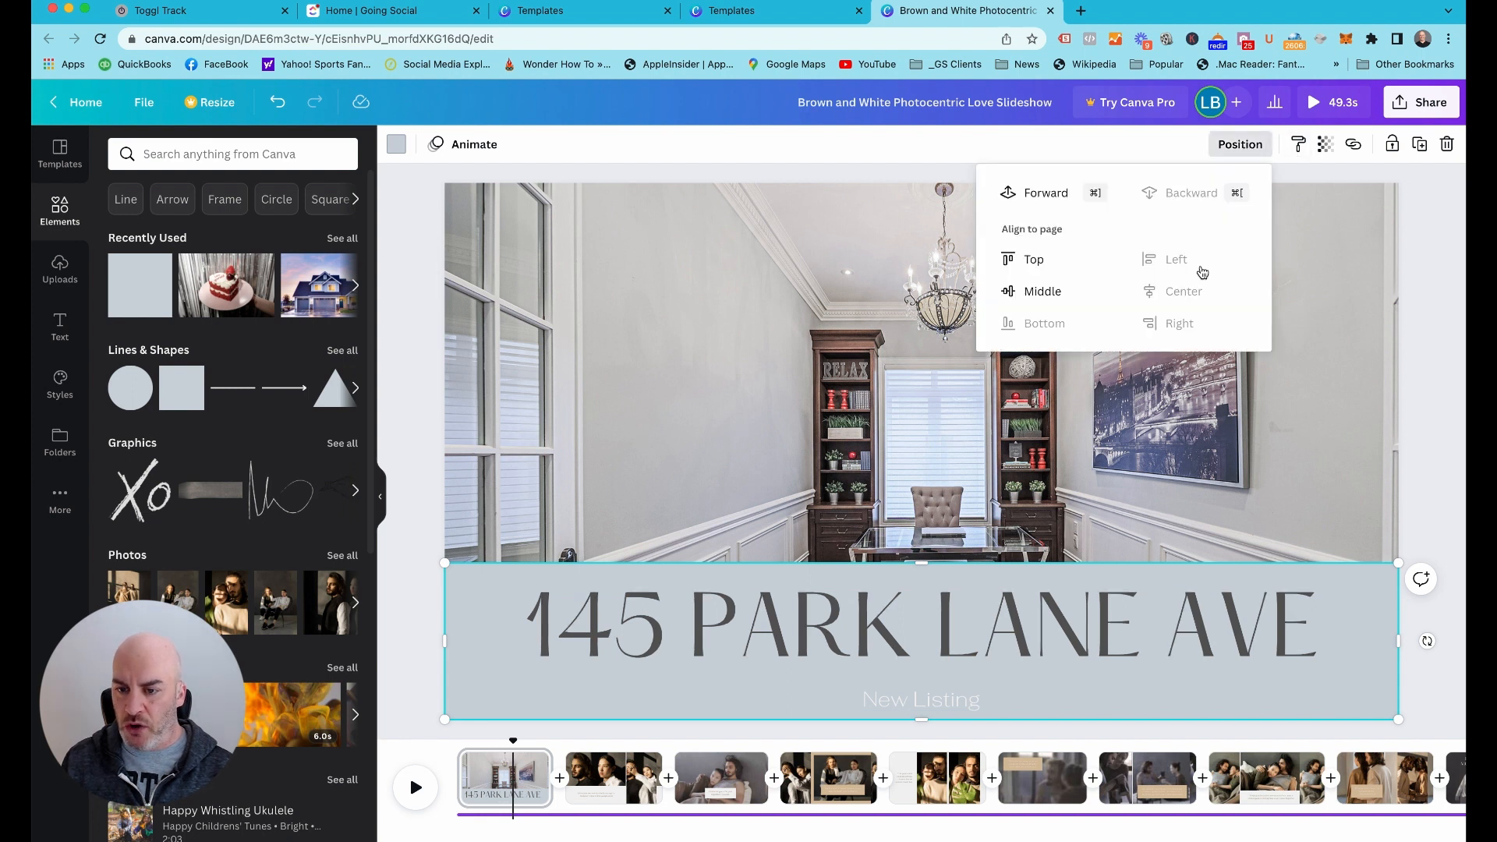
pyautogui.click(1047, 195)
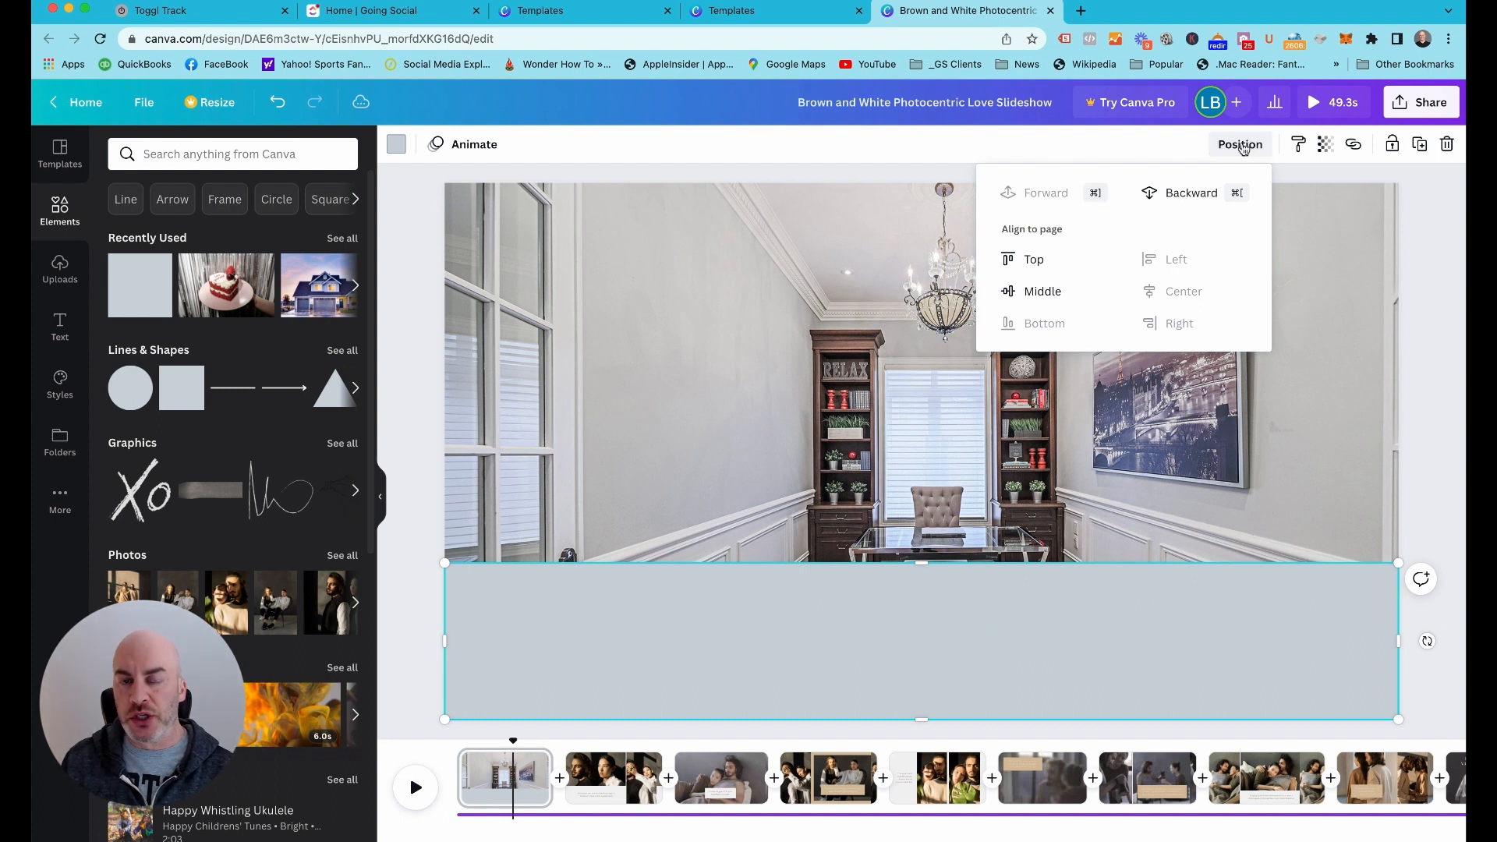
pyautogui.click(1176, 195)
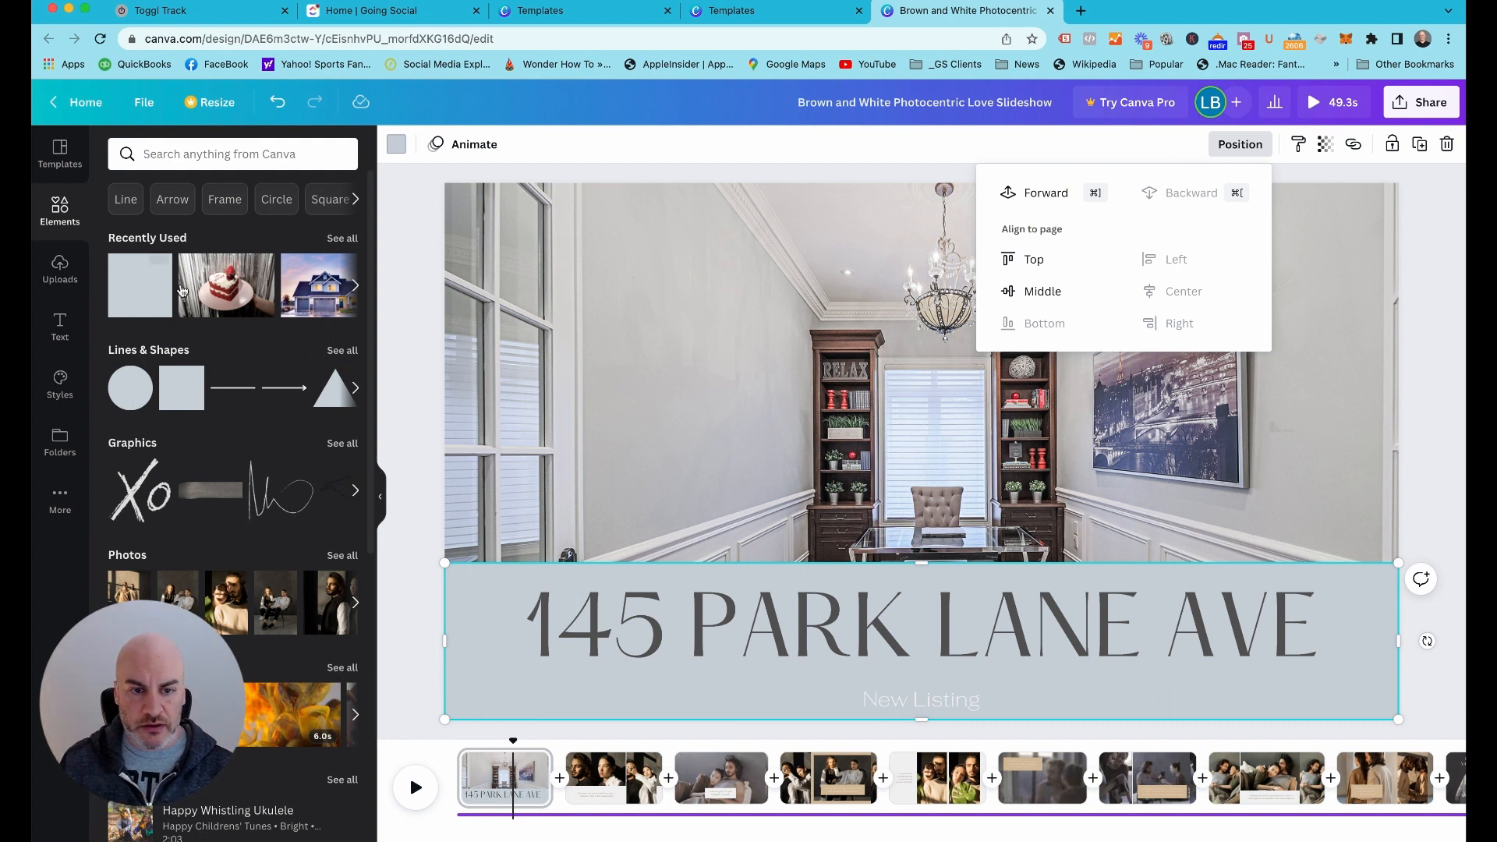
# Try the band in the default dark grey with its transparency set to 40
pyautogui.click(396, 144)
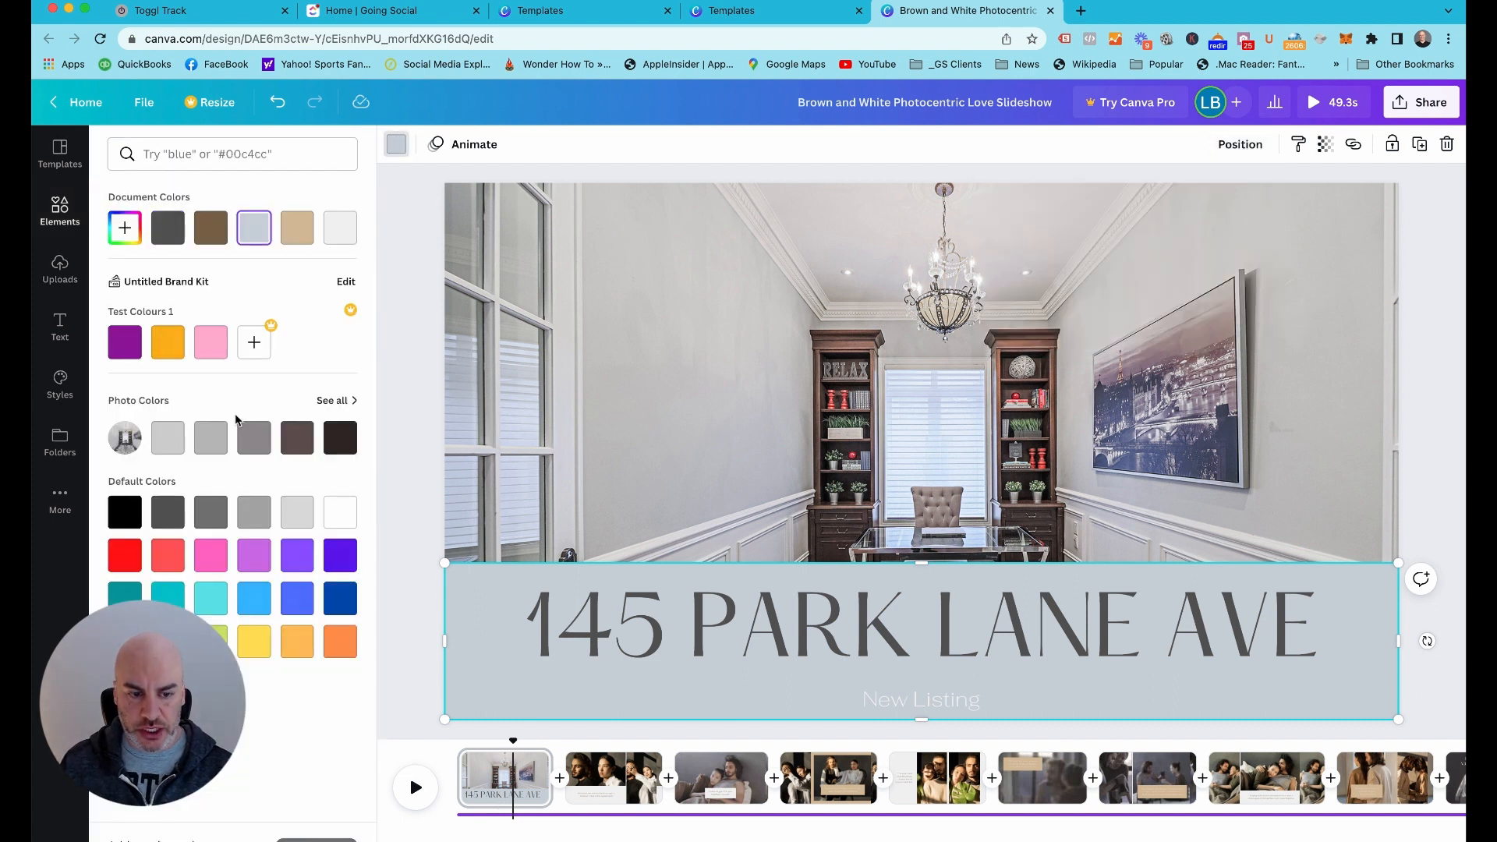
pyautogui.click(168, 512)
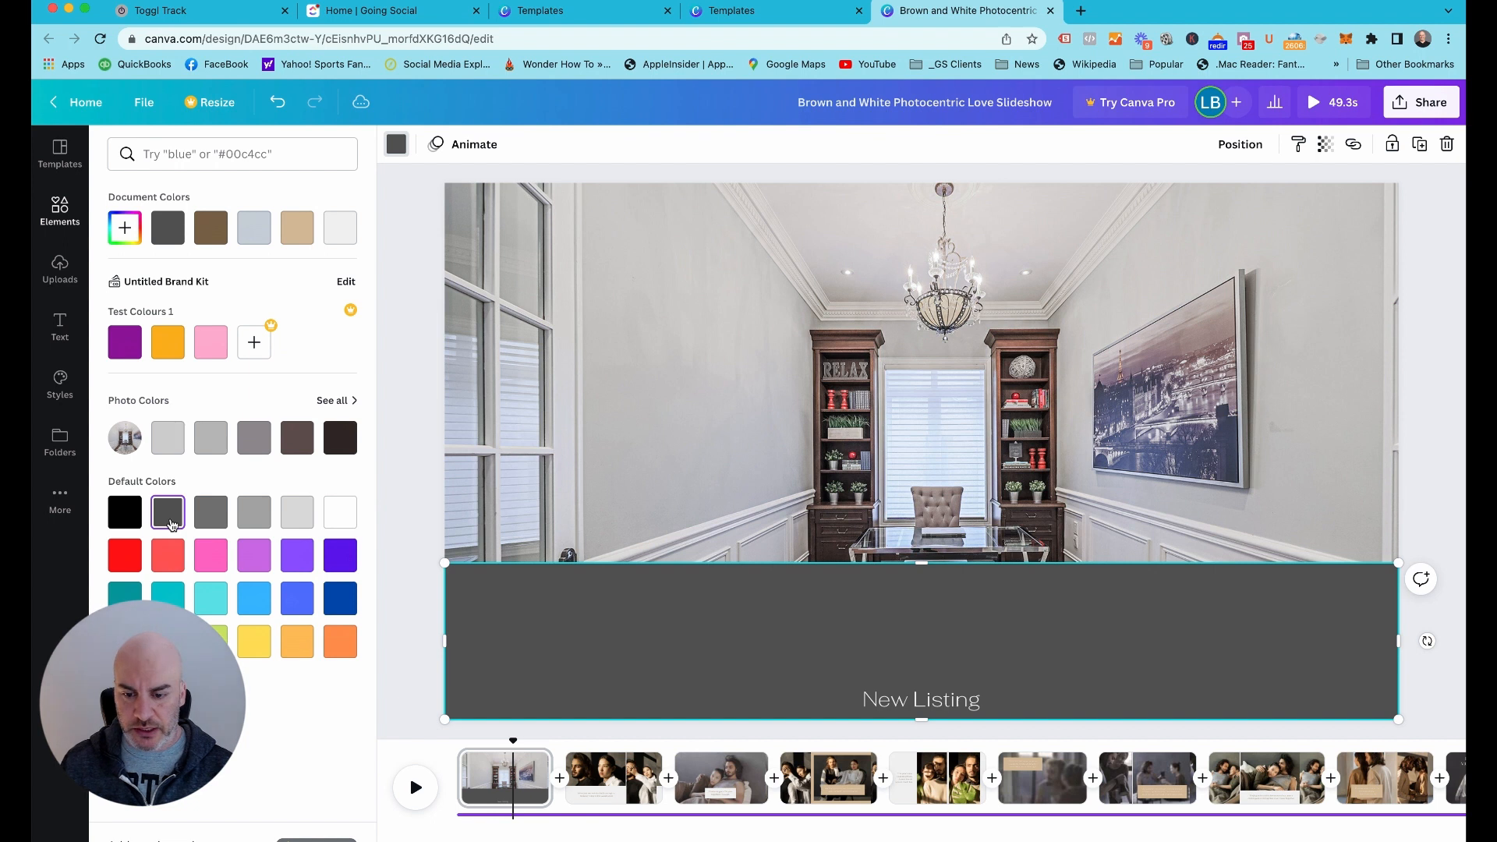
pyautogui.click(1327, 145)
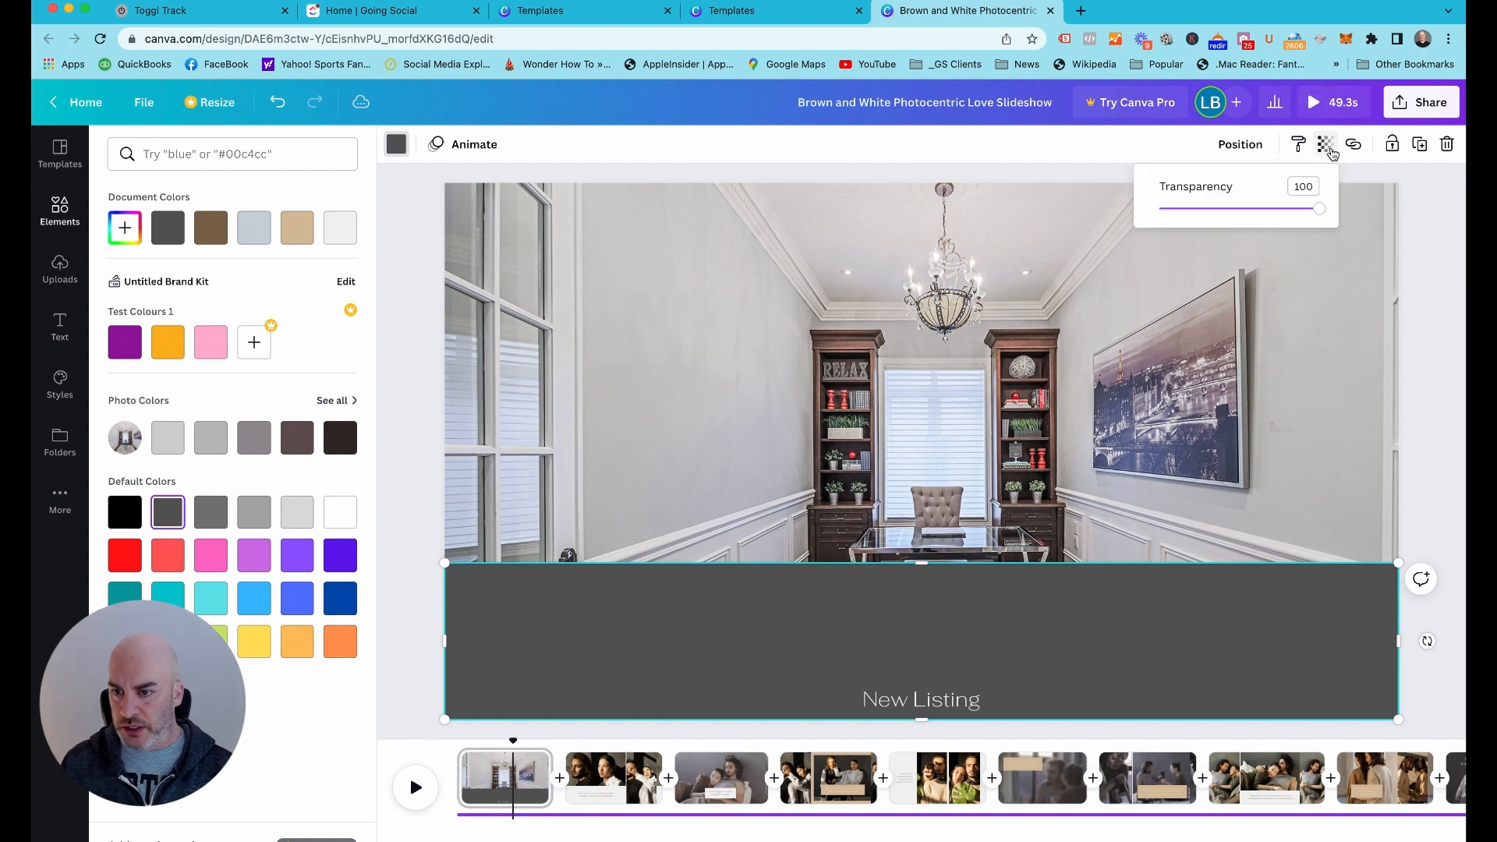
pyautogui.click(1300, 187)
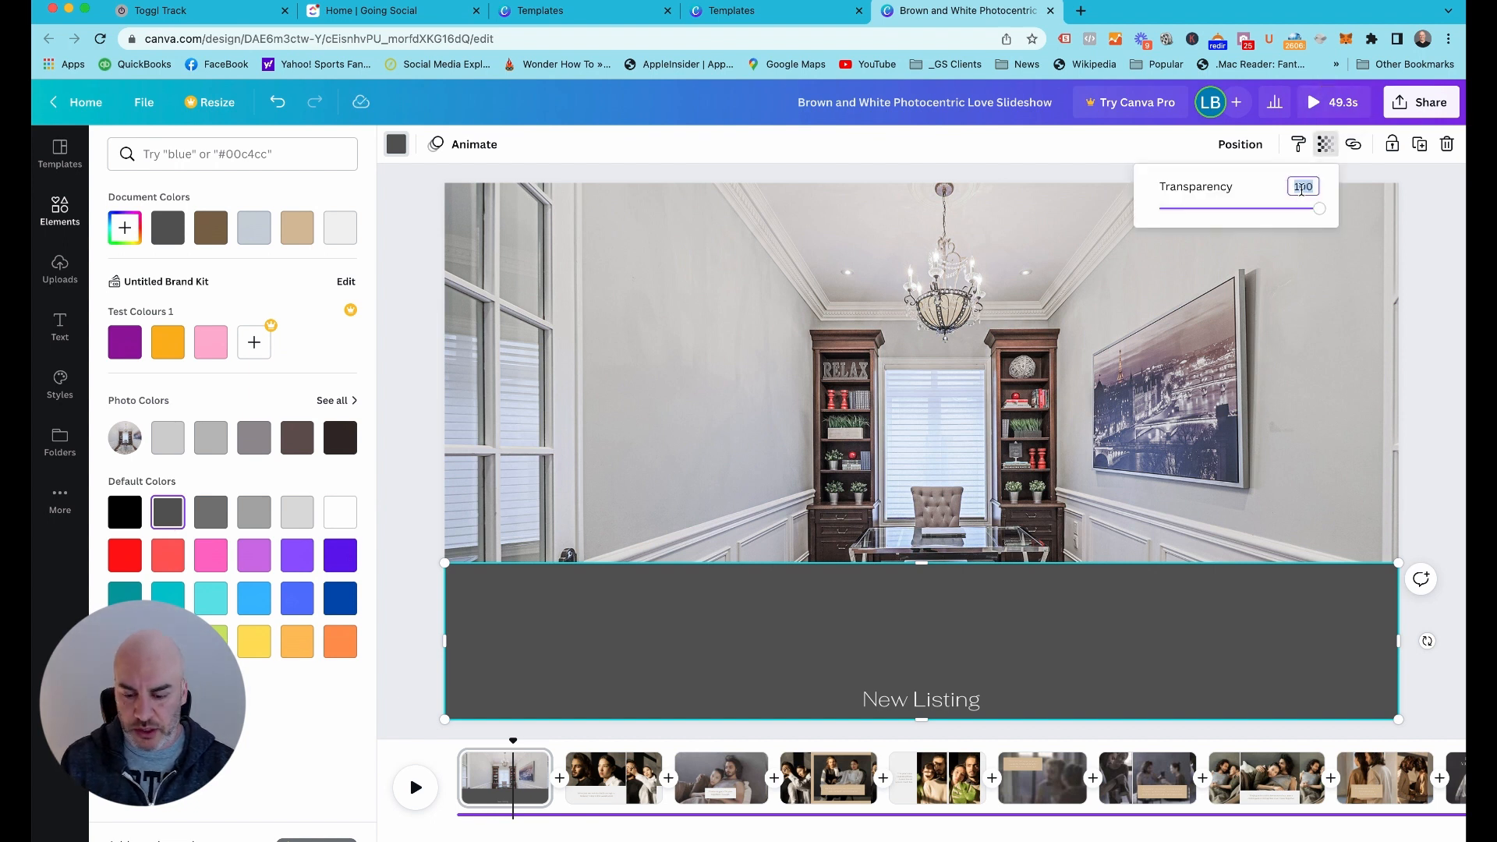
pyautogui.write('40')
pyautogui.press('Return')
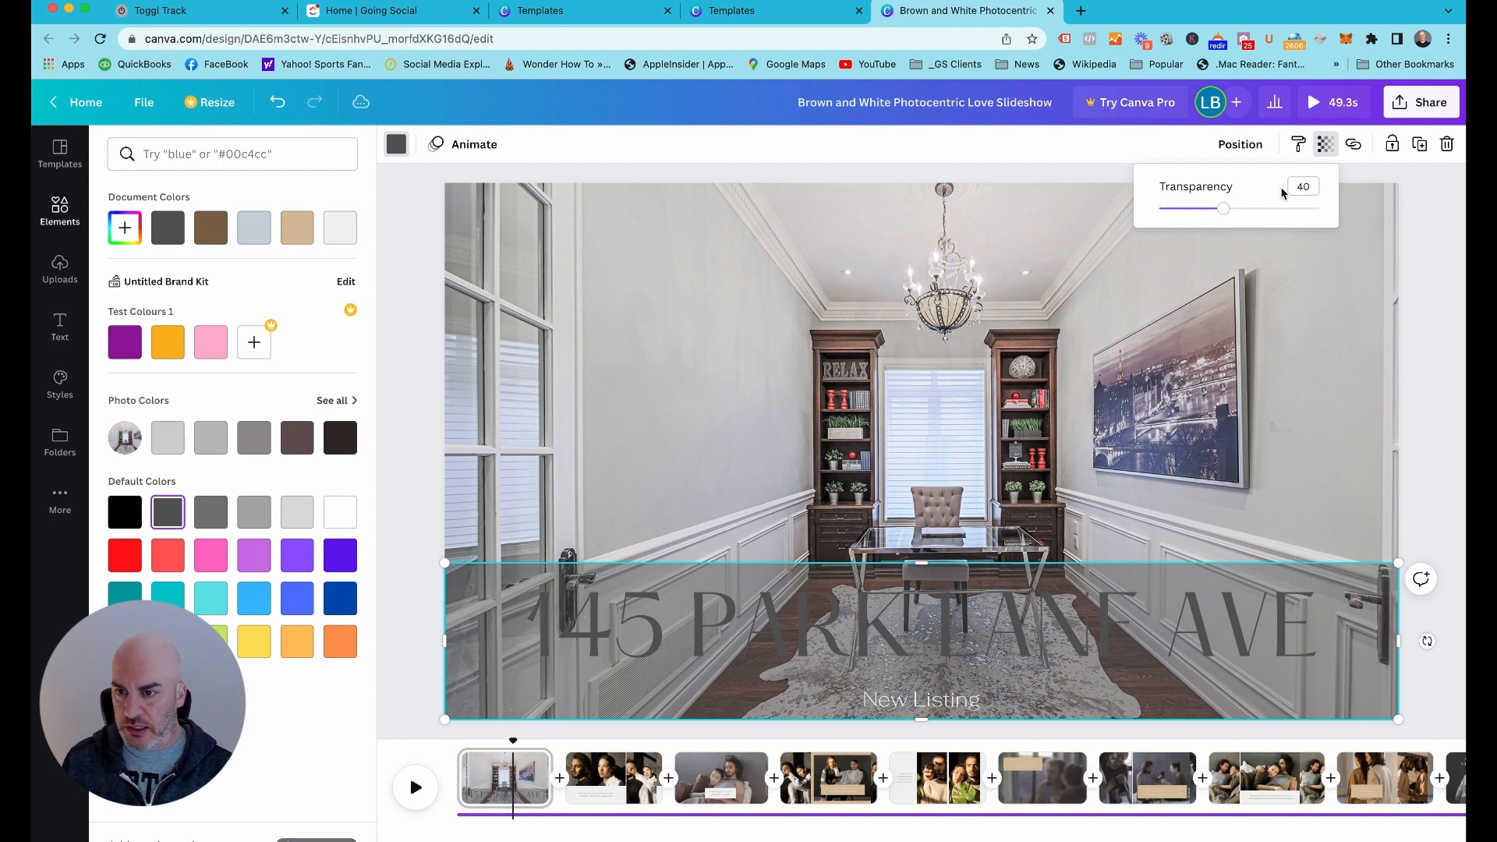
# Make the band behind the address text white and set its transparency to 60
pyautogui.click(341, 524)
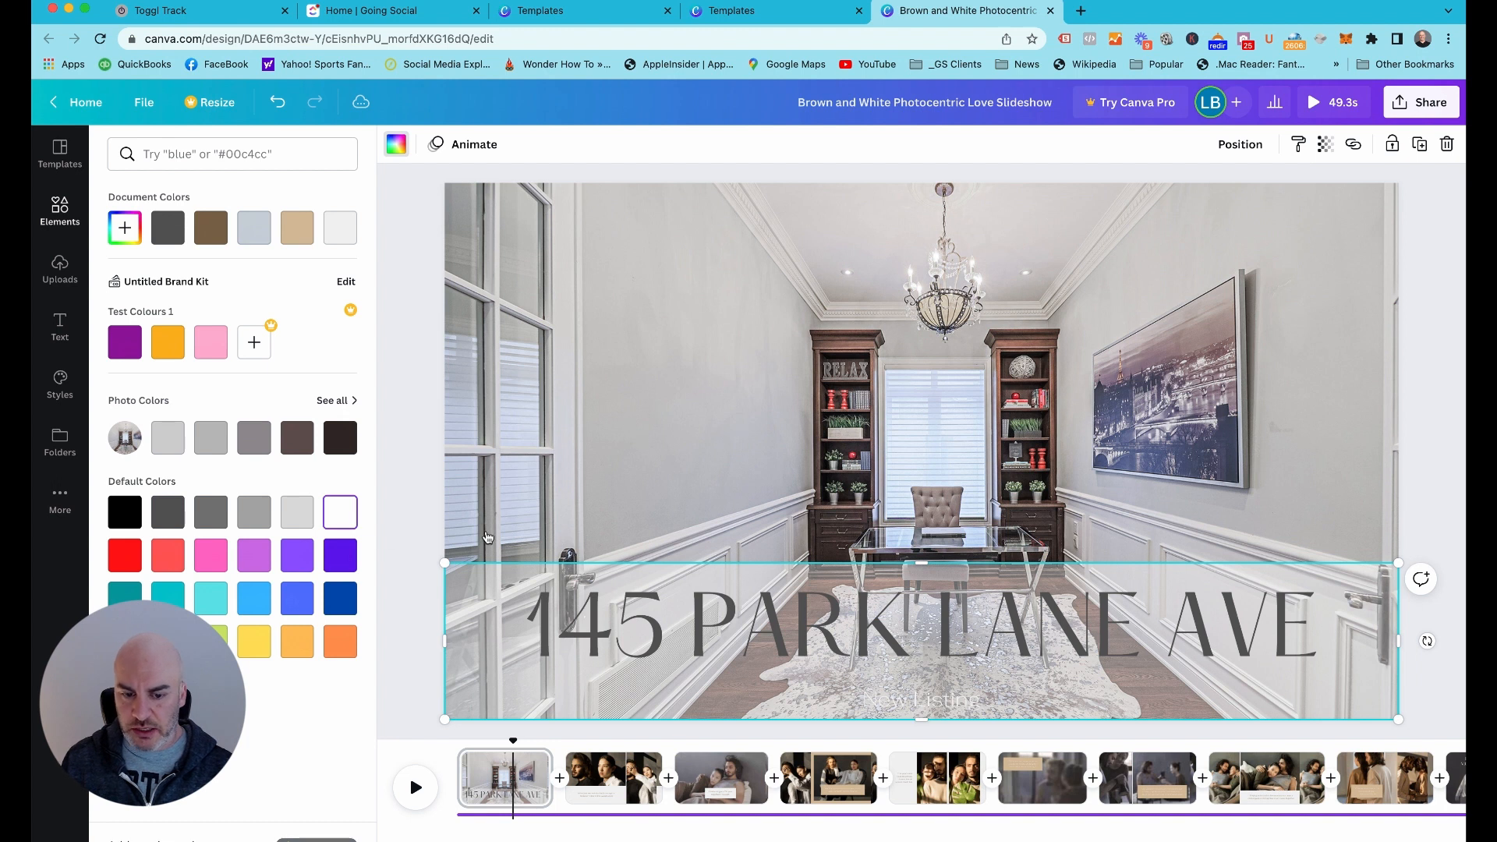
pyautogui.click(1326, 144)
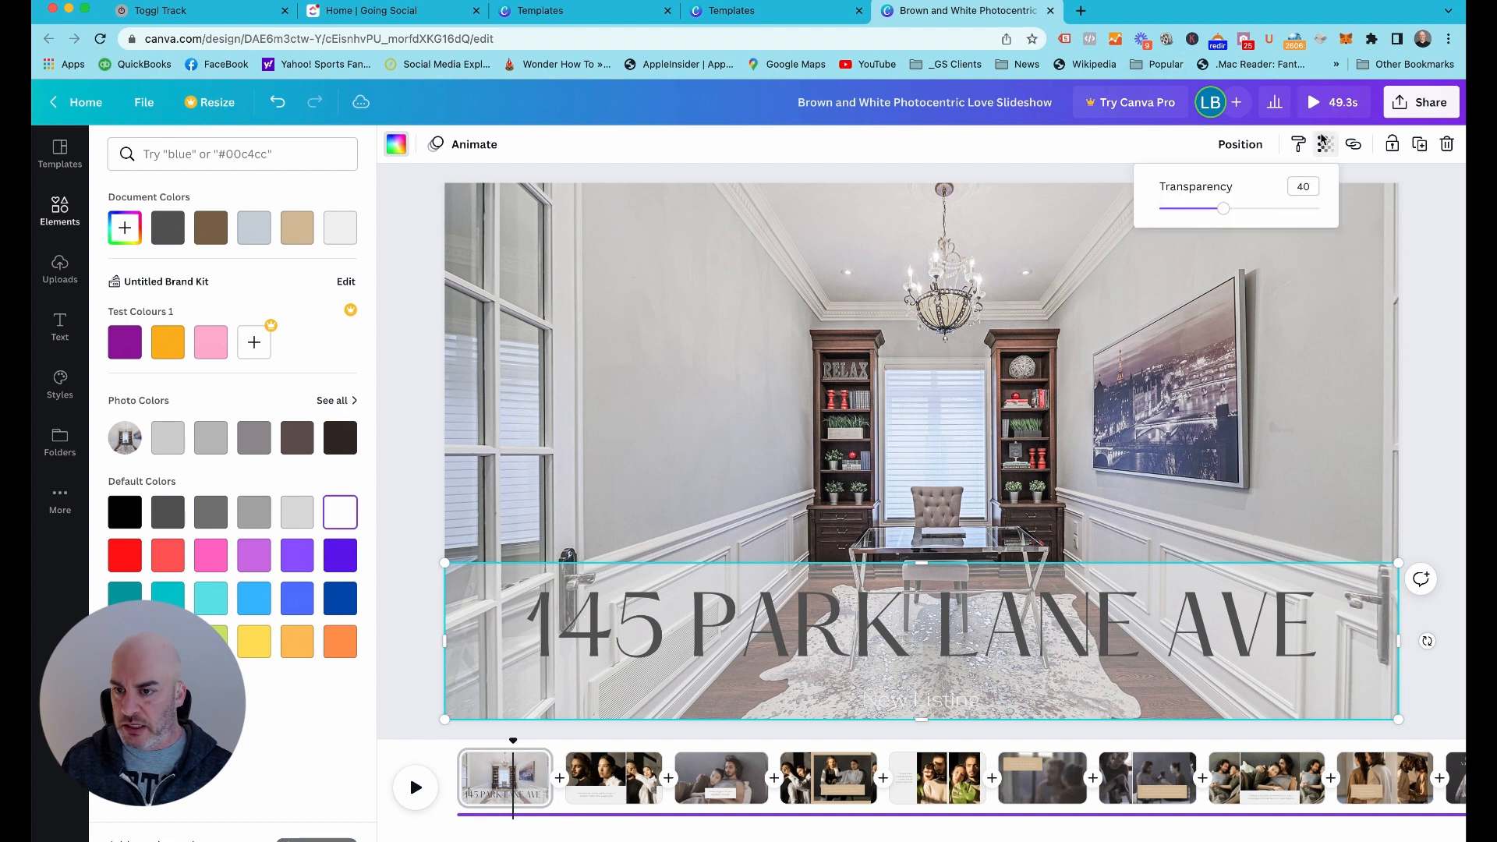
pyautogui.click(1304, 190)
pyautogui.write('60')
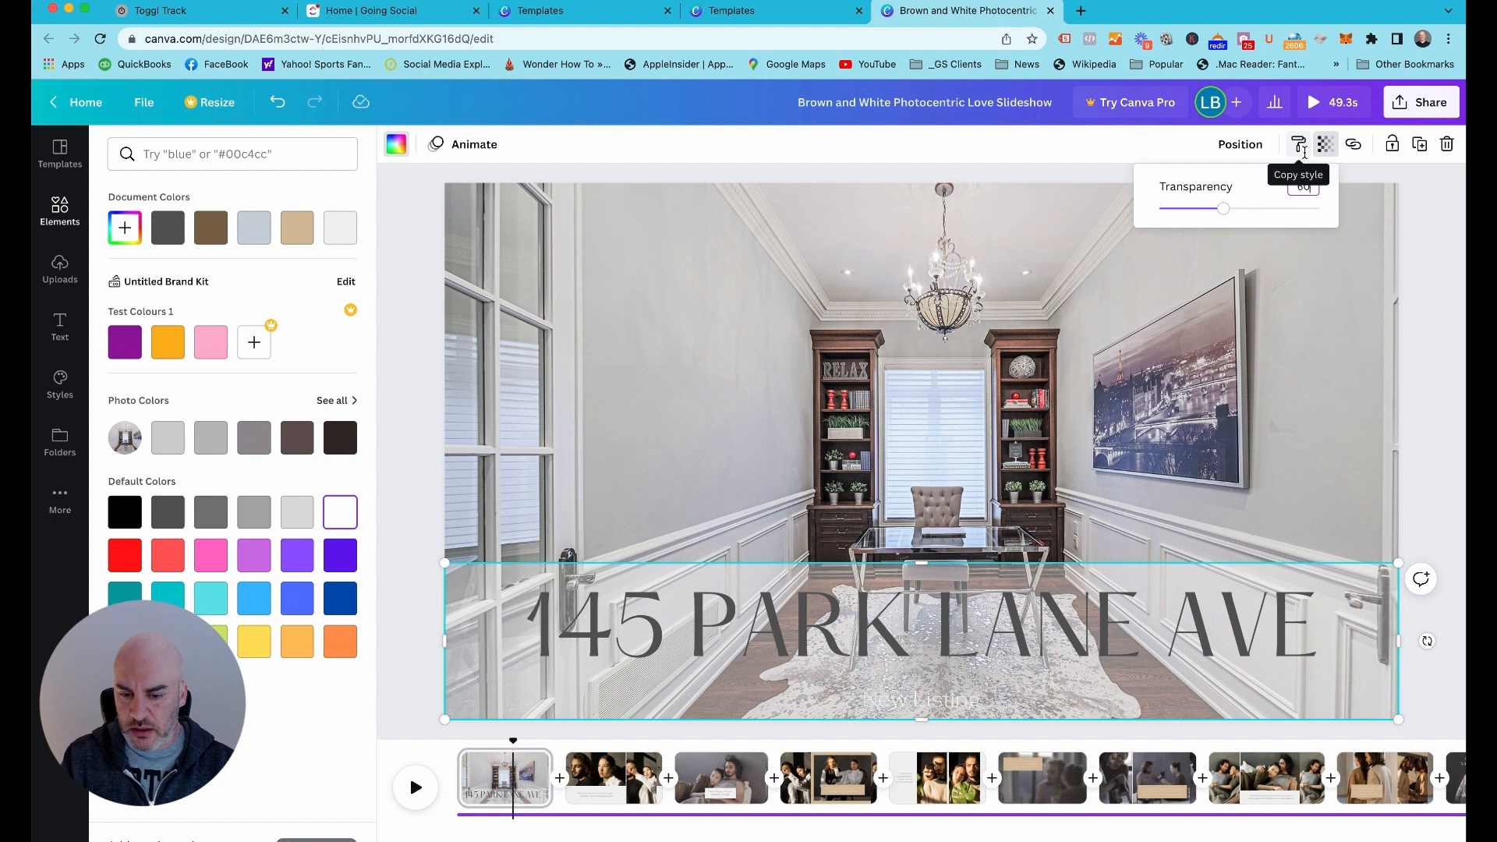
pyautogui.press('Return')
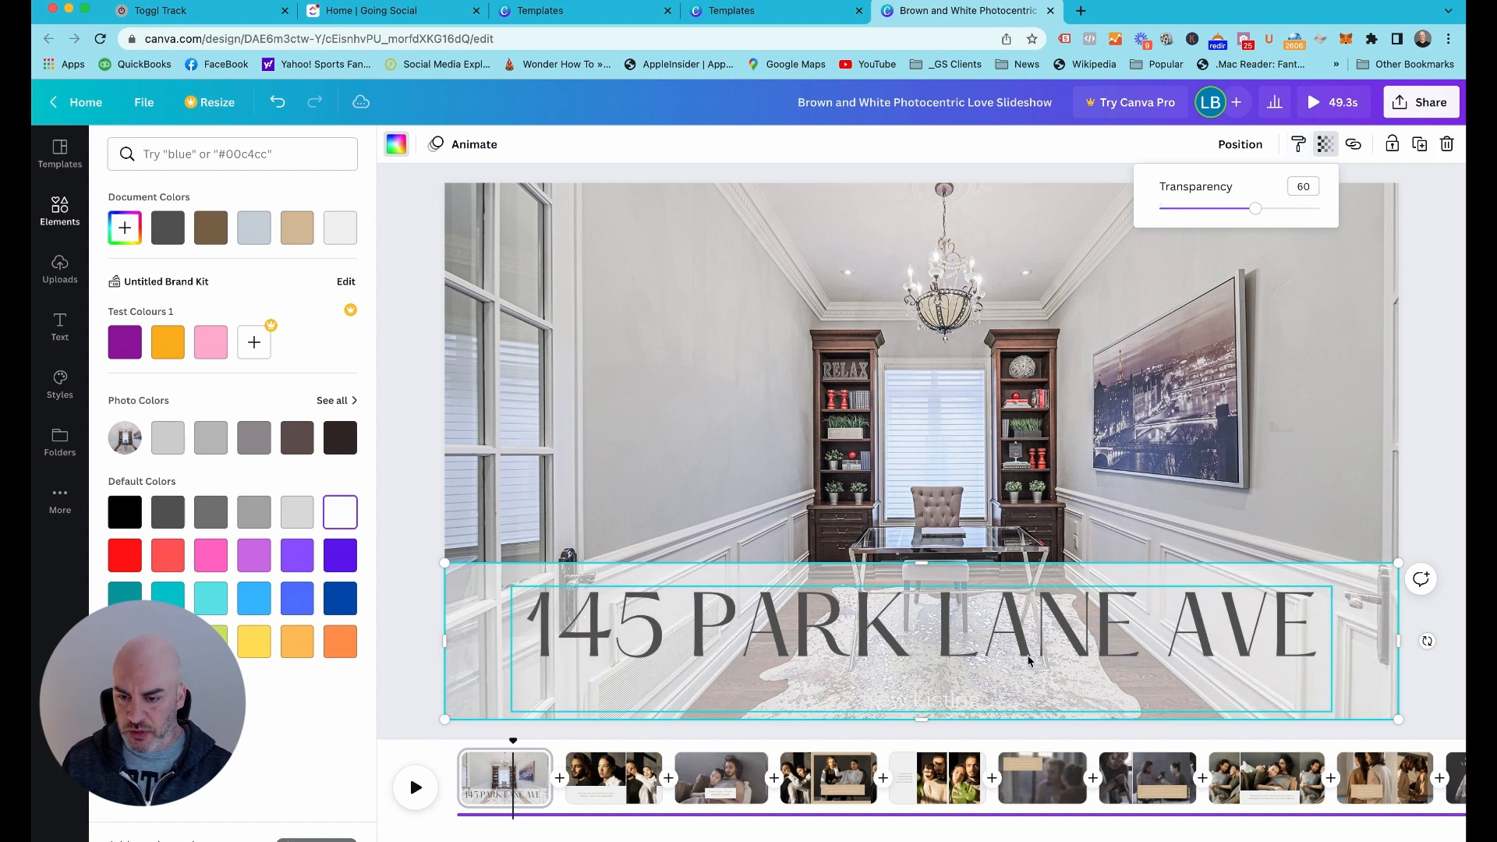
pyautogui.click(398, 477)
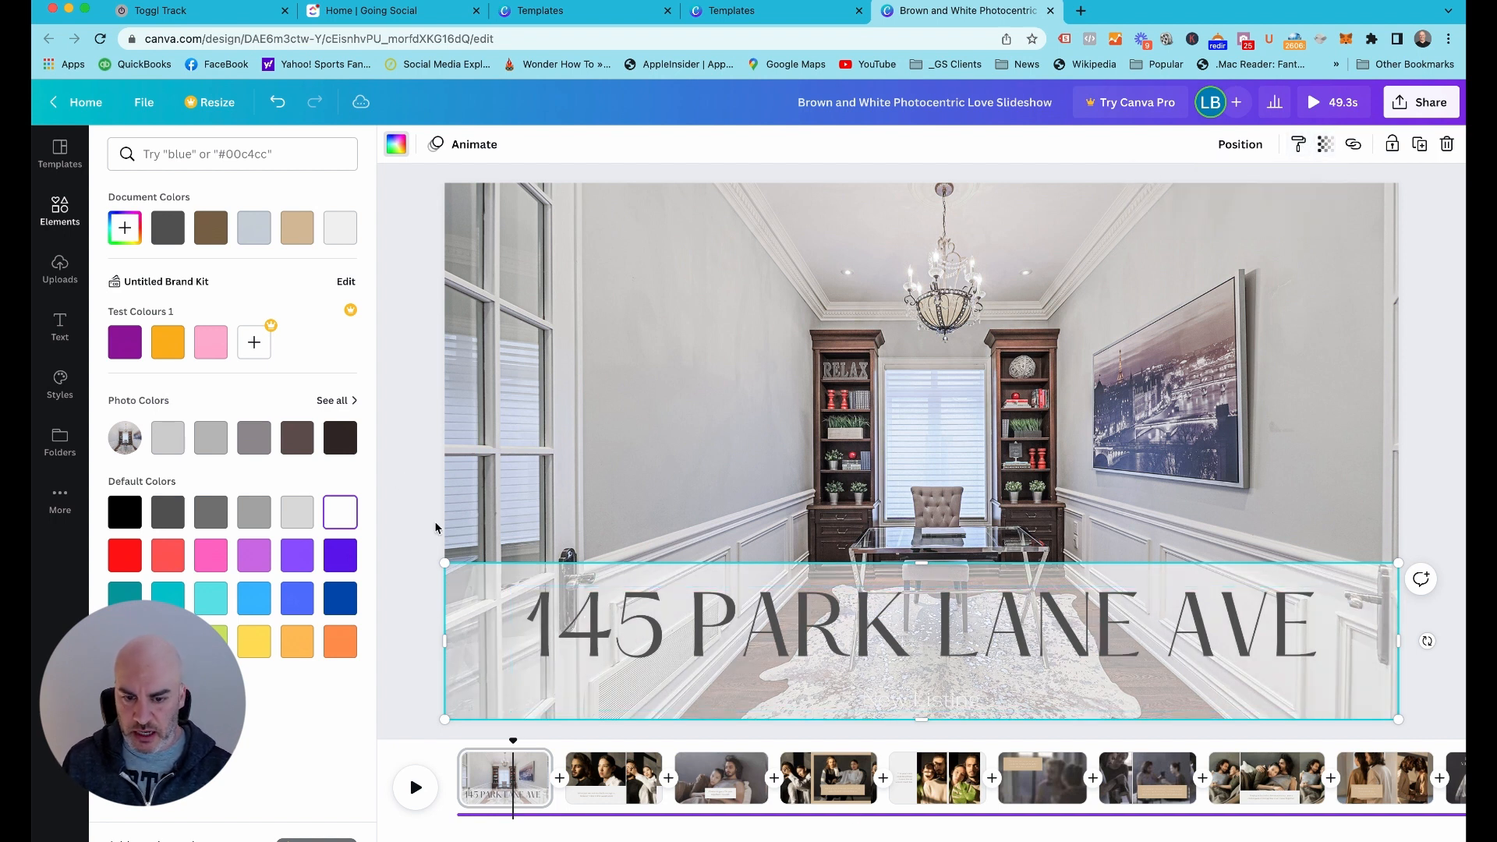
# Recolor the "New Listing" text cobalt blue (#004aad) and set its font size to 50
pyautogui.click(938, 702)
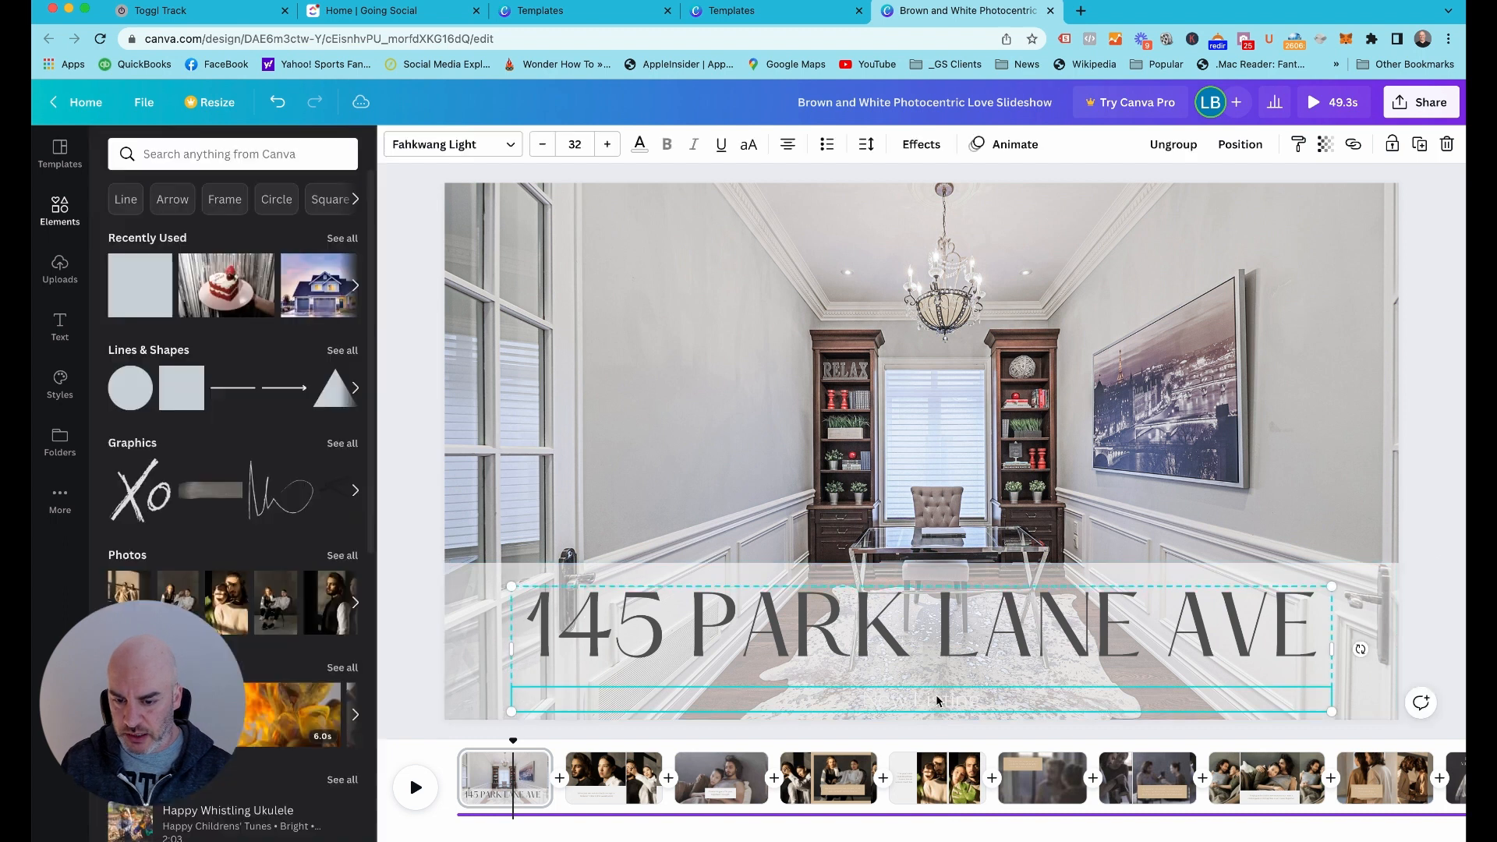
pyautogui.doubleClick(924, 702)
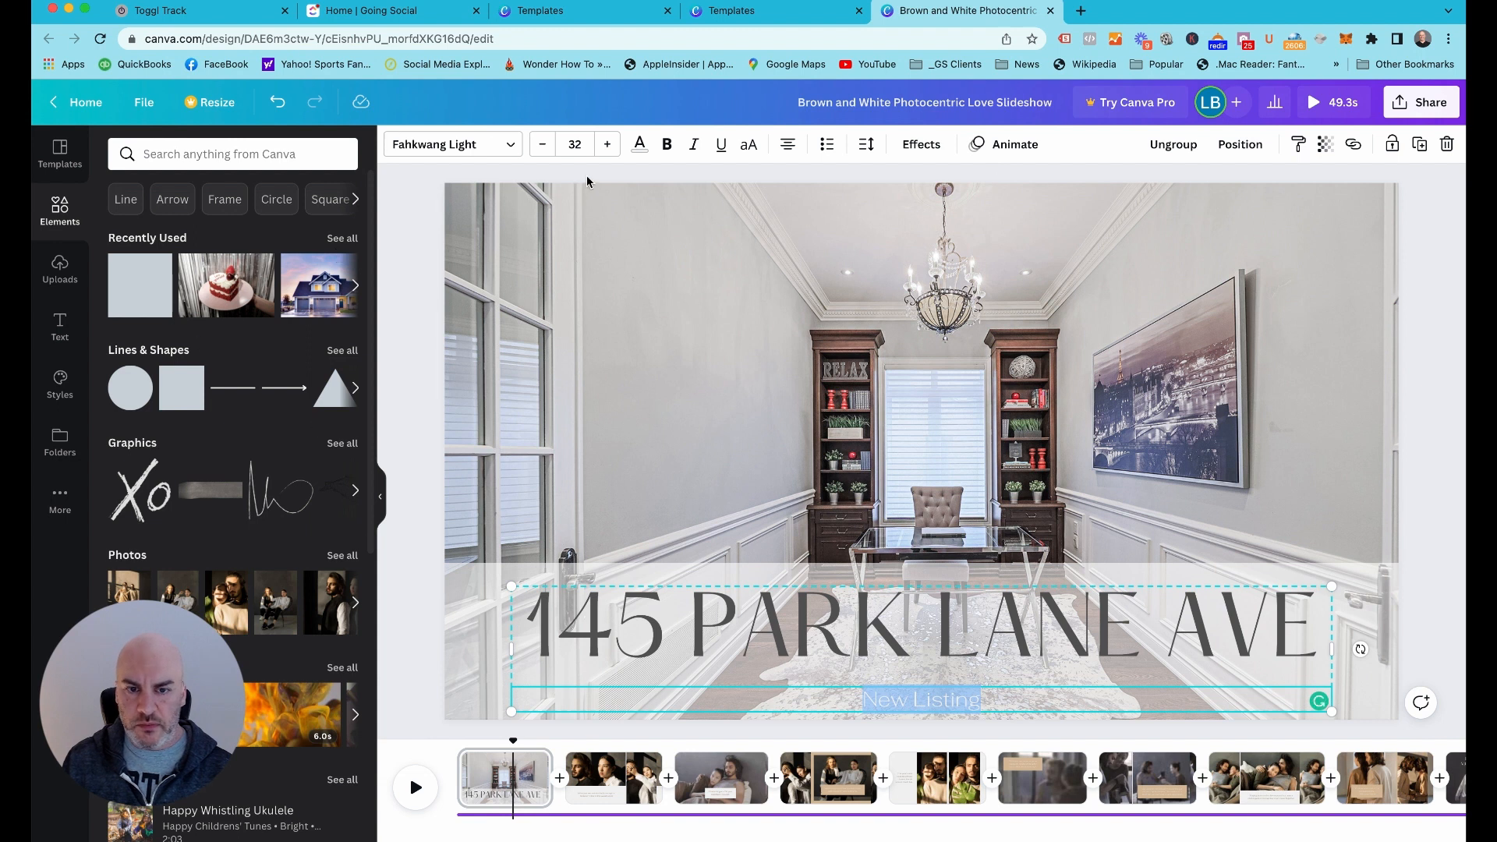
pyautogui.click(639, 149)
pyautogui.click(210, 515)
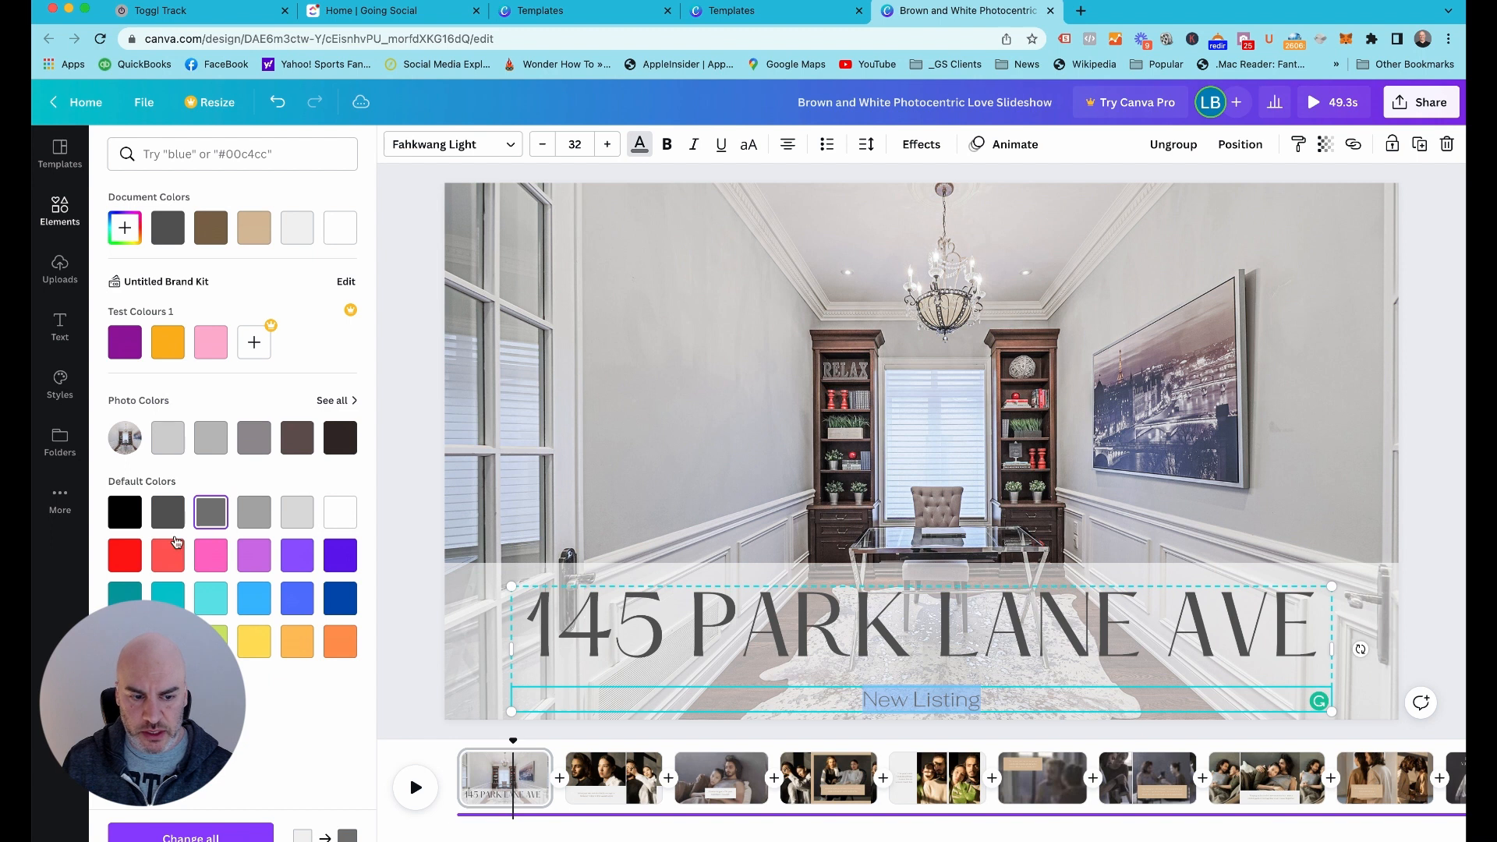
pyautogui.click(336, 601)
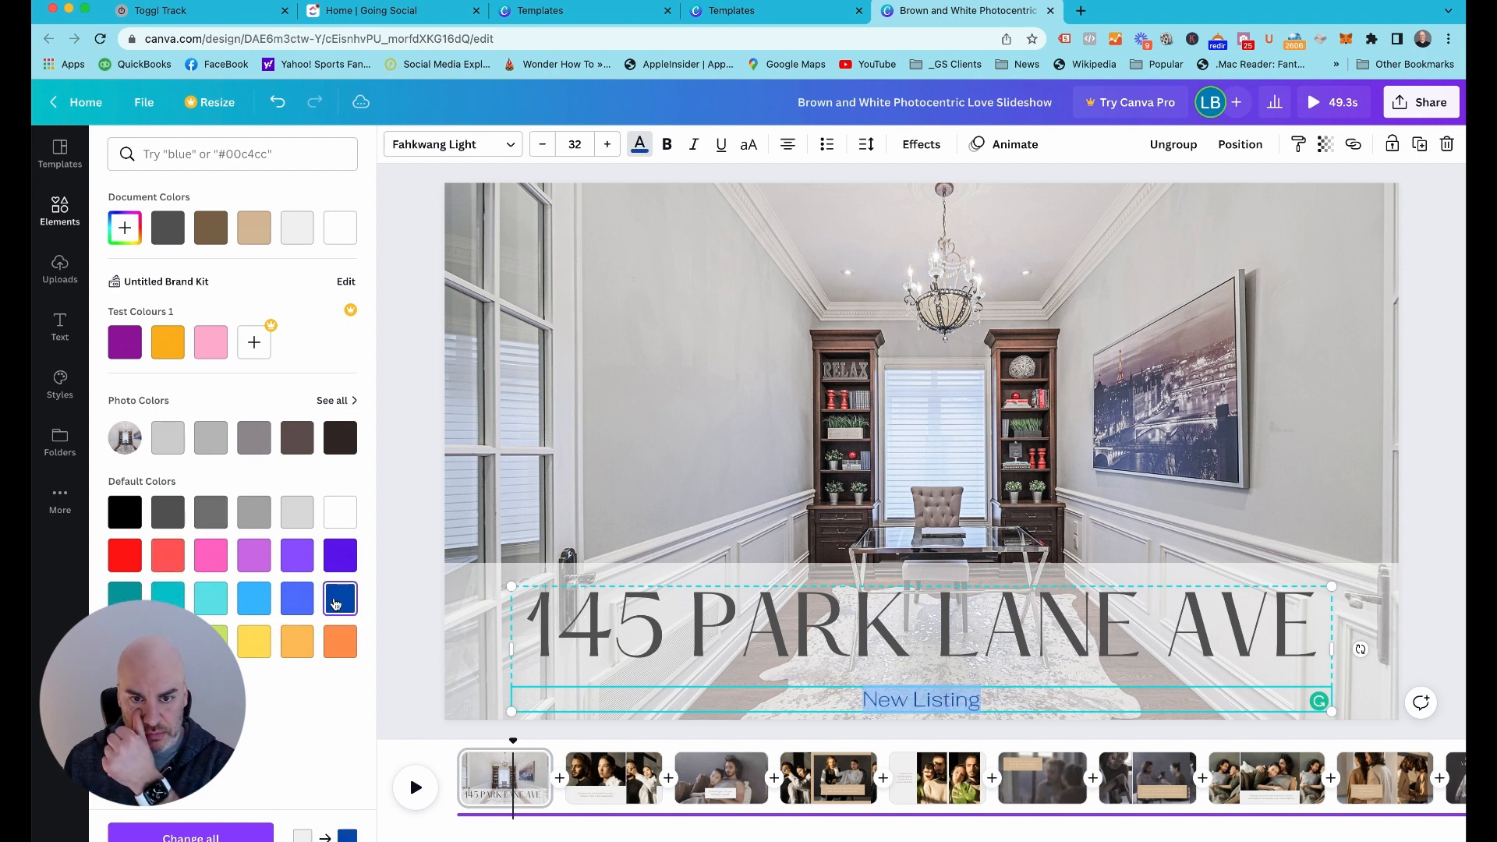
pyautogui.click(584, 146)
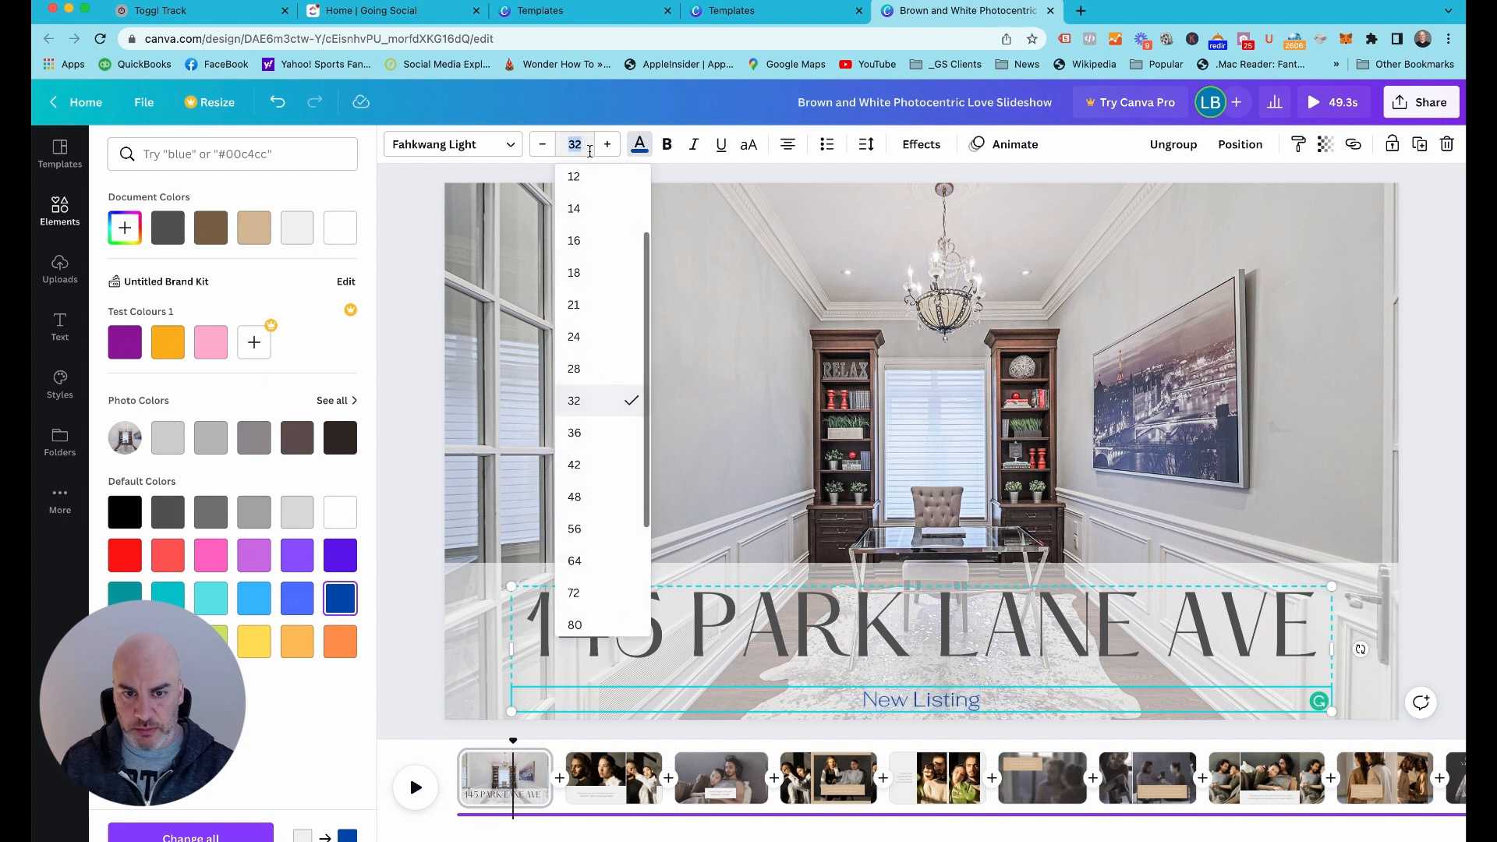
pyautogui.press('Return')
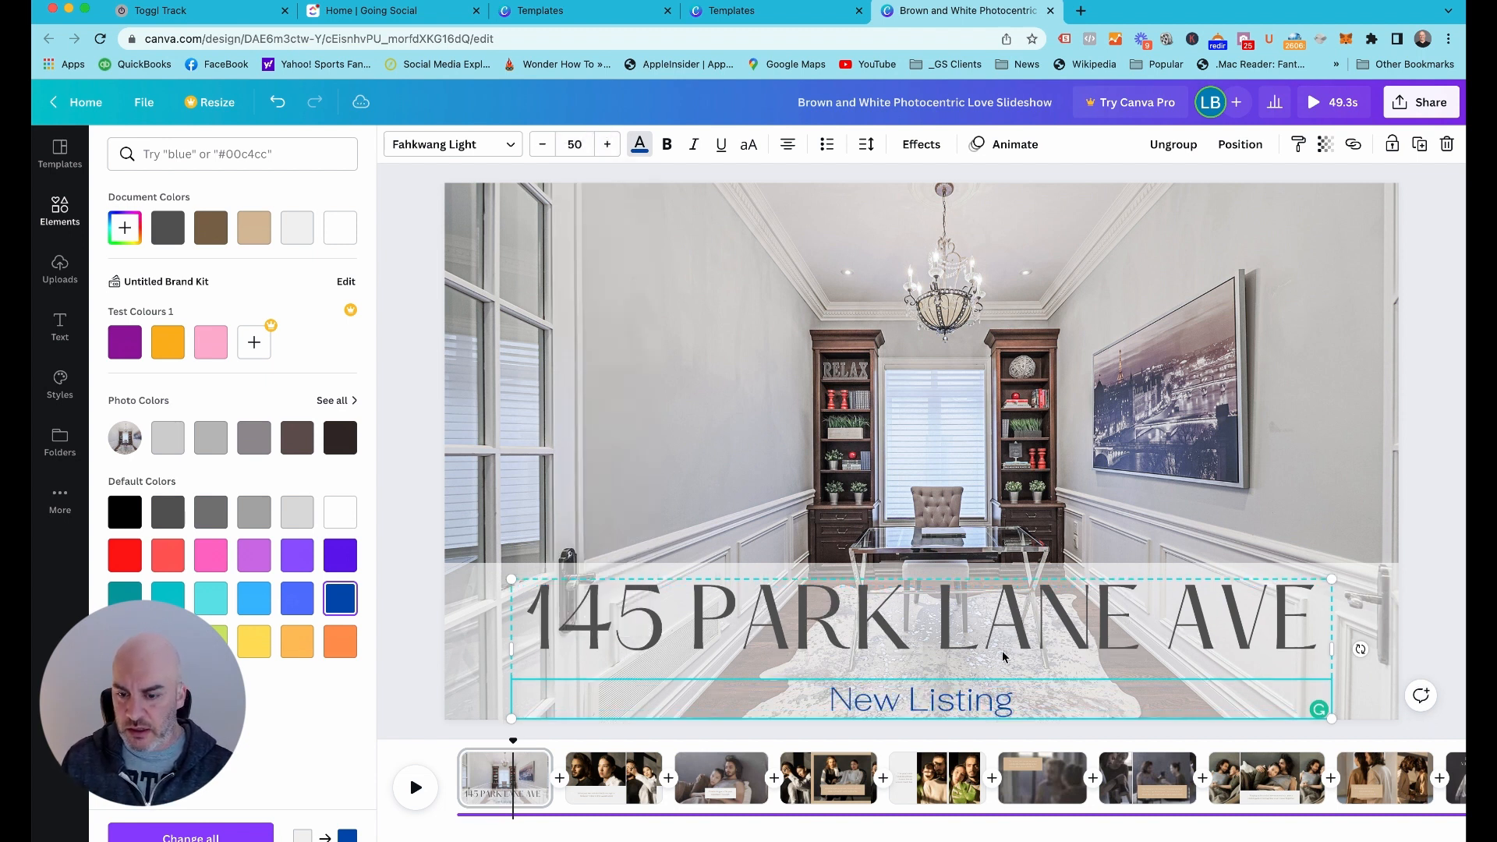
# Ungroup the address and "New Listing" texts, and move the address down until it sits just above "New Listing"
pyautogui.click(1186, 148)
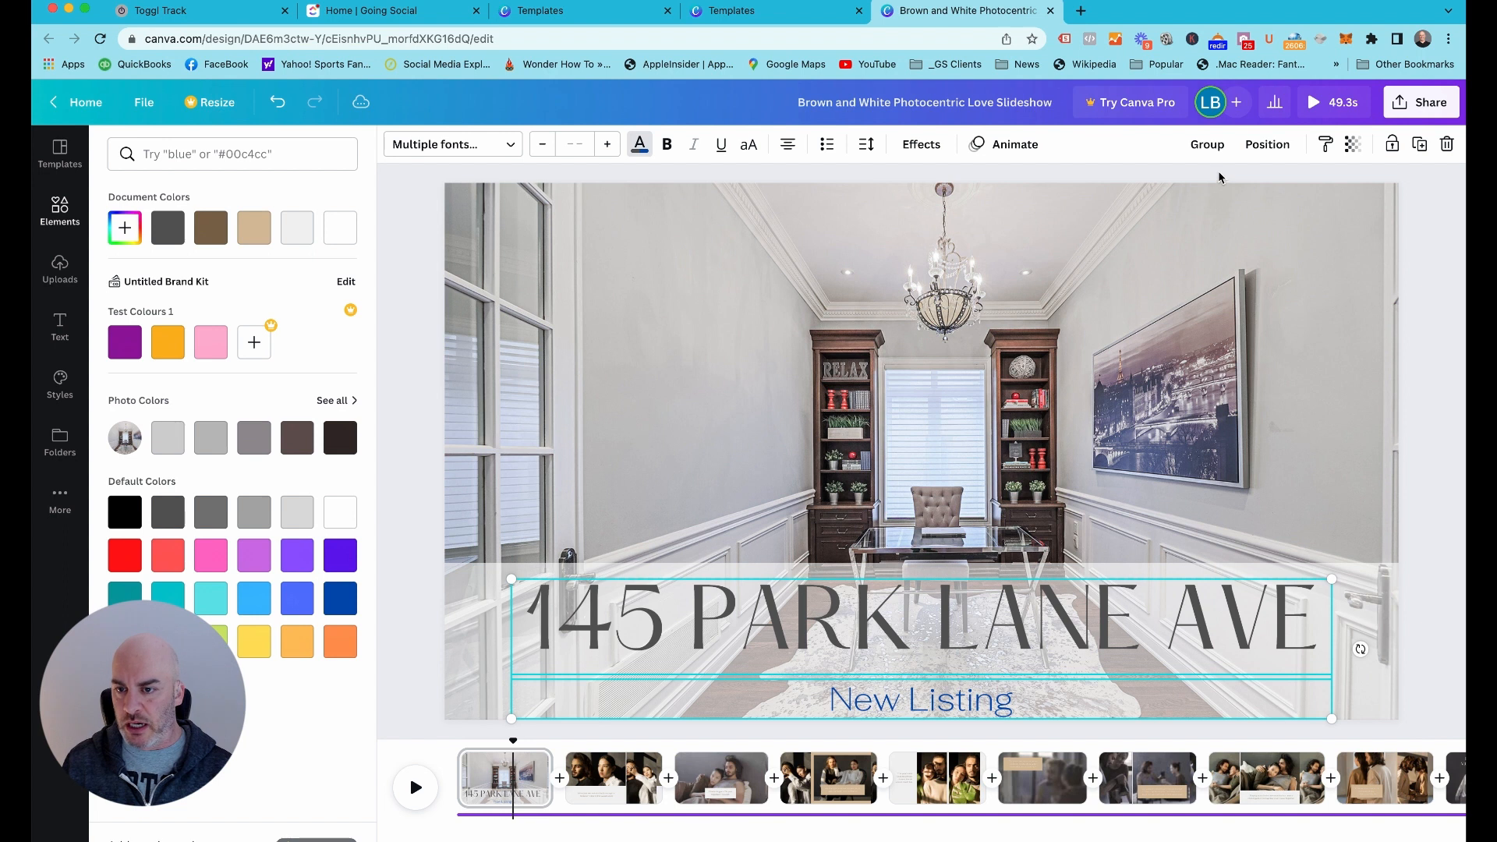
pyautogui.click(1435, 662)
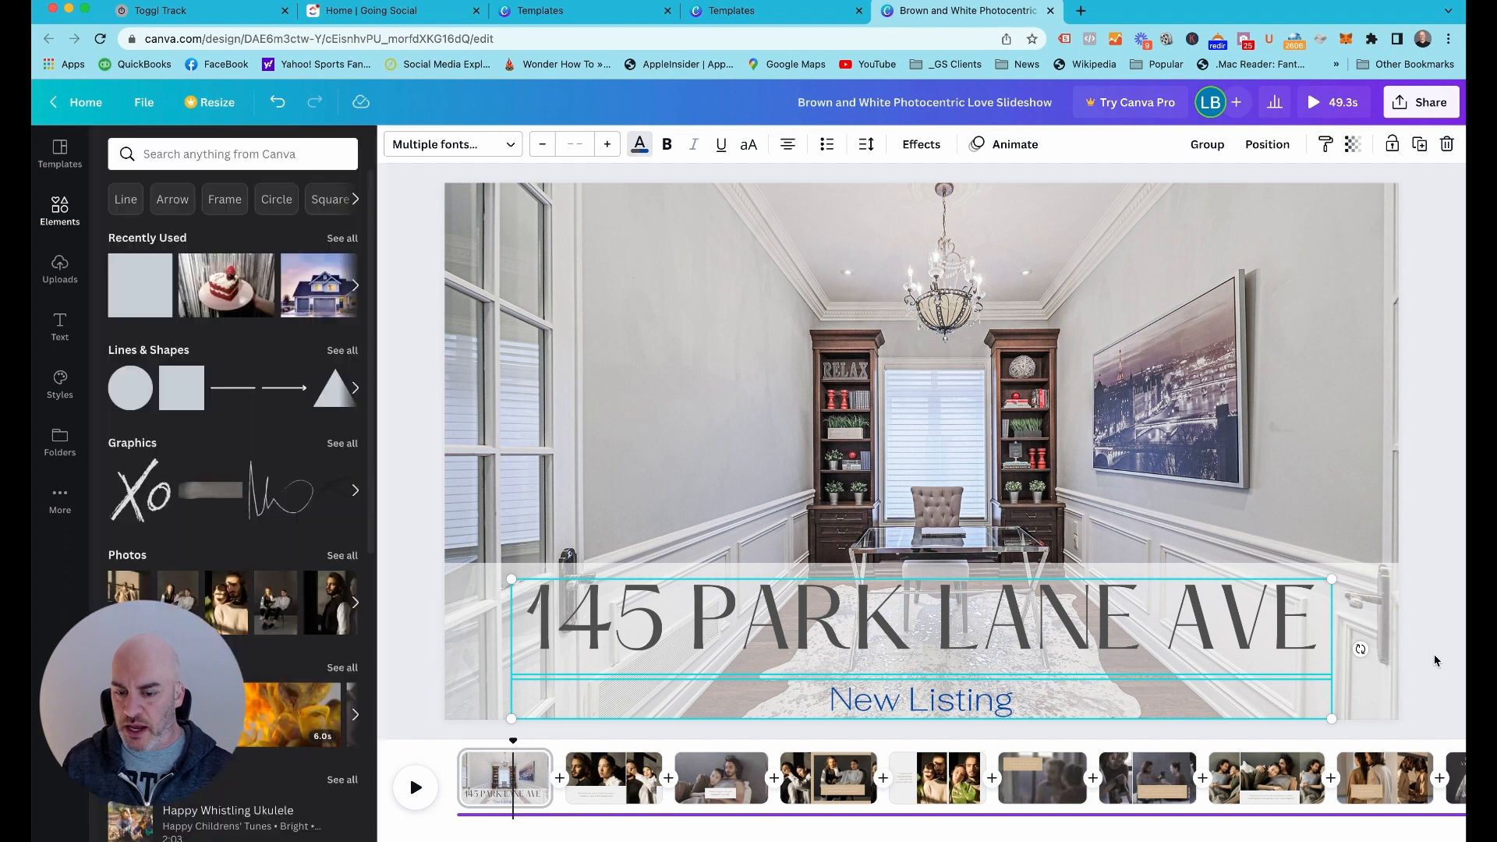
pyautogui.click(470, 547)
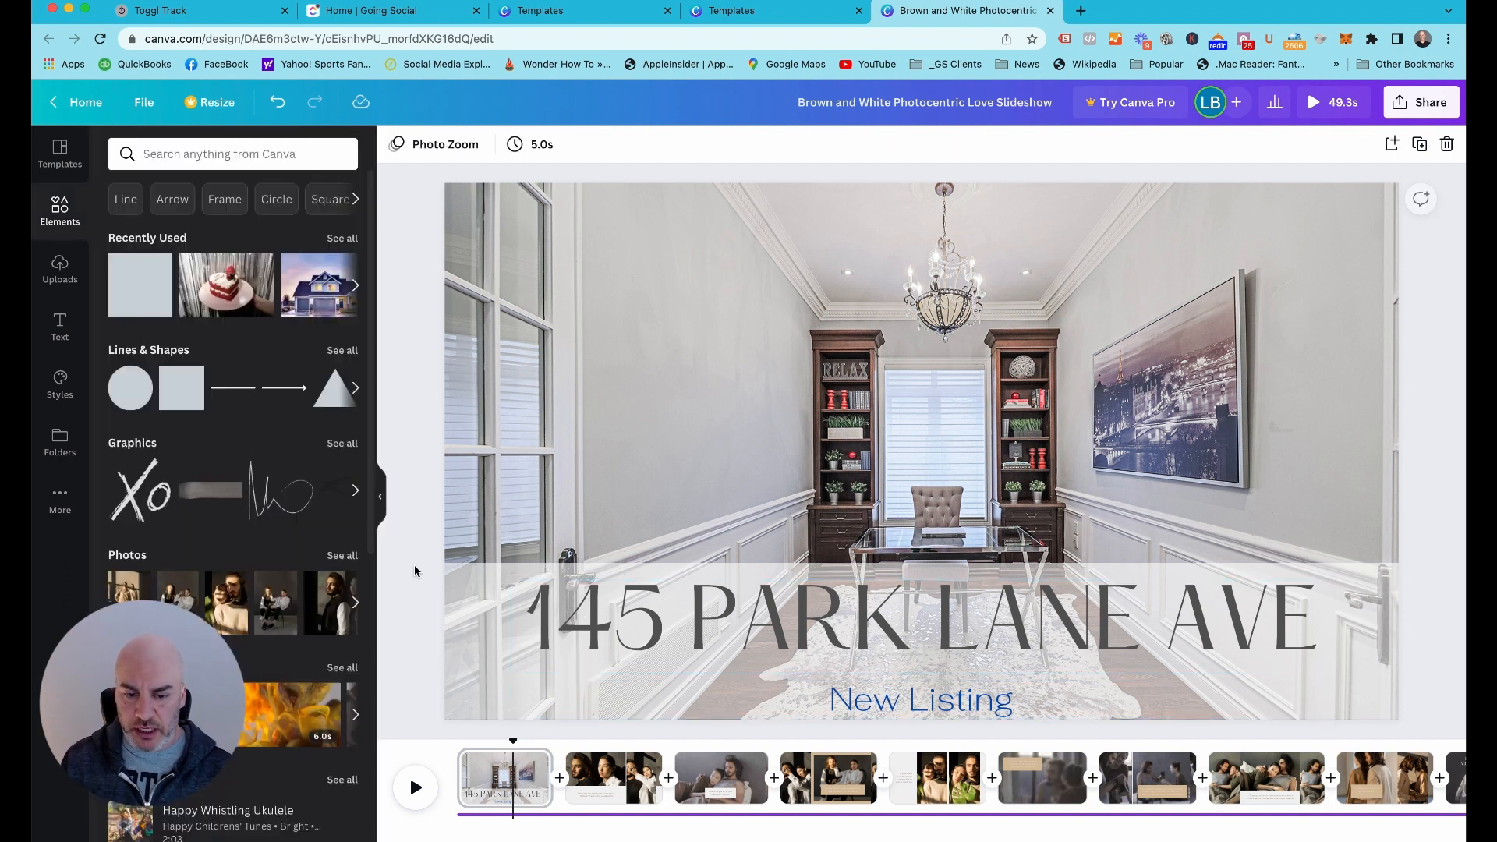
pyautogui.click(731, 615)
pyautogui.hotkey('shift', 'Down')
pyautogui.hotkey('shift', 'Down')
pyautogui.hotkey('shift', 'Down')
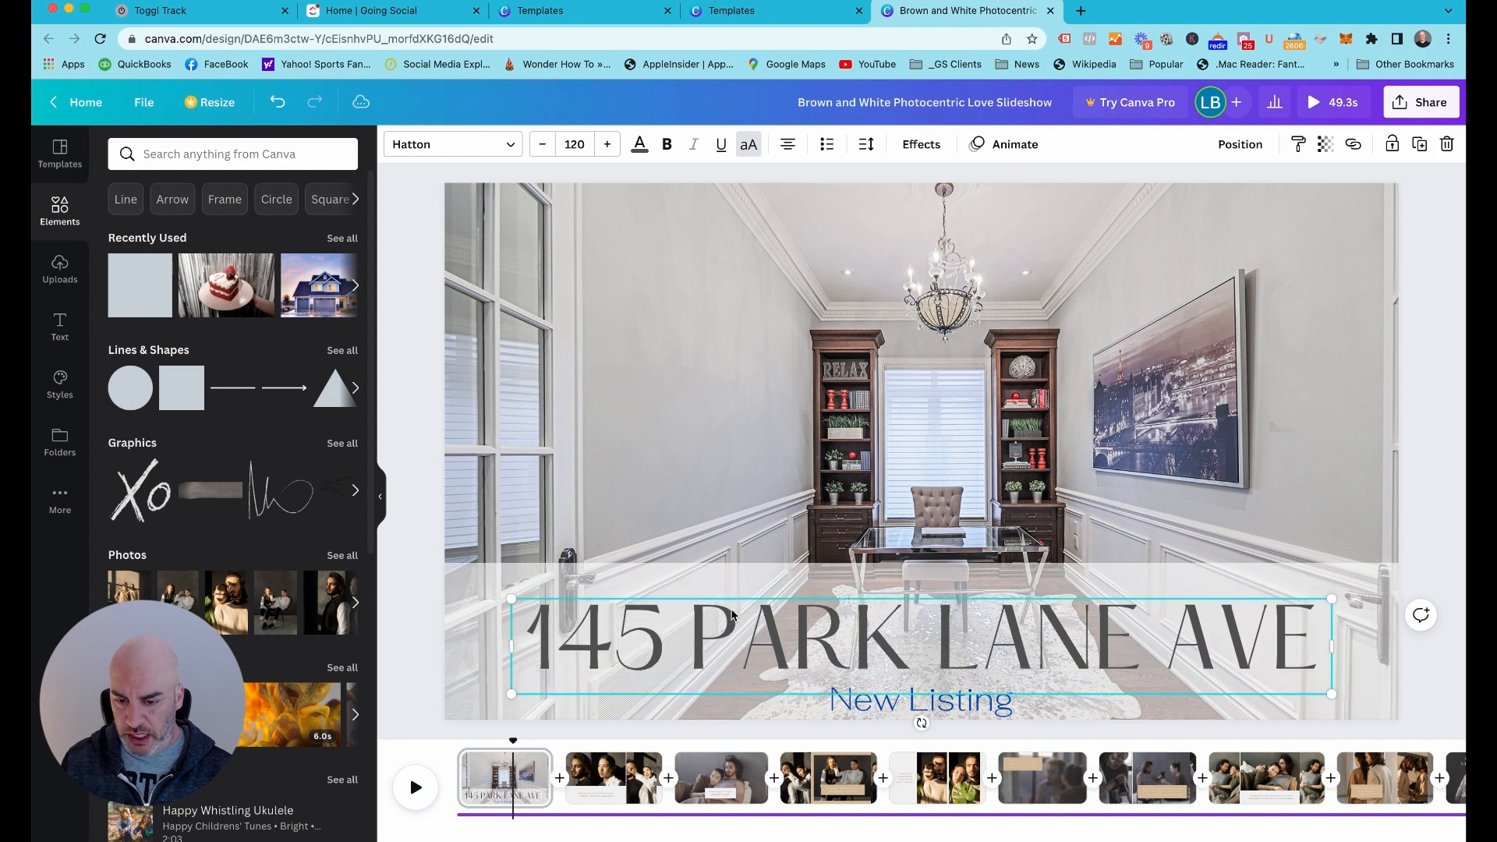
pyautogui.click(410, 605)
# Make the "New Listing" text bold
pyautogui.click(886, 711)
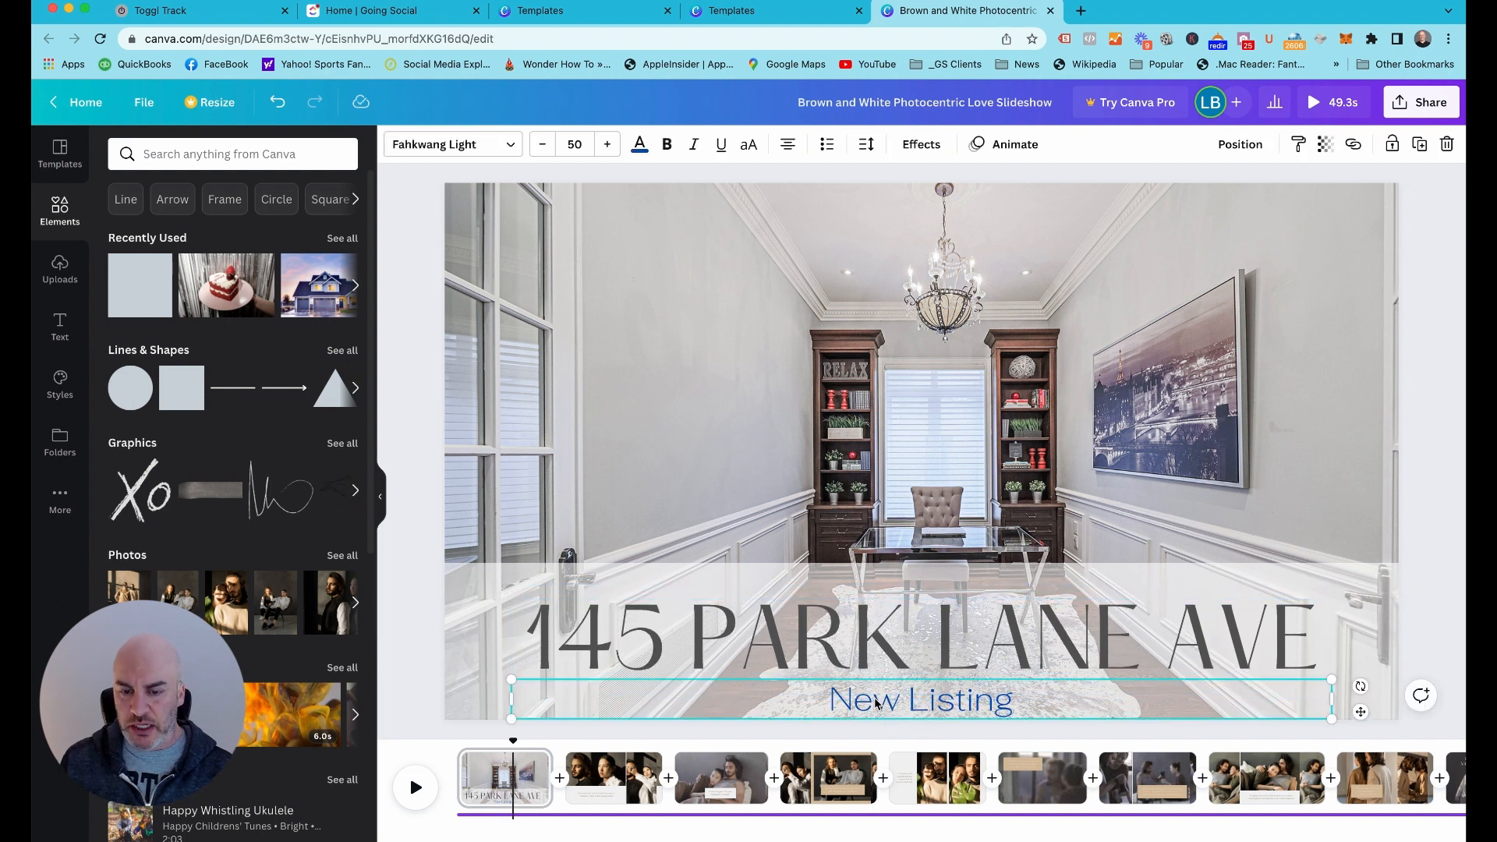
pyautogui.press('Return')
pyautogui.click(669, 150)
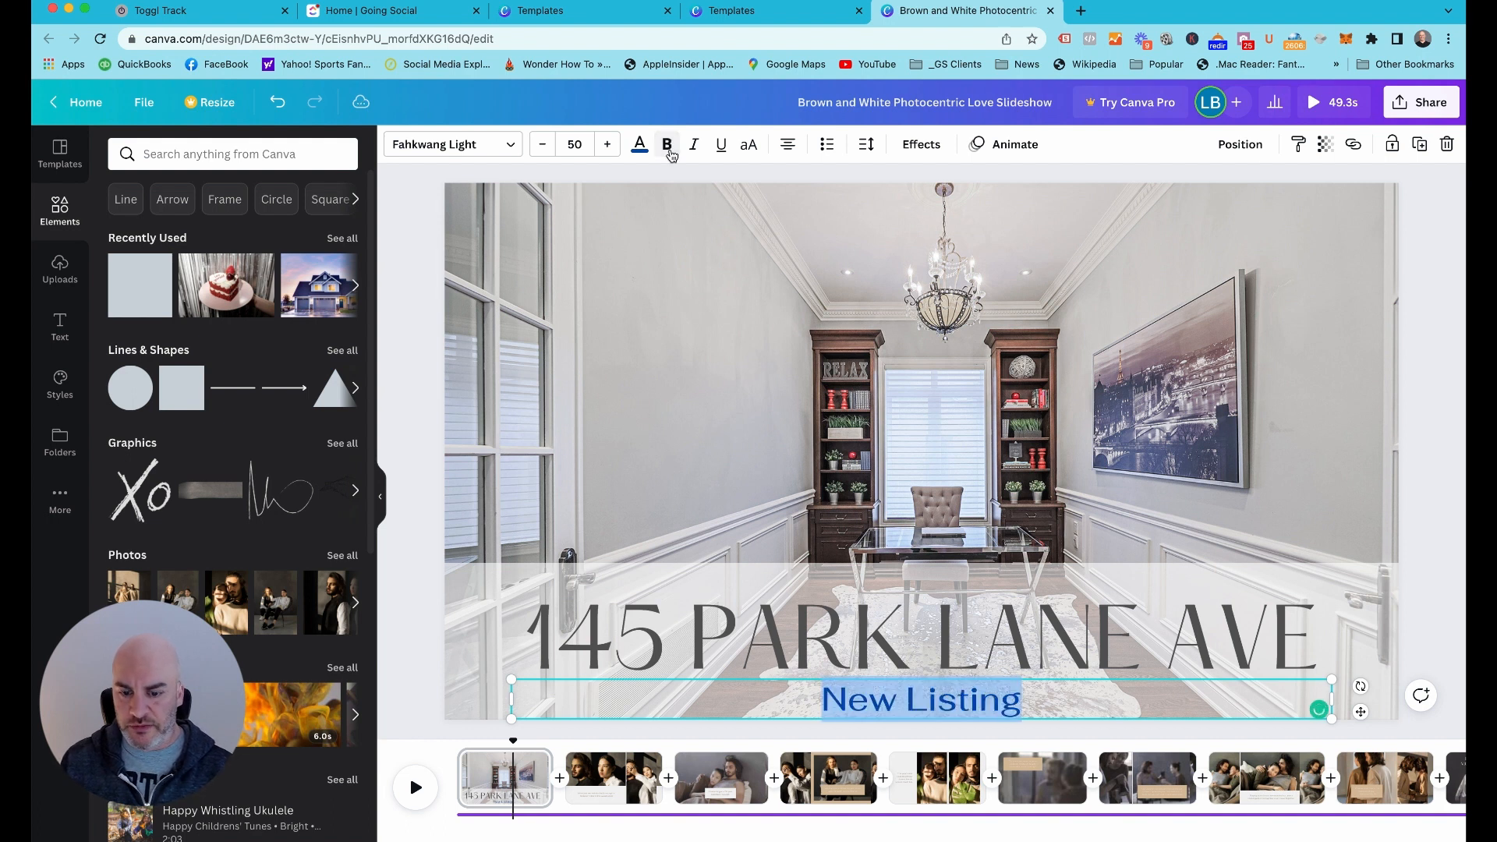
# Search the fonts for "ox" and try to apply the Oxford font to the "New Listing" text
pyautogui.click(512, 145)
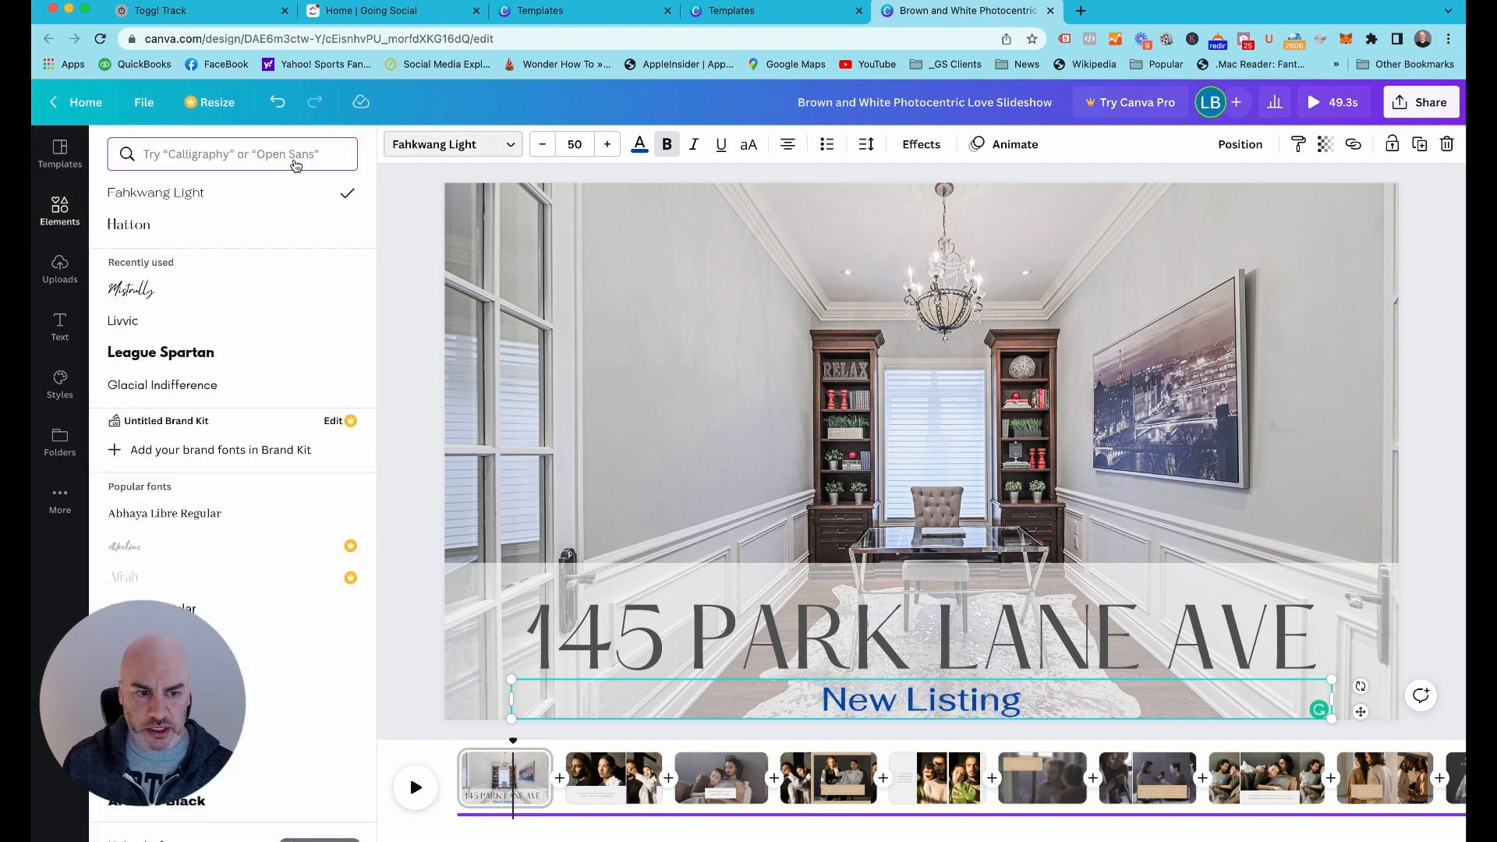
pyautogui.write('ott')
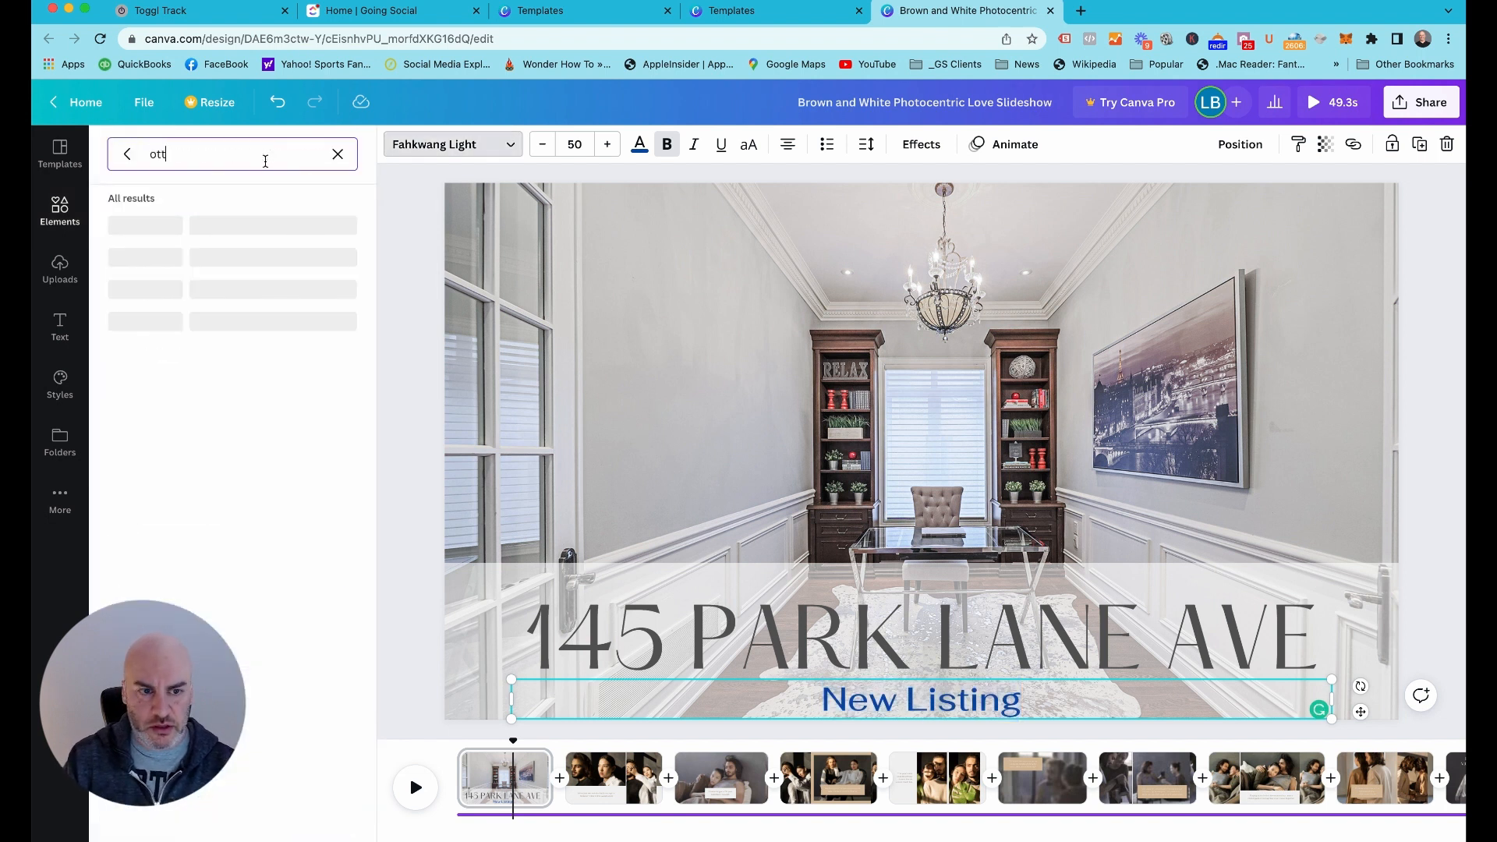
pyautogui.press('BackSpace')
pyautogui.press('BackSpace')
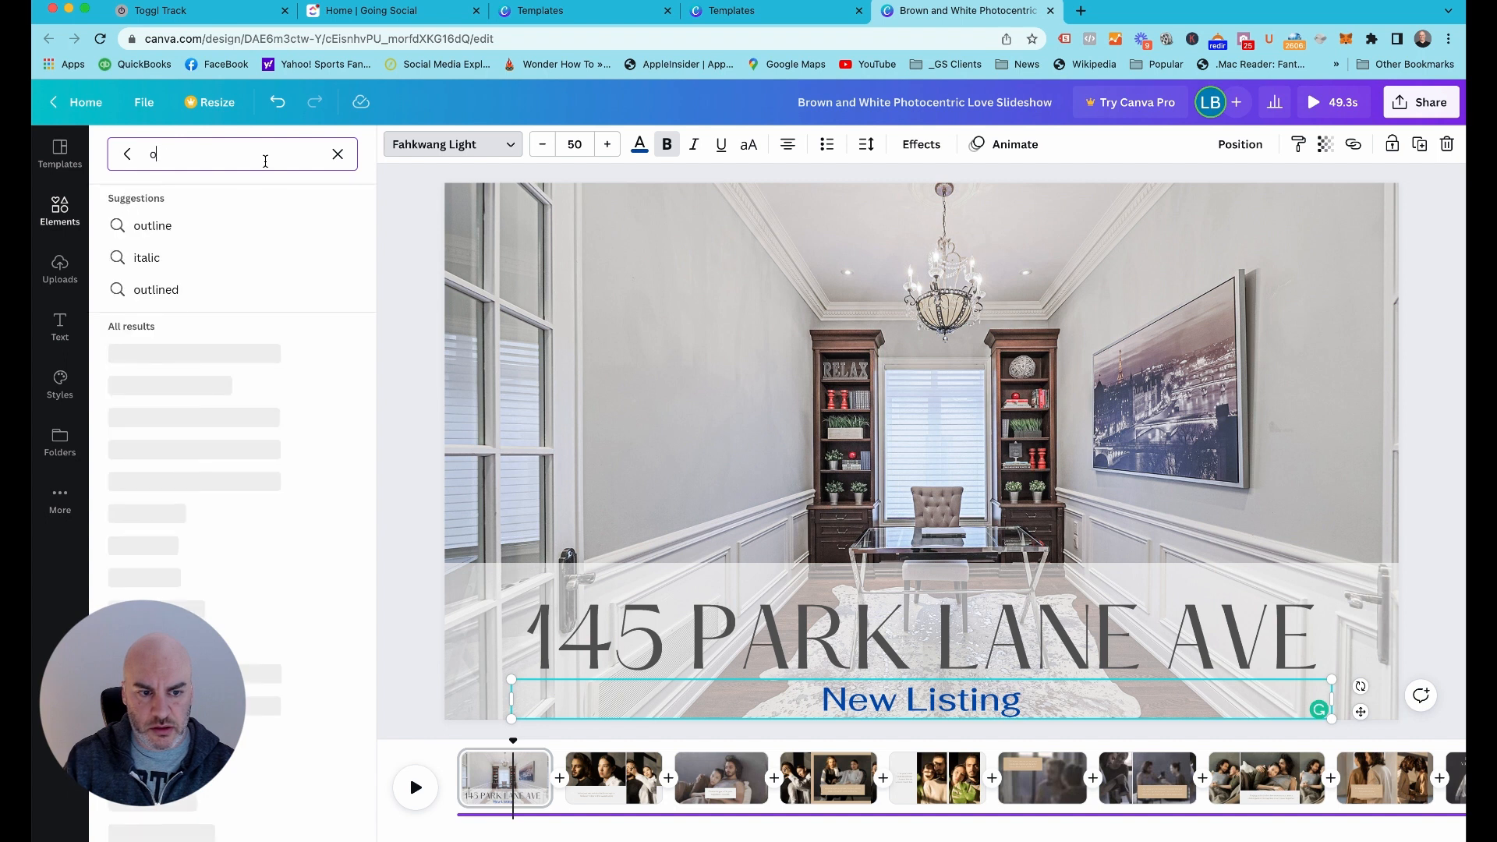
pyautogui.write('x')
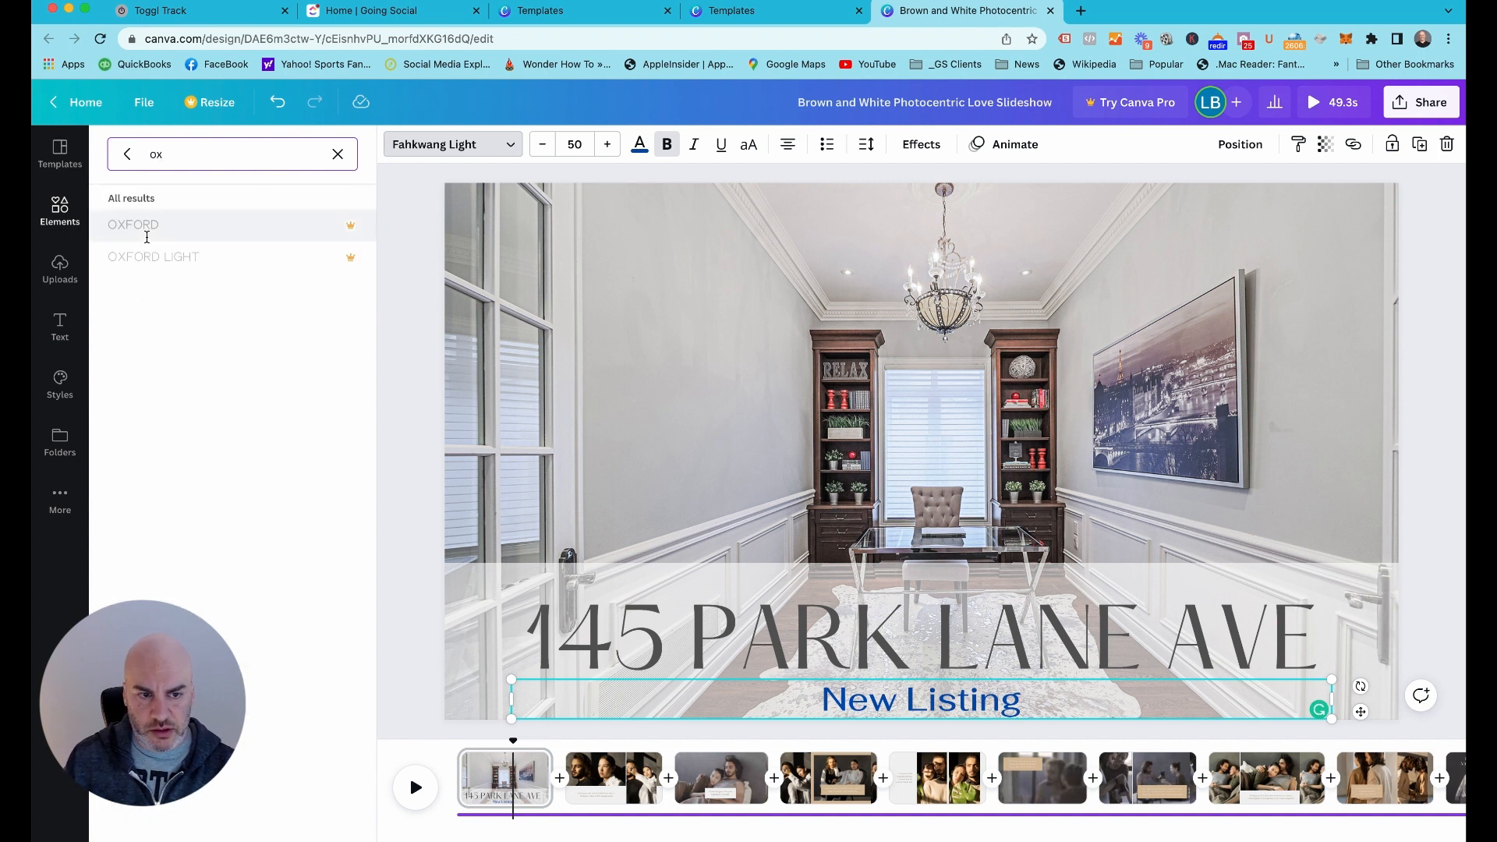
pyautogui.click(163, 227)
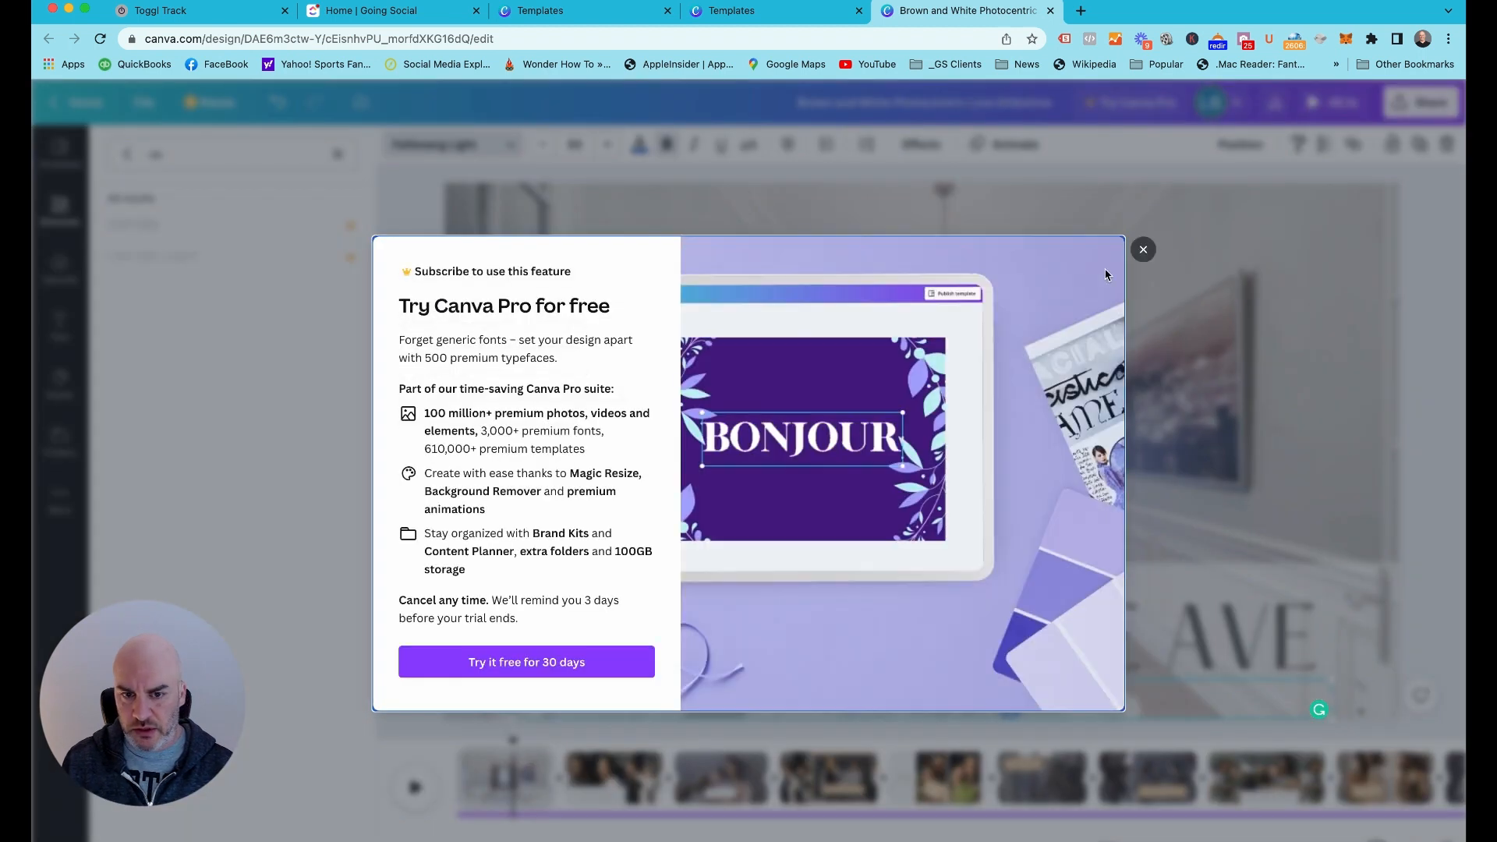
pyautogui.click(1145, 249)
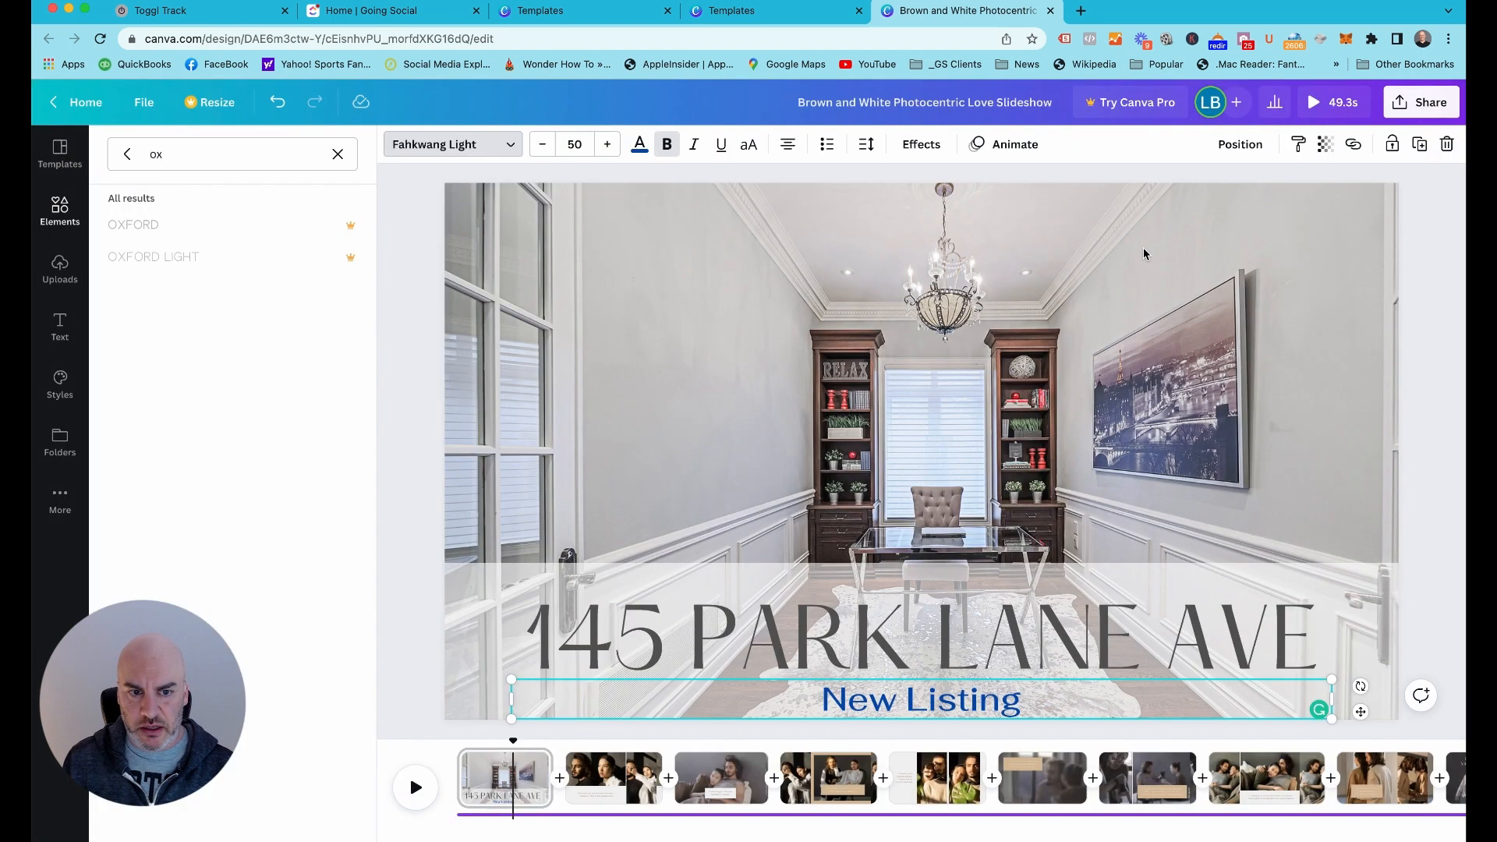
pyautogui.press('Escape')
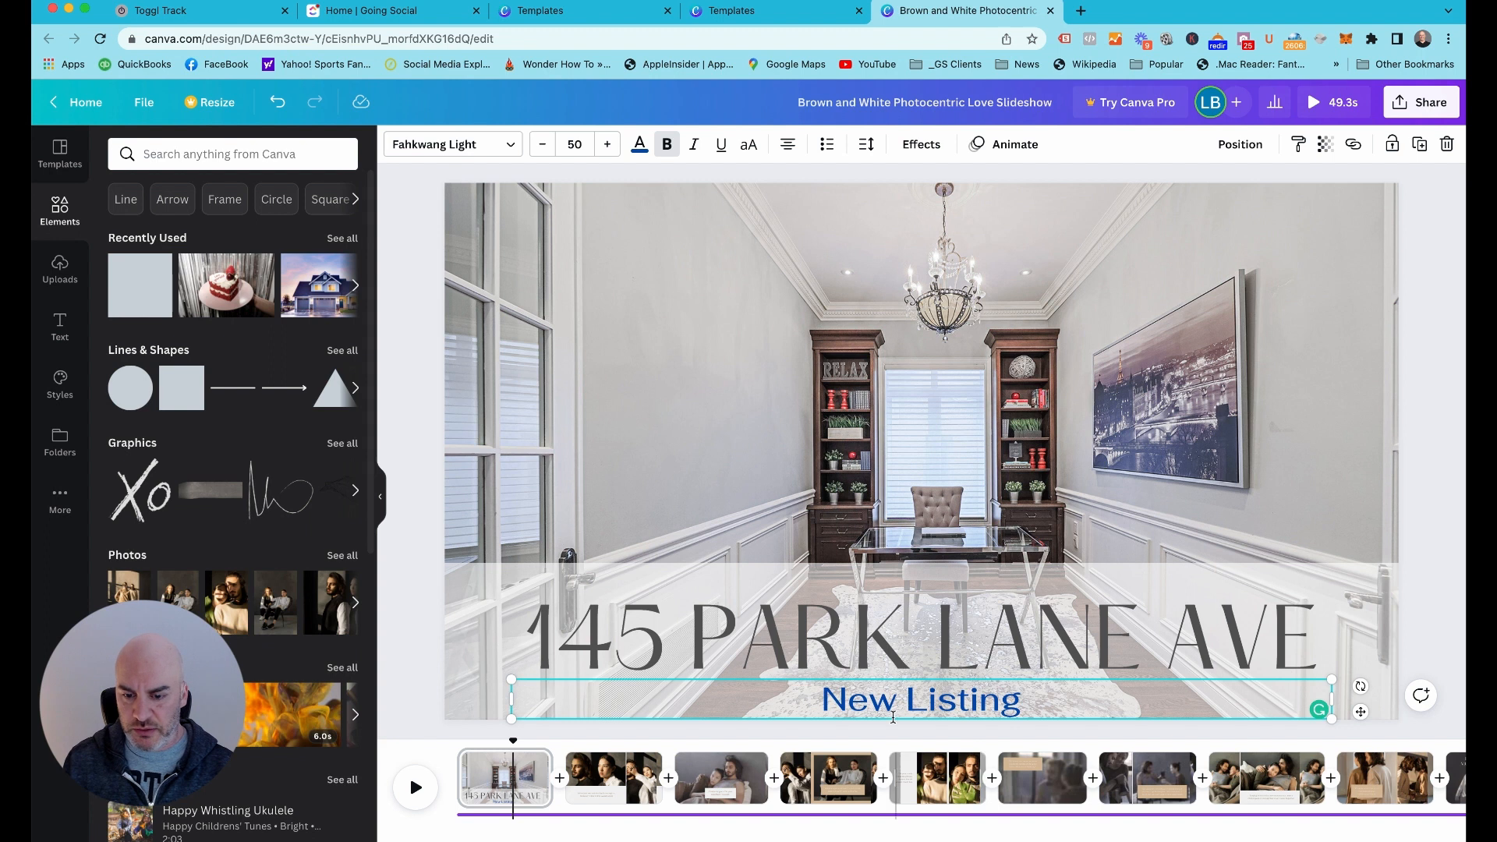
# Clear the font search, set the "New Listing" text in Glacial Indifference and remove its bold formatting
pyautogui.click(445, 153)
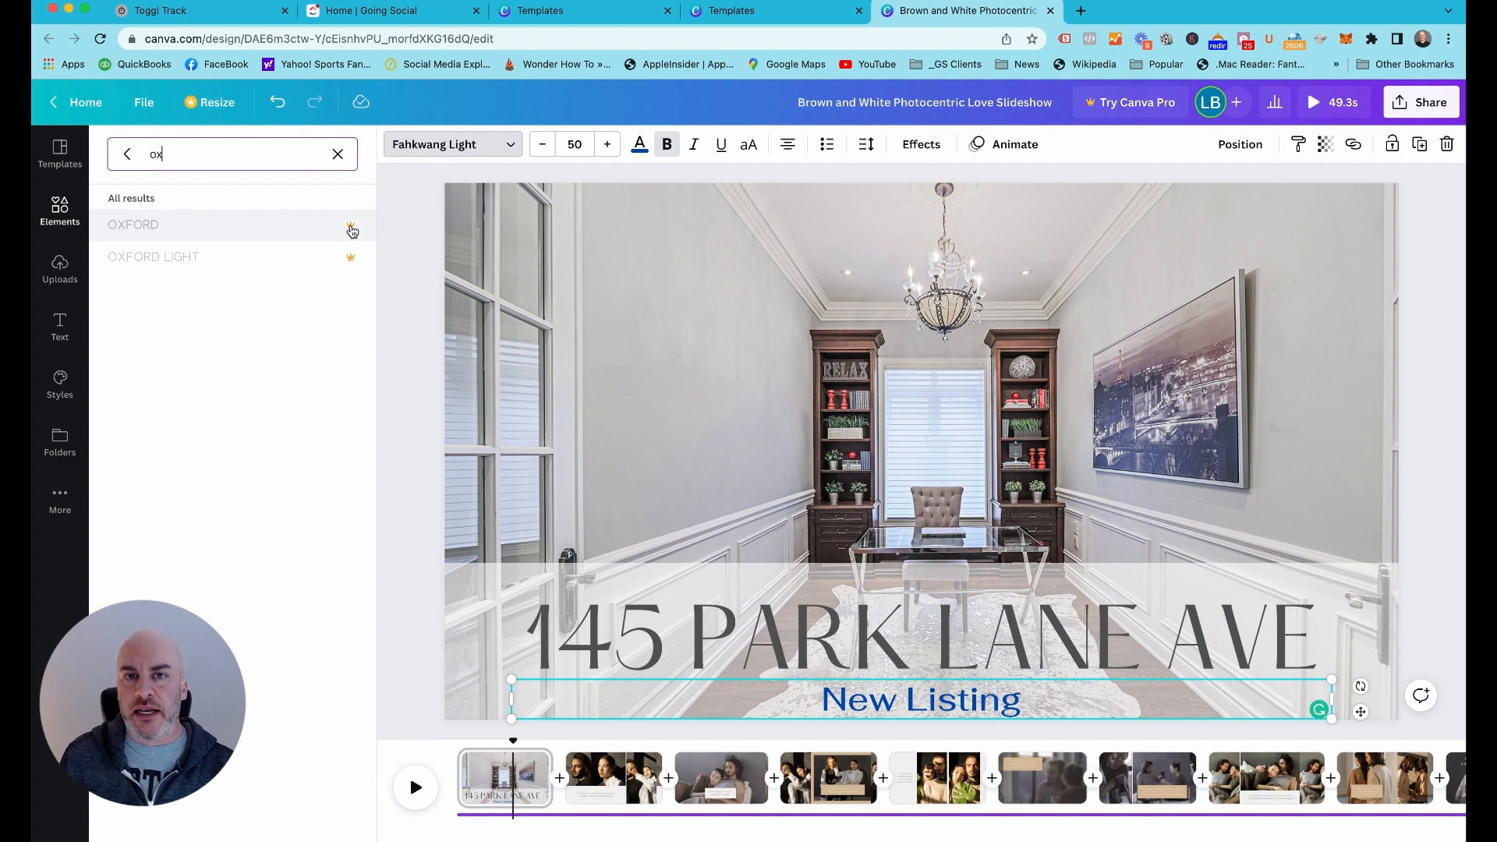
pyautogui.doubleClick(225, 160)
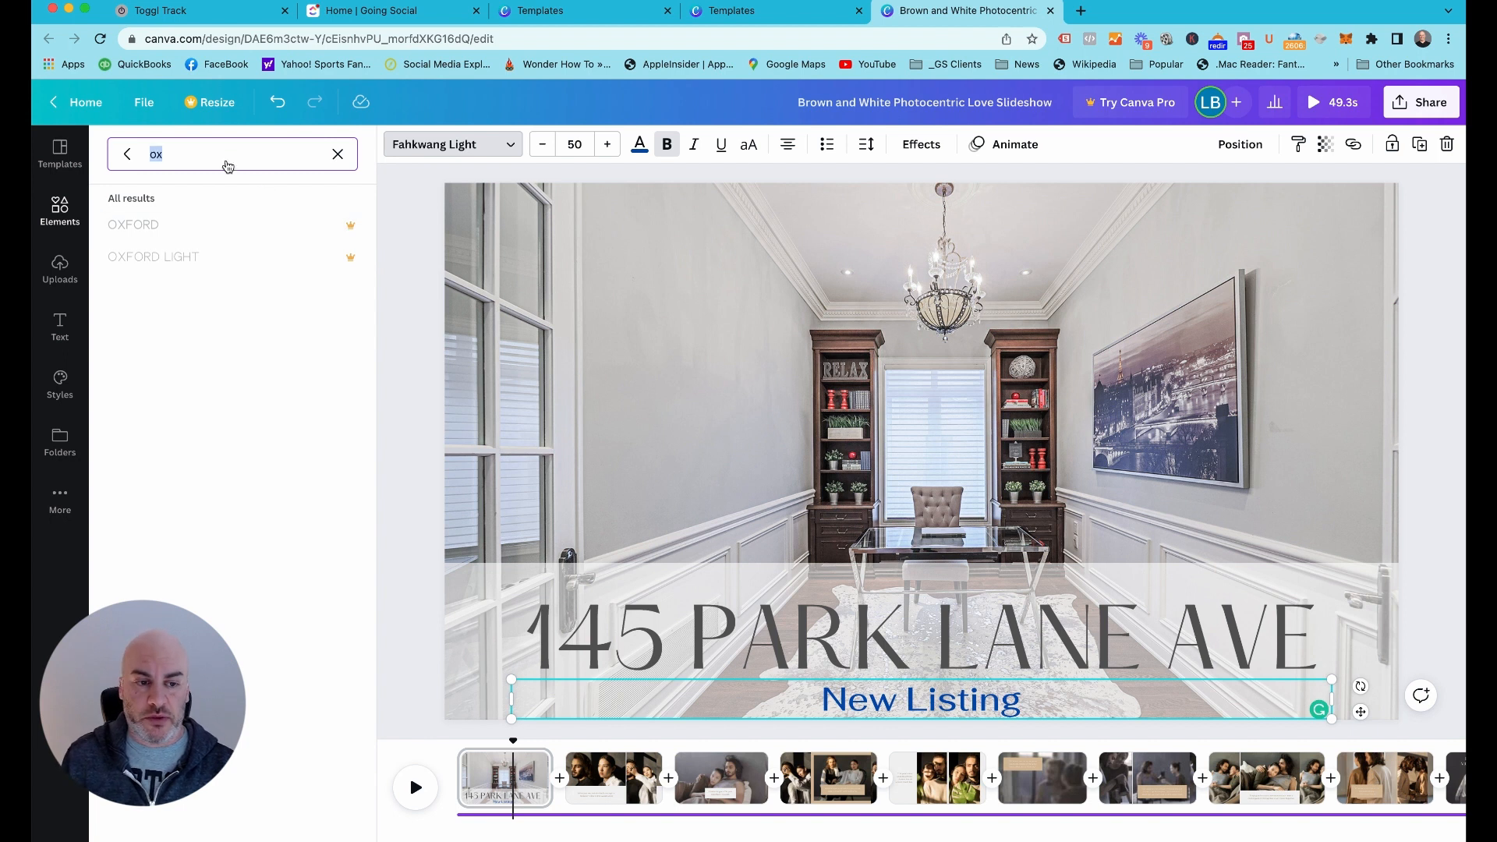
pyautogui.click(131, 155)
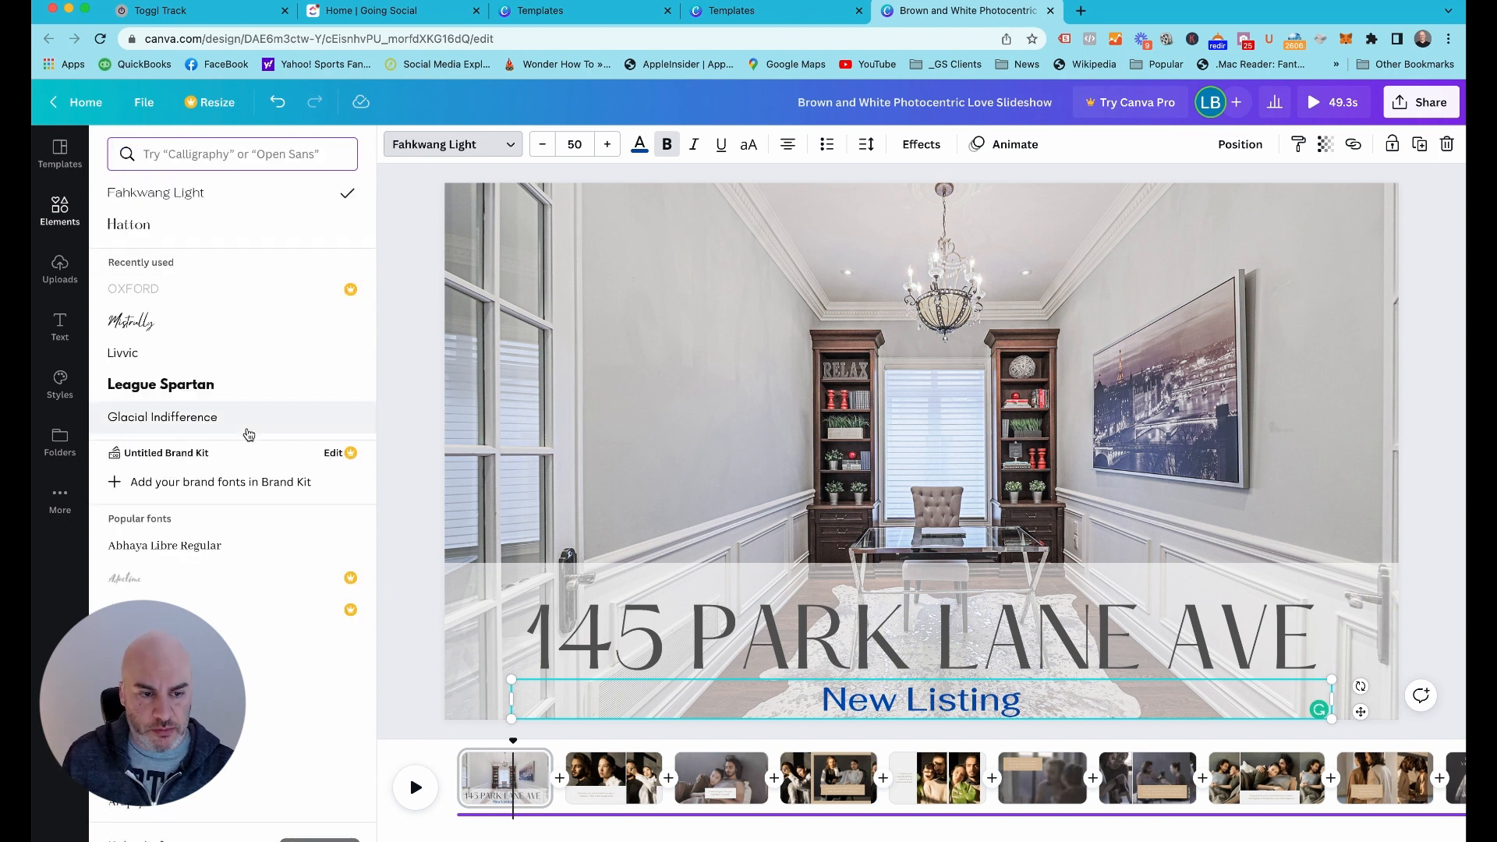
pyautogui.click(213, 421)
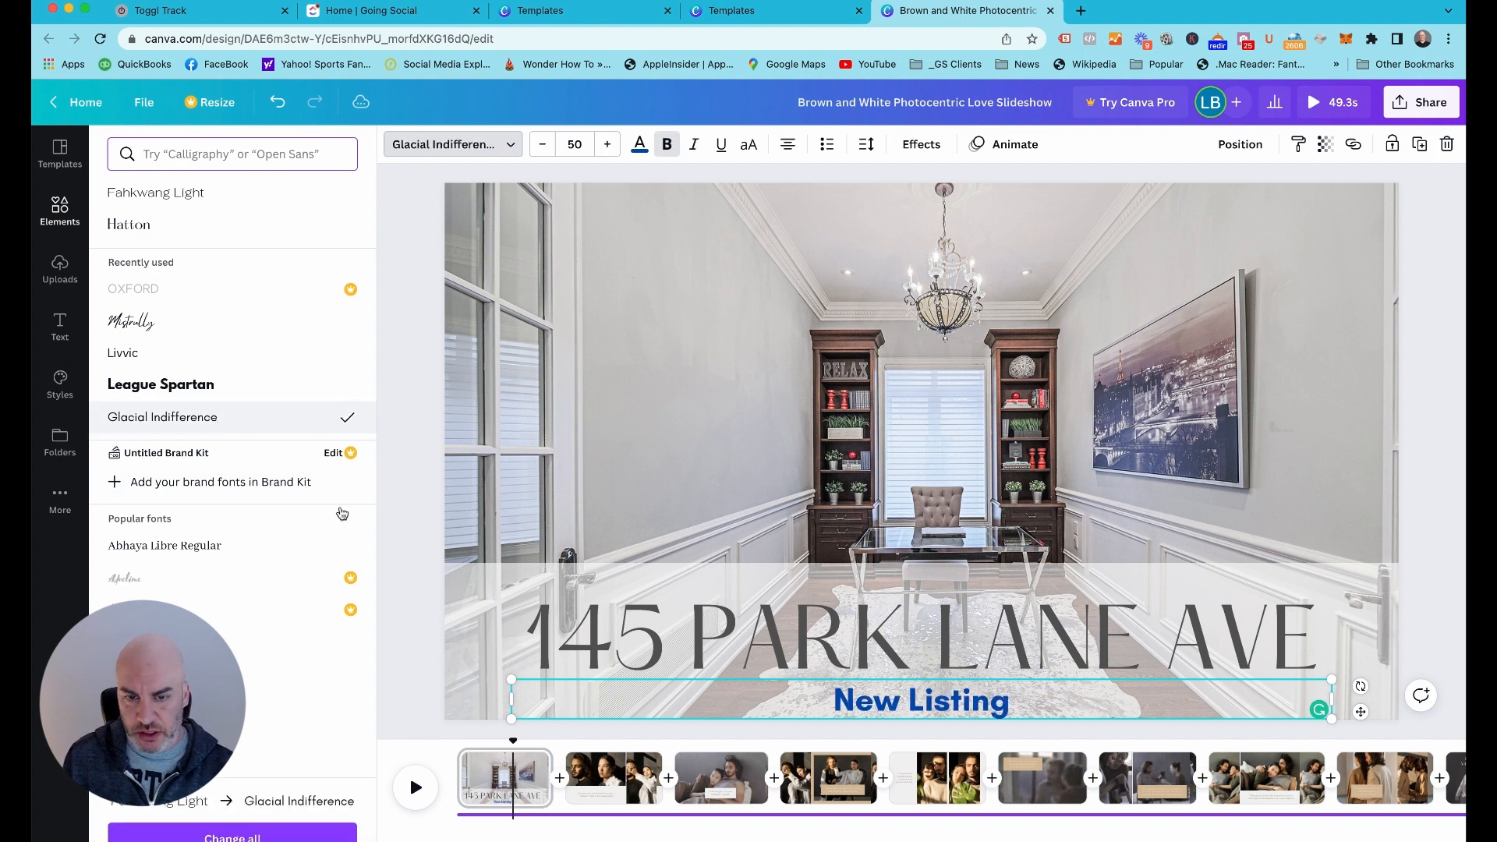
pyautogui.click(669, 146)
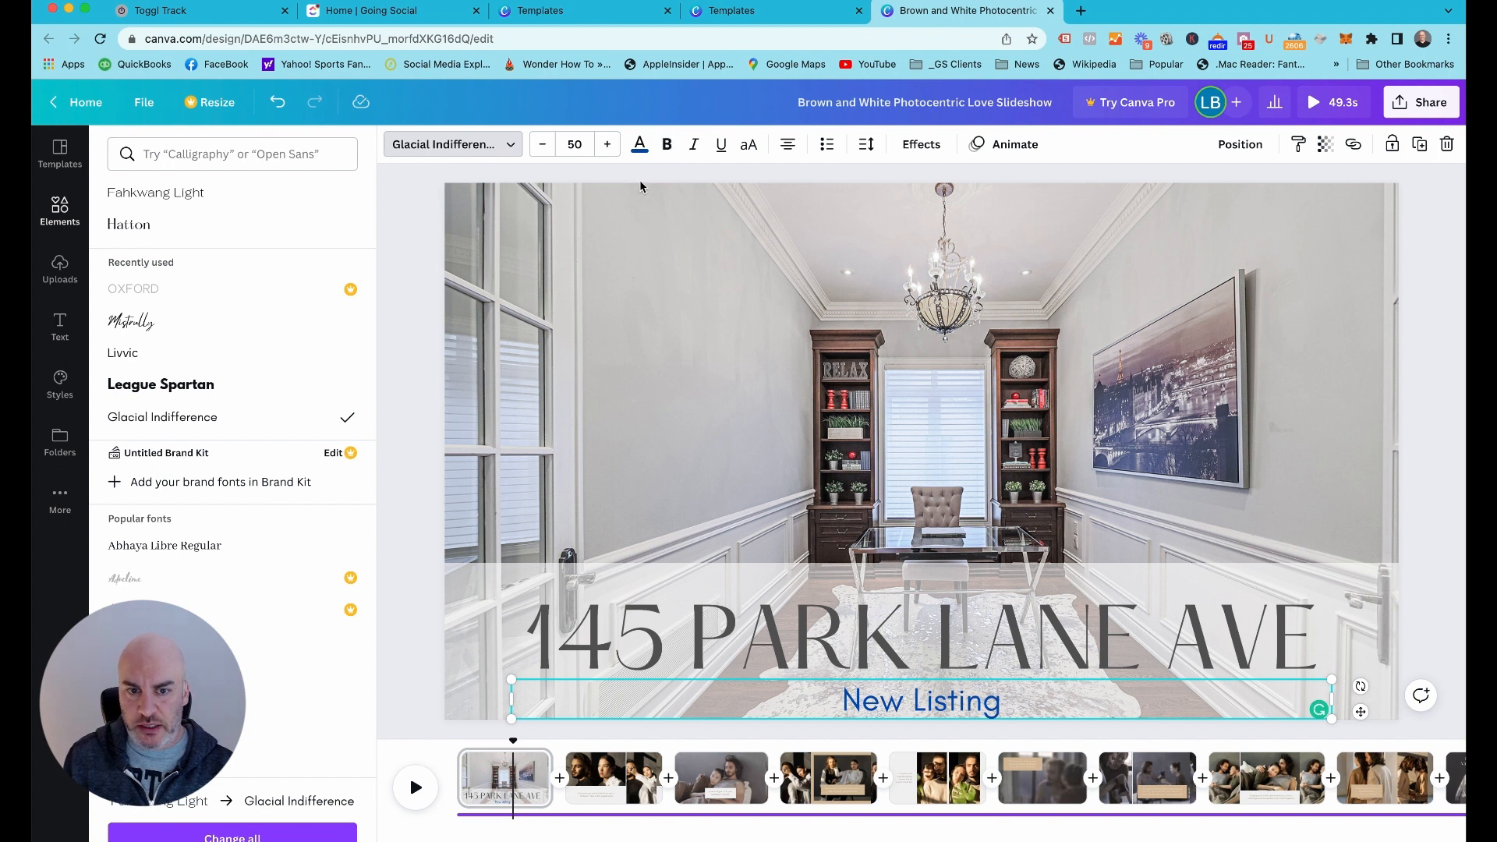
# Try the Livvic and League Spartan fonts on the "New Listing" text, and return it to Glacial Indifference
pyautogui.click(174, 361)
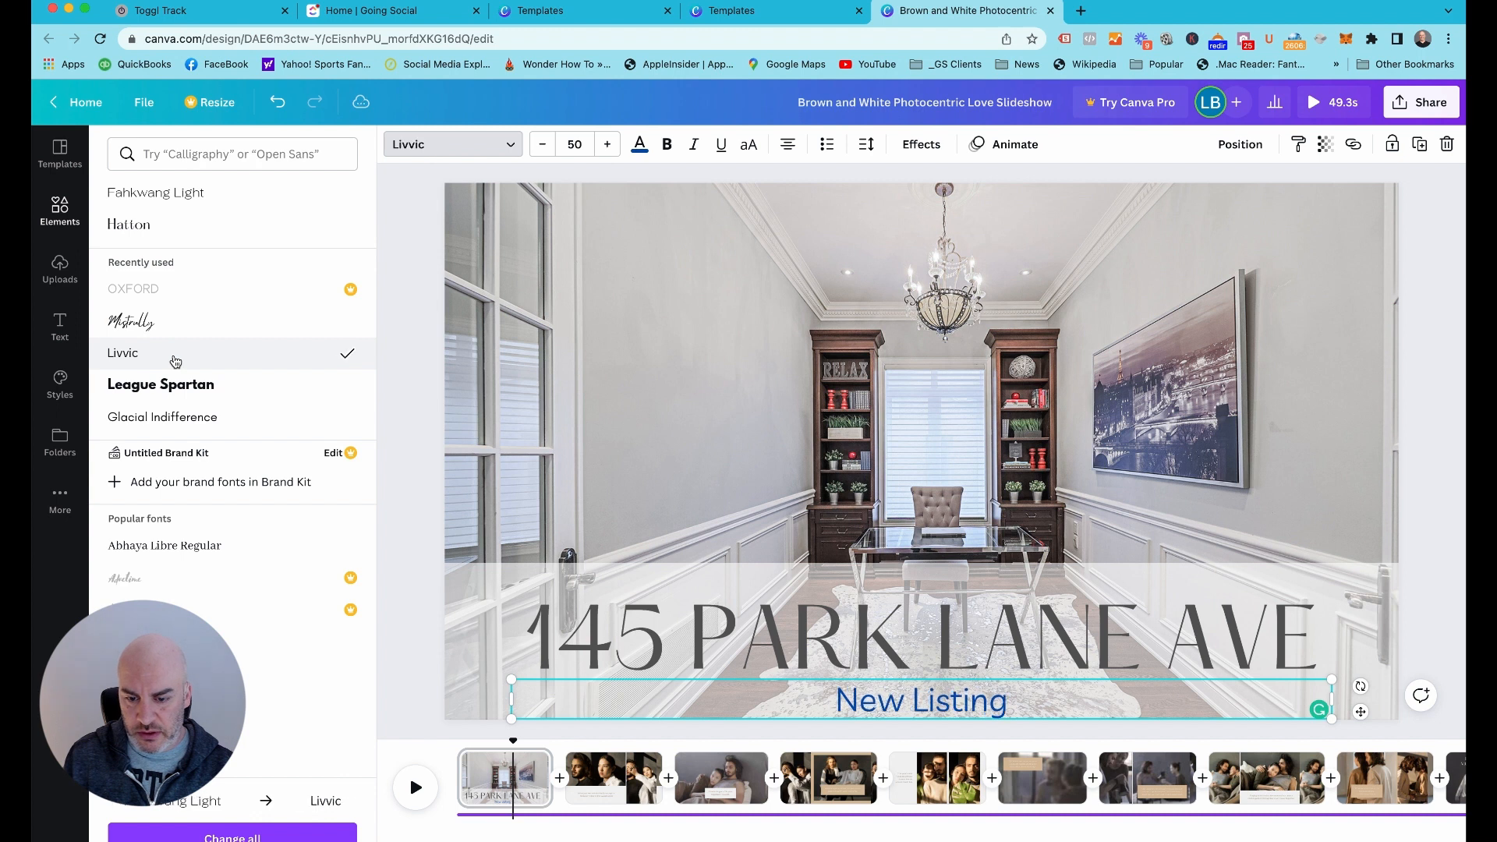
pyautogui.click(173, 385)
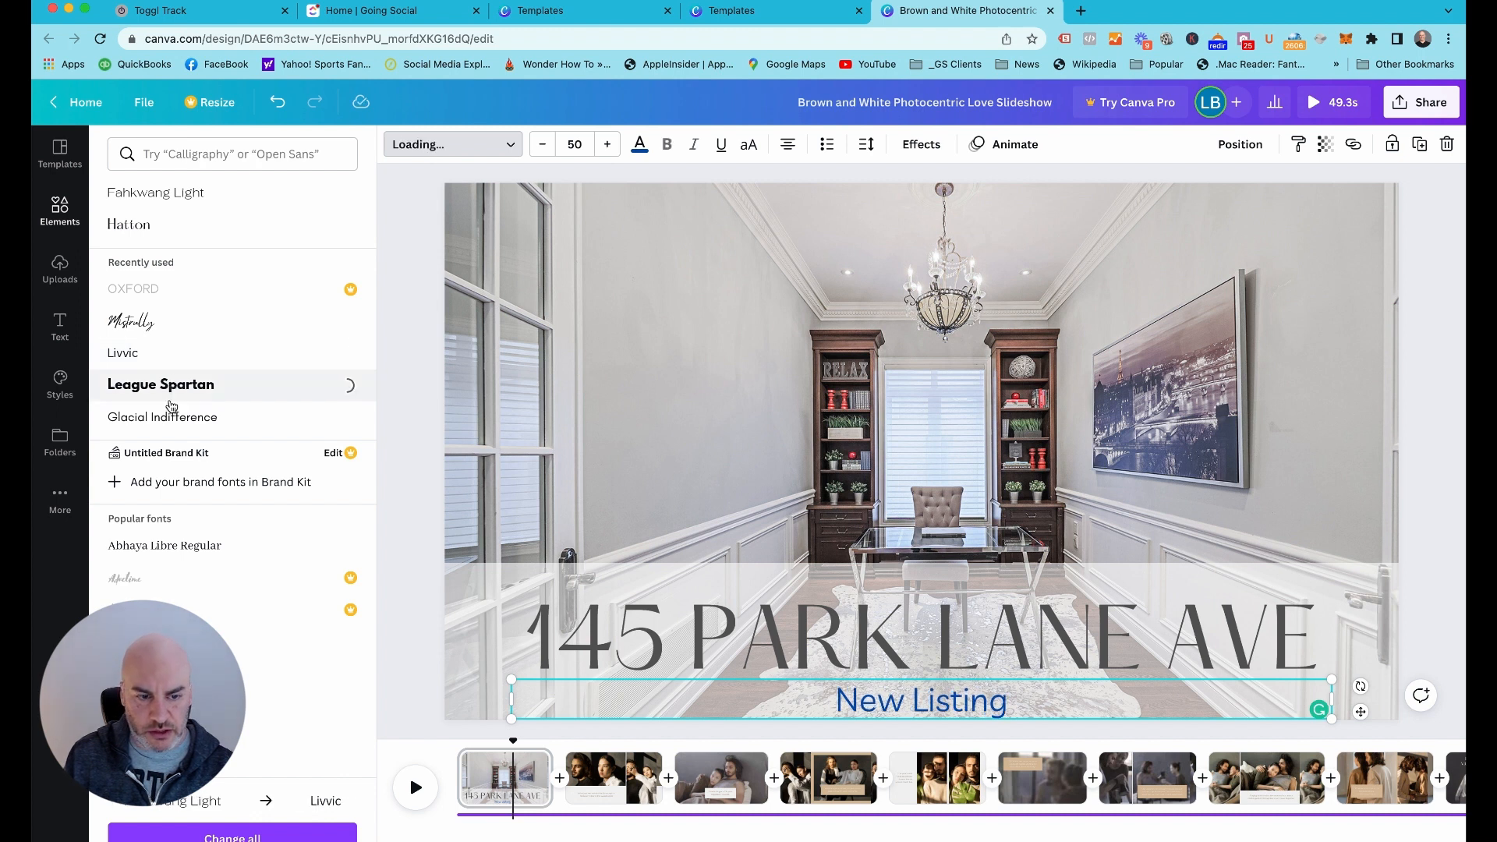
pyautogui.click(172, 418)
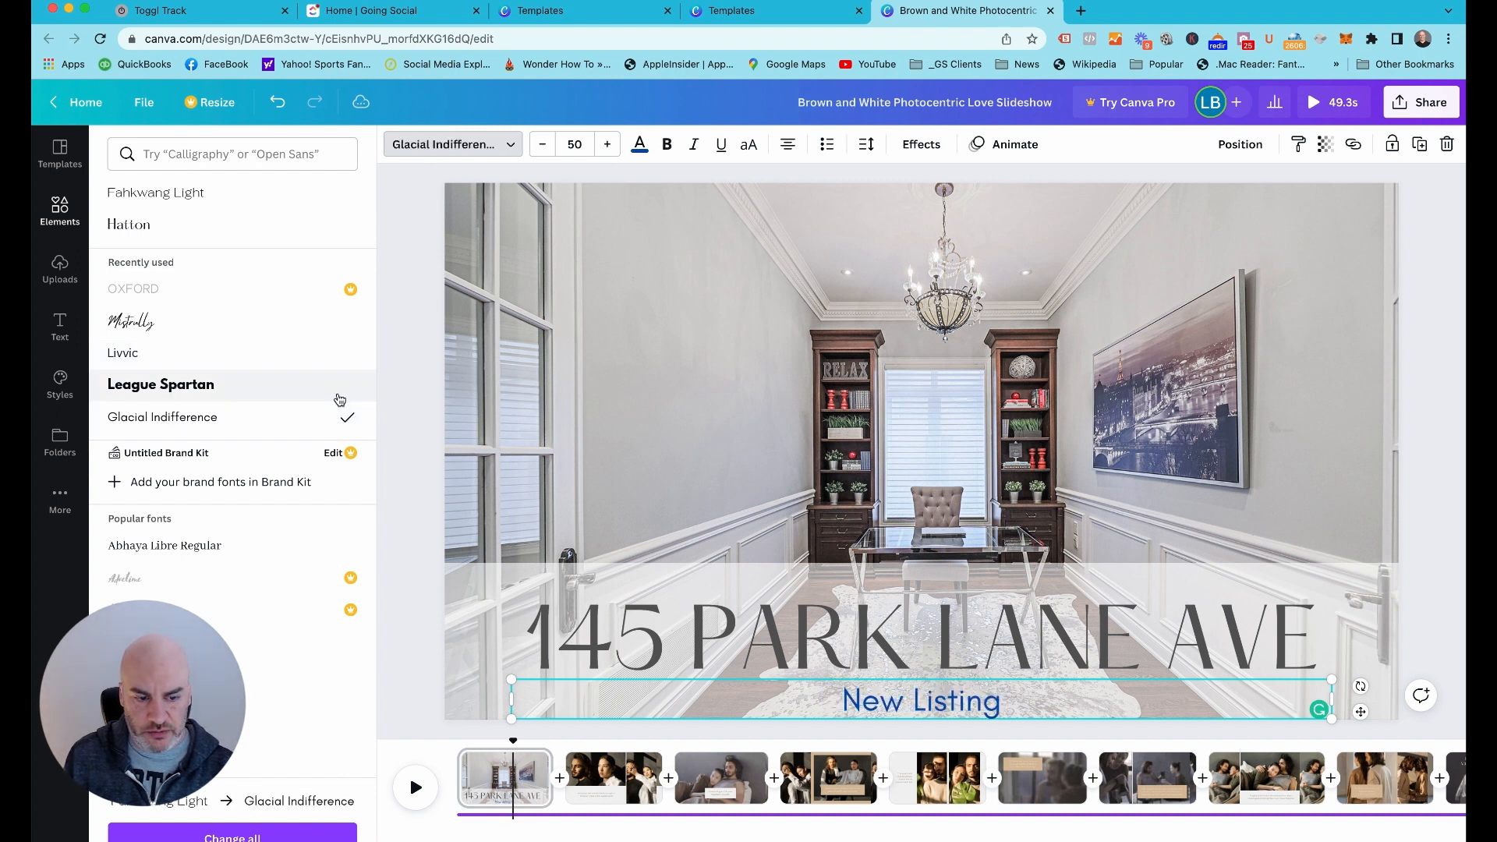
pyautogui.click(424, 234)
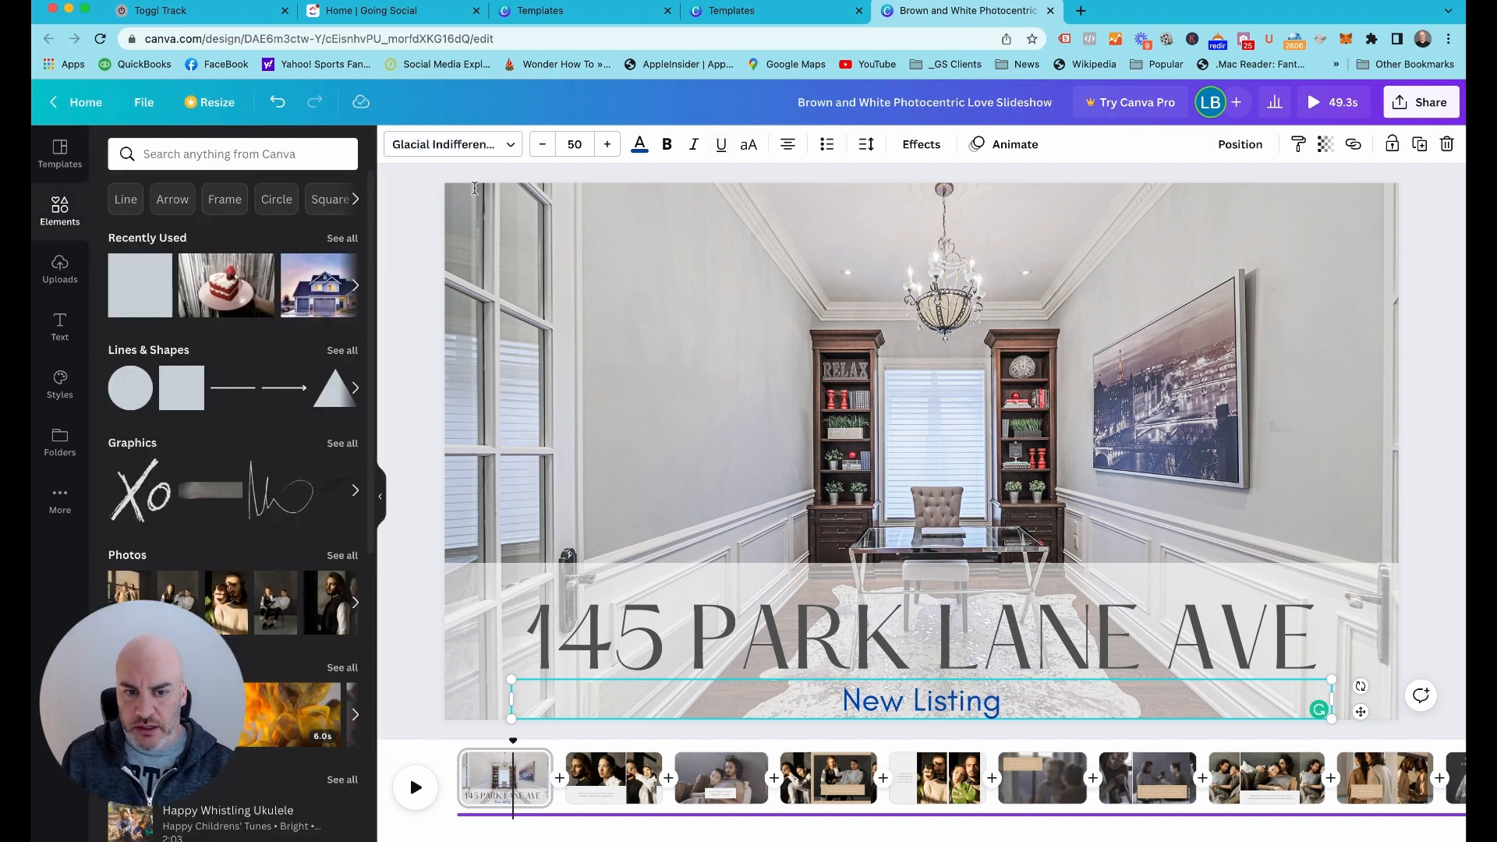
pyautogui.click(423, 246)
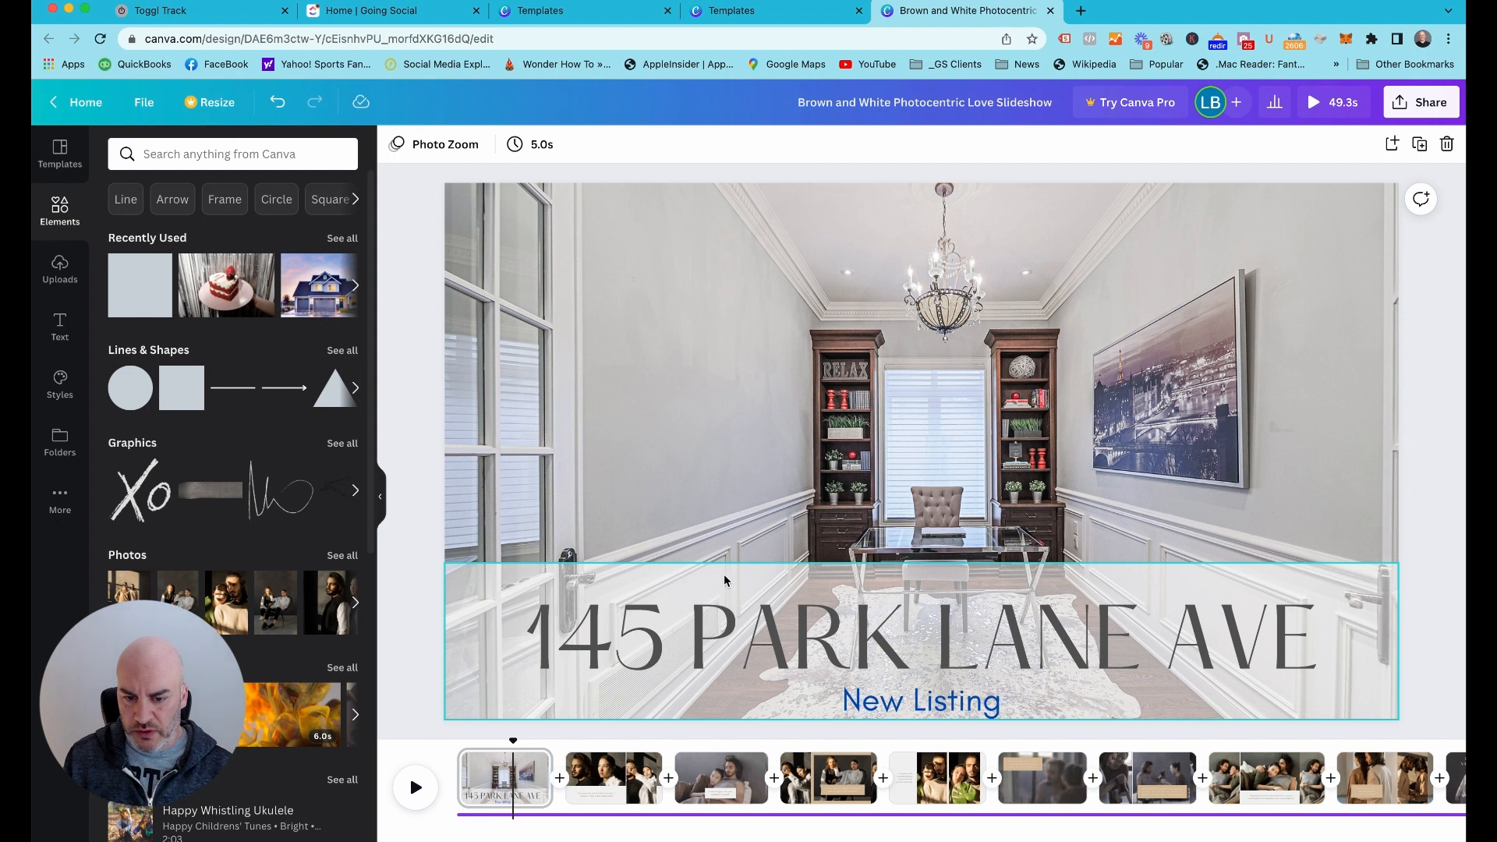
# Lower the top edge of the white band to just above the address text
pyautogui.click(724, 580)
pyautogui.moveTo(926, 562); pyautogui.dragTo(926, 597)
pyautogui.click(425, 426)
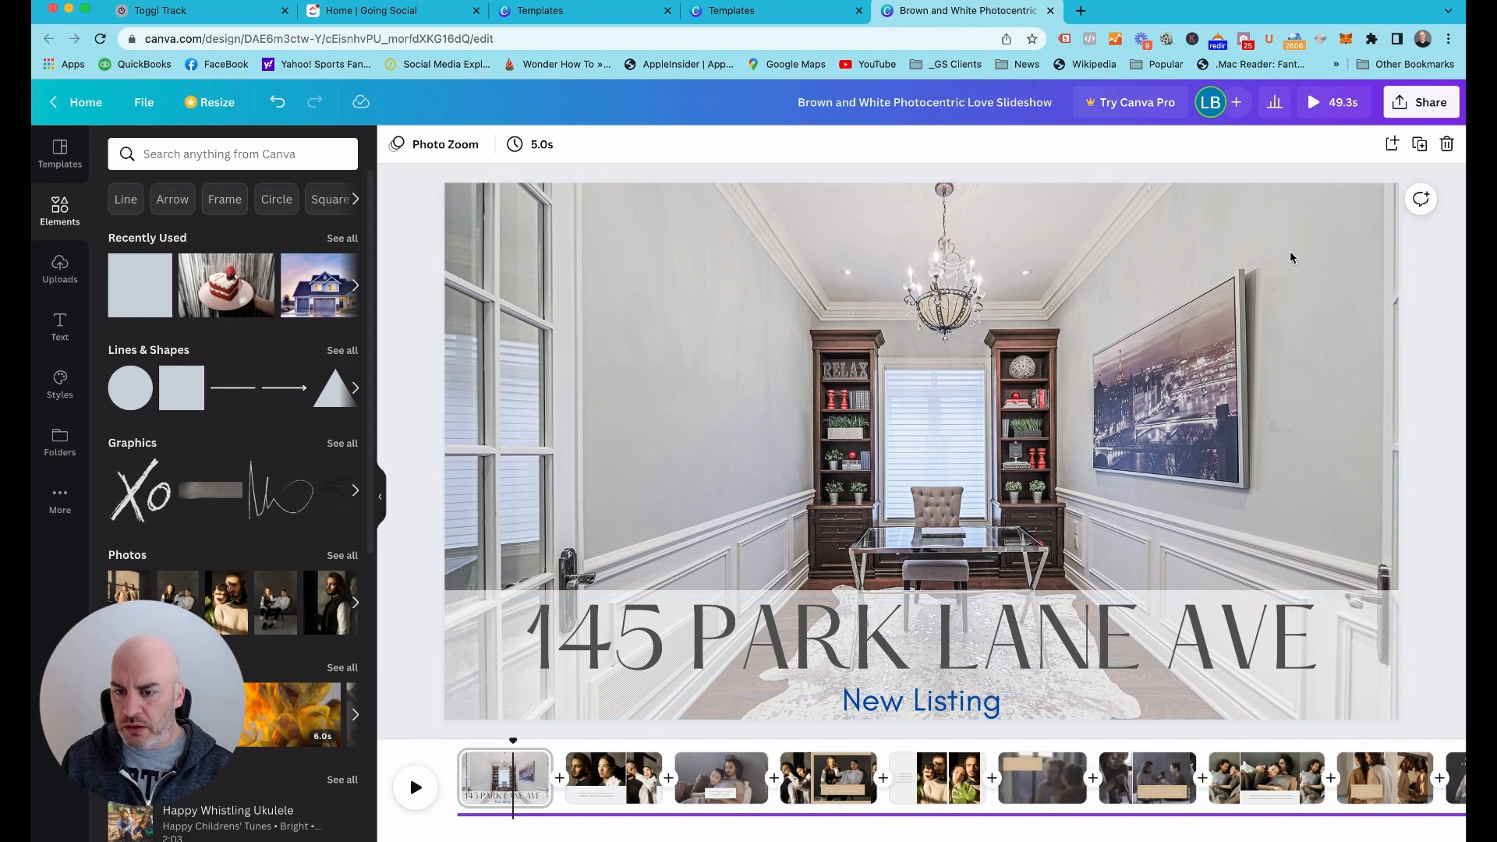
# Shift the background photo upward within its crop until its bottom edge meets the page's bottom edge
pyautogui.doubleClick(941, 449)
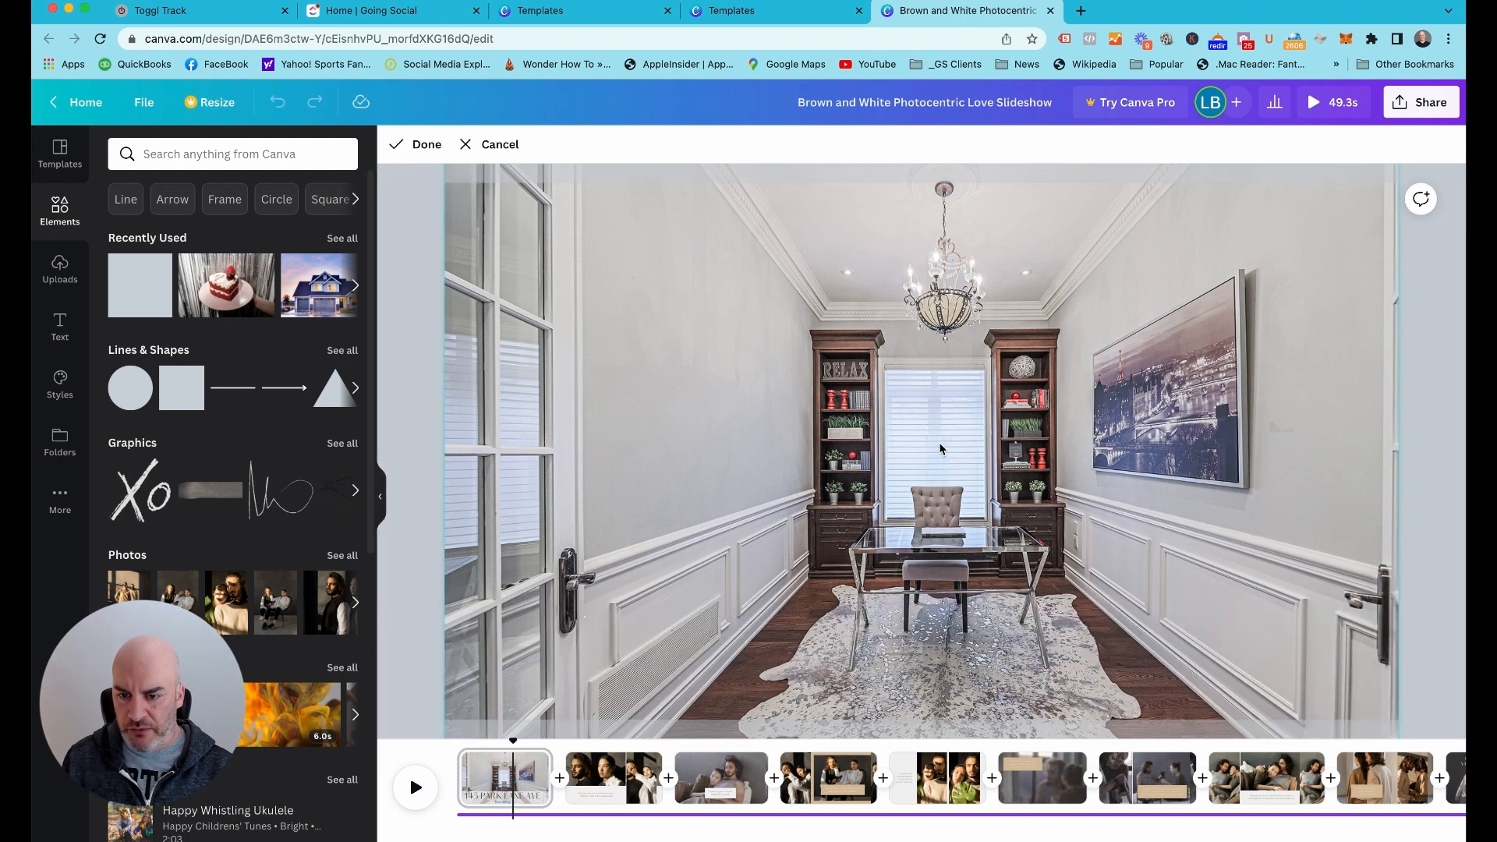
pyautogui.moveTo(940, 435); pyautogui.dragTo(938, 386)
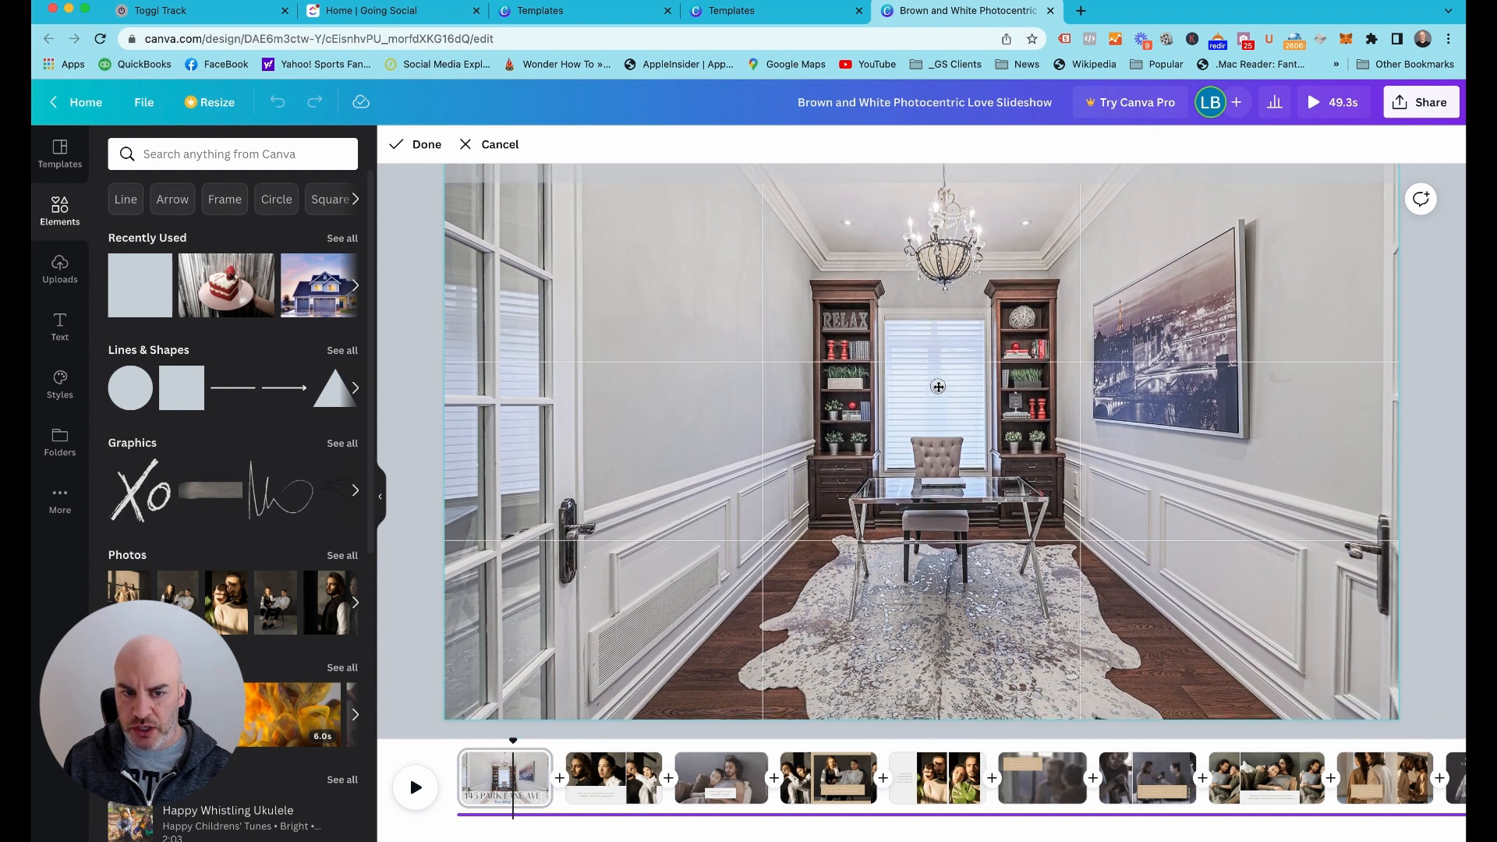
pyautogui.click(430, 336)
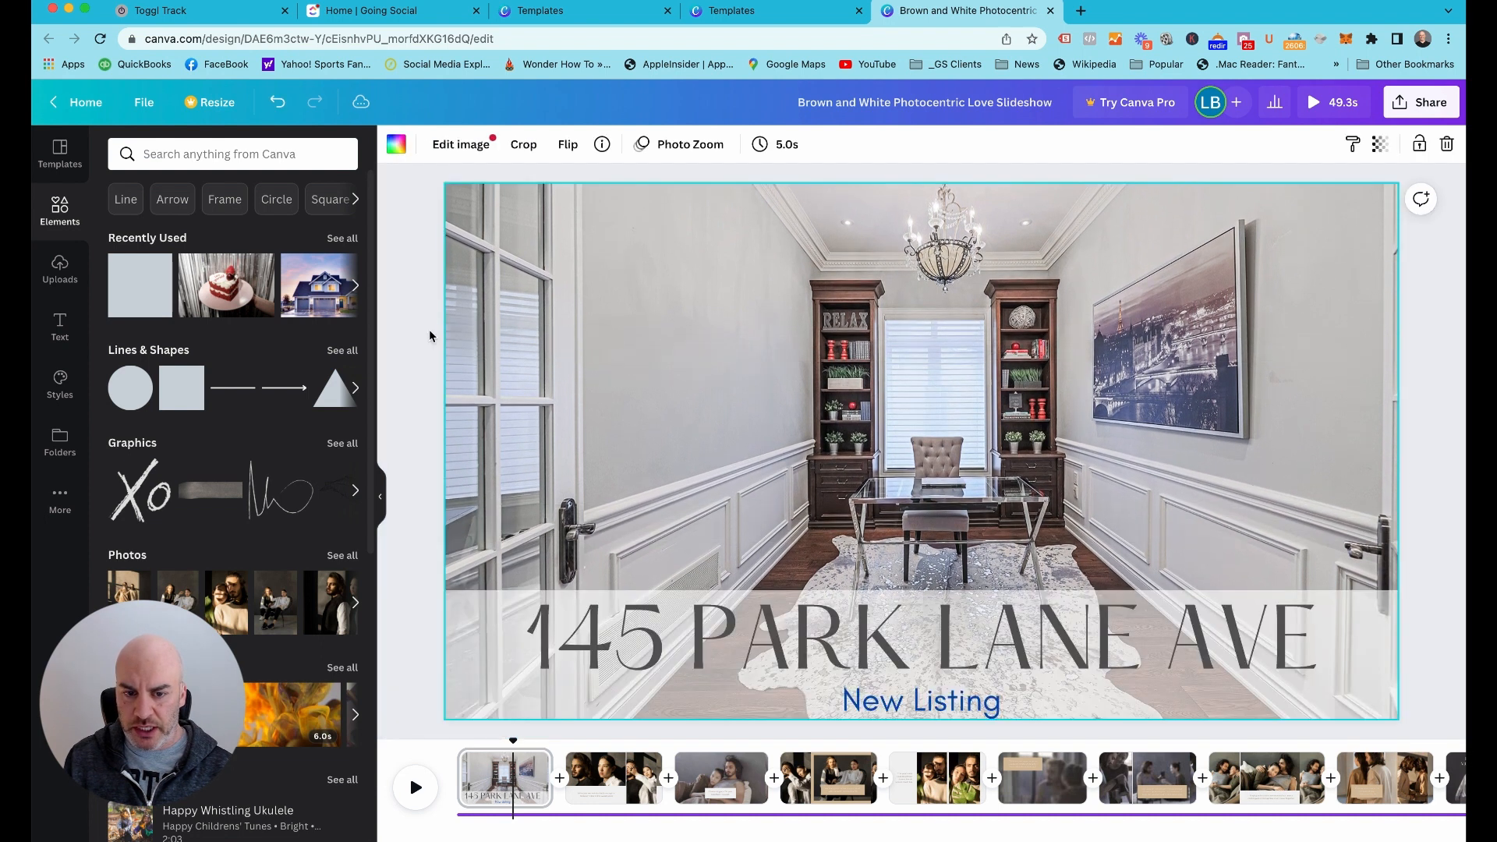
pyautogui.doubleClick(612, 347)
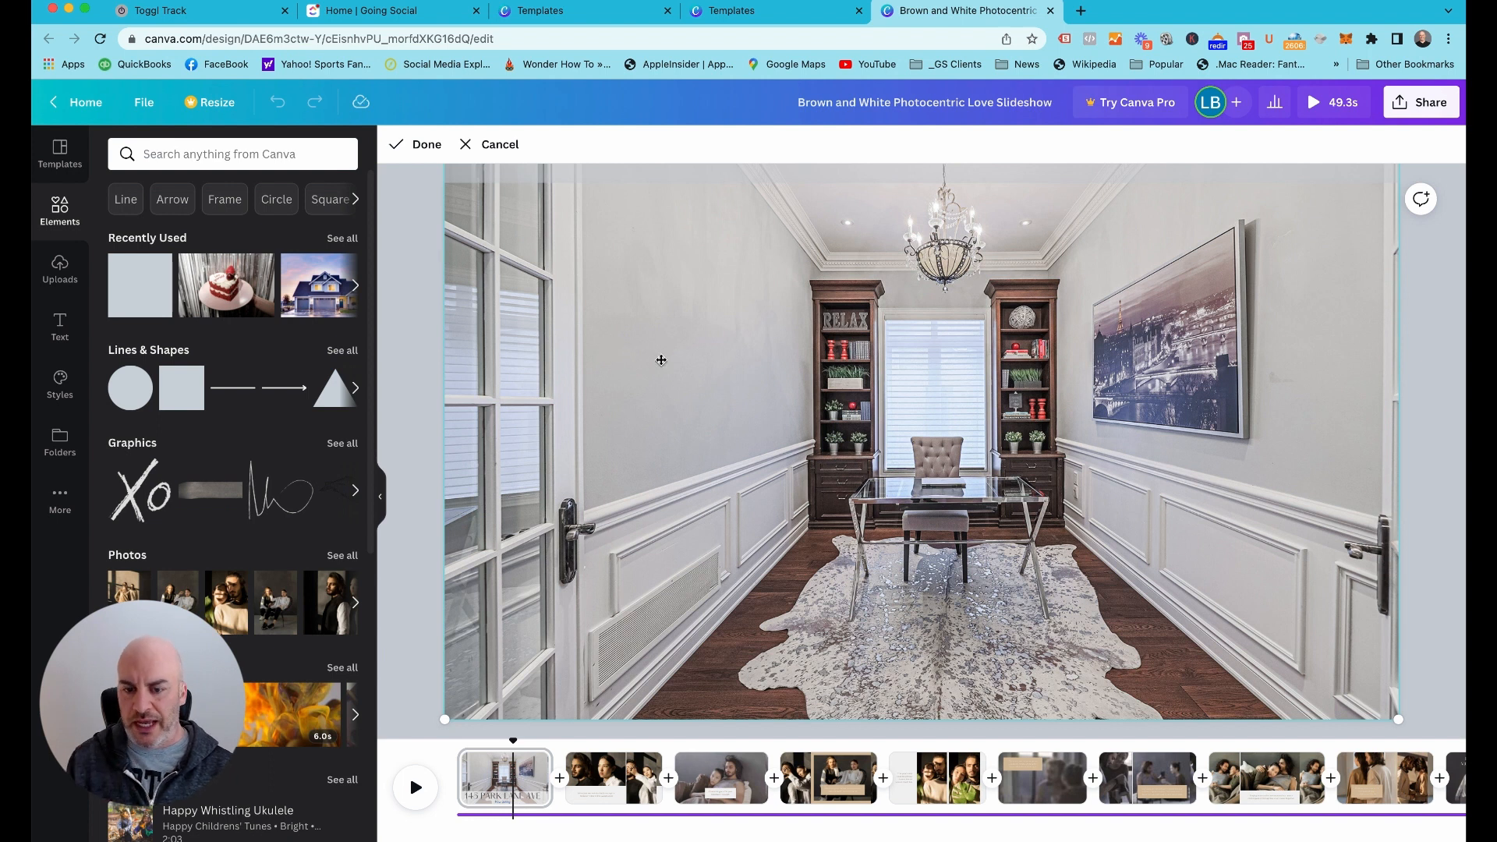
pyautogui.click(402, 372)
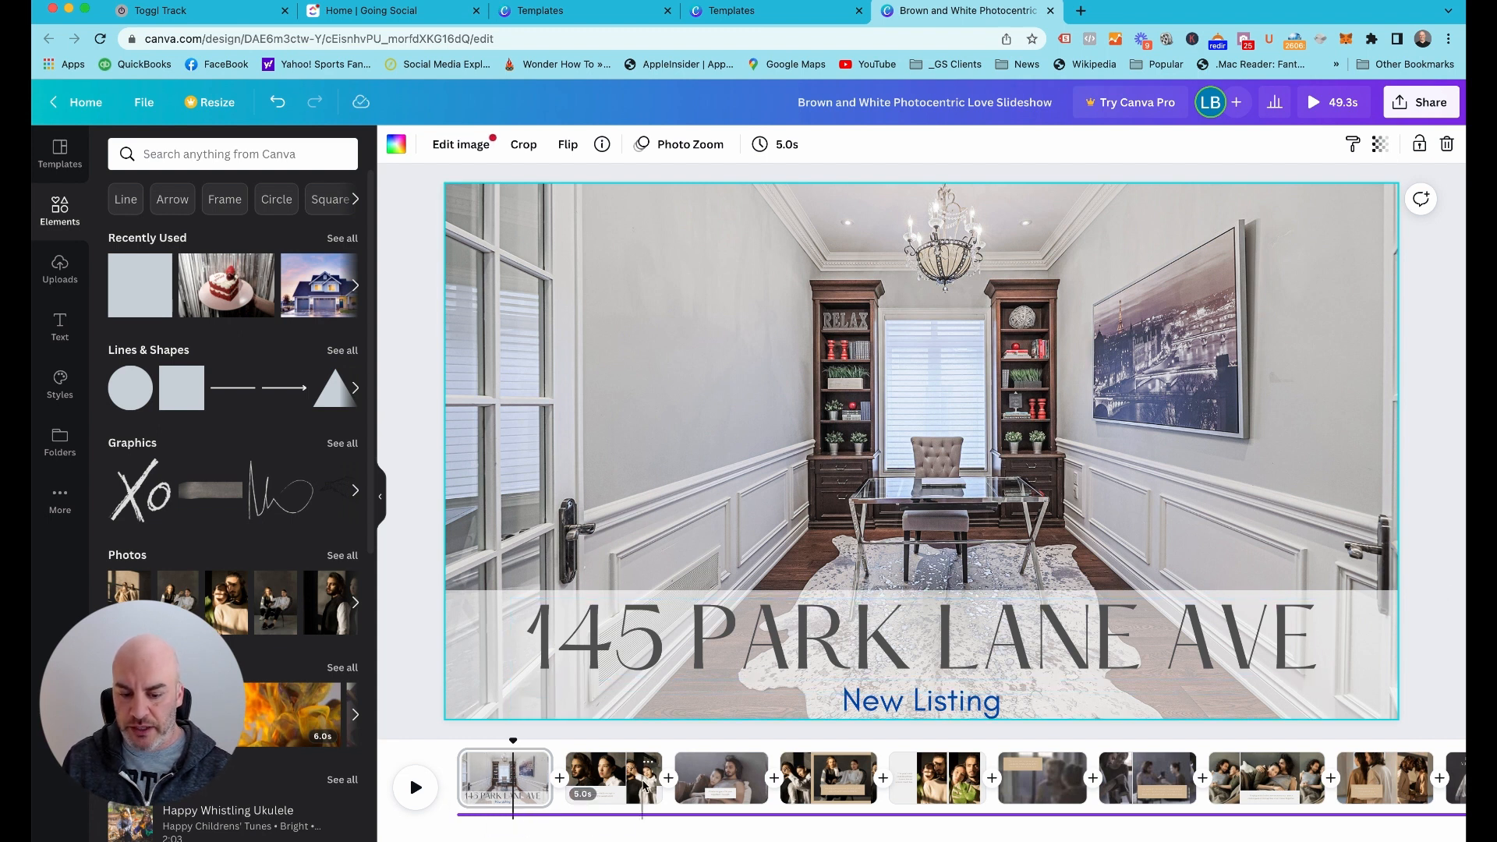
# Replace the large photo on the second page with the uploaded photo of the stone house exterior
pyautogui.click(626, 787)
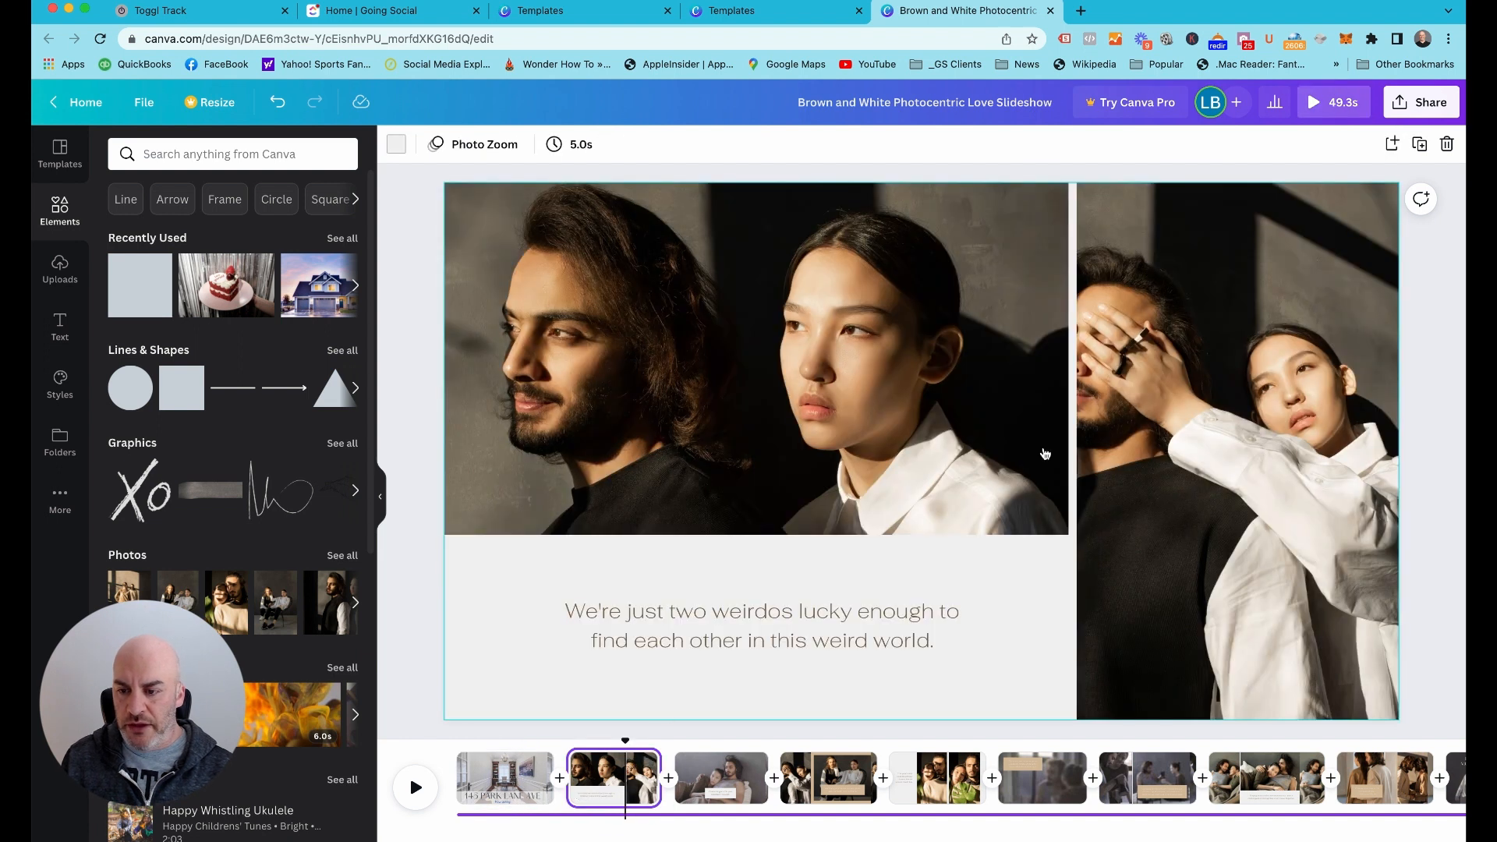
pyautogui.click(54, 279)
pyautogui.scroll(-3, 160, 567)
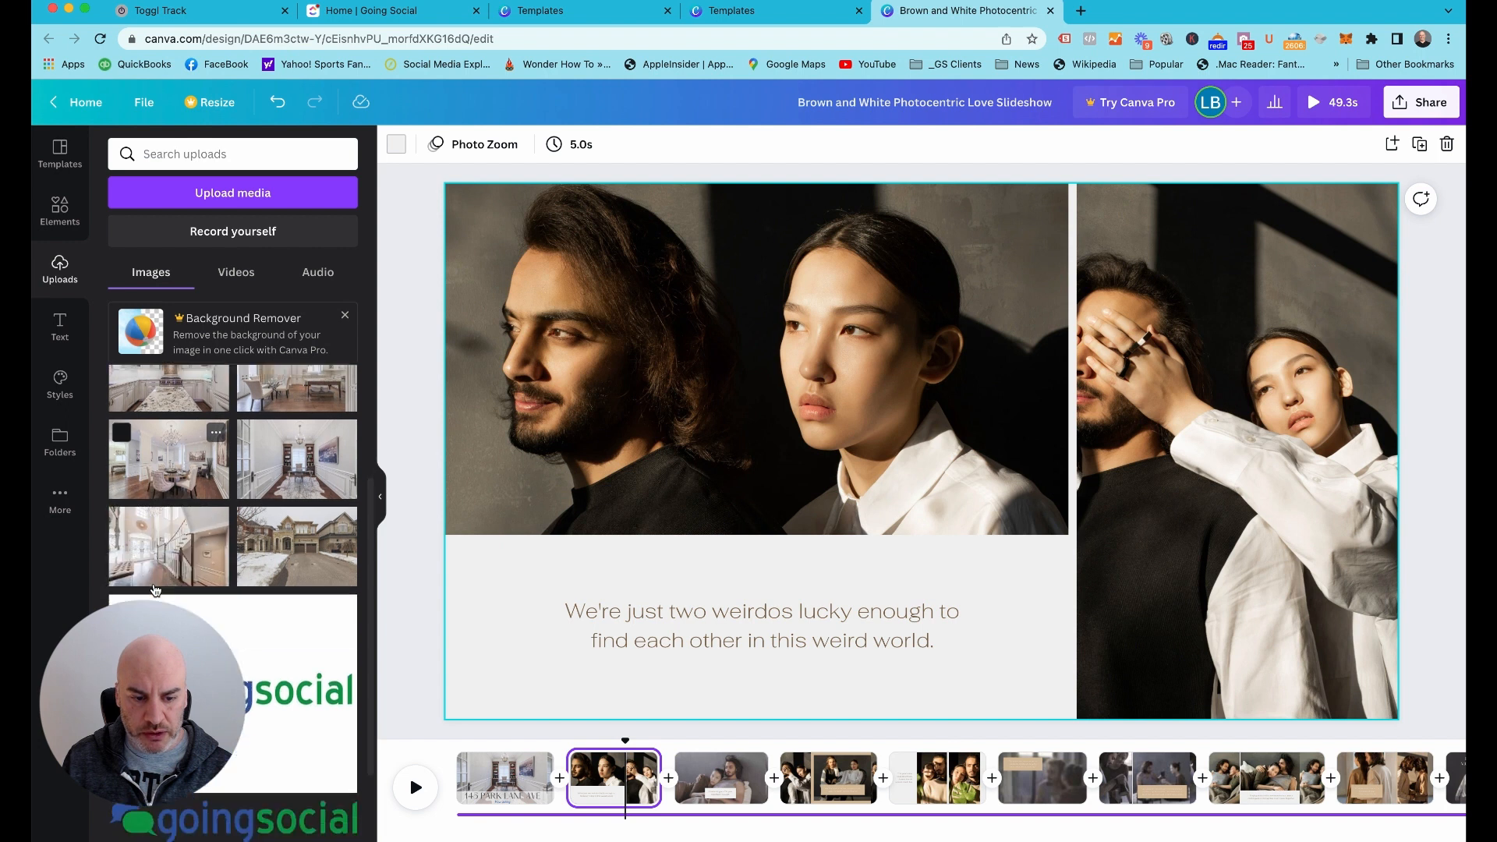
pyautogui.moveTo(276, 539); pyautogui.dragTo(766, 421)
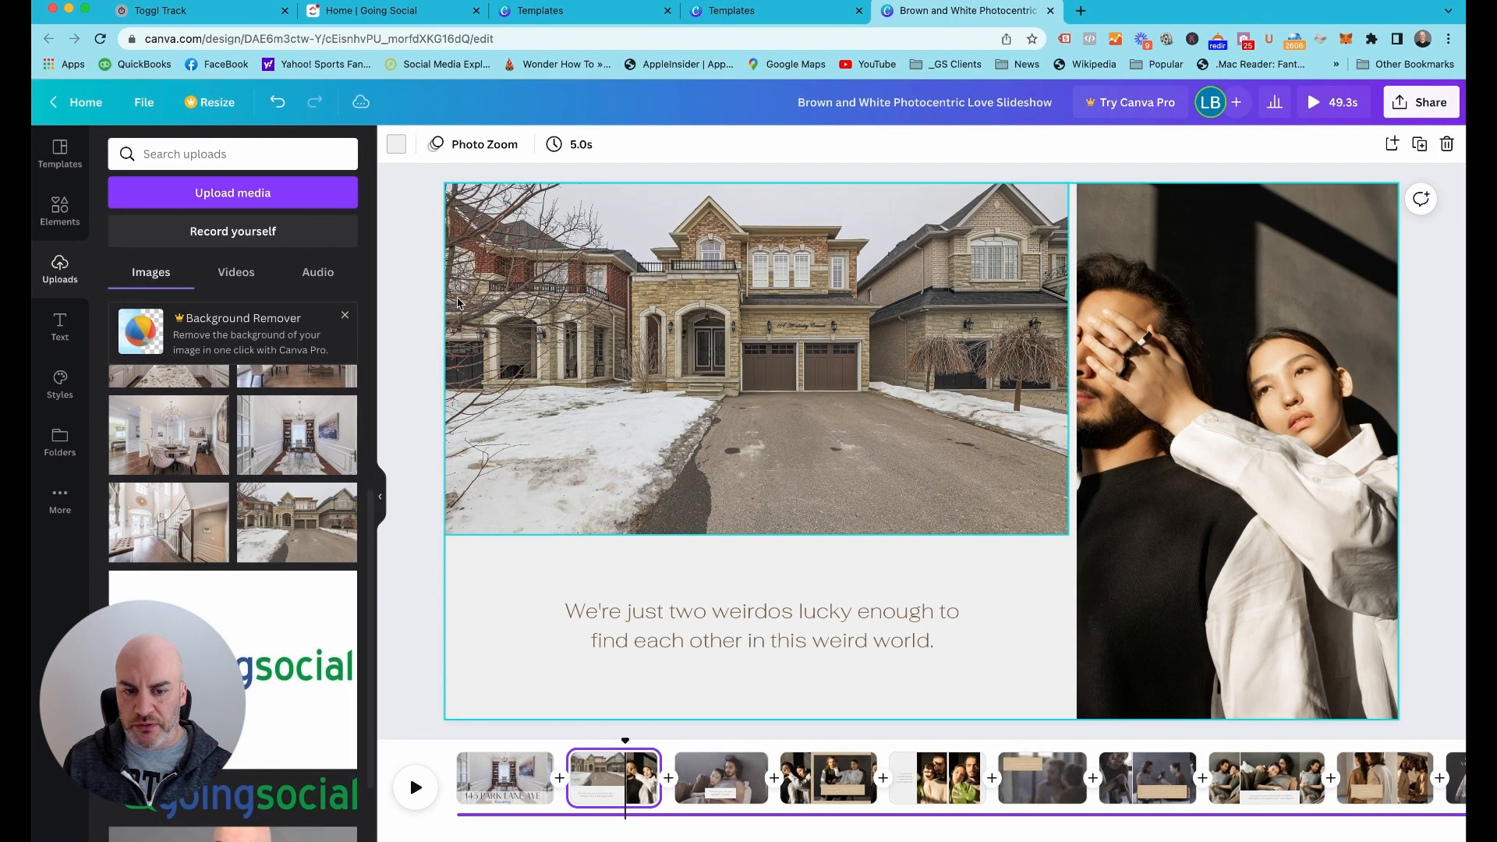
# Try enlarging the house photo within its crop, shifting it sideways and extending the crop frame's upper corner outward
pyautogui.doubleClick(840, 301)
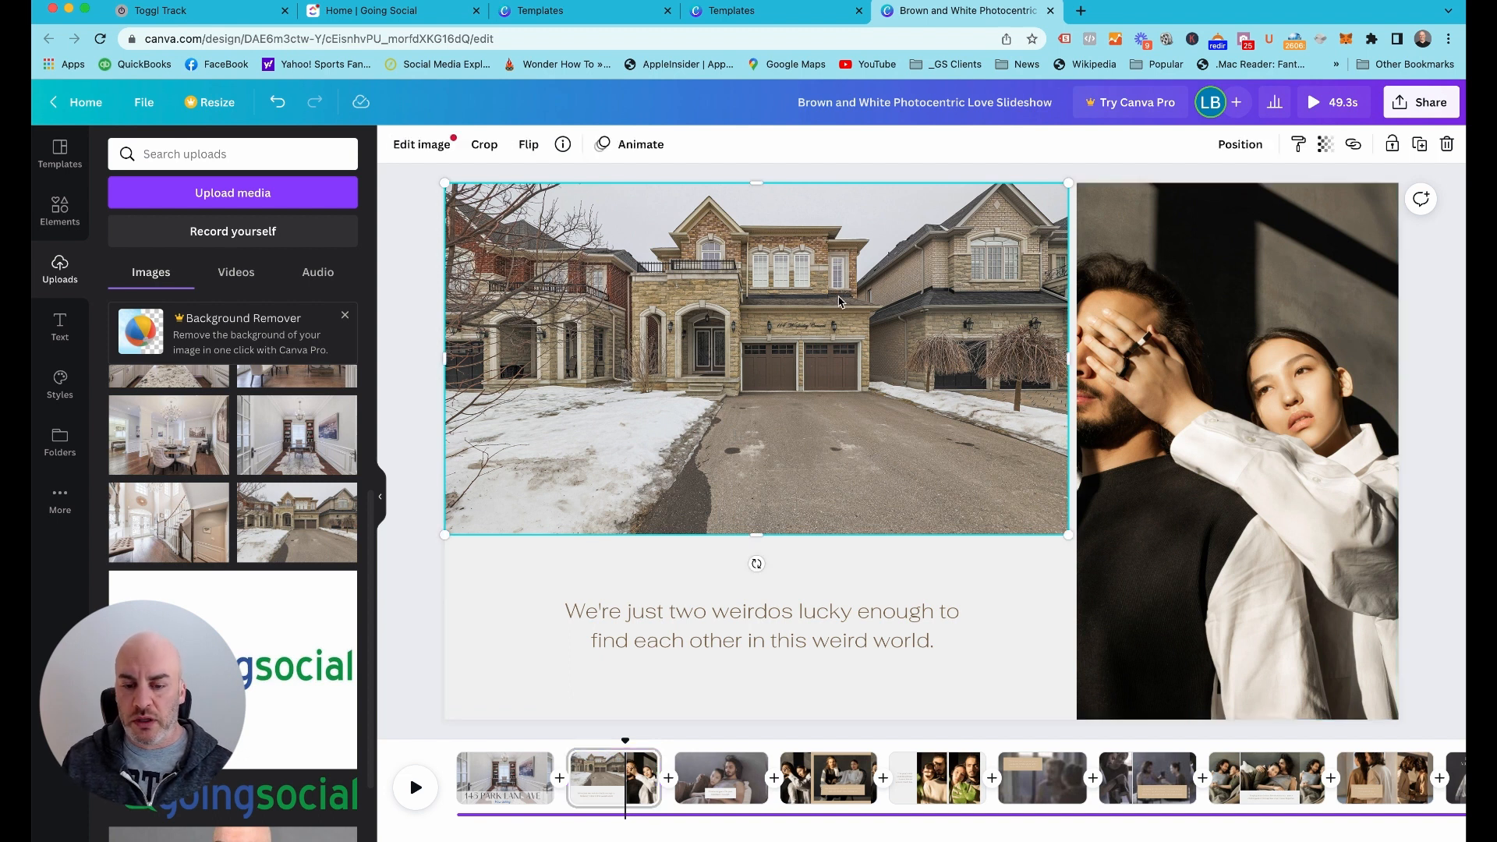
pyautogui.moveTo(444, 568); pyautogui.dragTo(218, 737)
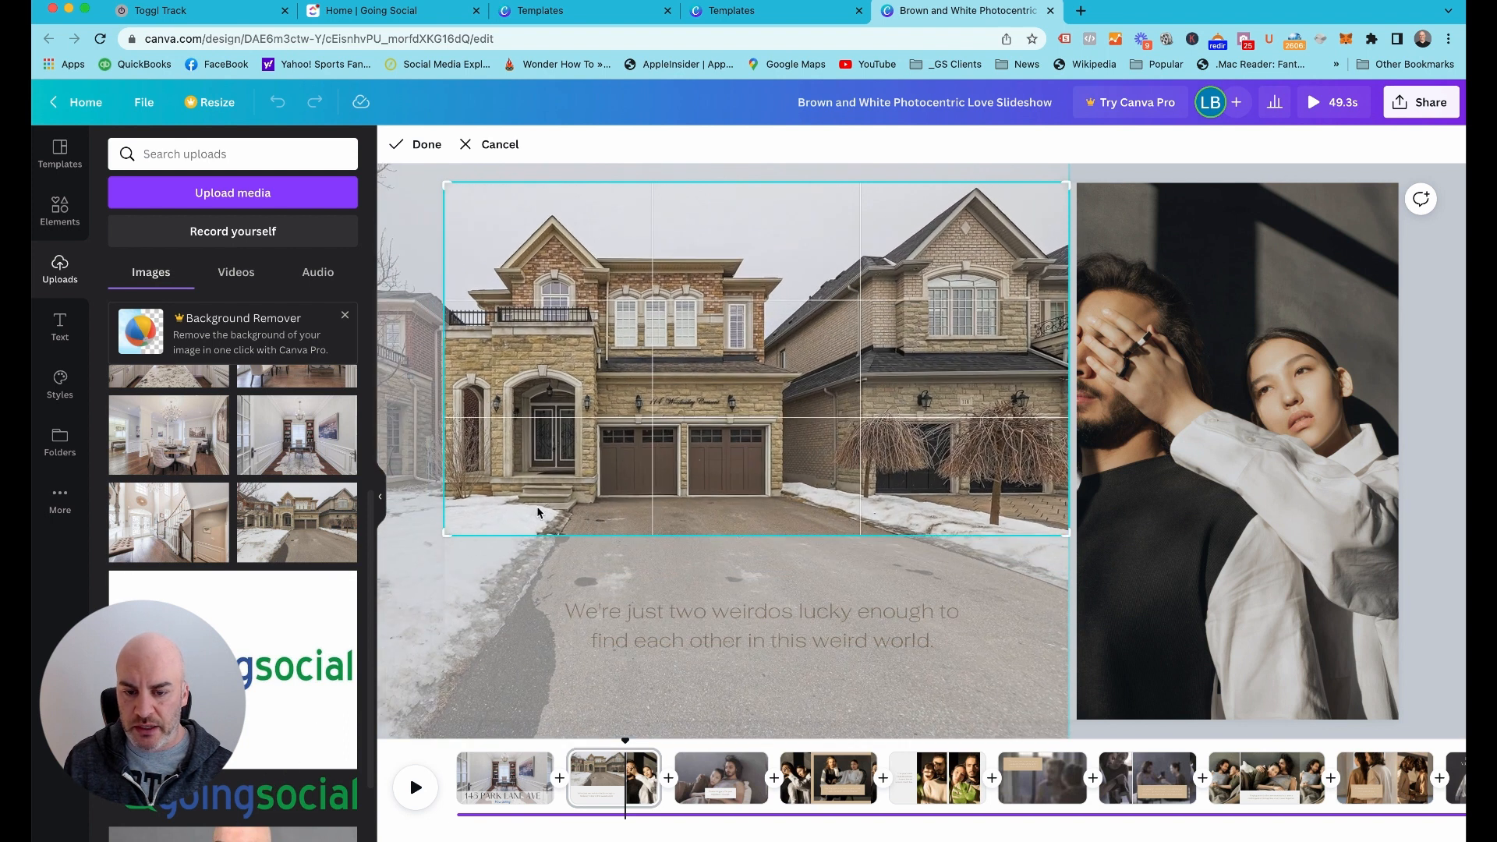
pyautogui.moveTo(562, 507); pyautogui.dragTo(664, 515)
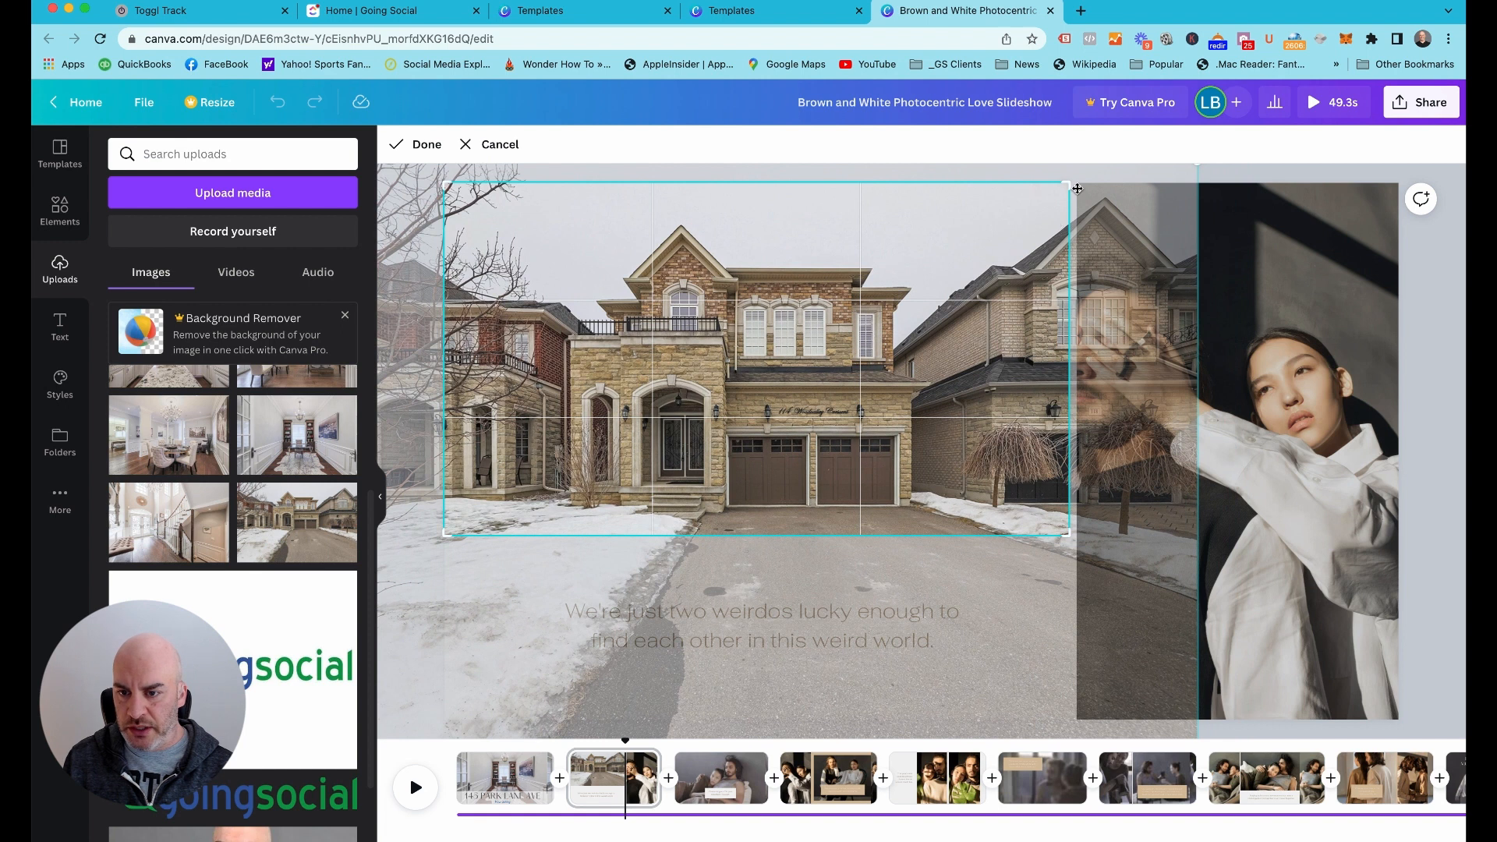
pyautogui.moveTo(1073, 186); pyautogui.dragTo(1123, 138)
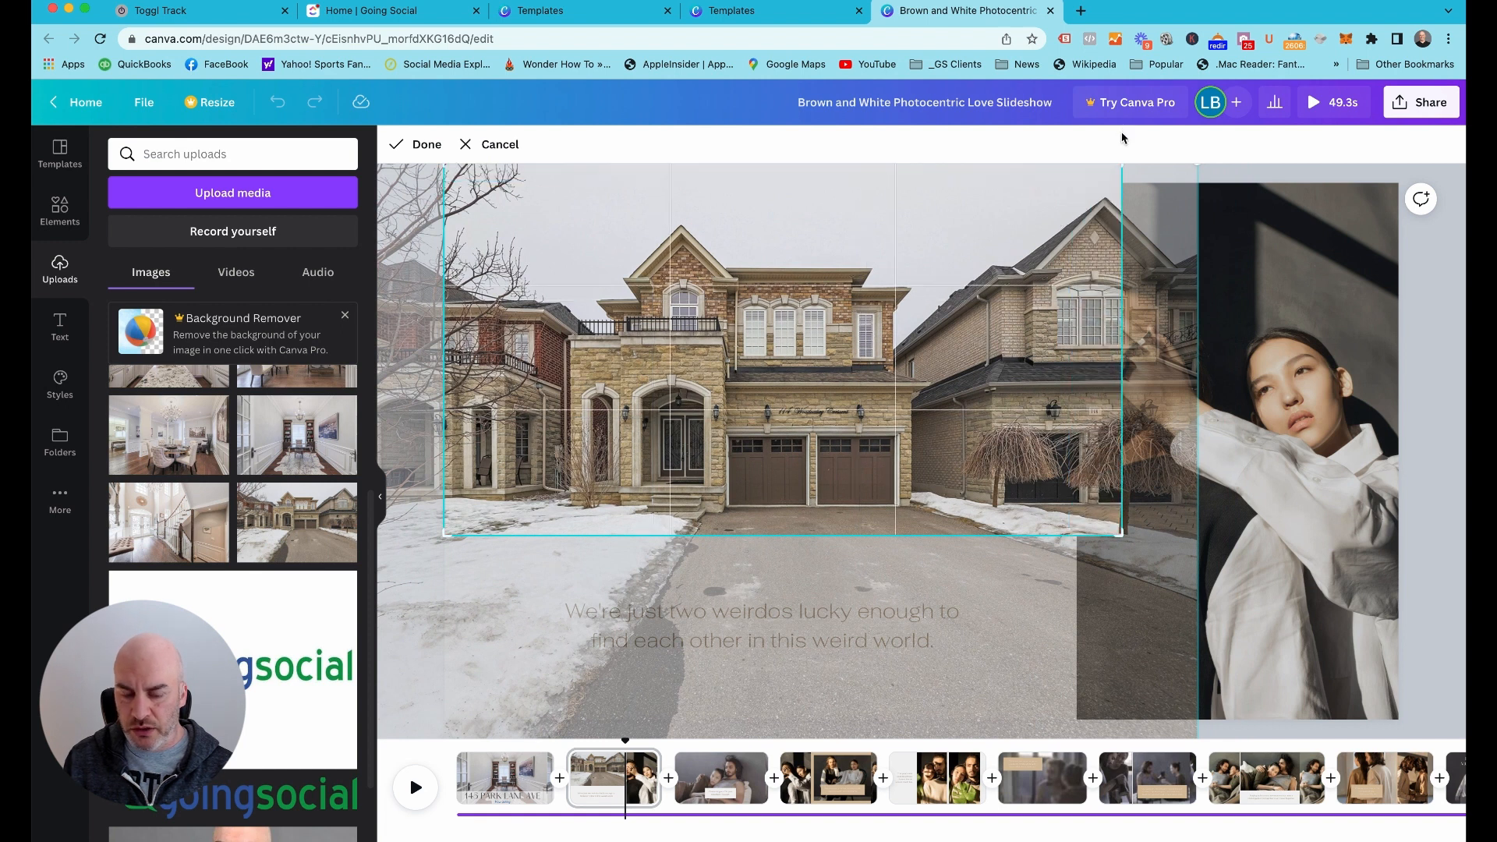
pyautogui.click(1288, 177)
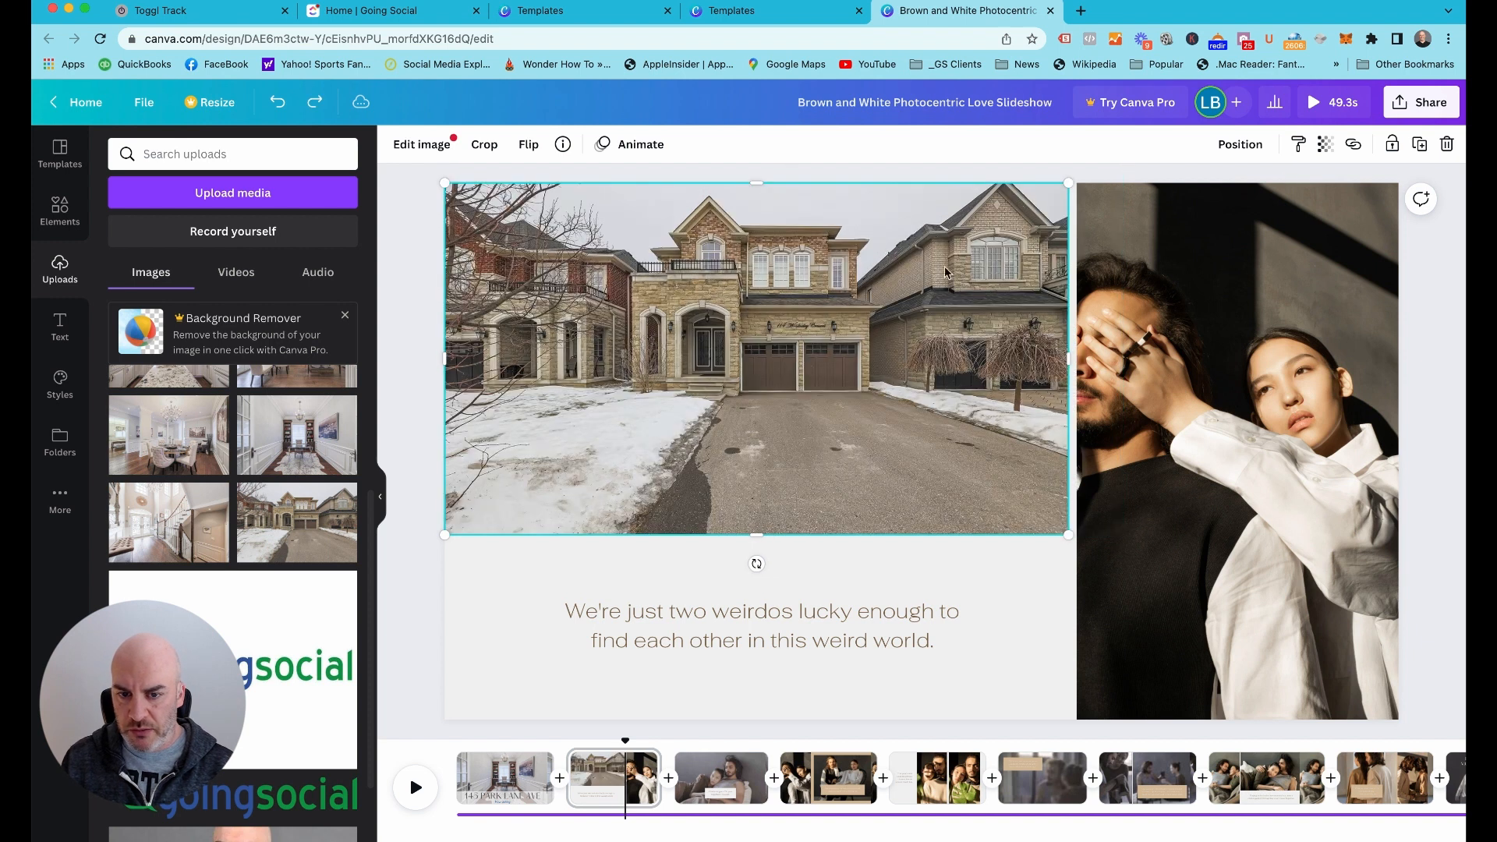
# Try scaling the house photo up from its lower corner and sliding it sideways to center the house
pyautogui.doubleClick(895, 426)
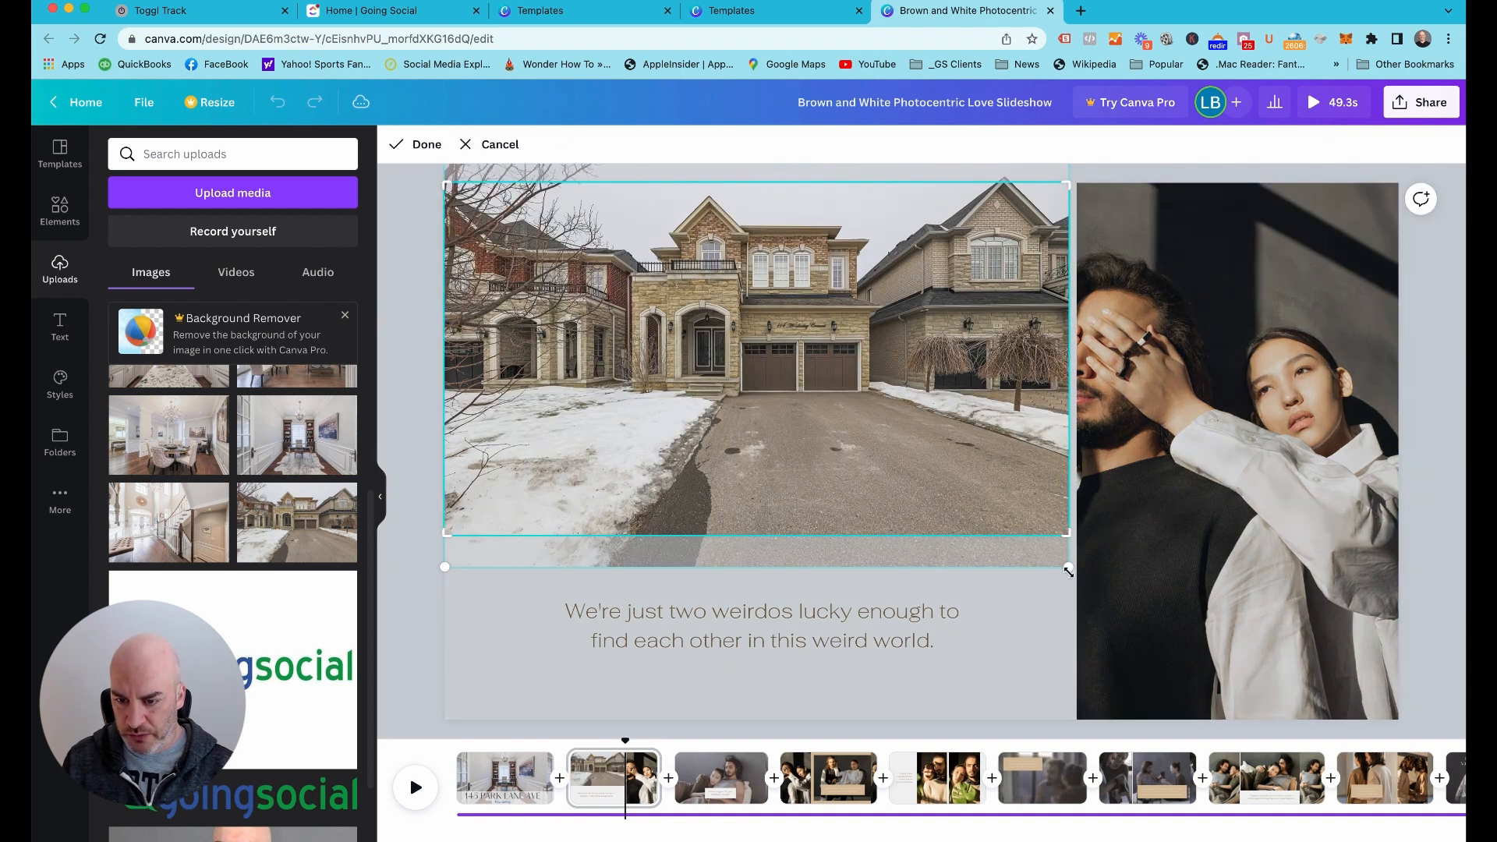
pyautogui.moveTo(1068, 571); pyautogui.dragTo(1384, 737)
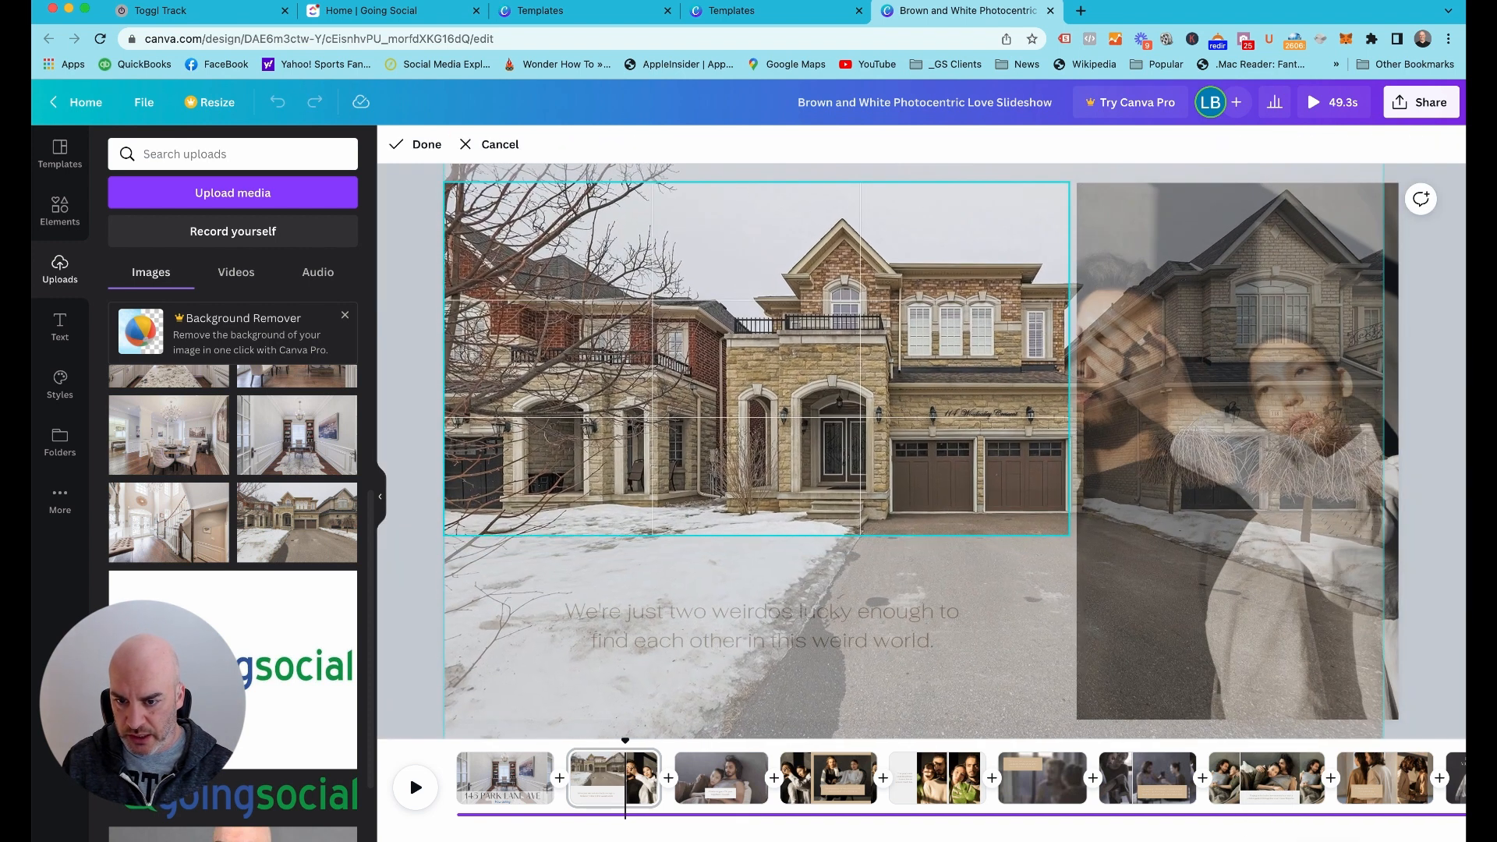
pyautogui.moveTo(928, 388); pyautogui.dragTo(752, 388)
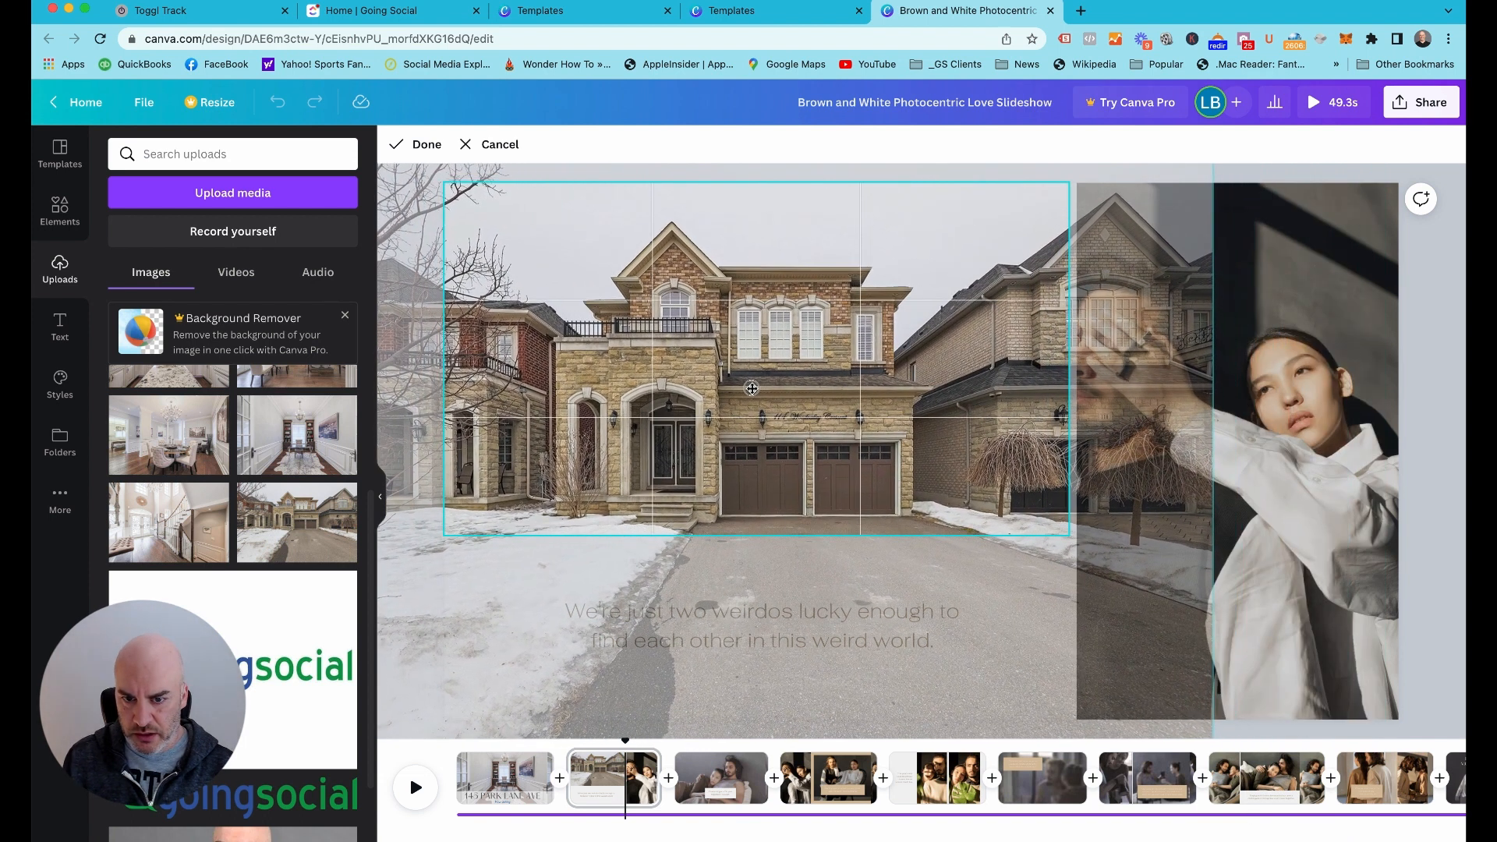
pyautogui.click(1455, 194)
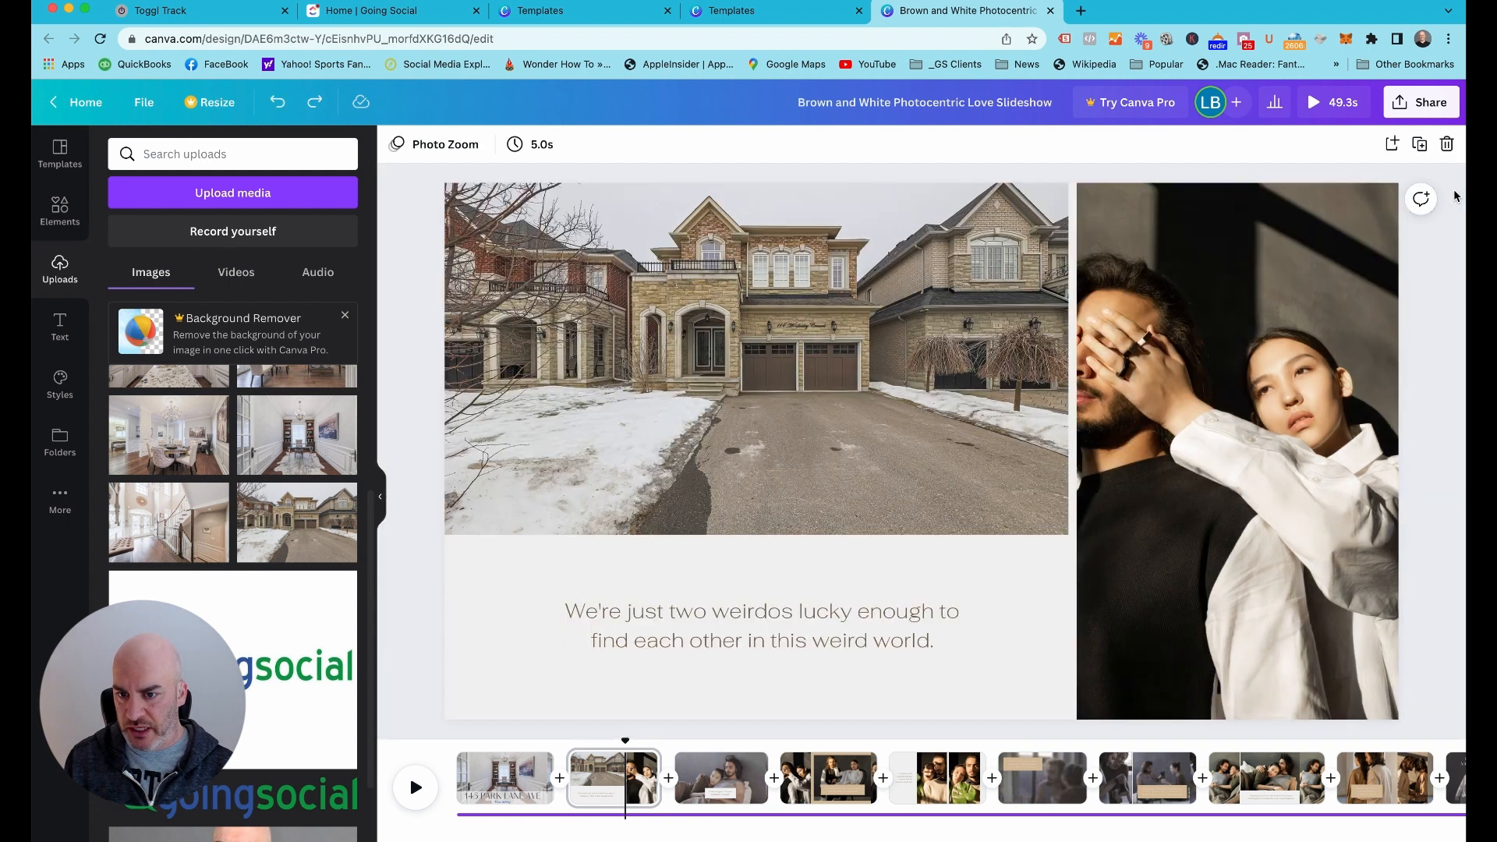
# Enlarge the house photo within its crop and slide it sideways so the entrance and garage are centered in the frame
pyautogui.doubleClick(782, 353)
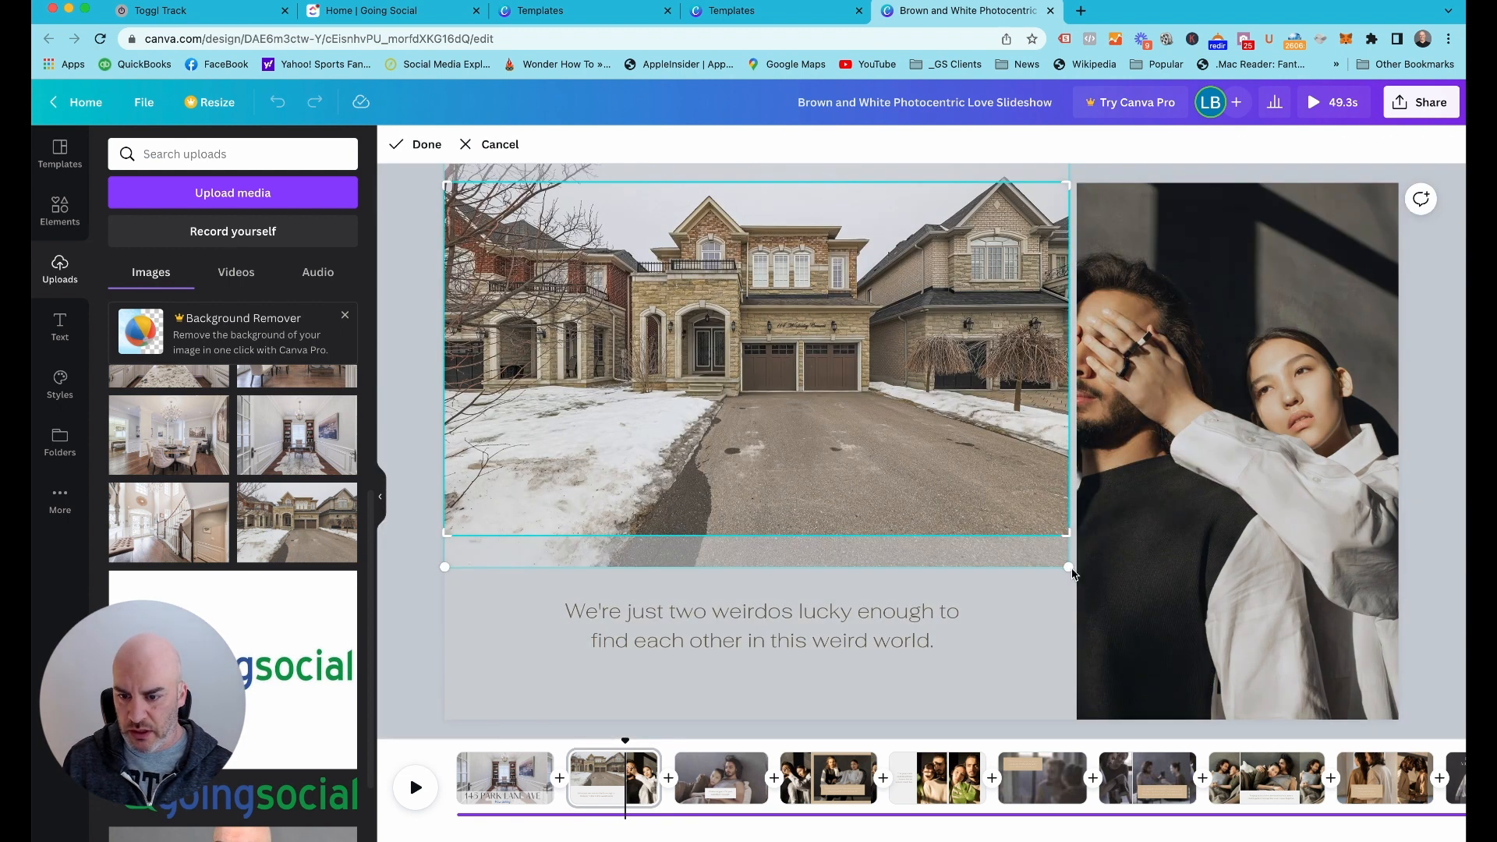
pyautogui.moveTo(1069, 567); pyautogui.dragTo(1315, 731)
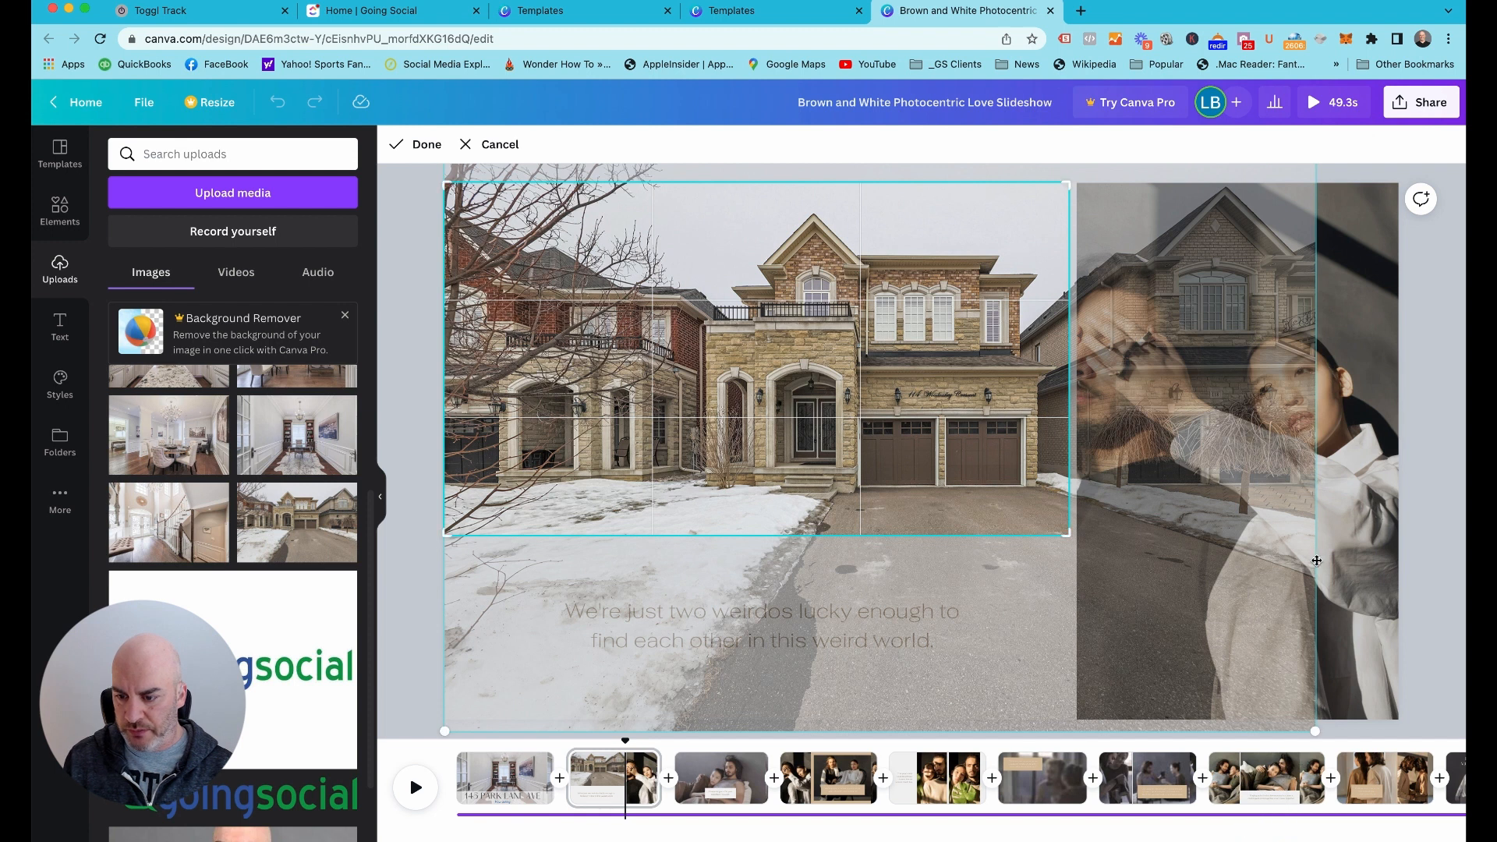
pyautogui.click(1283, 591)
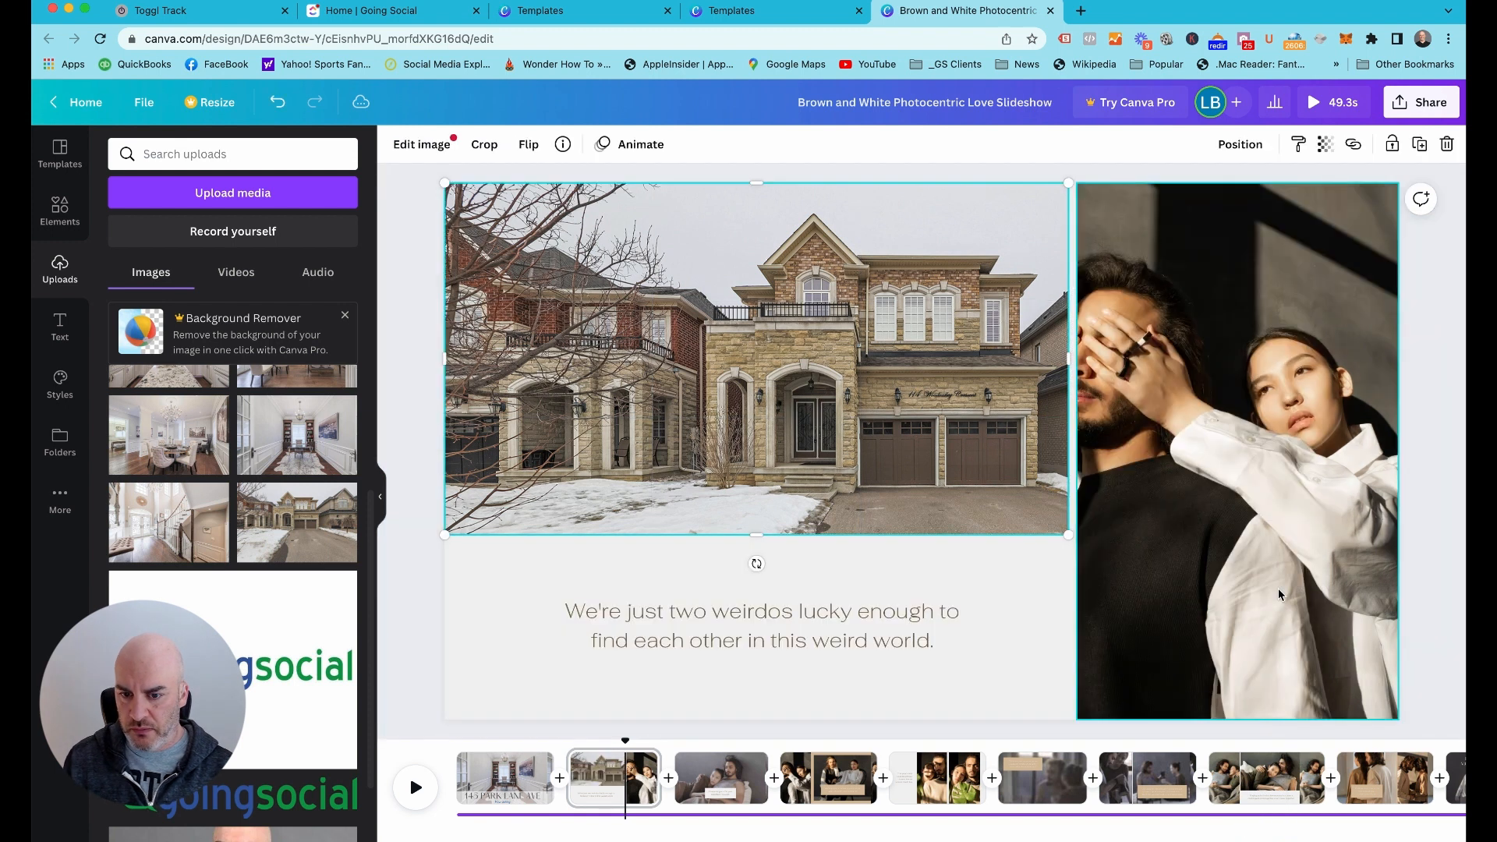
pyautogui.doubleClick(893, 438)
pyautogui.moveTo(892, 437); pyautogui.dragTo(742, 439)
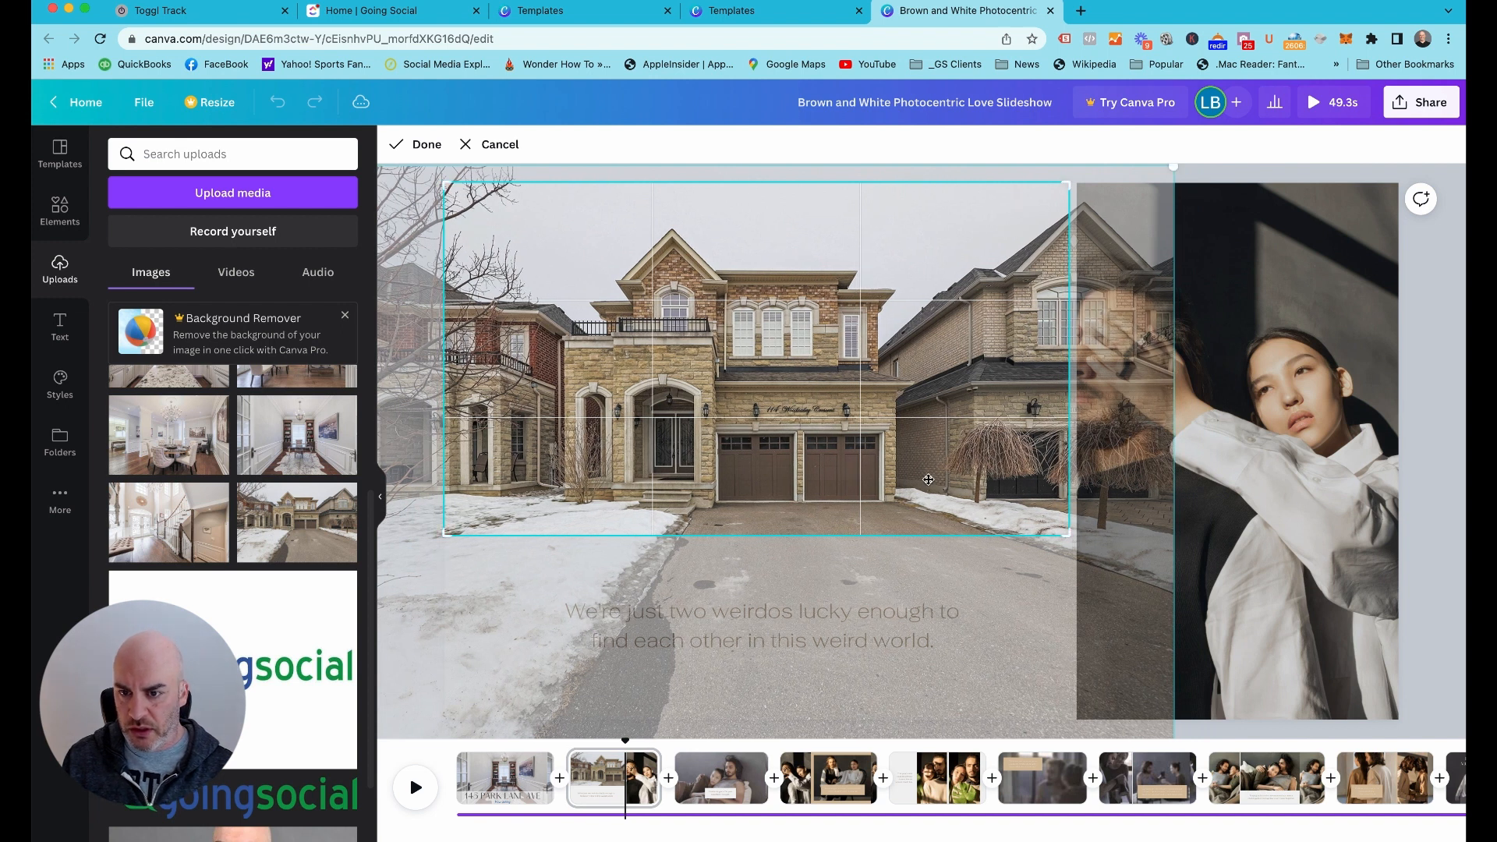
pyautogui.moveTo(1175, 168); pyautogui.dragTo(1271, 69)
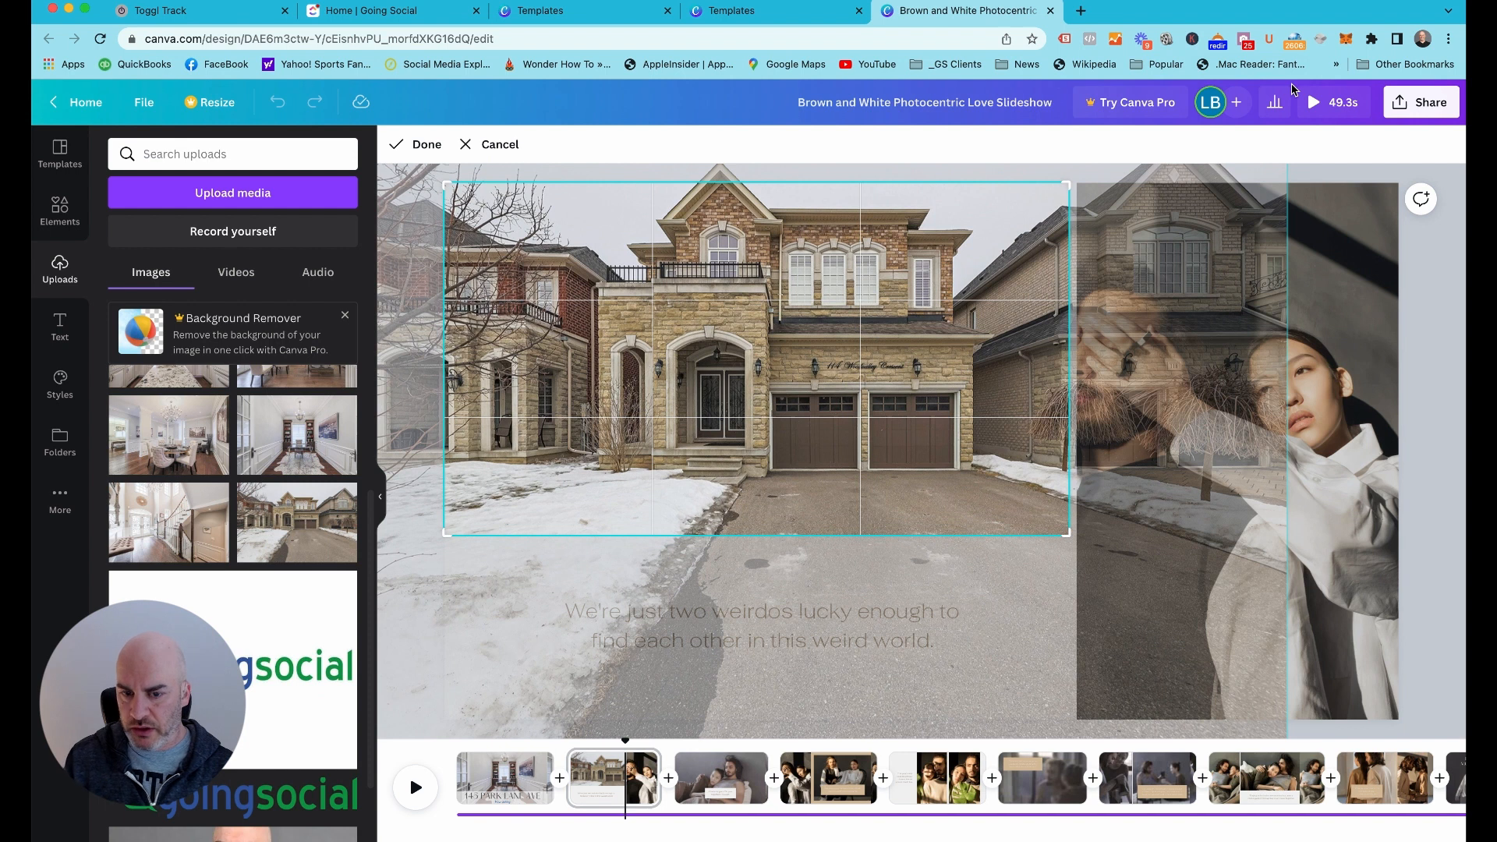
pyautogui.press('Return')
# Lower the house photo within its crop so the whole roof peak fits inside the frame
pyautogui.moveTo(728, 355); pyautogui.dragTo(696, 430)
pyautogui.press('super+z')
pyautogui.doubleClick(724, 381)
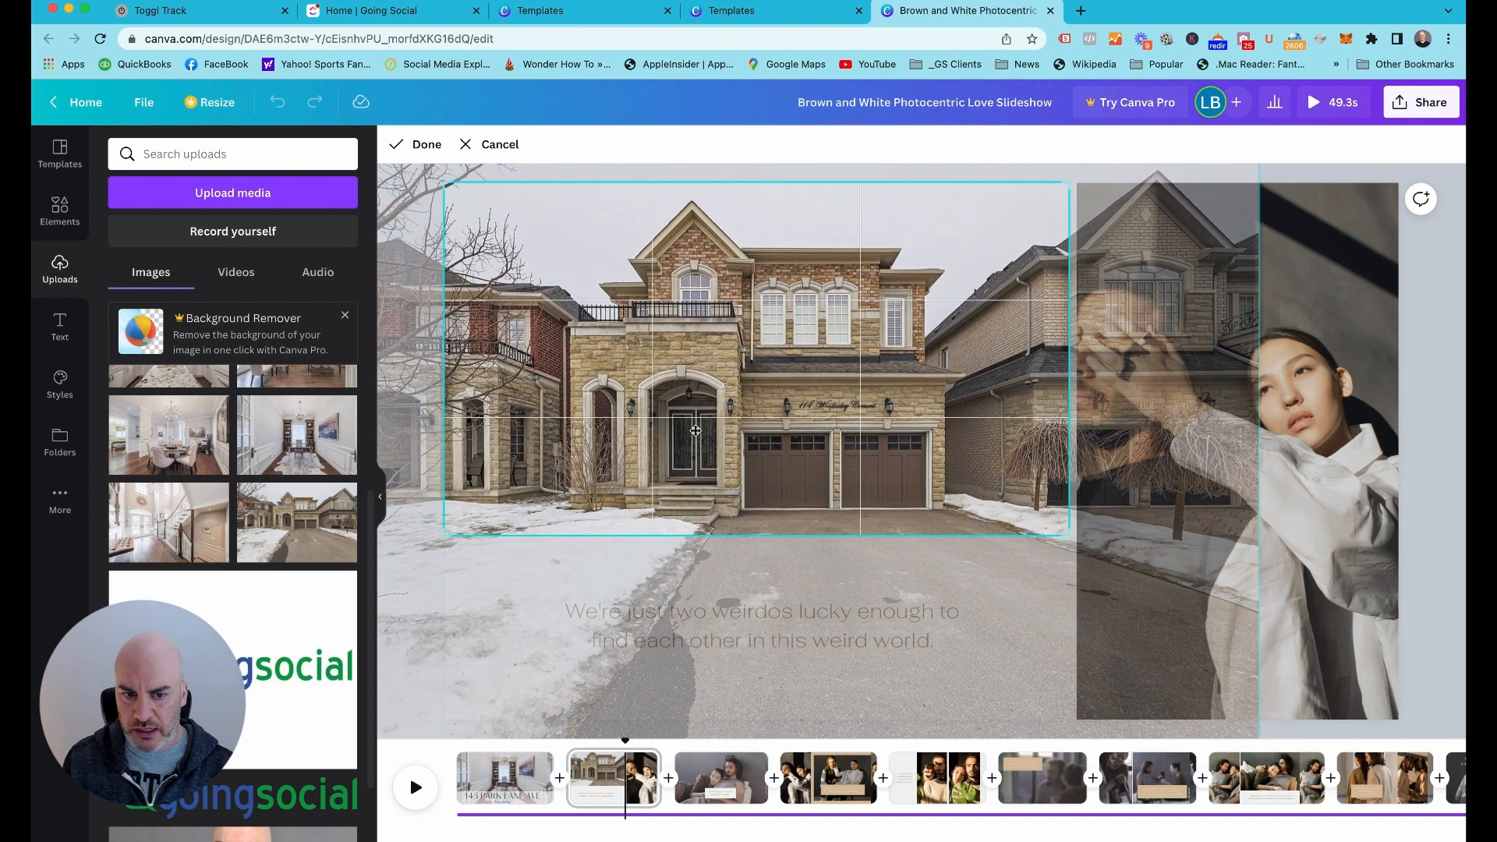
pyautogui.press('Return')
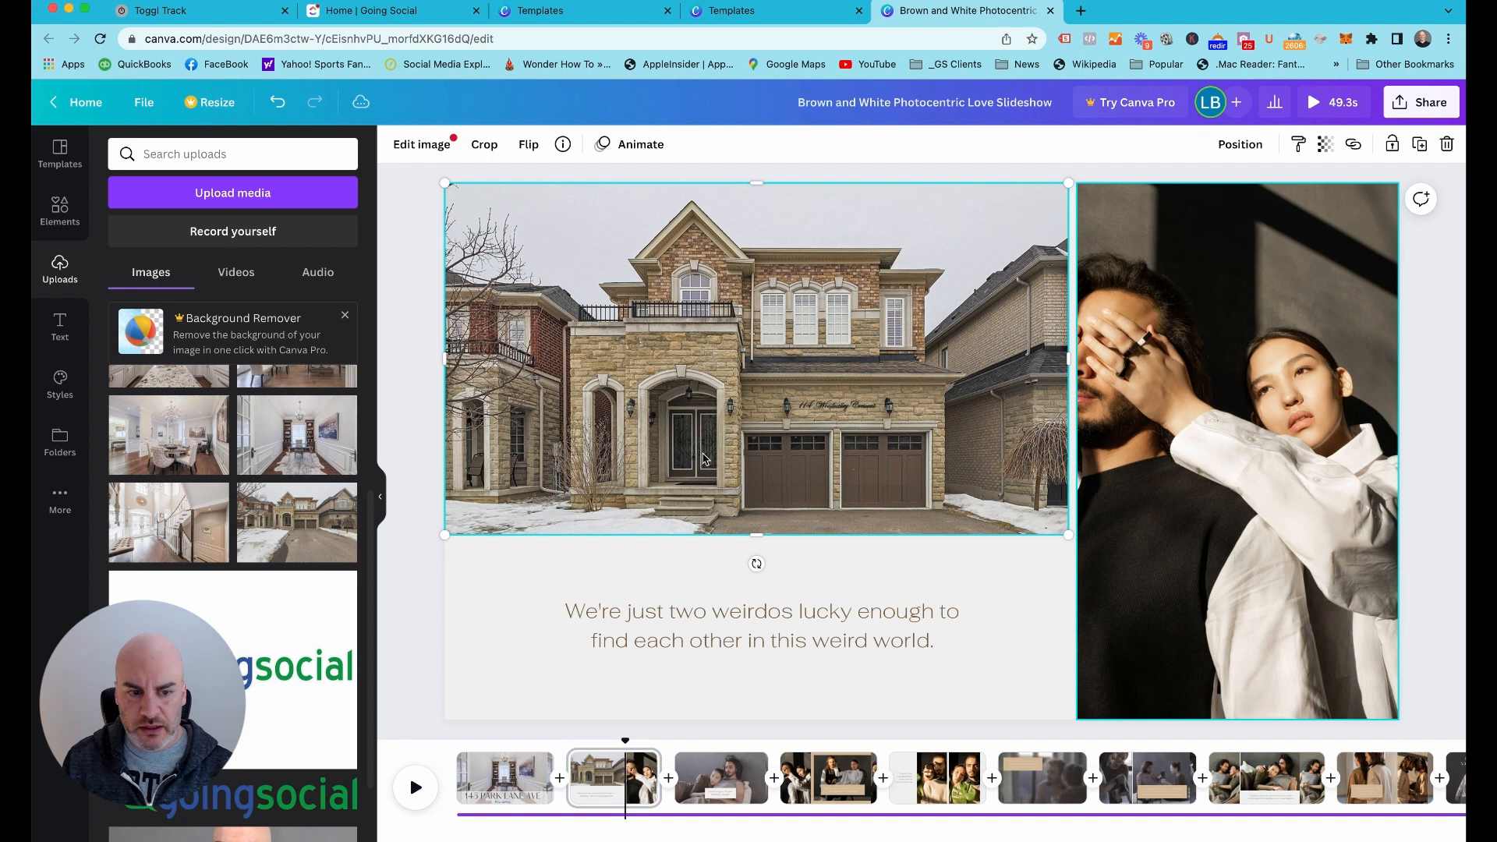
# Replace the tall portrait photo beside the house with the uploaded curved staircase photo, keeping its default crop
pyautogui.scroll(3, 227, 550)
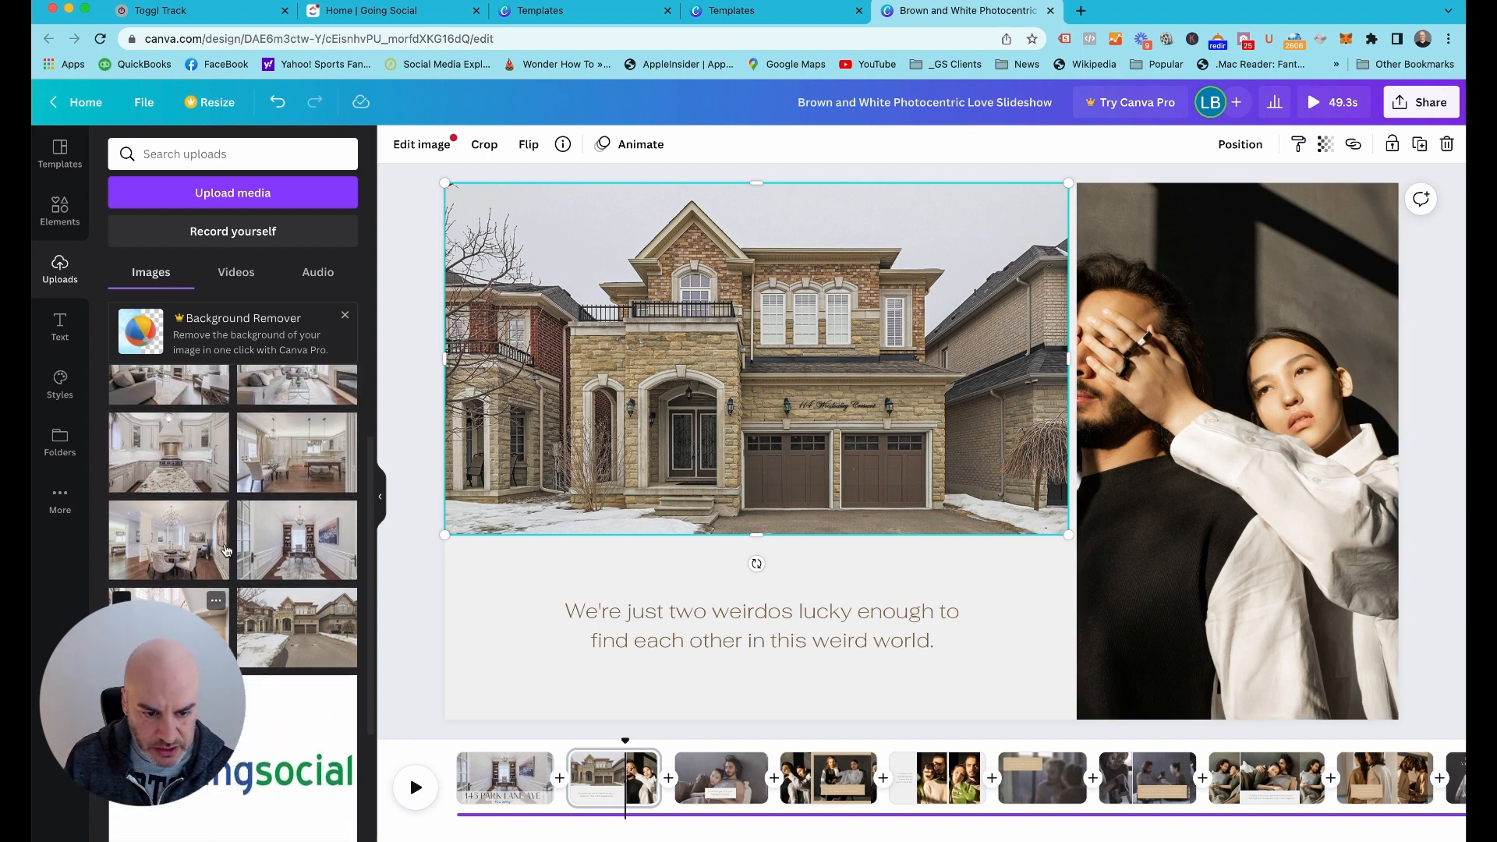
pyautogui.scroll(2, 179, 484)
pyautogui.moveTo(169, 417); pyautogui.dragTo(1354, 510)
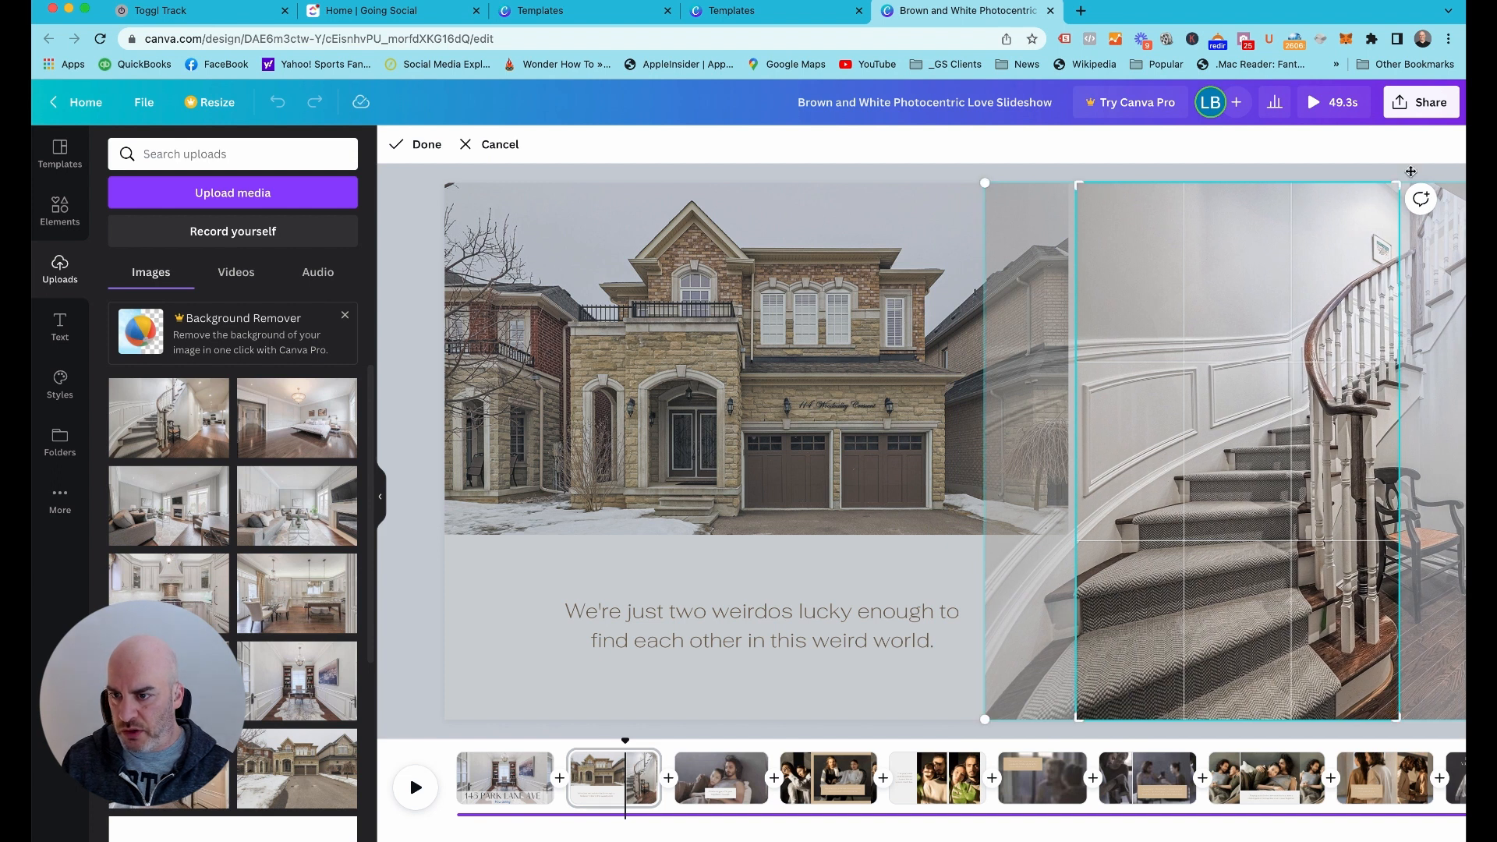
pyautogui.press('Return')
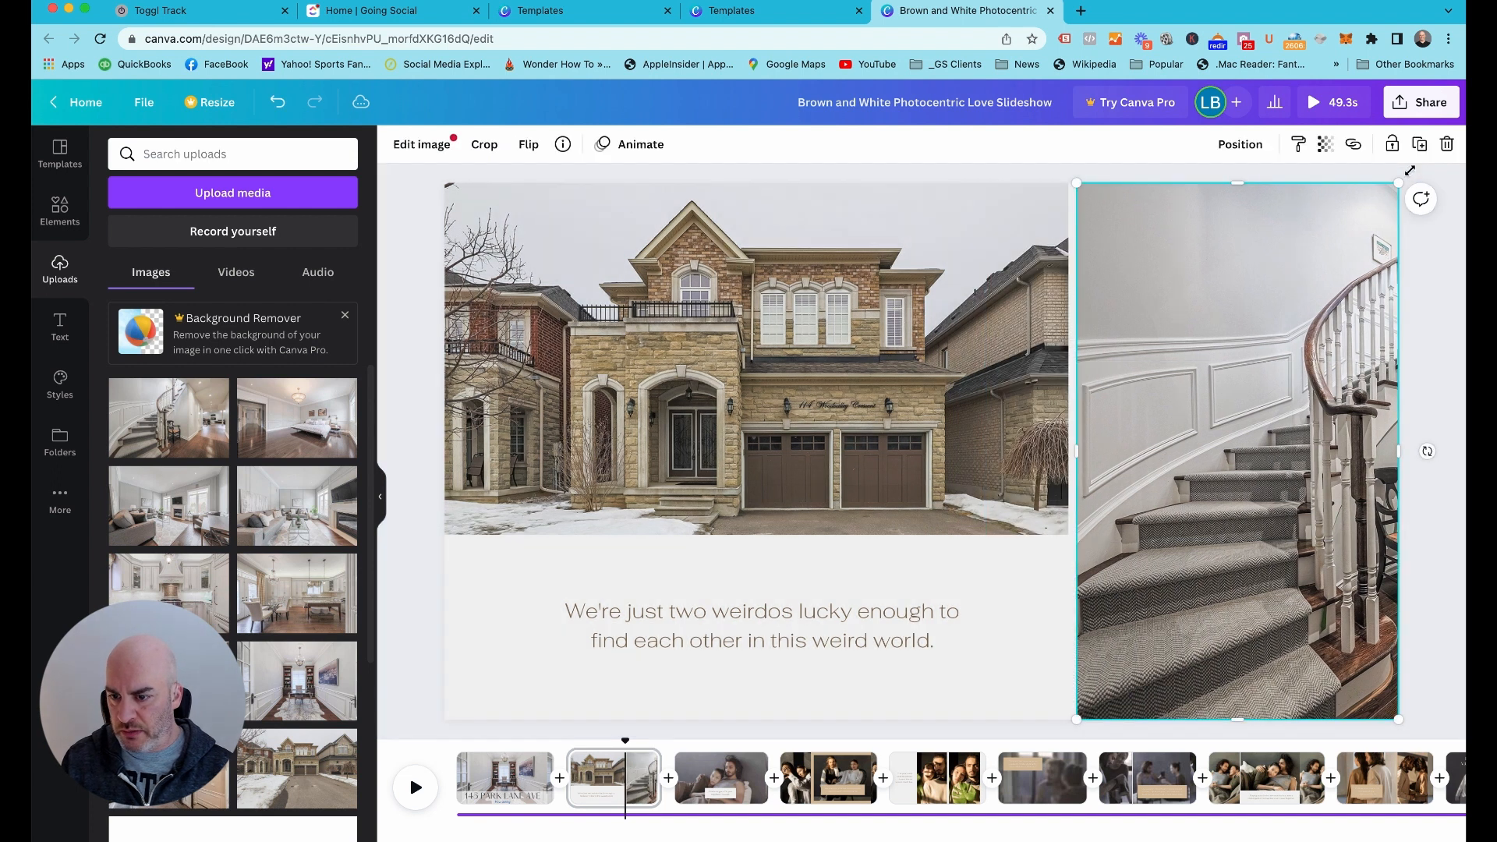
# Replace the quote below the house photo with the text "Beatuiful Home In Thorhnillwoods"
pyautogui.click(696, 640)
pyautogui.click(698, 640)
pyautogui.write('B')
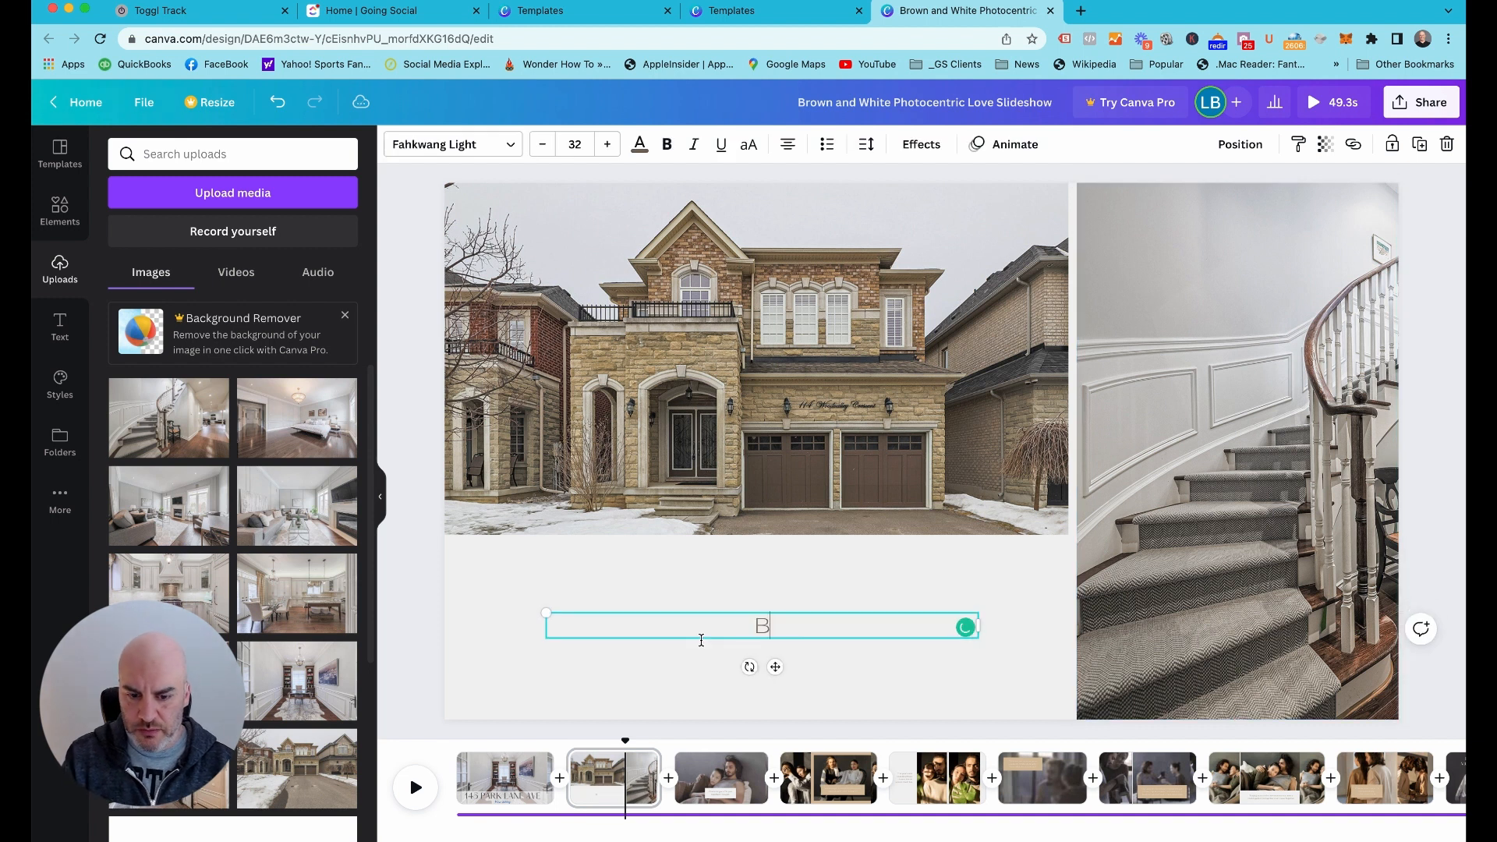
pyautogui.write('eatuiful ')
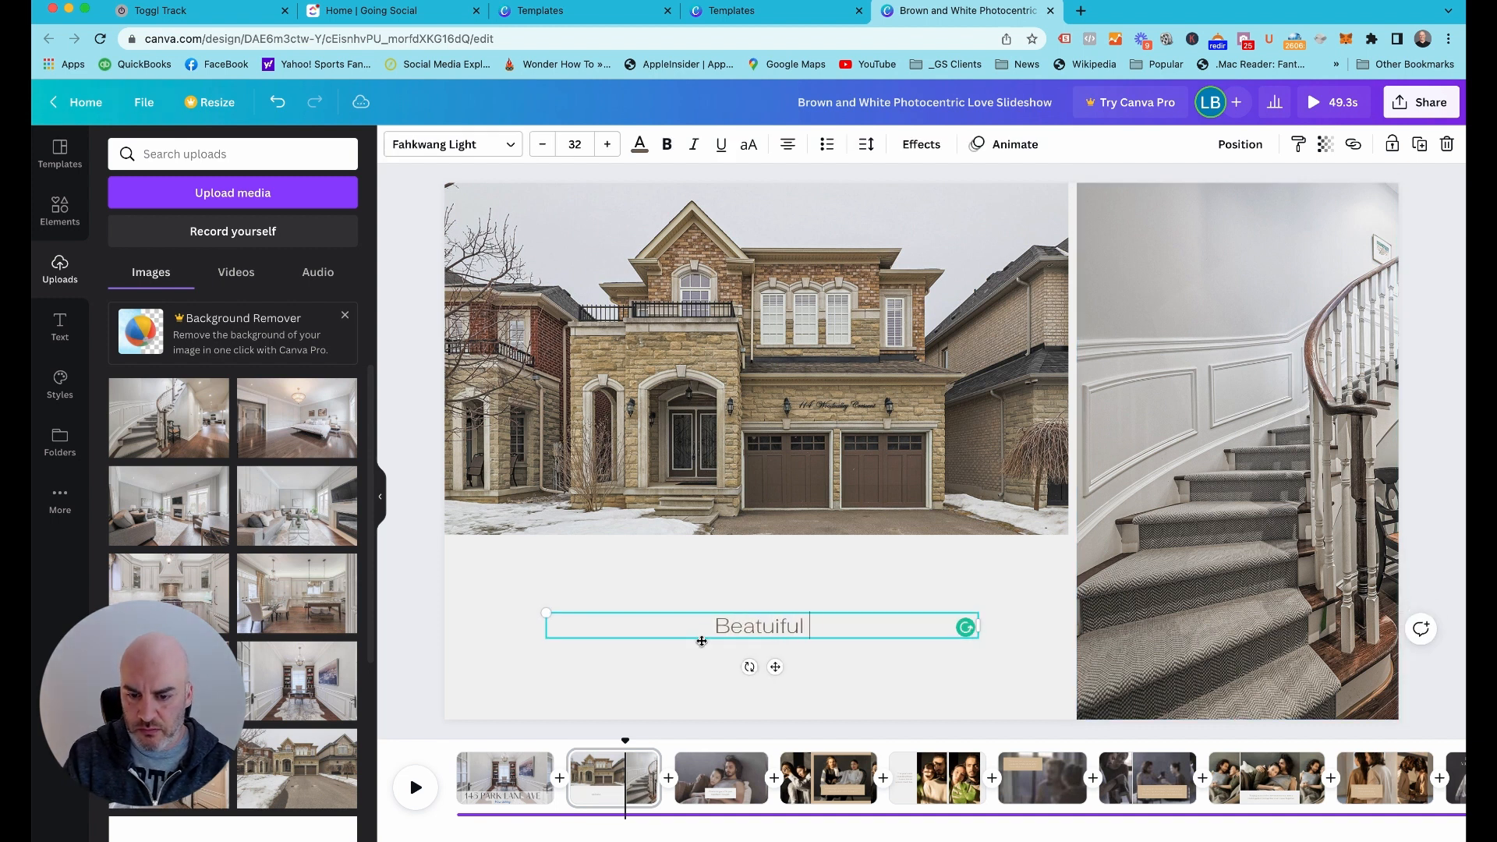
pyautogui.write('Home In T')
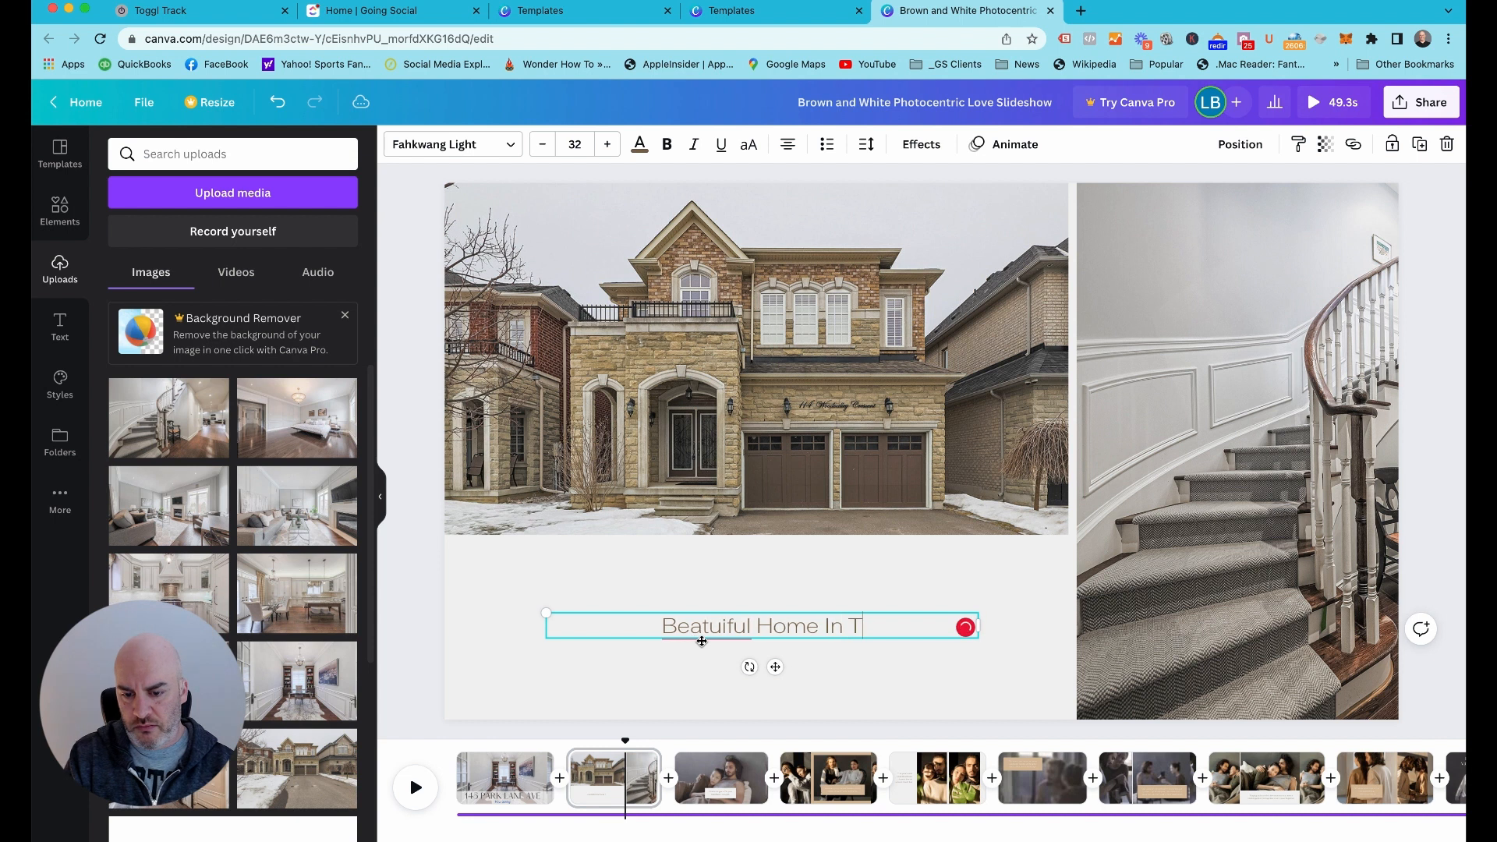
pyautogui.write('horhnillwoods')
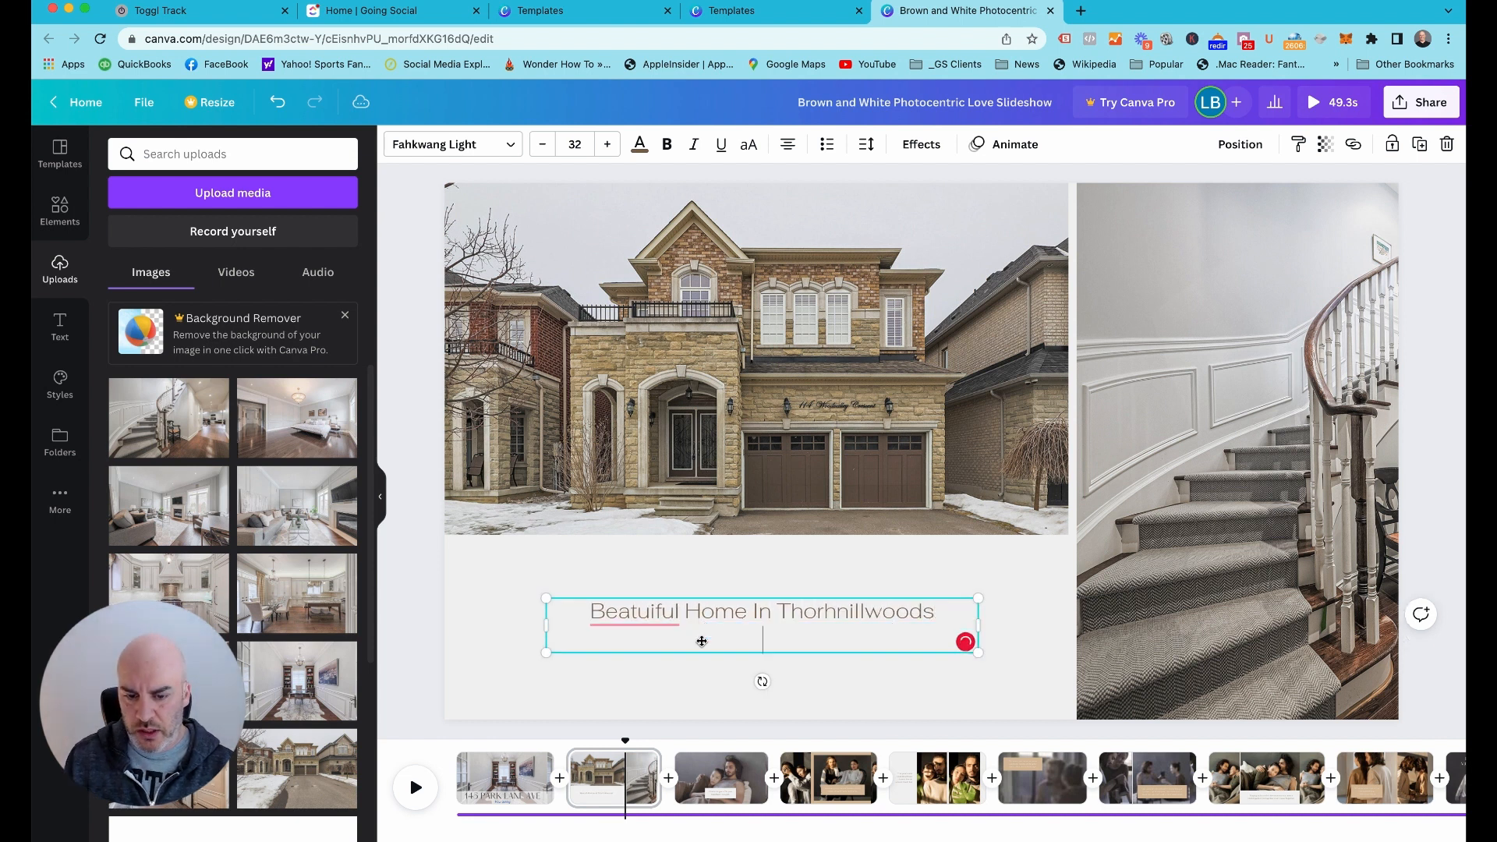
pyautogui.click(425, 591)
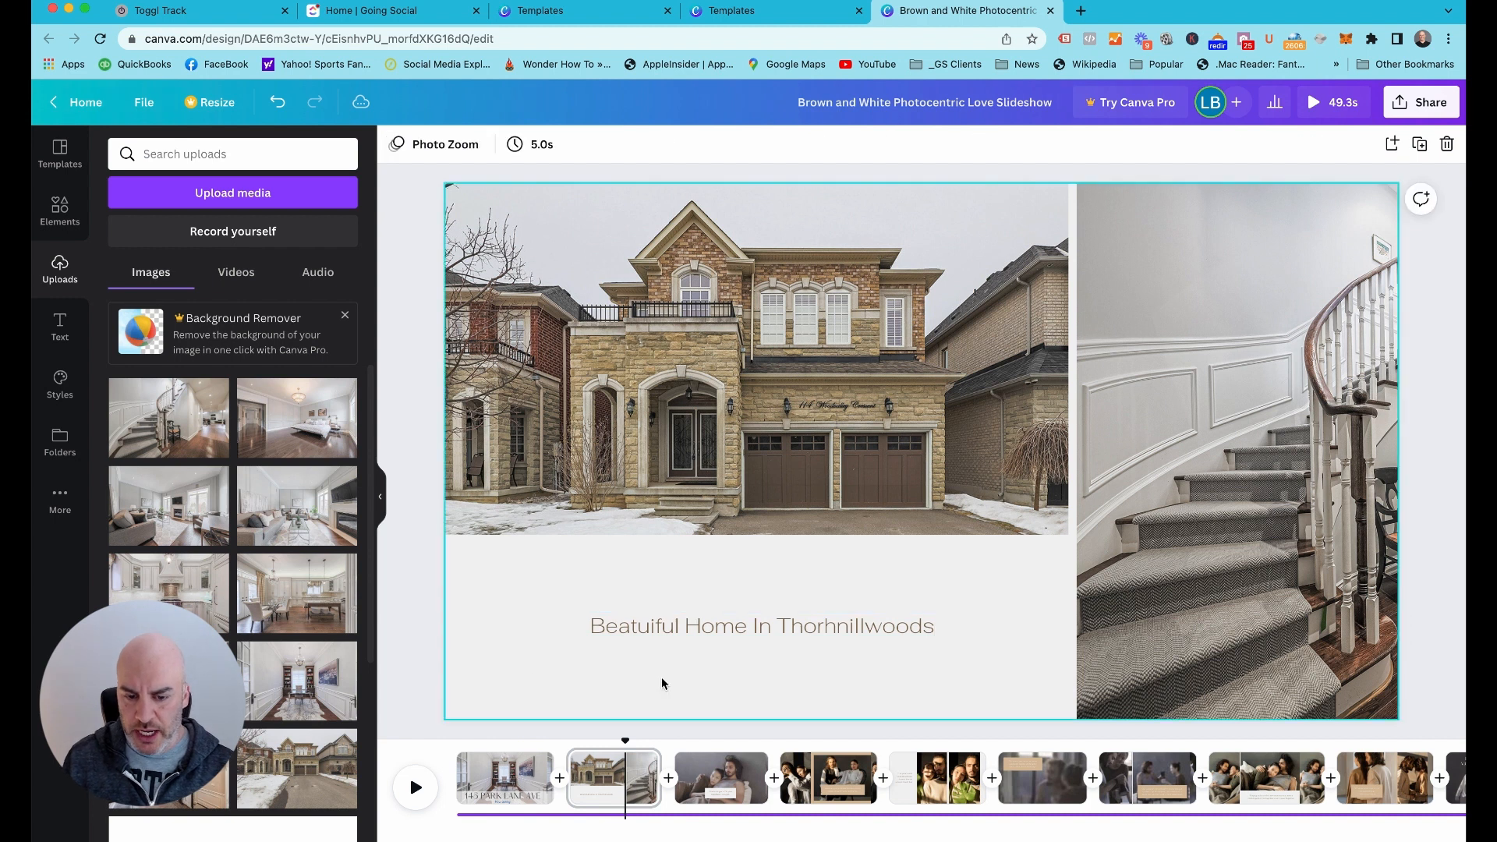
# Correct the misspelled first word of the caption to "Beautiful", keeping the text on one line
pyautogui.click(649, 629)
pyautogui.doubleClick(637, 628)
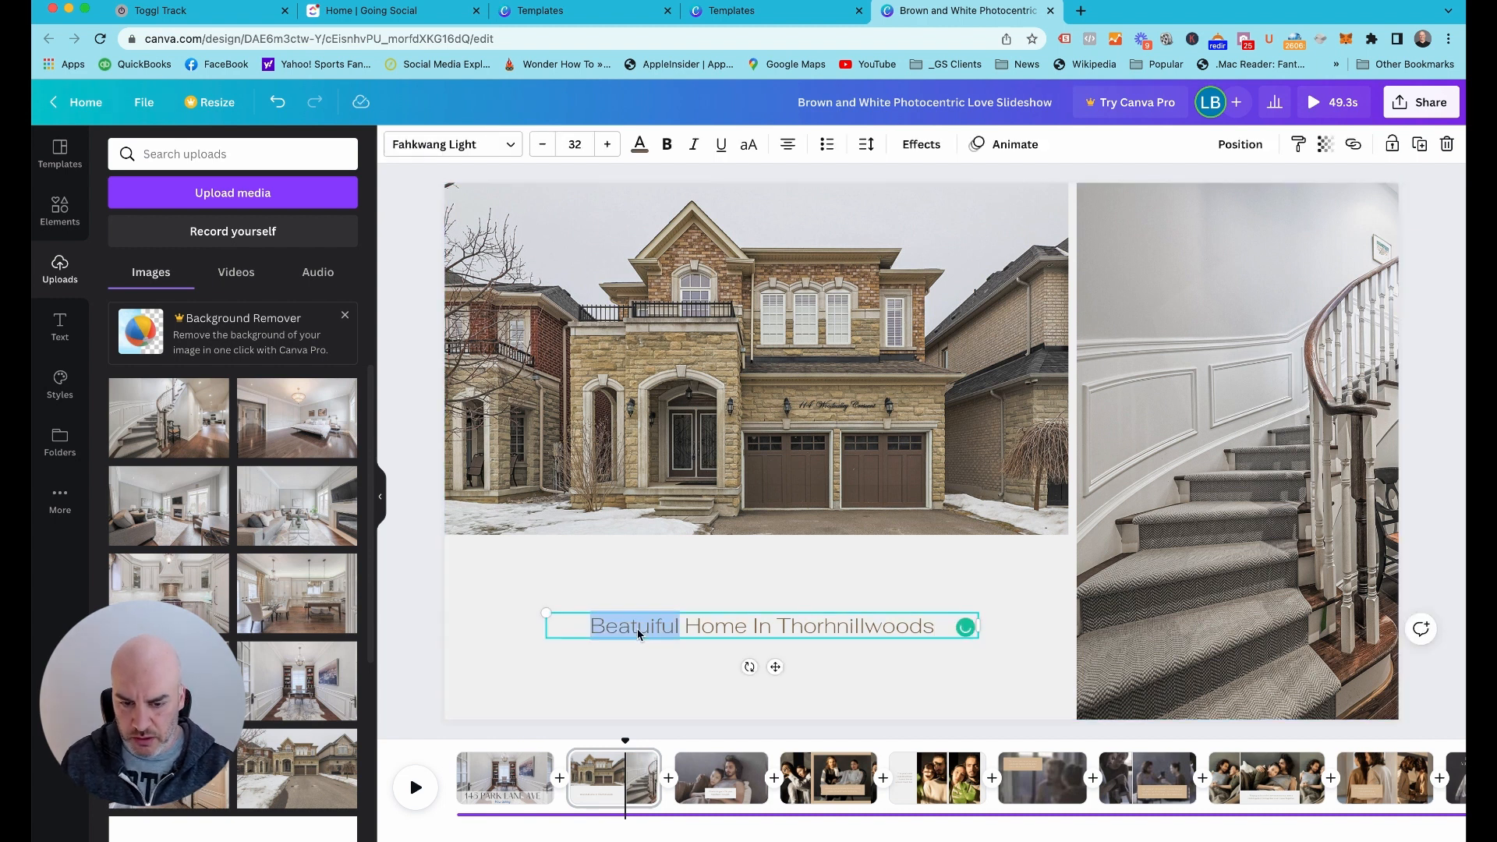
pyautogui.click(632, 628)
pyautogui.write('u')
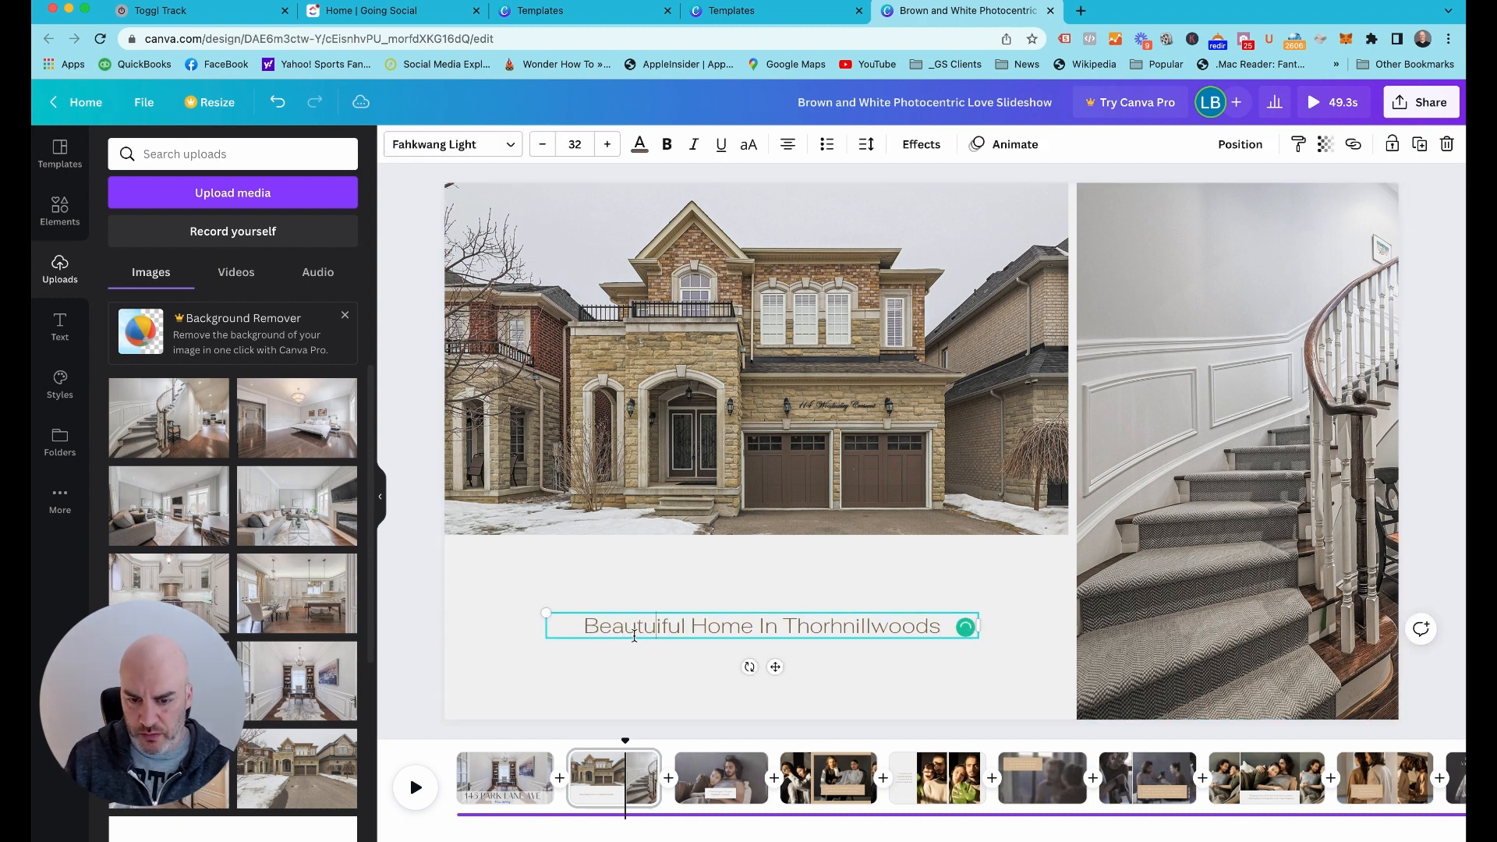
pyautogui.press('BackSpace')
pyautogui.press('Return')
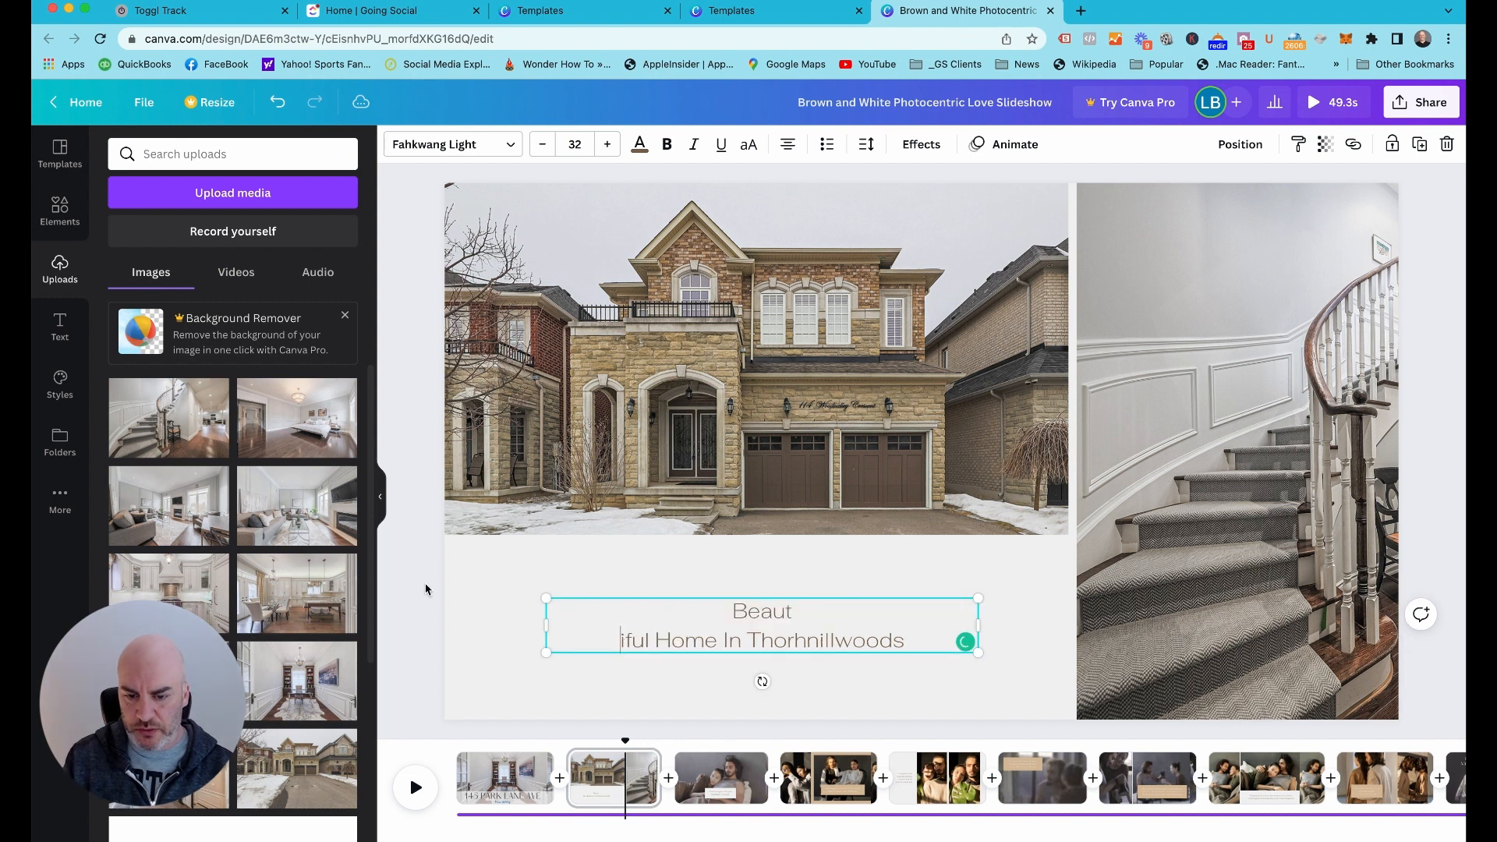
pyautogui.press('BackSpace')
pyautogui.click(398, 583)
# Color the "Beautiful Home" caption with the document's blue and set its font size to 60
pyautogui.click(695, 629)
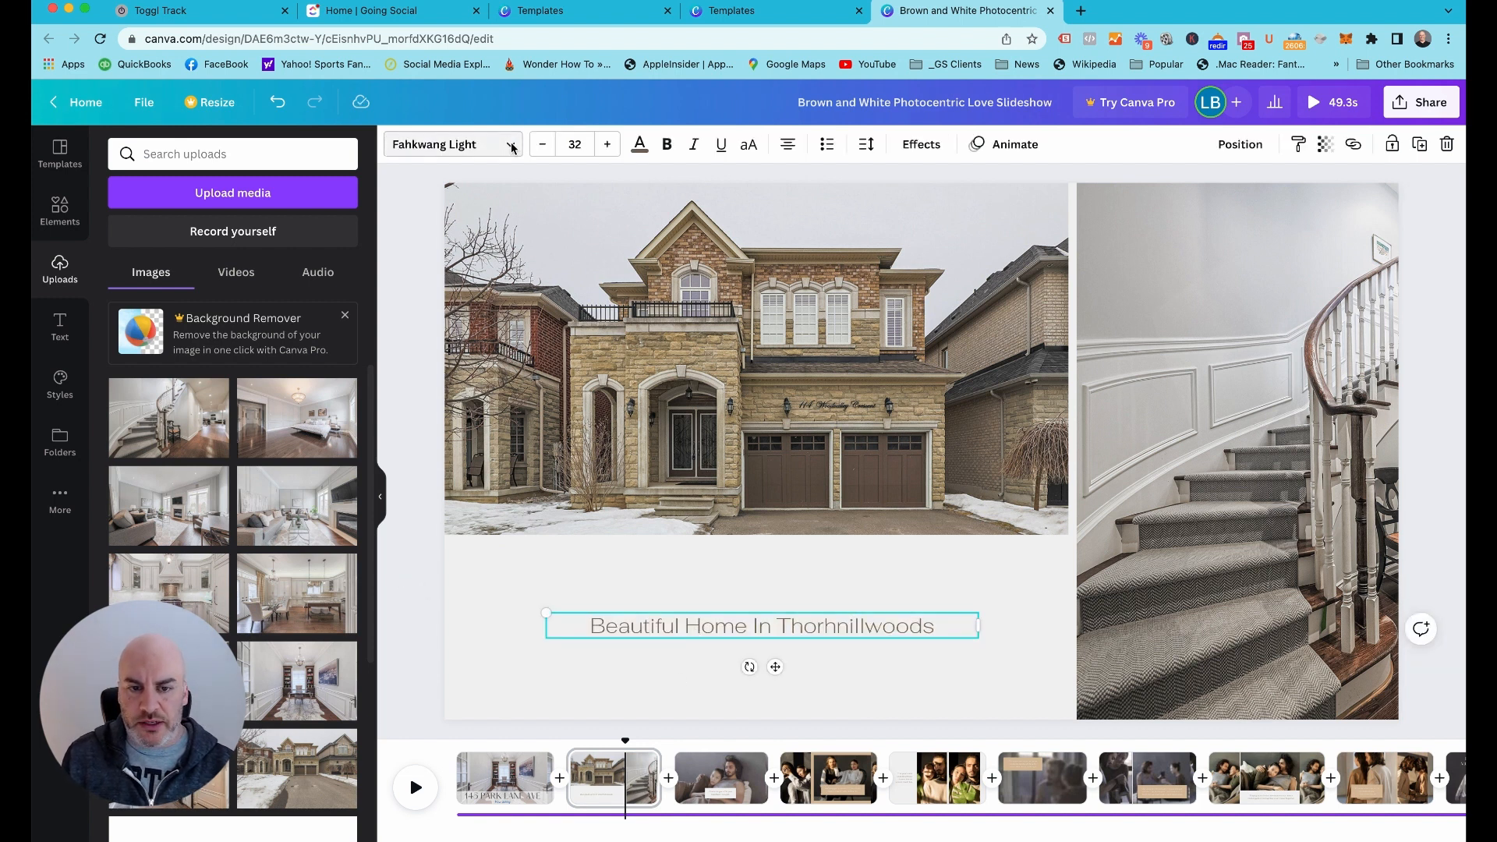
pyautogui.click(640, 144)
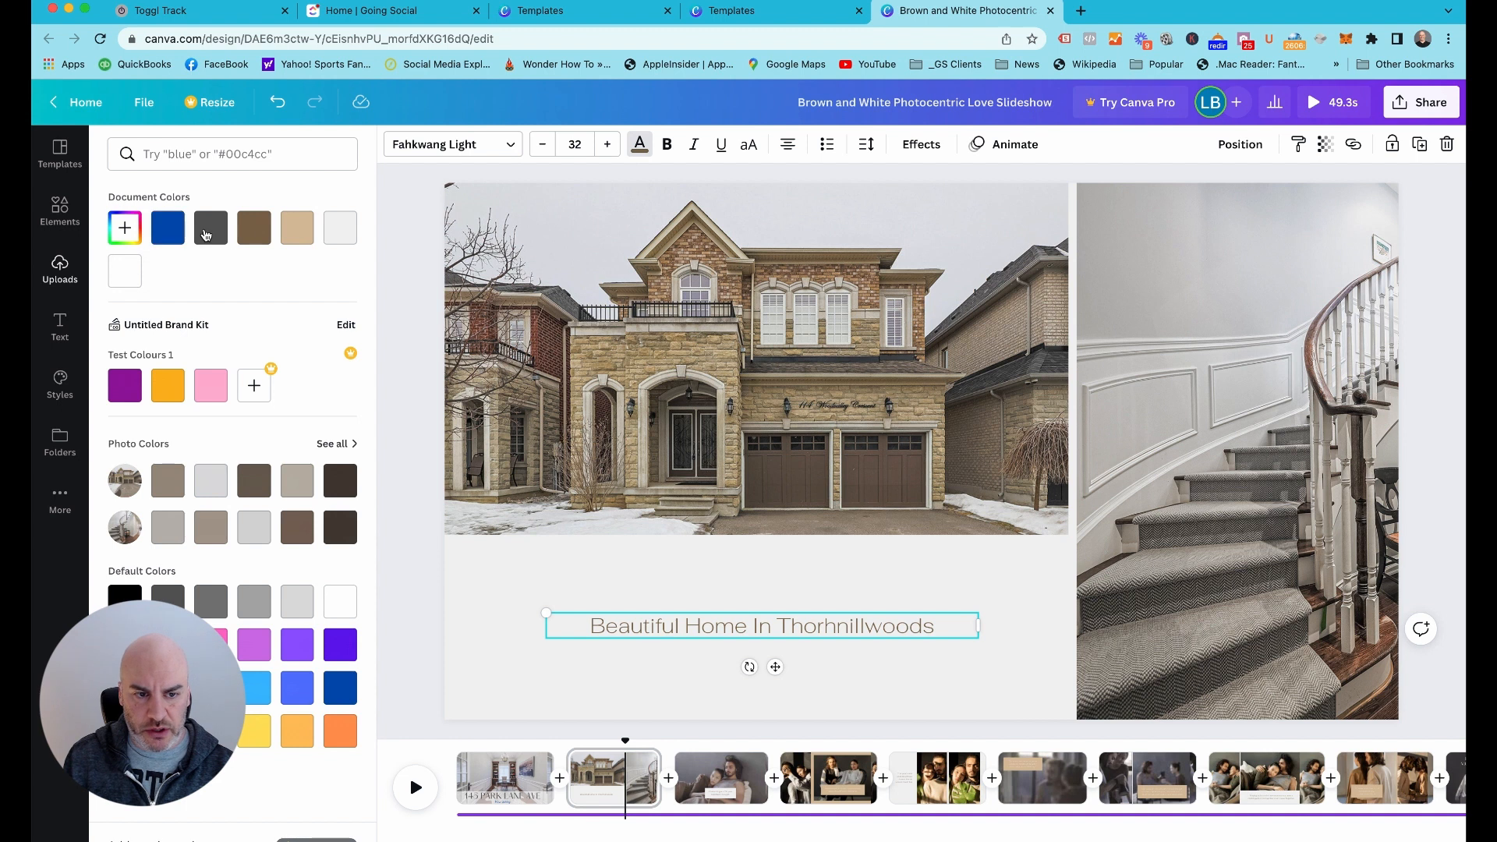
pyautogui.click(168, 227)
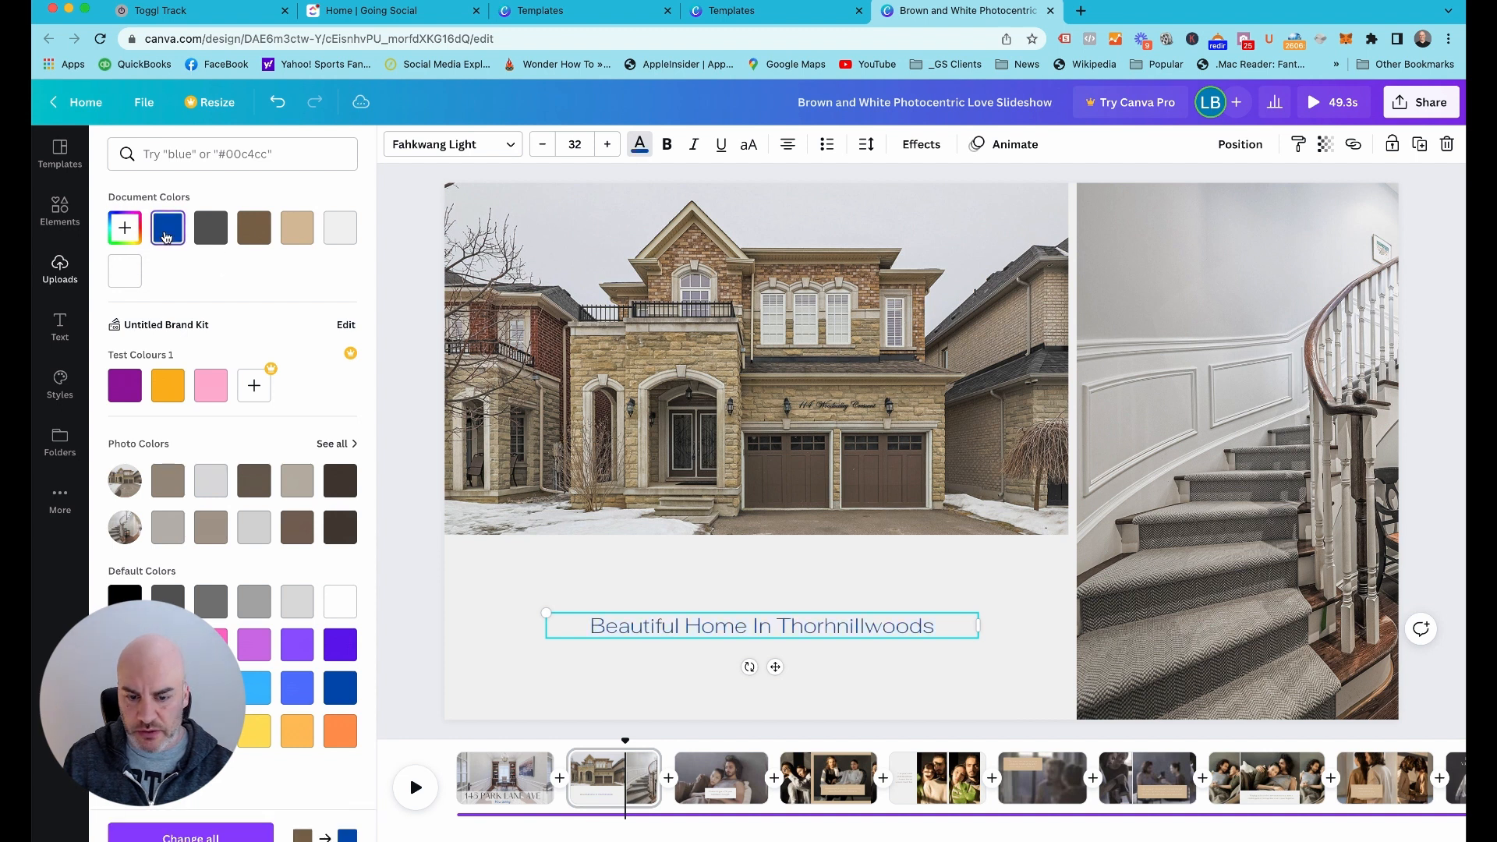
pyautogui.click(586, 145)
pyautogui.press('Return')
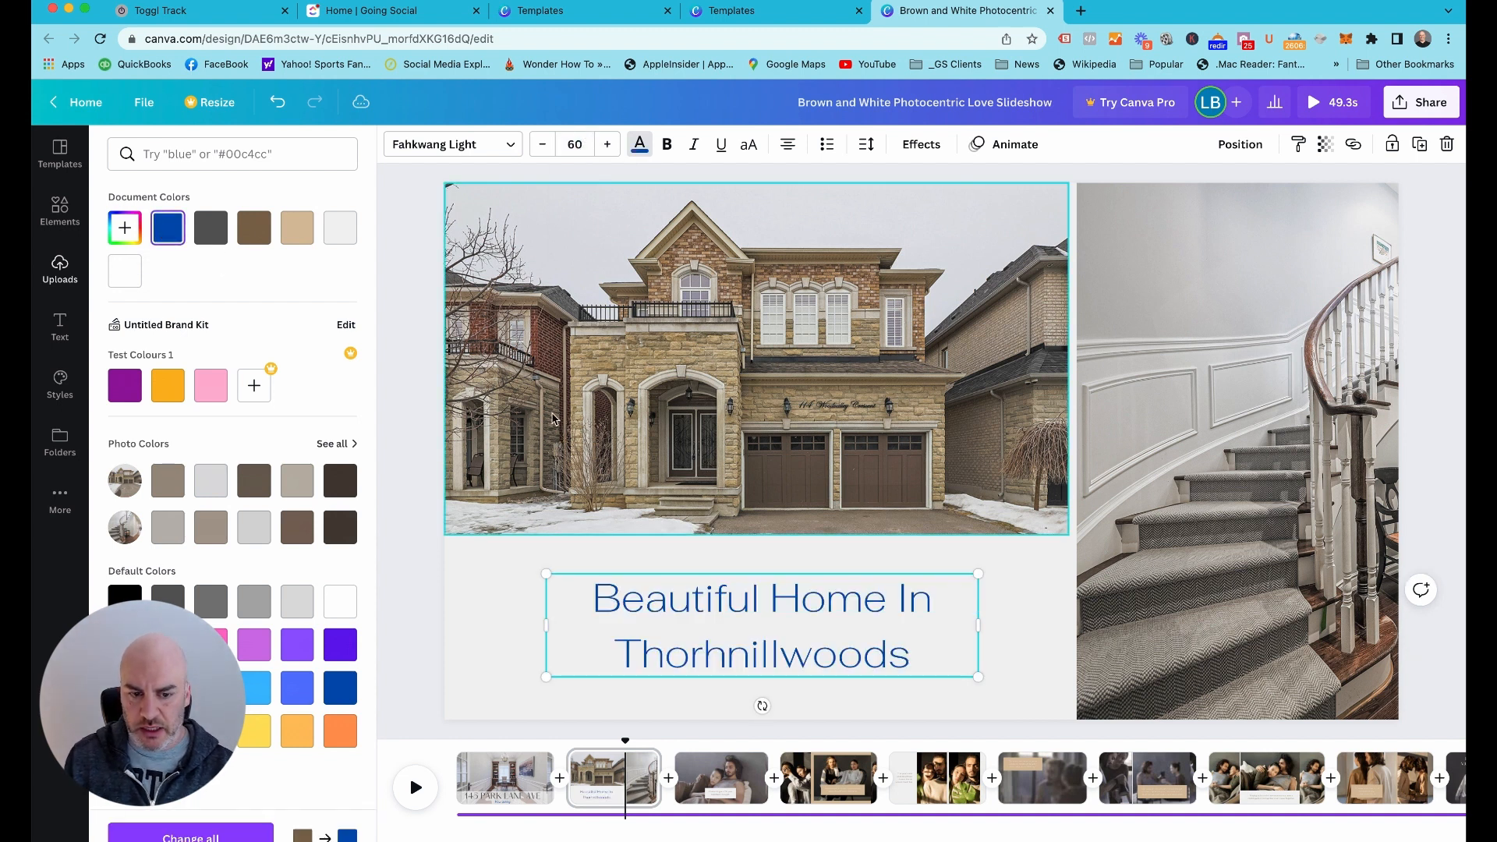
# Remove the line break inside "Beautiful" so the caption below the house photo reads on one line
pyautogui.doubleClick(715, 663)
pyautogui.moveTo(711, 656); pyautogui.dragTo(735, 652)
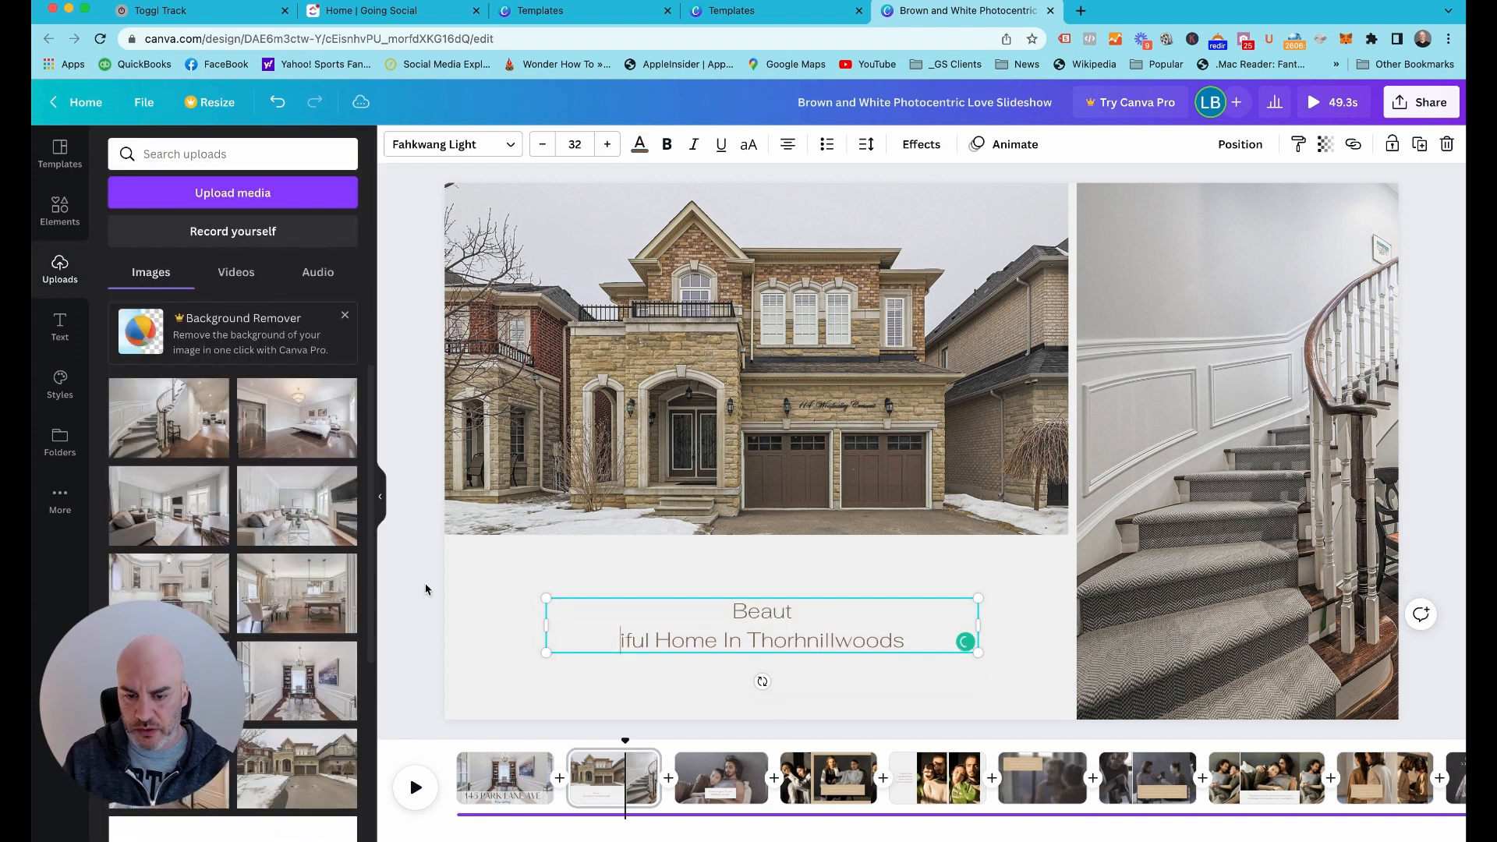
pyautogui.press('BackSpace')
pyautogui.click(401, 602)
# Apply the document's blue to the caption below the house photo and set its font size to 60
pyautogui.click(694, 629)
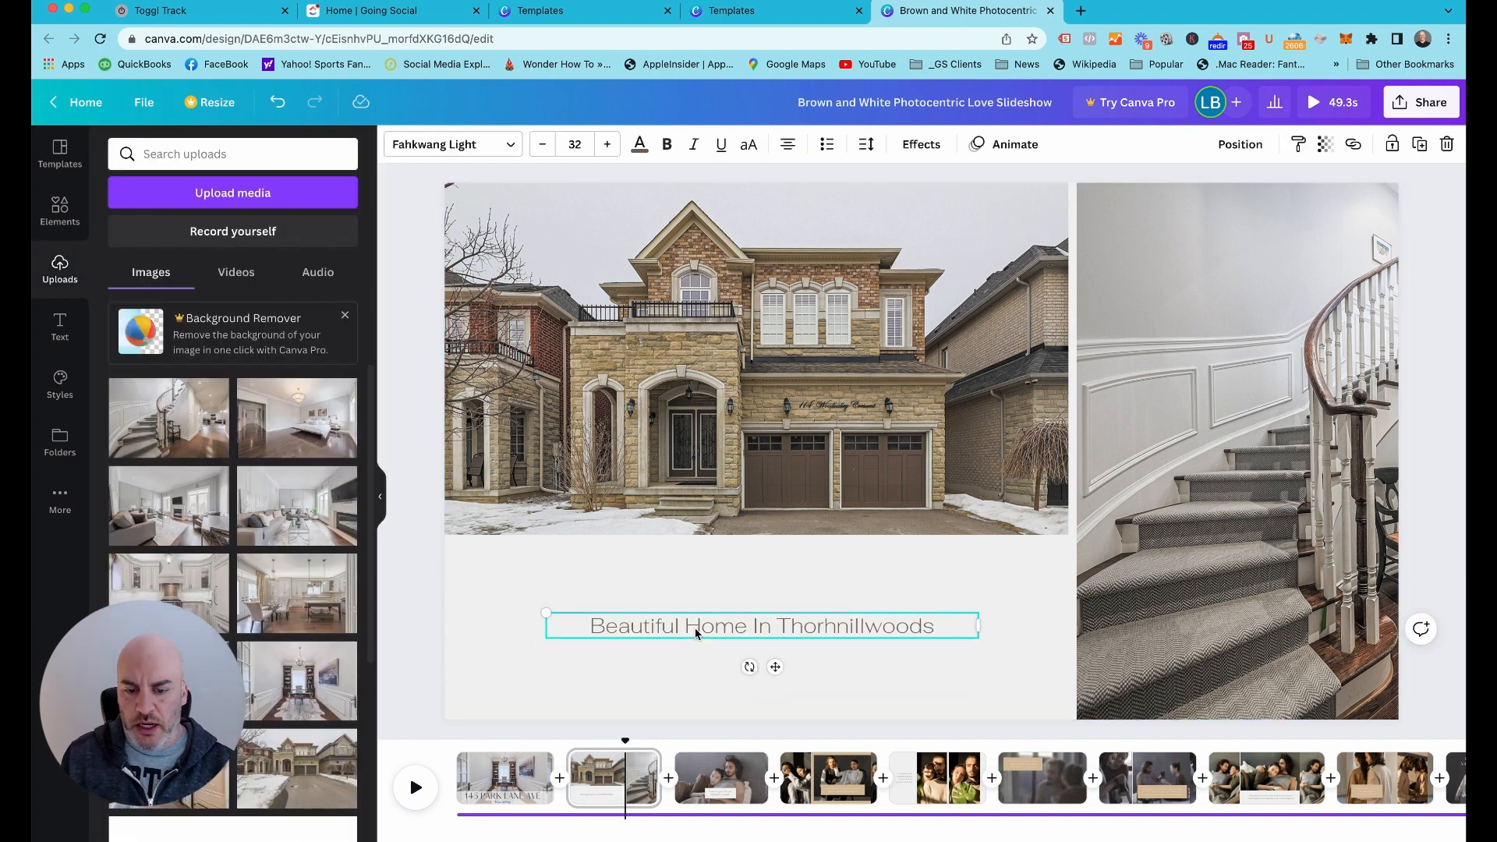
pyautogui.click(639, 145)
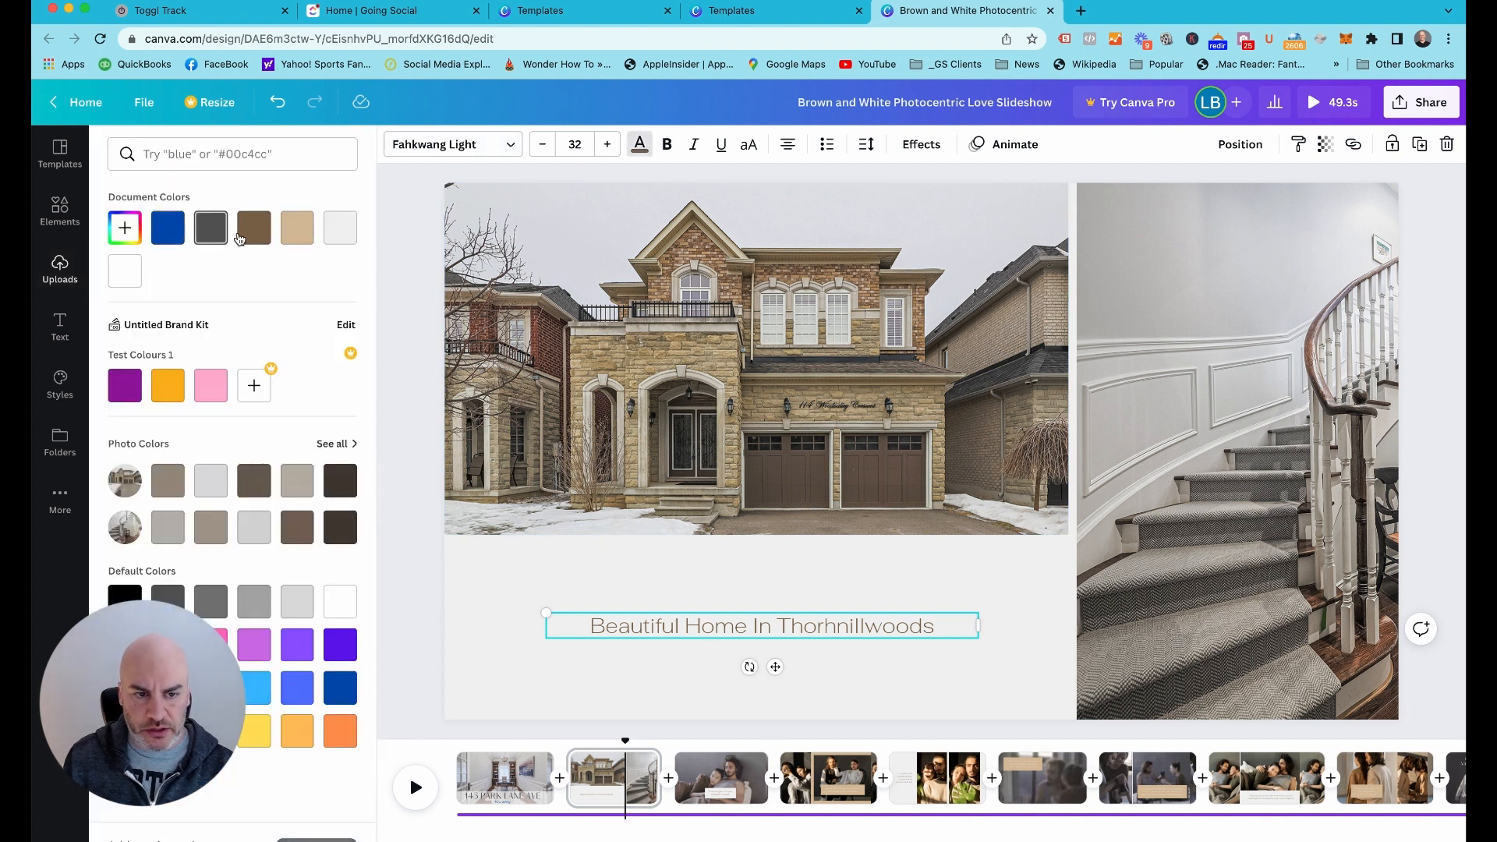
pyautogui.click(168, 227)
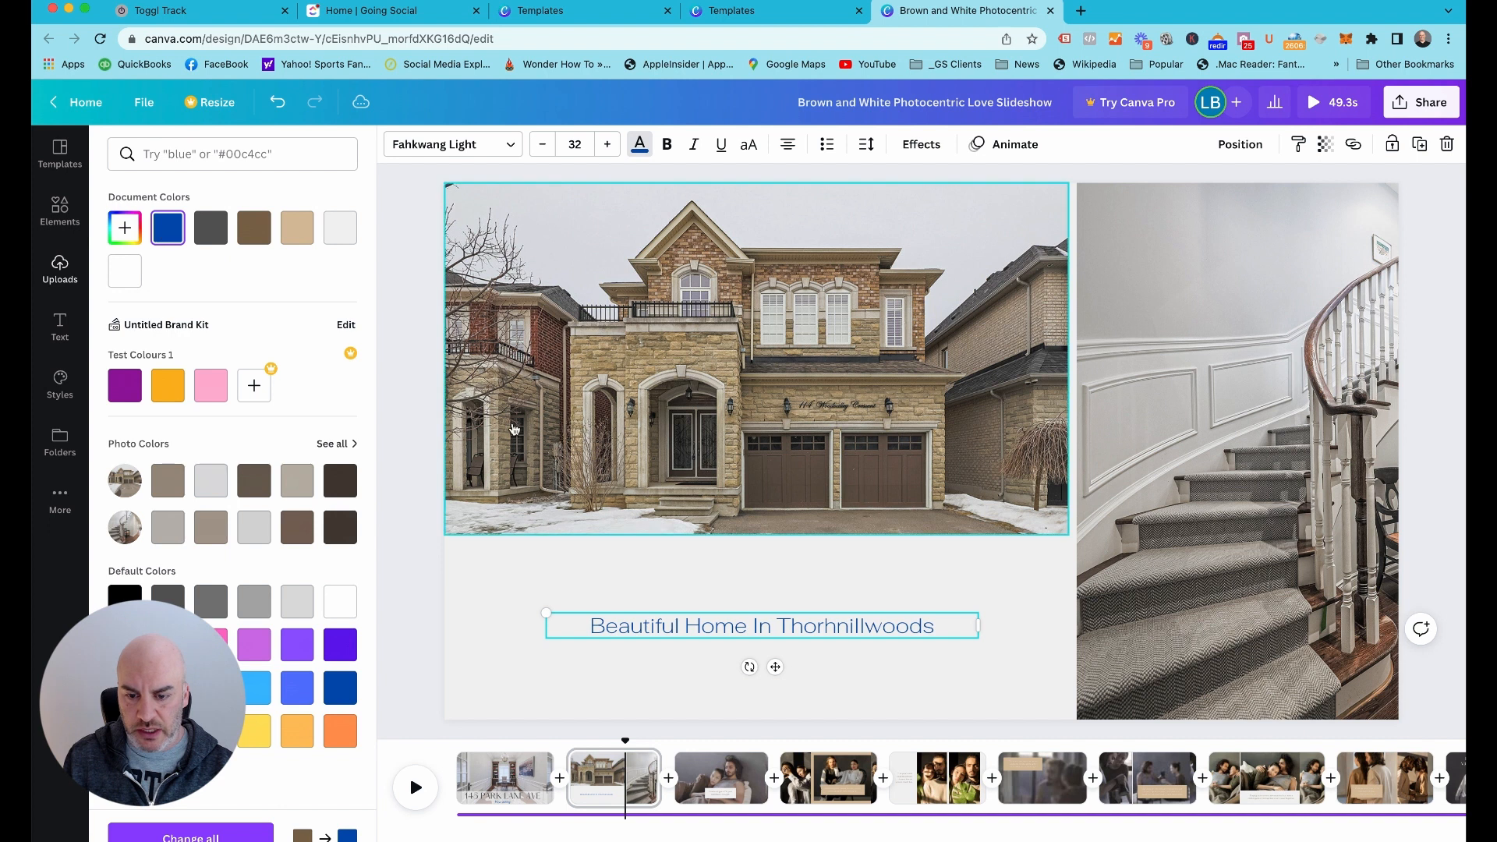
pyautogui.click(581, 145)
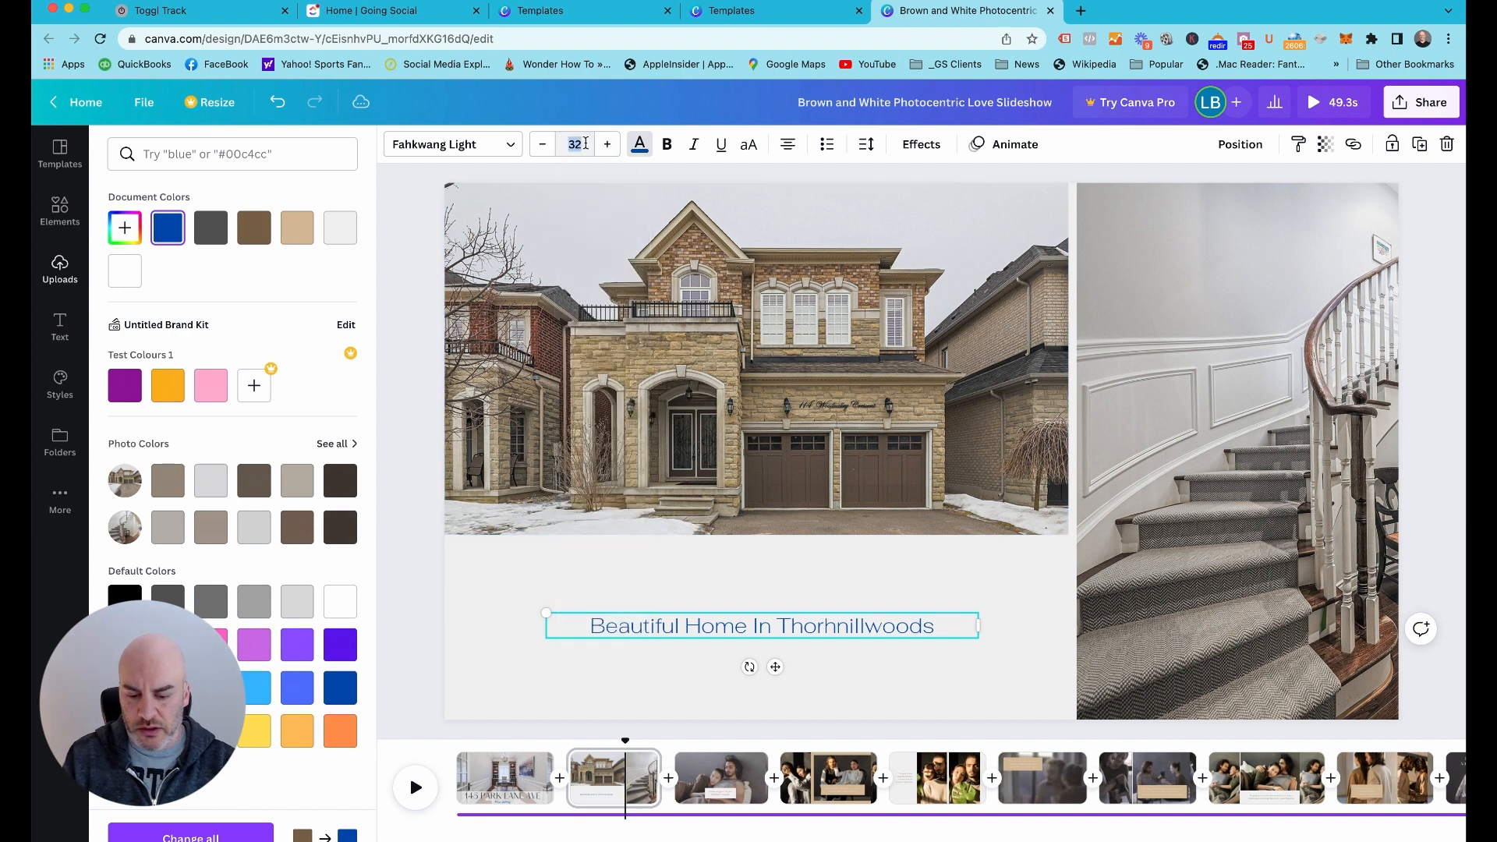
pyautogui.write('60')
pyautogui.press('Return')
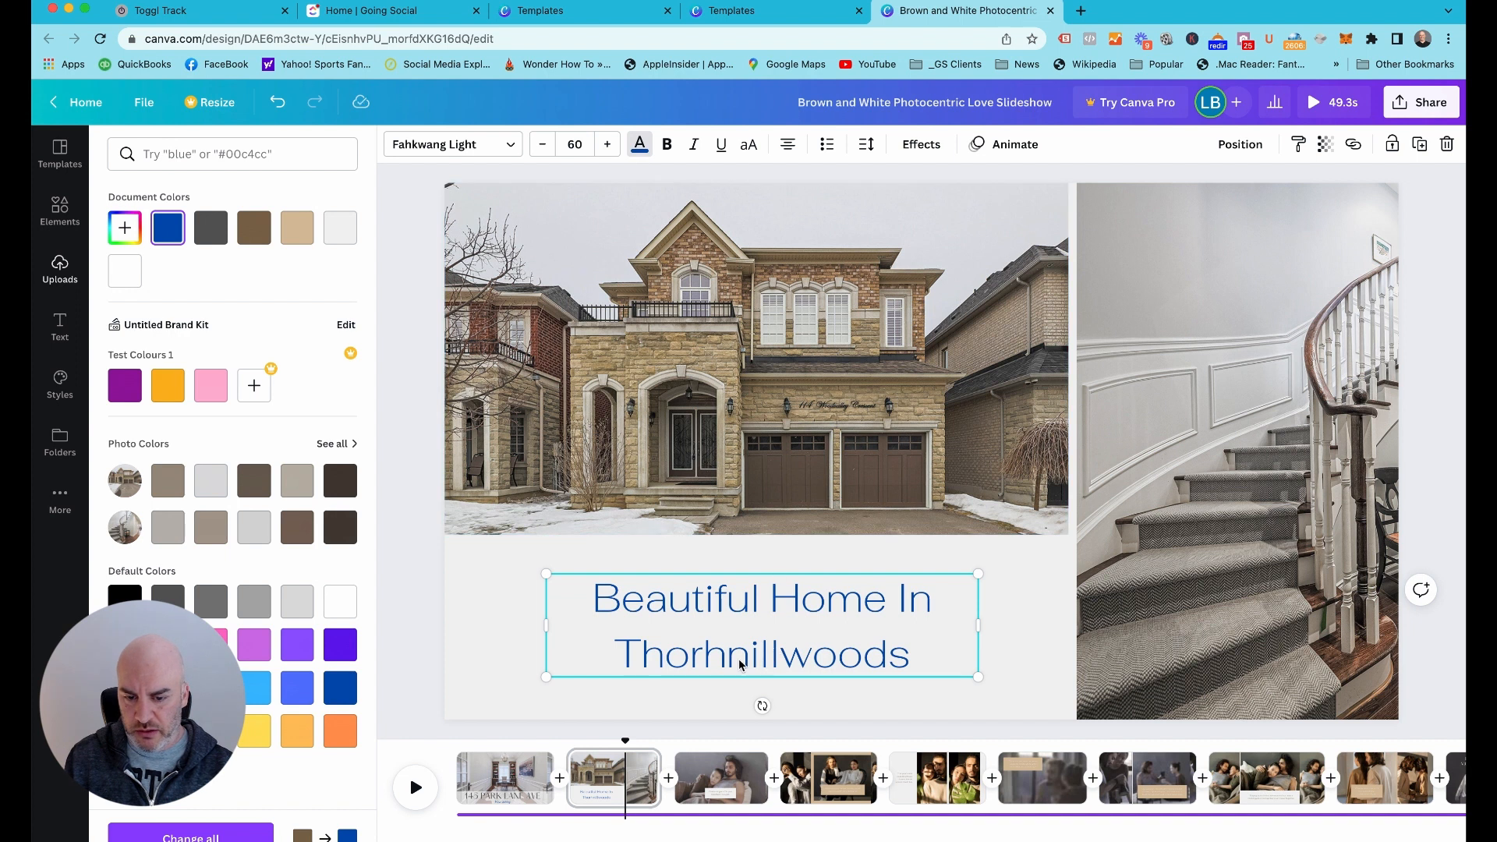
# Correct the misspelled place name in the blue caption to "Thornhillwoods"
pyautogui.doubleClick(715, 664)
pyautogui.click(713, 661)
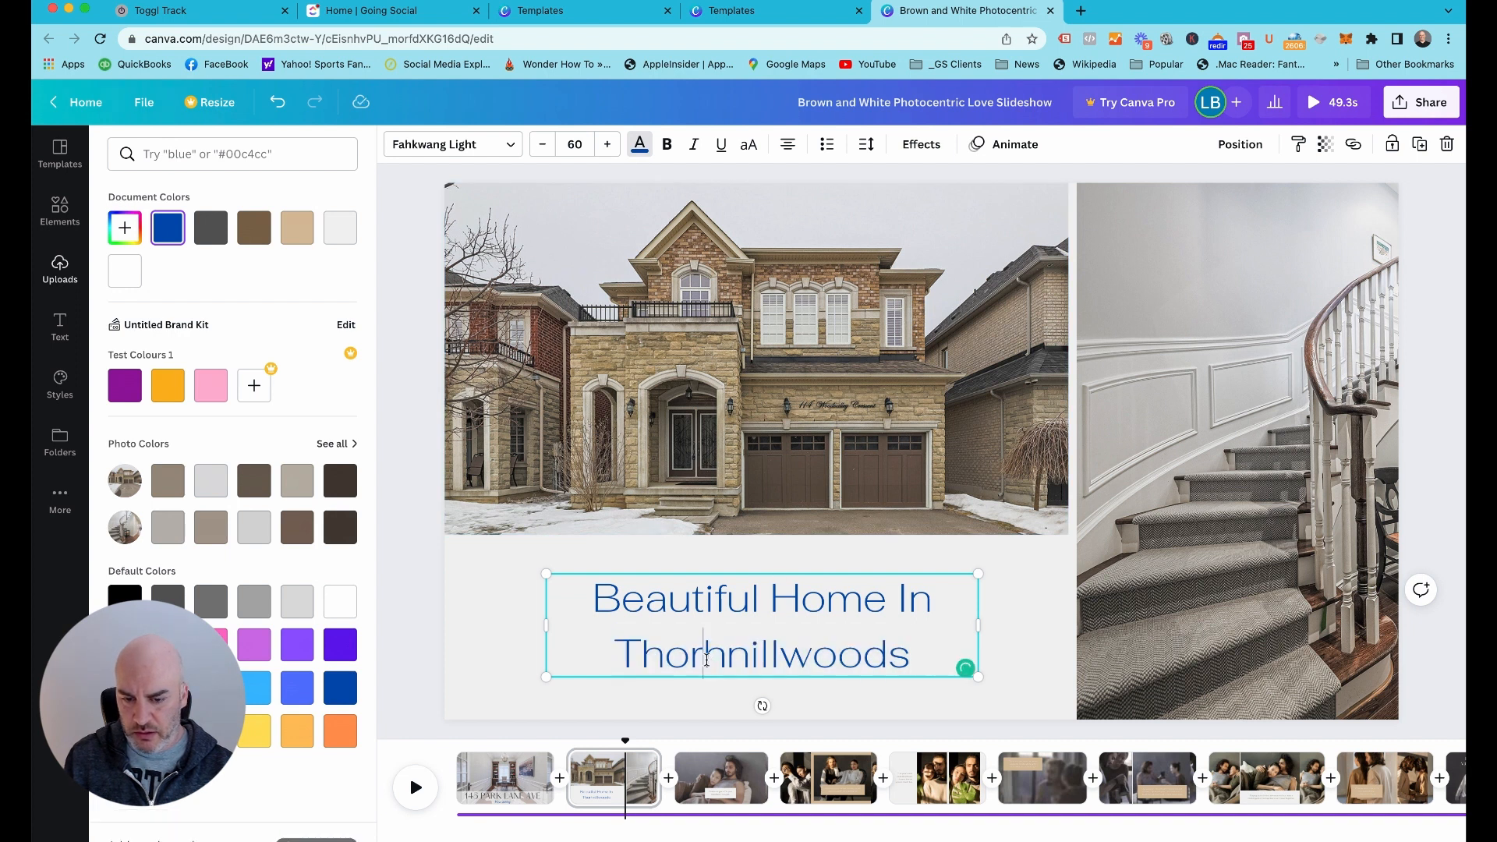
pyautogui.moveTo(714, 659); pyautogui.dragTo(735, 660)
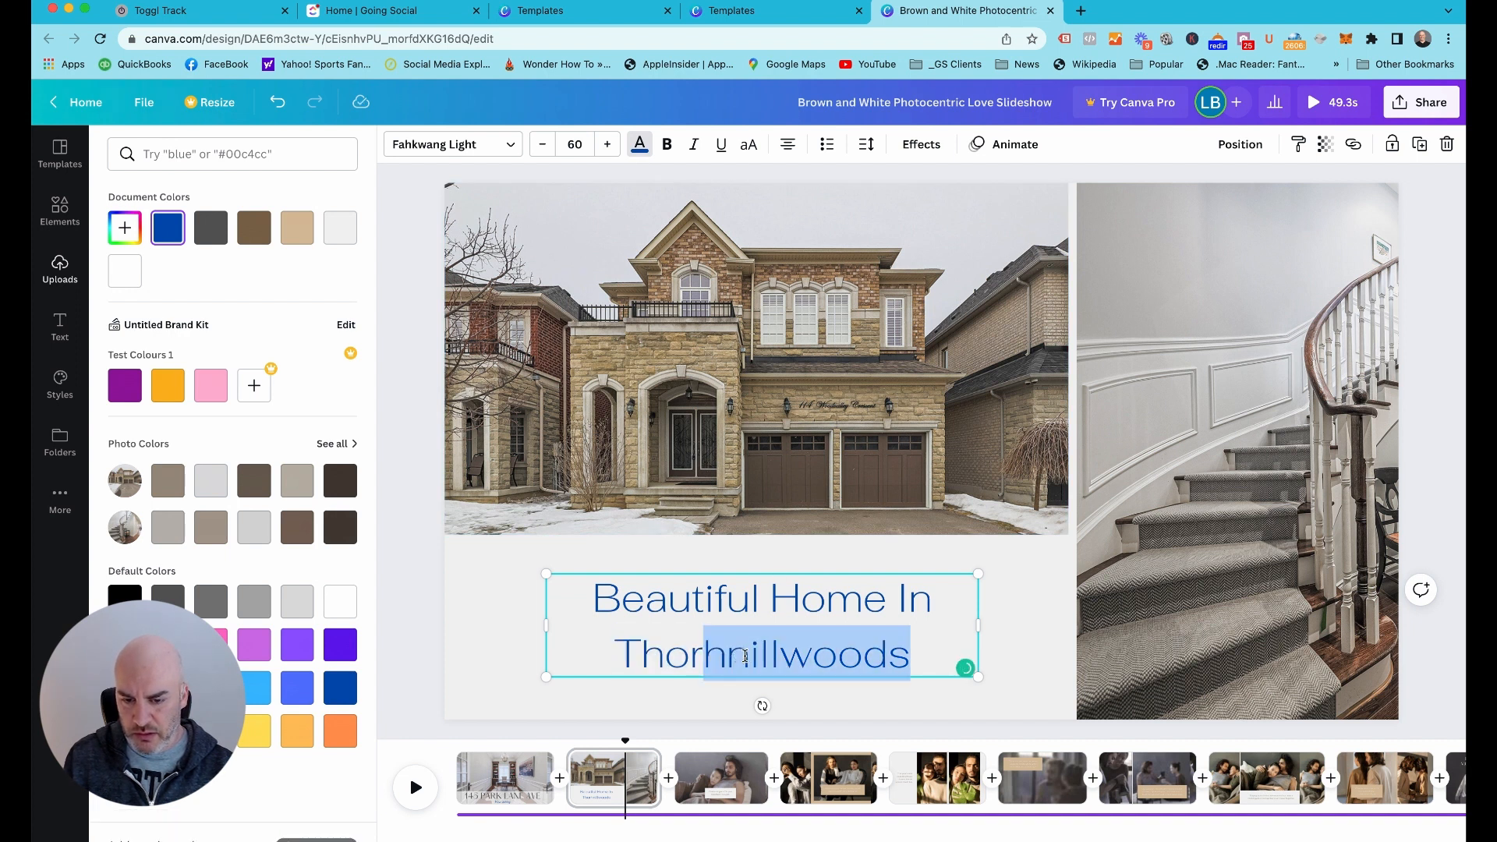
pyautogui.click(744, 656)
pyautogui.press('BackSpace')
pyautogui.press('BackSpace')
pyautogui.write('n')
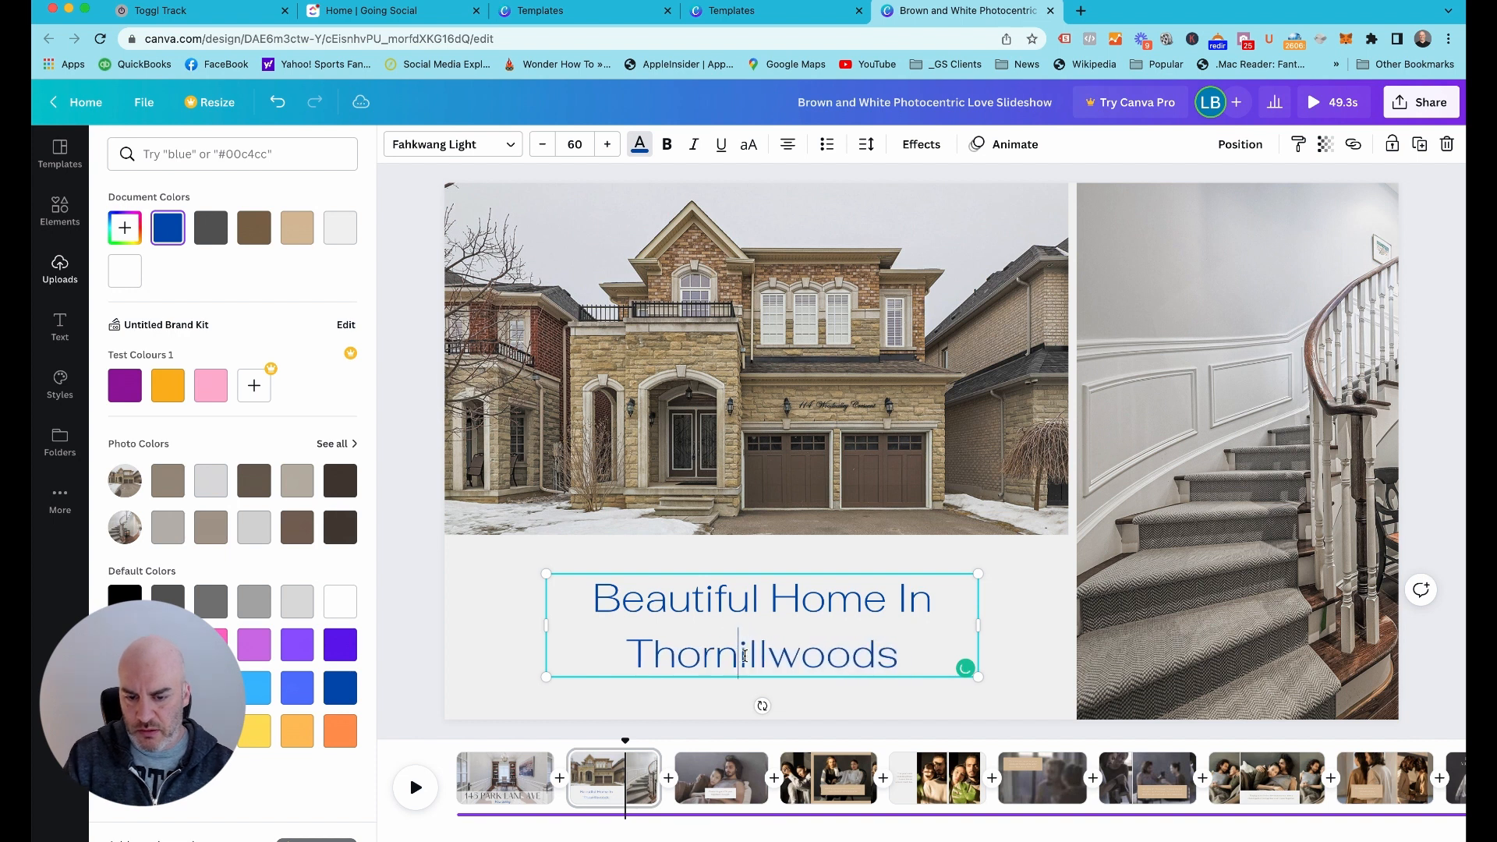
pyautogui.write('h')
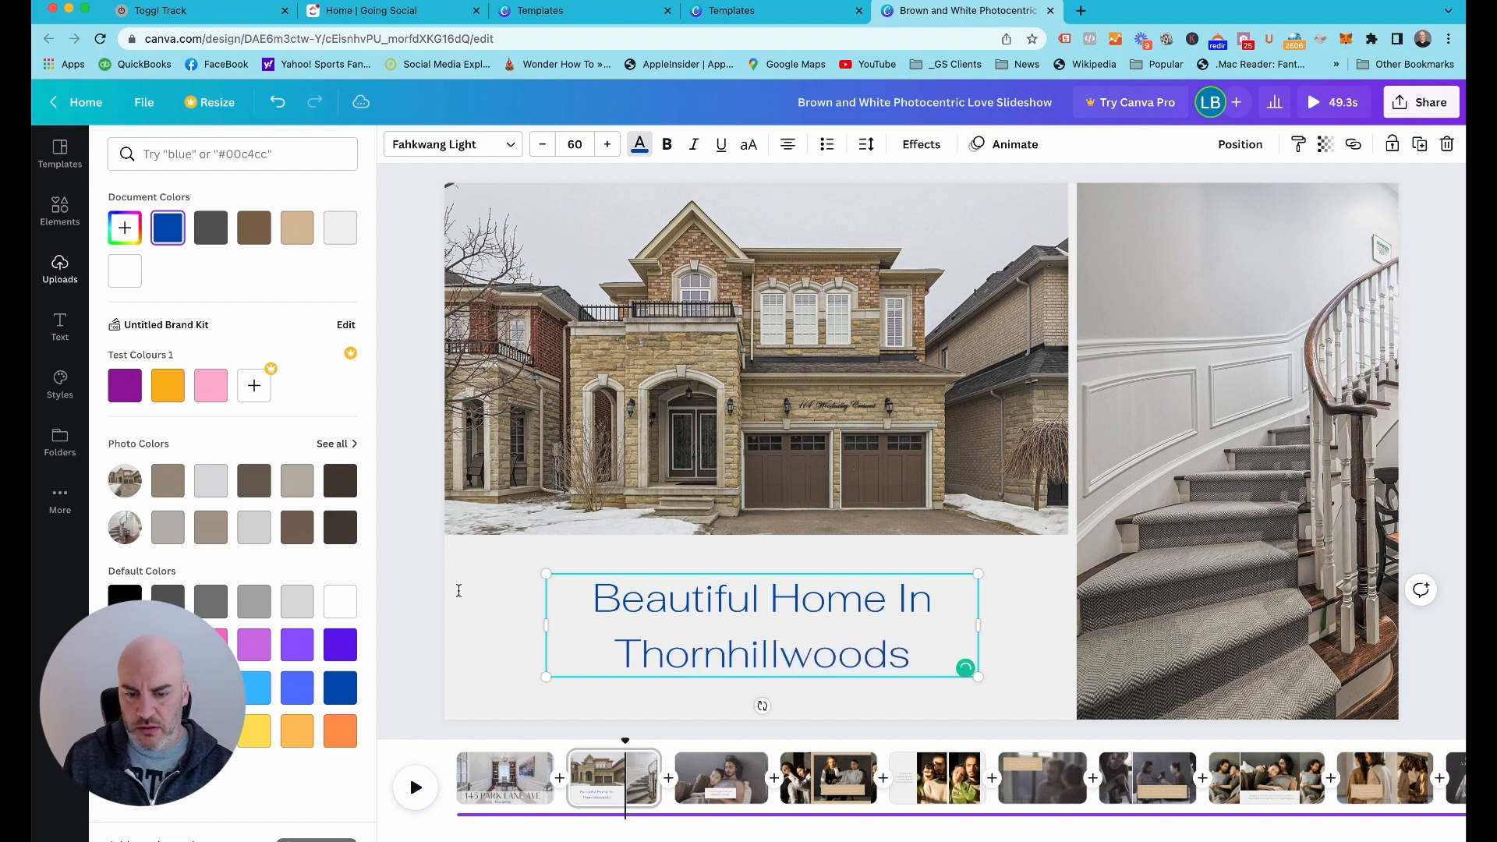
pyautogui.click(422, 591)
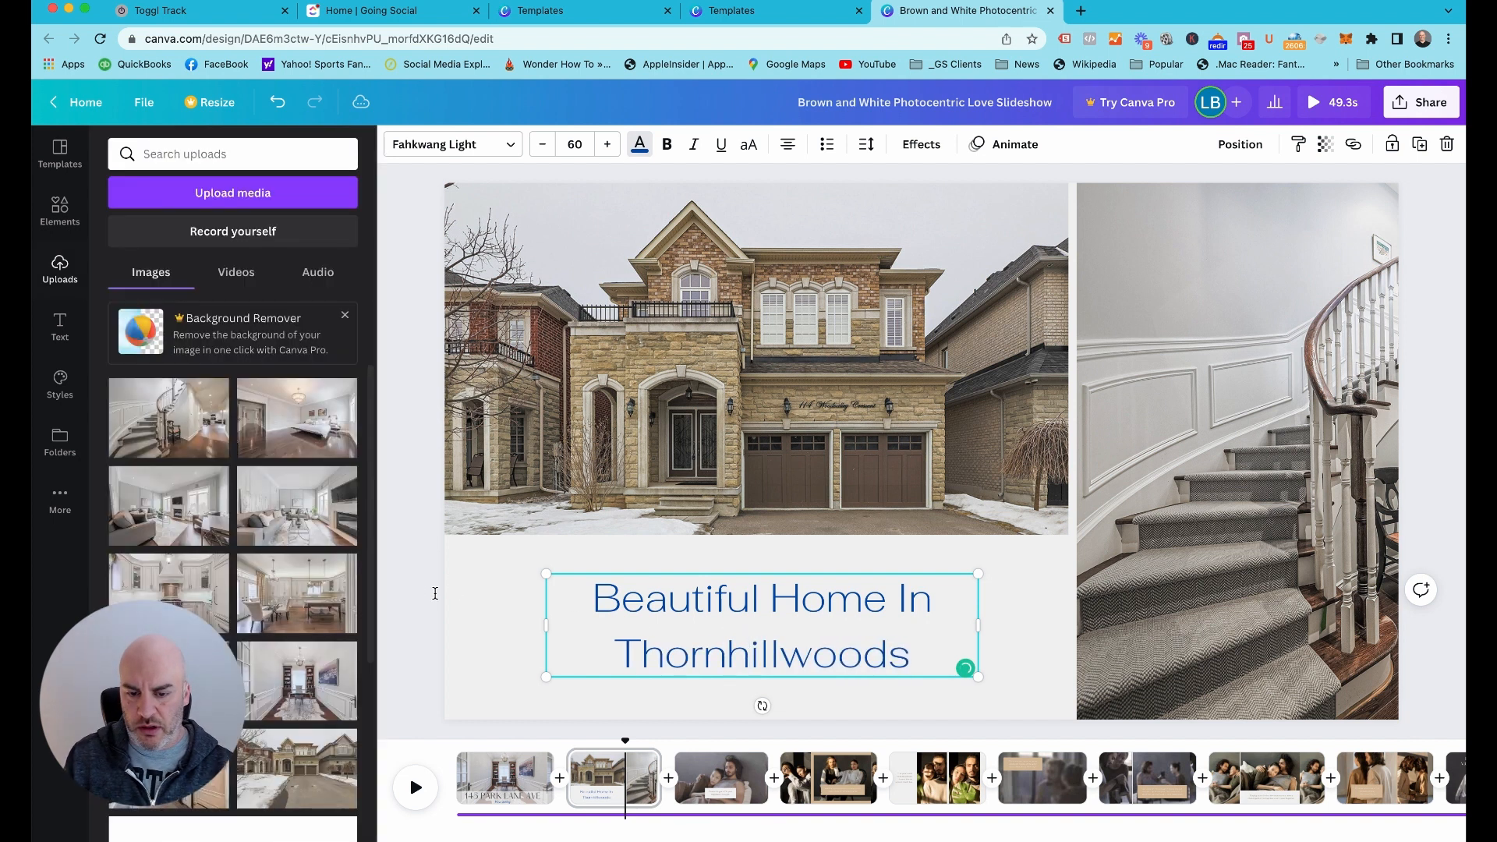
# Reduce the "Beautiful Home In Thornhillwoods" caption to font size 50
pyautogui.click(572, 144)
pyautogui.write('50')
pyautogui.press('Return')
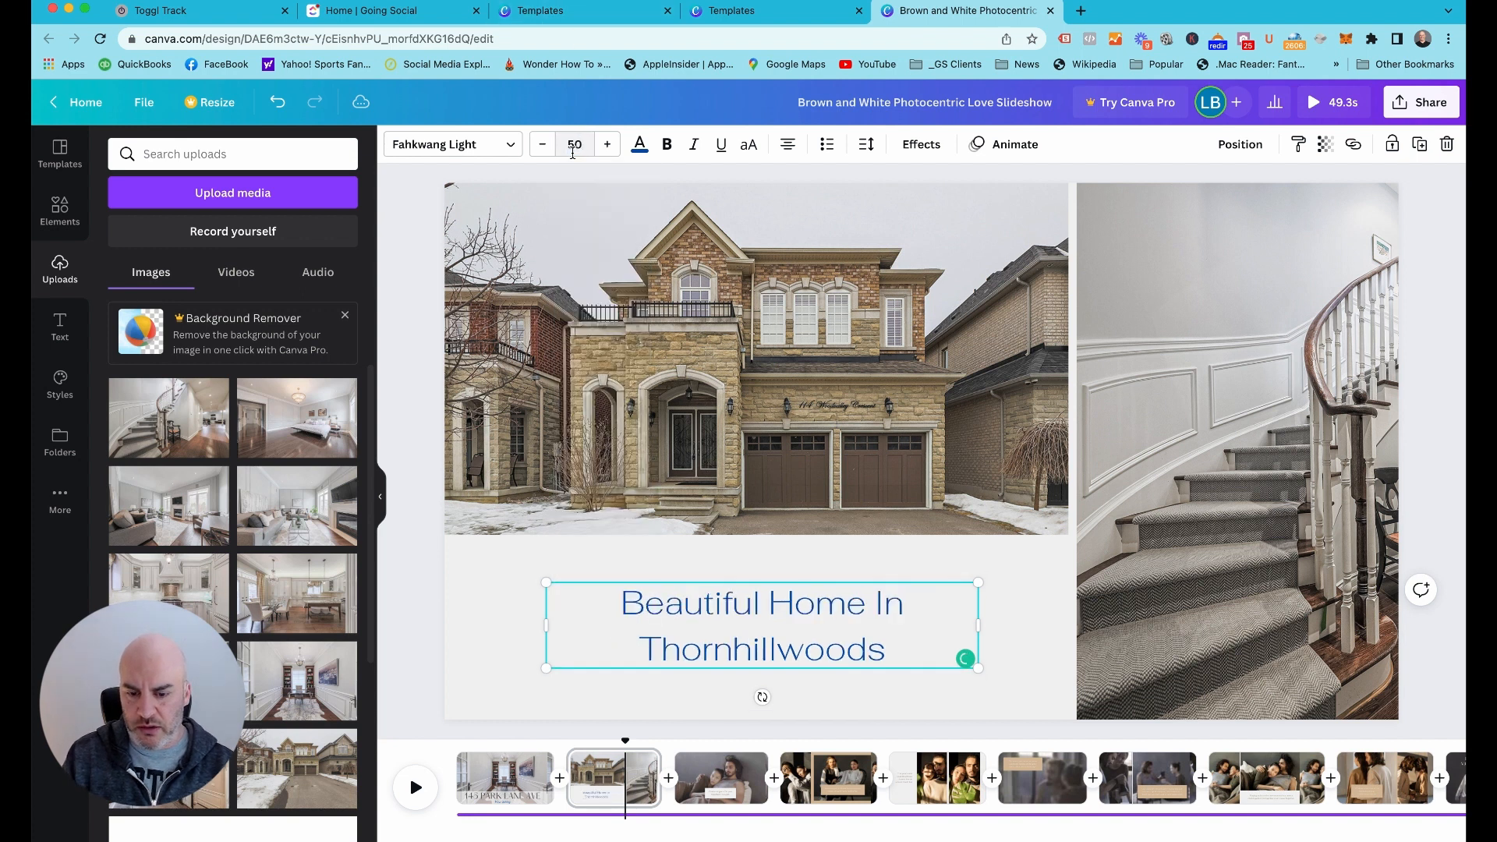
pyautogui.click(411, 276)
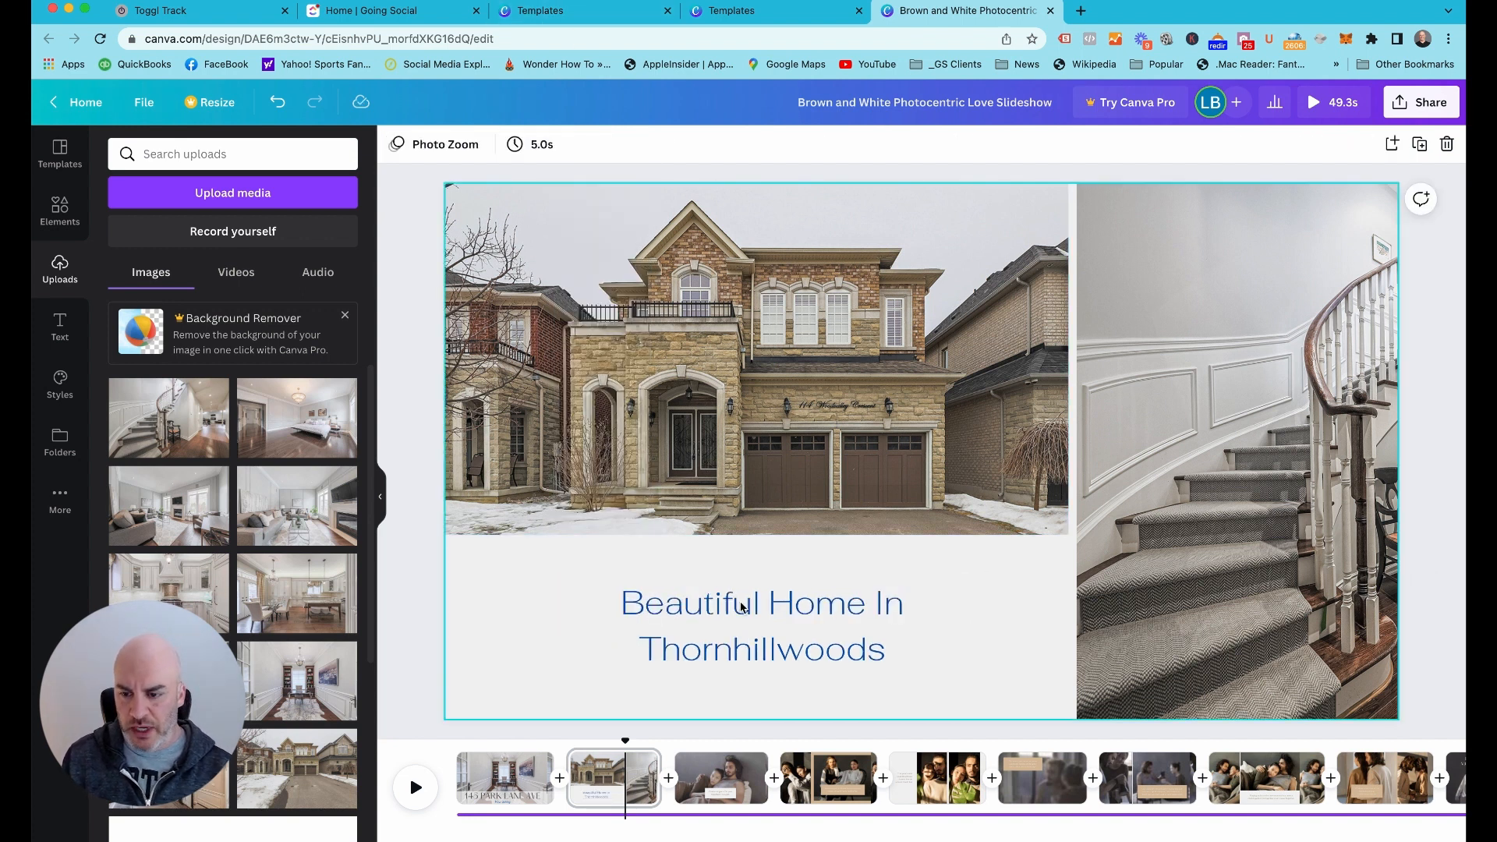
# Replace the couple photo on page 3 with the uploaded photo of the kitchen with glass dining table and island
pyautogui.click(703, 783)
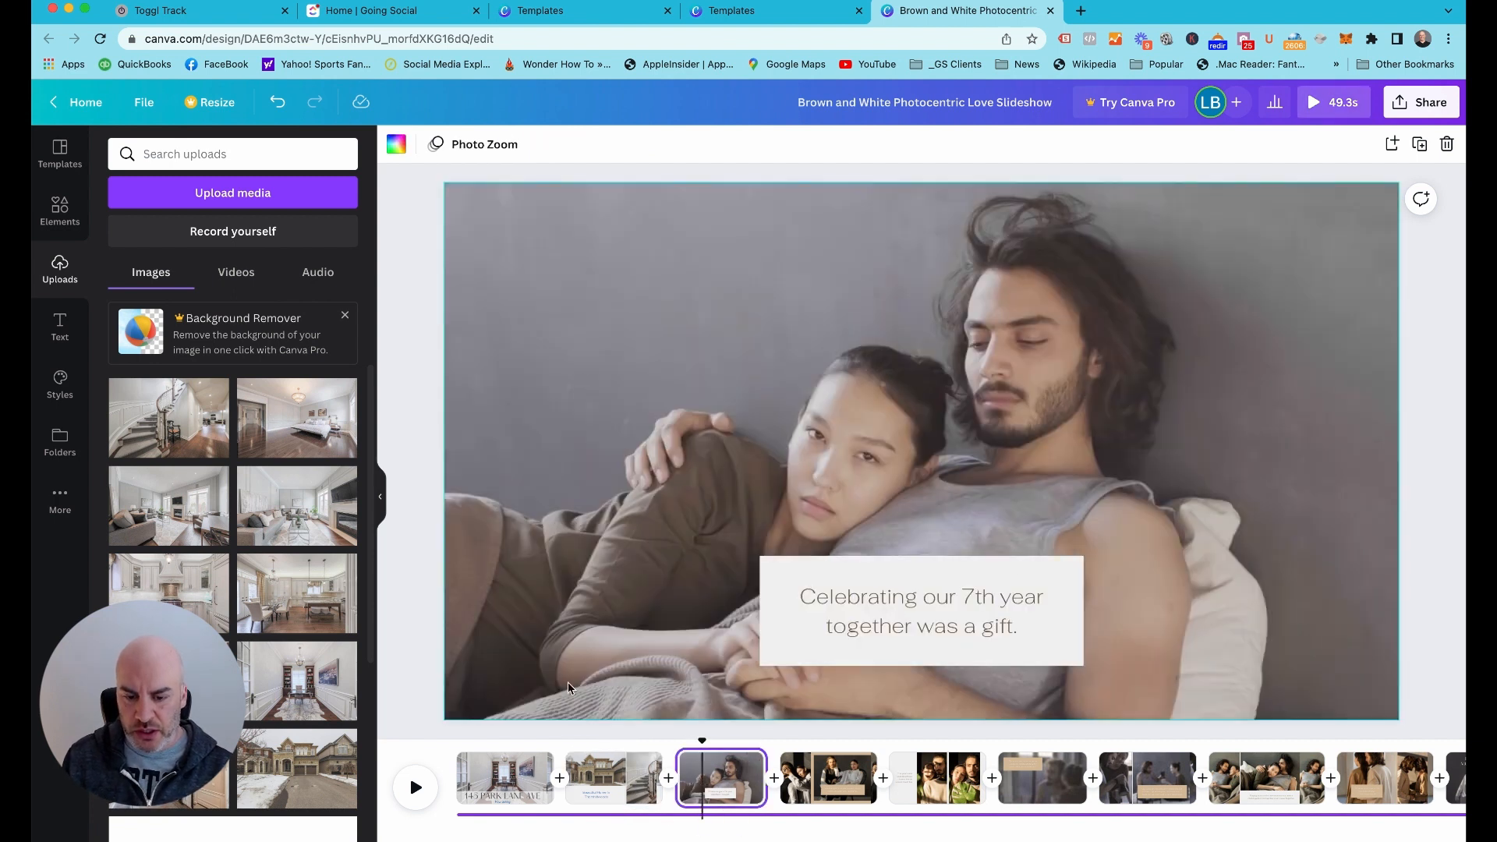
pyautogui.scroll(-2, 307, 517)
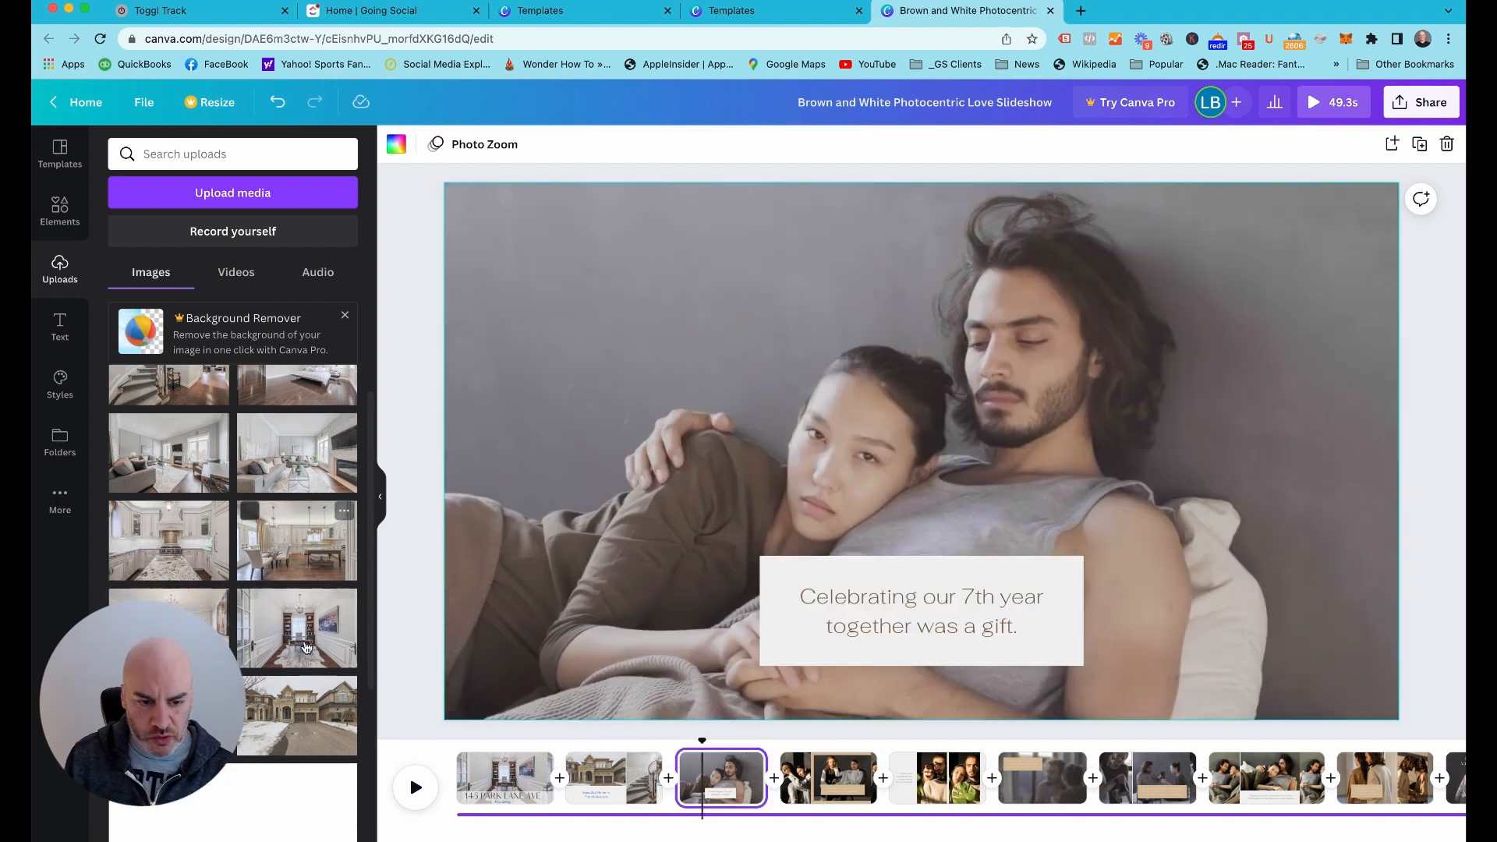
pyautogui.scroll(-2, 262, 653)
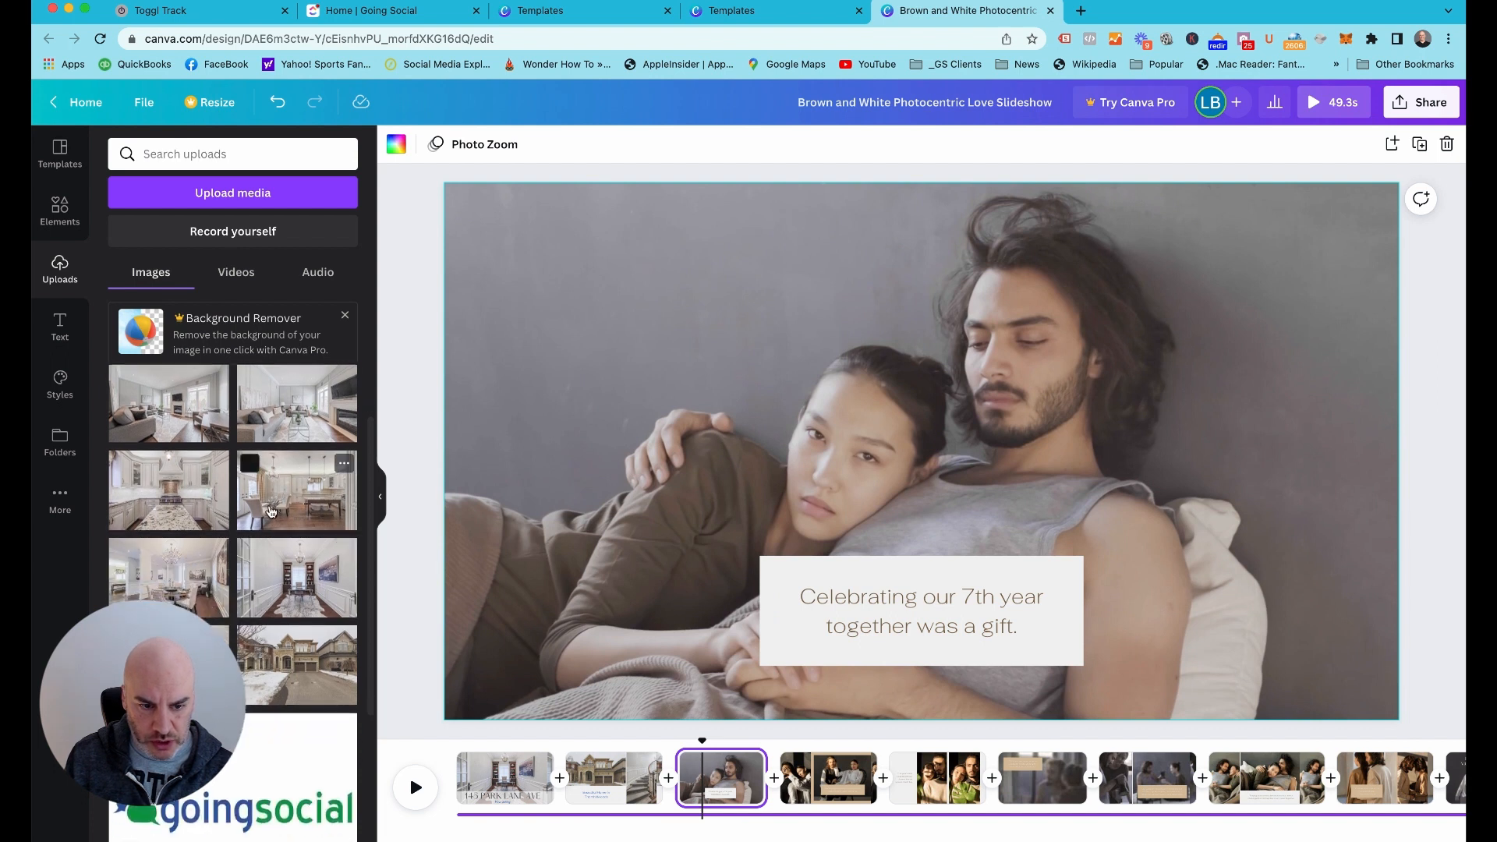
pyautogui.moveTo(287, 512); pyautogui.dragTo(460, 468)
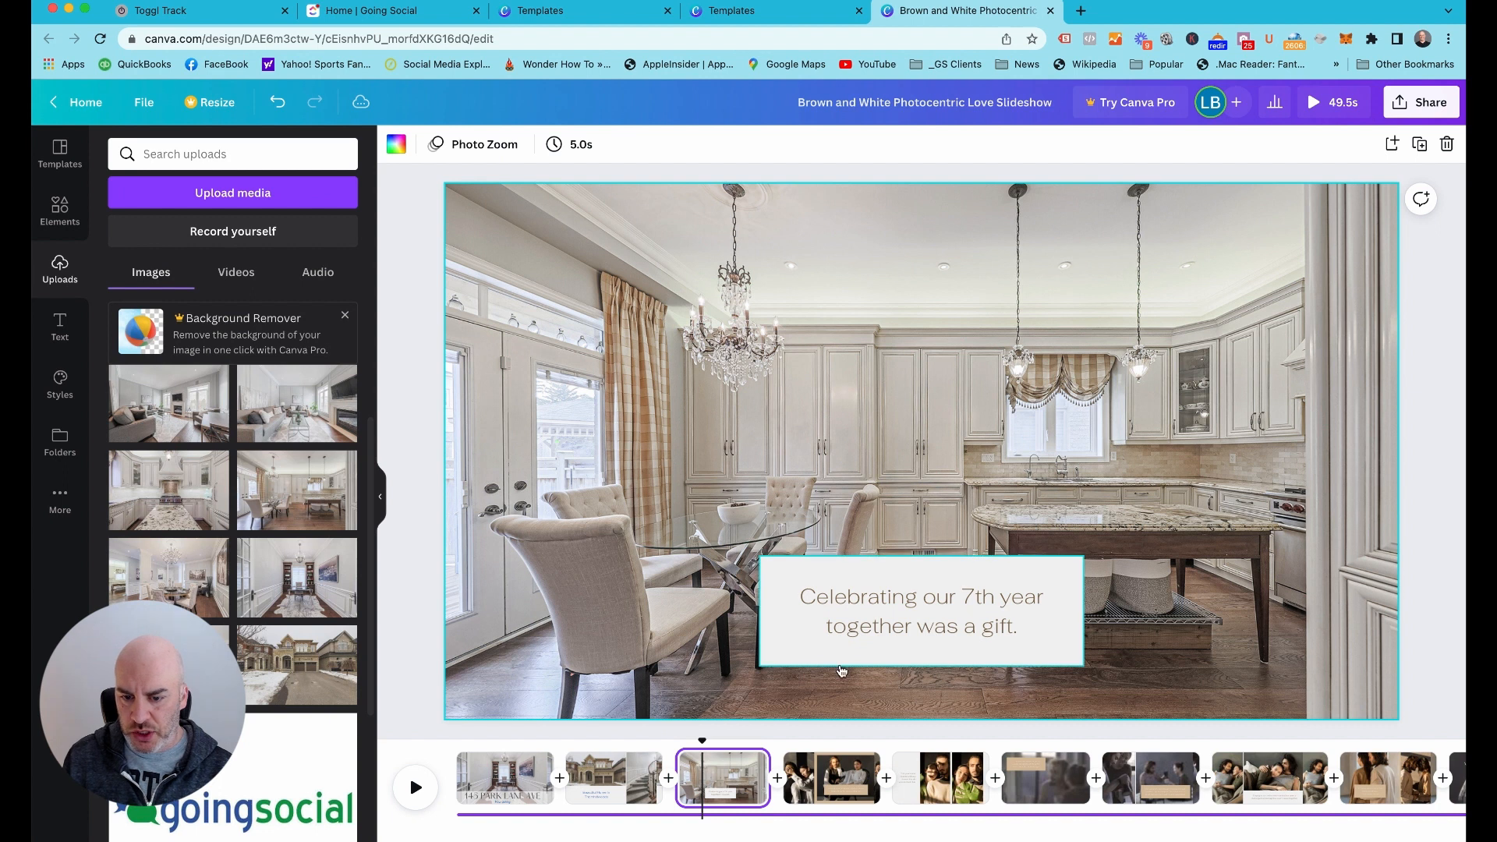
# Replace the anniversary text in the page 3 caption box with "Huge Open Space Kitchen"
pyautogui.click(917, 617)
pyautogui.doubleClick(917, 617)
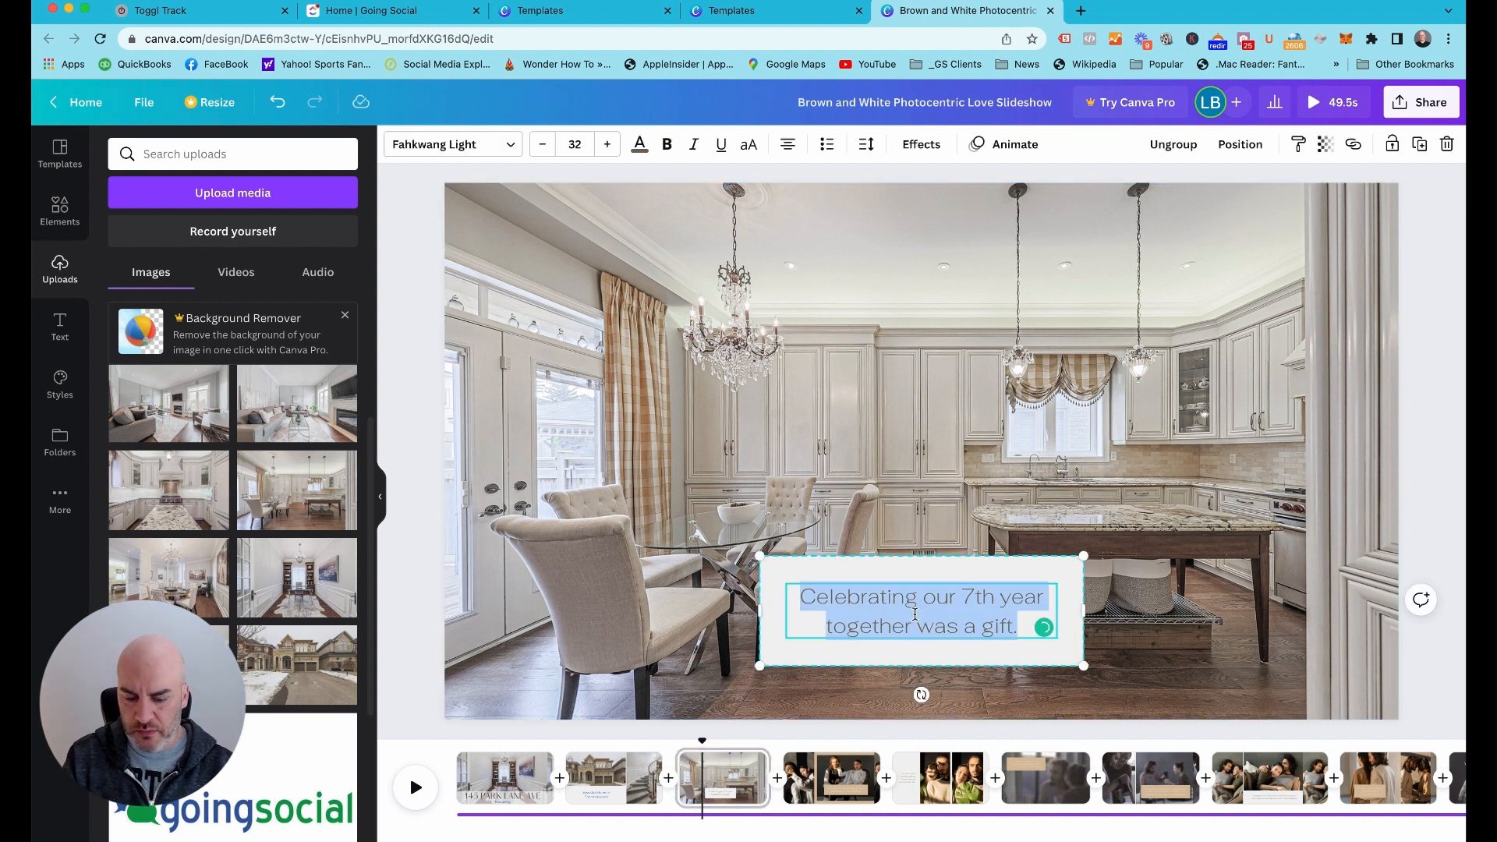
pyautogui.write('n')
pyautogui.write('H')
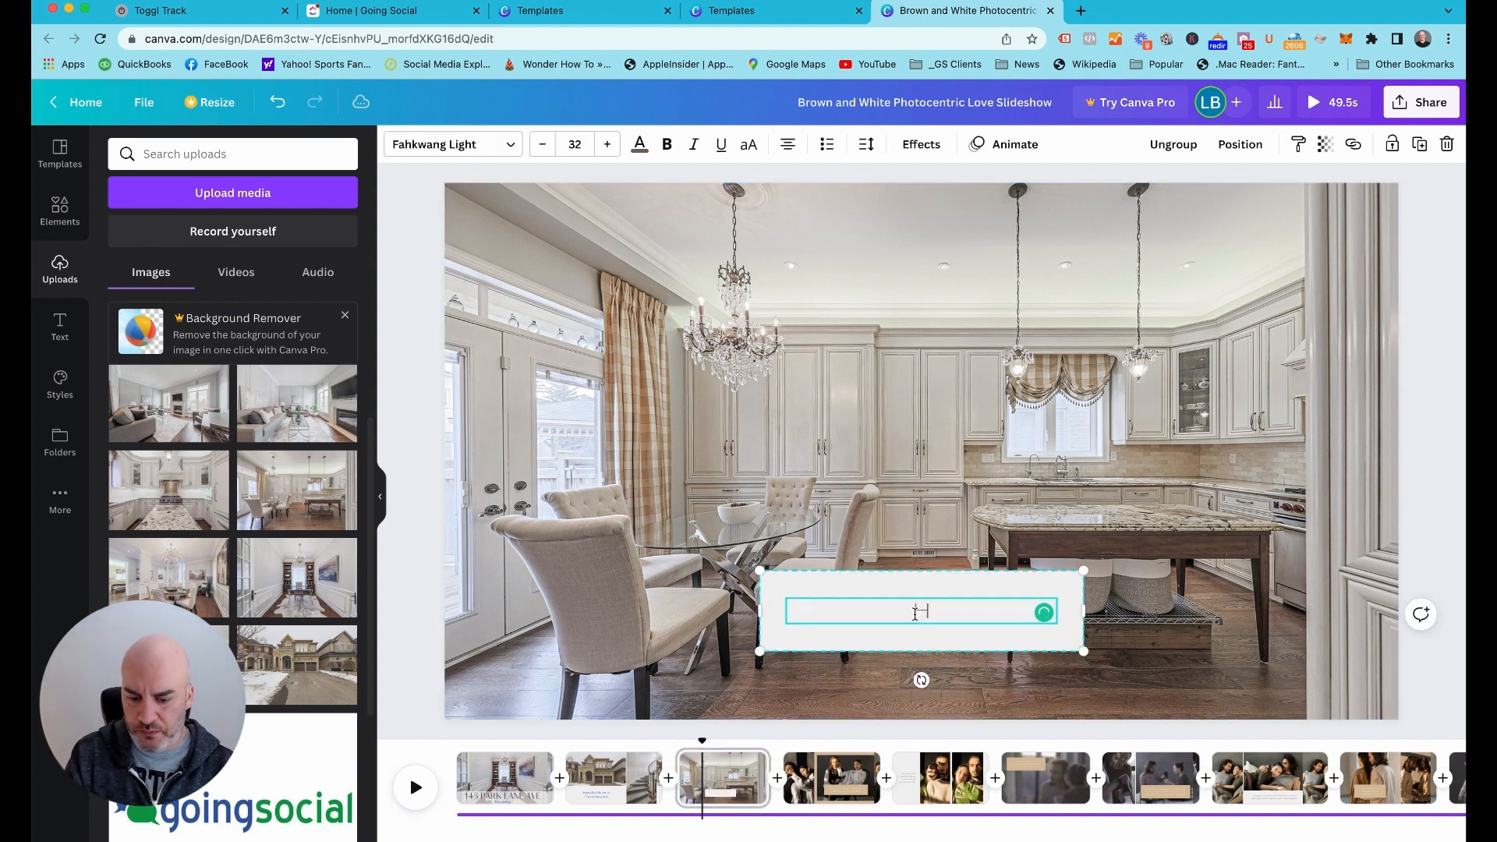
pyautogui.write('uge Kit')
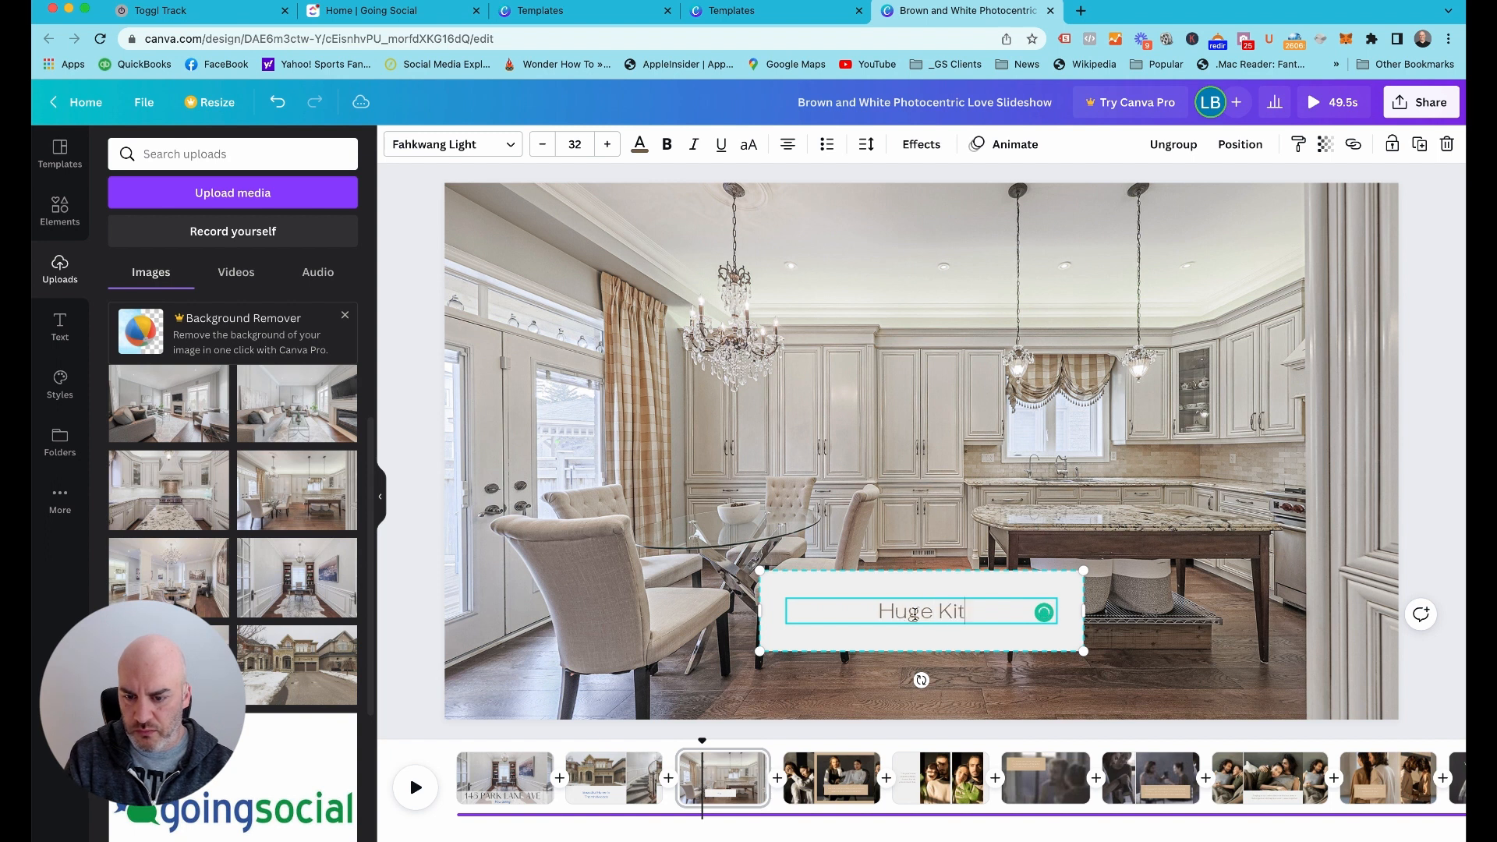
pyautogui.write('chen ')
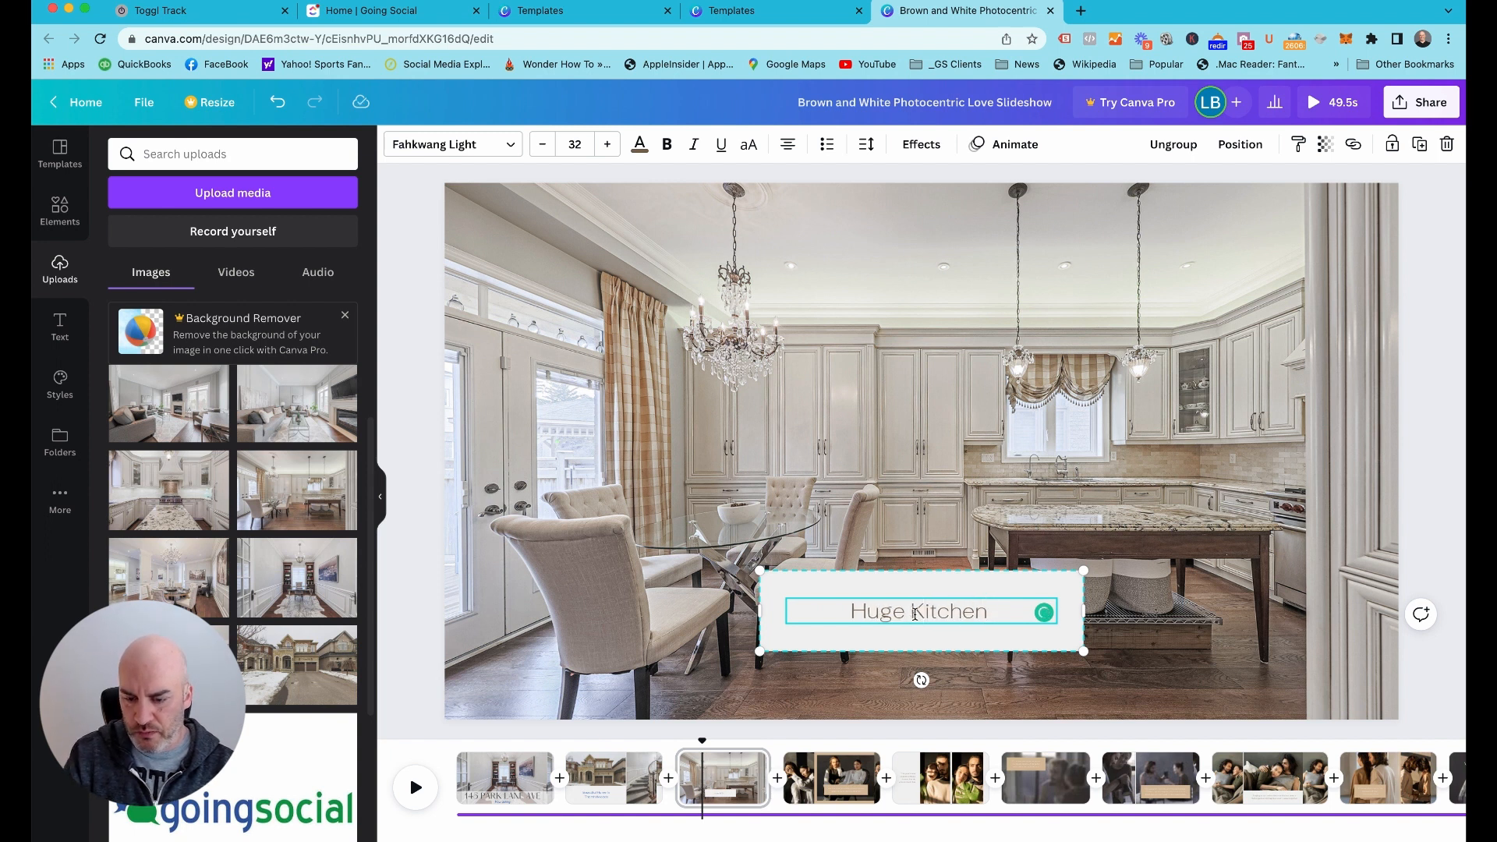
pyautogui.write('Open Spac')
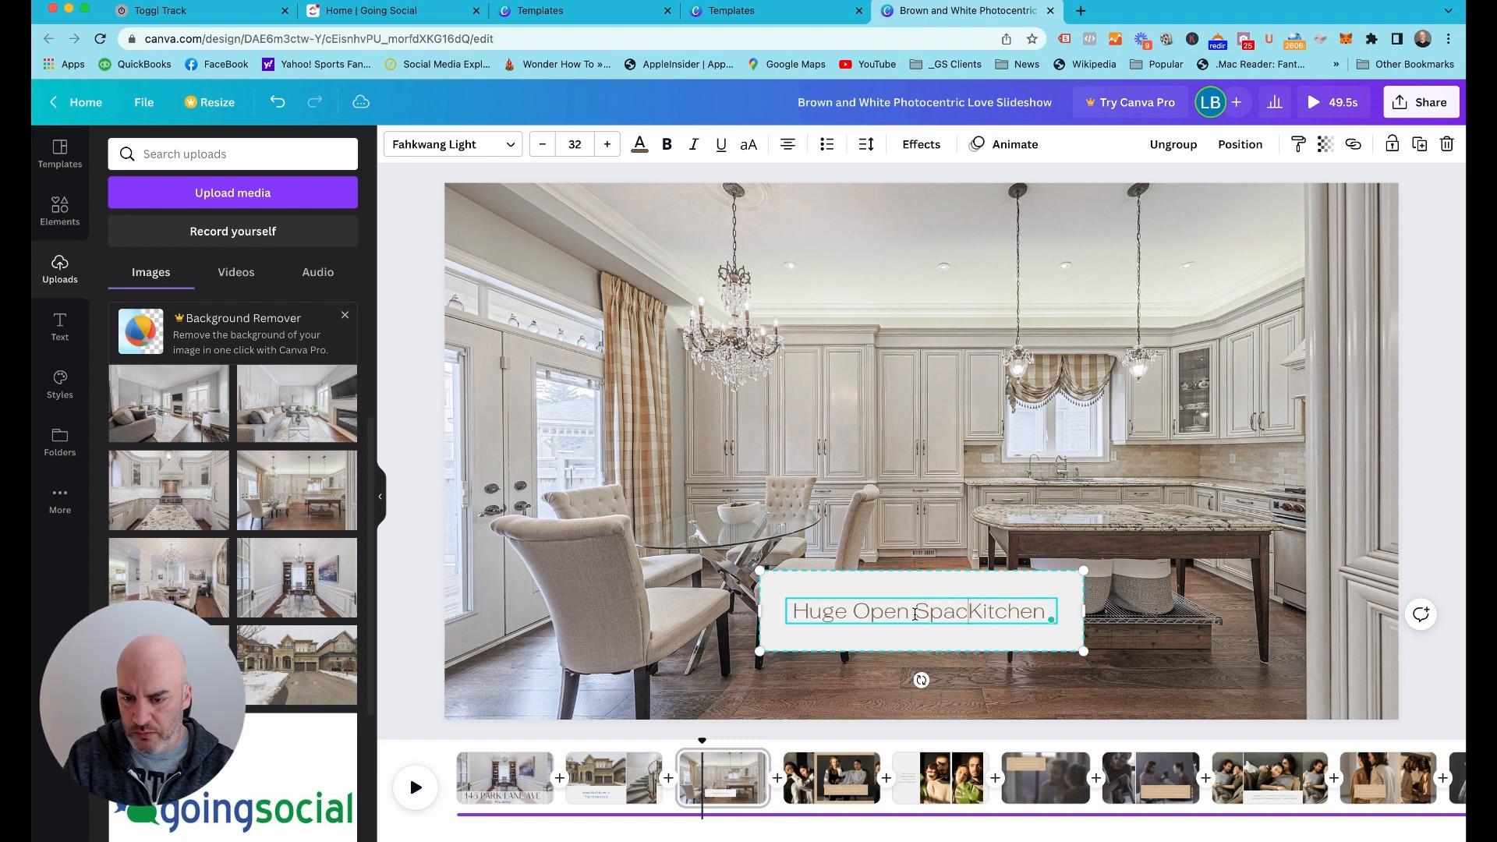
pyautogui.write('e')
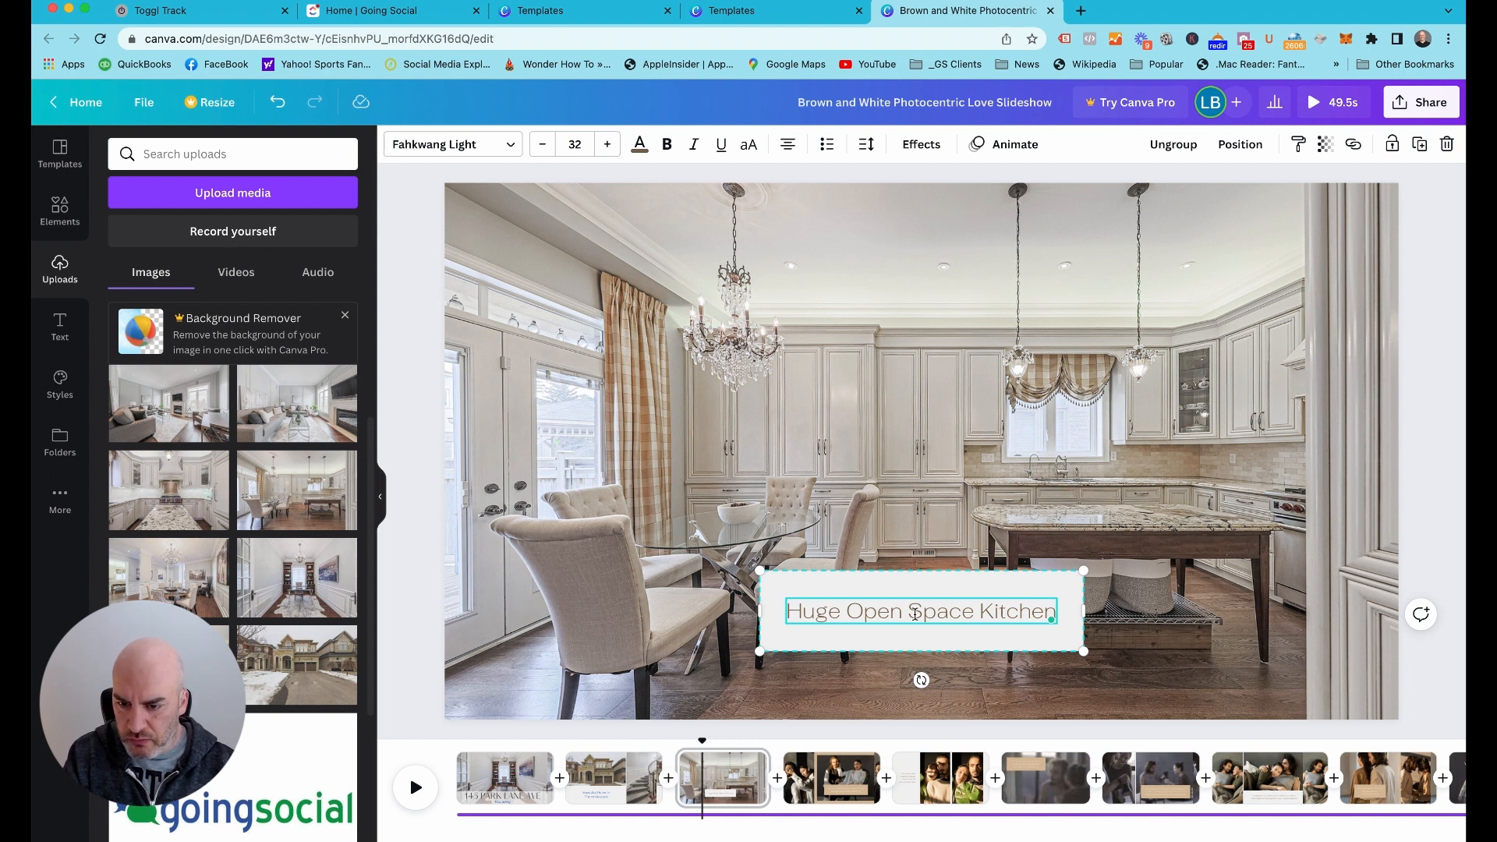
# Extend the kitchen caption with the words "With Large Centre Island"
pyautogui.write('with')
pyautogui.press('BackSpace')
pyautogui.press('BackSpace')
pyautogui.press('BackSpace')
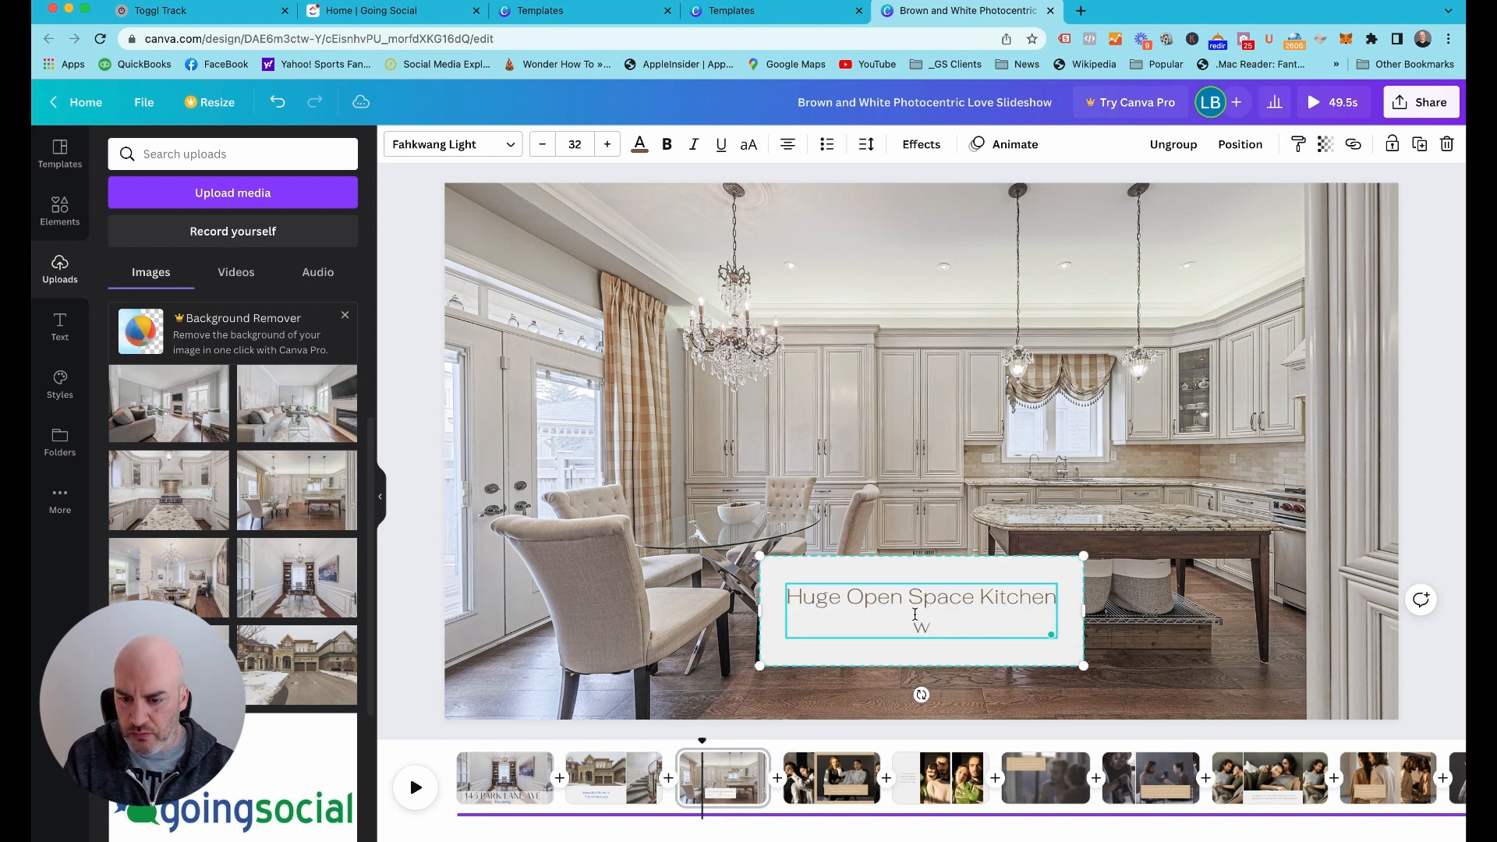
pyautogui.press('BackSpace')
pyautogui.write('With ')
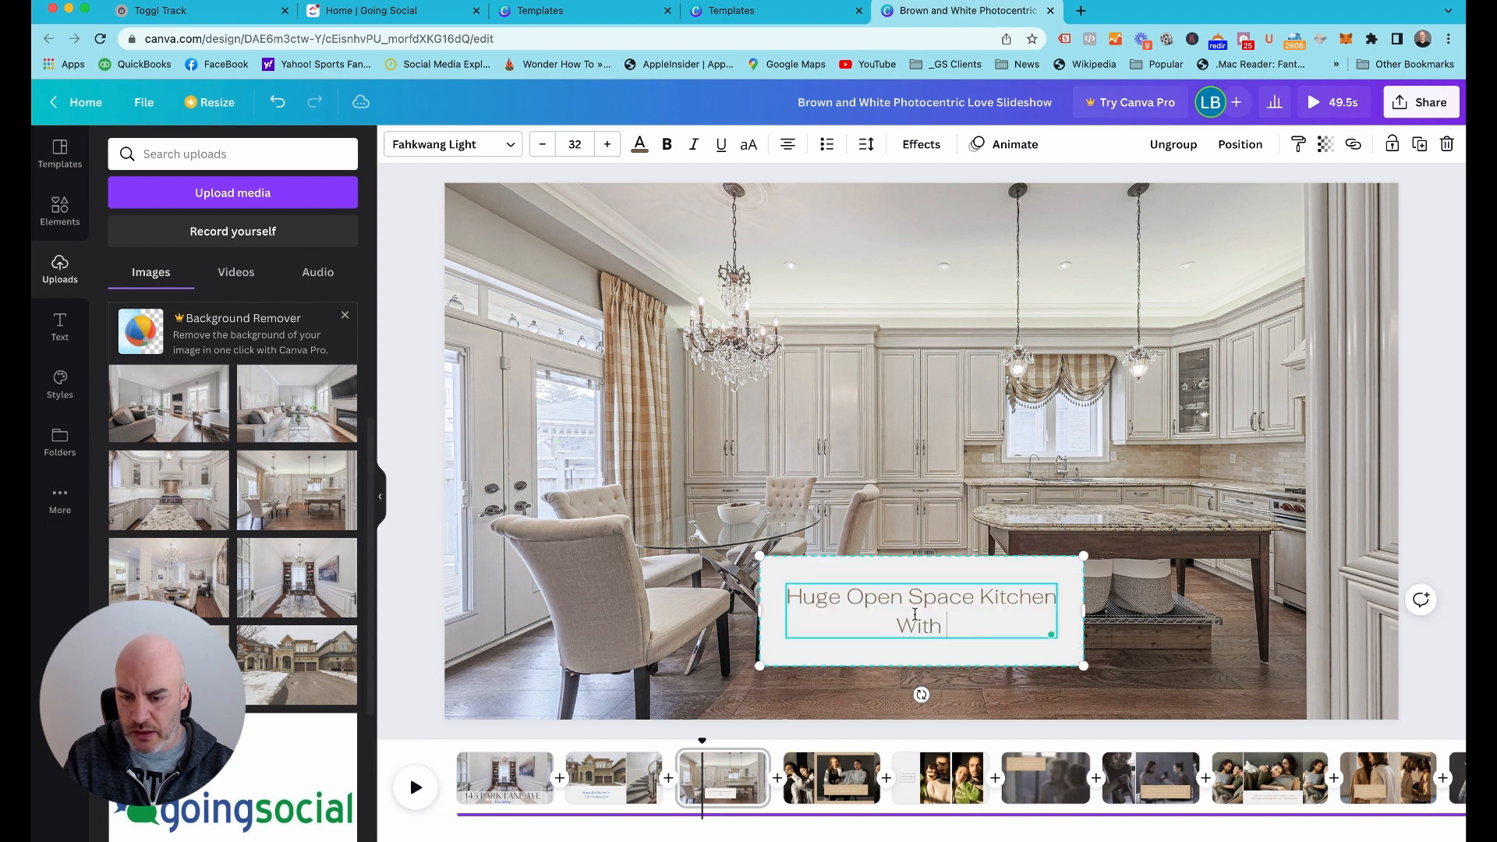
pyautogui.write('Large')
pyautogui.write('ustom')
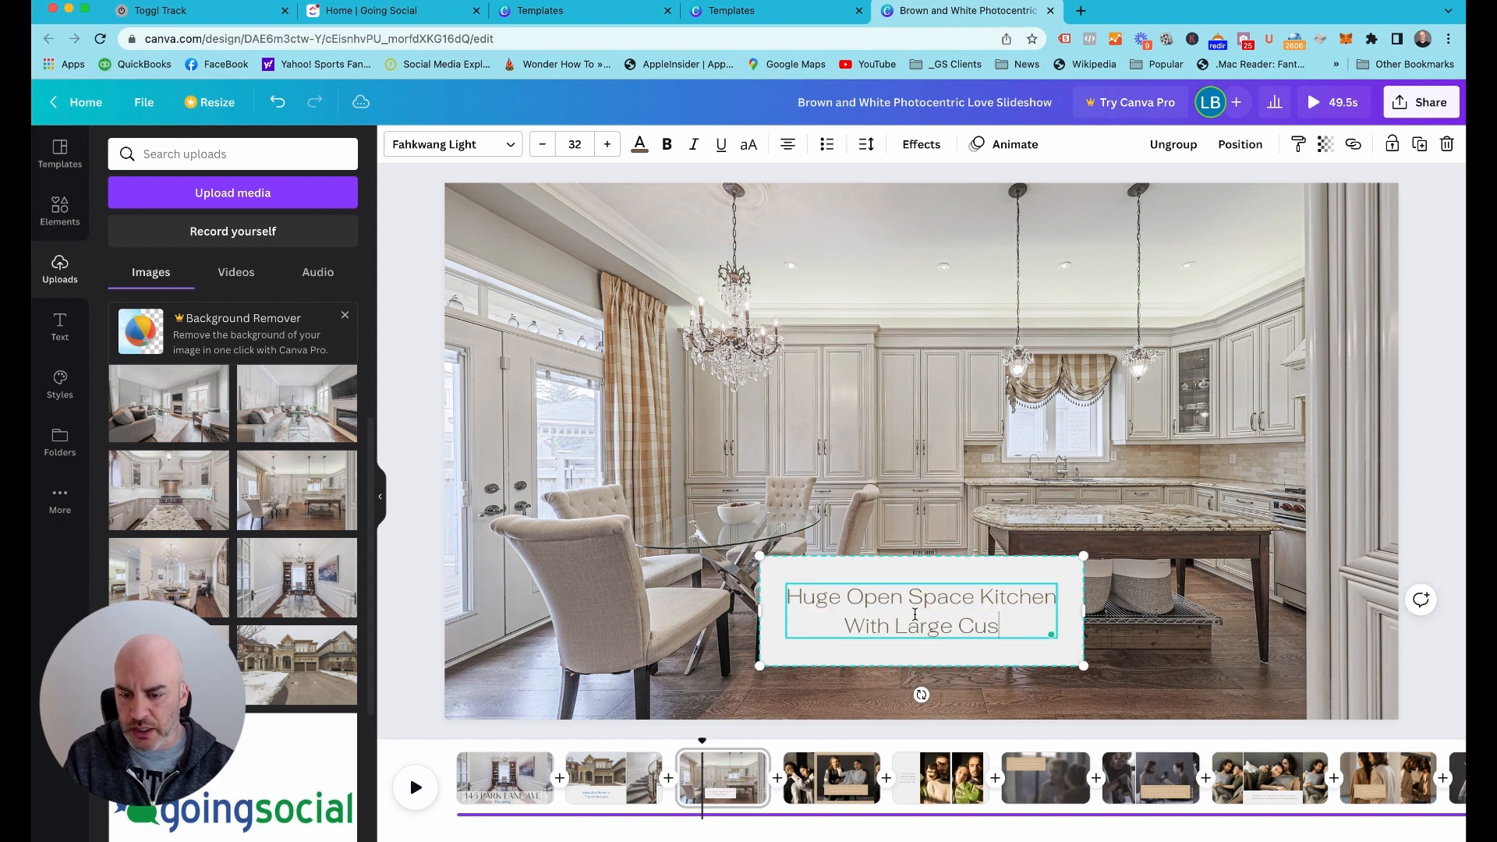
pyautogui.press('BackSpace')
pyautogui.press('BackSpace')
pyautogui.press('BackSpace')
pyautogui.press('BackSpace')
pyautogui.press('BackSpace')
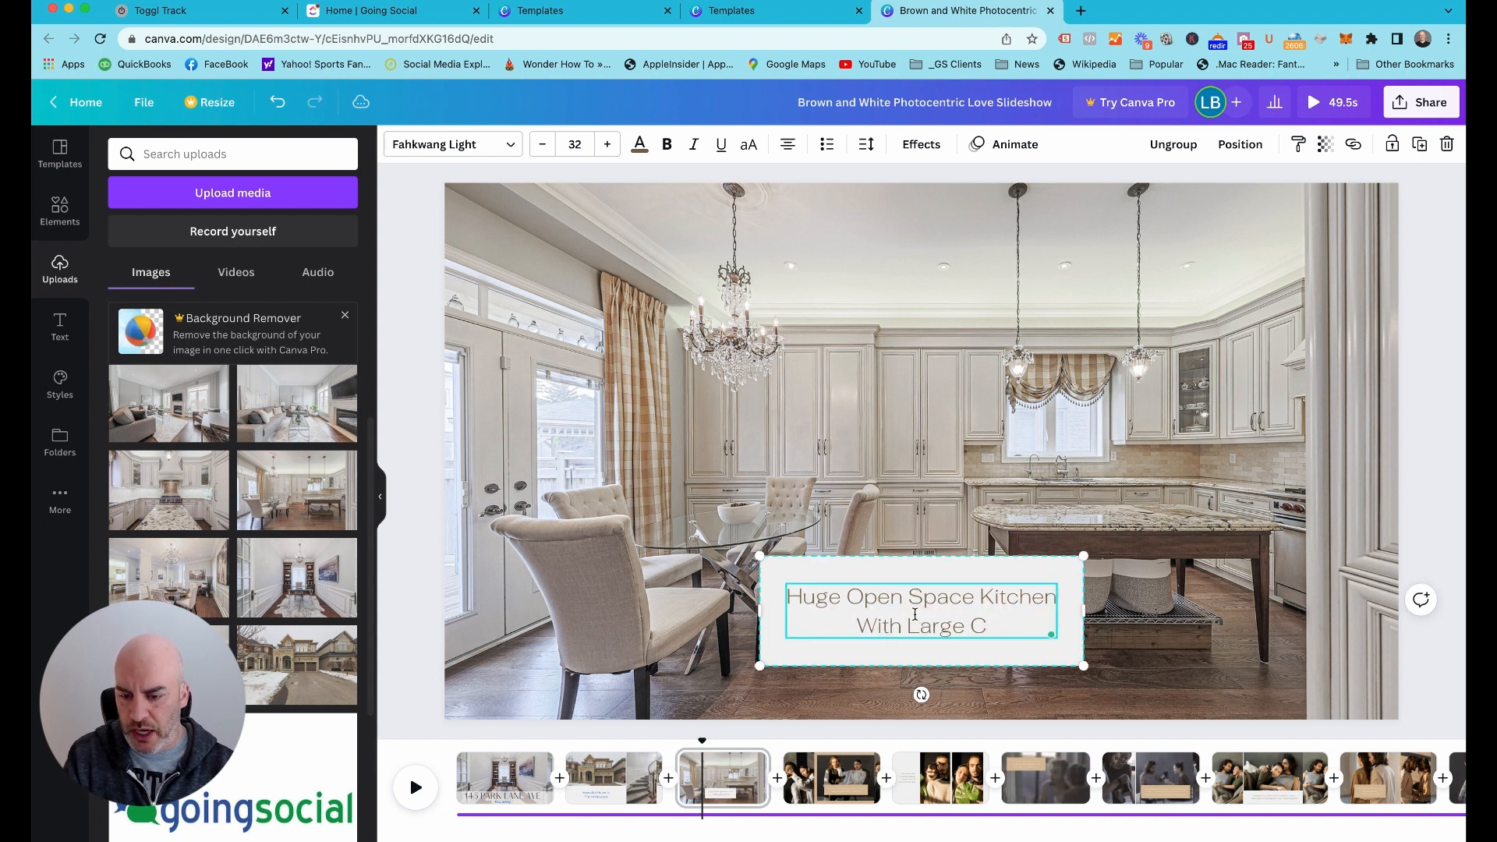
pyautogui.write('entre ')
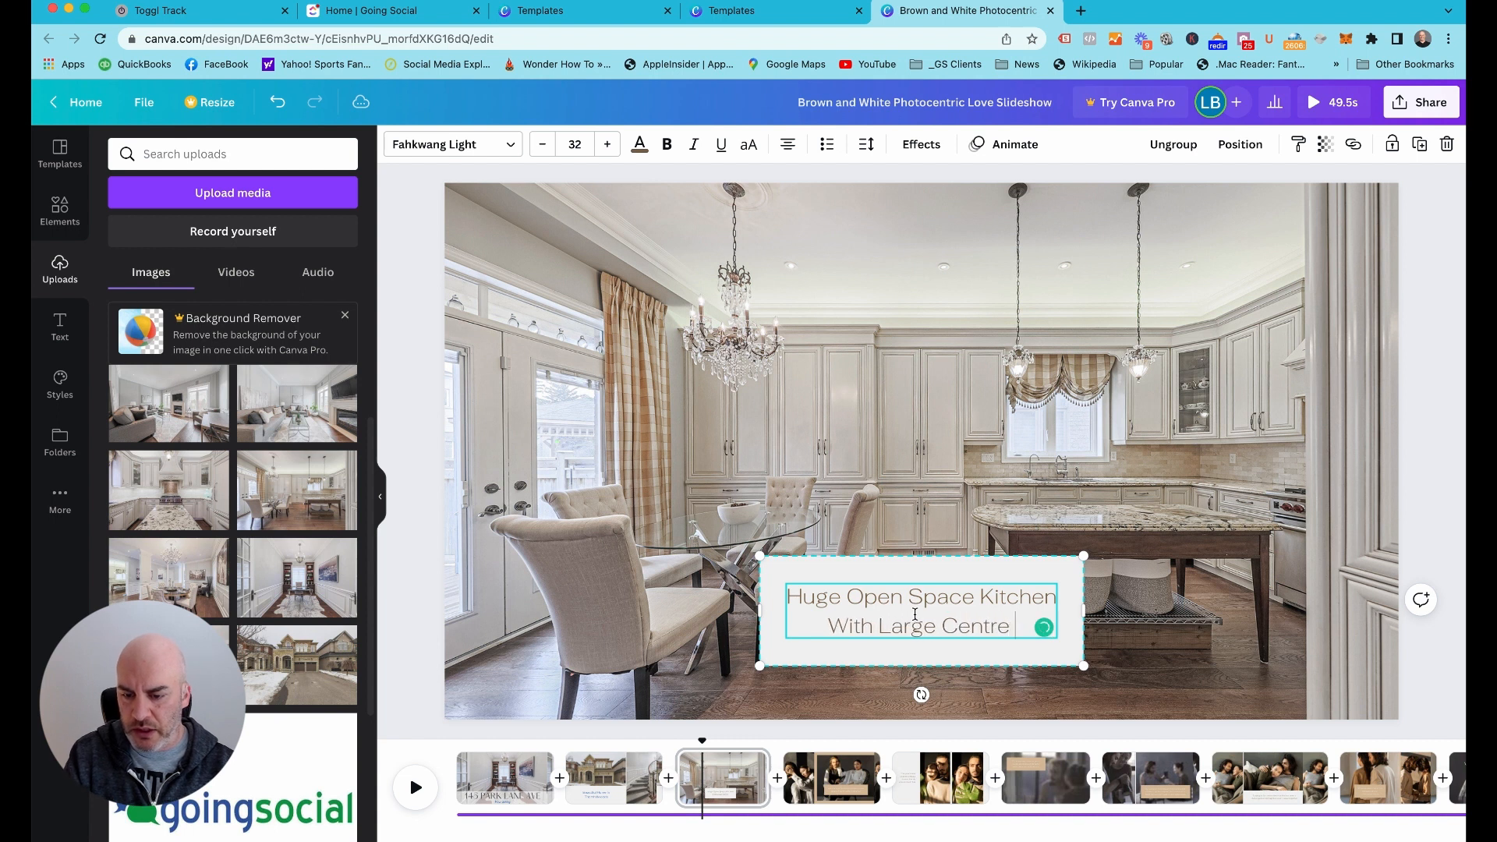
pyautogui.write('Island')
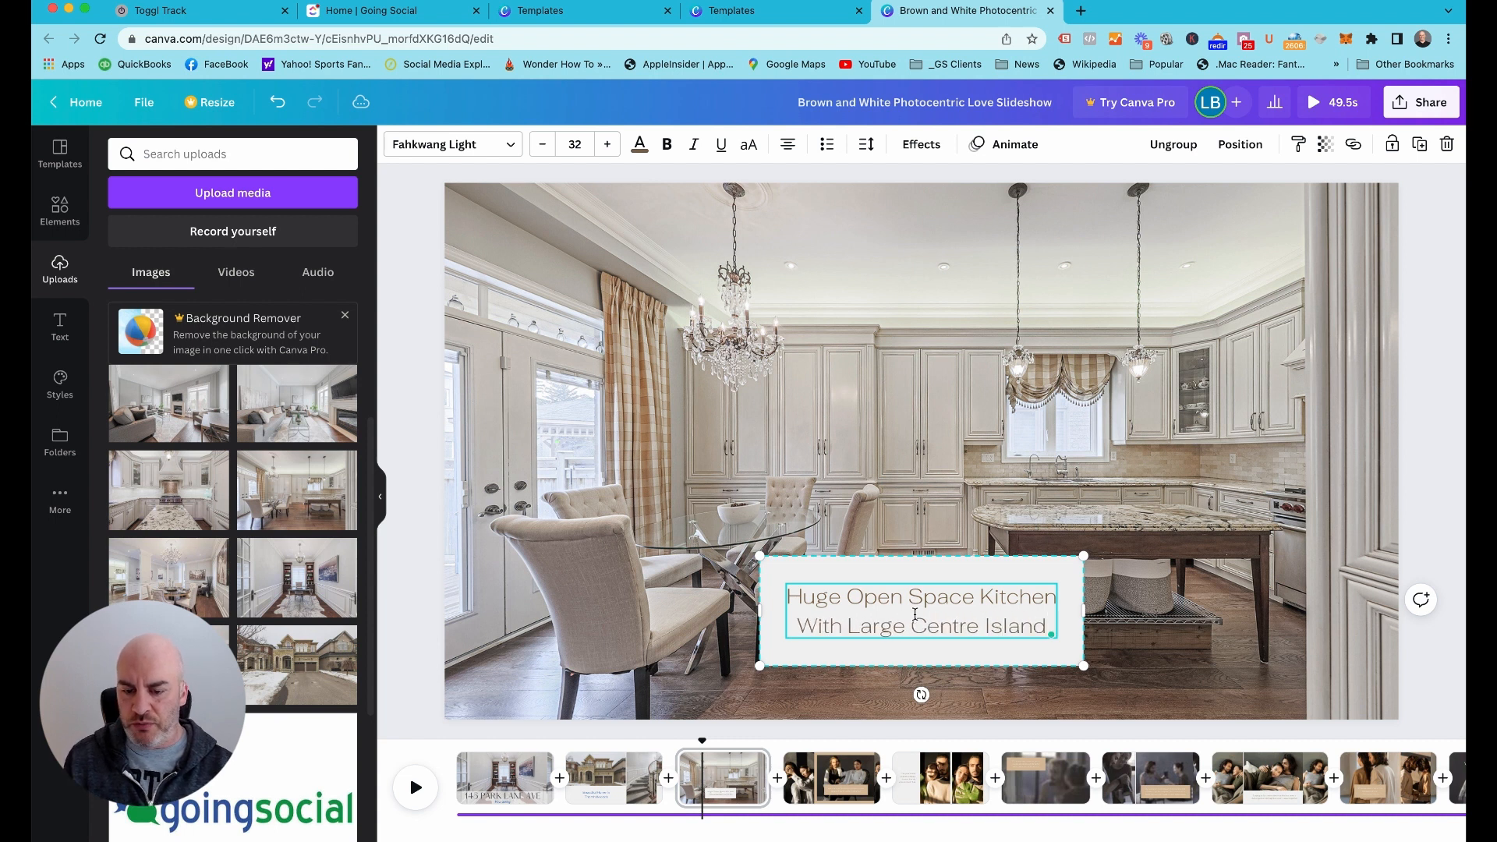
pyautogui.click(882, 474)
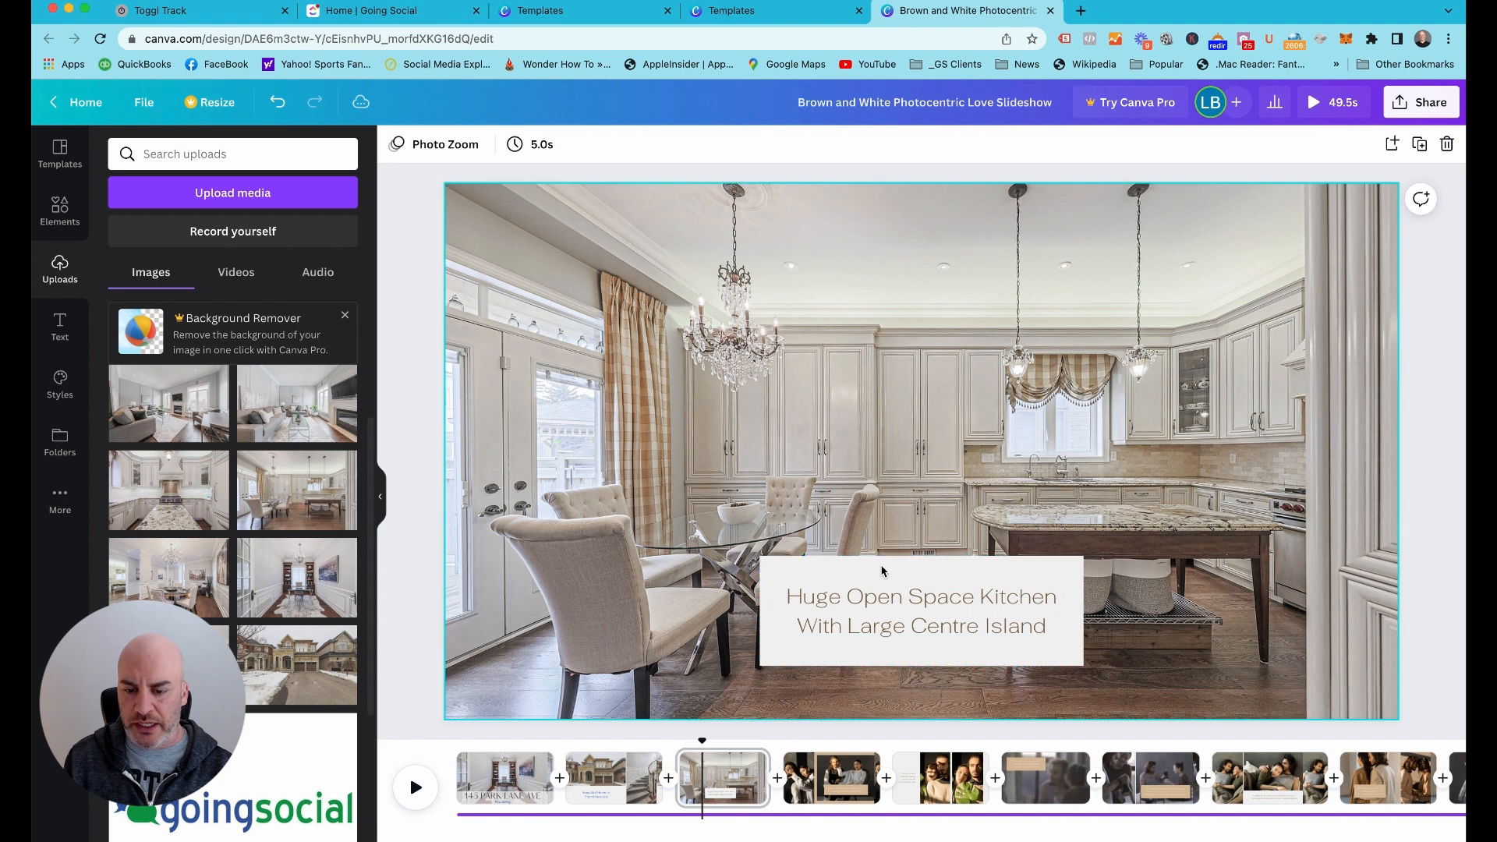
# Color the kitchen caption with the document's blue and set its font size to 45
pyautogui.click(919, 602)
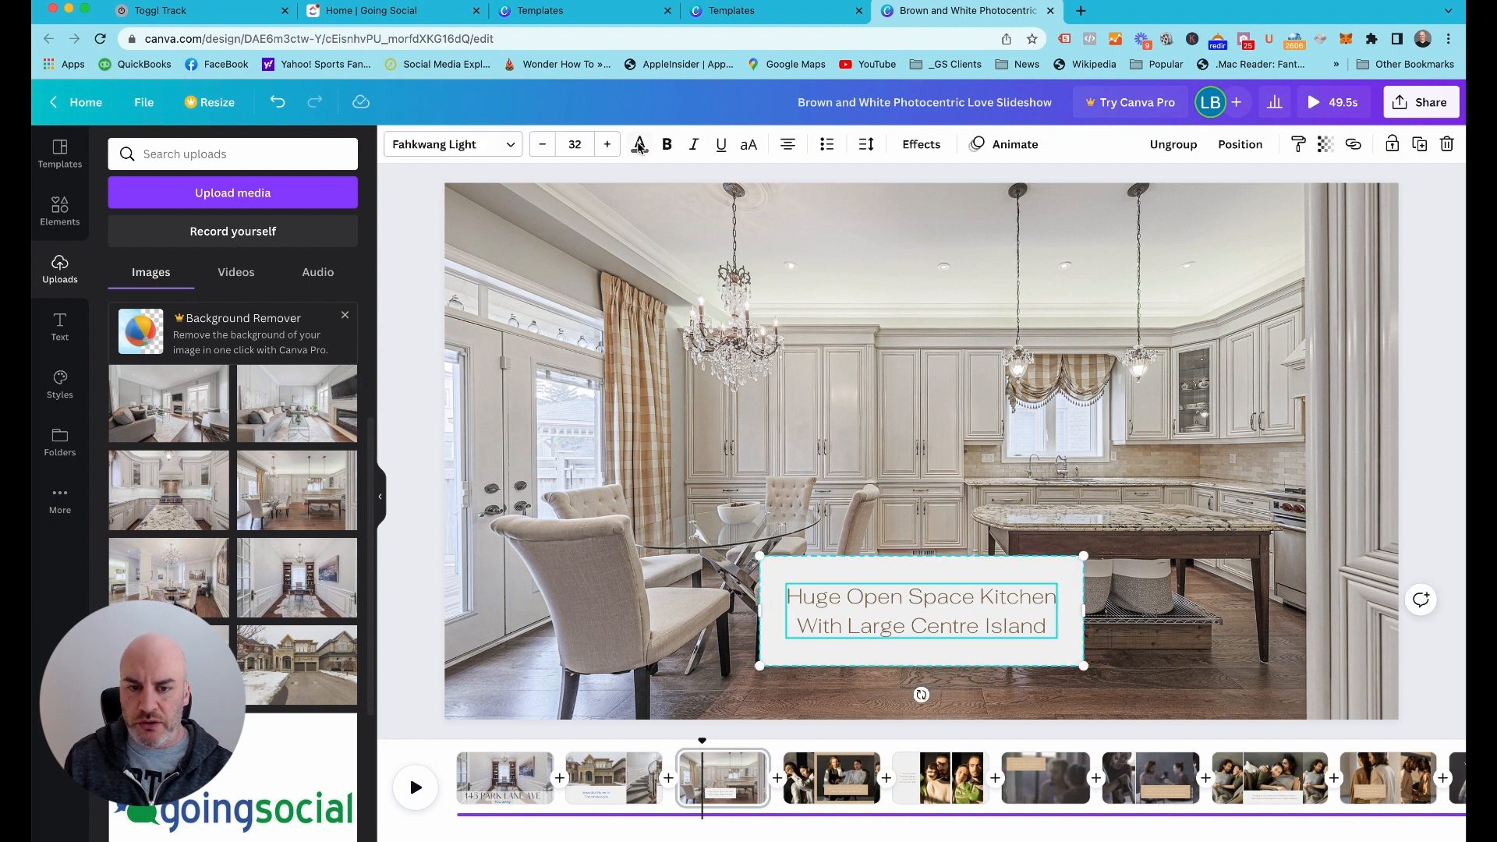
pyautogui.click(639, 145)
pyautogui.click(166, 231)
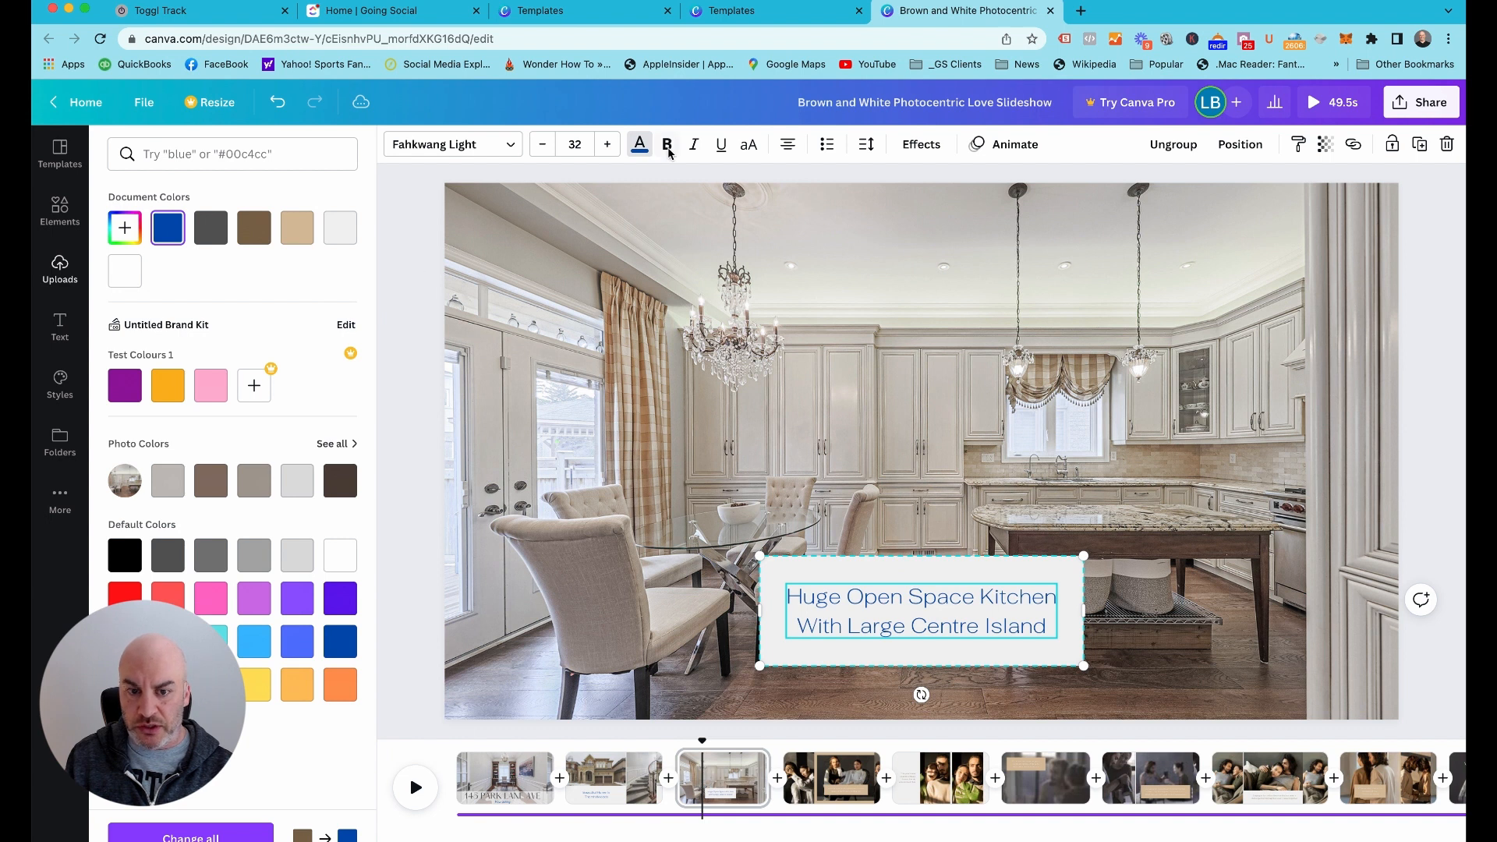
pyautogui.click(577, 146)
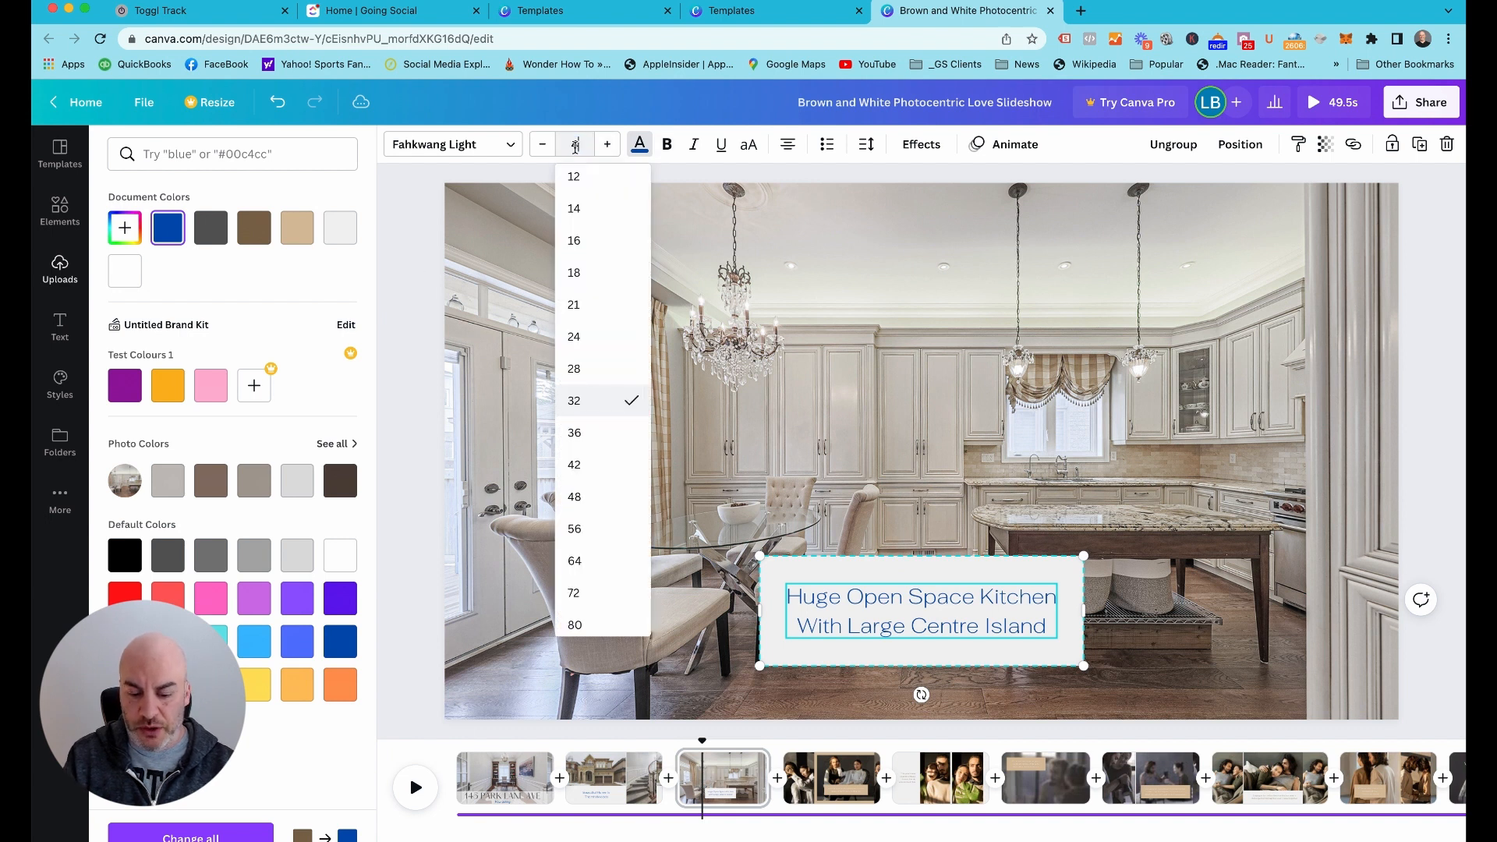
pyautogui.press('Return')
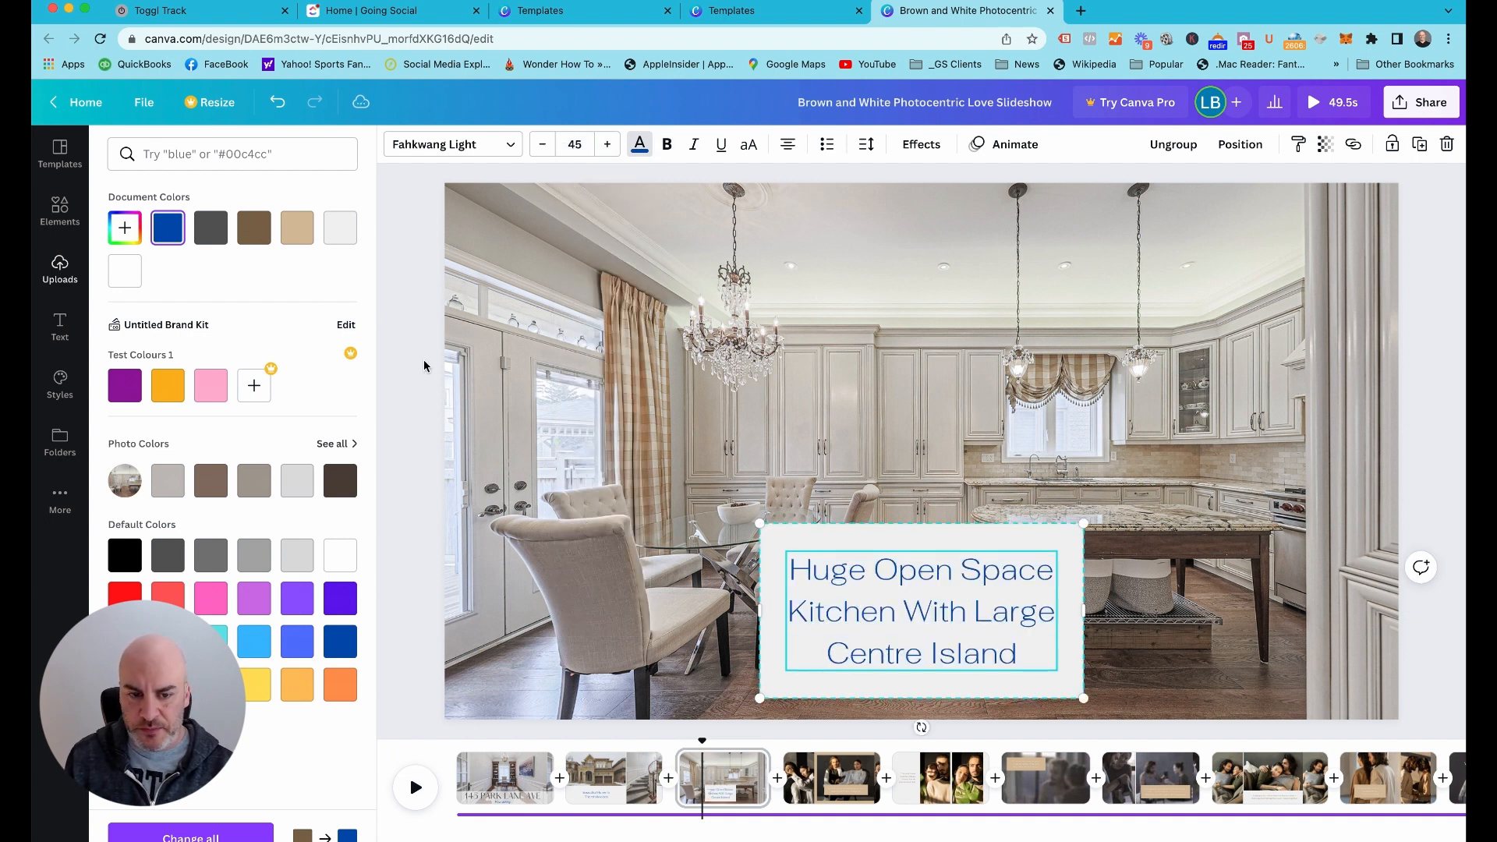
# Widen the kitchen caption box to about half the photo's width so the text fits two lines, and lower it near the photo's bottom edge
pyautogui.moveTo(759, 614); pyautogui.dragTo(579, 616)
pyautogui.moveTo(757, 571)
pyautogui.mouseDown()
pyautogui.moveTo(936, 561)
pyautogui.moveTo(1051, 590)
pyautogui.moveTo(1033, 609)
pyautogui.moveTo(813, 431)
pyautogui.moveTo(673, 520)
pyautogui.moveTo(712, 591)
pyautogui.moveTo(774, 596)
pyautogui.moveTo(751, 598)
pyautogui.mouseUp()
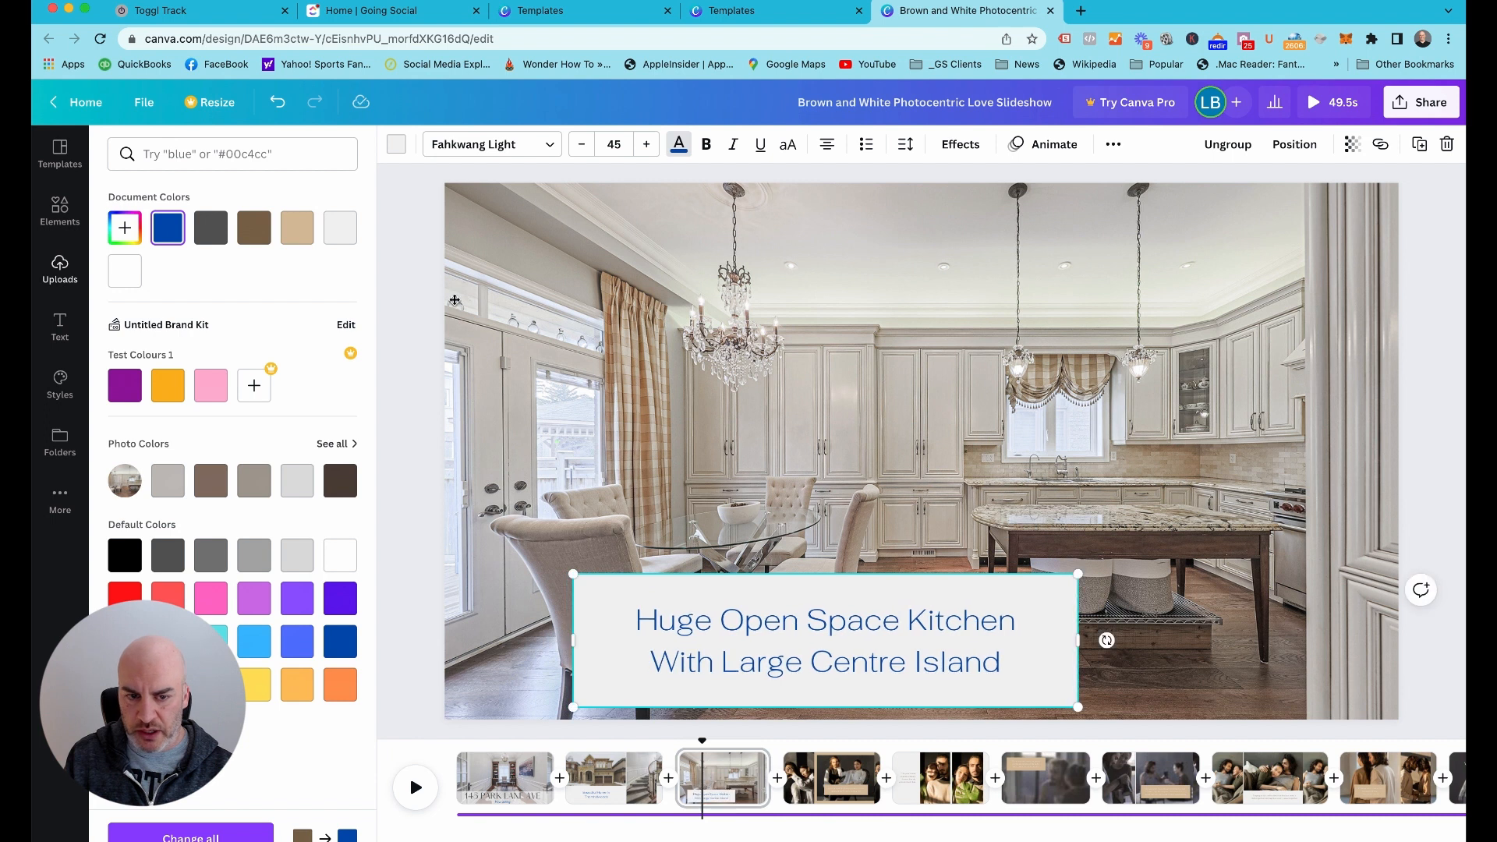
# Try a 6-second duration for page 1 and return it to 5 seconds
pyautogui.click(403, 252)
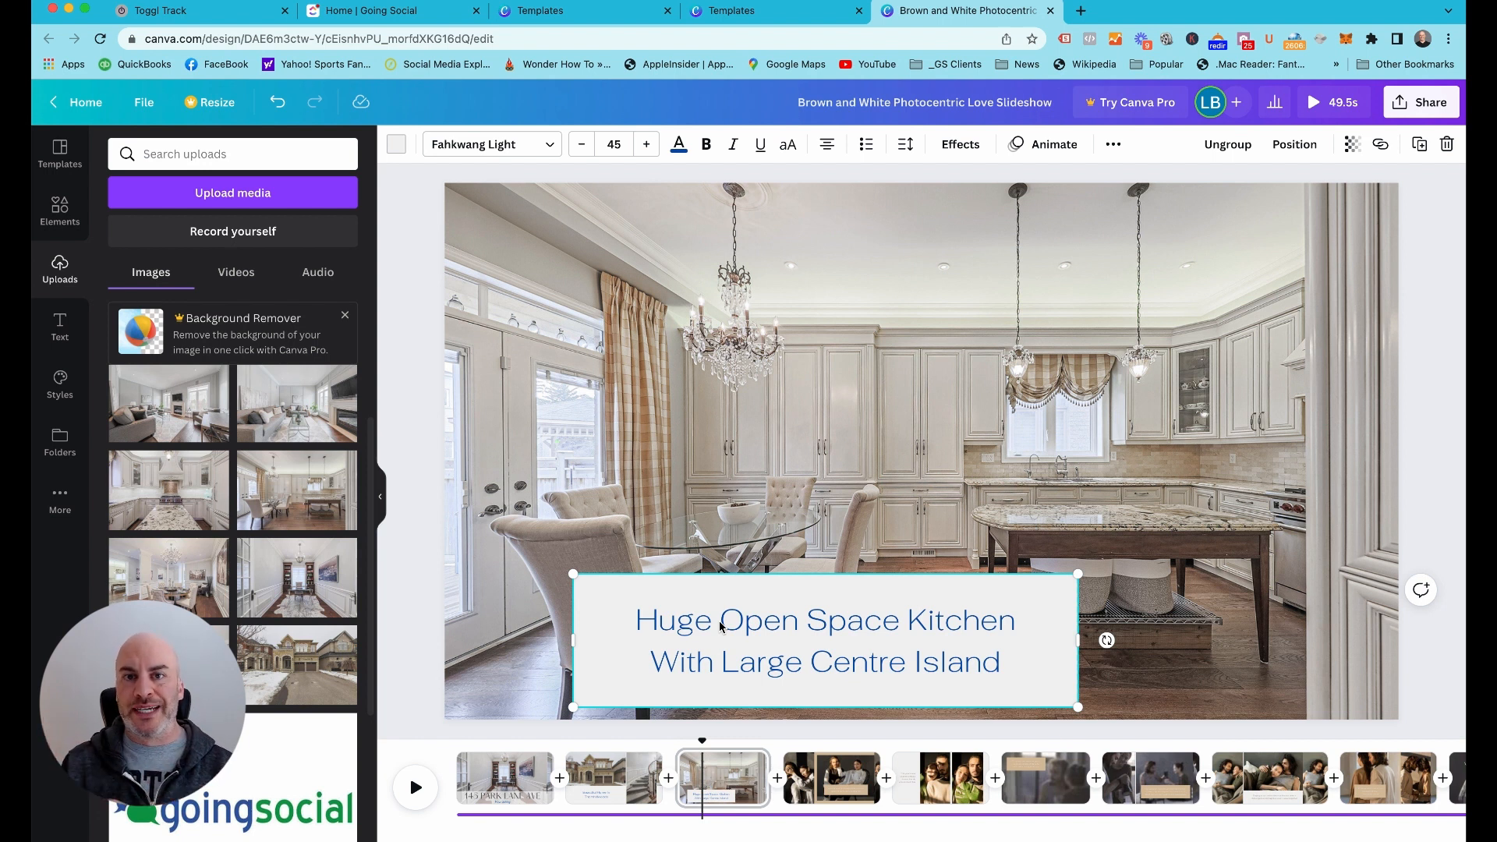
pyautogui.click(390, 306)
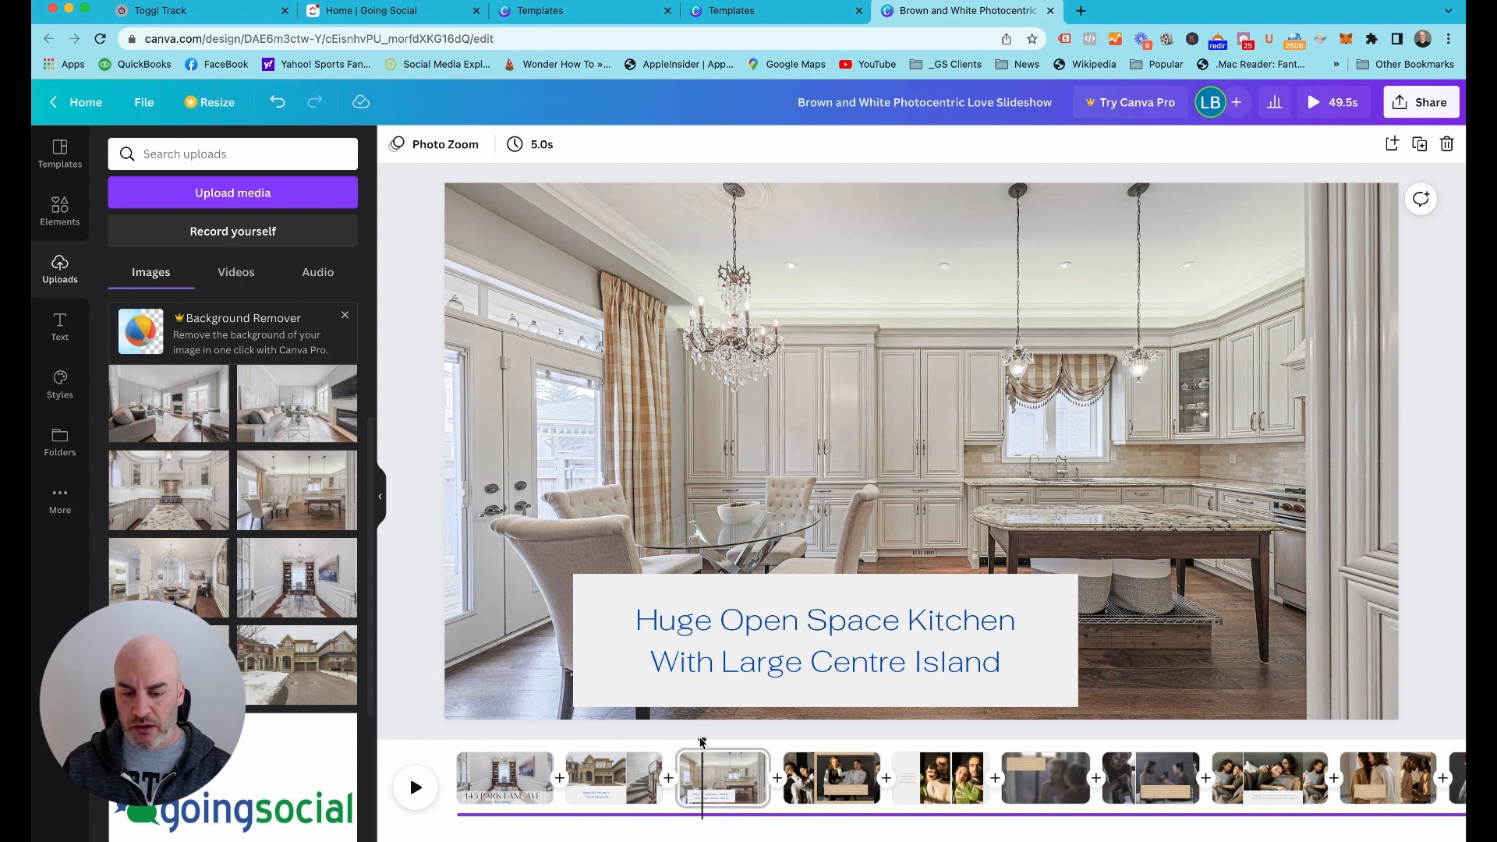
pyautogui.moveTo(701, 740); pyautogui.dragTo(431, 749)
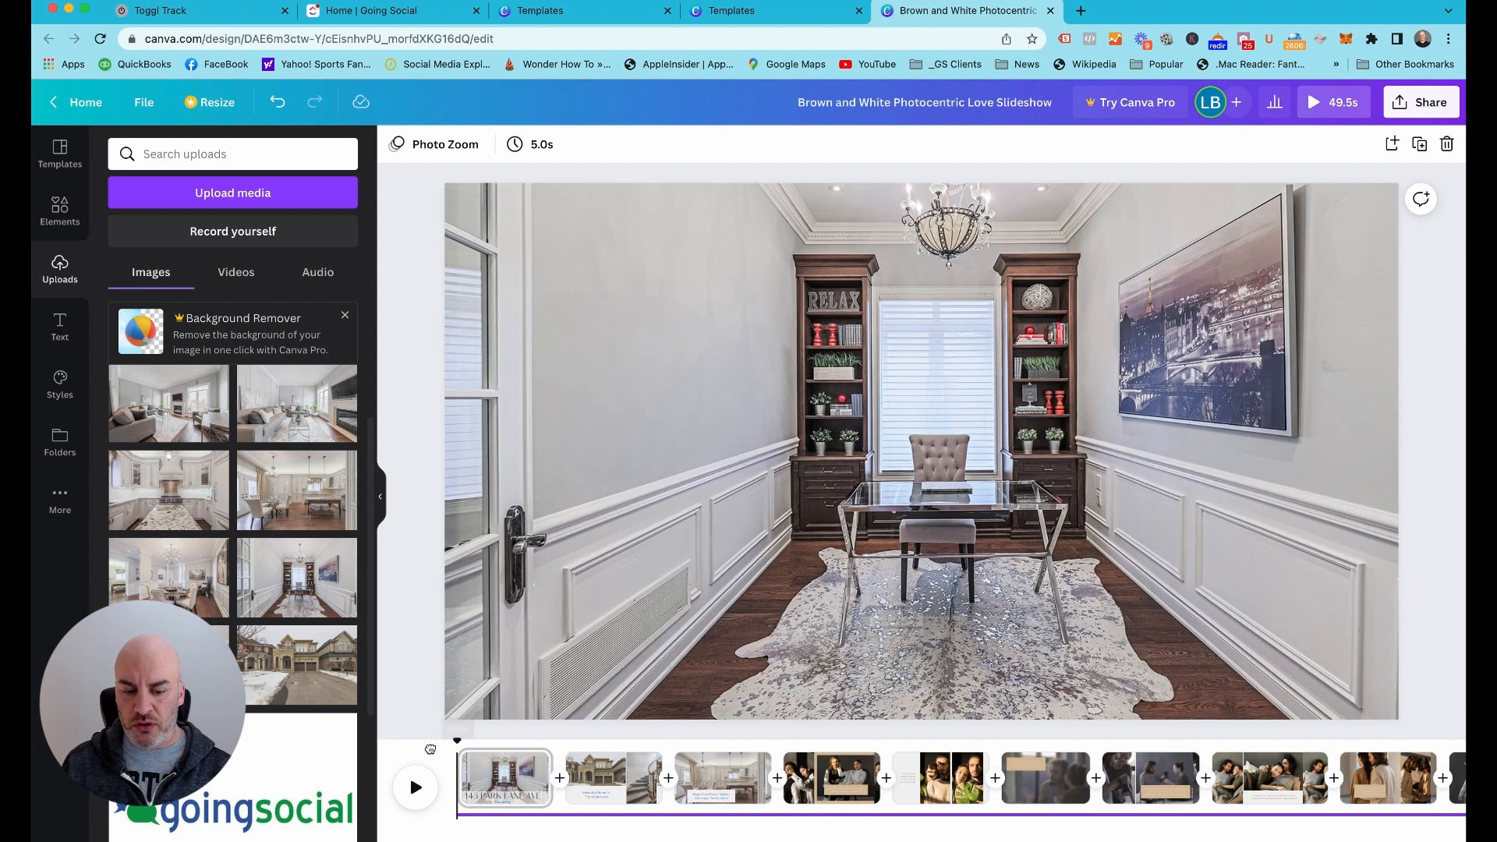
pyautogui.click(502, 775)
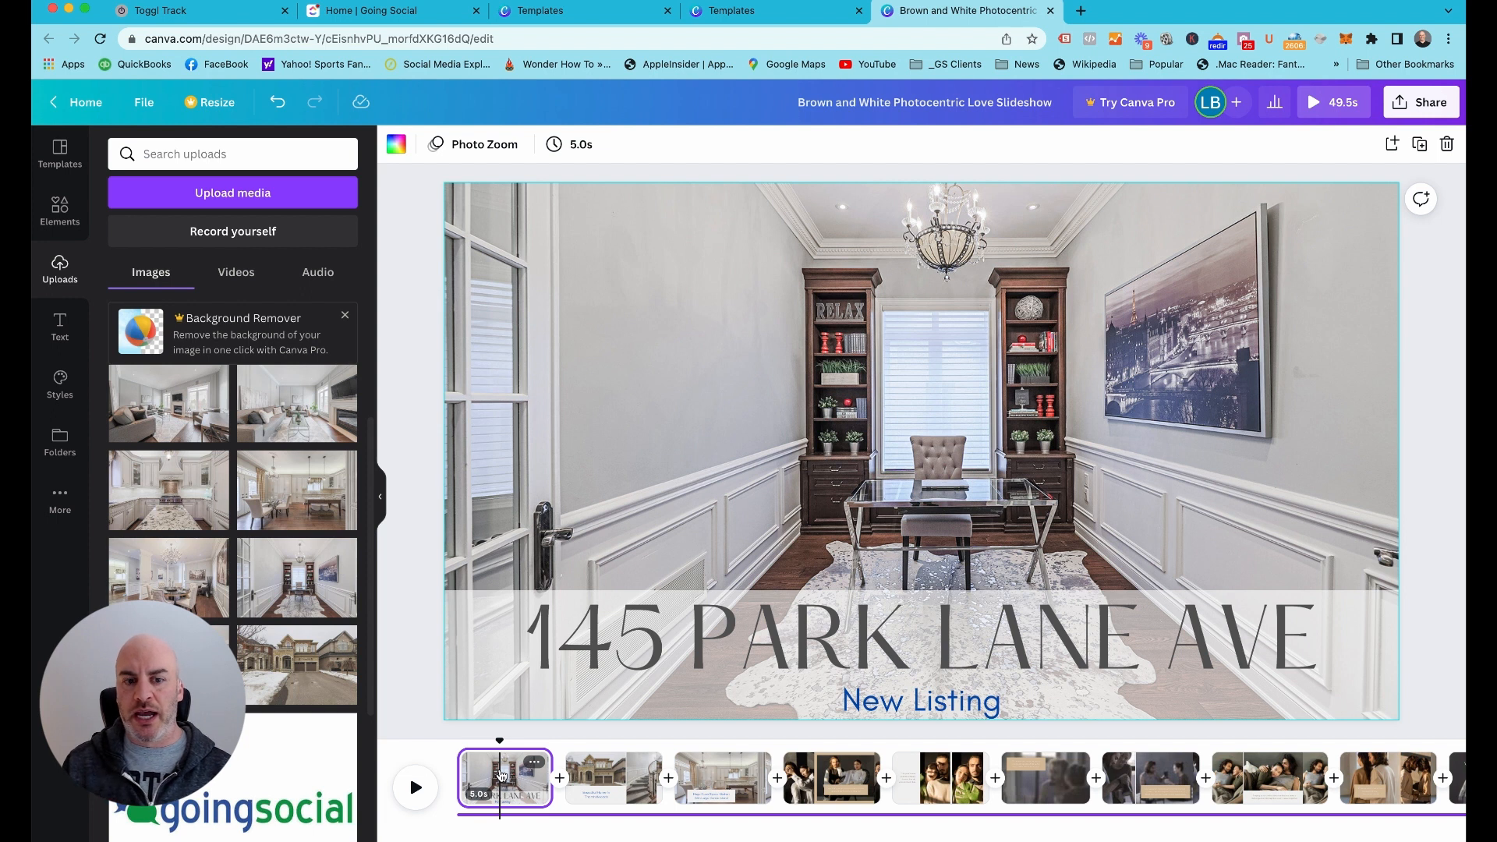
pyautogui.click(580, 146)
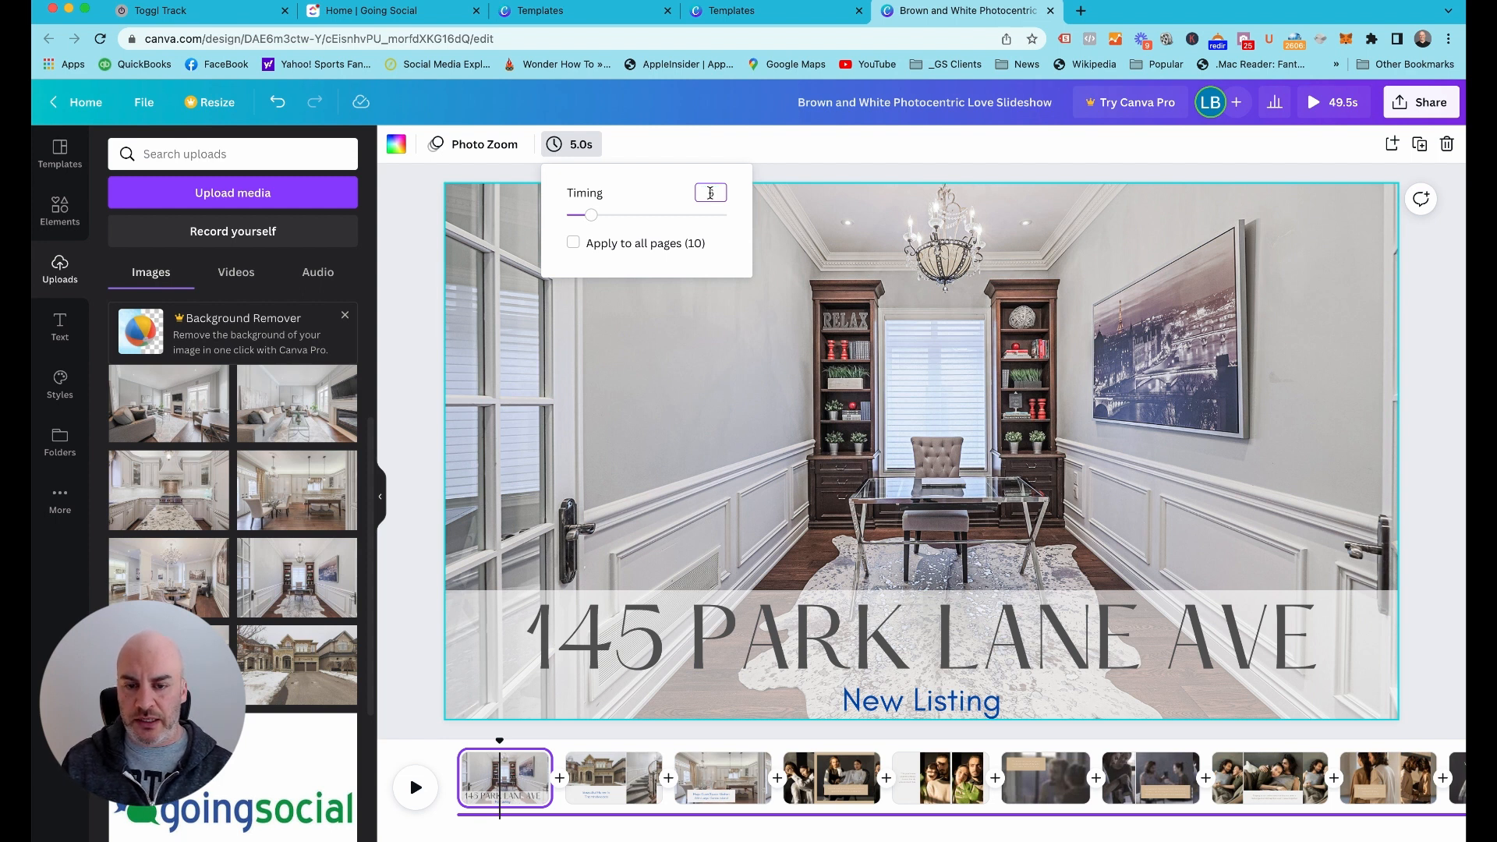
pyautogui.write('6')
pyautogui.press('Return')
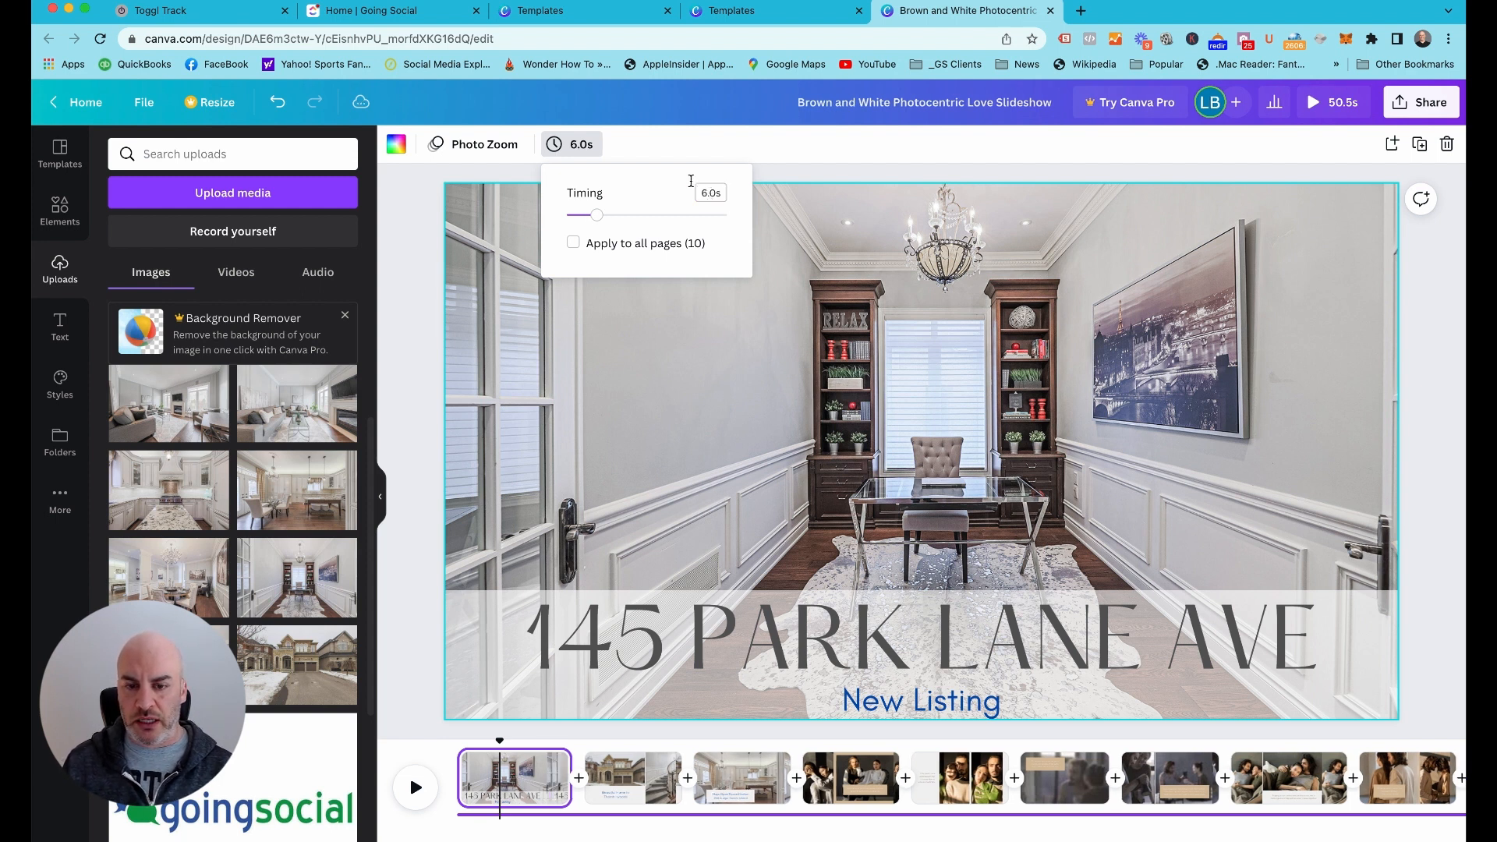
pyautogui.click(712, 196)
pyautogui.press('Return')
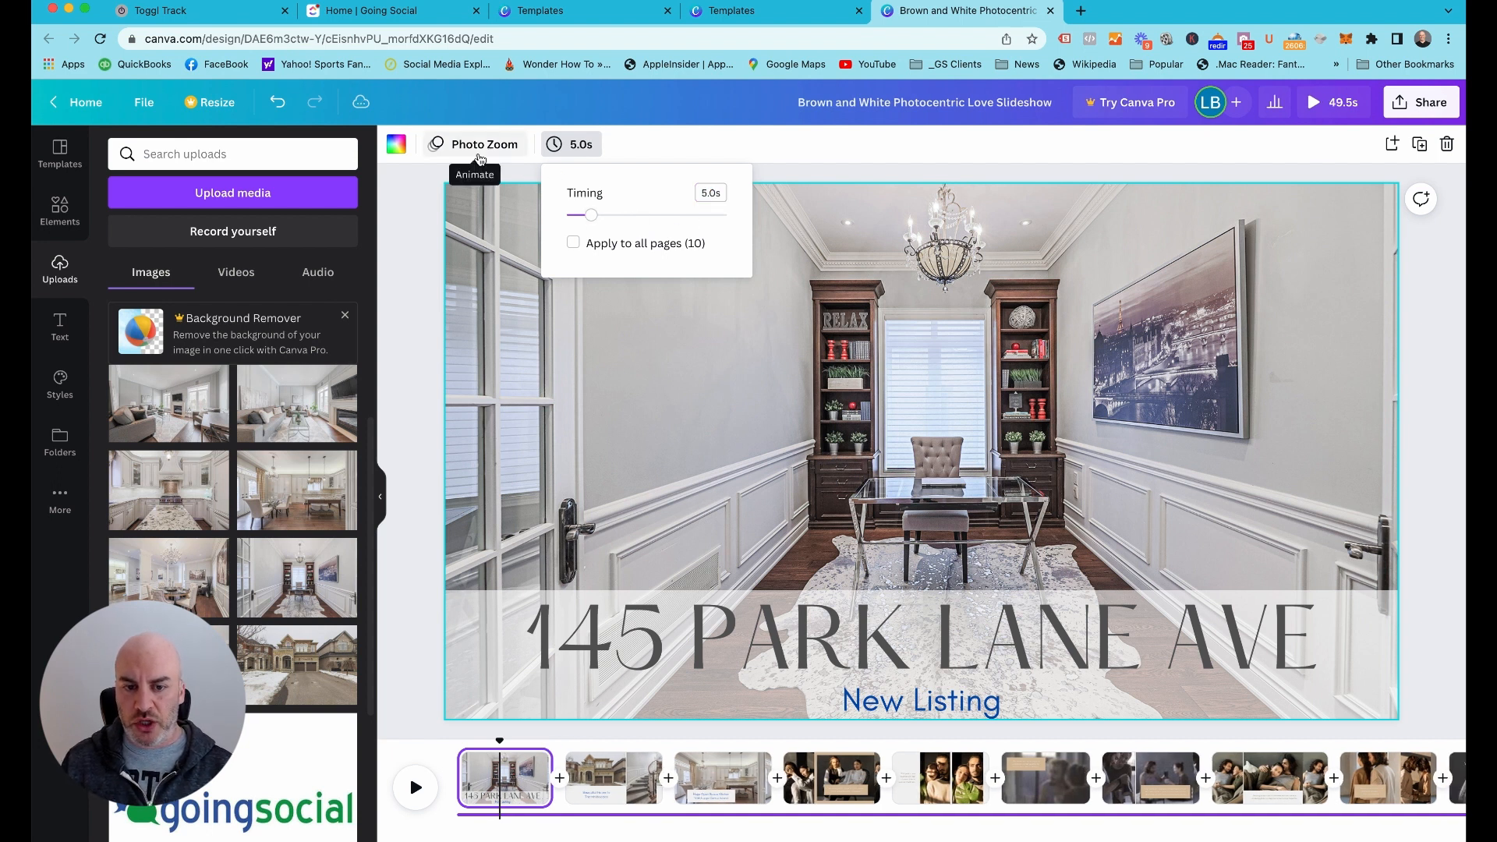
pyautogui.click(426, 205)
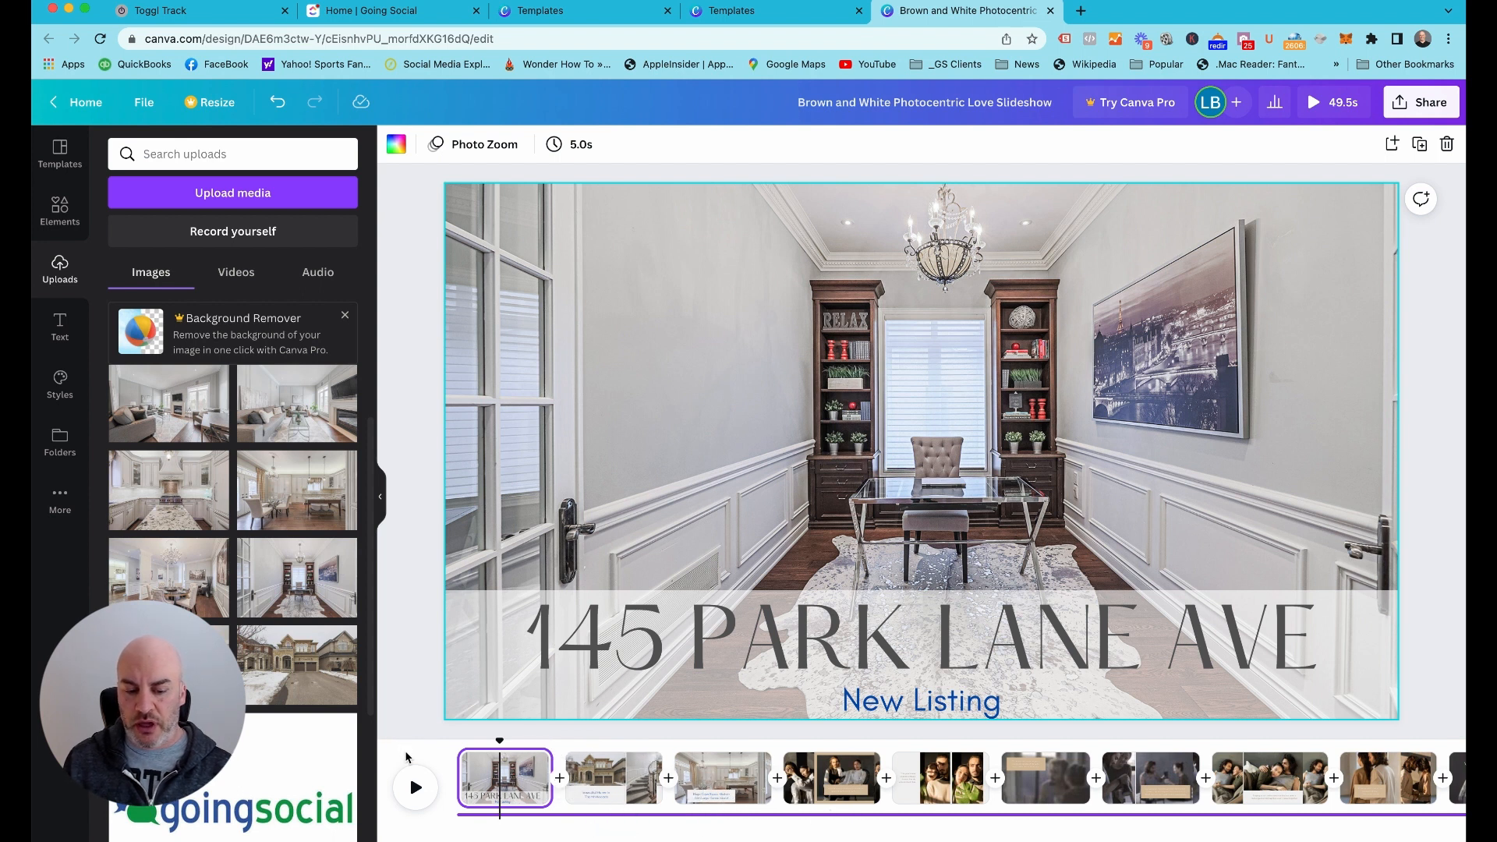
# Look over the page options available for page 4 in the timeline
pyautogui.click(858, 774)
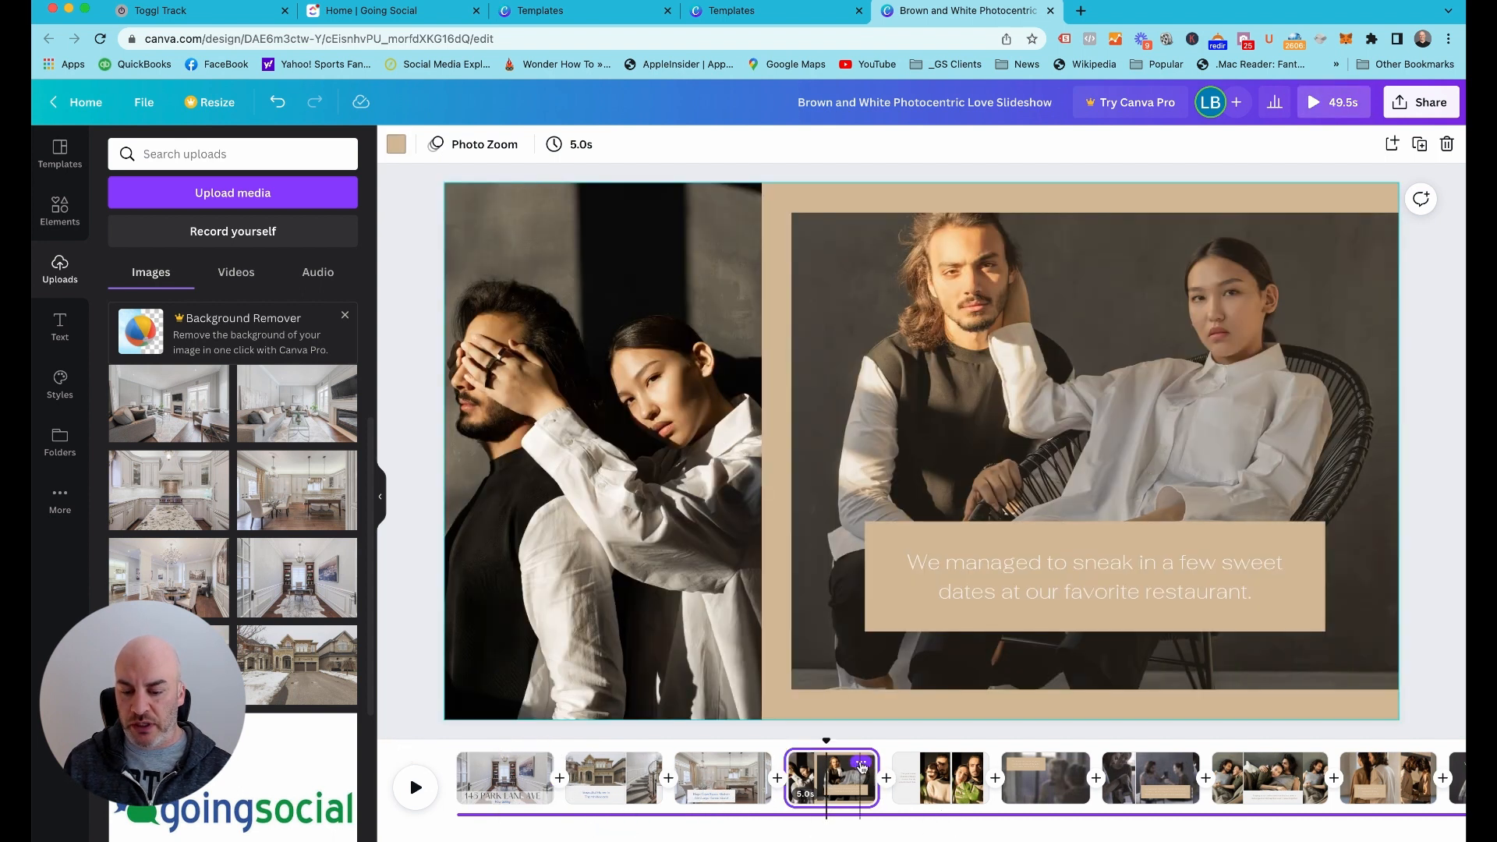
pyautogui.click(861, 763)
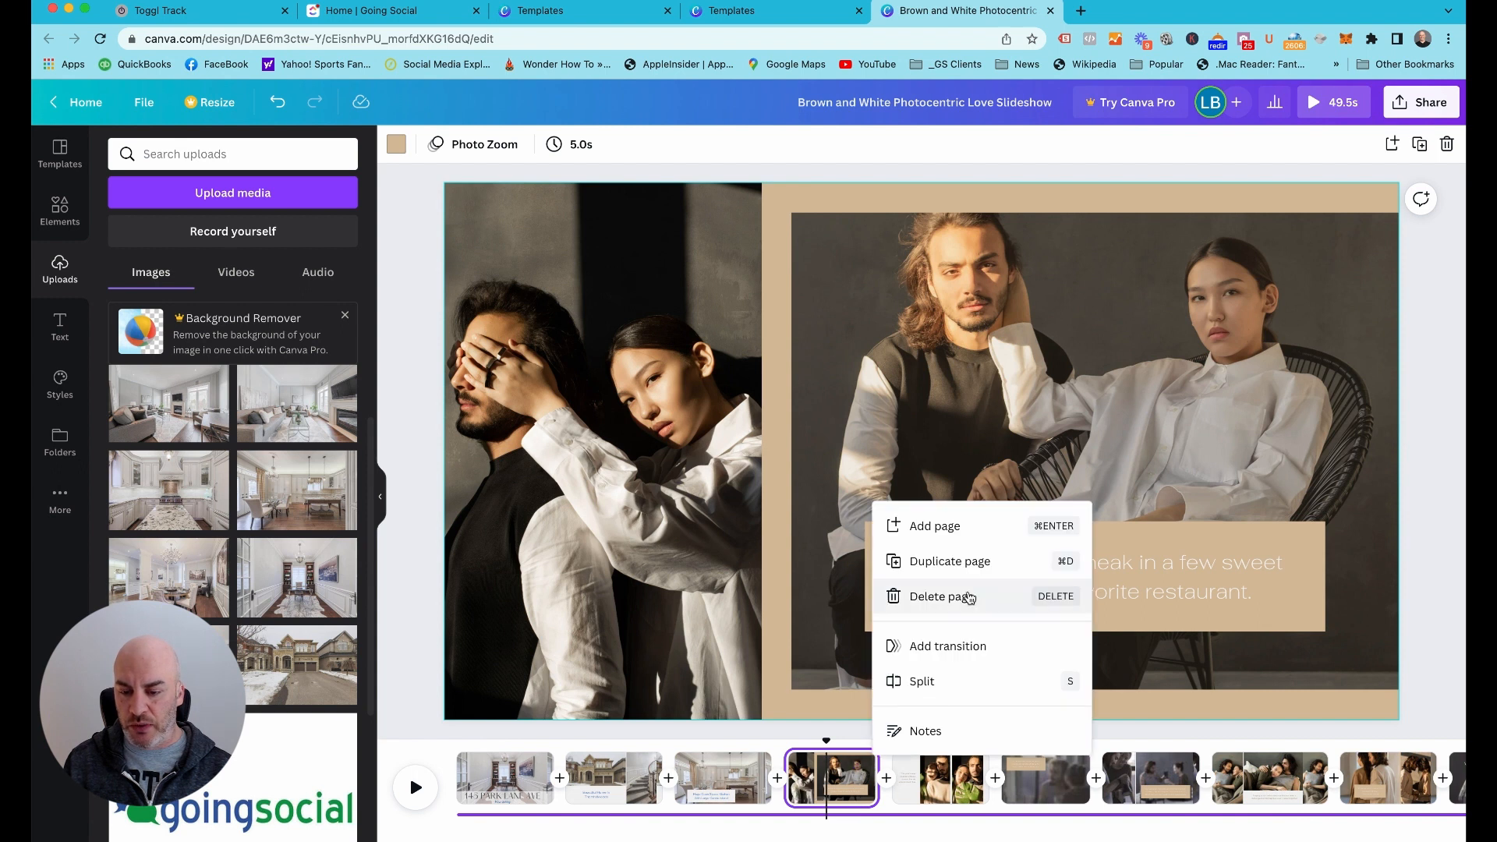
pyautogui.click(444, 745)
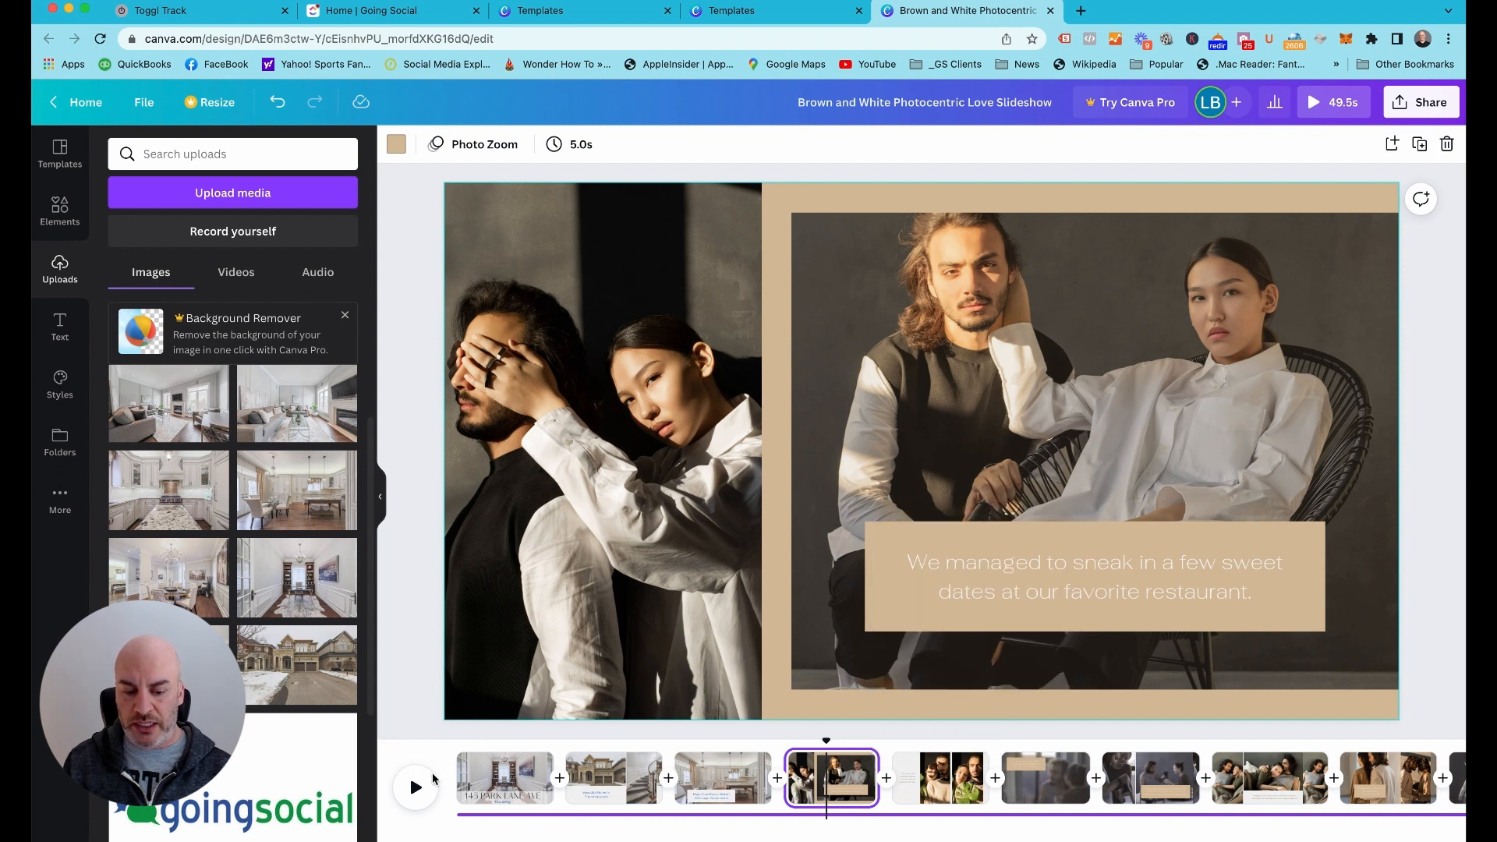
# Play the slideshow from page 1 to preview the edited pages, and stop playback at page 4
pyautogui.moveTo(458, 753); pyautogui.dragTo(446, 755)
pyautogui.click(417, 788)
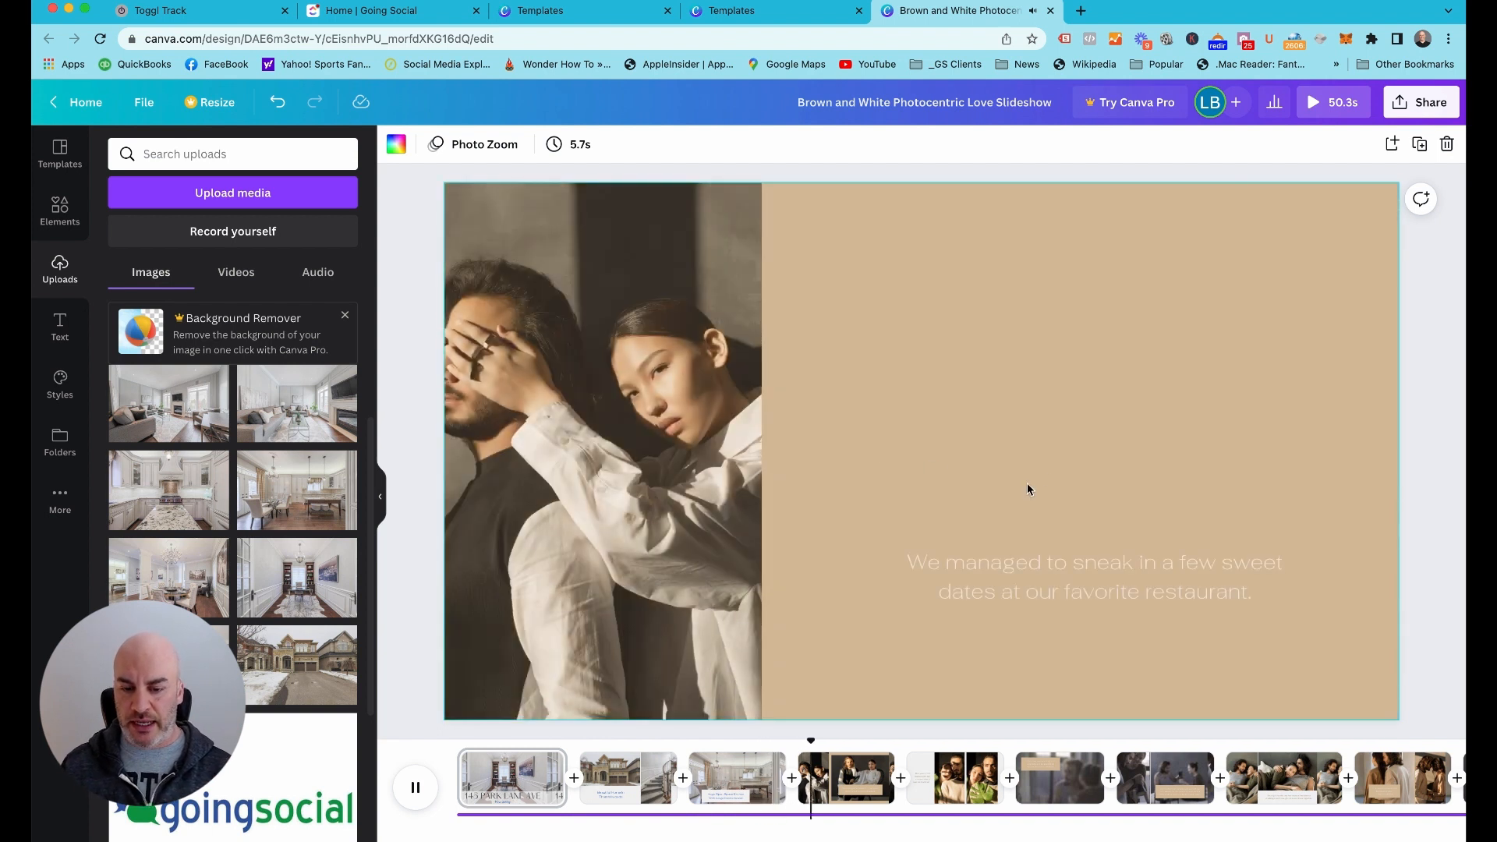
pyautogui.click(406, 664)
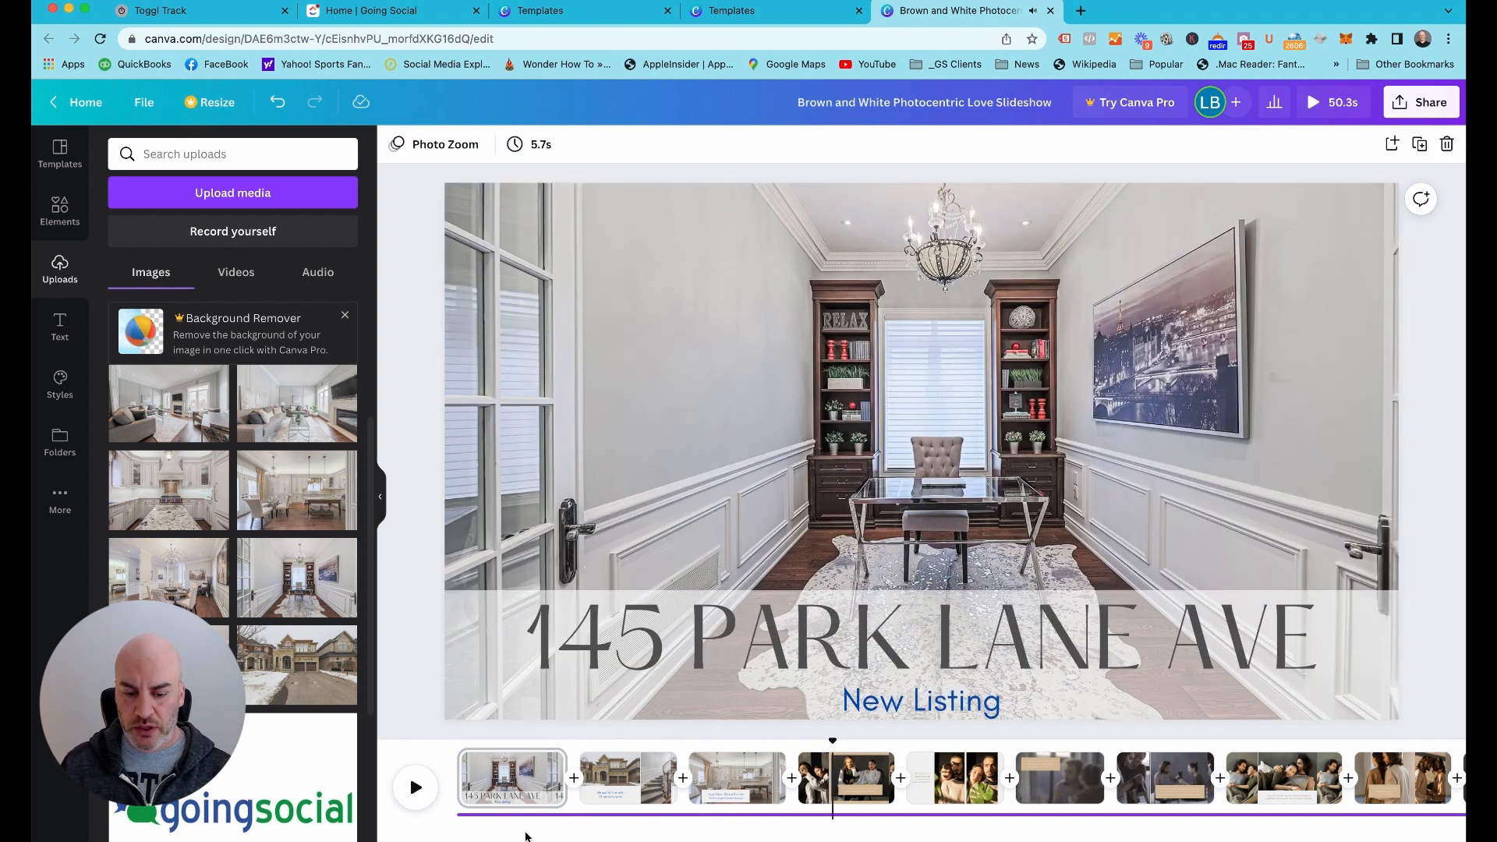
# Review the page animation styles available for page 2, including the Scale group with Photo Zoom
pyautogui.click(524, 791)
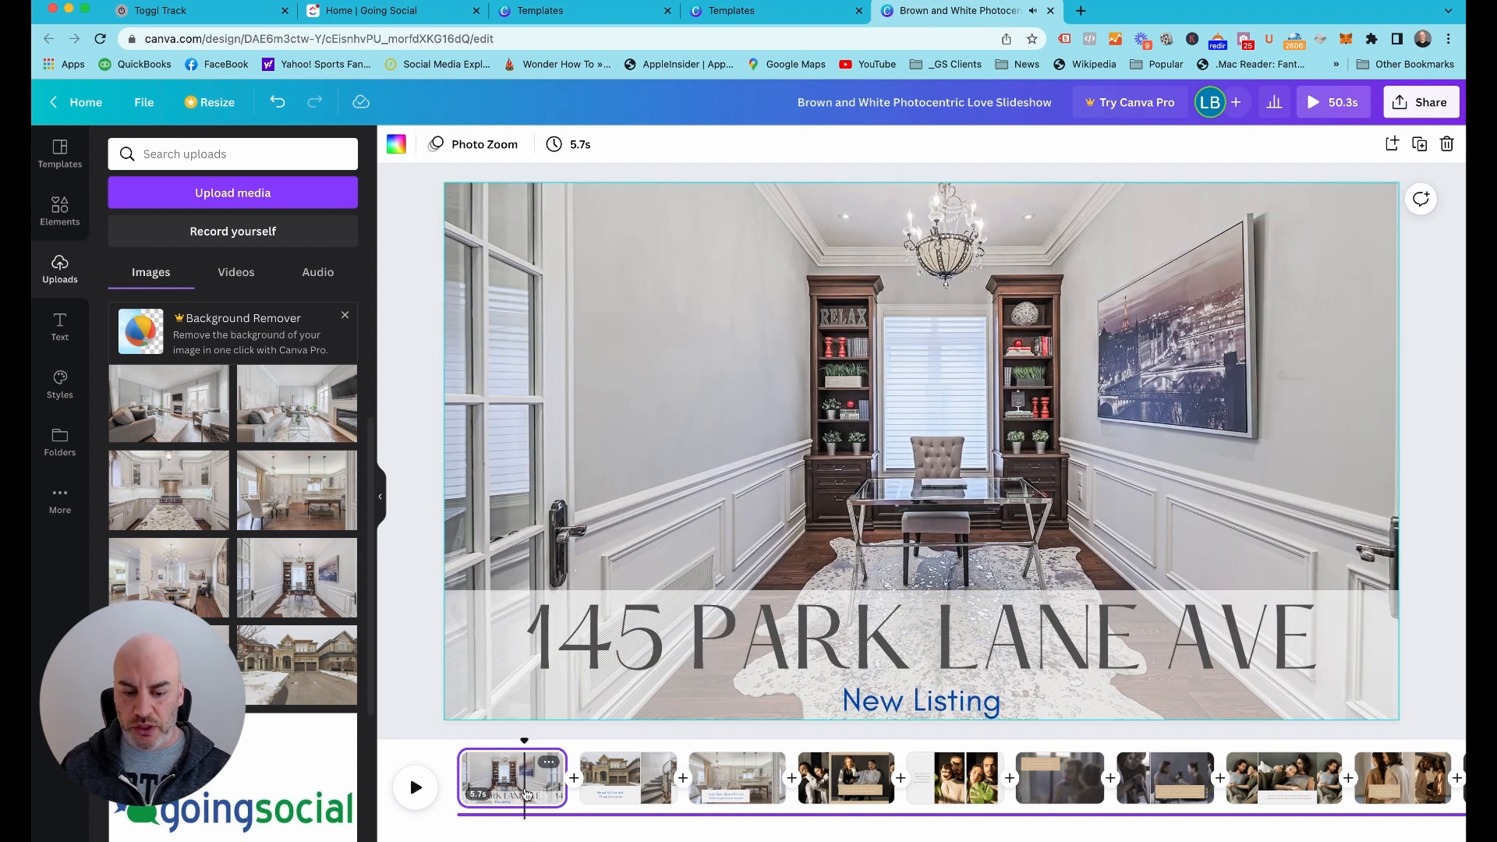
pyautogui.click(612, 781)
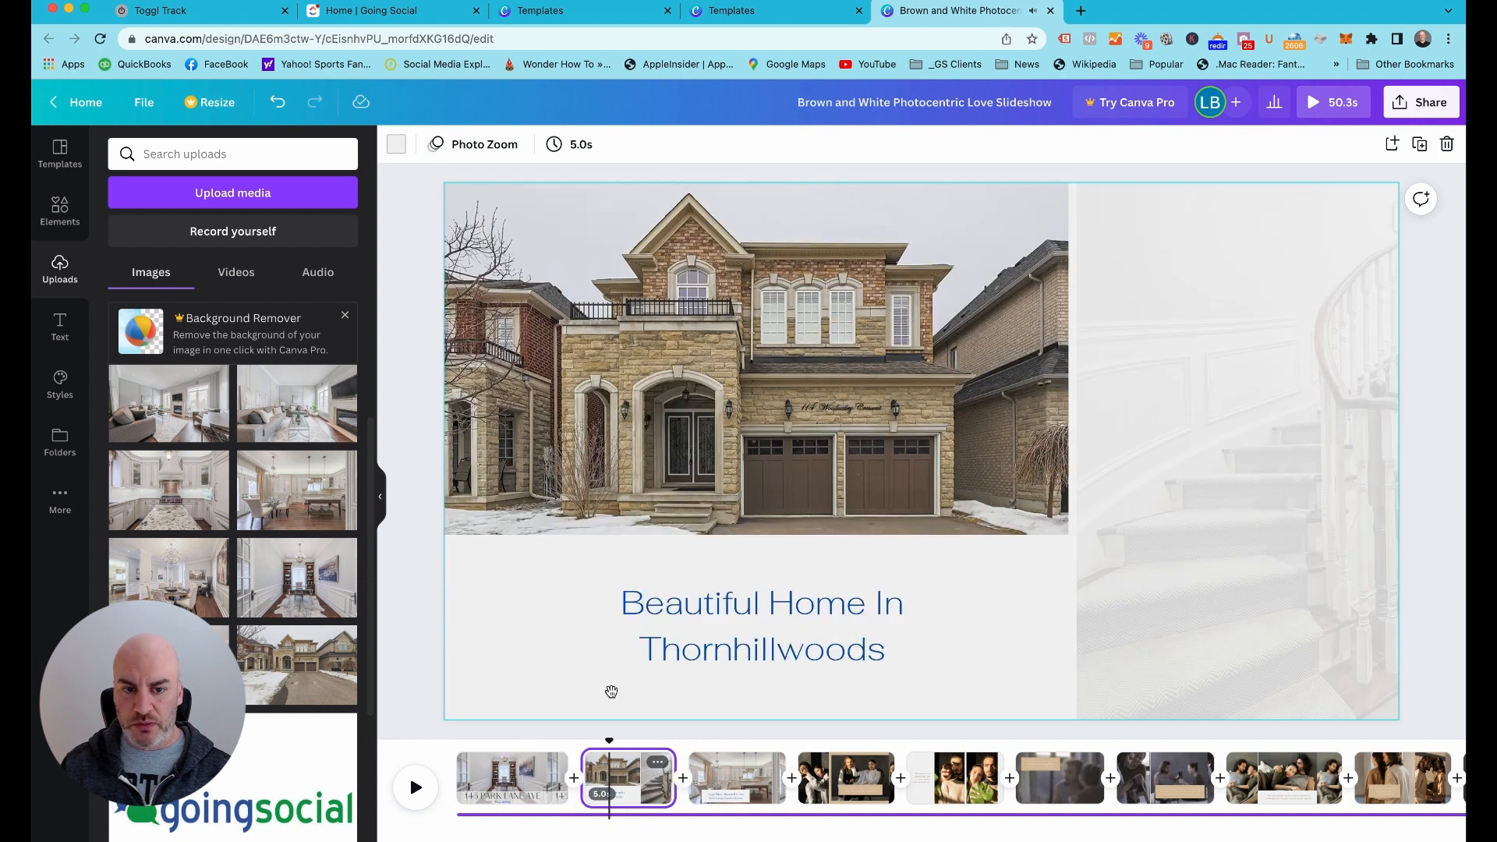
pyautogui.click(484, 147)
pyautogui.hscroll(2, 354, 340)
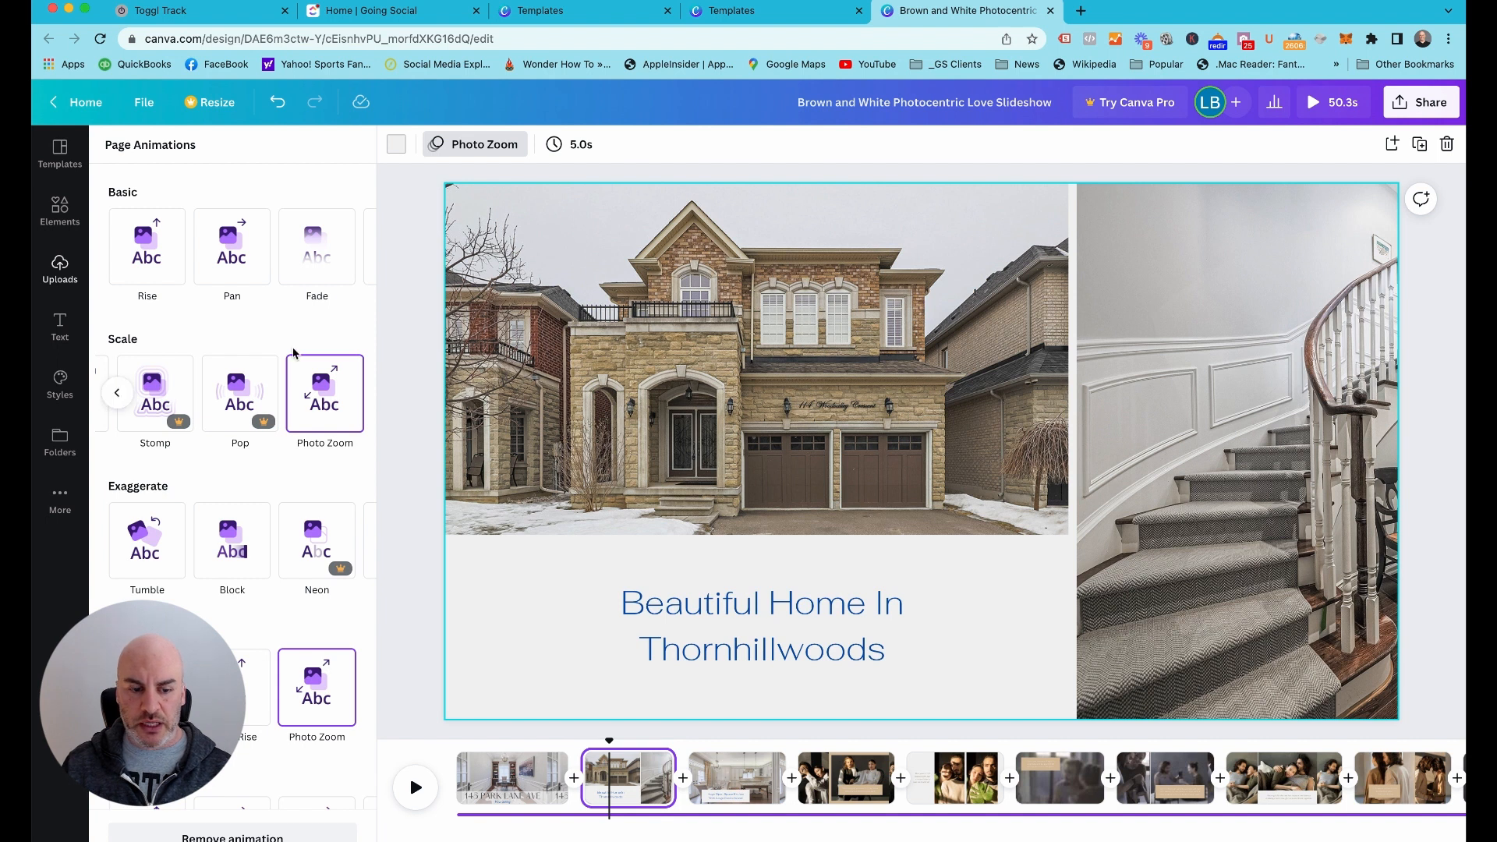
pyautogui.click(395, 226)
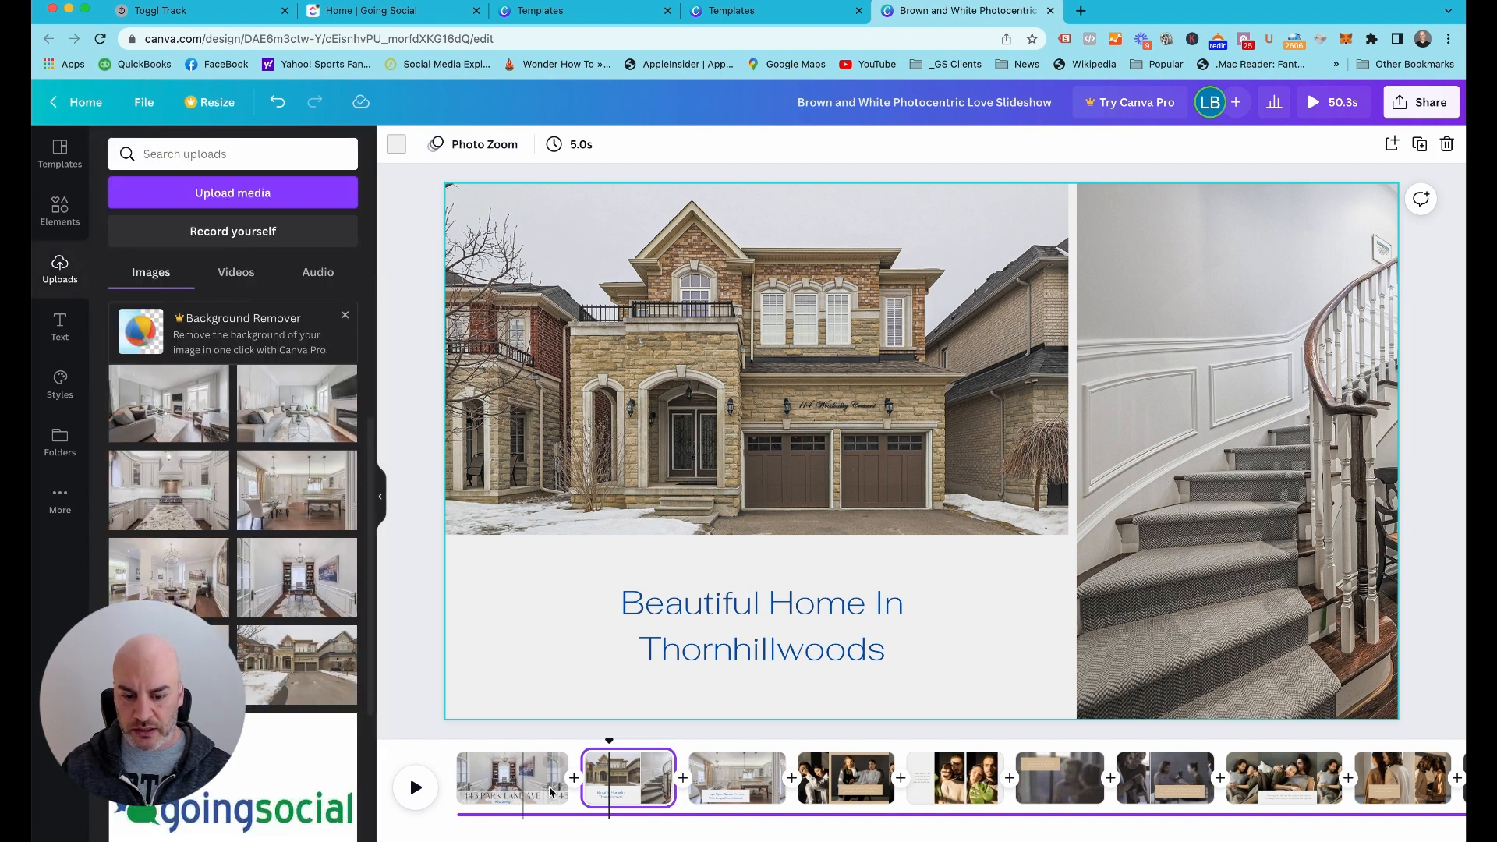
# Replace the tall couple photo on page 4 with the uploaded kitchen photo showing the stove and granite island
pyautogui.click(858, 781)
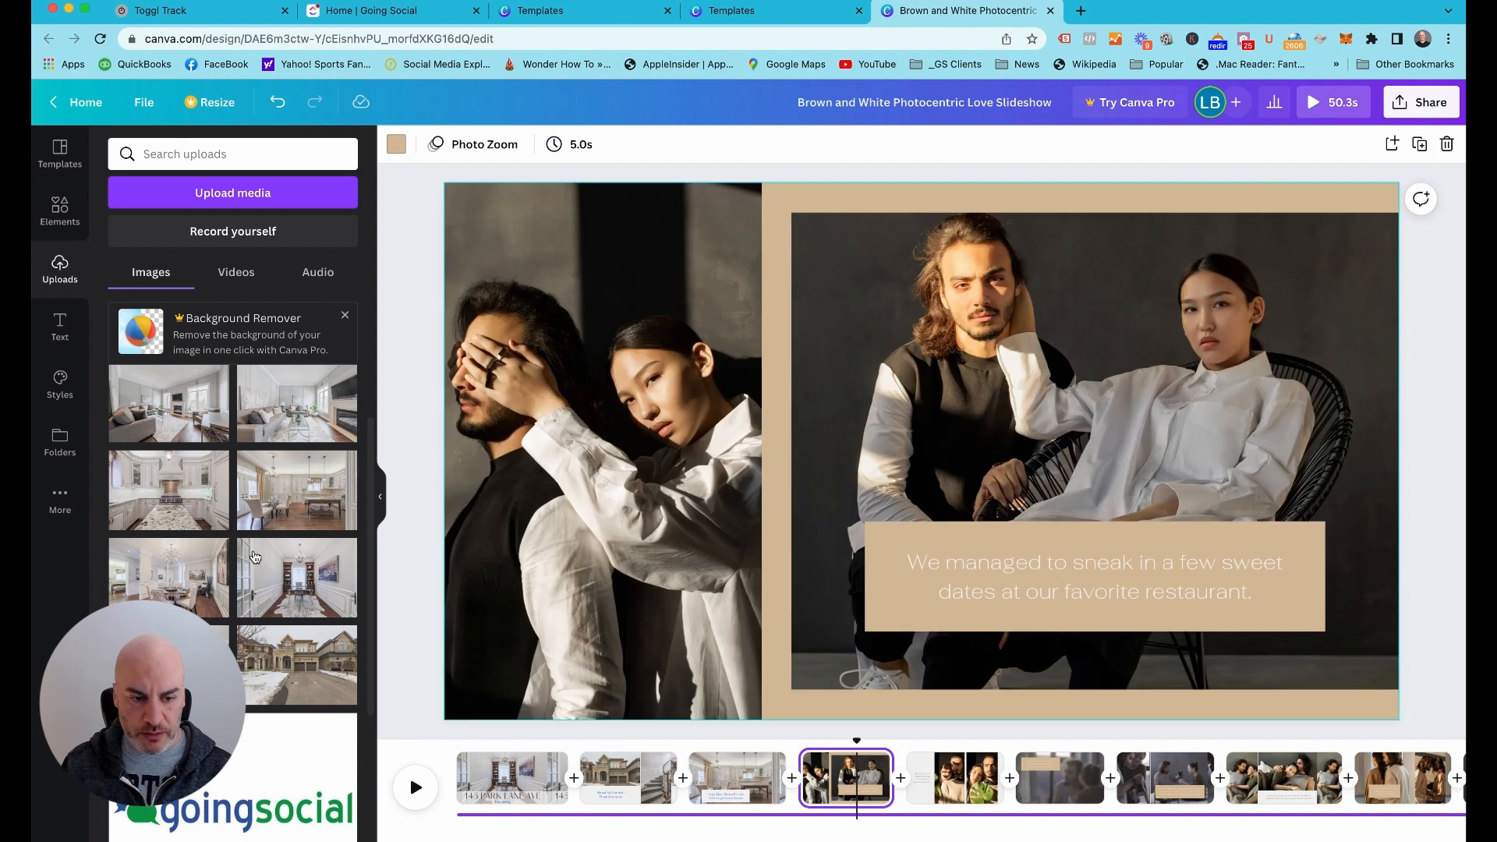
pyautogui.scroll(2, 258, 557)
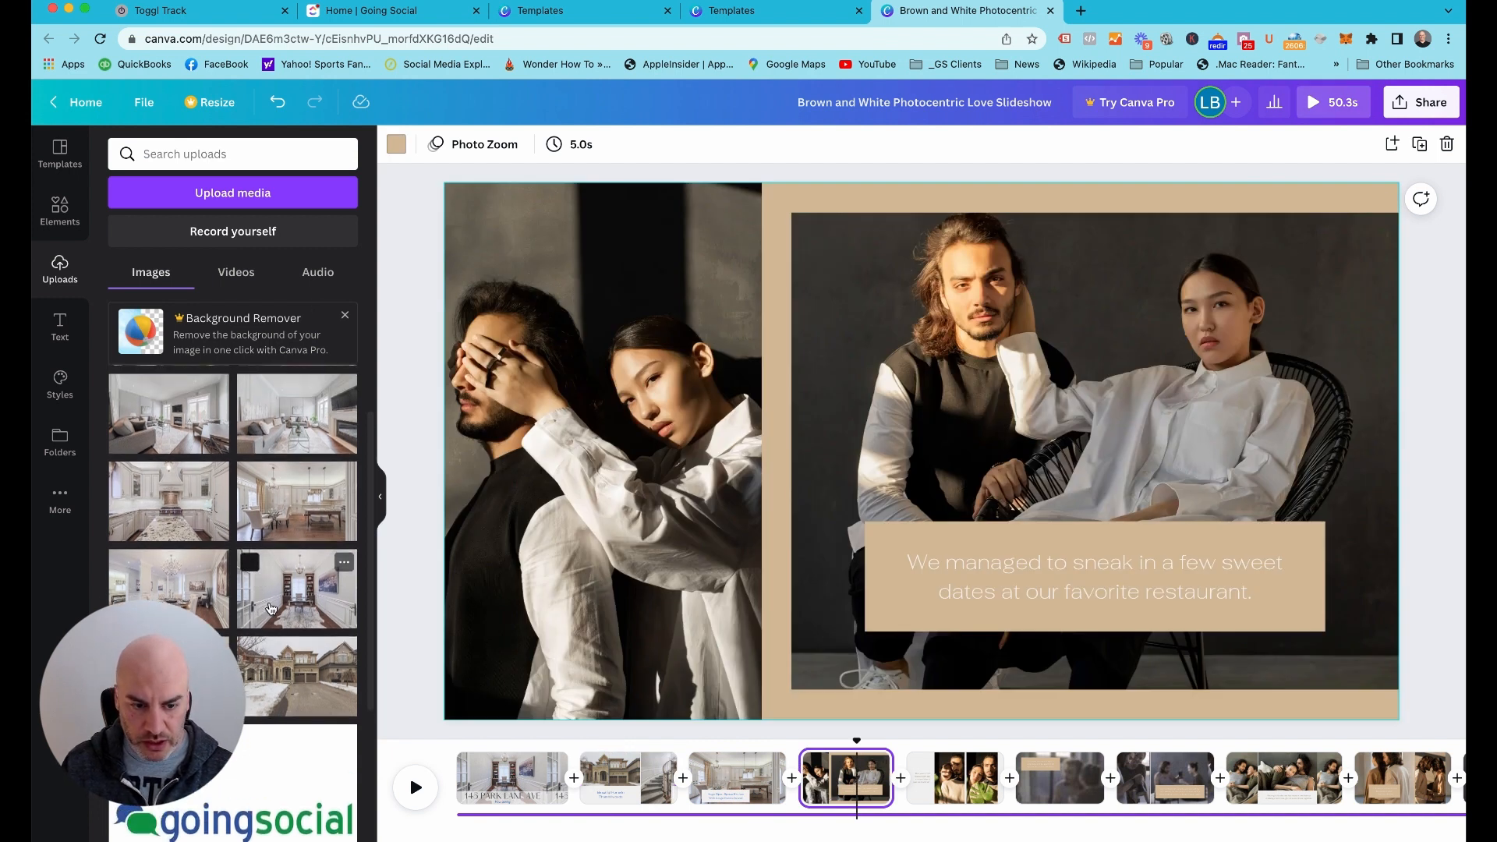
pyautogui.moveTo(183, 533); pyautogui.dragTo(560, 531)
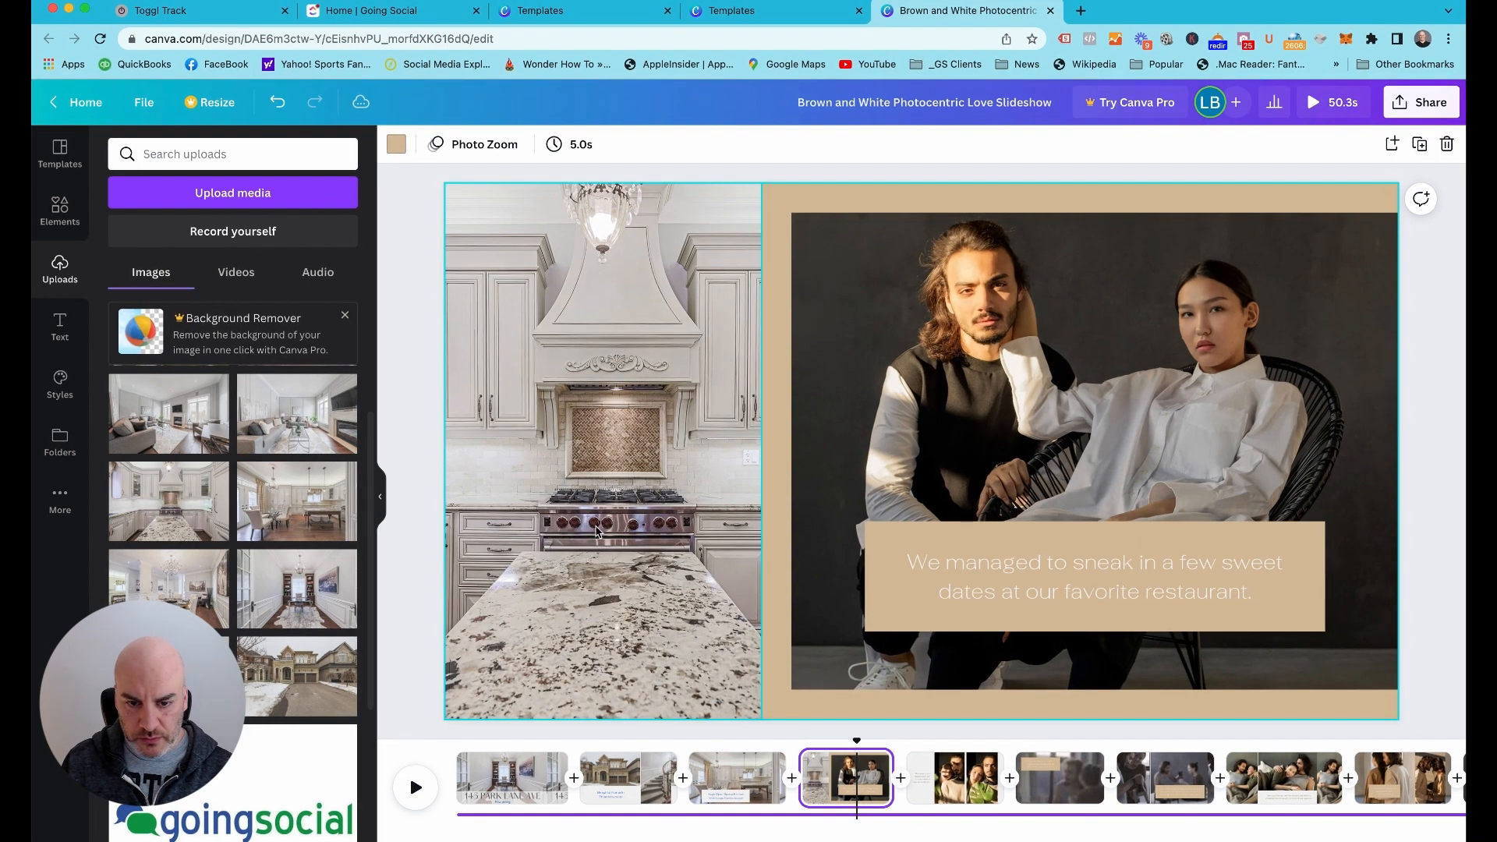
# Widen the page 4 kitchen photo to about 44% of the page width and shift the image in its crop to center the range hood
pyautogui.click(749, 471)
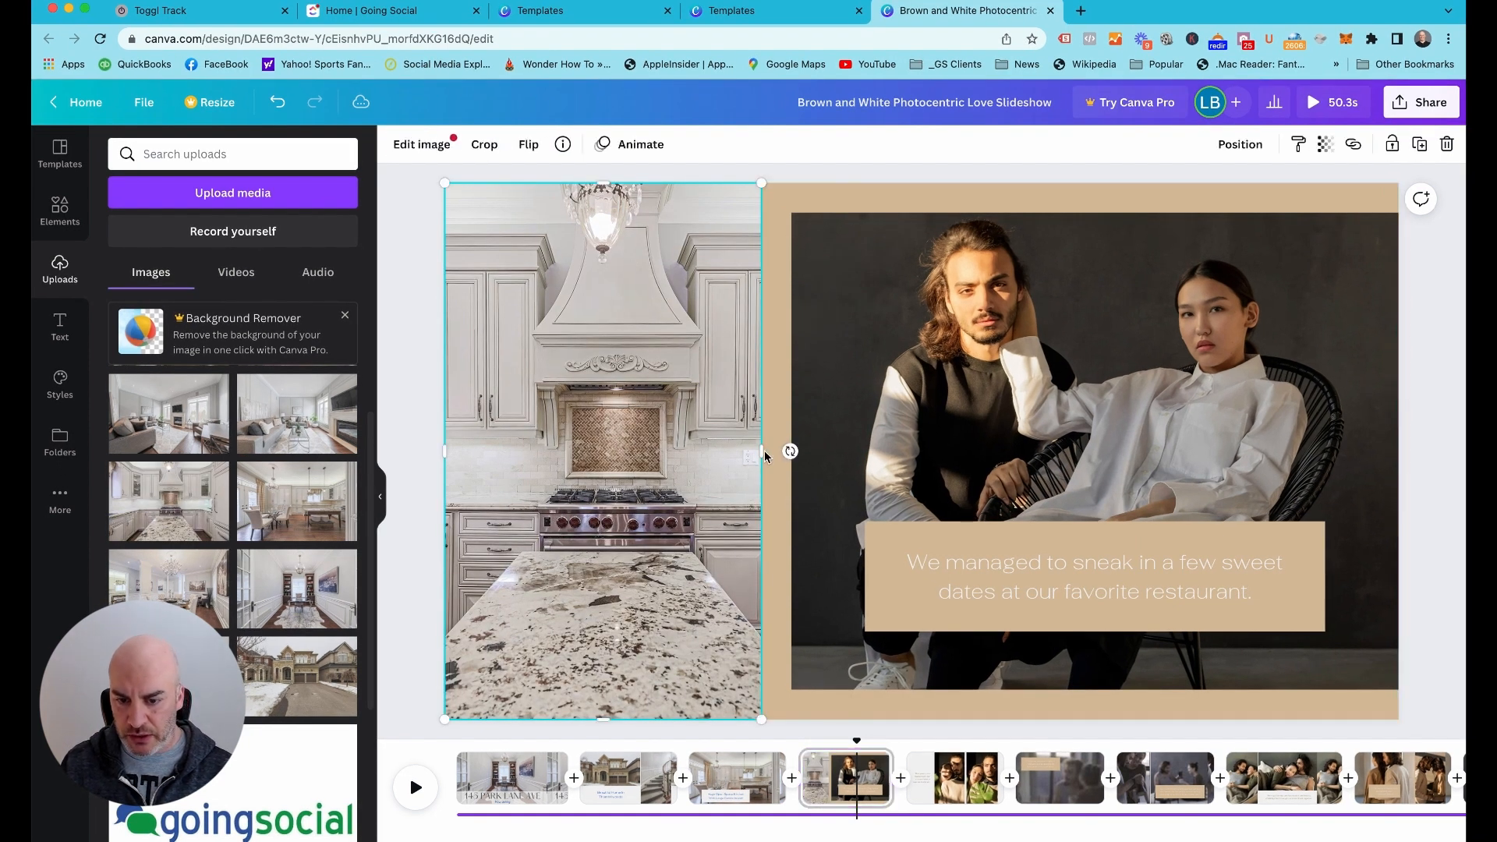
pyautogui.moveTo(763, 452); pyautogui.dragTo(865, 450)
pyautogui.doubleClick(698, 446)
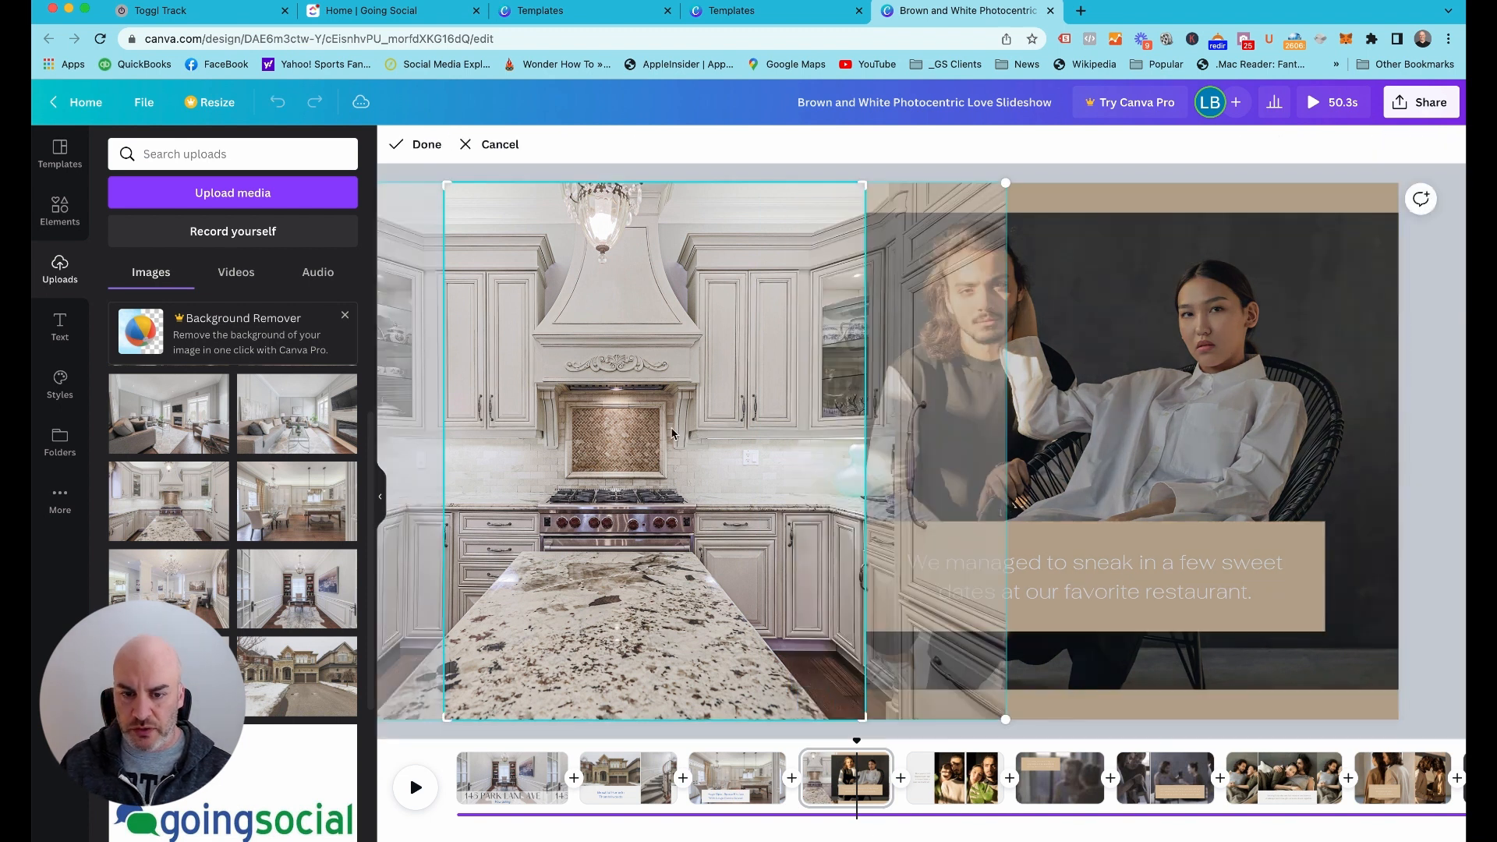
pyautogui.moveTo(672, 432); pyautogui.dragTo(719, 428)
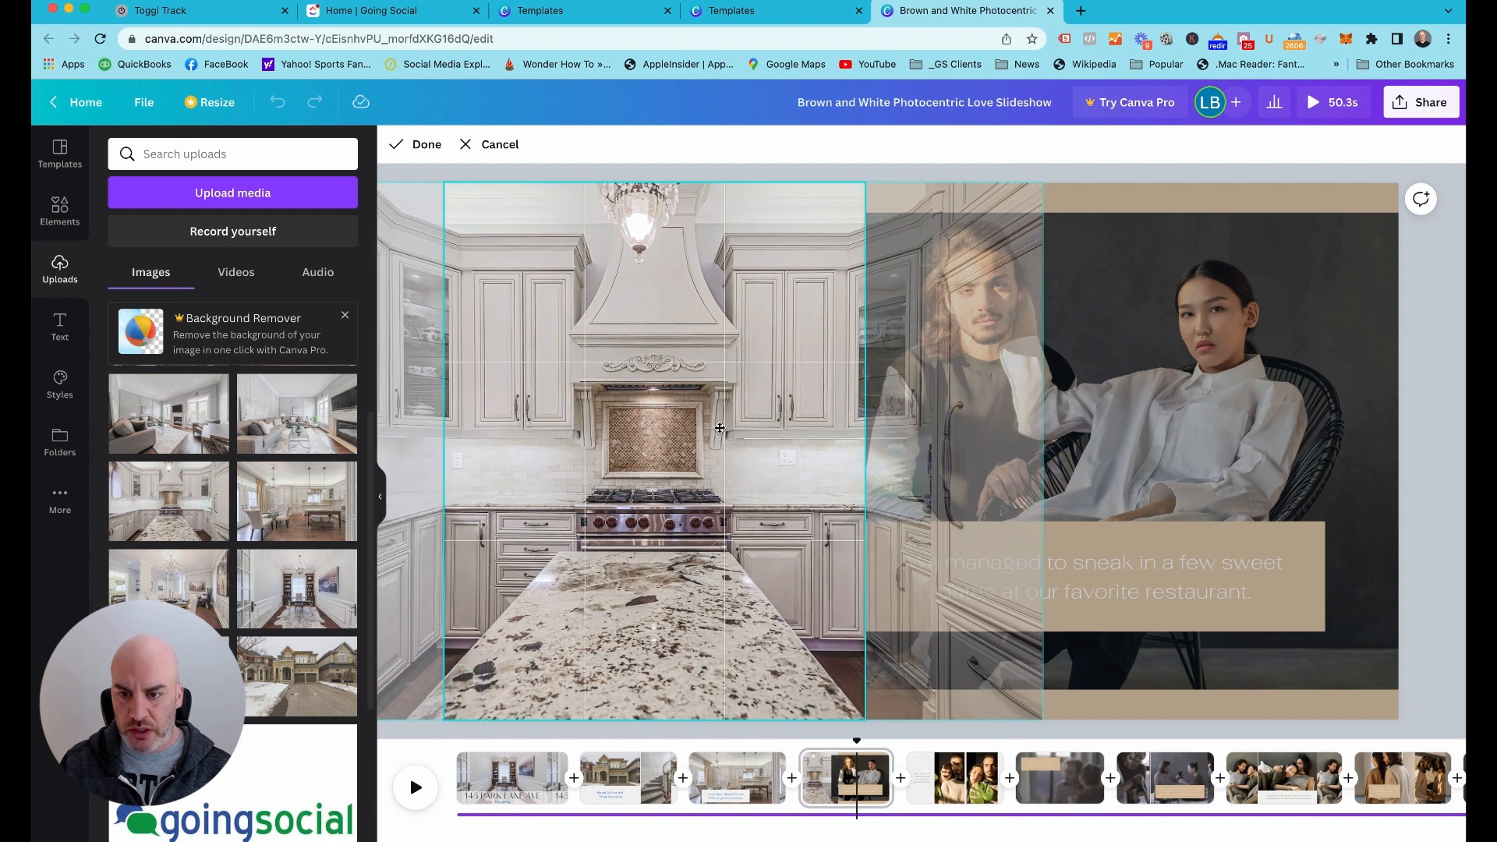
pyautogui.click(1004, 165)
# Change page 4's tan background to a custom dark navy blue
pyautogui.click(1103, 315)
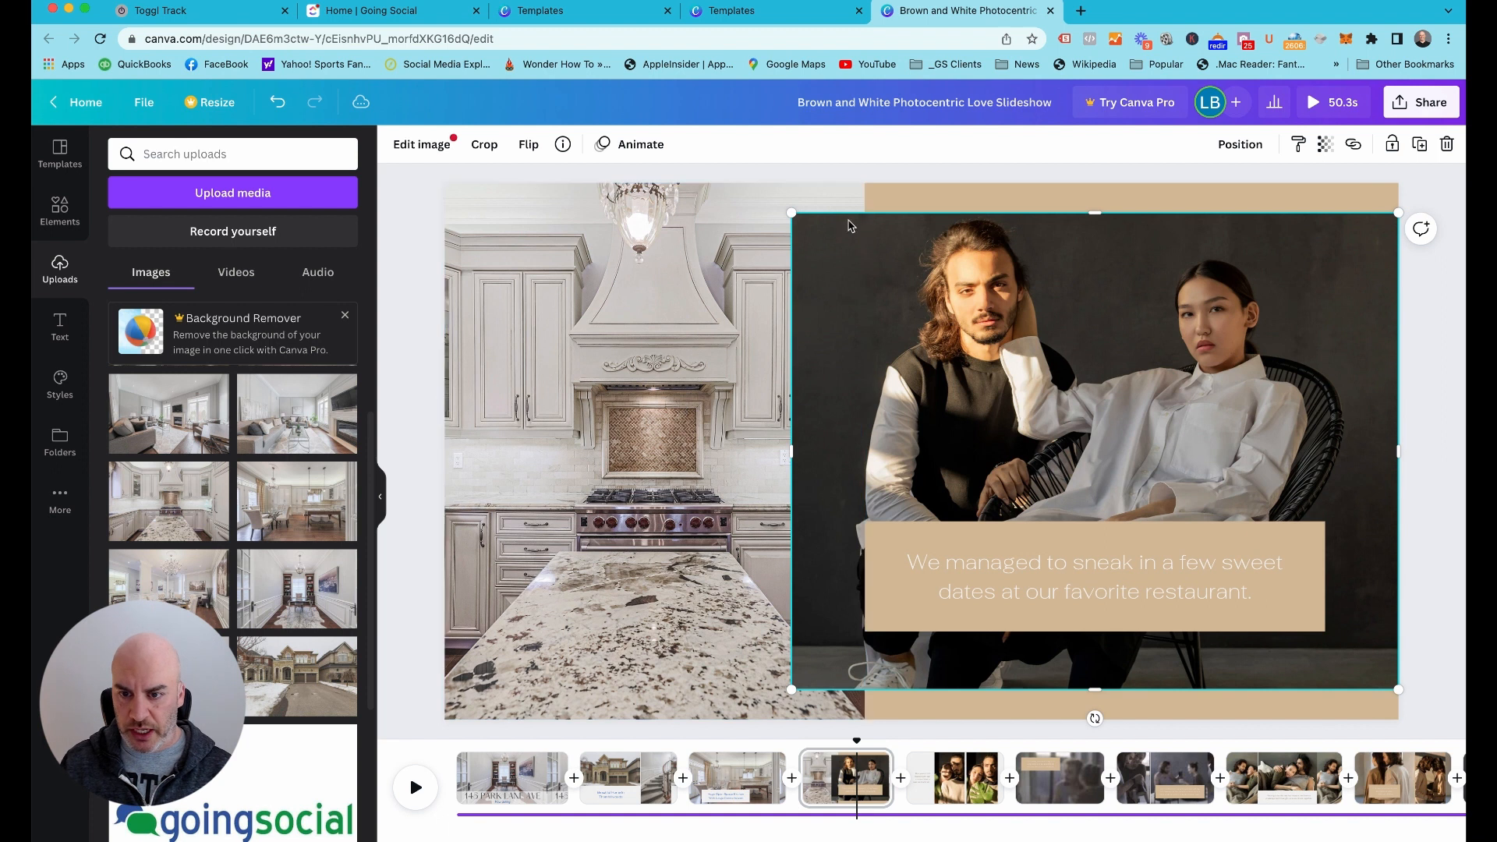
pyautogui.click(945, 195)
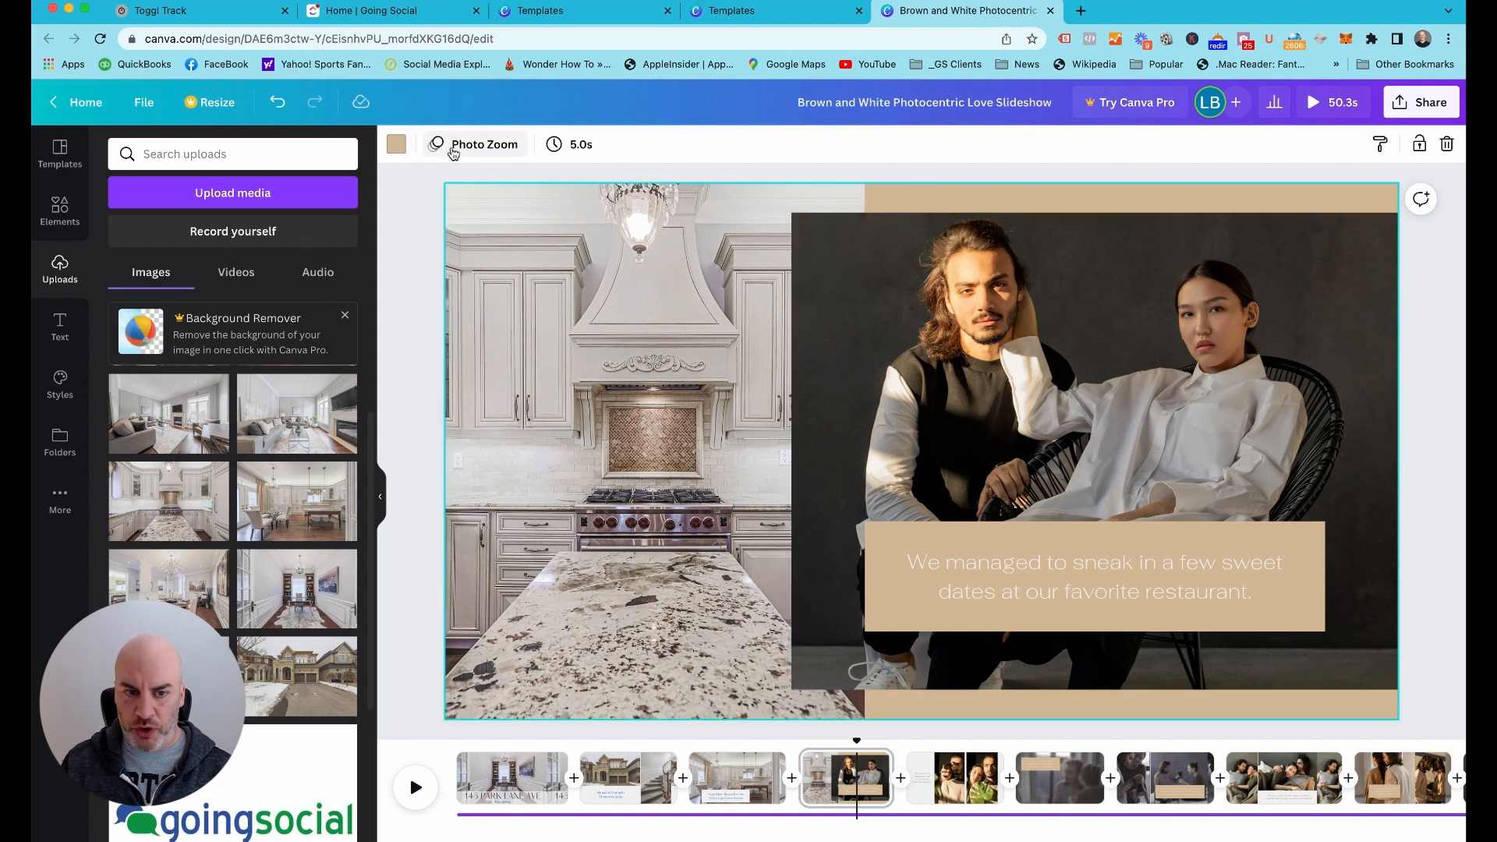
pyautogui.click(396, 144)
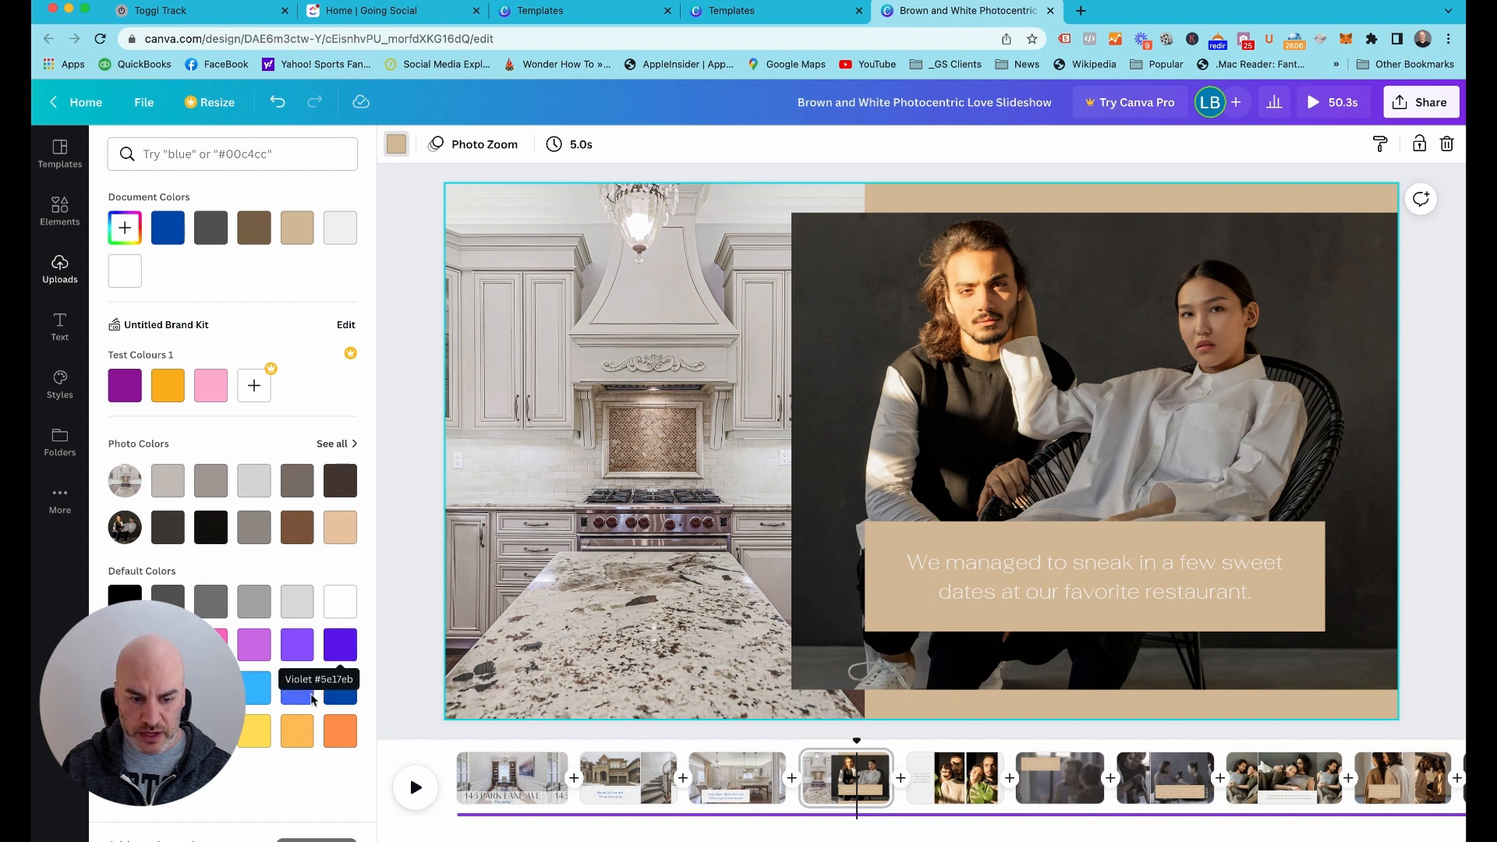
pyautogui.click(168, 227)
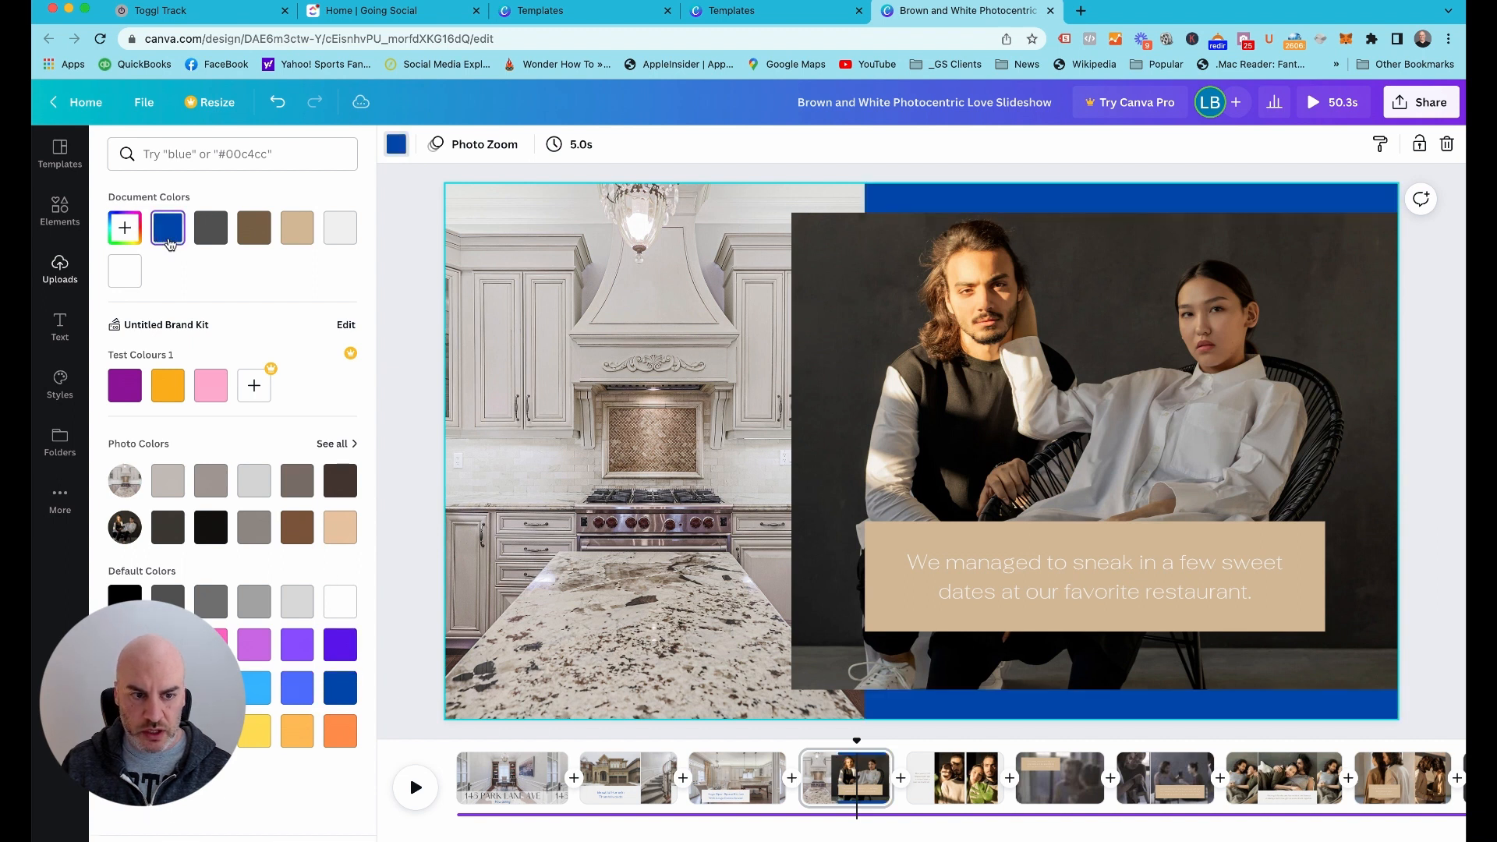
pyautogui.click(129, 237)
pyautogui.moveTo(329, 293); pyautogui.dragTo(237, 321)
pyautogui.click(408, 215)
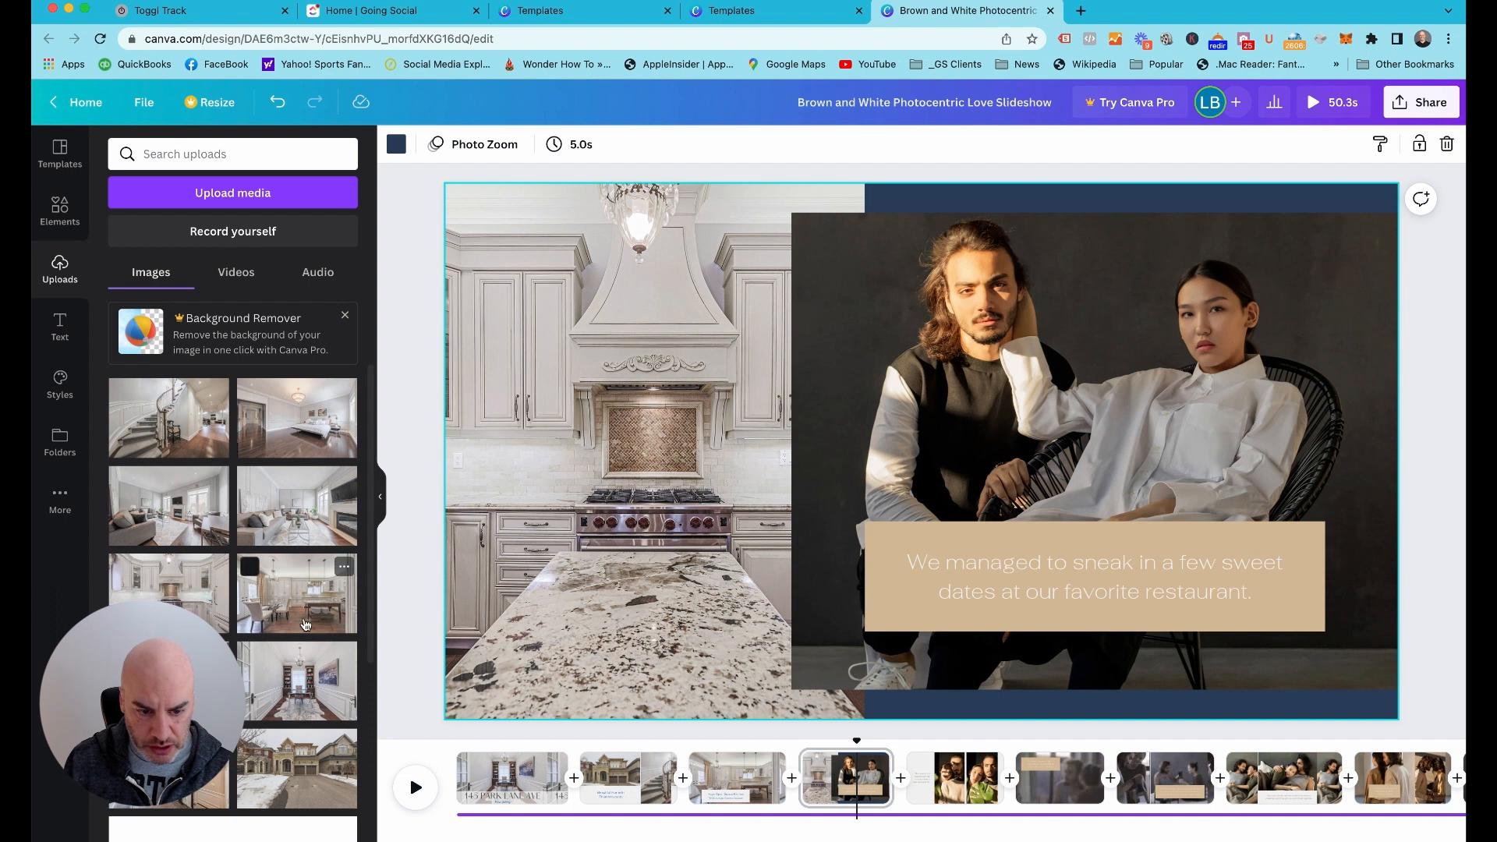
# Replace page 4's large couple photo with the uploaded dining room photo and change its caption to "Tons of Entertaining Space"
pyautogui.moveTo(168, 681); pyautogui.dragTo(854, 442)
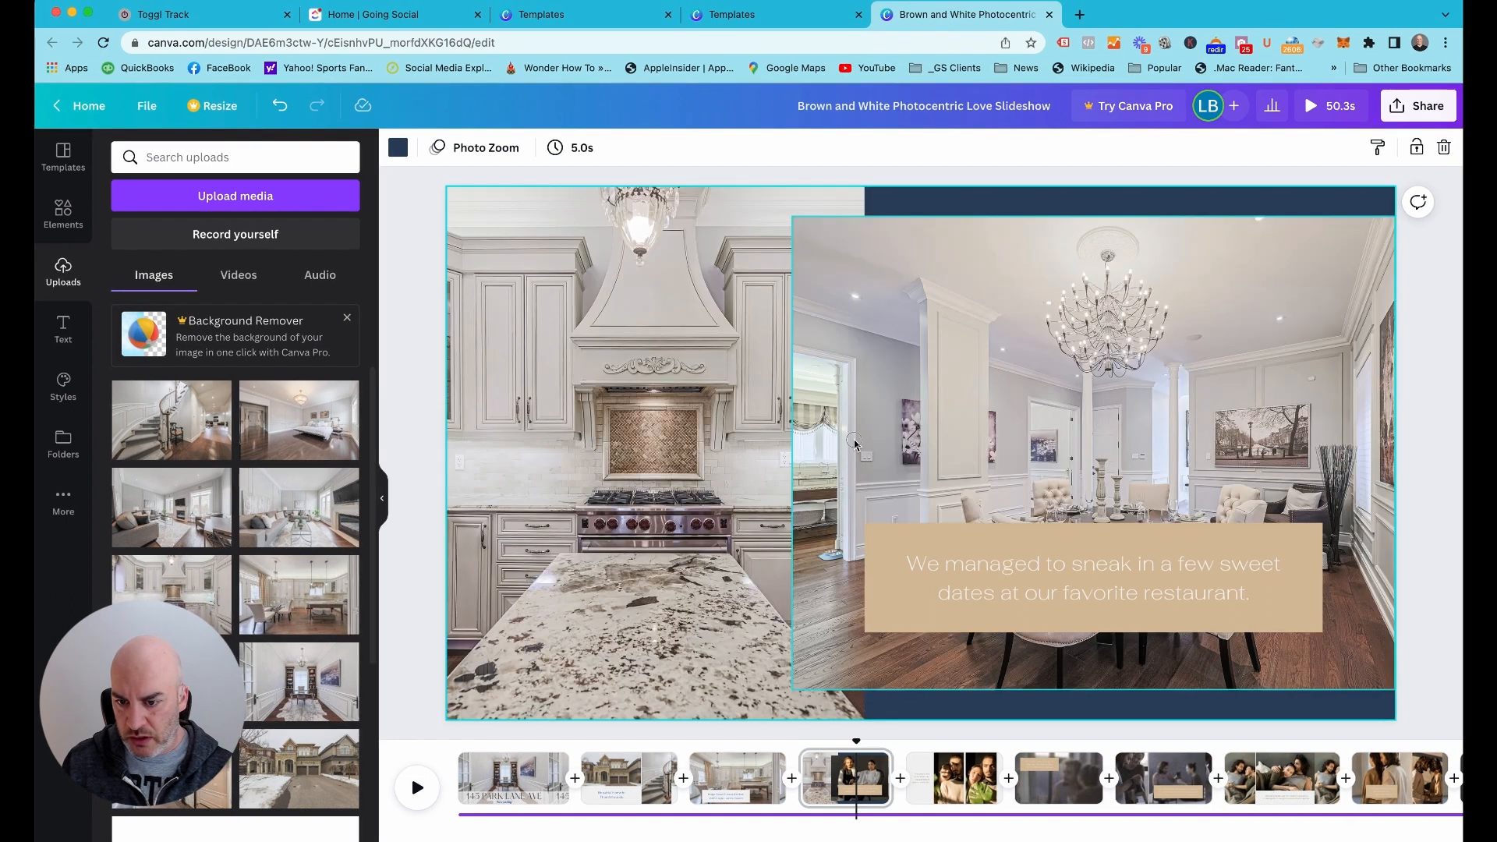
pyautogui.click(1027, 579)
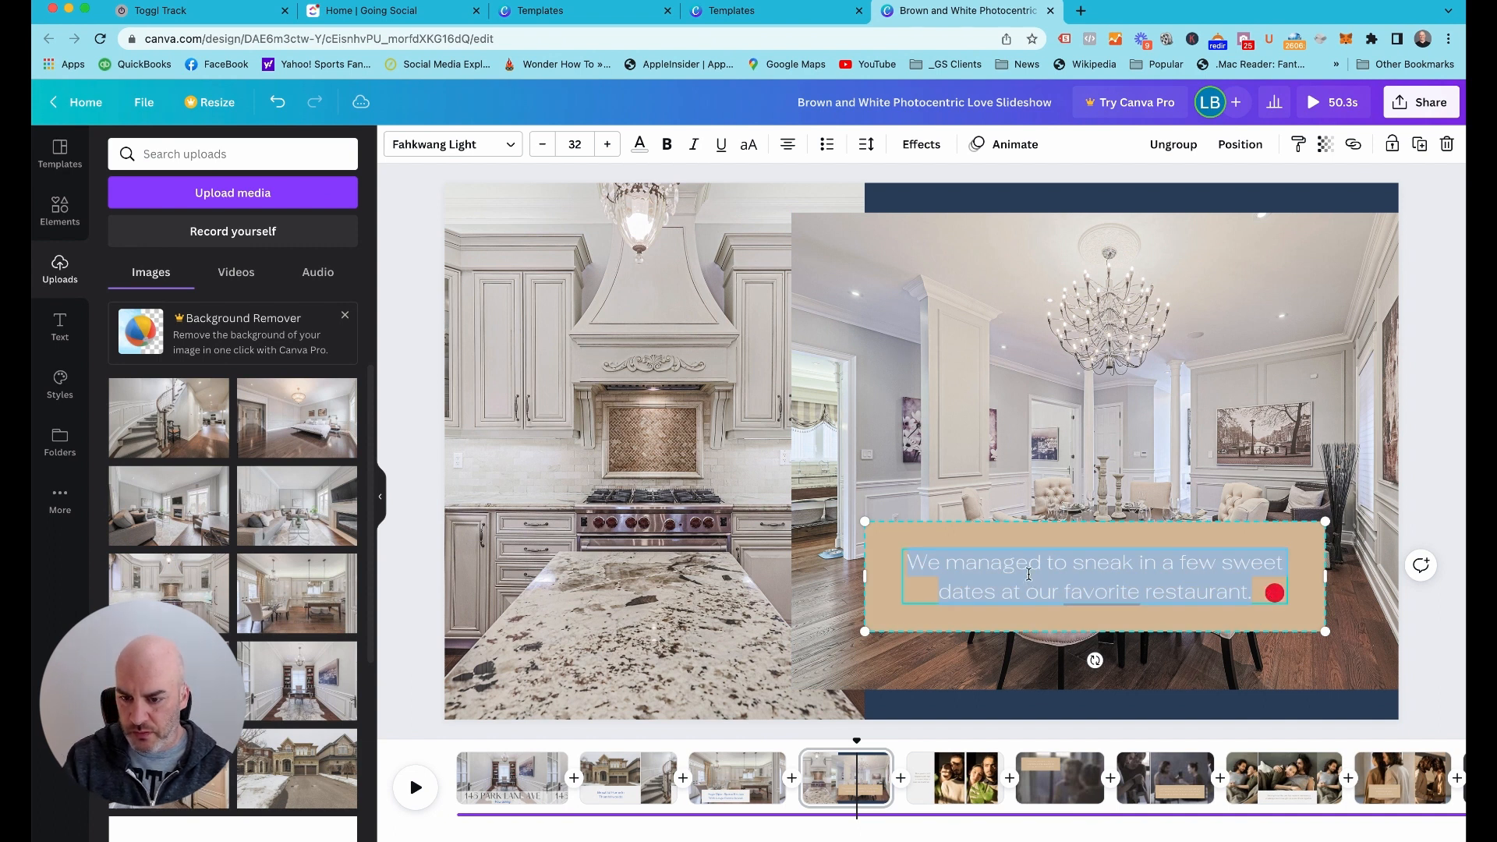
pyautogui.write('Lot')
pyautogui.press('BackSpace')
pyautogui.press('BackSpace')
pyautogui.press('BackSpace')
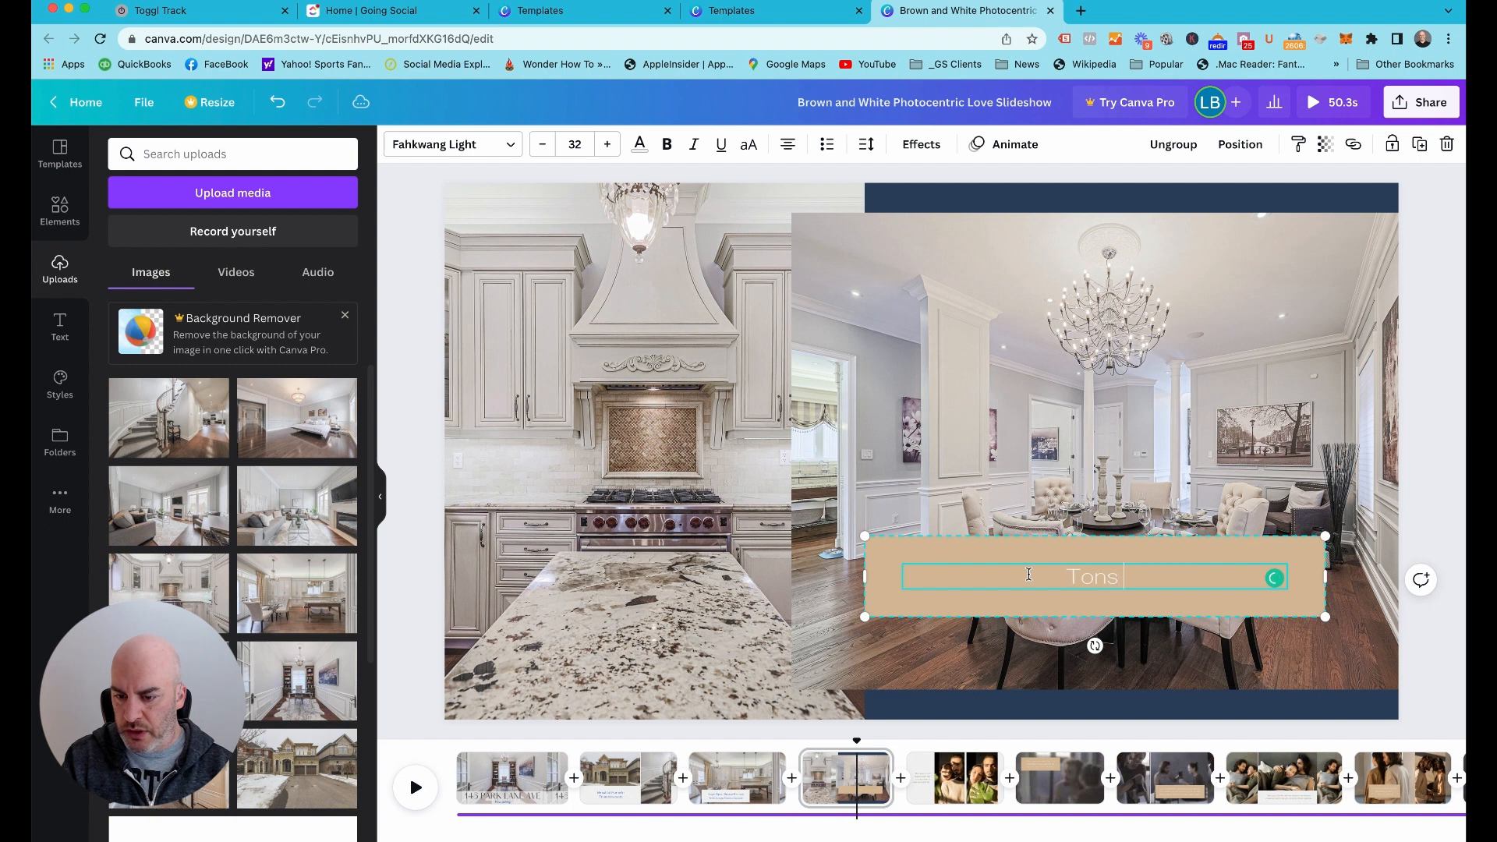
pyautogui.write('Entert')
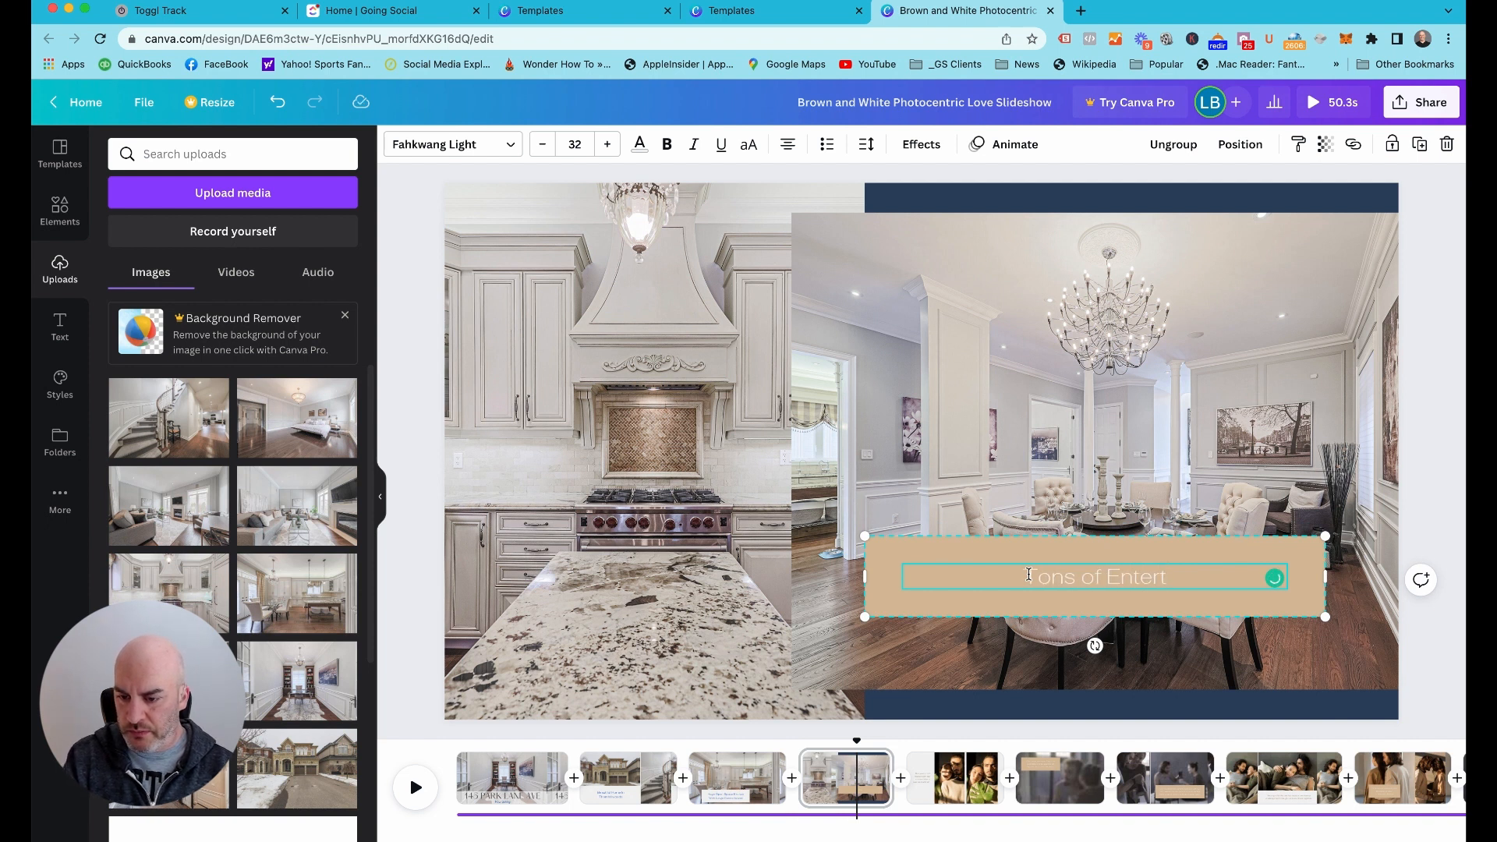
pyautogui.write('aining Space')
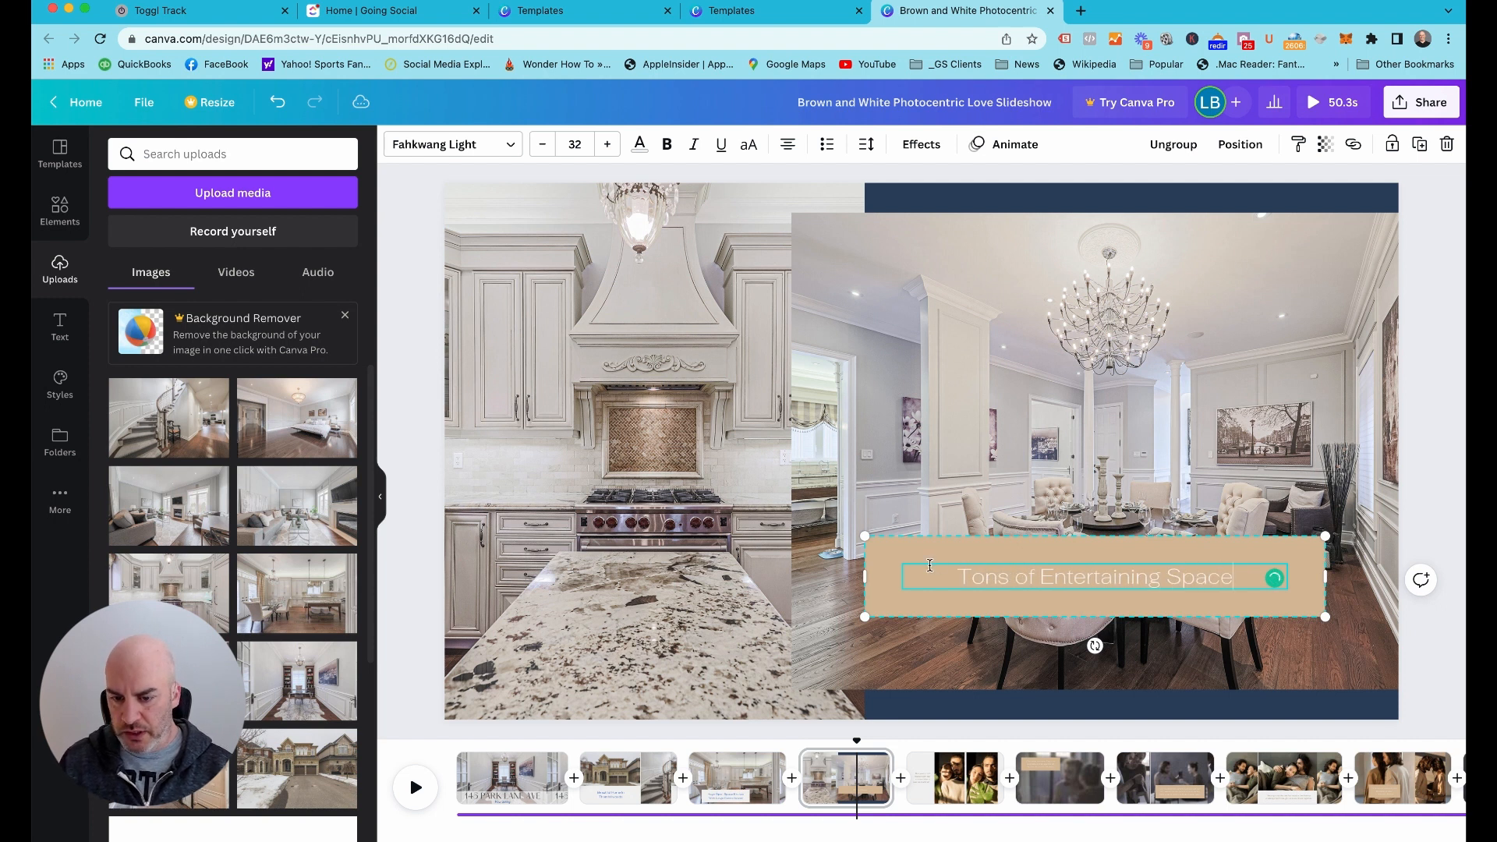
# Color page 4's "Tons of Entertaining Space" caption text bright blue and fill its box with the light gray document color
pyautogui.click(892, 556)
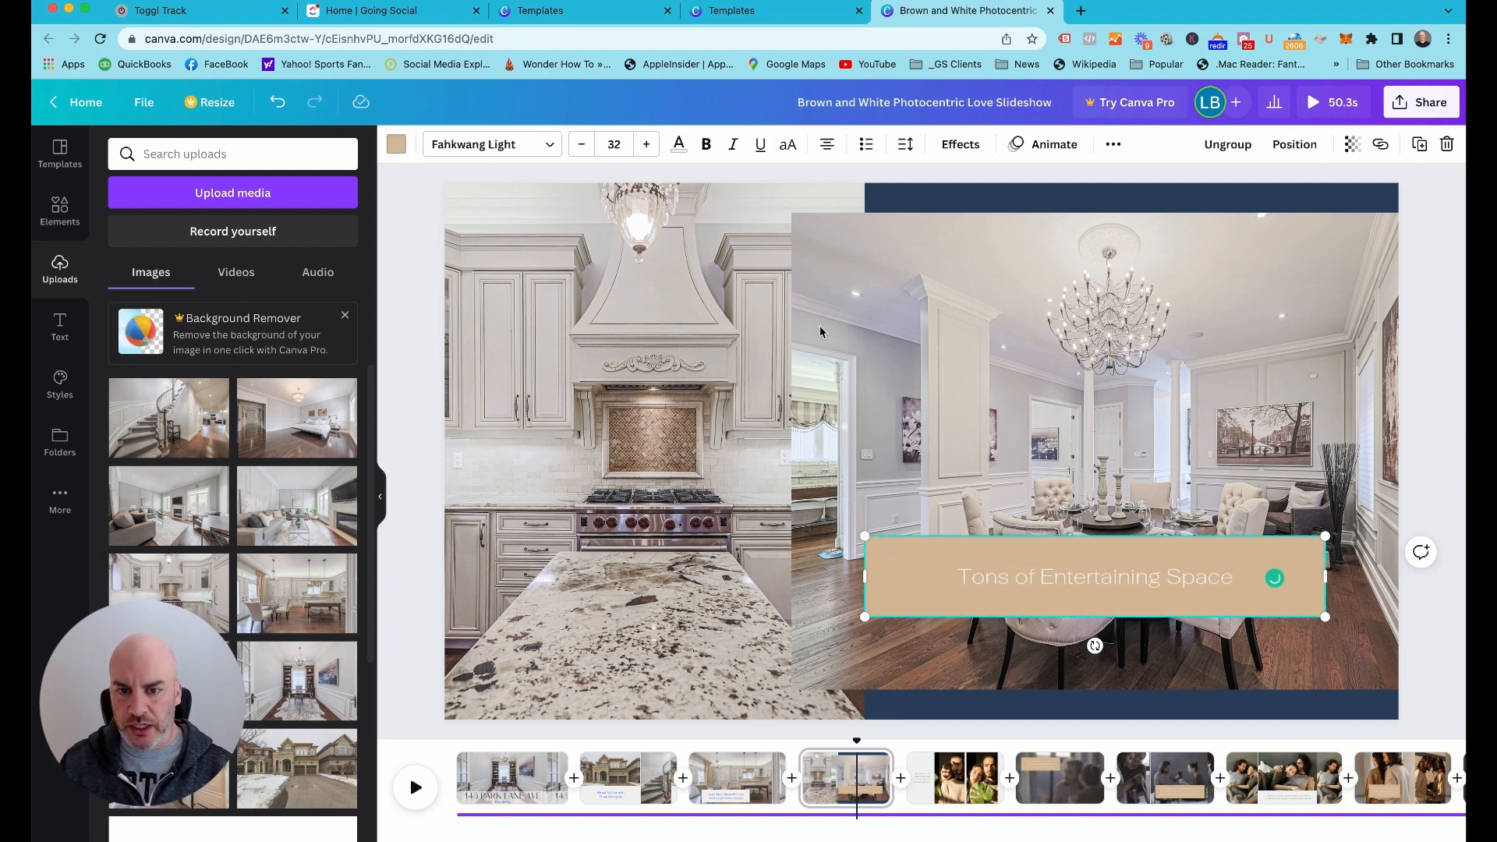
pyautogui.click(678, 144)
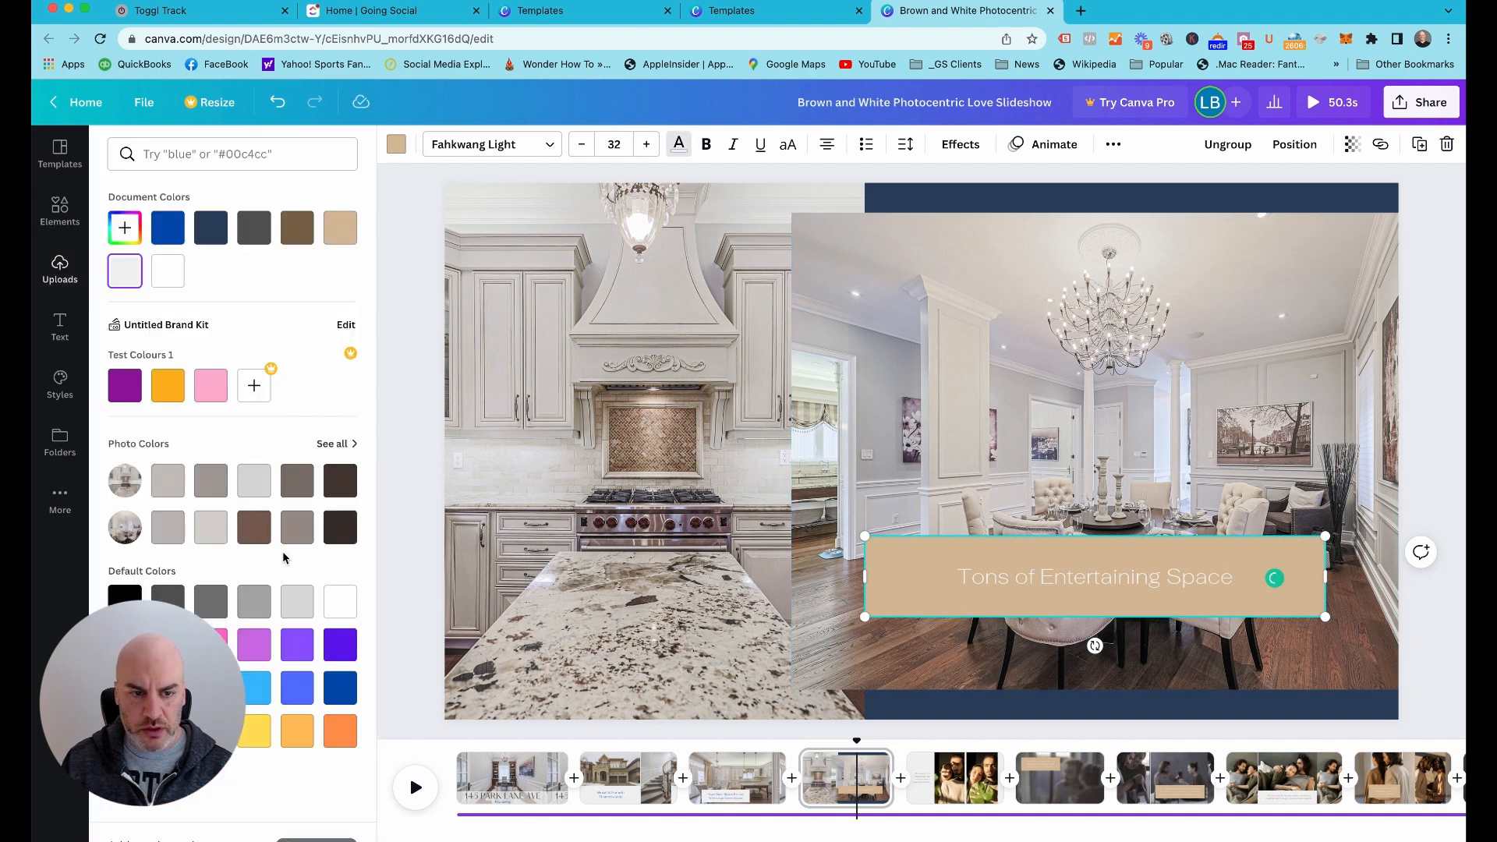
pyautogui.click(168, 226)
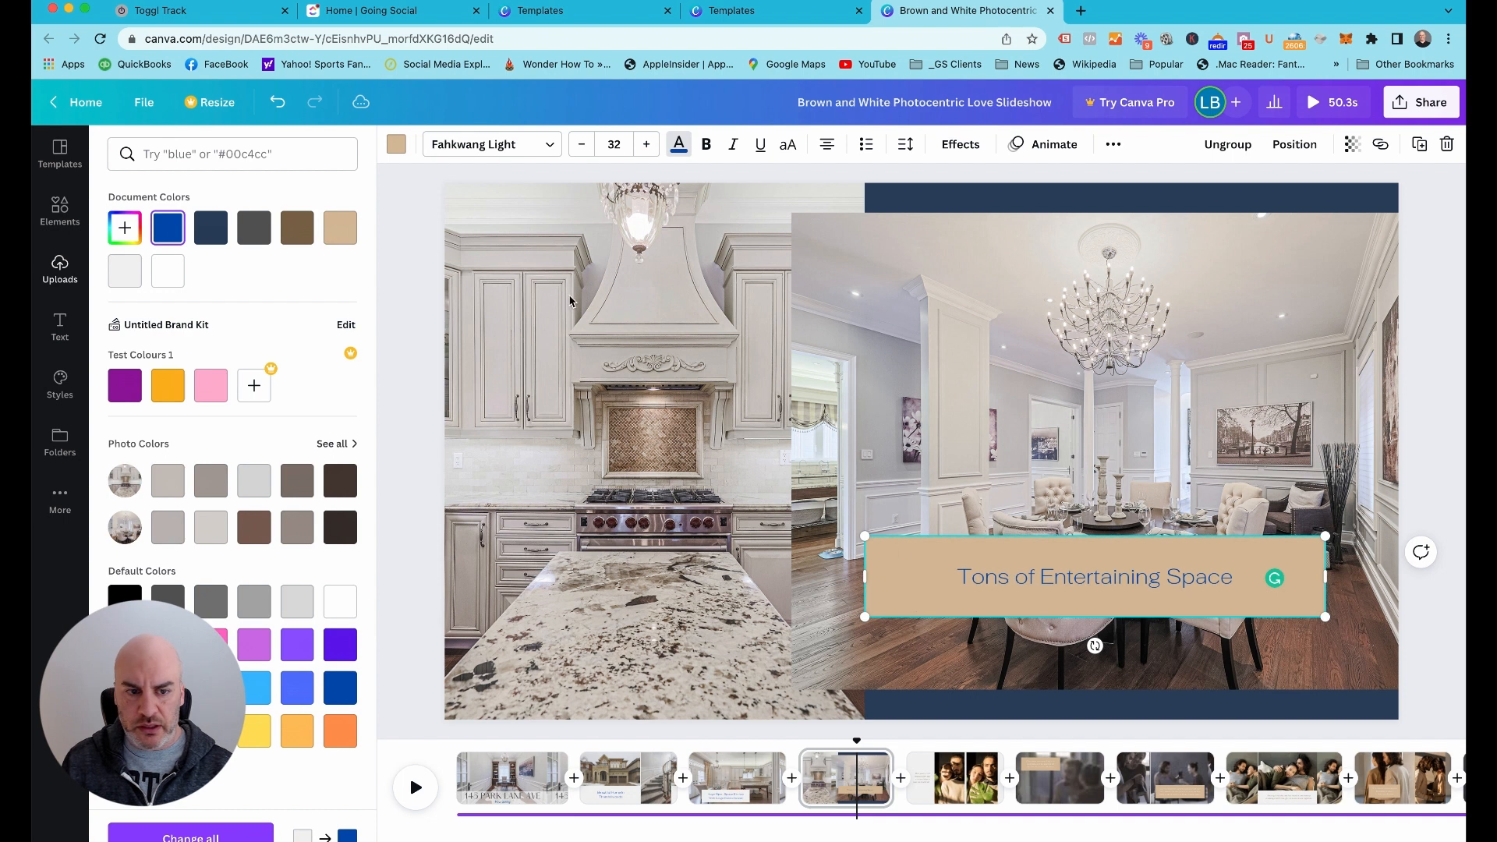
pyautogui.click(920, 572)
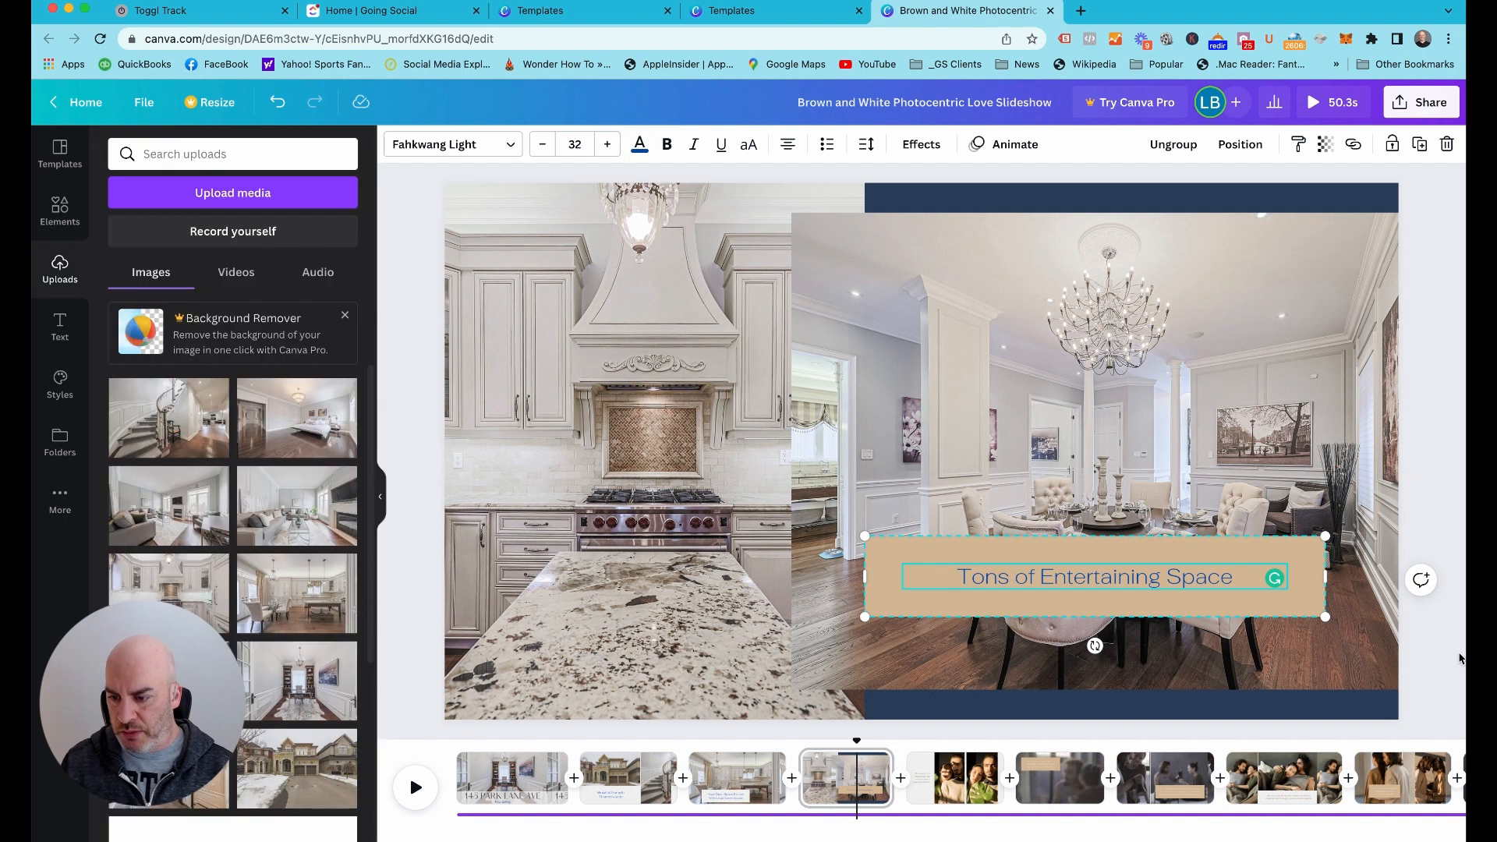
pyautogui.click(1282, 561)
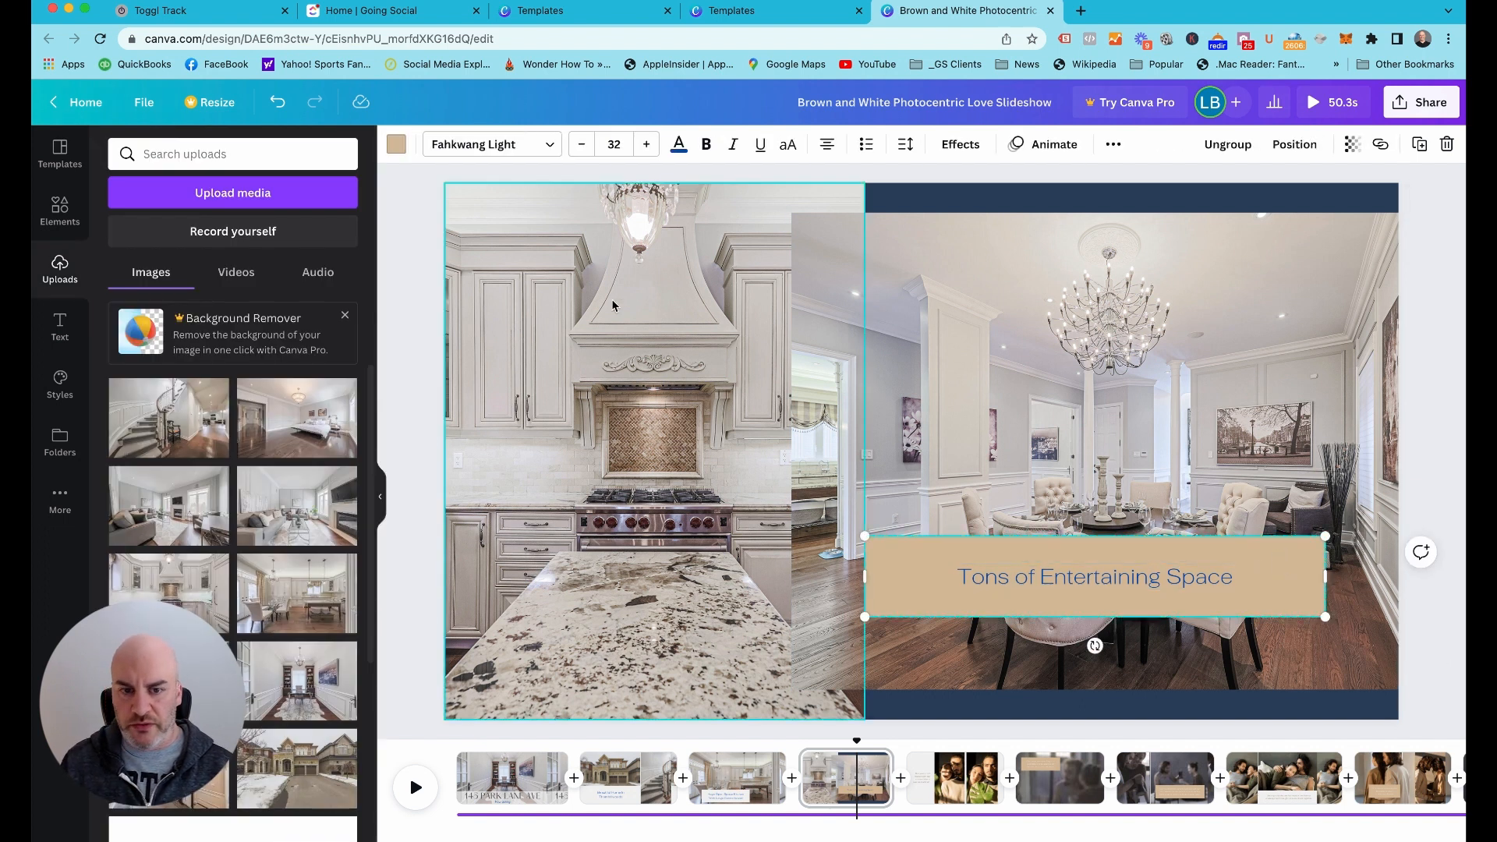
pyautogui.click(398, 145)
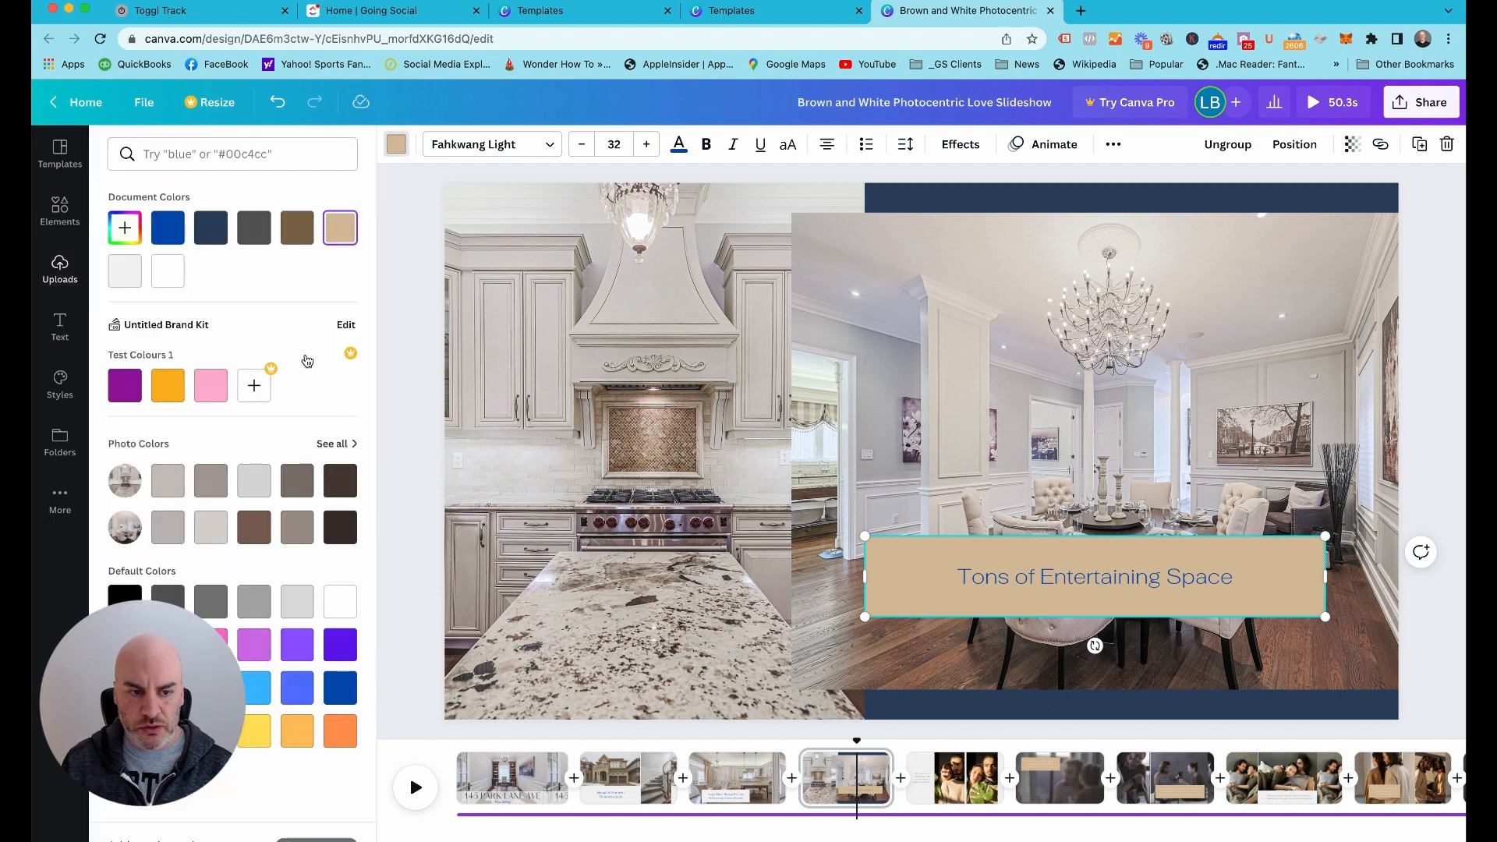
pyautogui.click(125, 278)
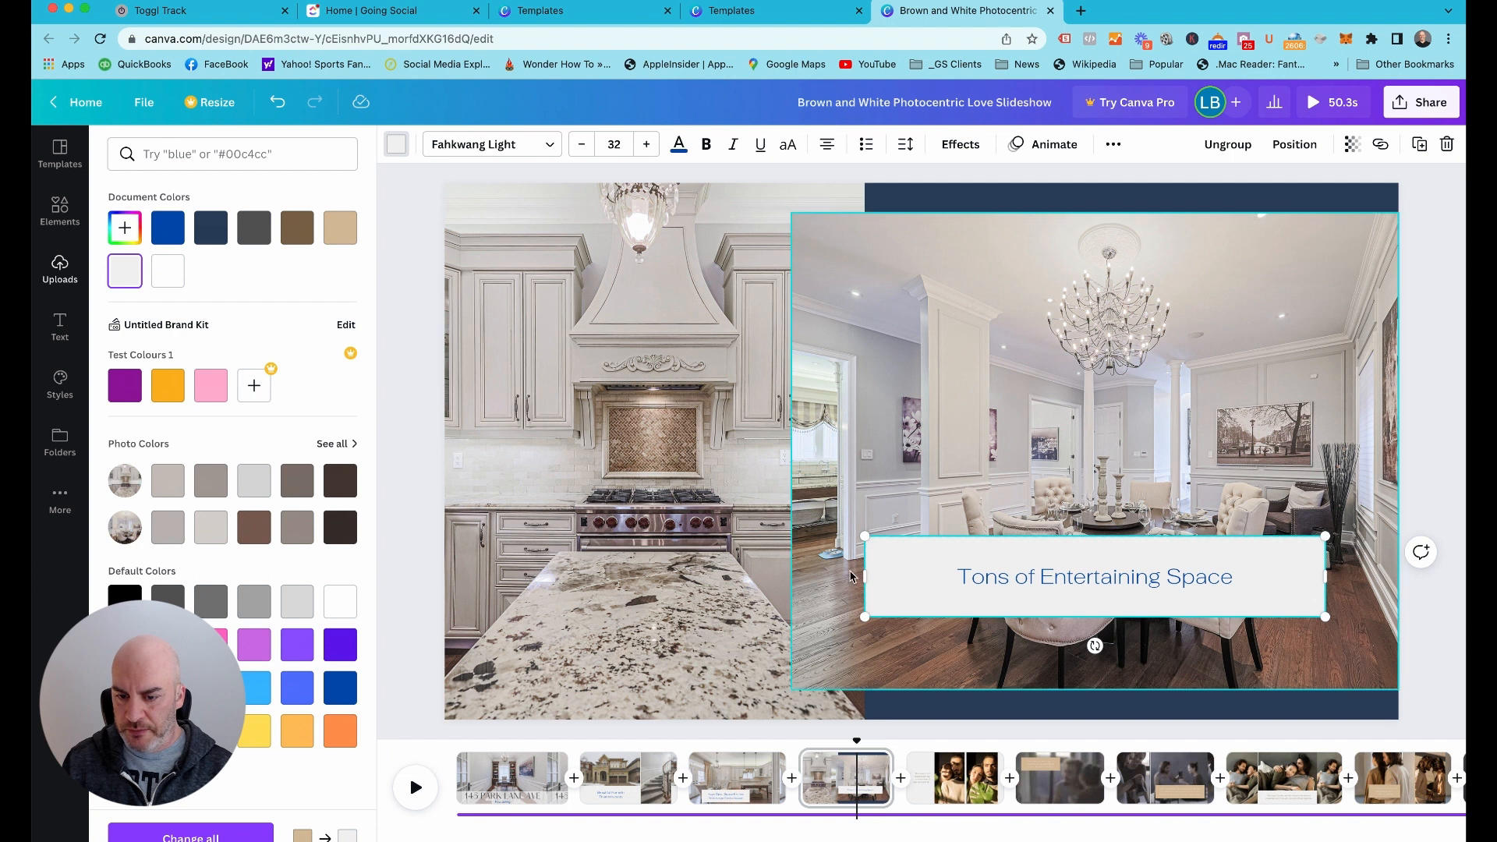
pyautogui.press('Escape')
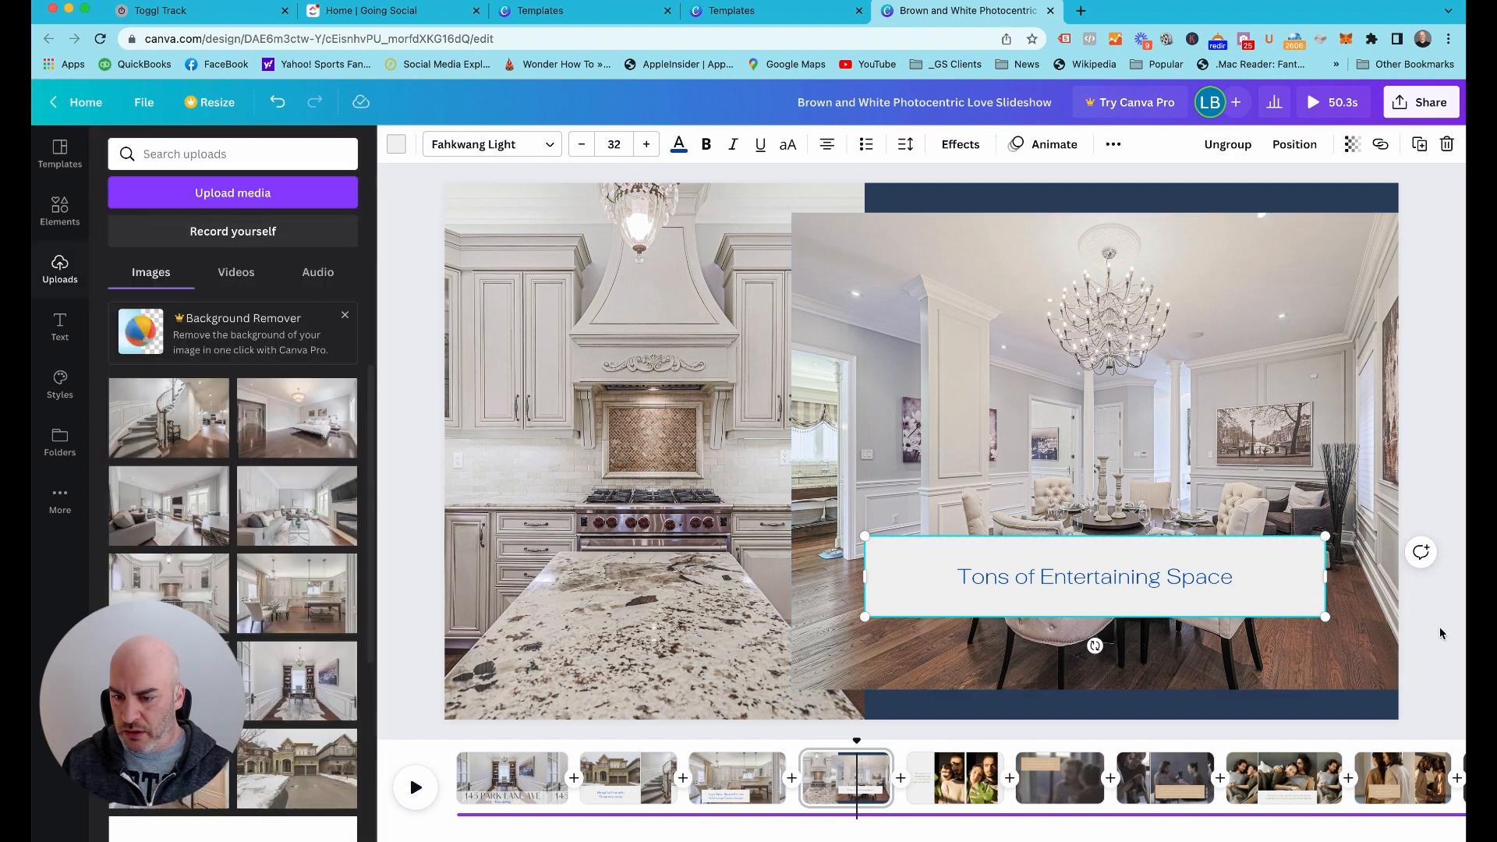
# Move page 4's caption box straight down so it overlaps the bottom edge of the dining room photo
pyautogui.click(1103, 581)
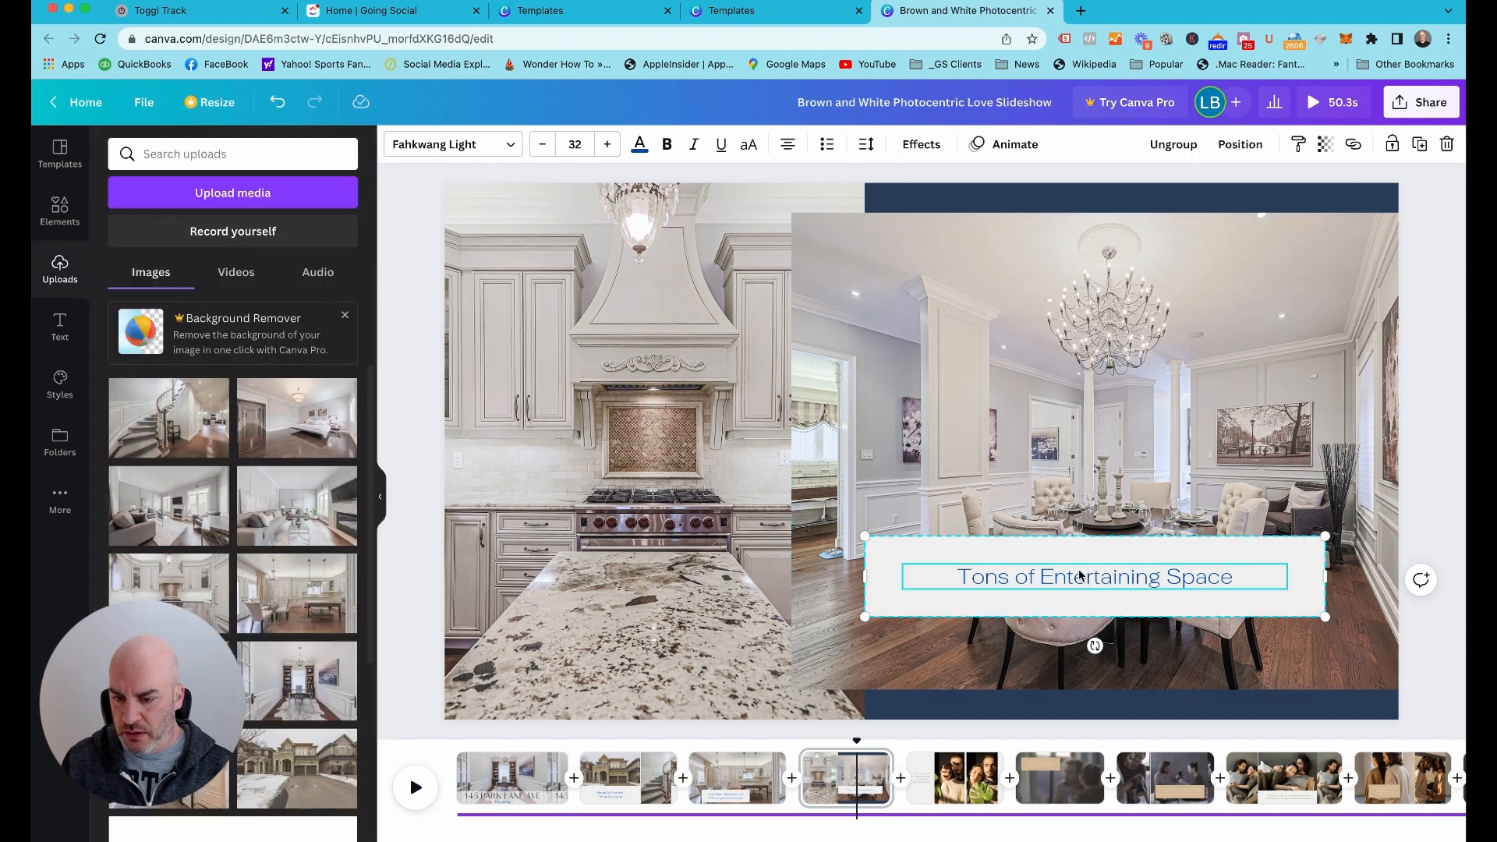
pyautogui.moveTo(1080, 576); pyautogui.dragTo(1082, 651)
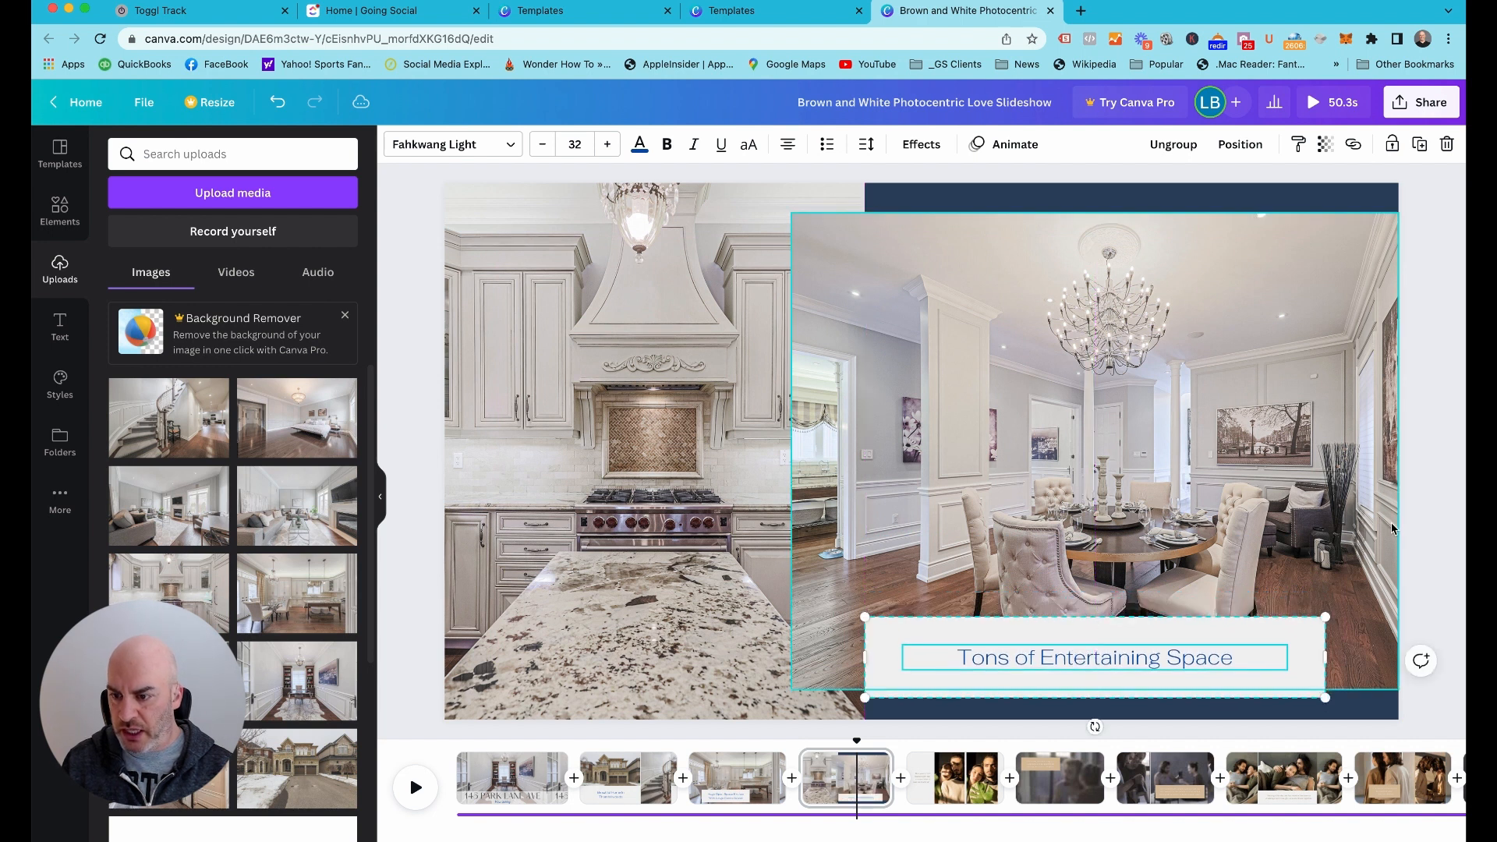
pyautogui.click(1451, 504)
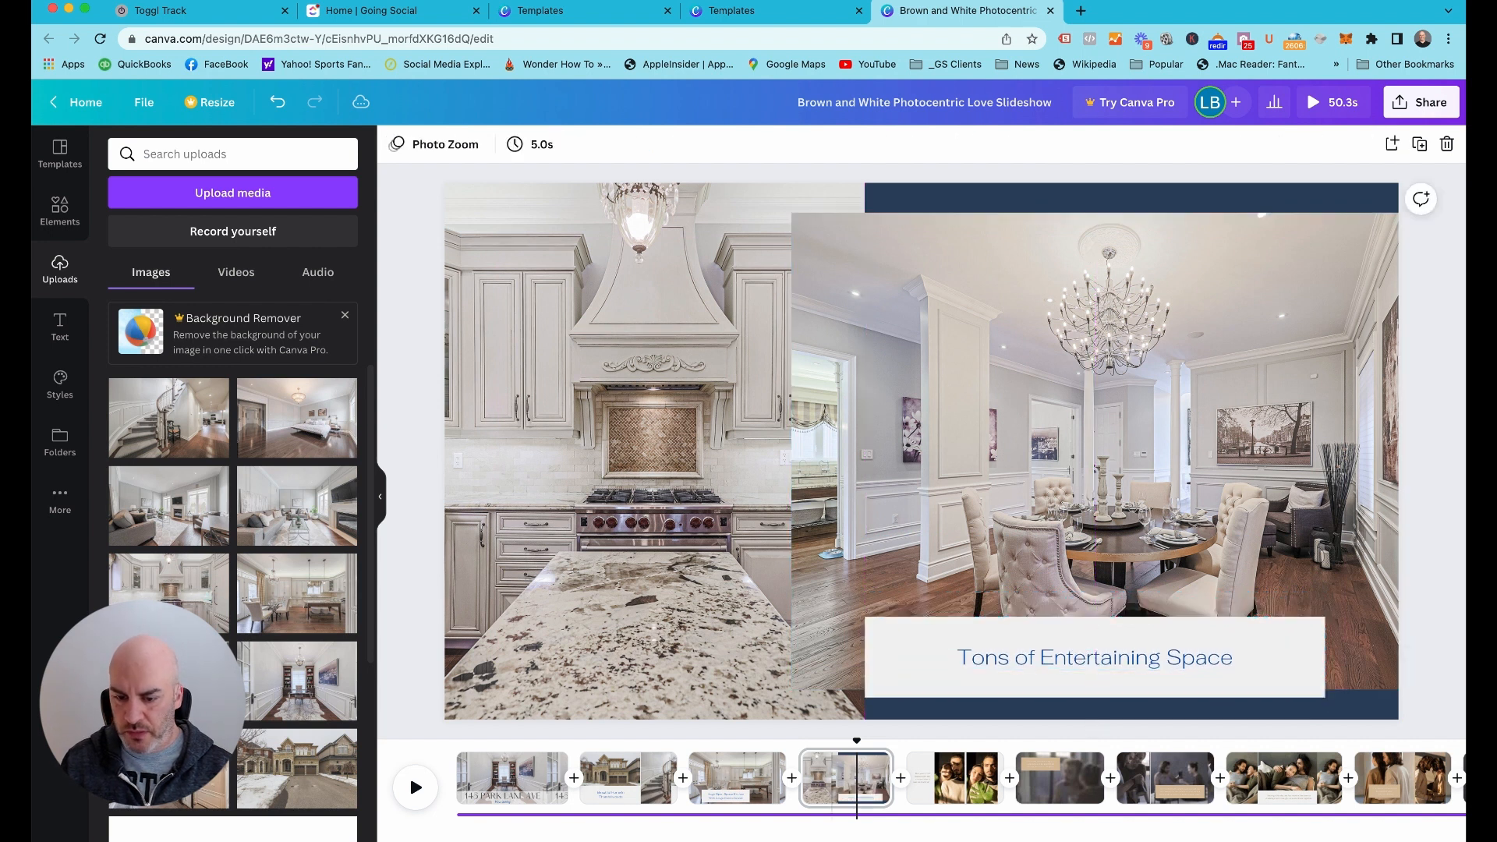
# Delete page 5, the template page with two couple photos side by side
pyautogui.click(975, 779)
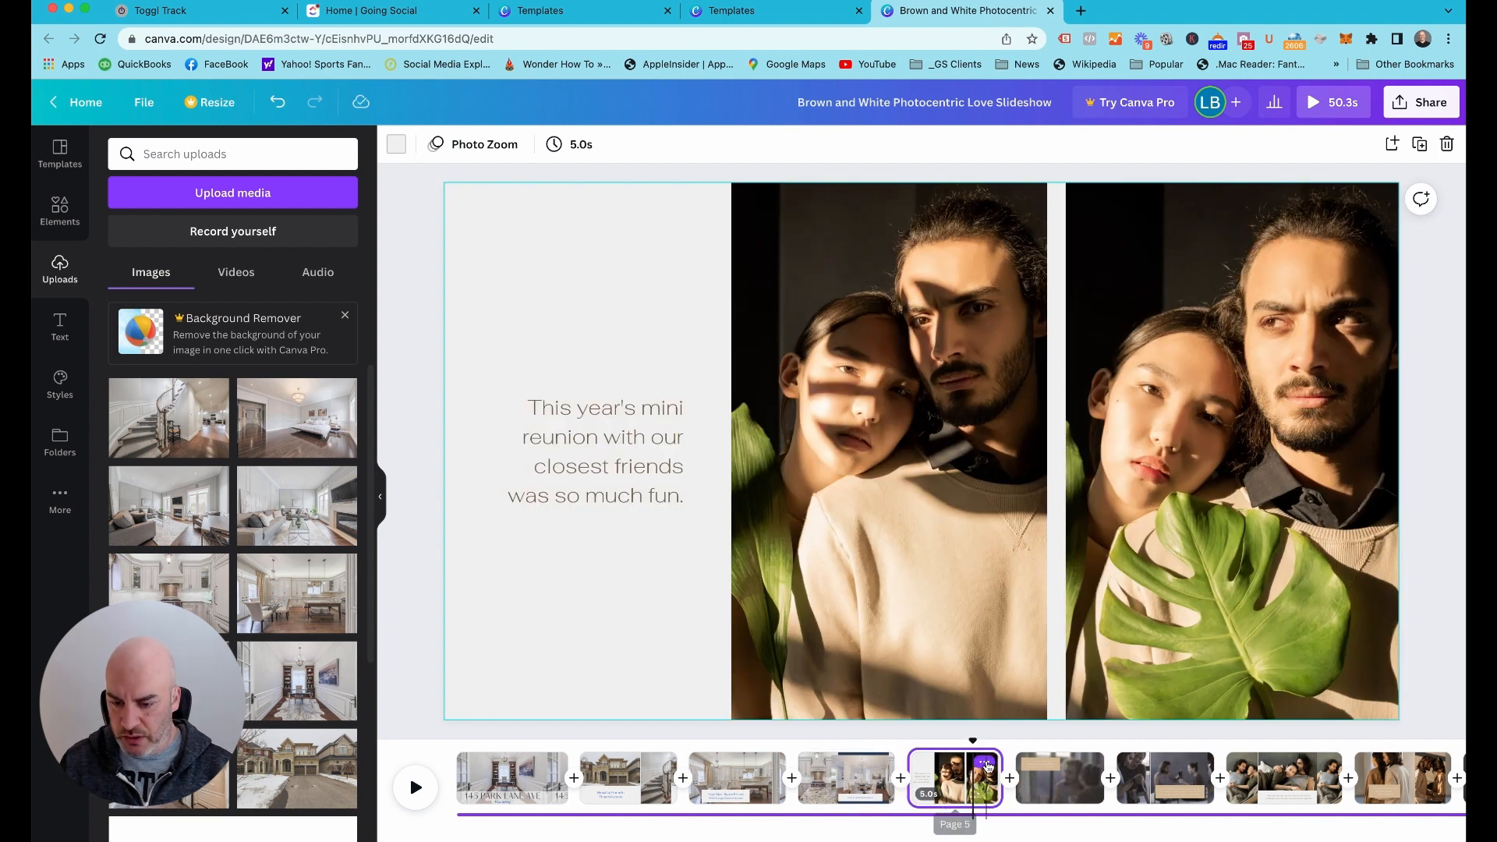
pyautogui.click(986, 766)
pyautogui.click(1055, 597)
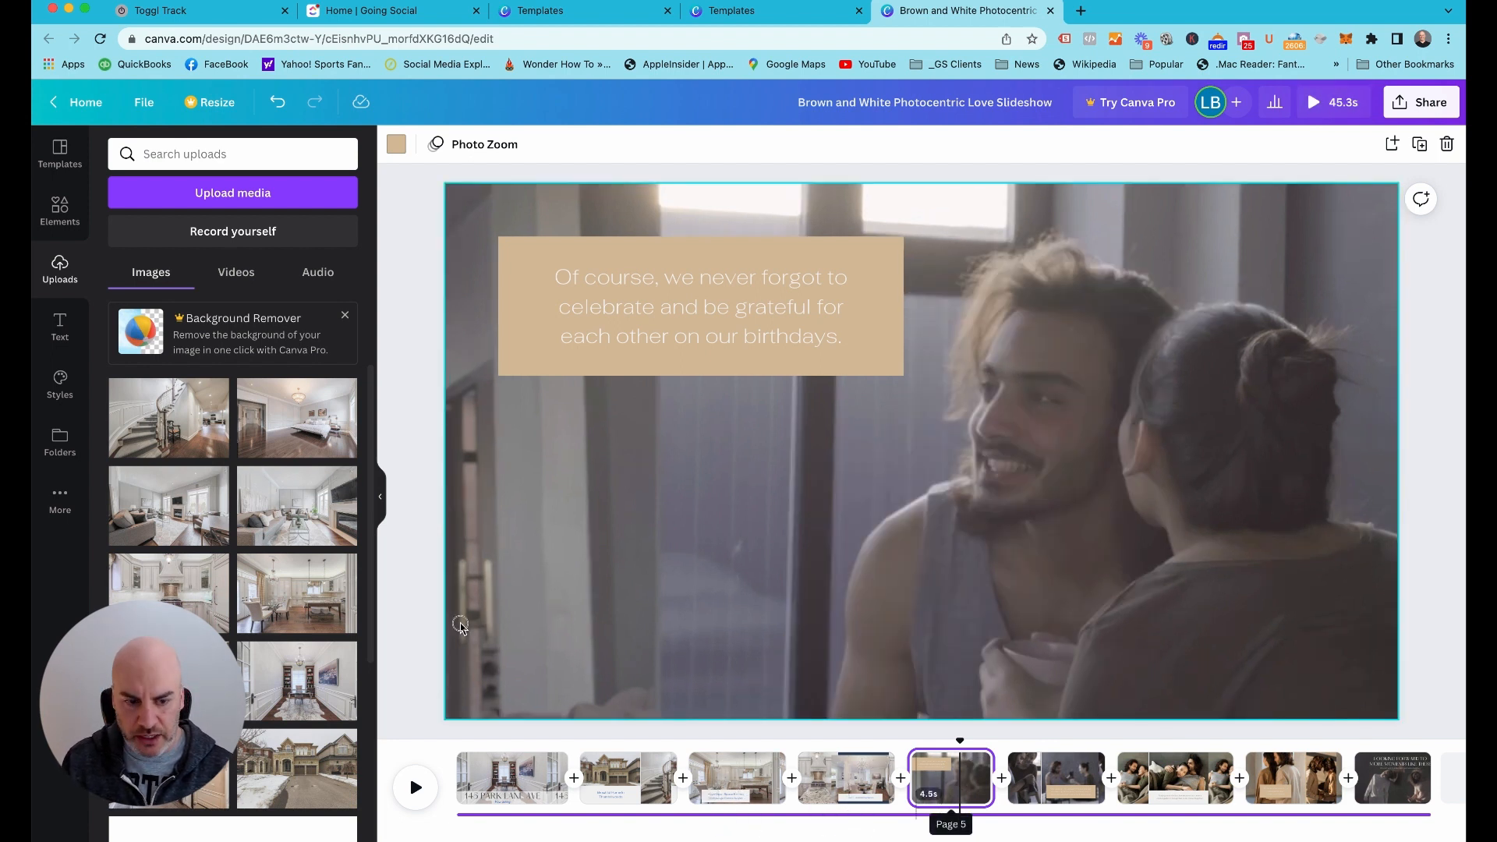
# Replace page 5's full-page couple background with the uploaded living room photo showing the fireplace and windows, and duplicate the page
pyautogui.click(175, 506)
pyautogui.moveTo(475, 521); pyautogui.dragTo(475, 521)
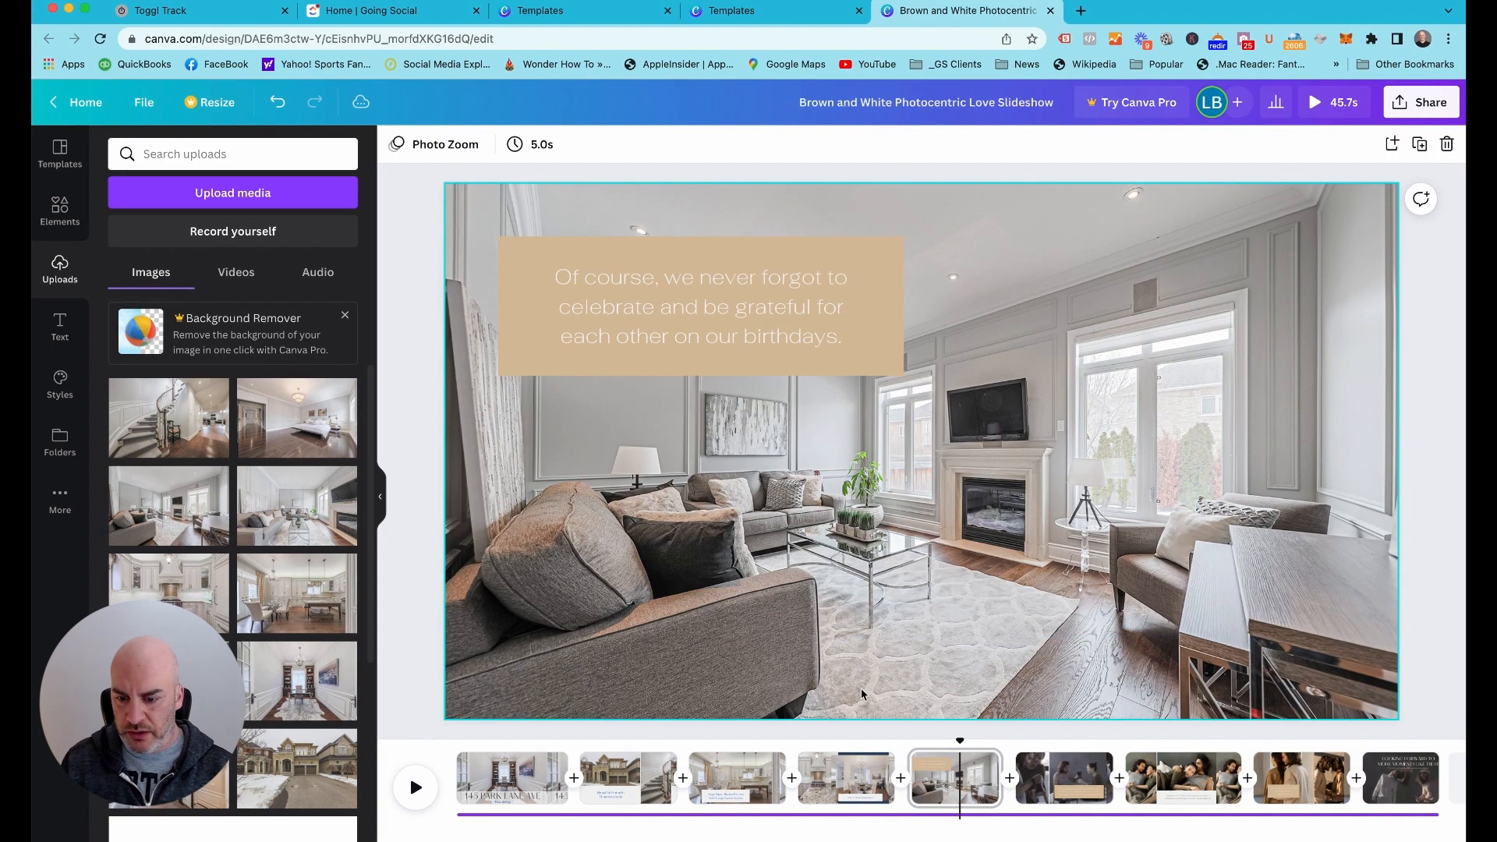
pyautogui.click(1078, 768)
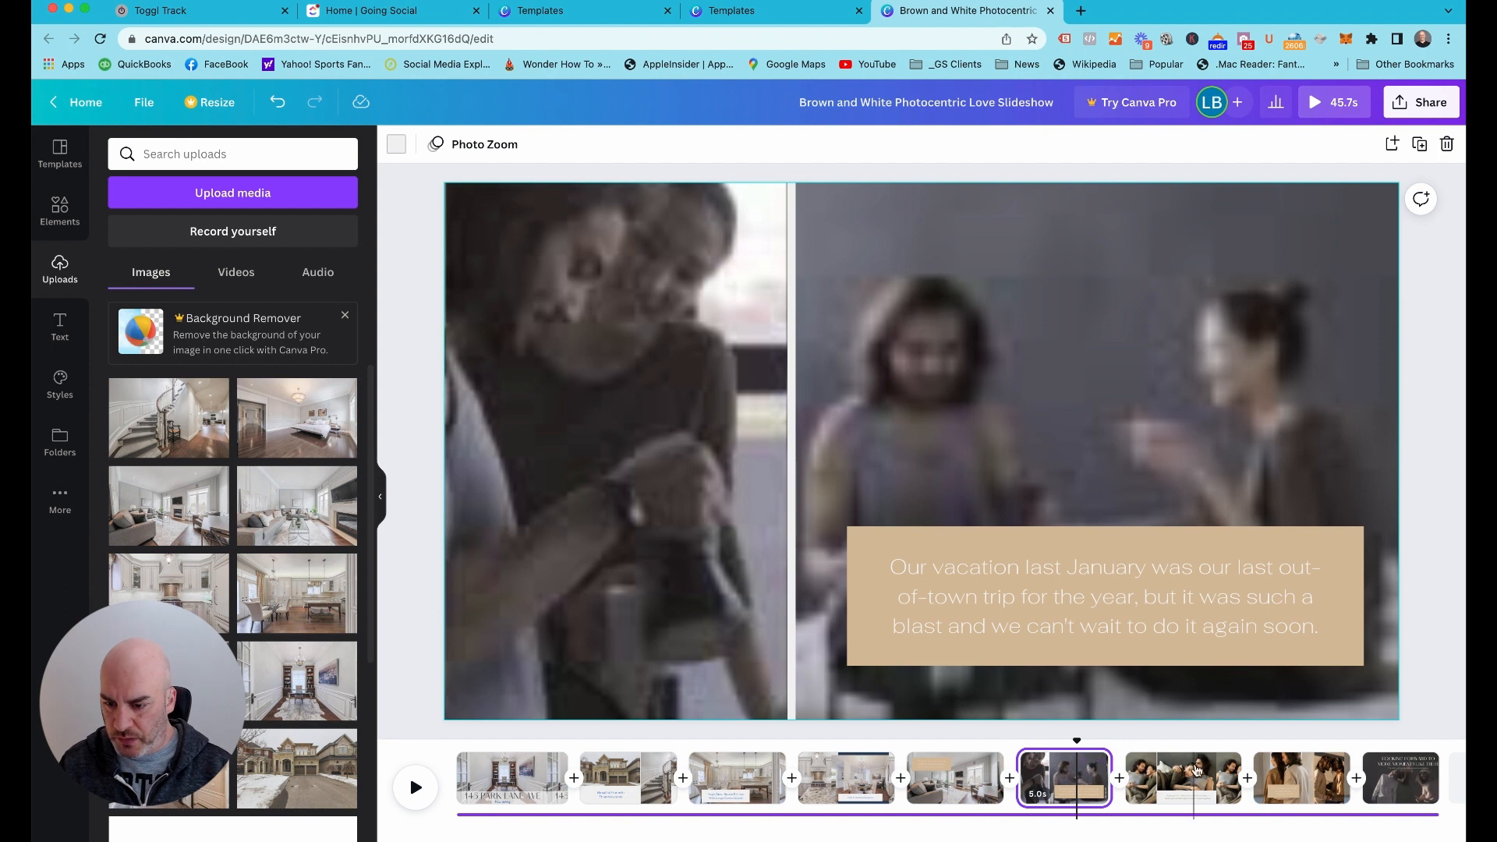
pyautogui.click(970, 773)
pyautogui.click(985, 764)
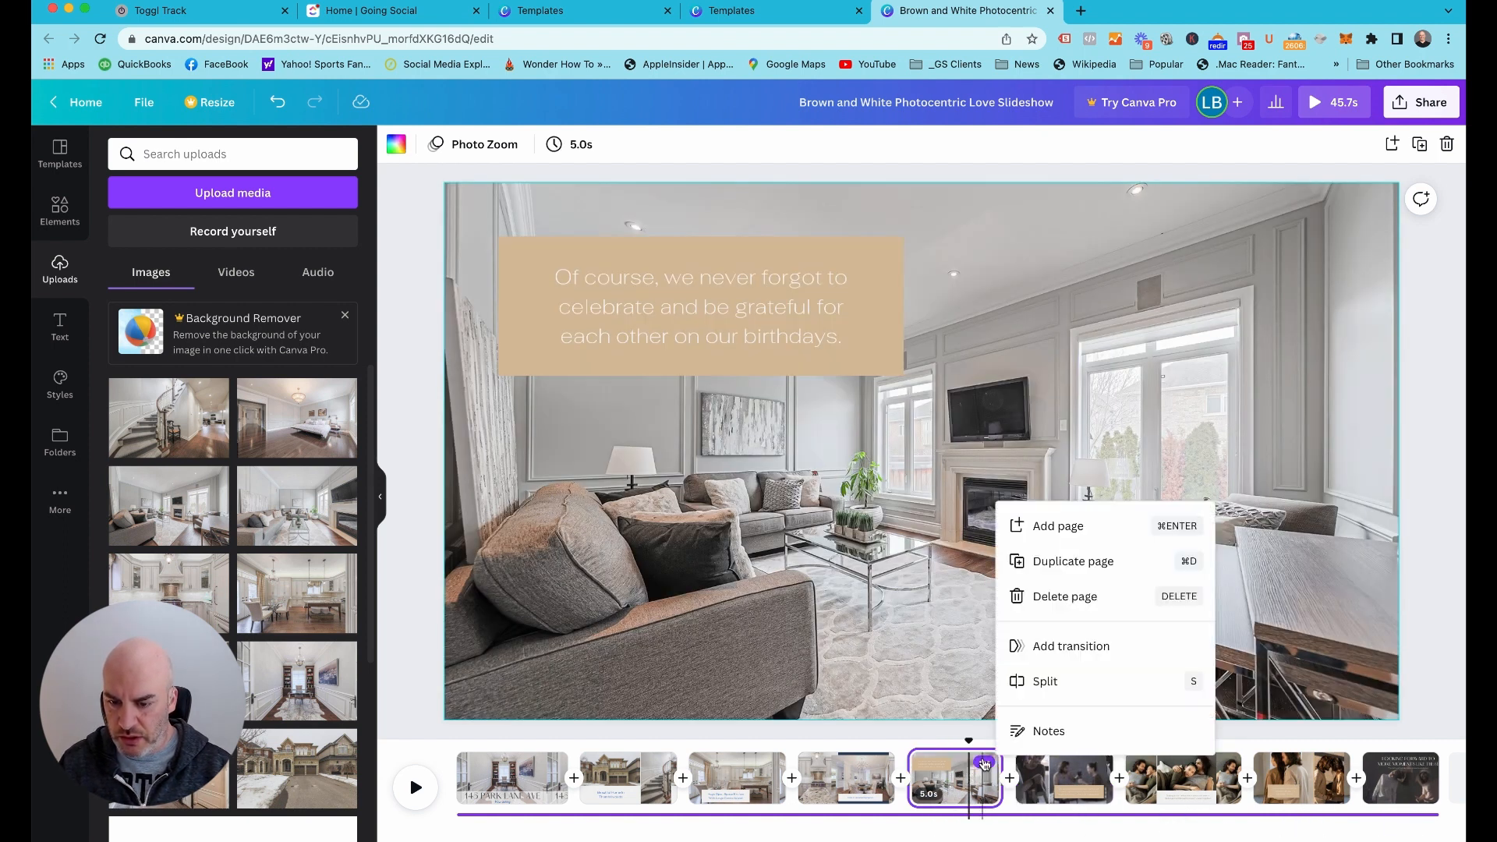
pyautogui.click(1053, 563)
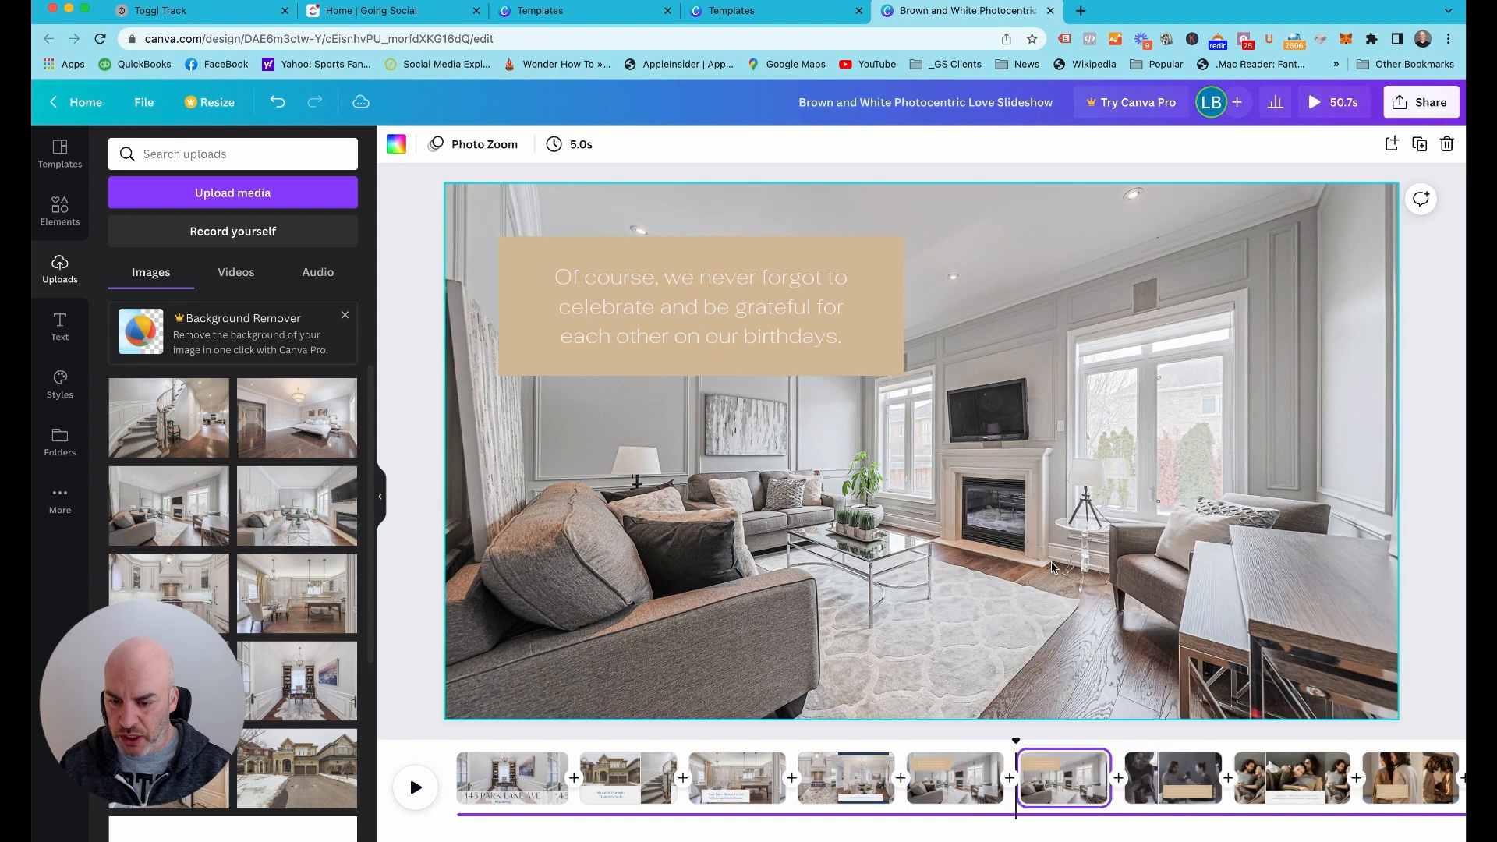
# Replace the duplicated page's background with the other uploaded living room photo showing the long sofa and wall-mounted TV
pyautogui.click(1058, 789)
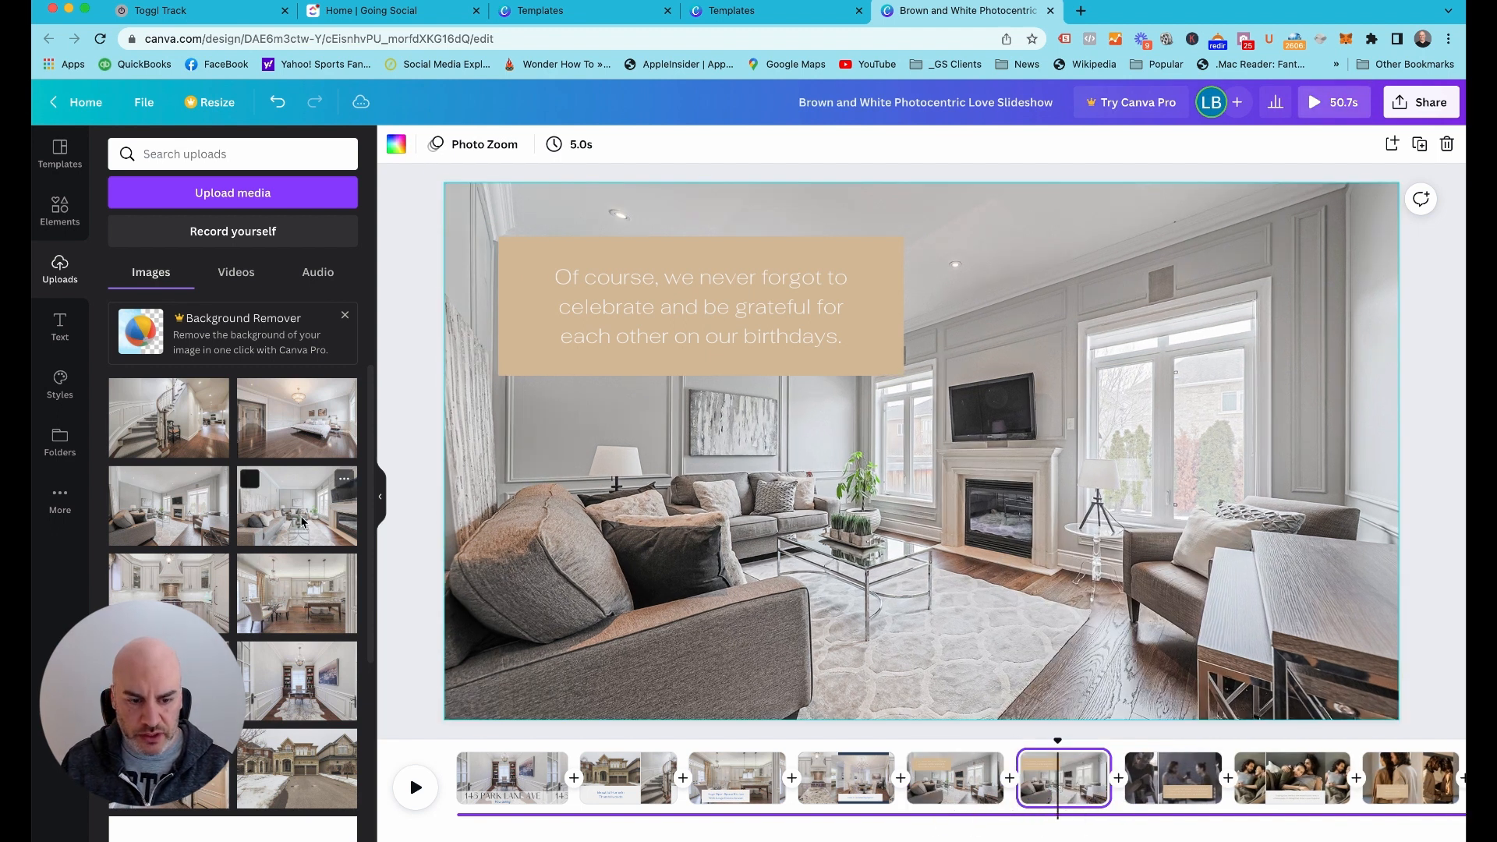
pyautogui.moveTo(297, 505); pyautogui.dragTo(804, 710)
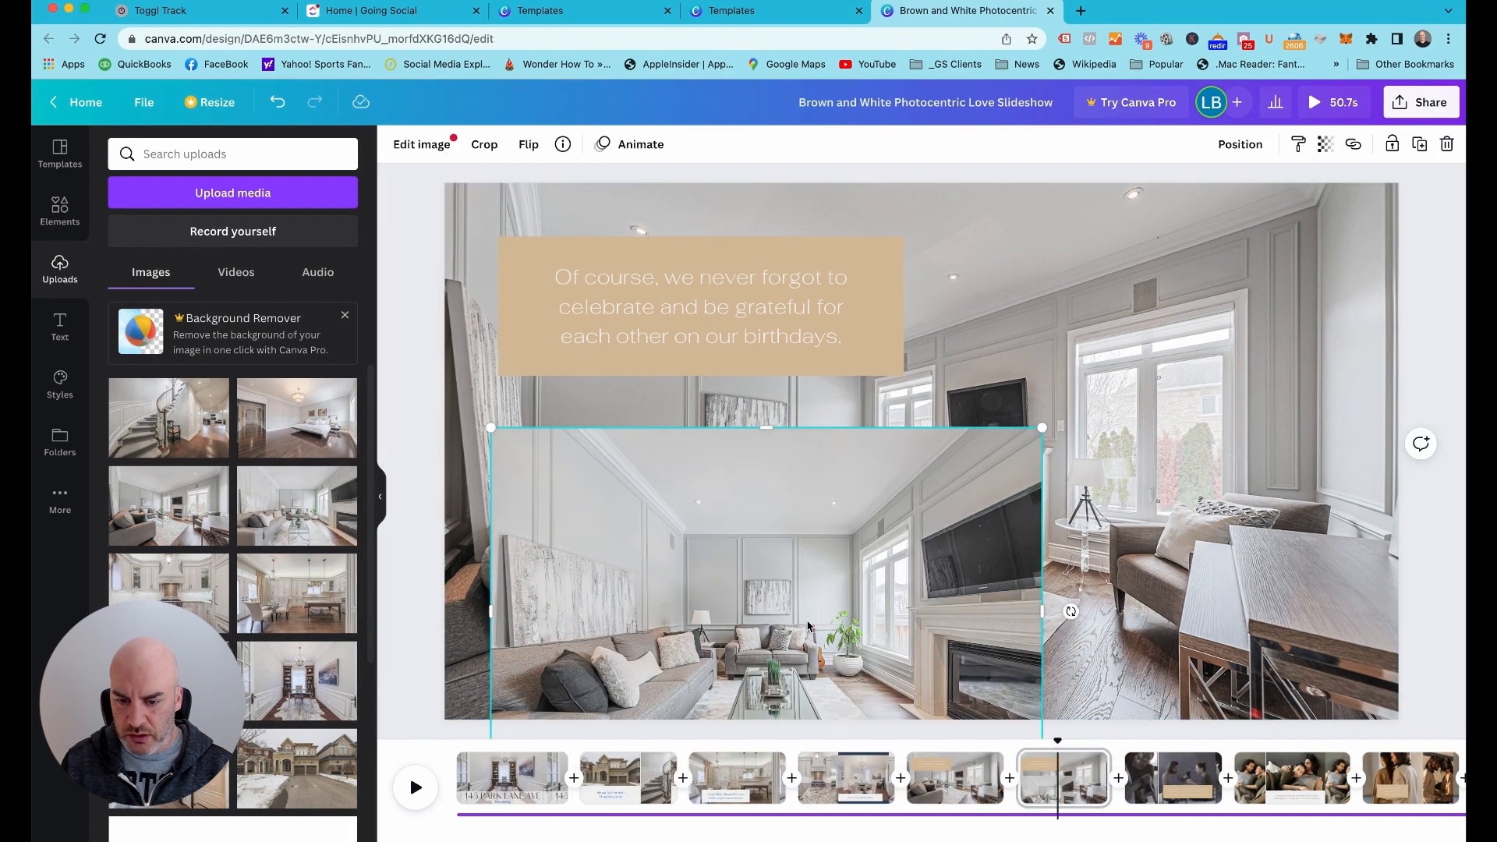
pyautogui.rightClick(809, 626)
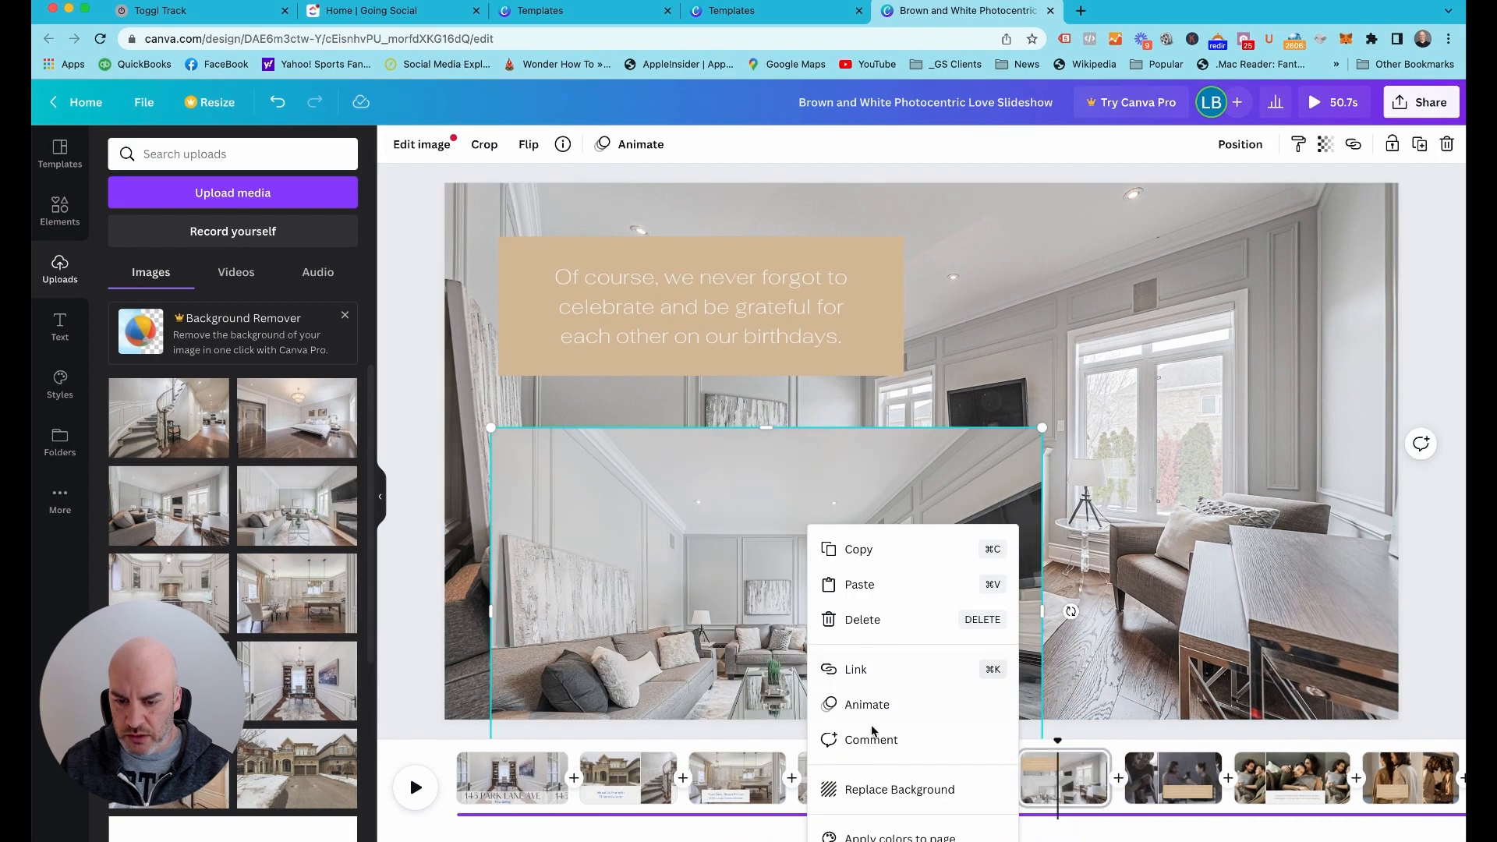
pyautogui.click(893, 786)
# Move the two living room pages ahead of the kitchen pages so they become pages 3 and 4
pyautogui.click(975, 772)
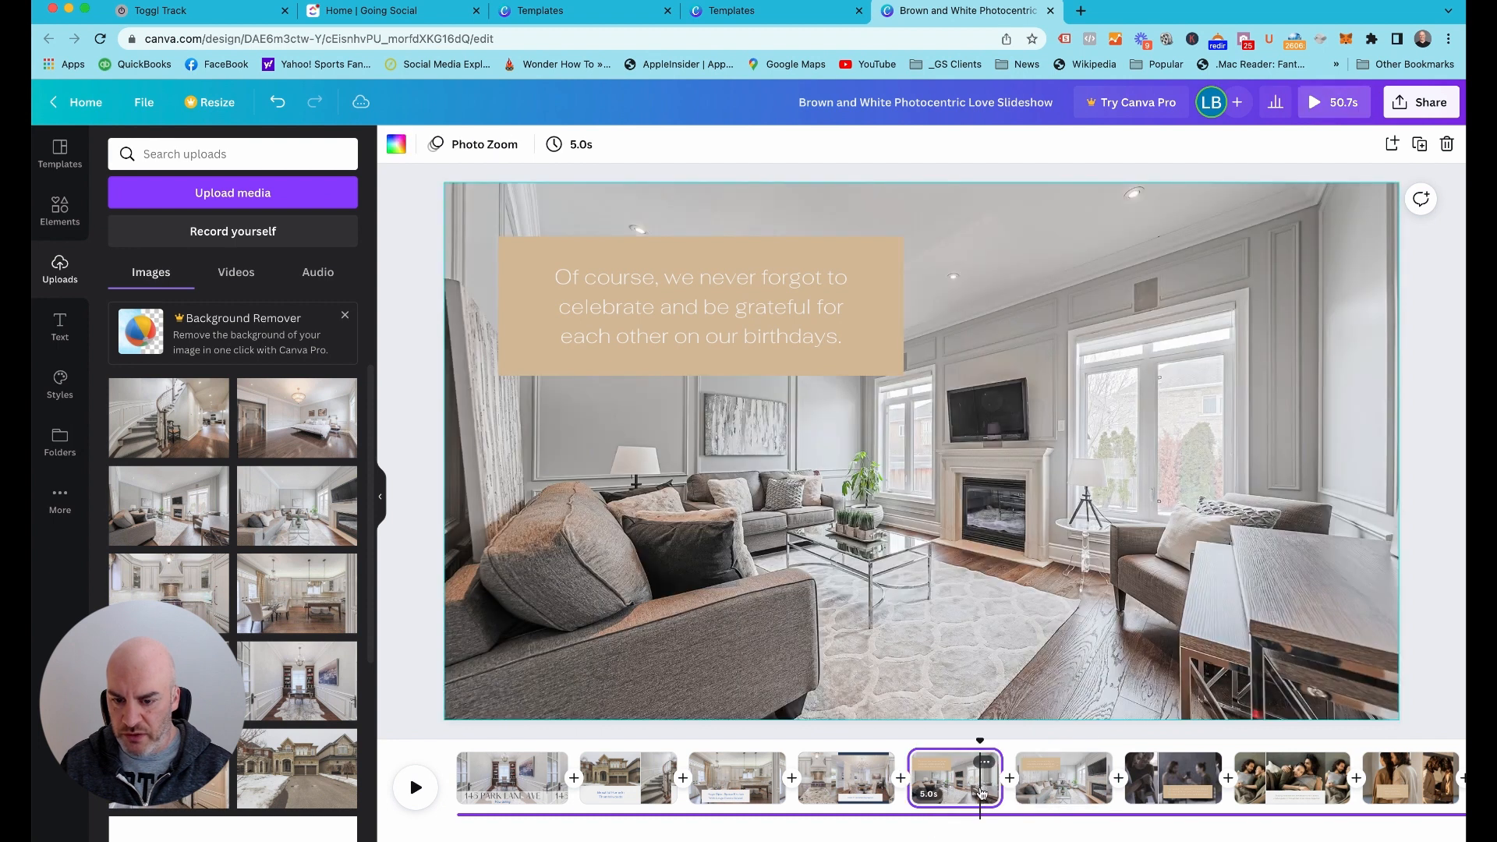
pyautogui.click(1098, 791)
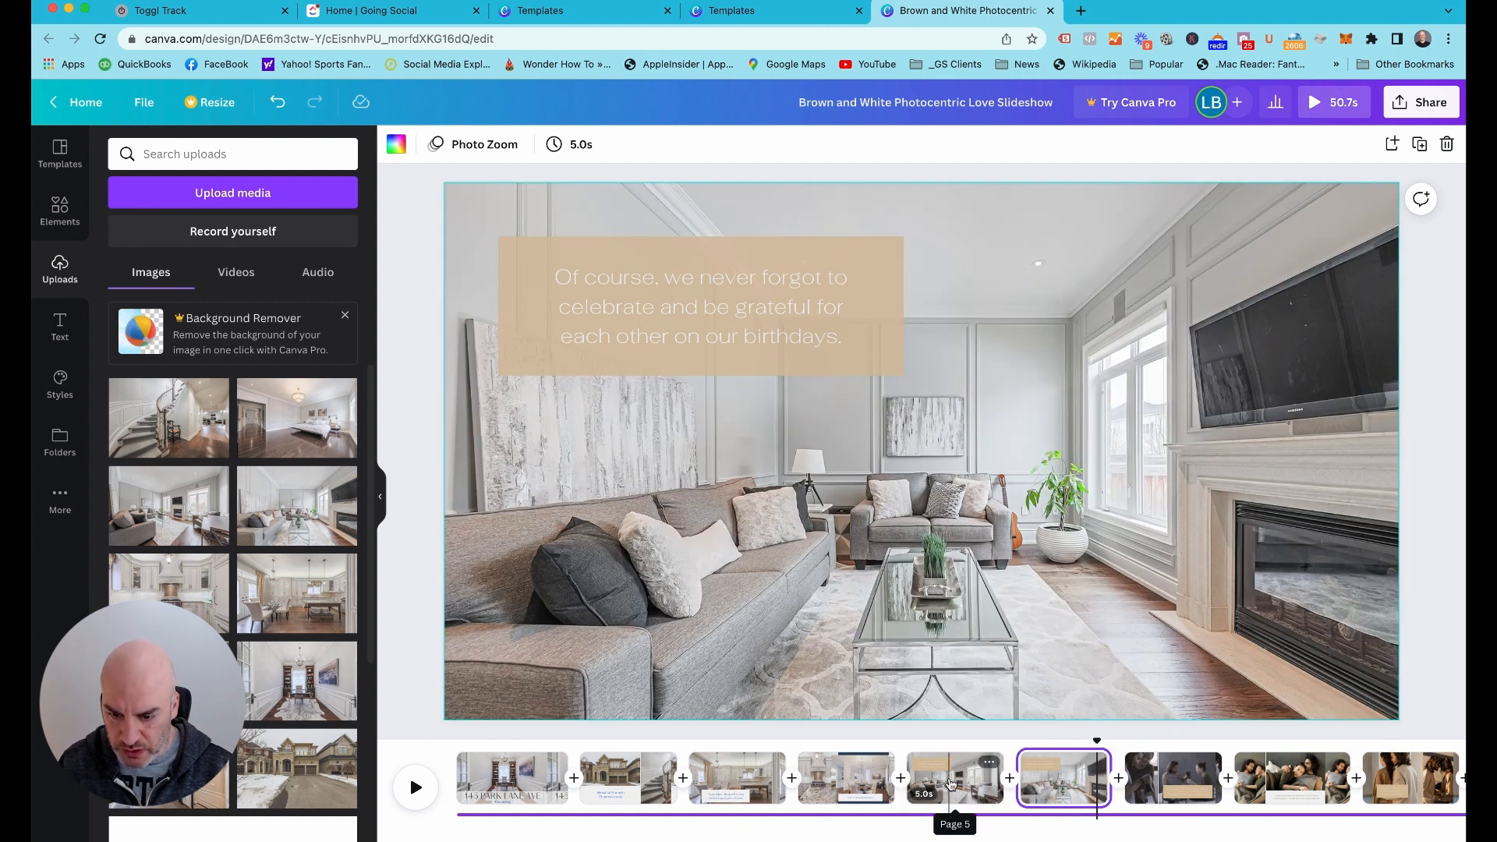
pyautogui.click(720, 780)
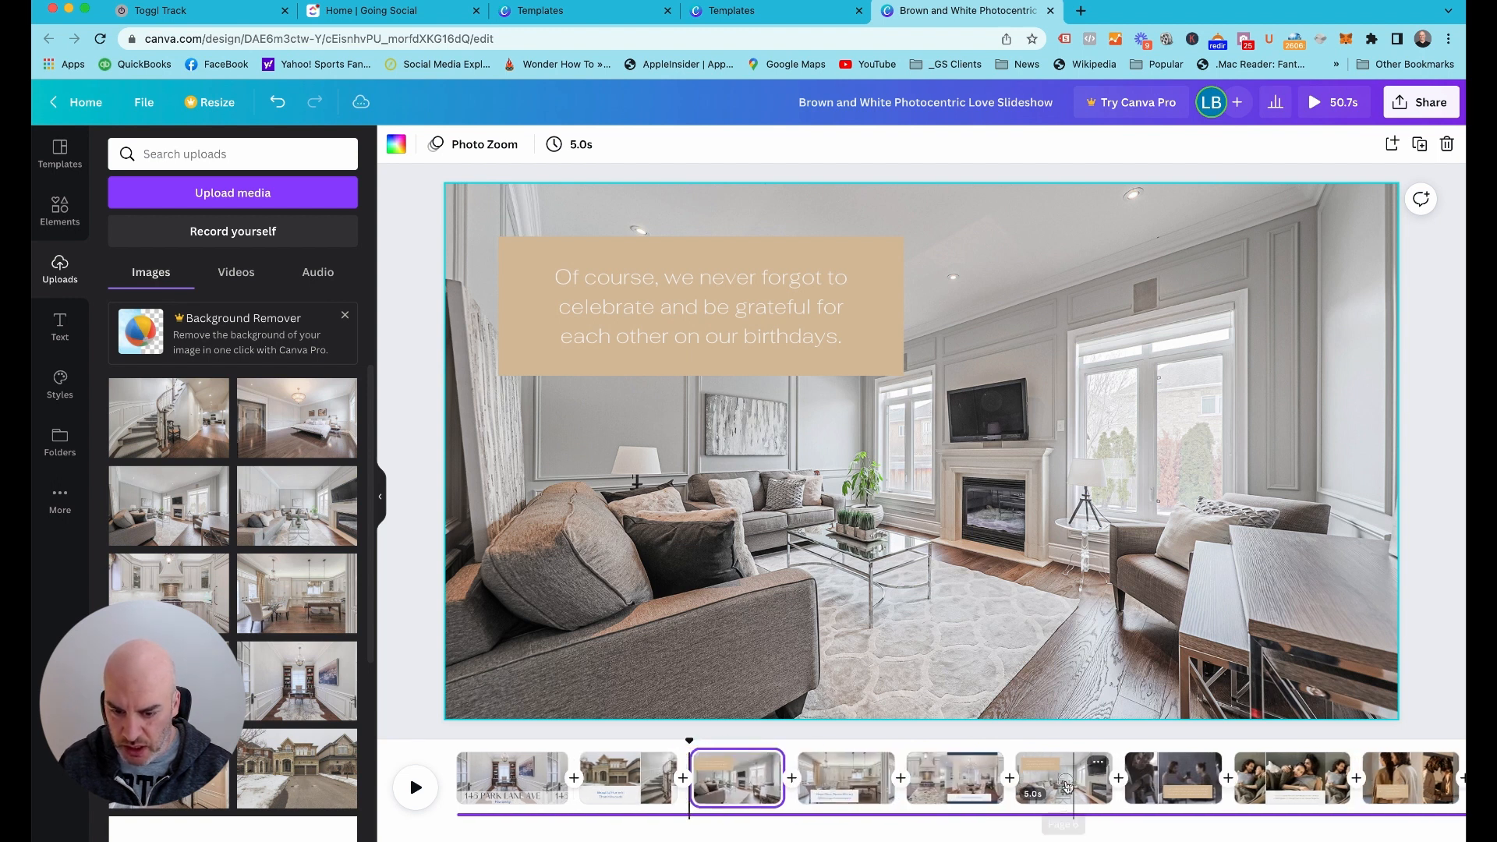
pyautogui.moveTo(1064, 780); pyautogui.dragTo(854, 782)
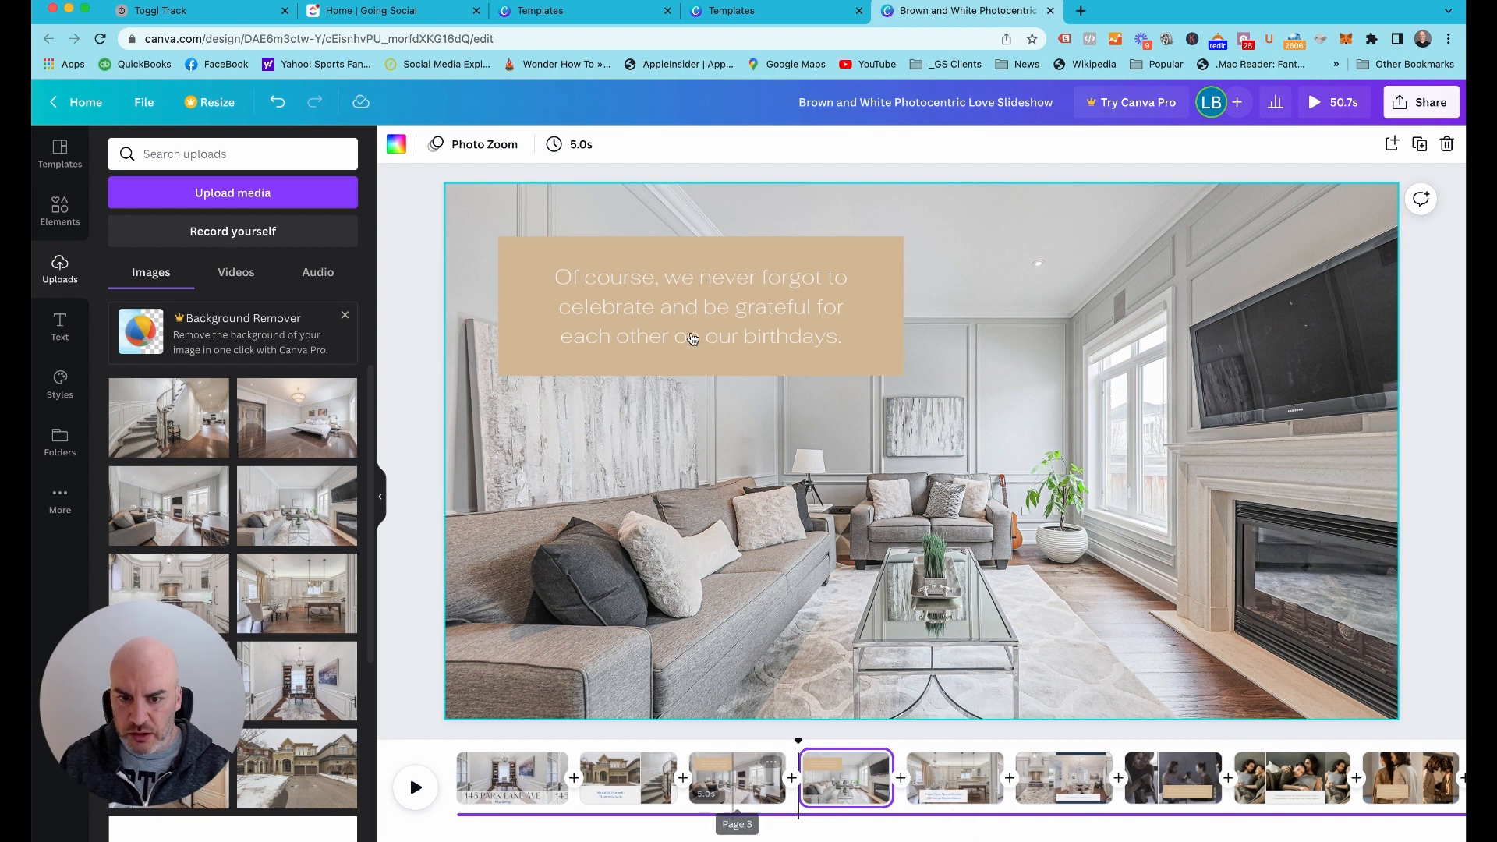
# Fill the tan caption box on page 4 with the bright blue document color
pyautogui.click(542, 352)
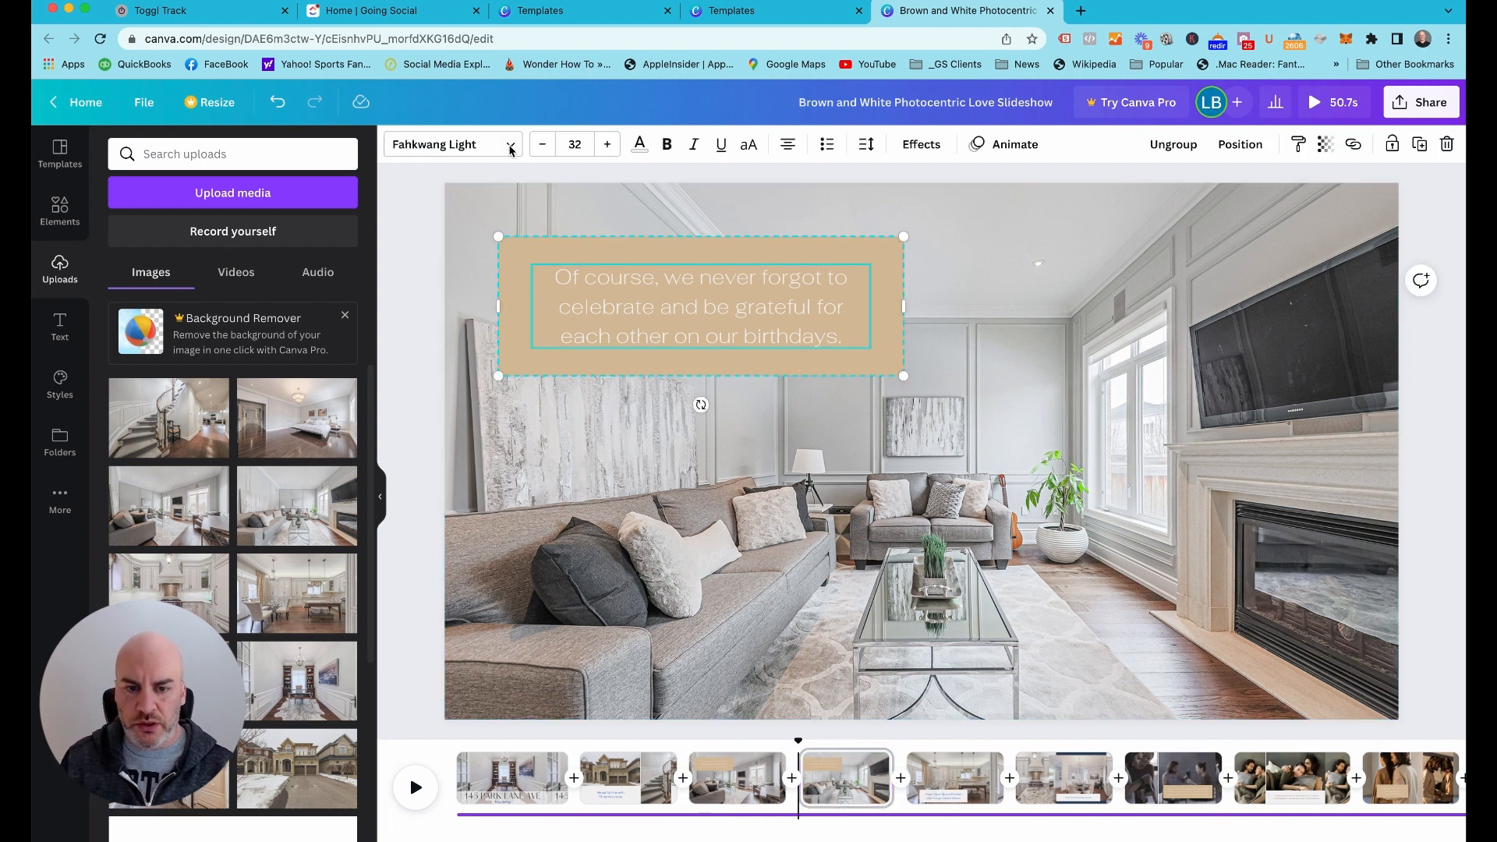
pyautogui.click(511, 316)
pyautogui.click(396, 146)
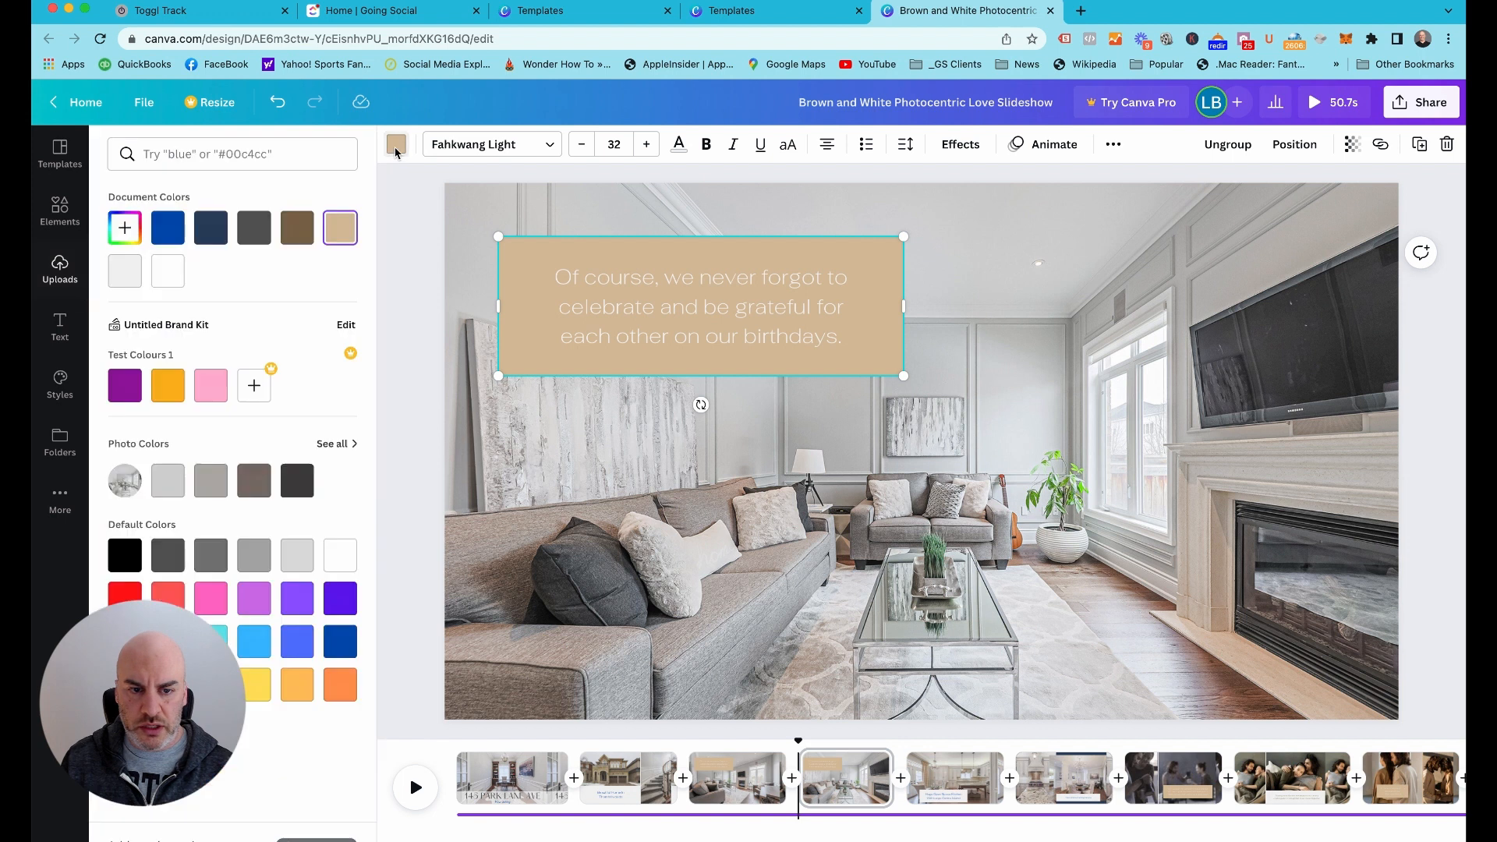
pyautogui.click(177, 227)
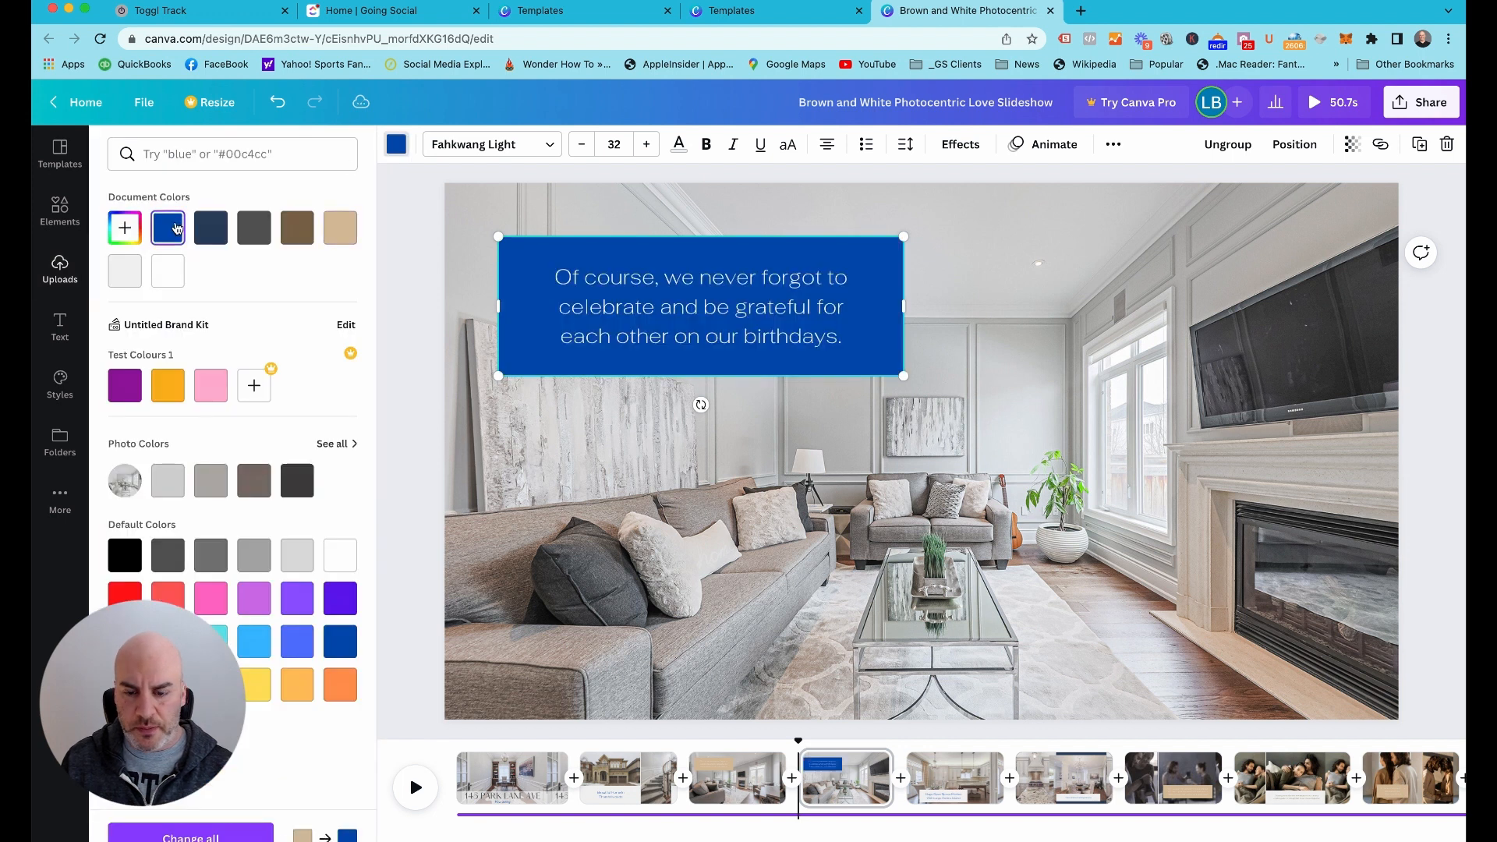
# Change page 4's caption text to "Amazing Family Room"
pyautogui.click(737, 329)
pyautogui.click(736, 327)
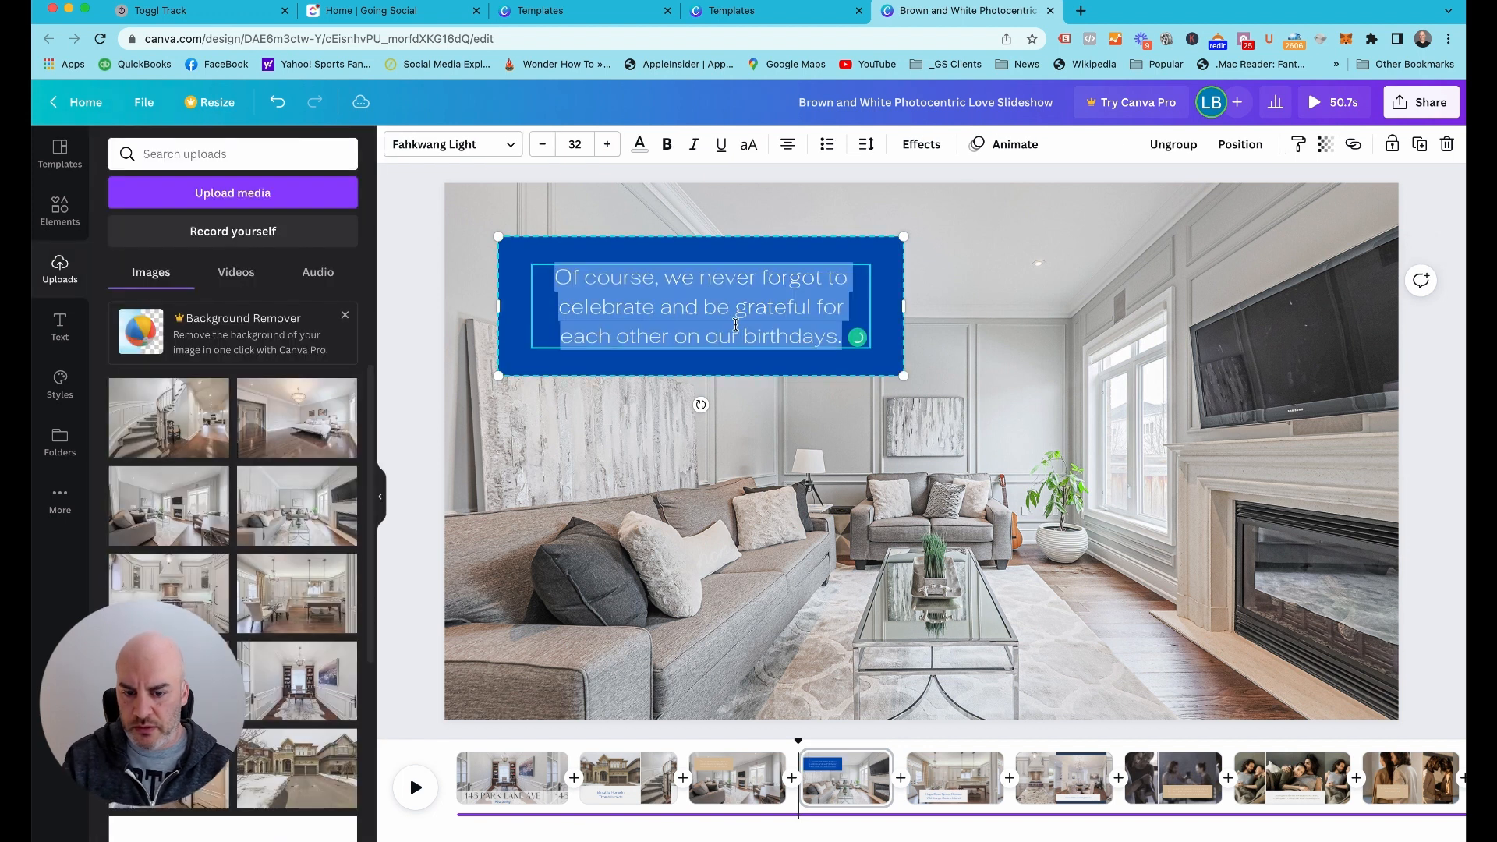
pyautogui.write('Ama')
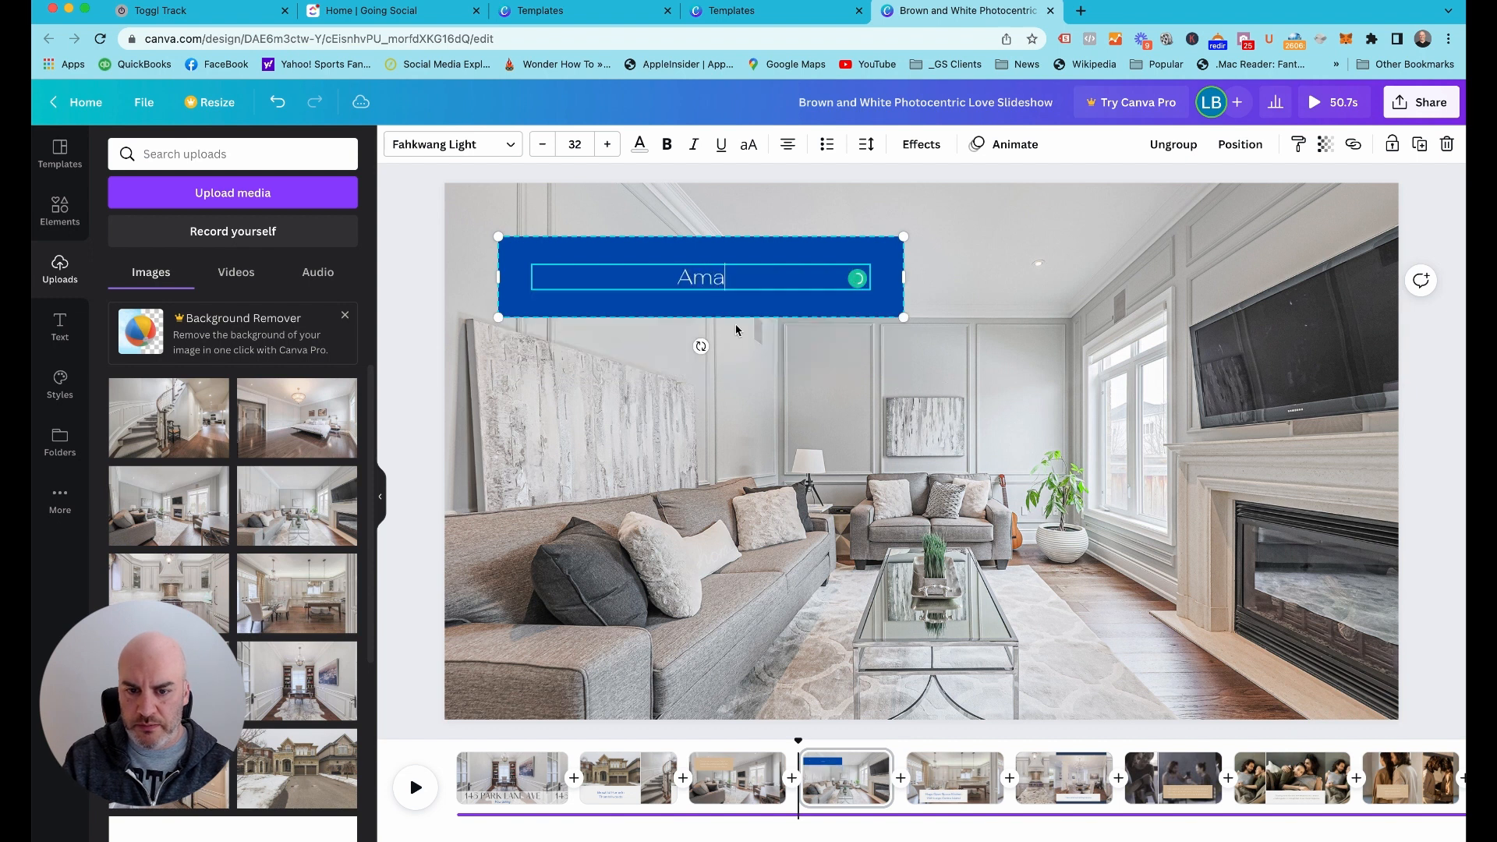
pyautogui.write('zing Family ')
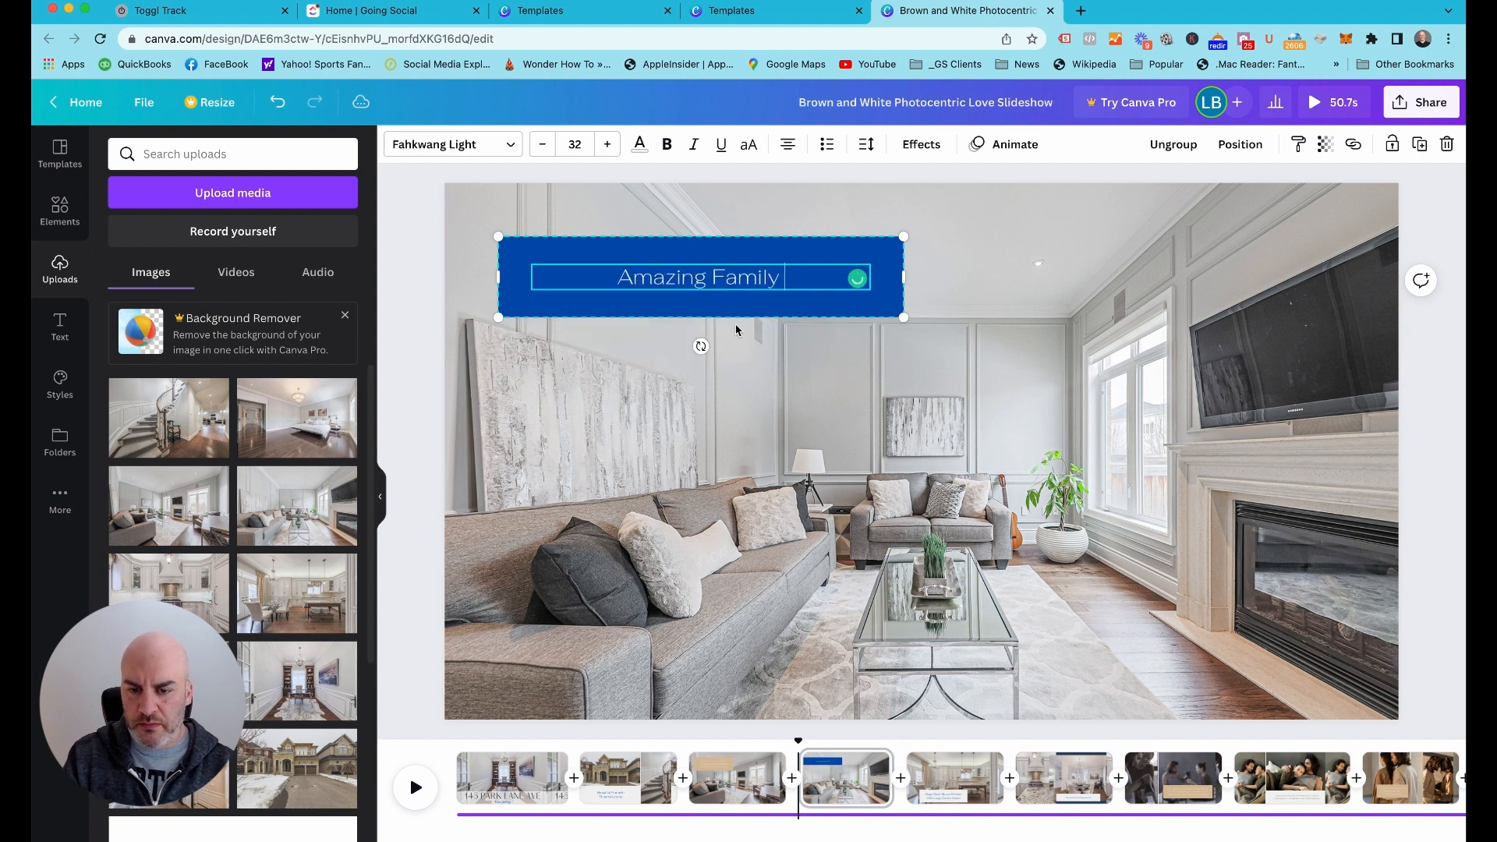
pyautogui.write('Room')
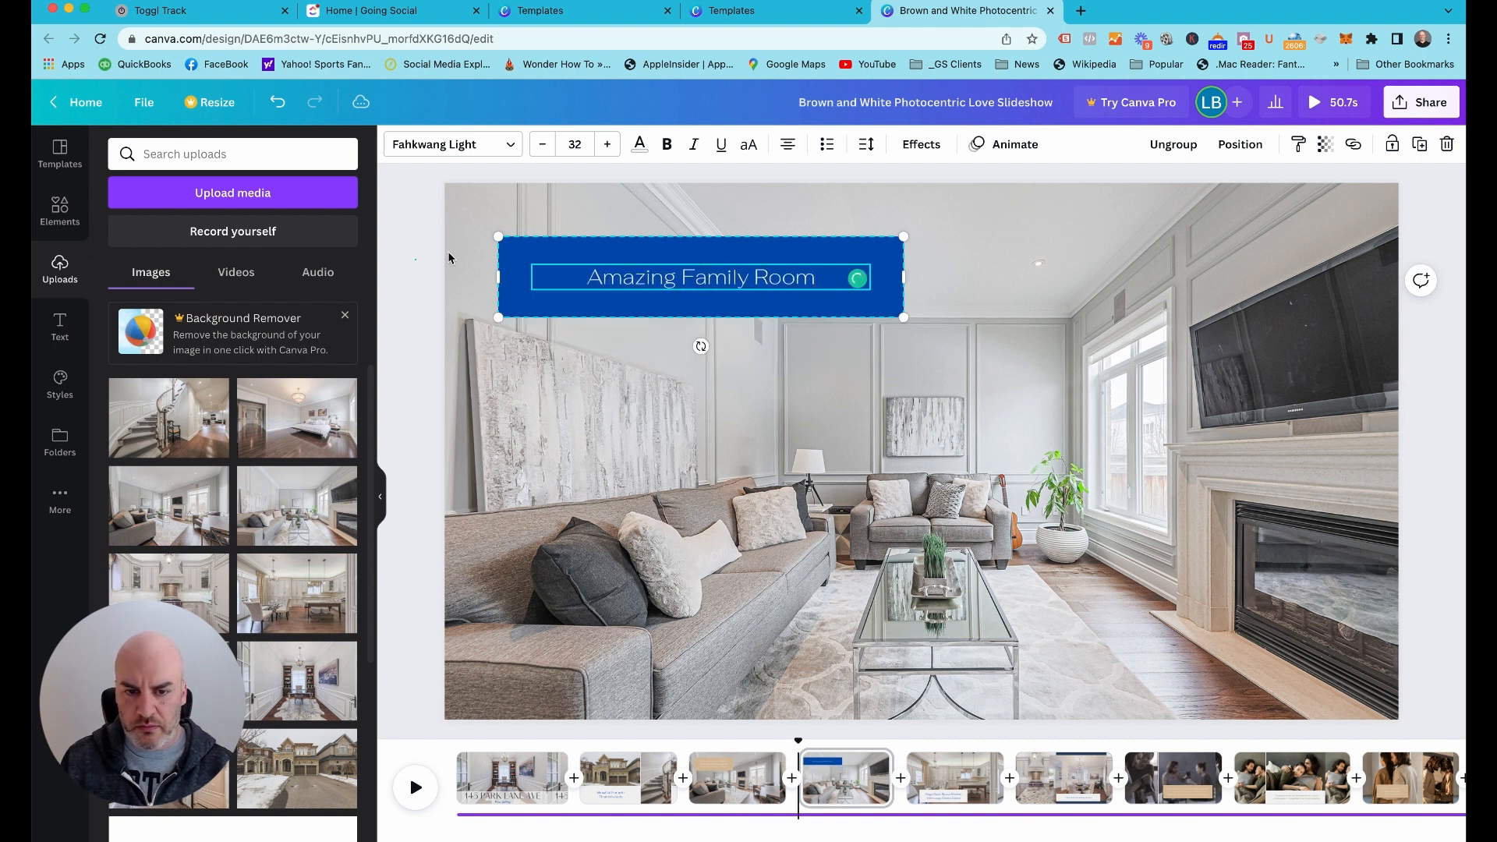
# Fill page 4's caption box with the dark navy document color
pyautogui.click(419, 254)
pyautogui.click(534, 274)
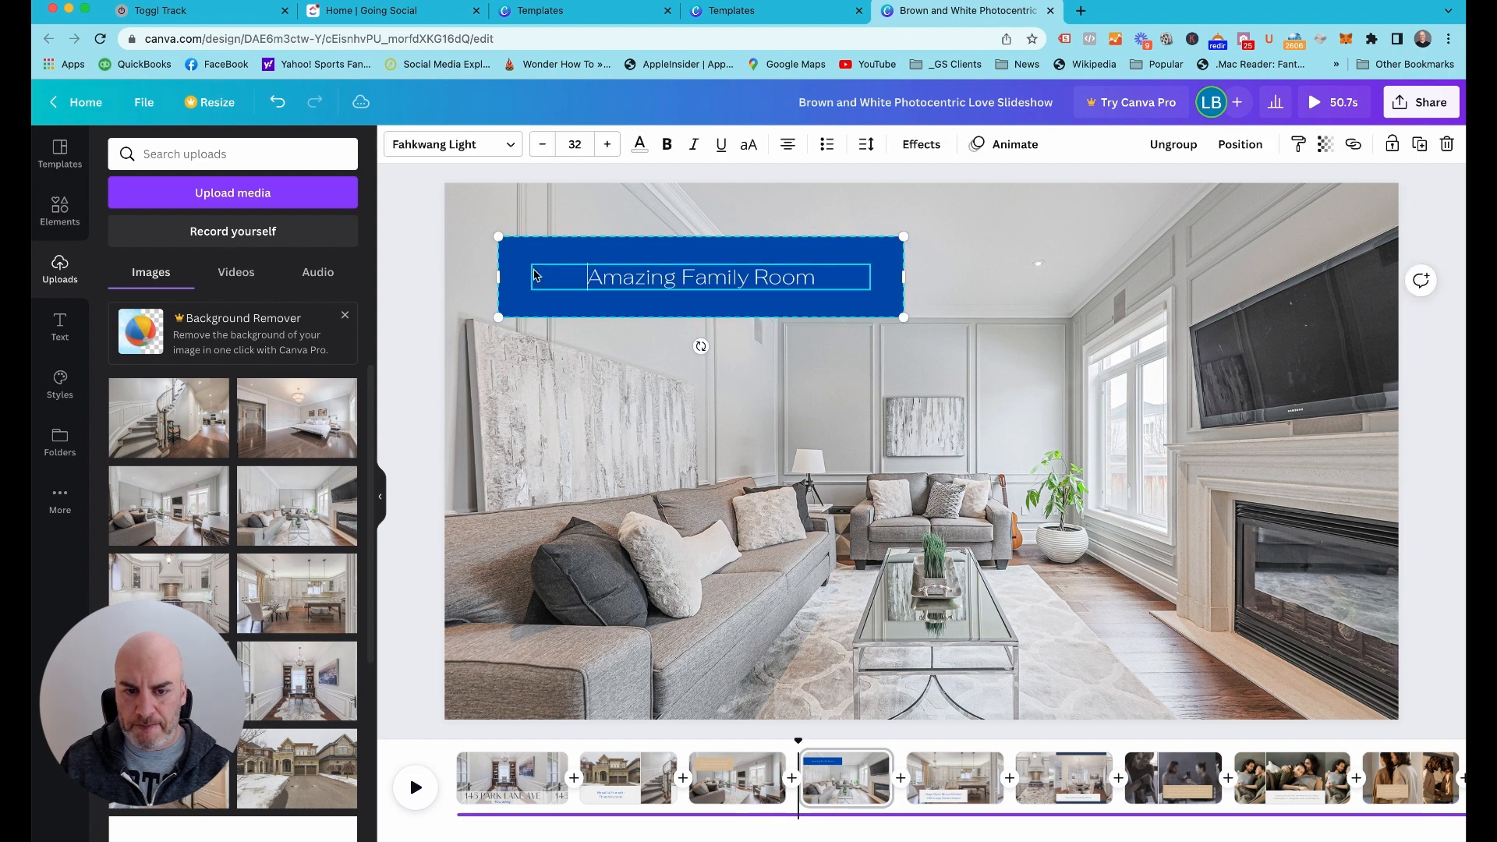
pyautogui.click(514, 249)
pyautogui.click(396, 144)
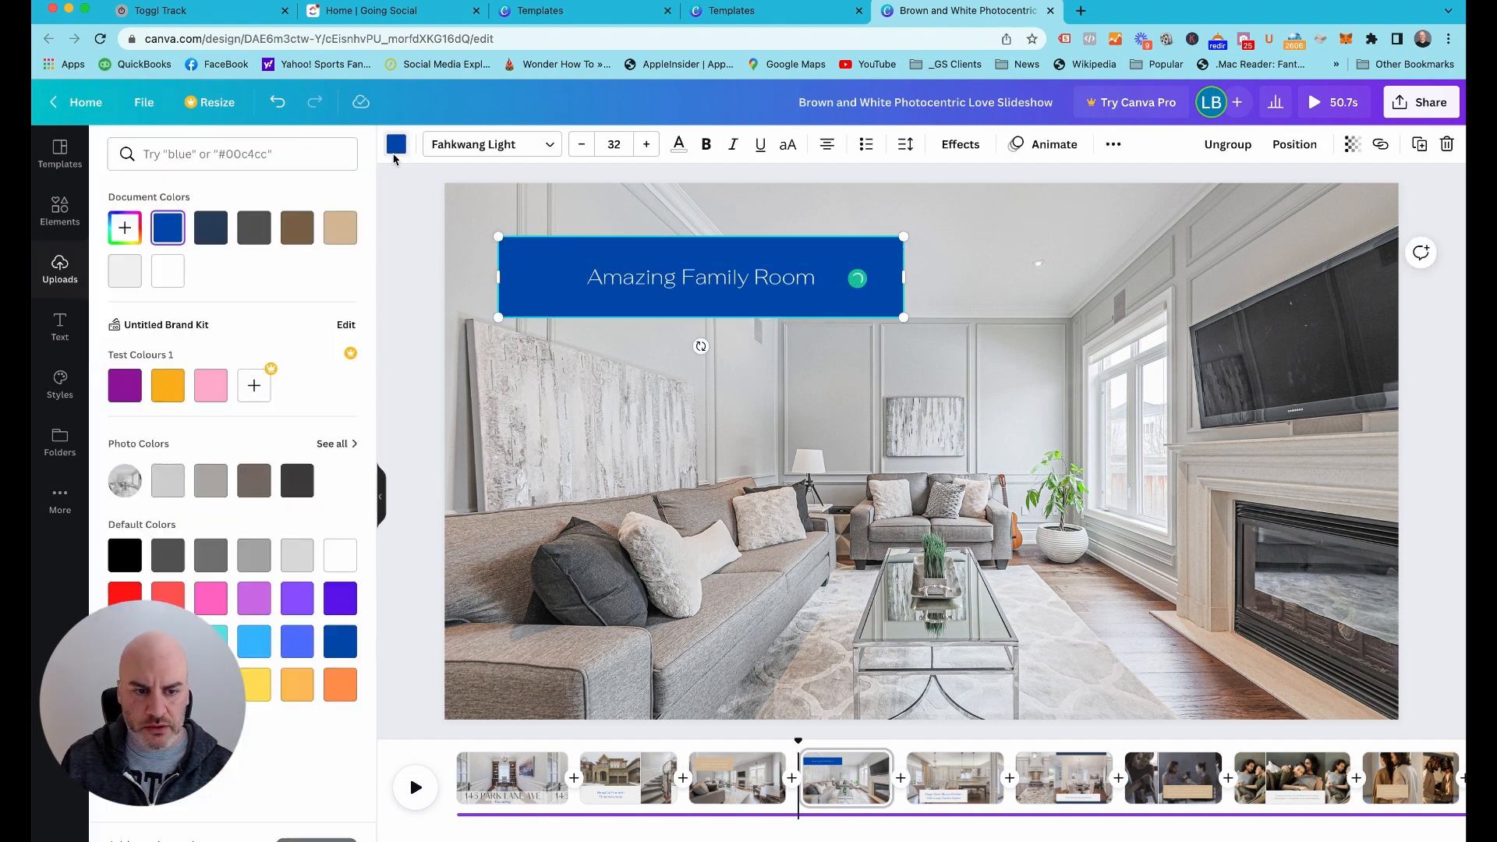
pyautogui.click(211, 227)
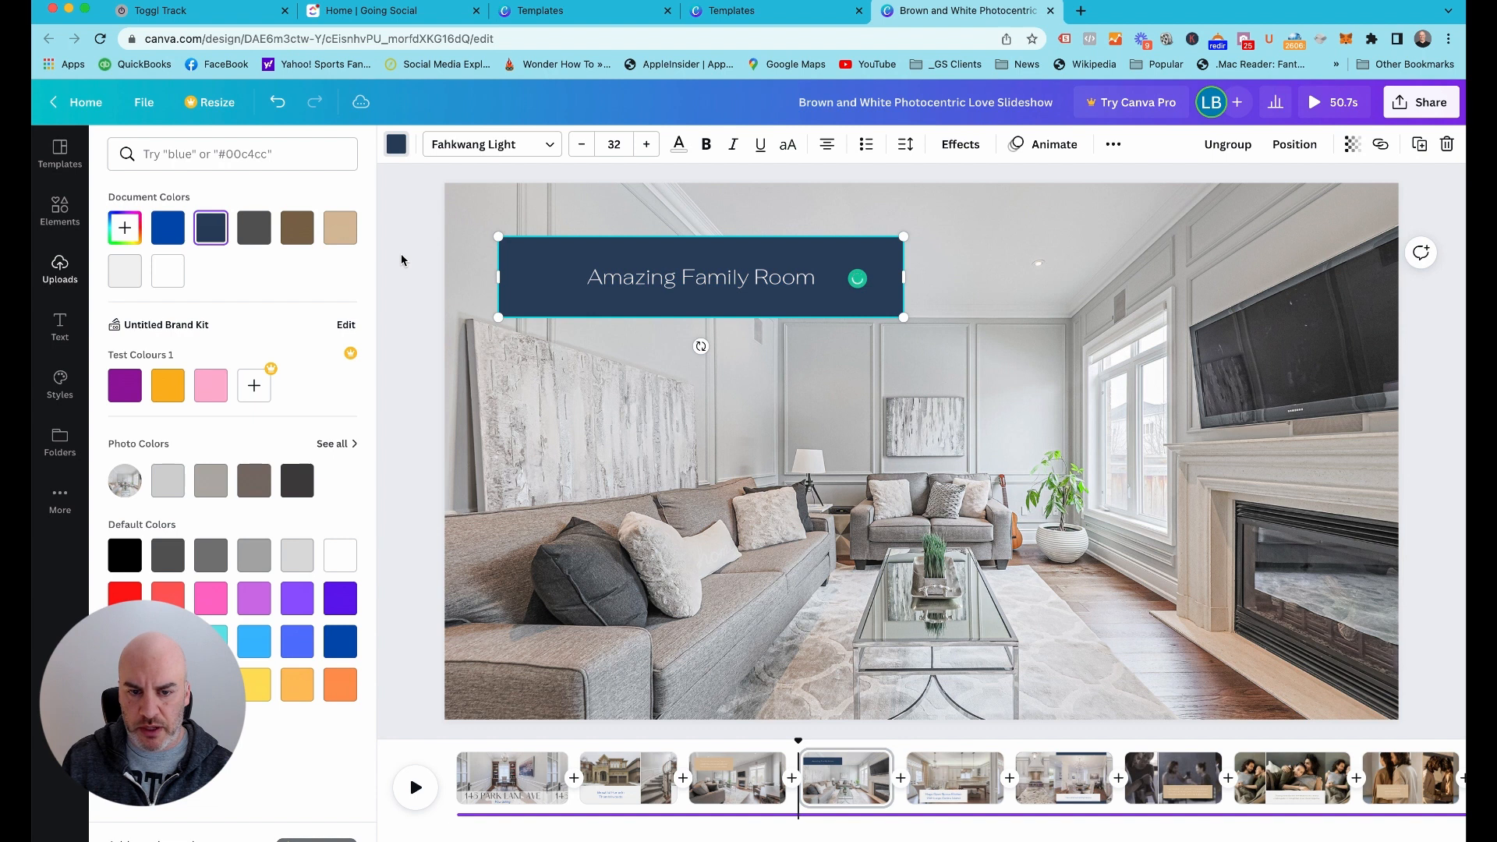
# Set the font size of page 4's "Amazing Family Room" caption to 45
pyautogui.click(655, 279)
pyautogui.click(651, 284)
pyautogui.doubleClick(646, 286)
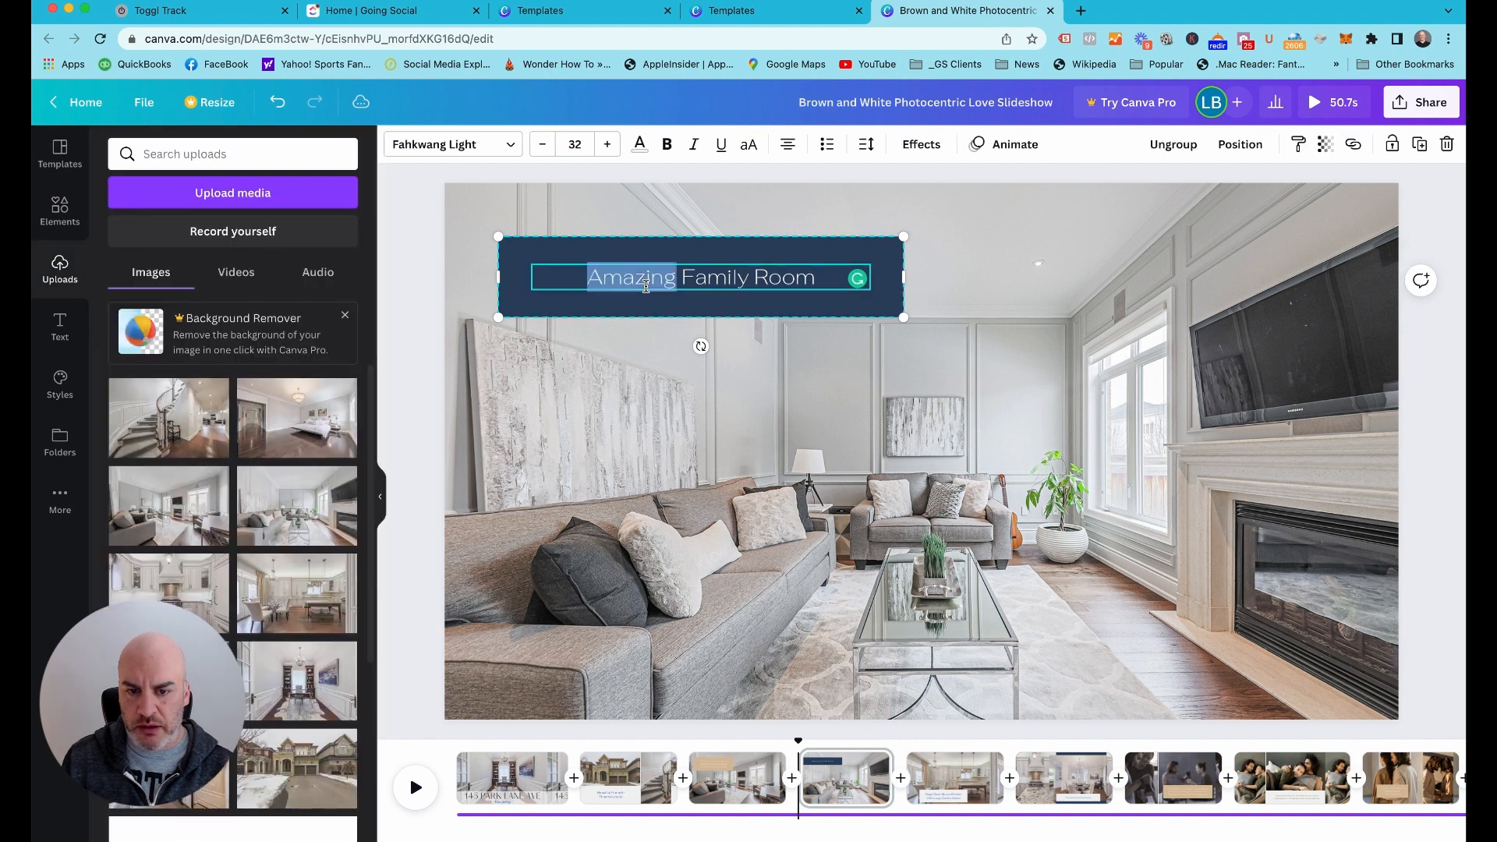
pyautogui.tripleClick(645, 286)
pyautogui.click(574, 143)
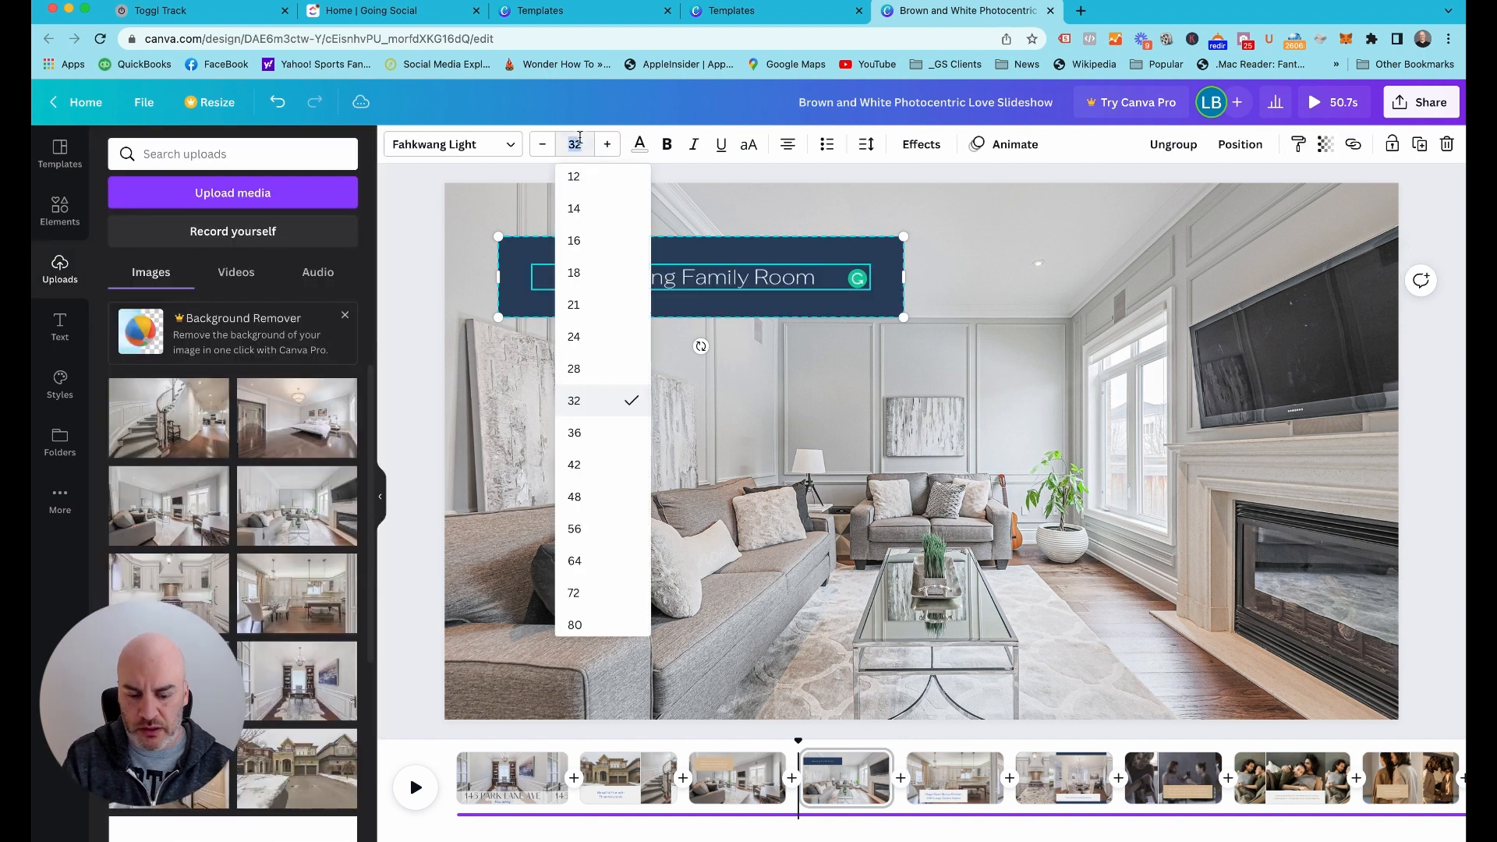
pyautogui.press('Return')
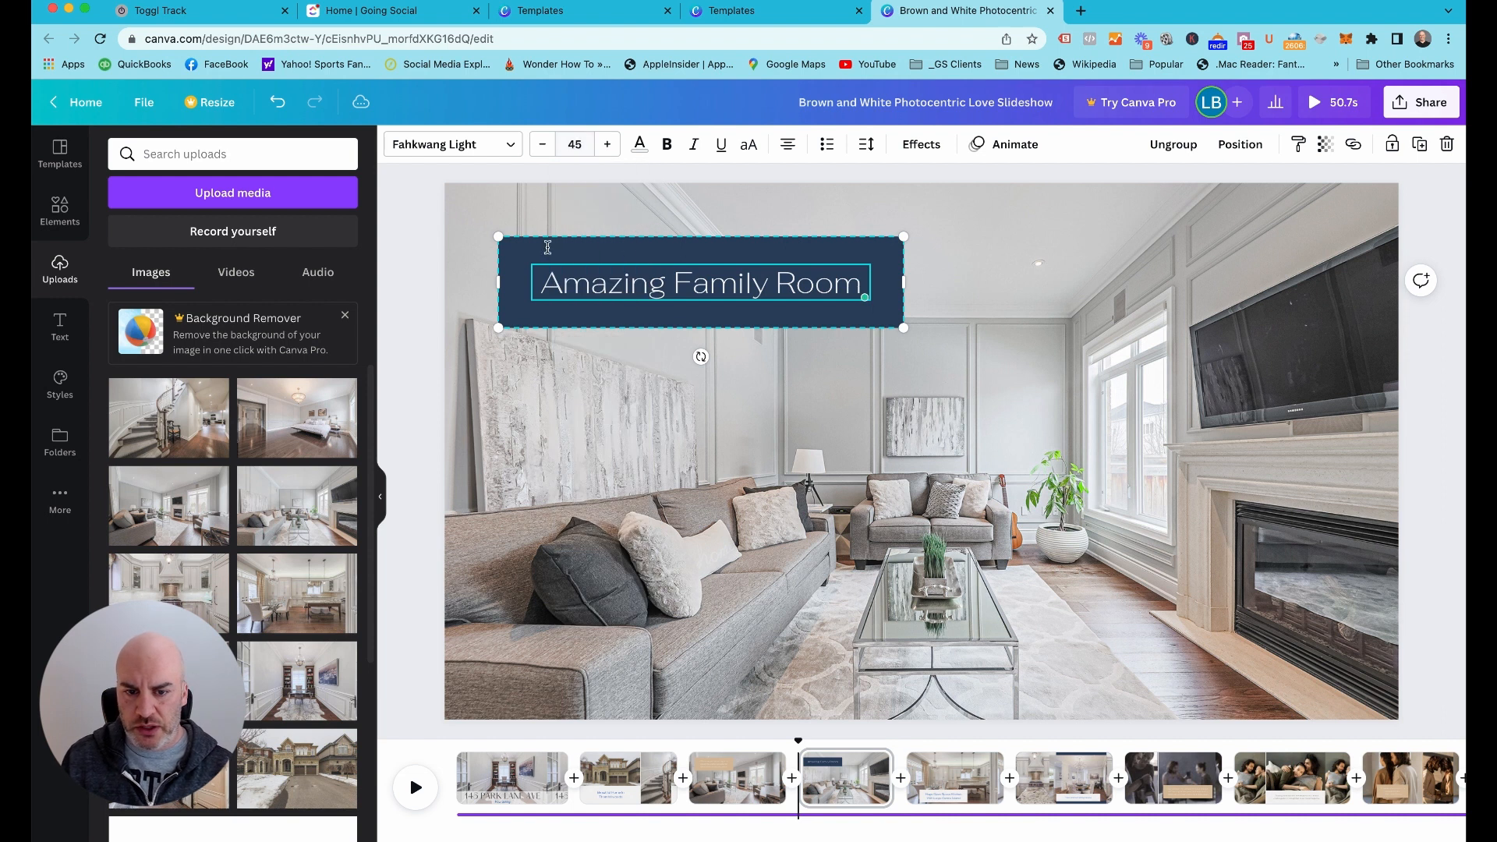
pyautogui.click(411, 270)
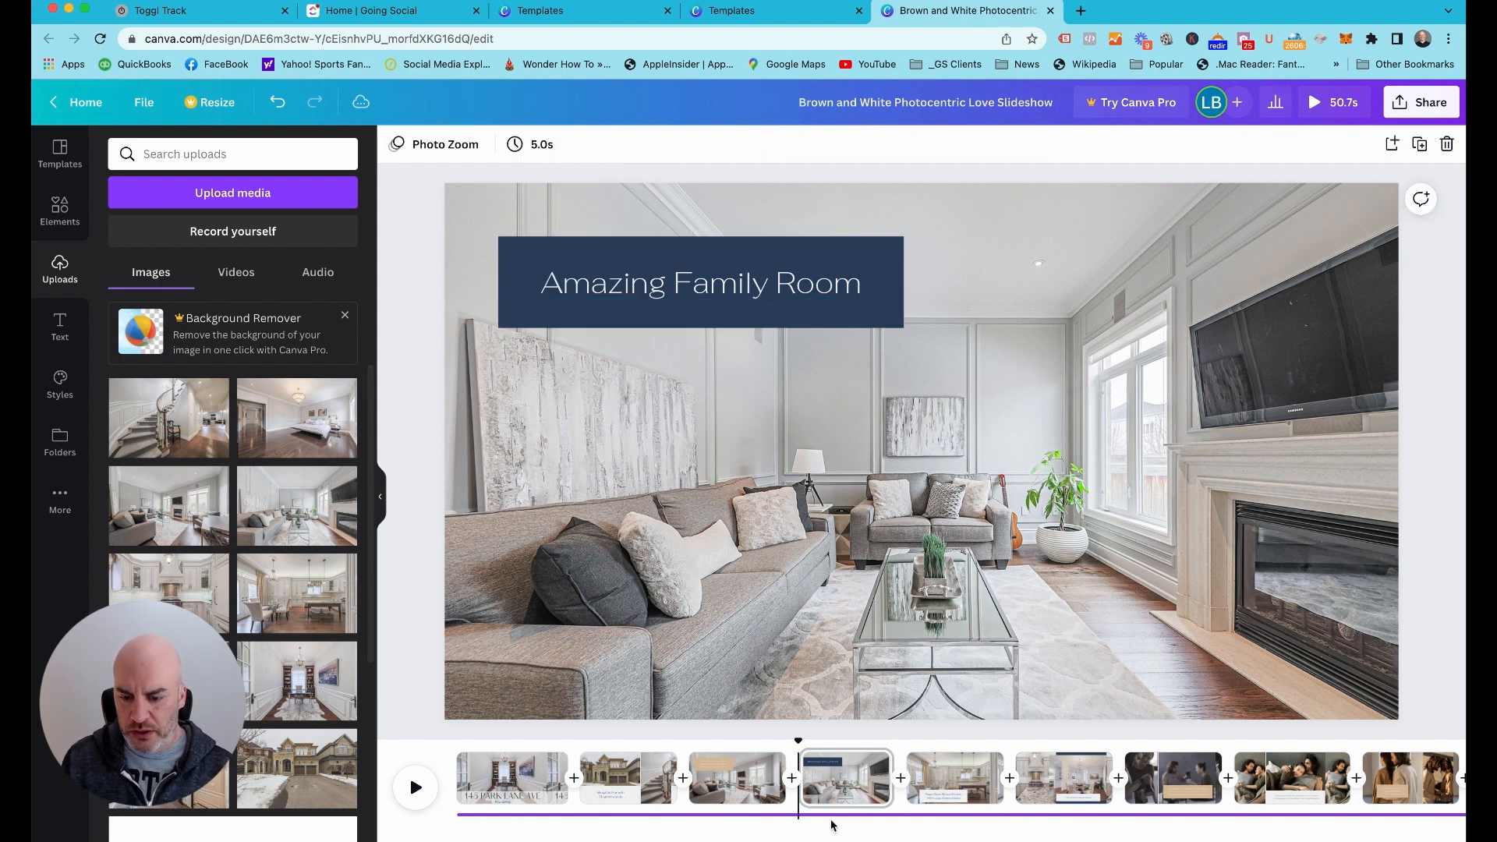
# Replace the caption text on page 3, the wide living room photo, with "Open Window Light"
pyautogui.click(732, 780)
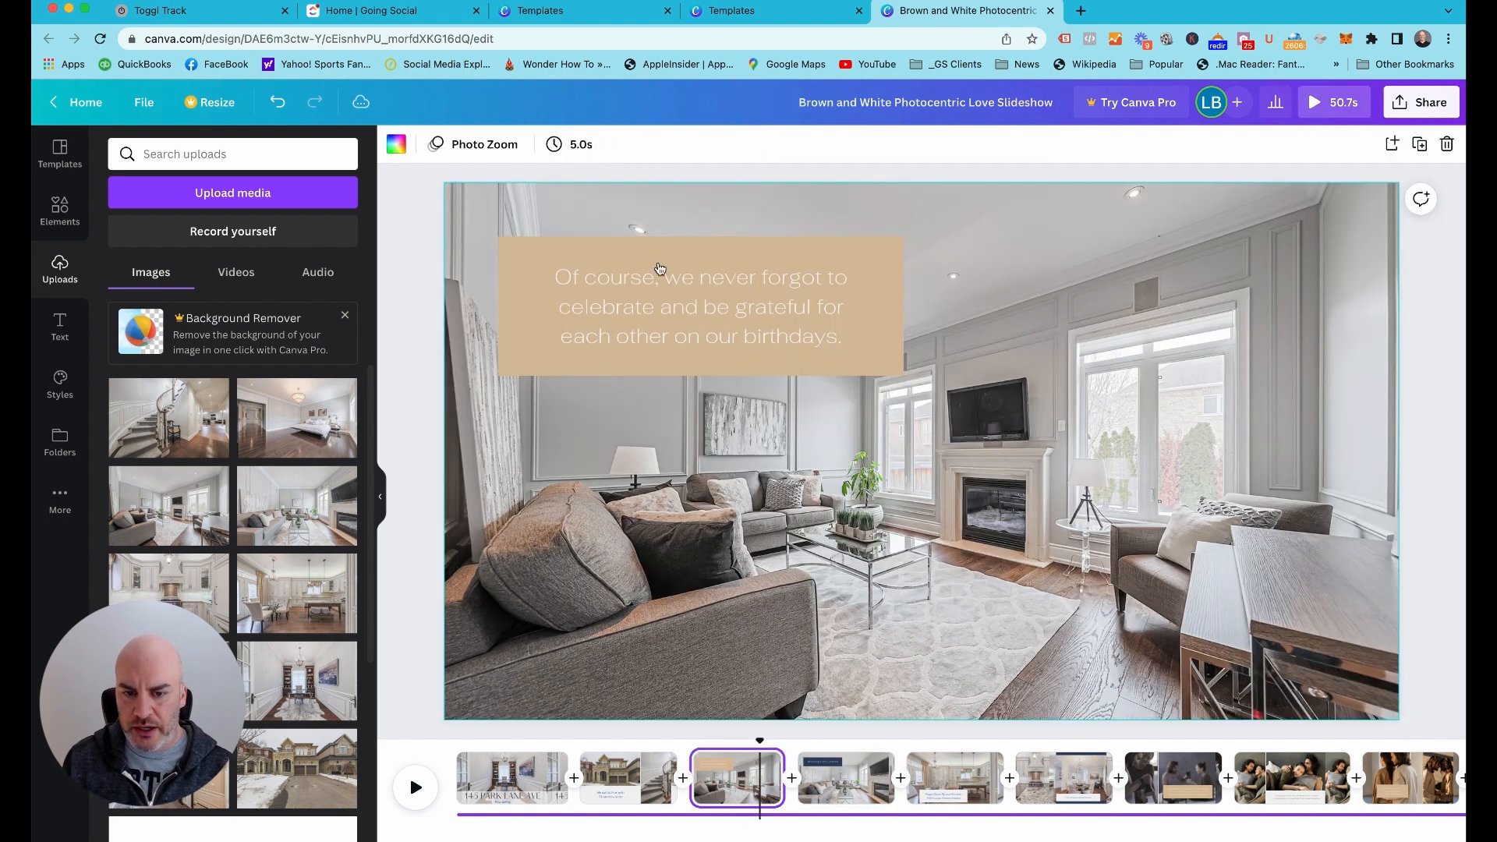
pyautogui.doubleClick(765, 313)
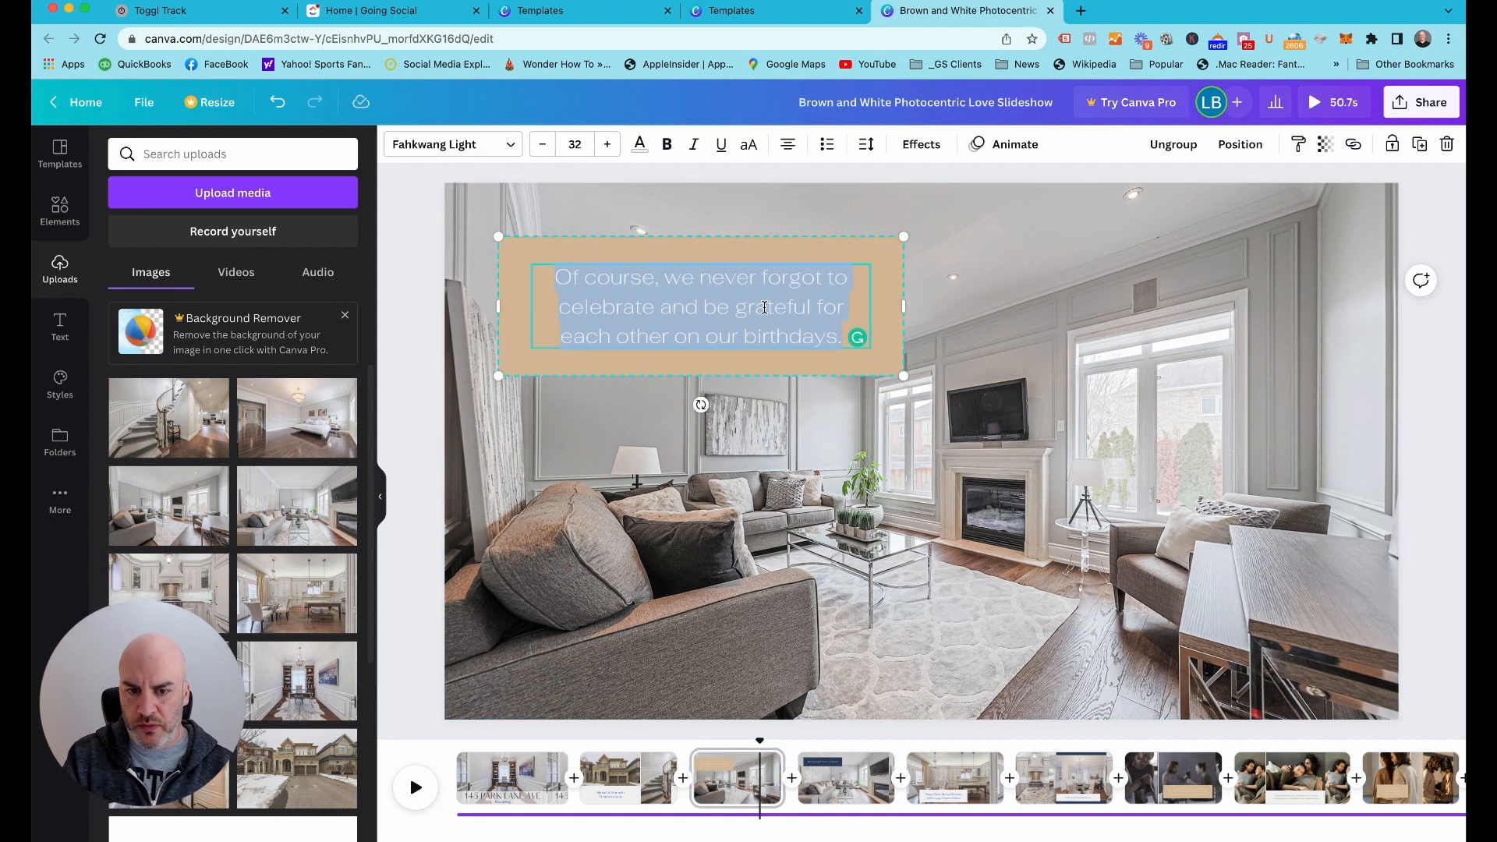
pyautogui.write('Open ')
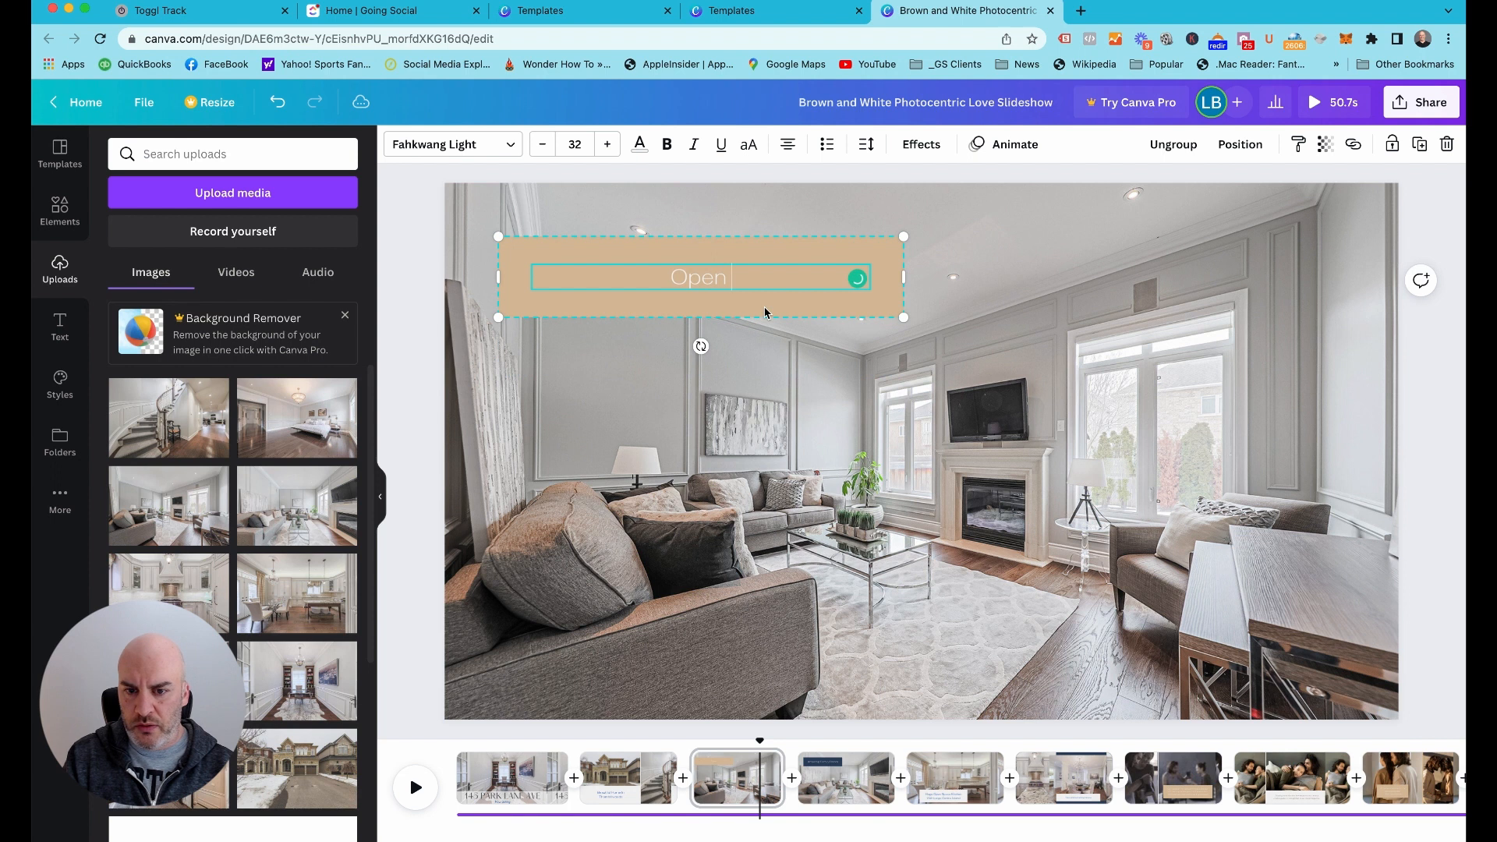
pyautogui.write('Windo Light')
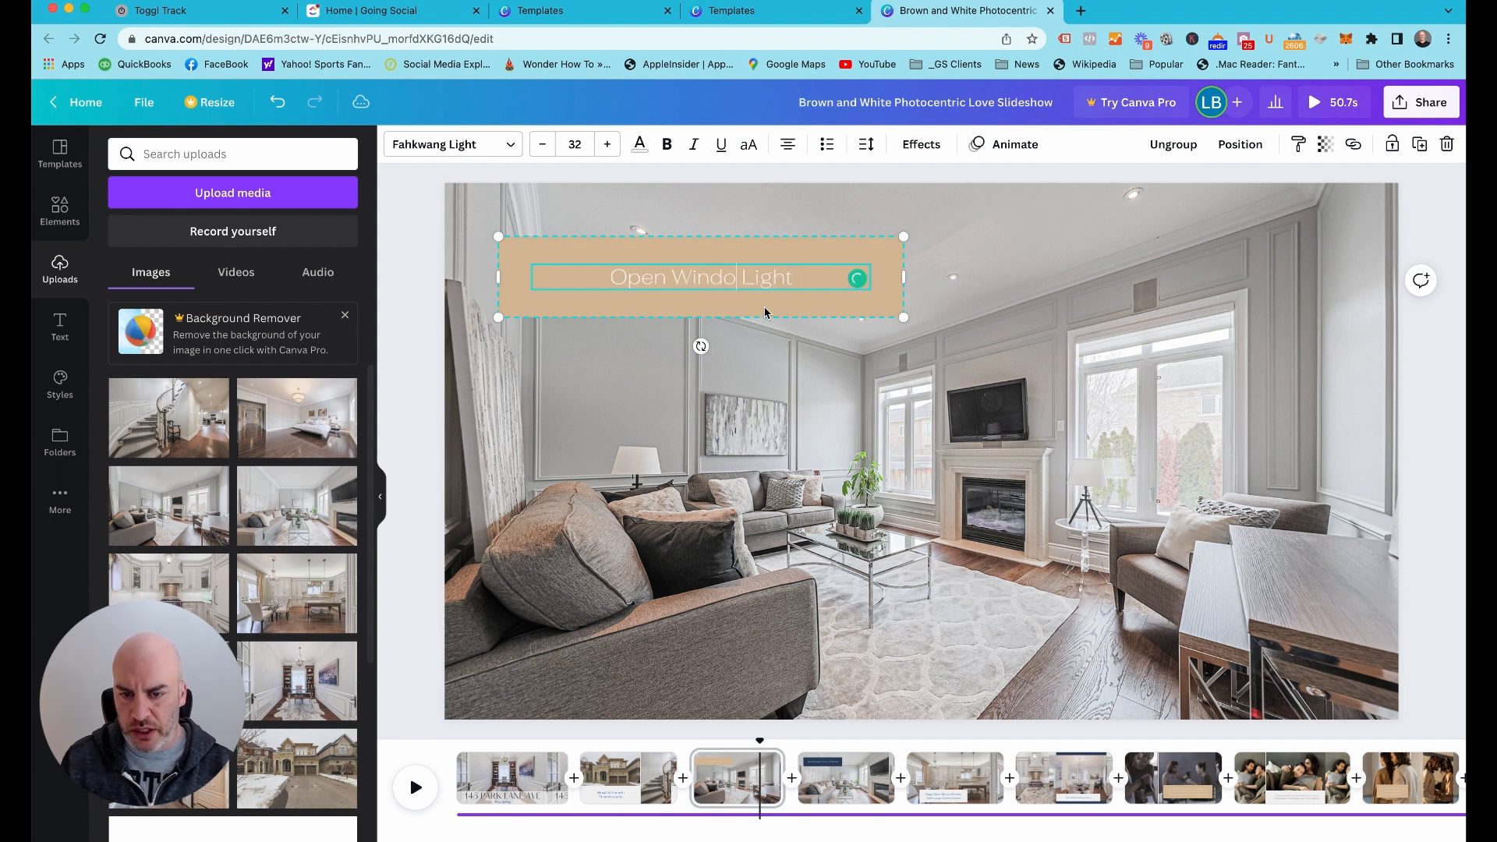
pyautogui.write('w')
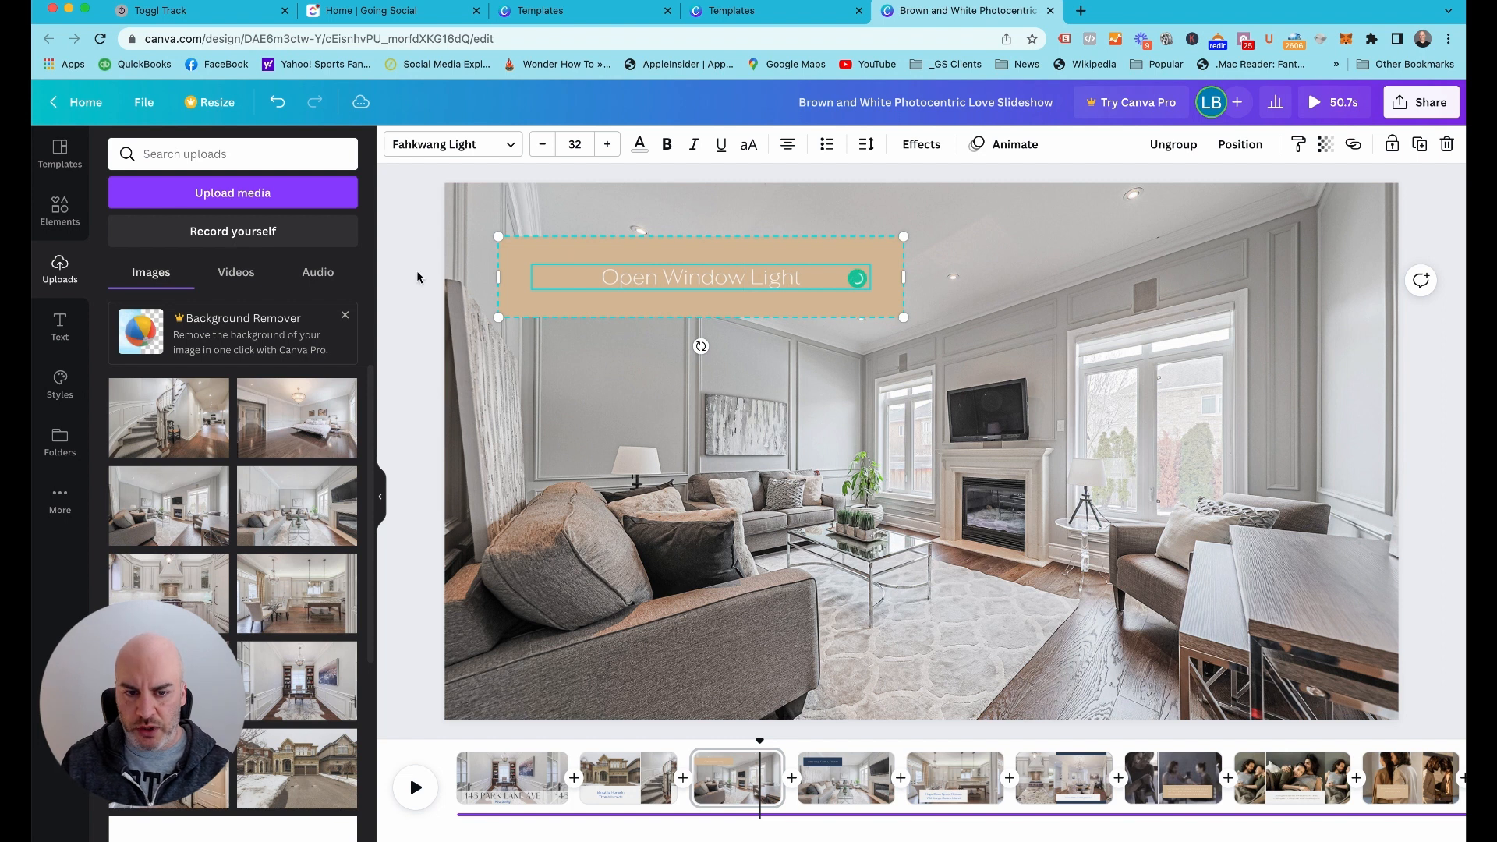
# Fill page 3's tan caption box with the dark navy document color
pyautogui.click(514, 227)
pyautogui.click(520, 269)
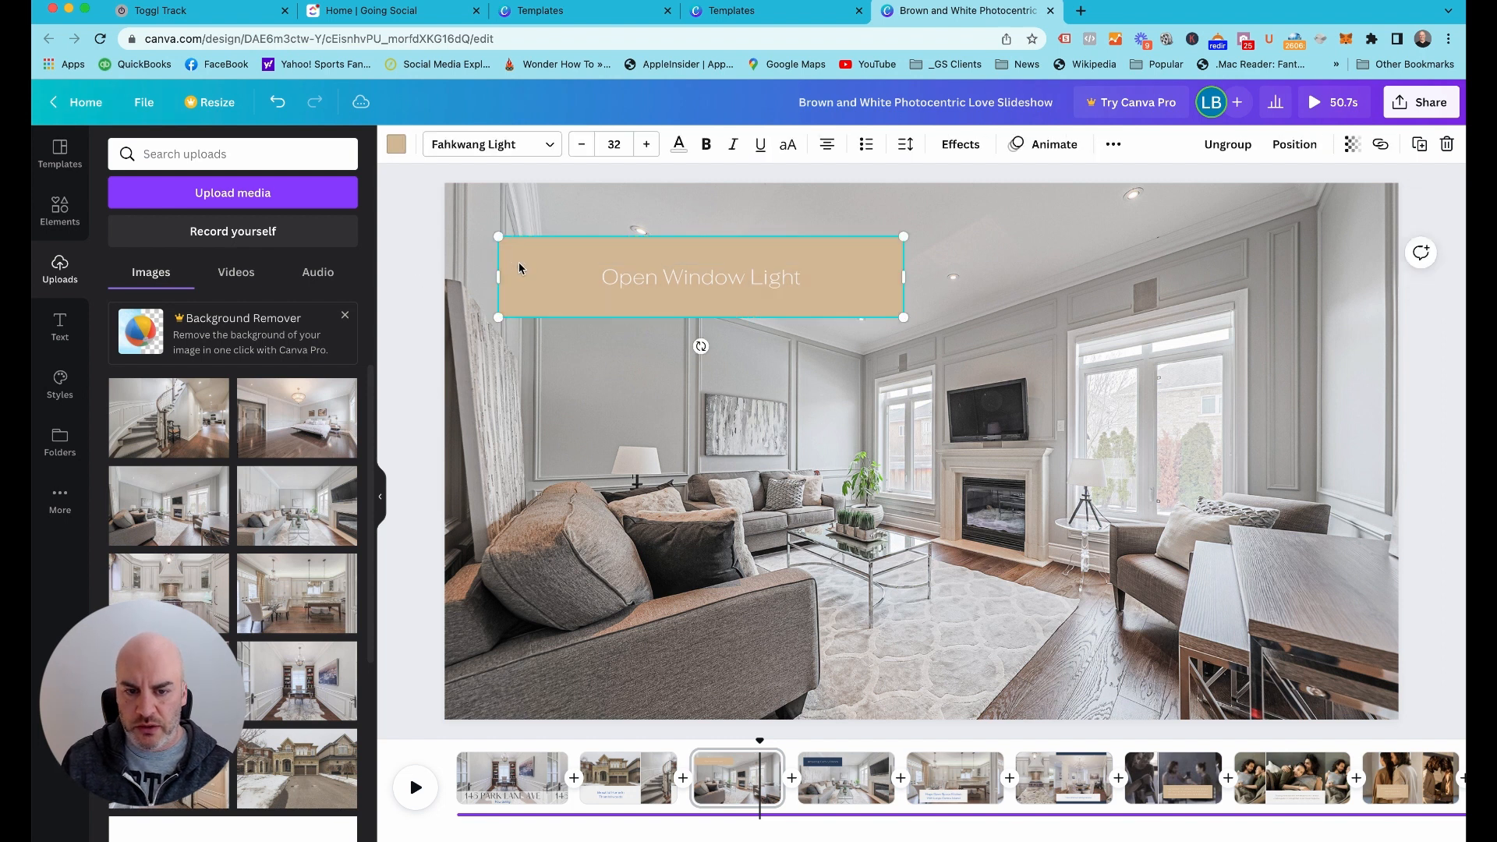
pyautogui.click(395, 147)
pyautogui.click(207, 231)
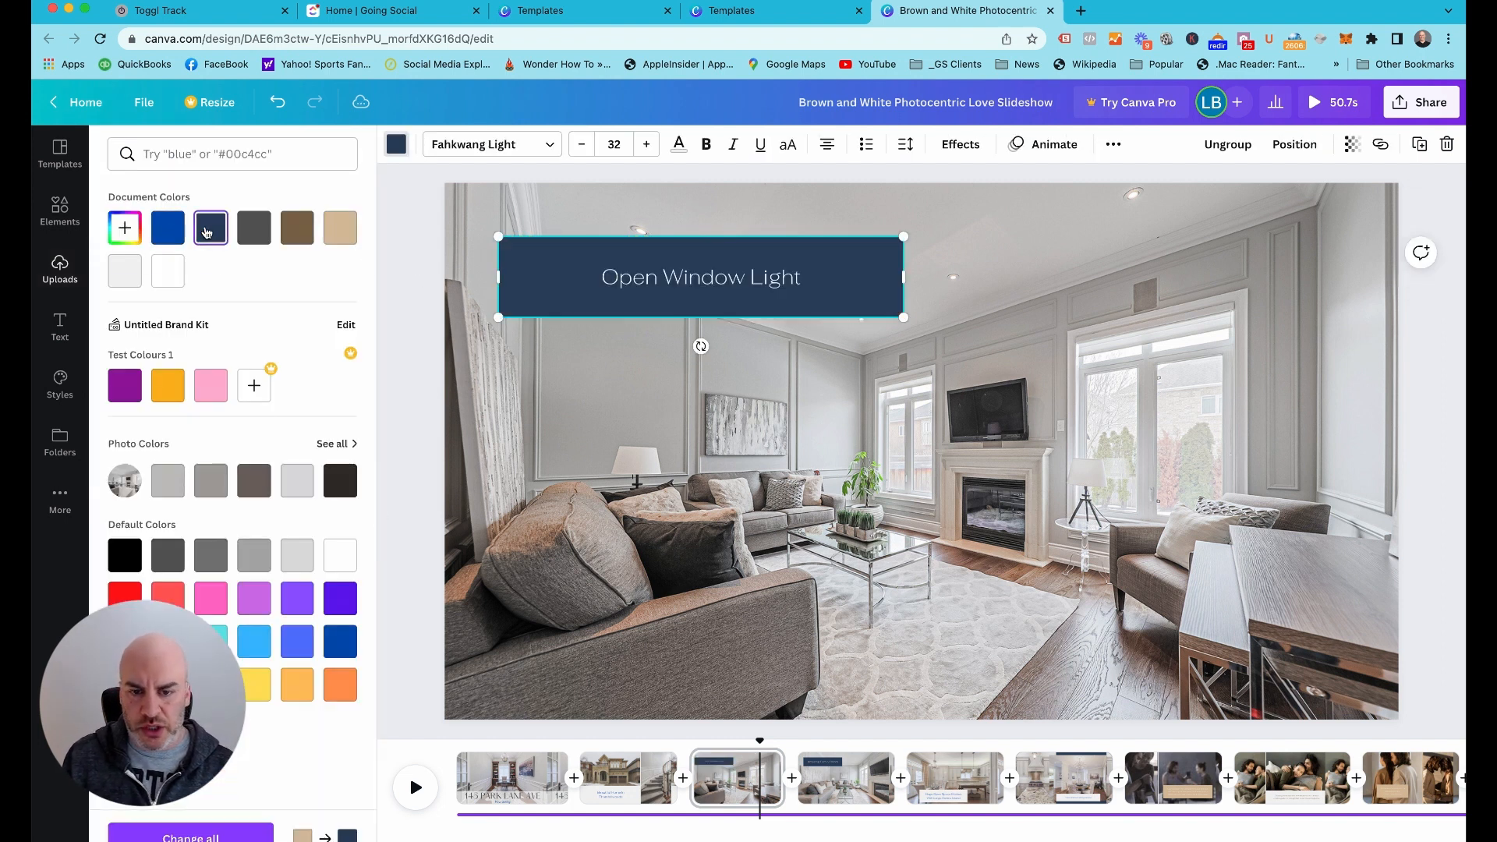
# Set the font size of page 3's "Open Window Light" caption to 45
pyautogui.click(605, 275)
pyautogui.click(603, 278)
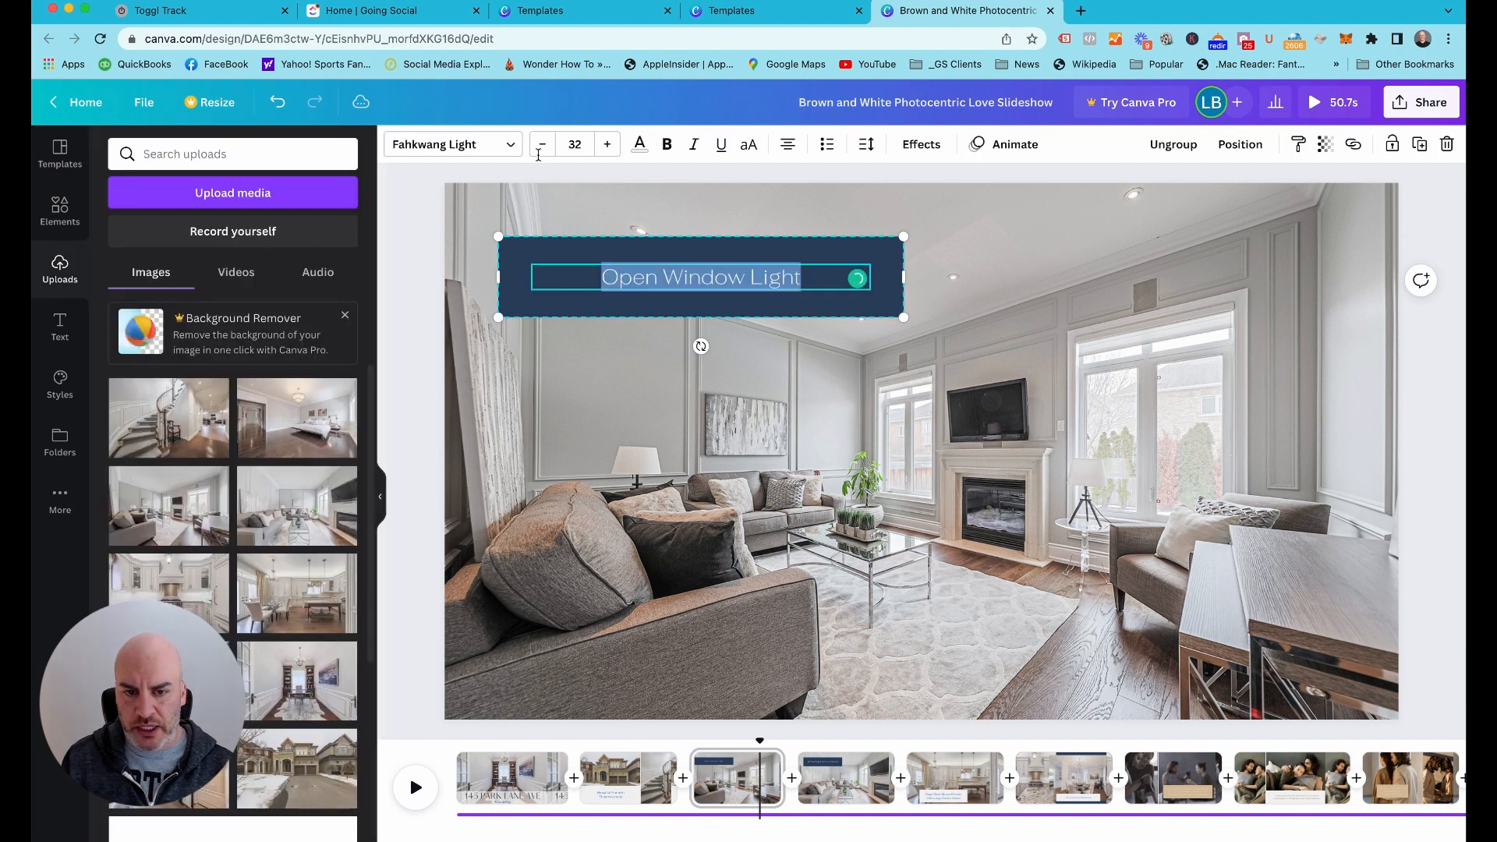
pyautogui.click(577, 143)
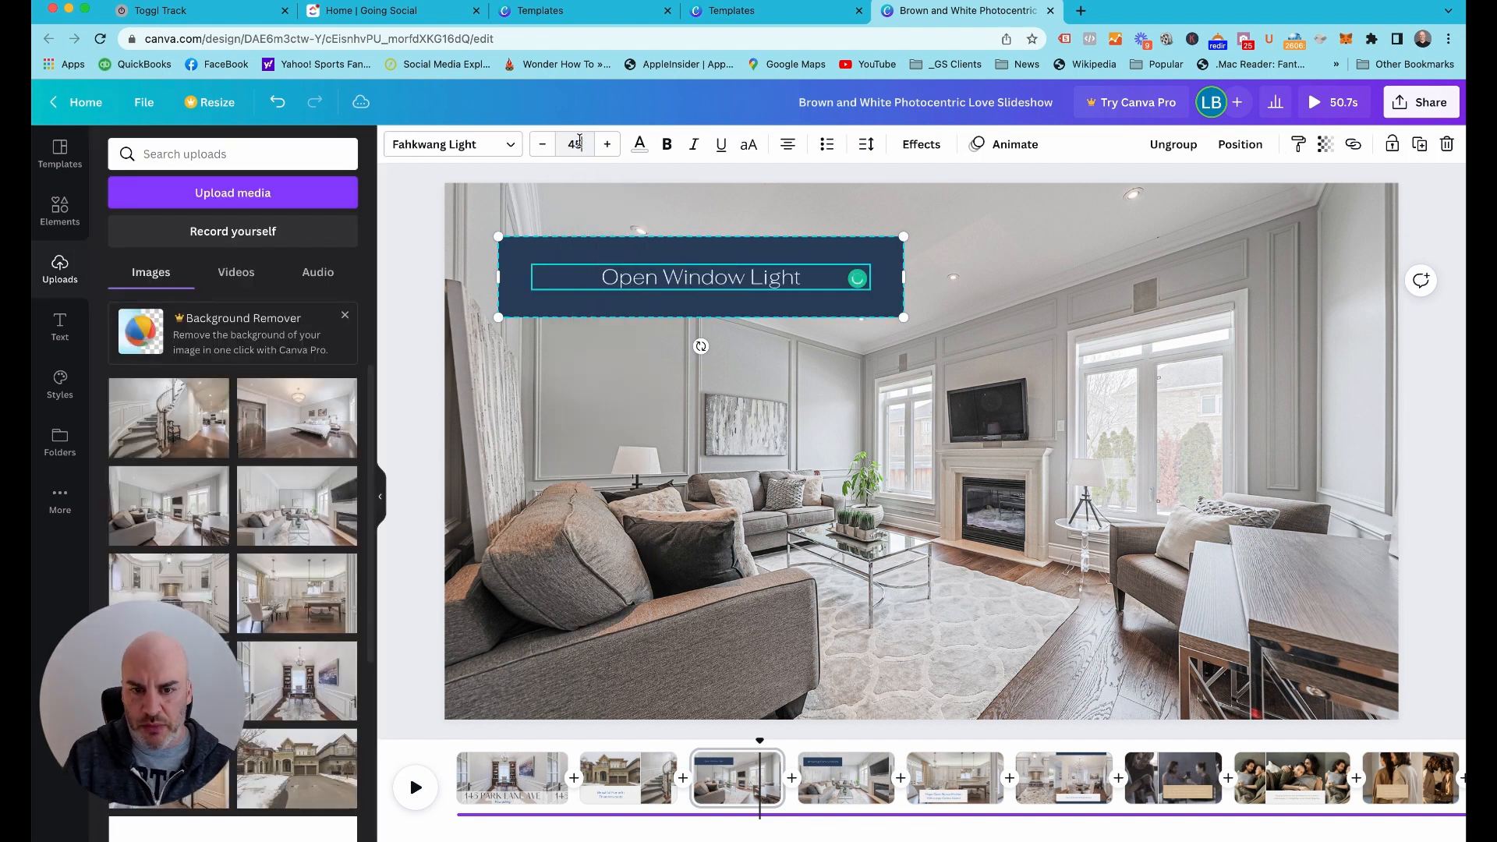
pyautogui.write('45')
pyautogui.press('Return')
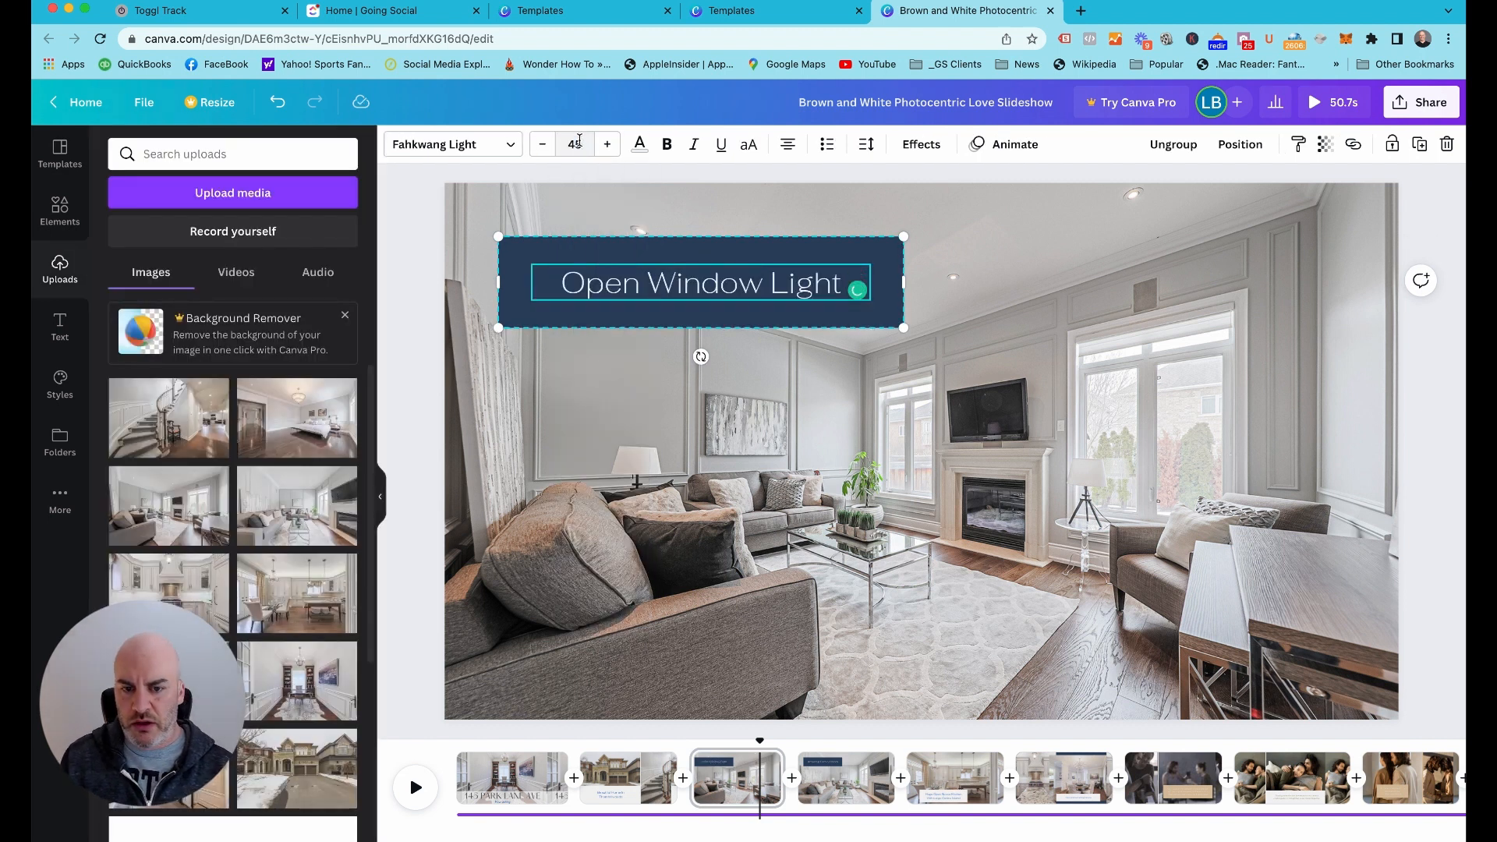
pyautogui.click(405, 269)
# Move page 3's caption box to the lower-right corner of the living room photo
pyautogui.moveTo(500, 265); pyautogui.dragTo(1001, 630)
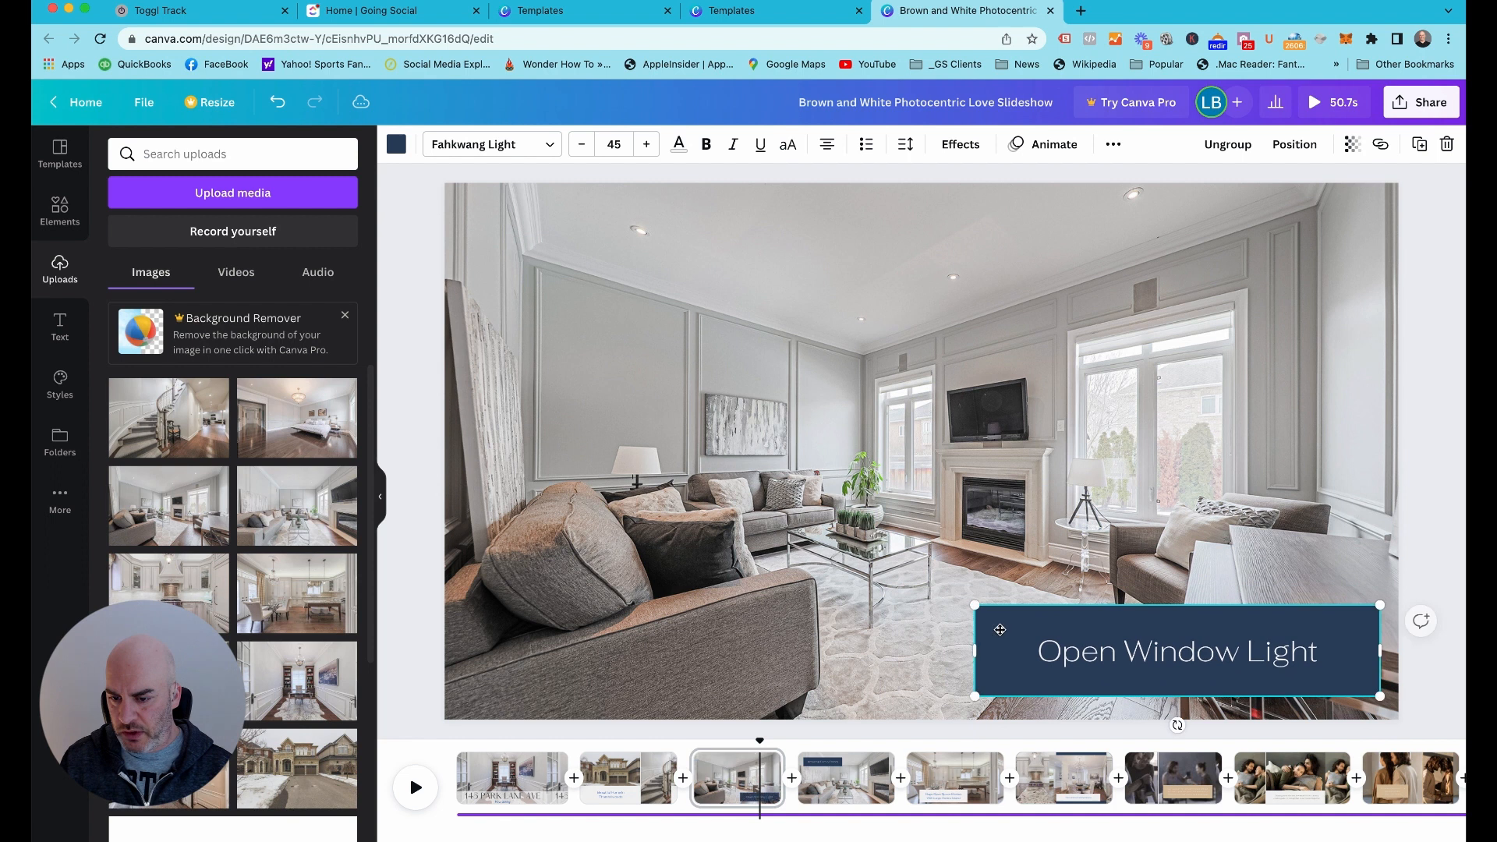
pyautogui.click(1050, 653)
pyautogui.click(1049, 653)
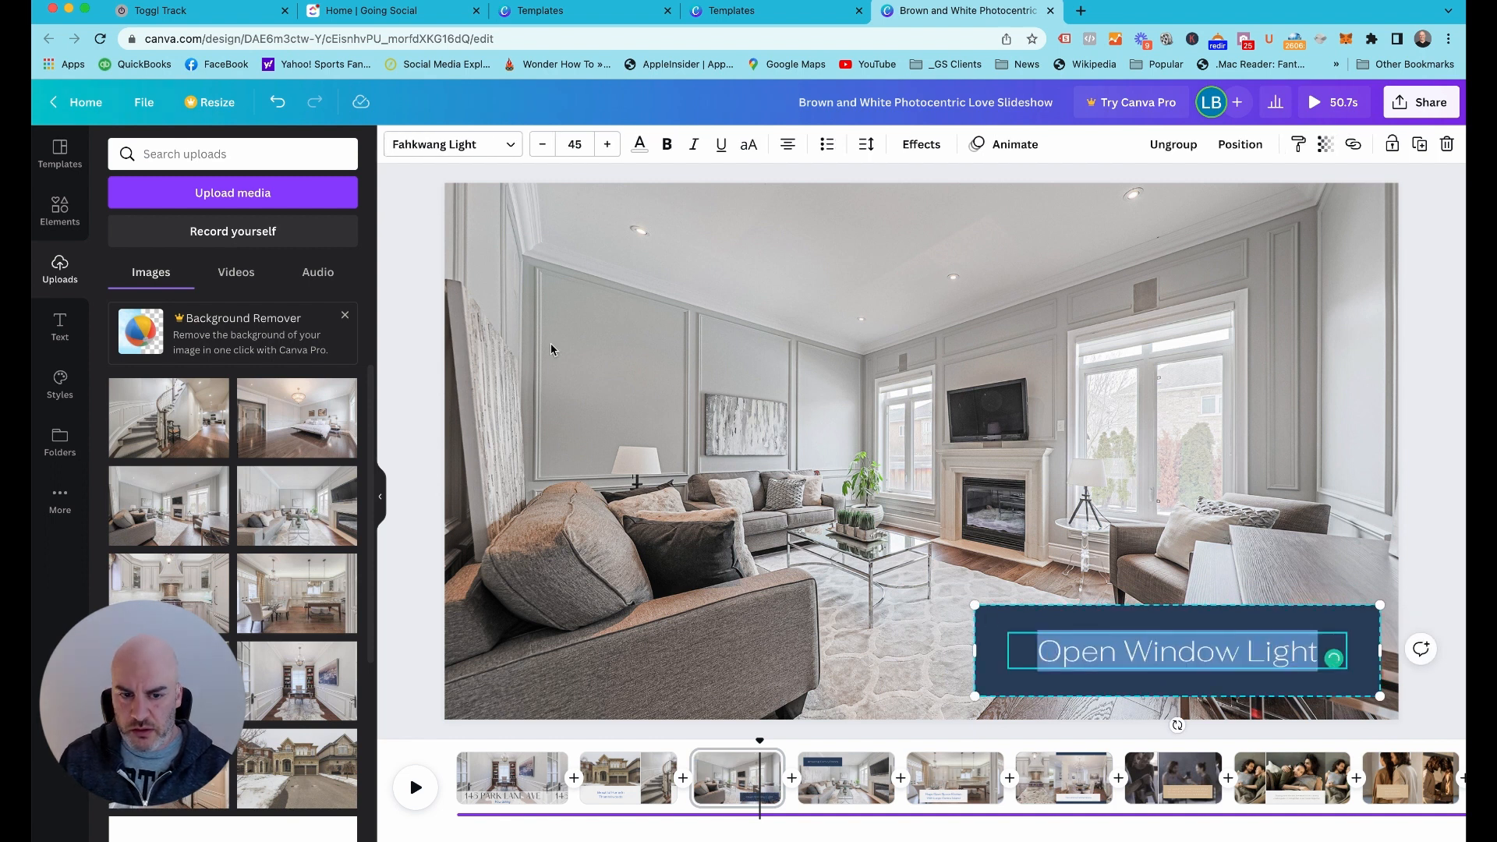
pyautogui.click(425, 301)
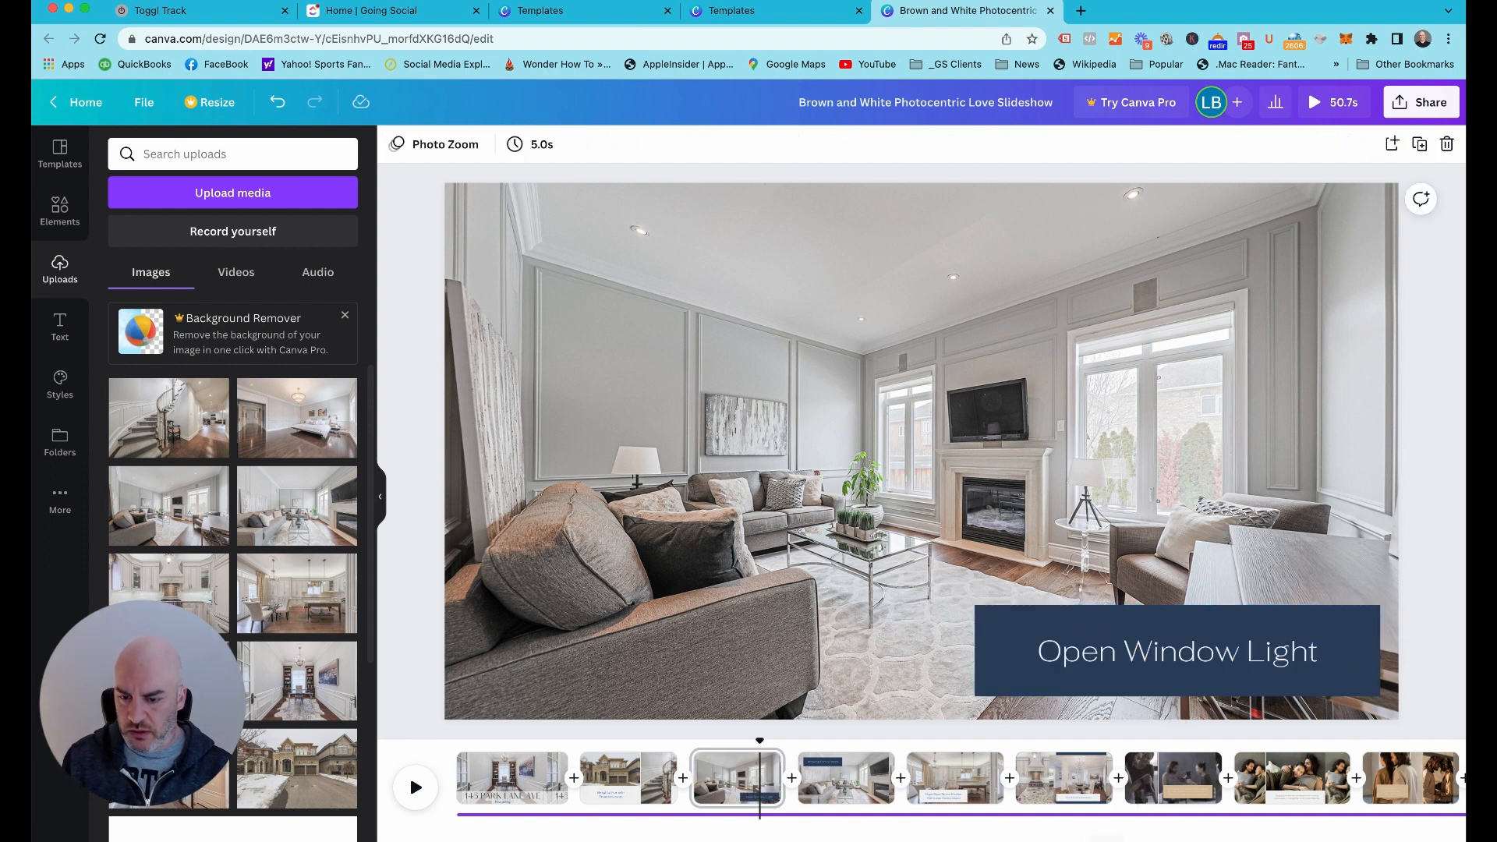
# Set the duration of page 1, the office photo with the address title, to 5 seconds
pyautogui.moveTo(757, 746); pyautogui.dragTo(458, 741)
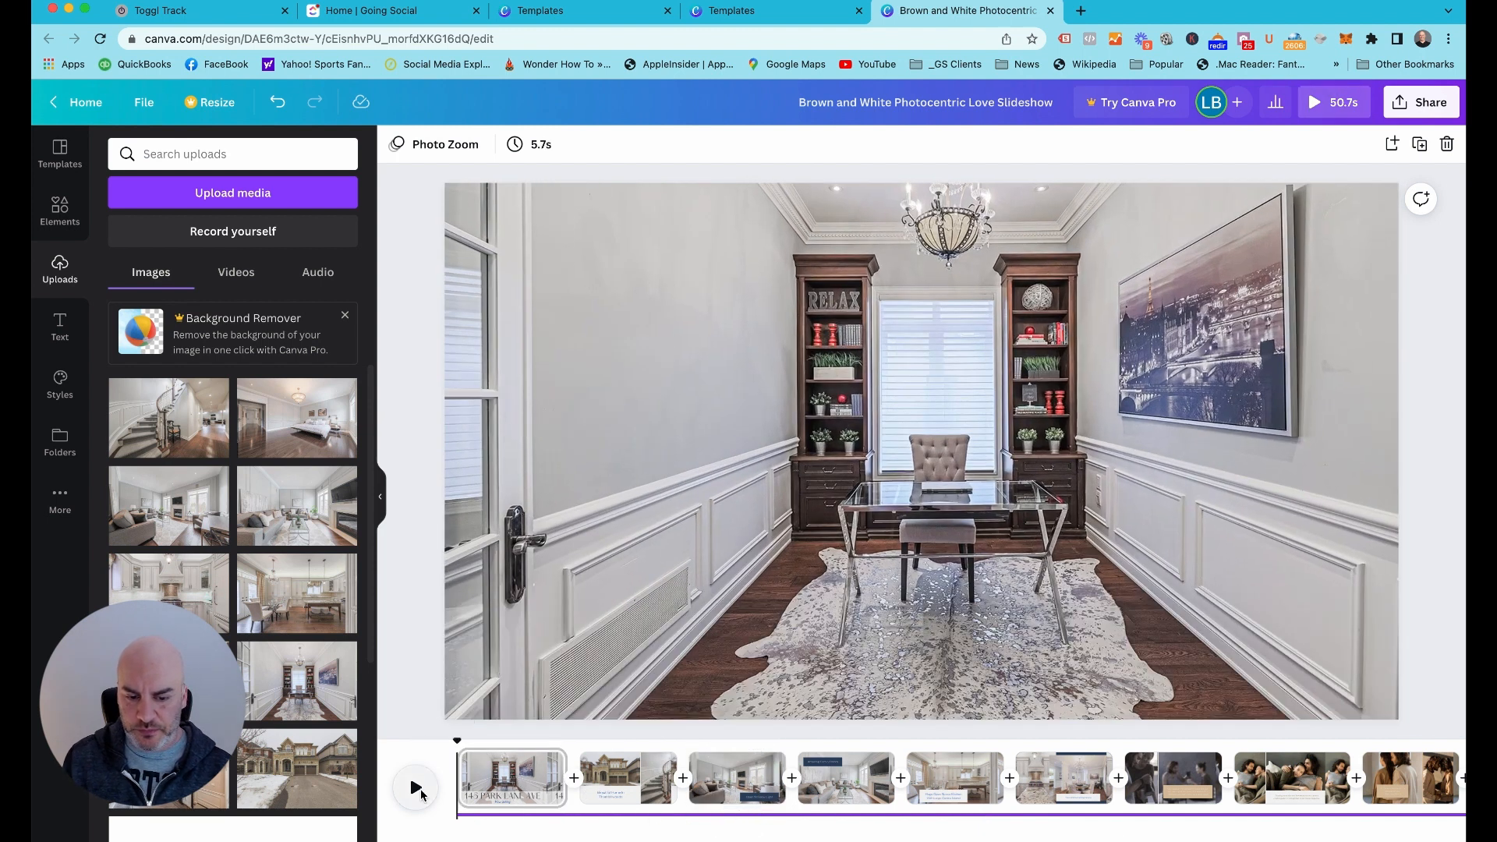
pyautogui.click(521, 780)
pyautogui.click(579, 145)
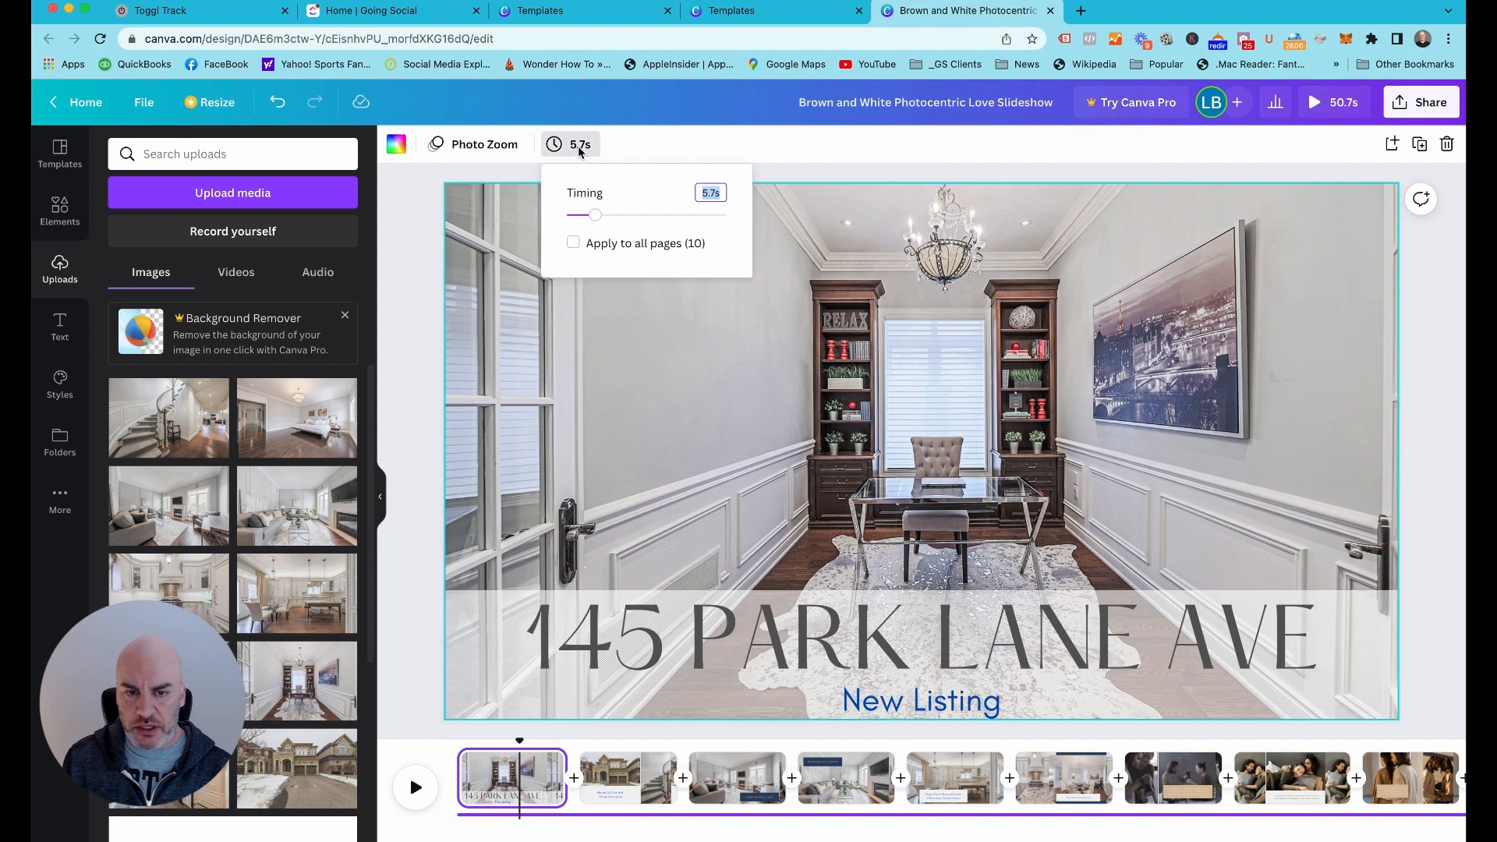
pyautogui.write('5')
pyautogui.press('Return')
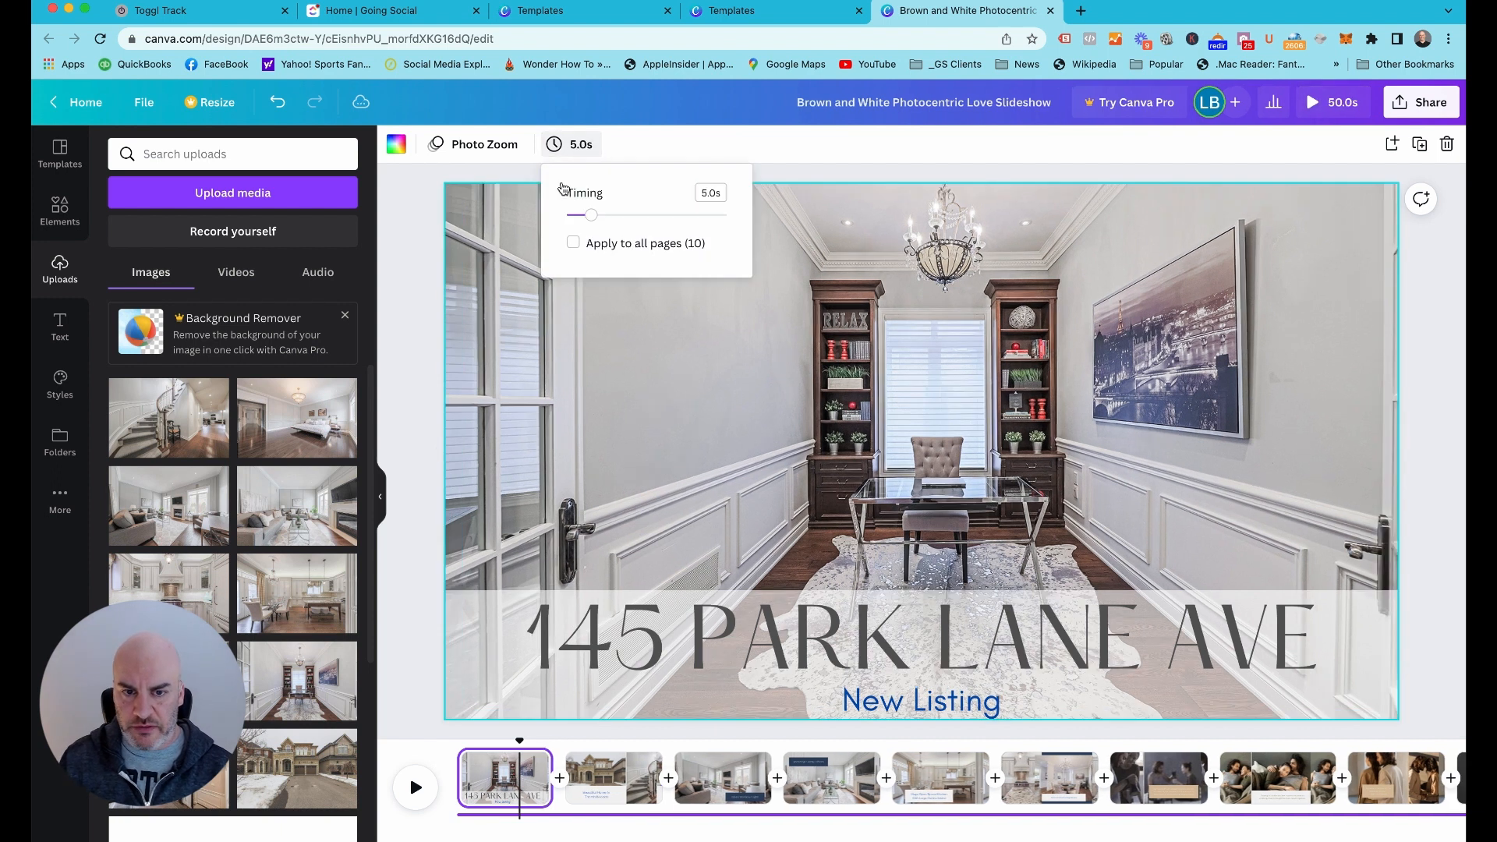
# Check the timing of pages 2 through 6 and play the slideshow from the beginning
pyautogui.click(622, 770)
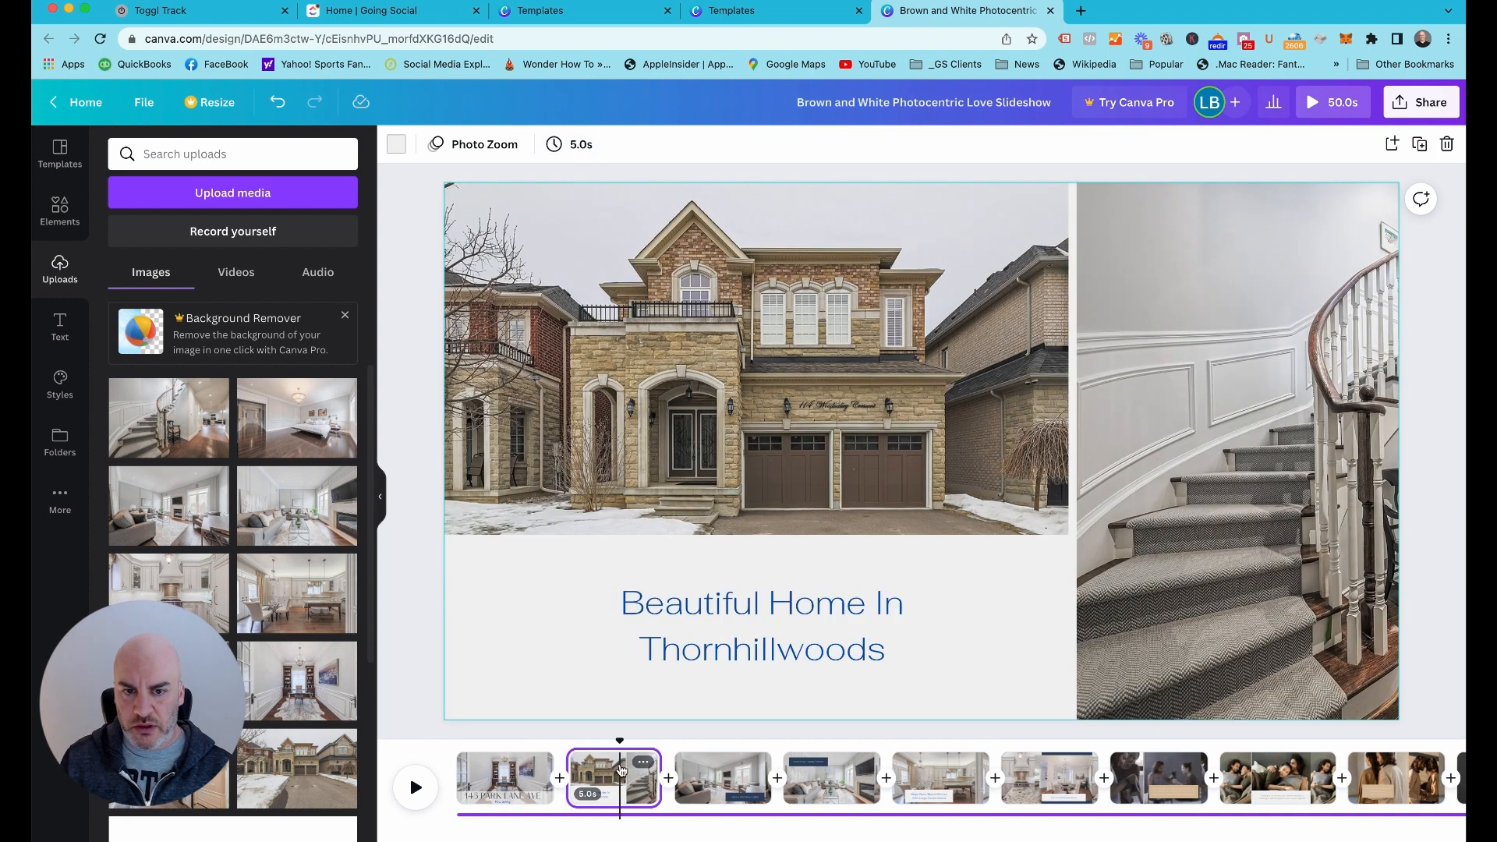
pyautogui.click(728, 784)
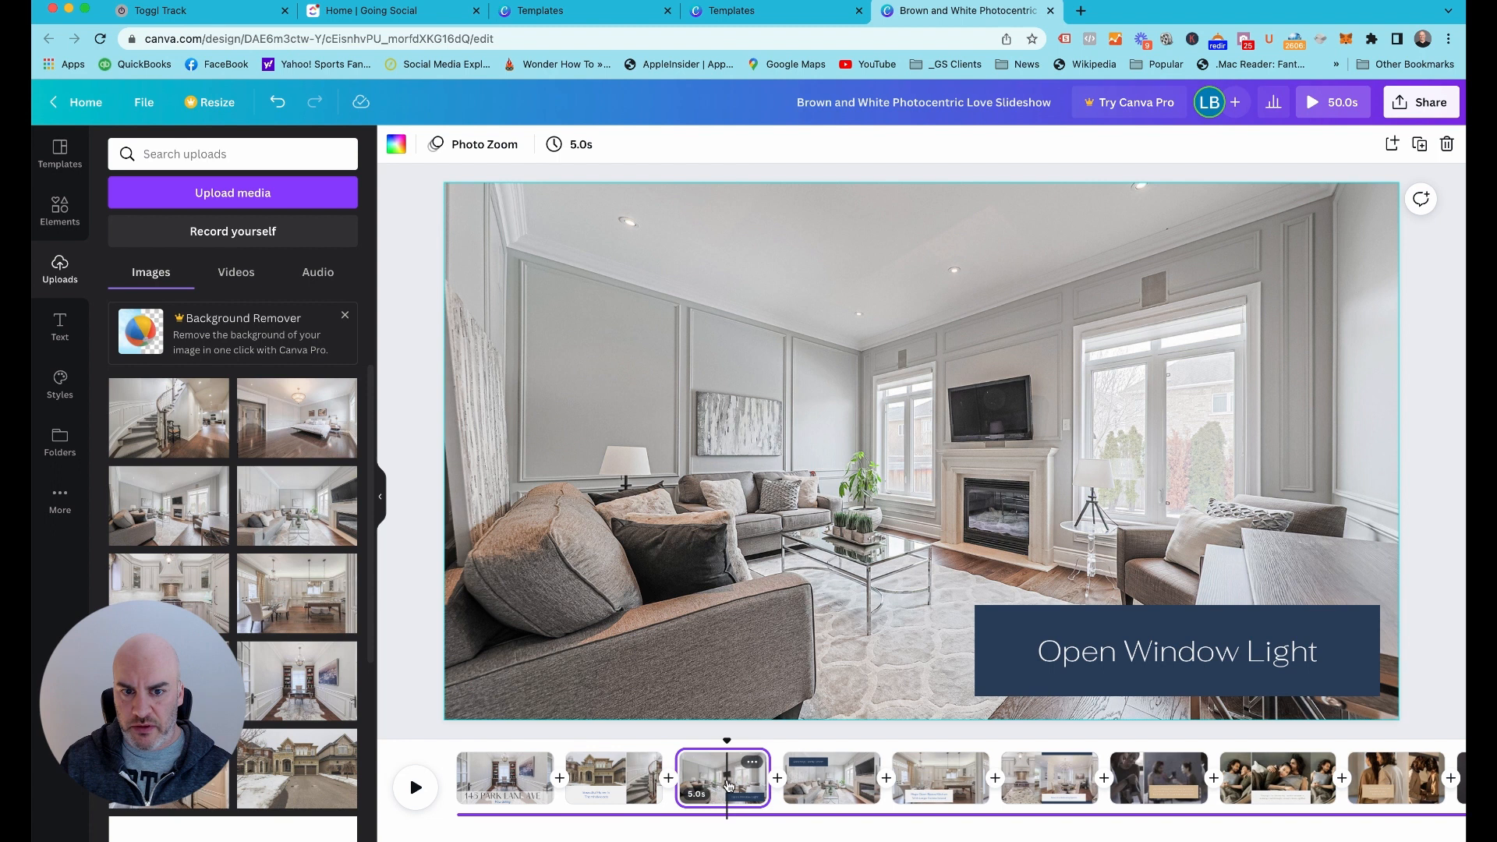
pyautogui.click(838, 786)
pyautogui.click(947, 789)
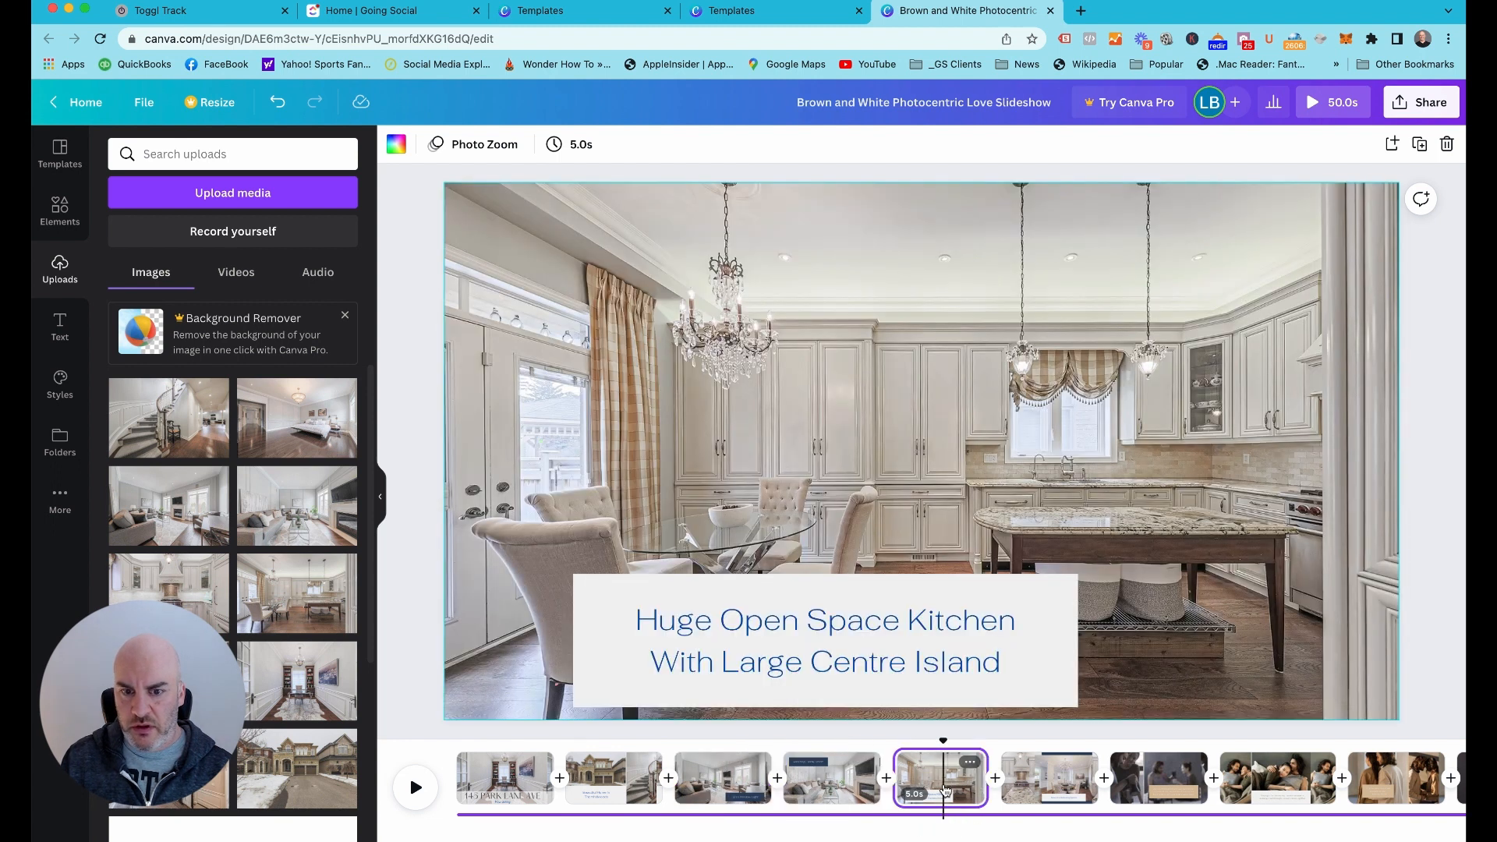
pyautogui.click(1044, 787)
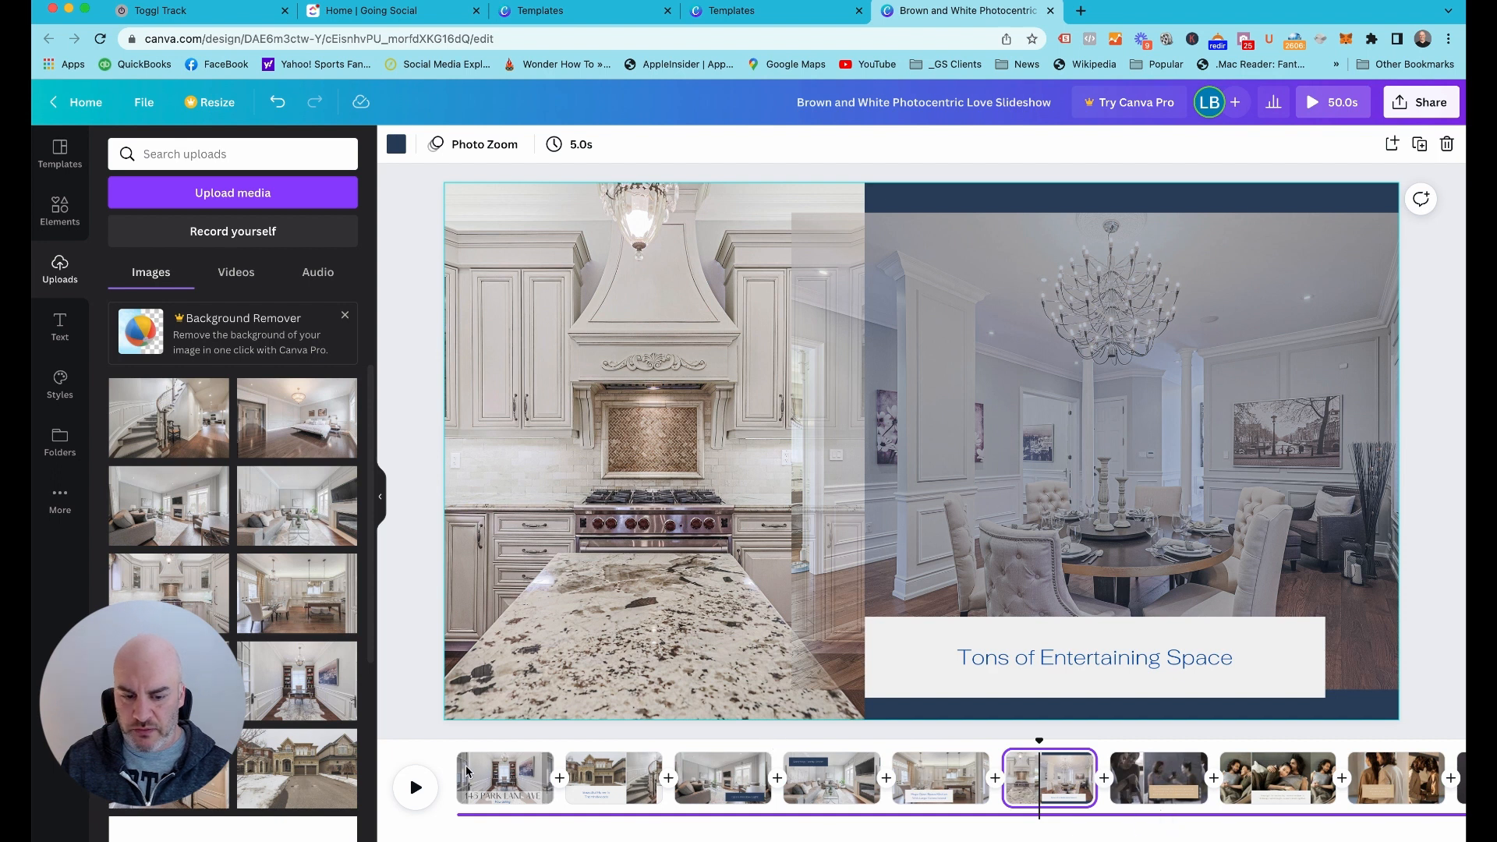
pyautogui.moveTo(1039, 742); pyautogui.dragTo(458, 736)
pyautogui.click(422, 780)
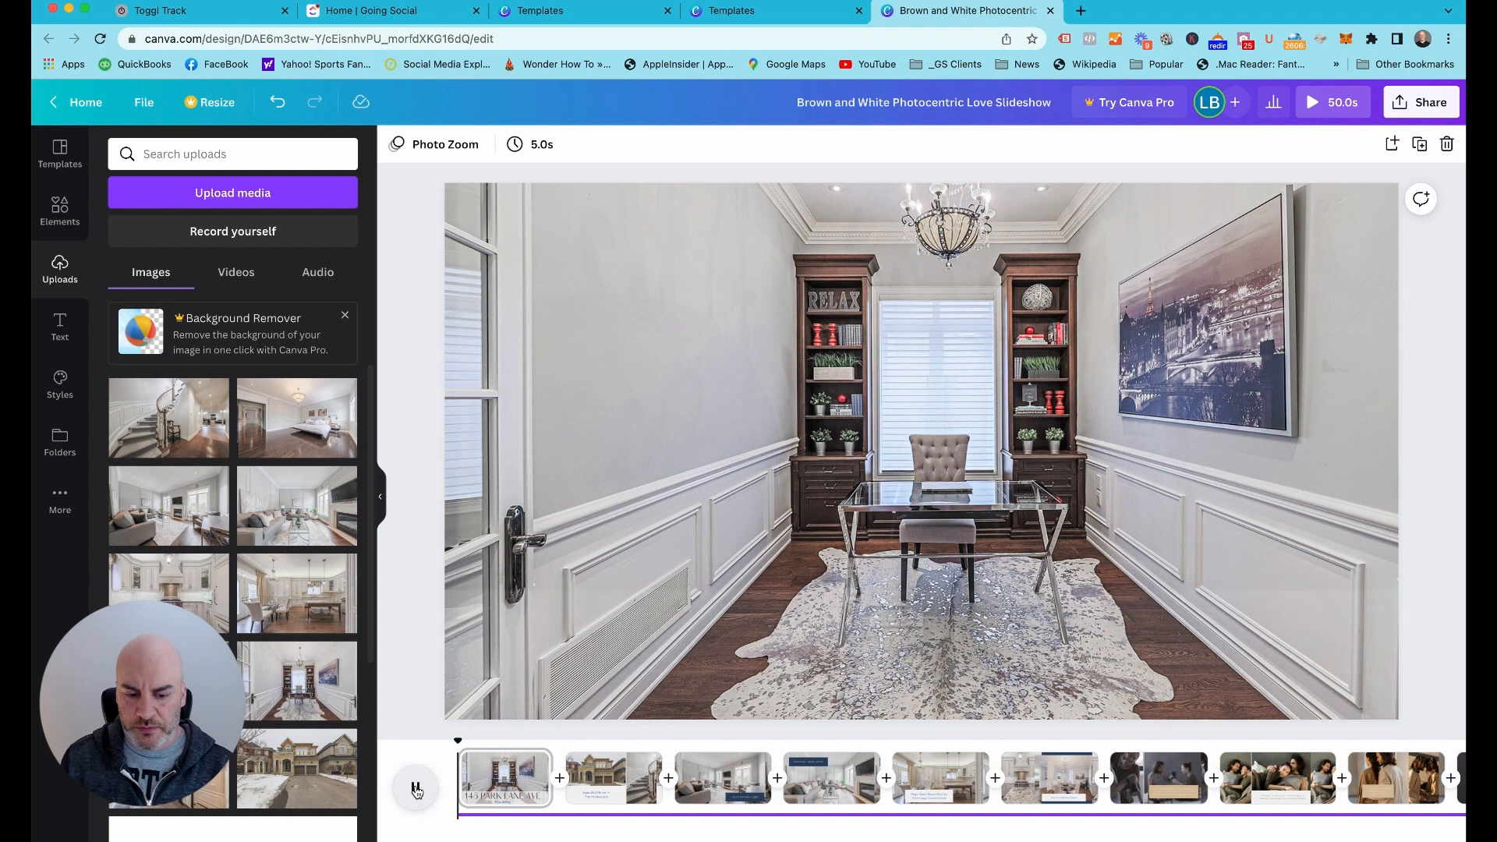
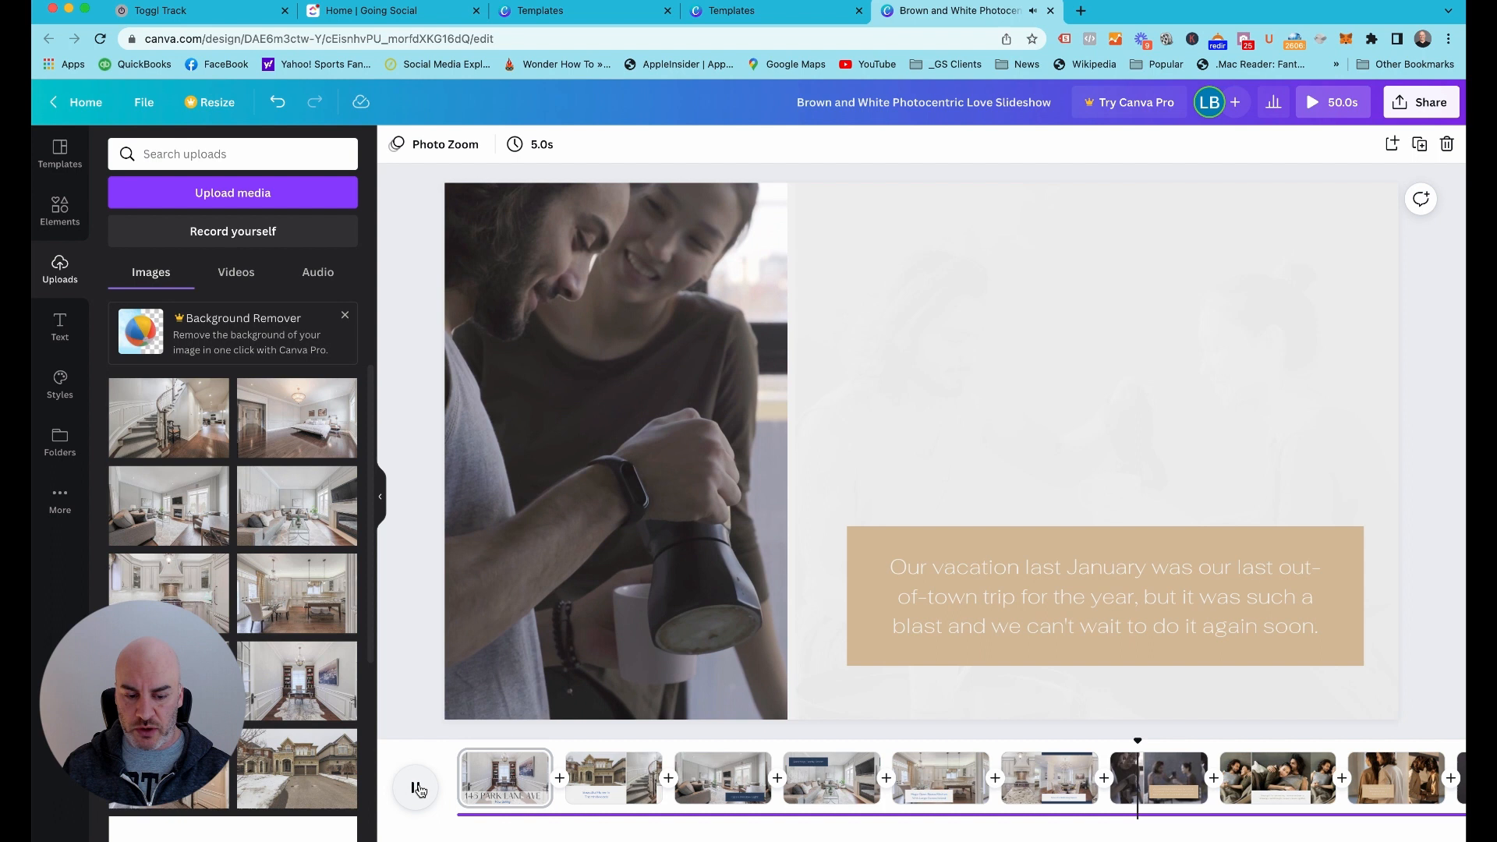
# Stop the slideshow preview and replace the larger coffee-scene video on page 7 with the bedroom photo
pyautogui.click(418, 789)
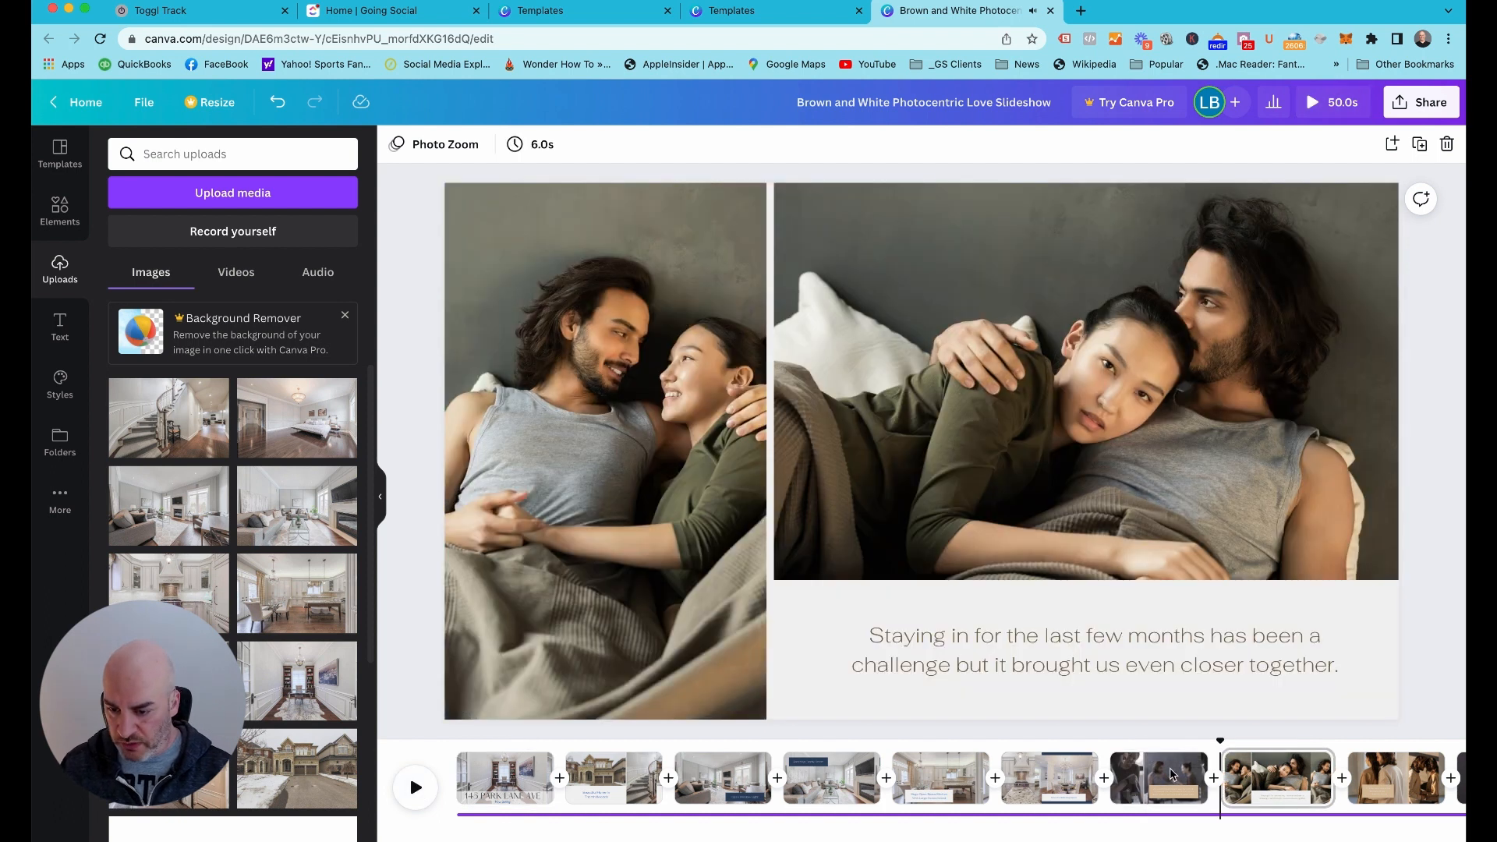
pyautogui.click(1164, 774)
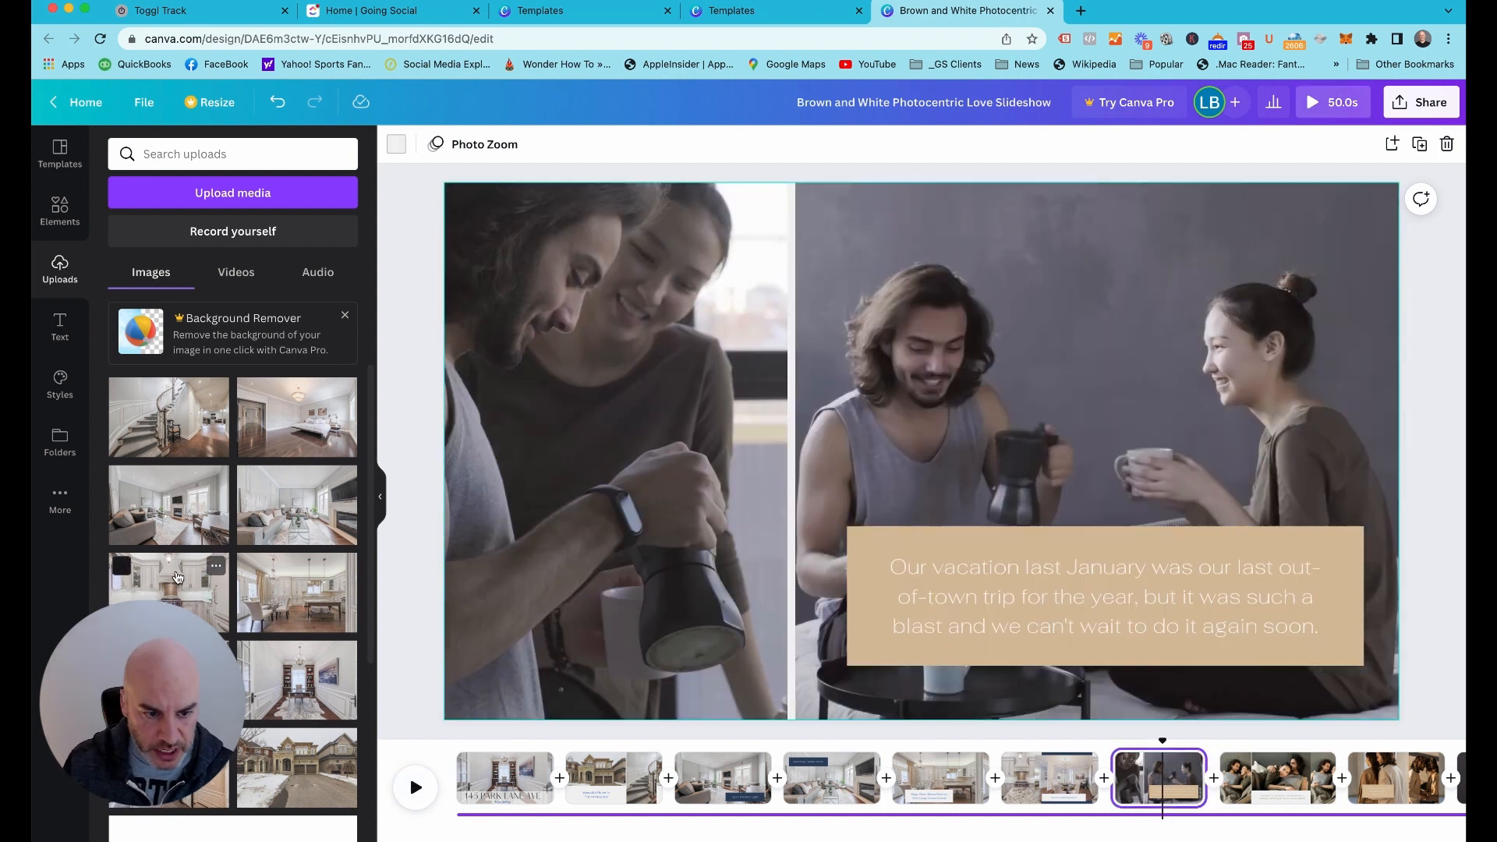
pyautogui.scroll(-1, 177, 577)
pyautogui.scroll(-3, 168, 569)
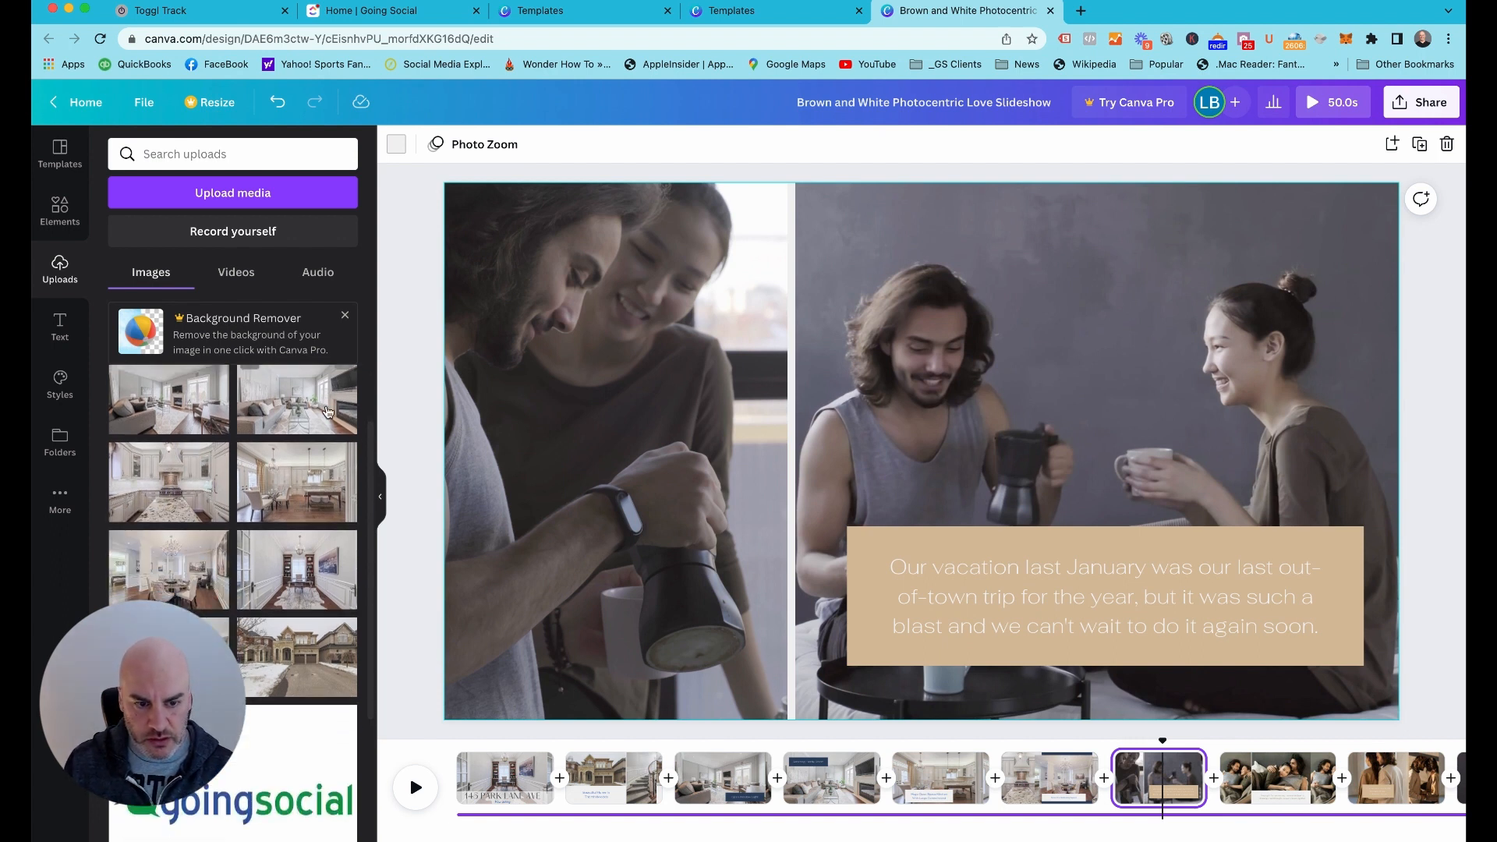
pyautogui.scroll(3, 280, 434)
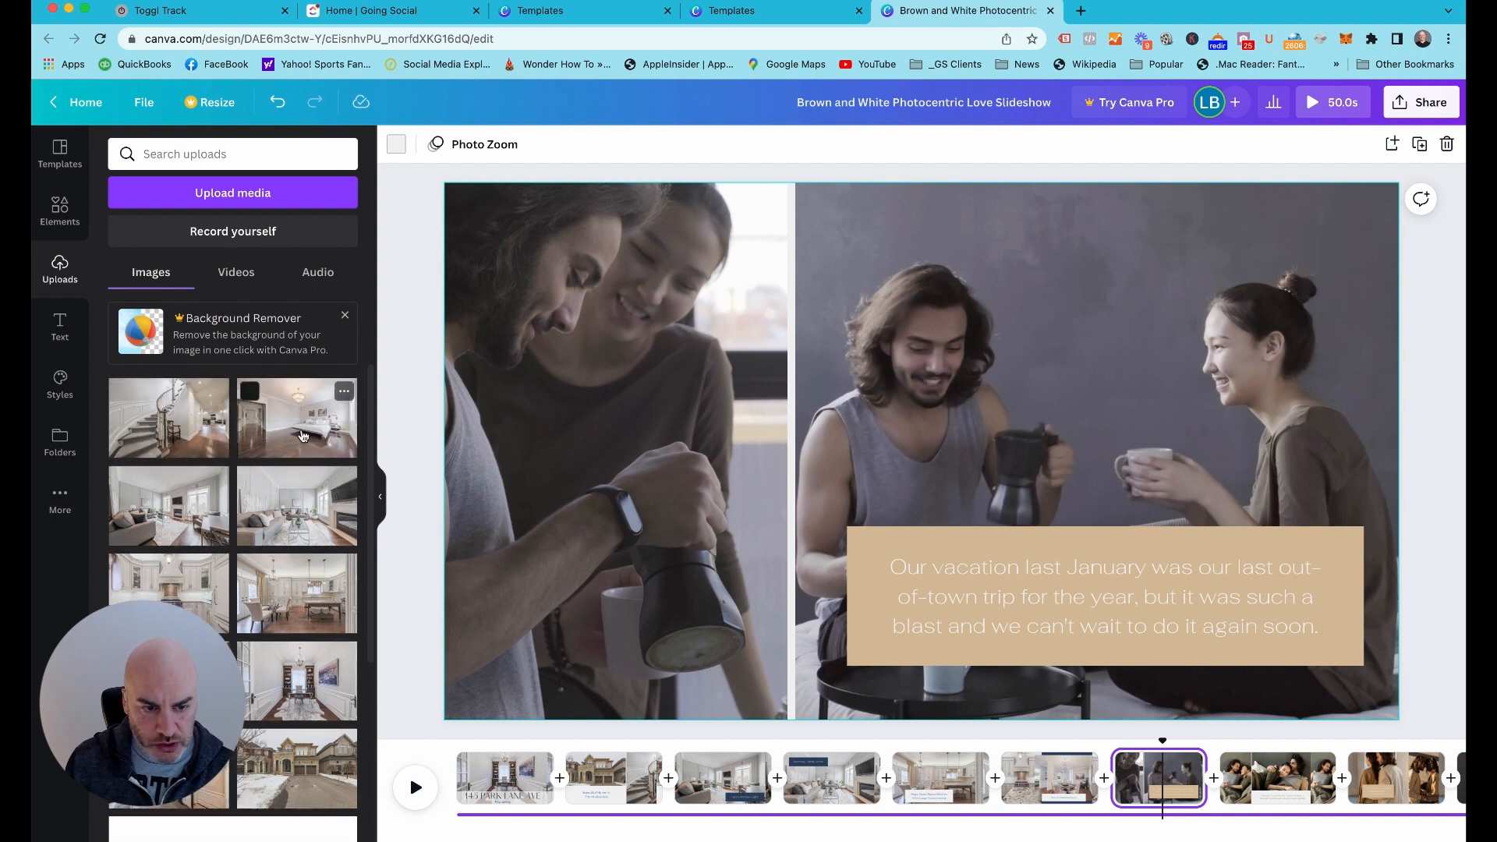
pyautogui.moveTo(303, 429); pyautogui.dragTo(959, 424)
pyautogui.click(782, 465)
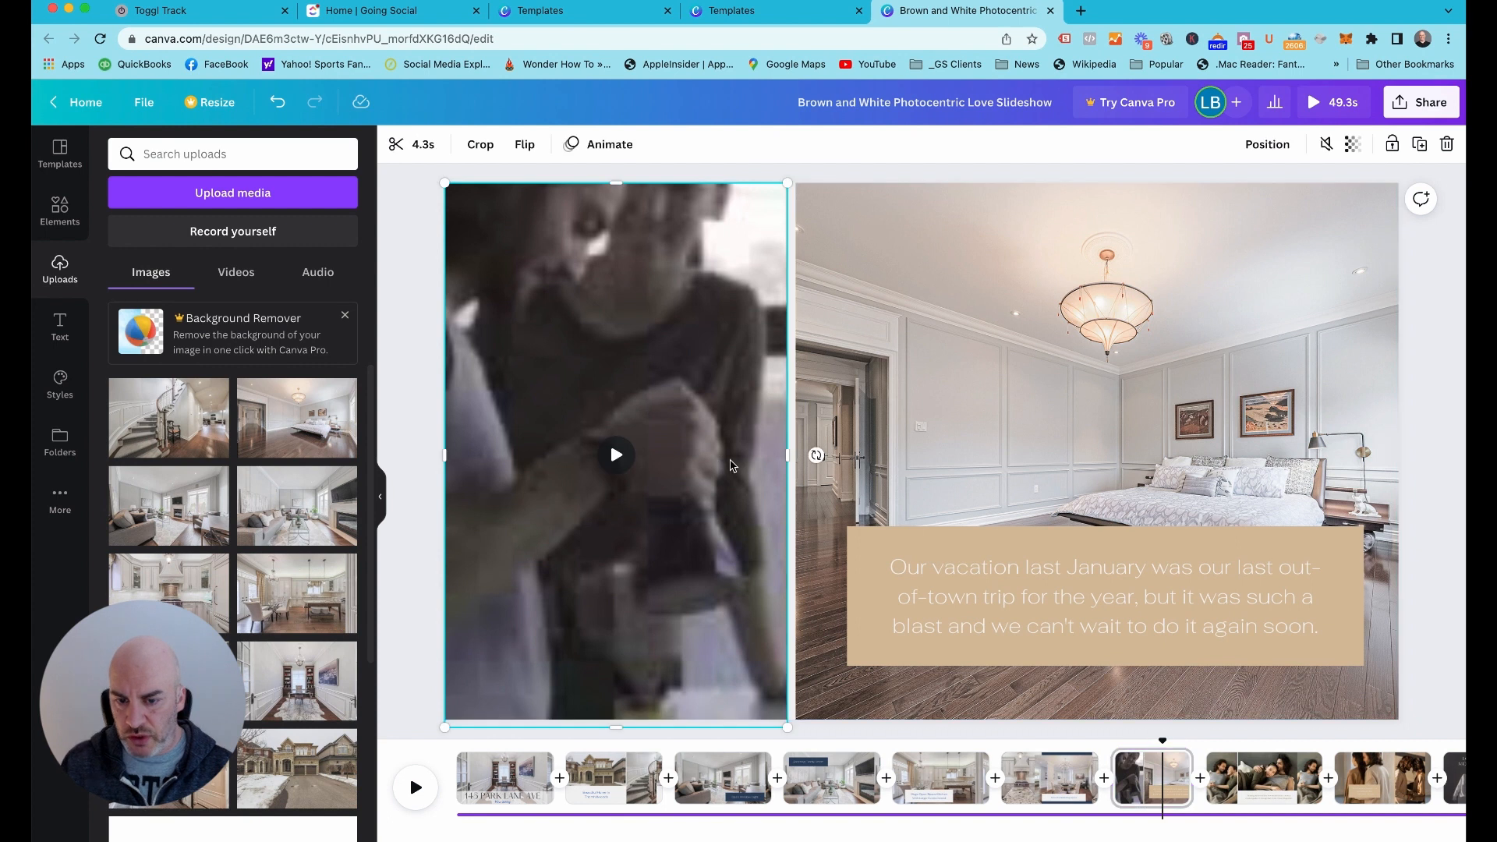
pyautogui.moveTo(787, 457); pyautogui.dragTo(683, 461)
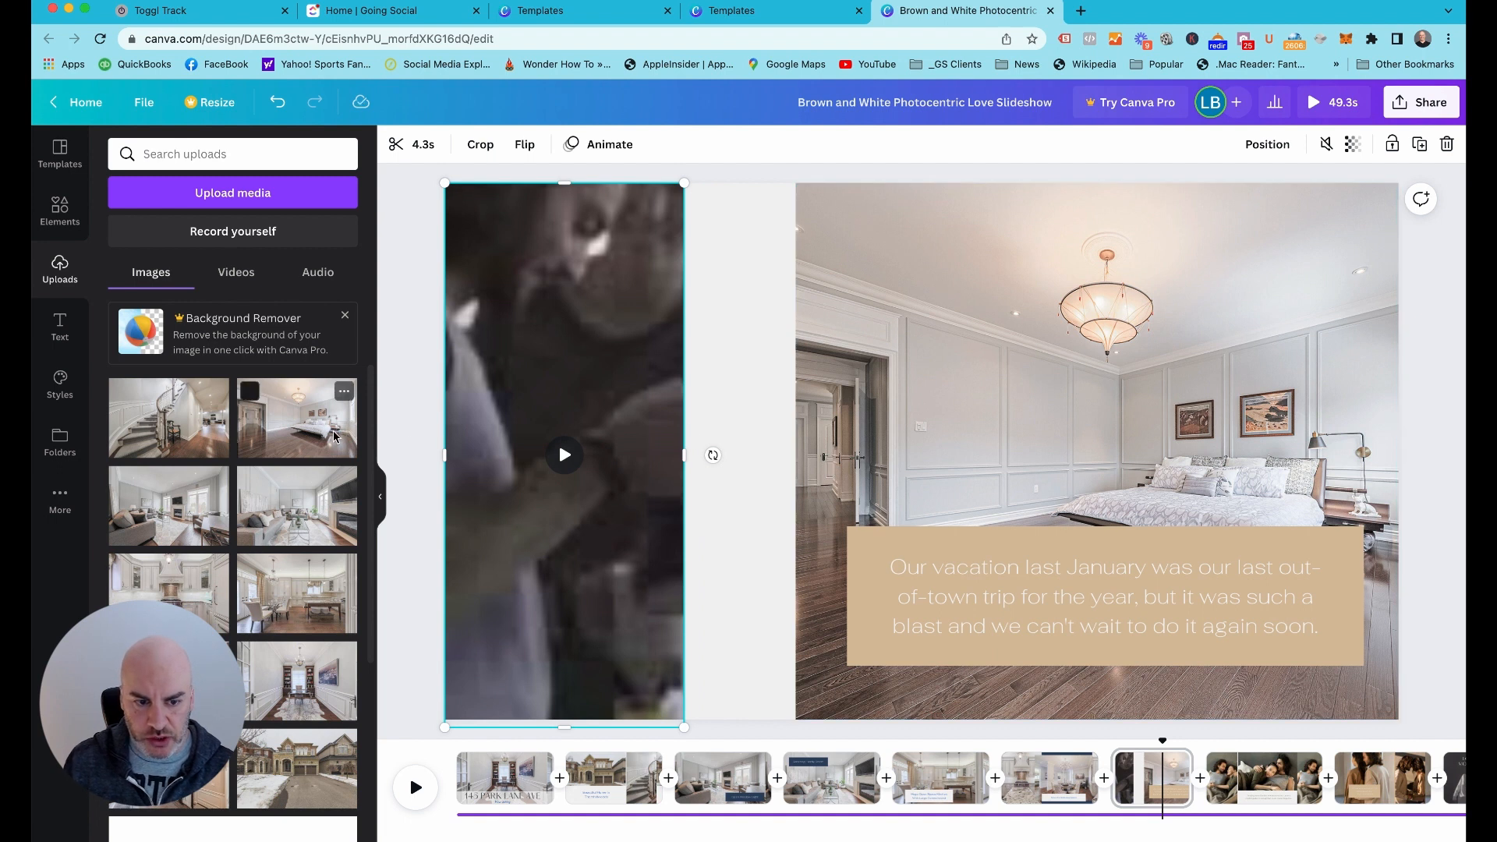
pyautogui.click(306, 435)
pyautogui.moveTo(852, 509); pyautogui.dragTo(733, 503)
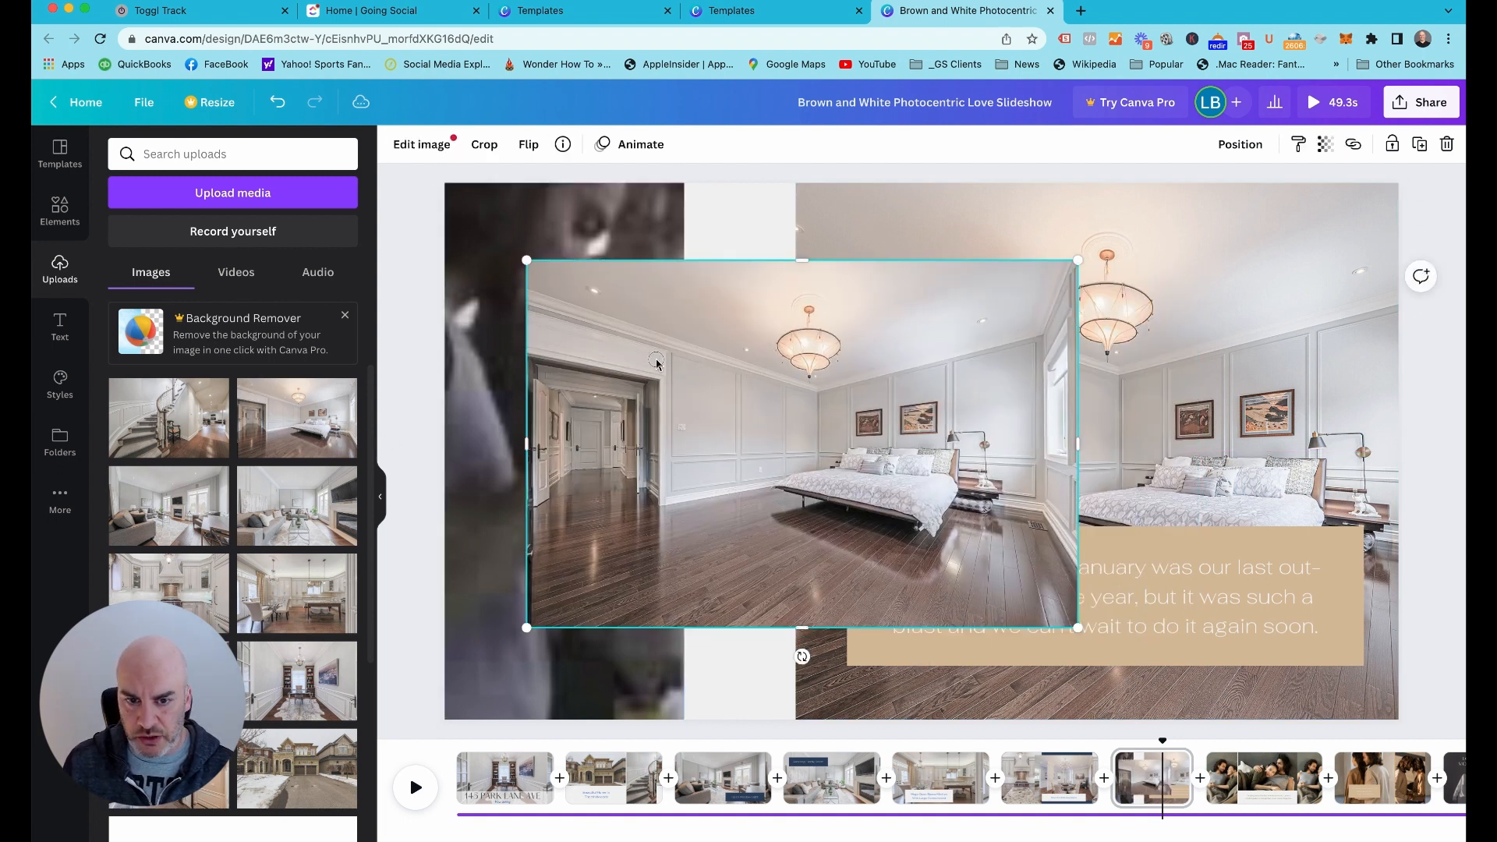
pyautogui.moveTo(913, 457)
pyautogui.mouseDown()
pyautogui.moveTo(832, 373)
pyautogui.moveTo(838, 438)
pyautogui.moveTo(885, 455)
pyautogui.mouseUp()
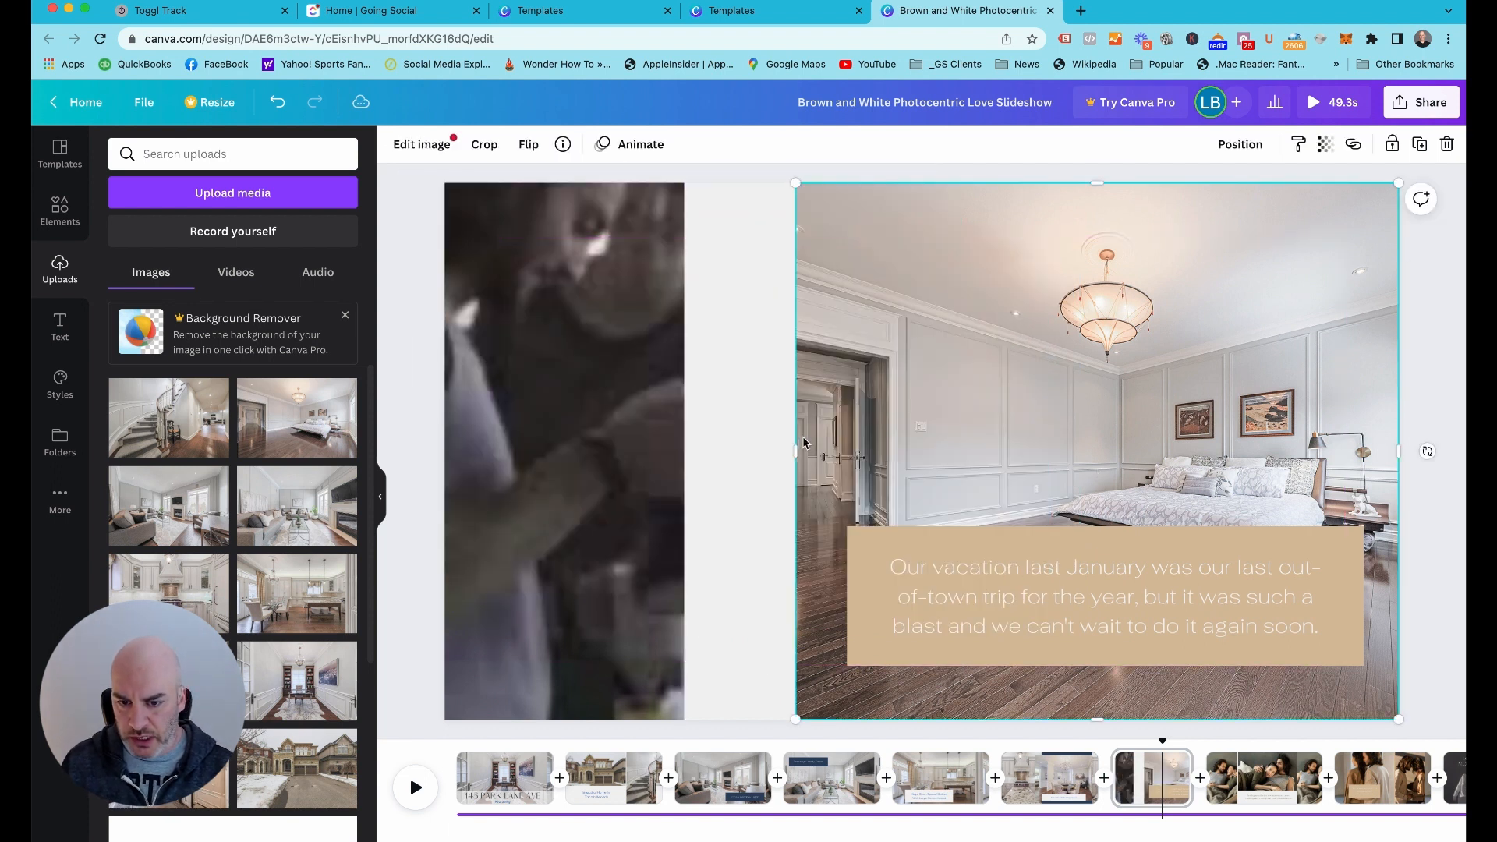
# Extend both page 7 frames inward to leave a narrow gap, and fill the left frame with the bedroom photo
pyautogui.click(686, 454)
pyautogui.moveTo(697, 458); pyautogui.dragTo(776, 456)
pyautogui.click(827, 475)
pyautogui.moveTo(338, 428); pyautogui.dragTo(510, 425)
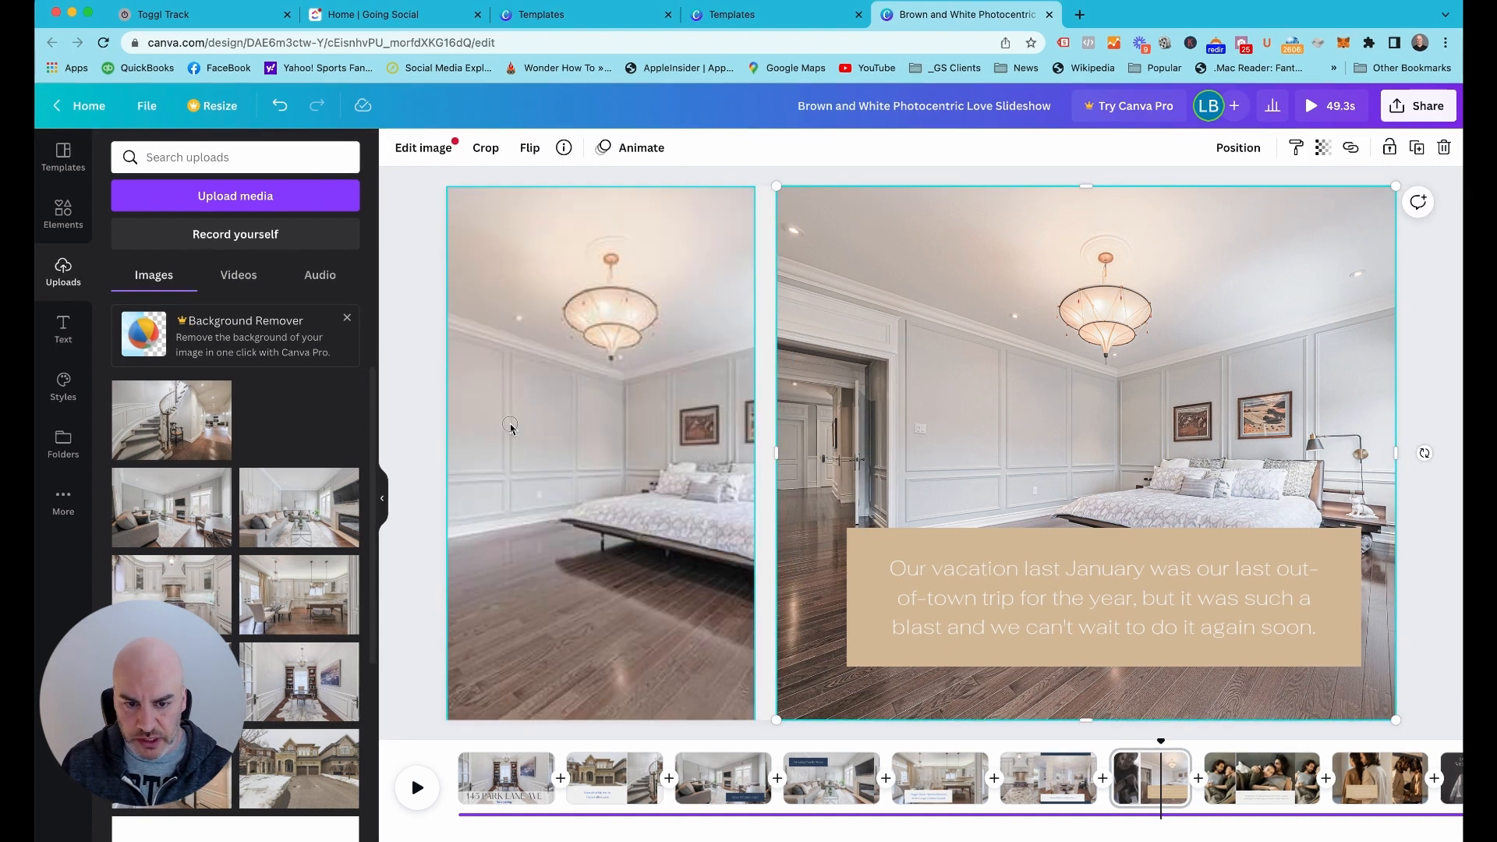
# Reposition the crop of page 7's left bedroom photo to show the open doorway and hallway
pyautogui.doubleClick(515, 451)
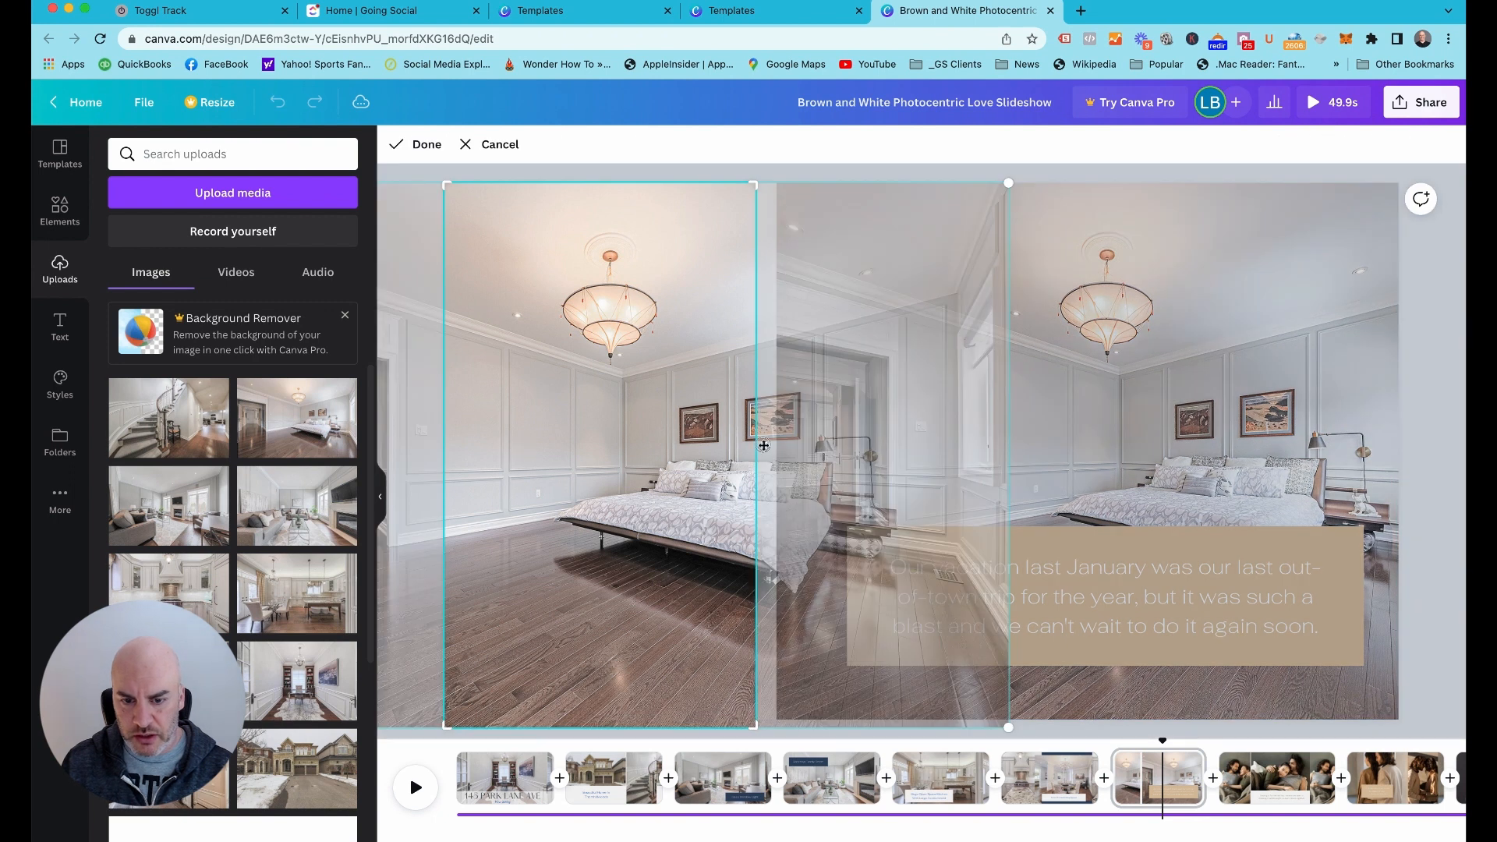
pyautogui.moveTo(764, 445); pyautogui.dragTo(1316, 493)
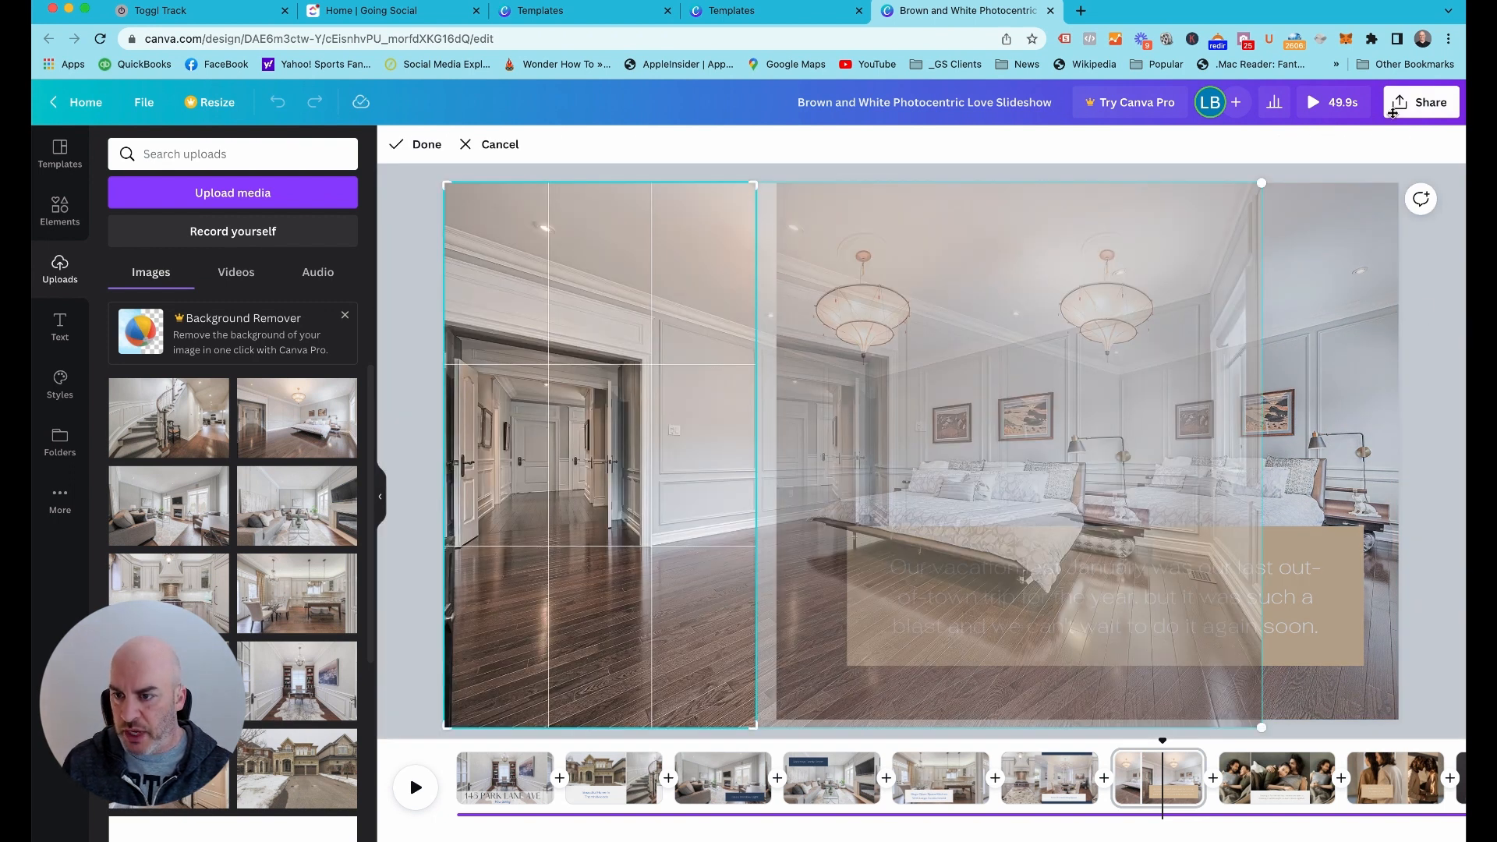
pyautogui.moveTo(1393, 114); pyautogui.dragTo(1393, 122)
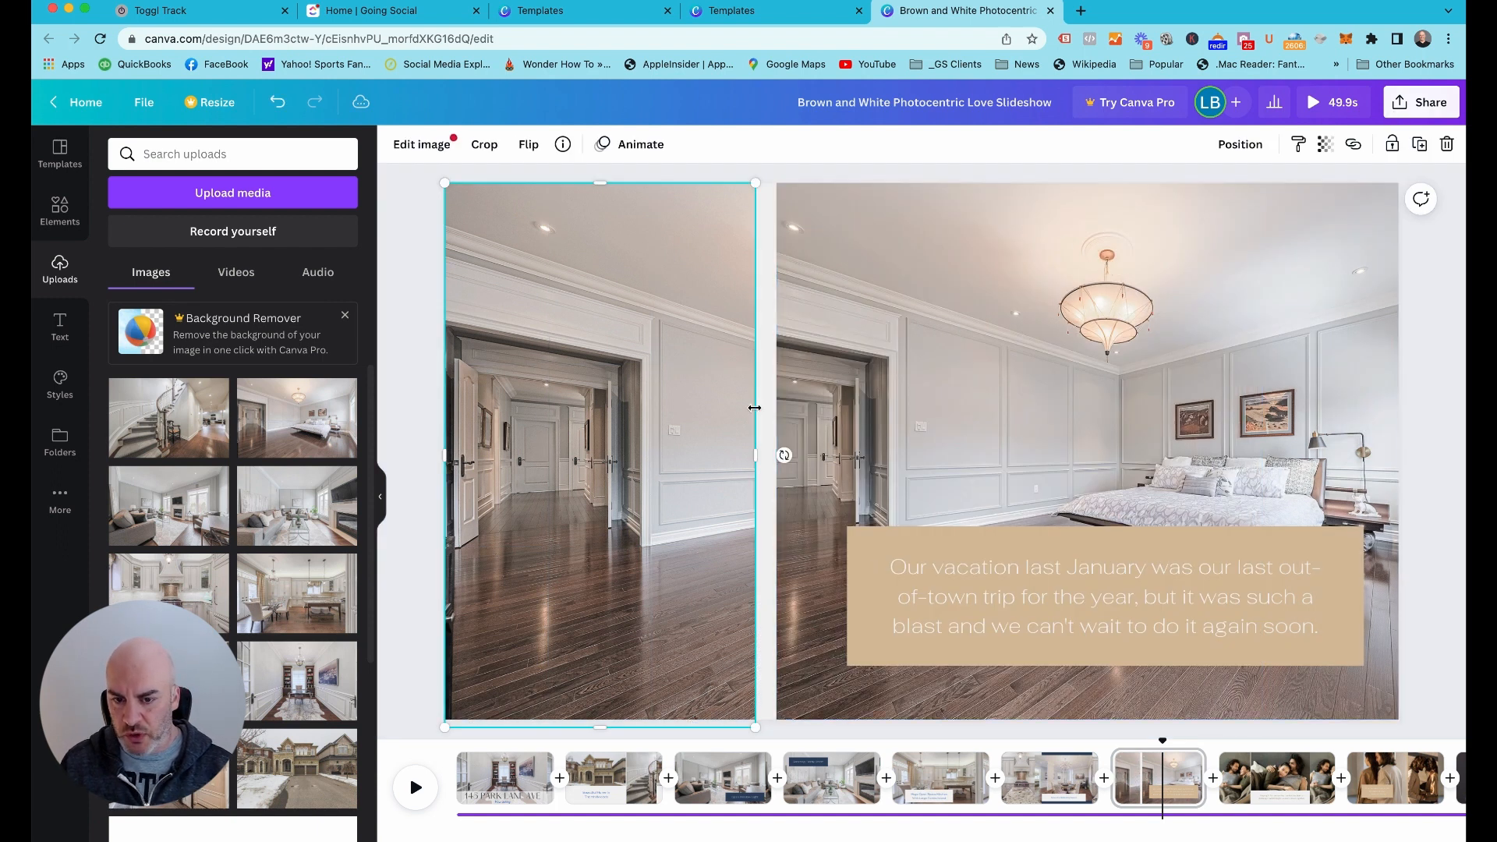
pyautogui.click(835, 412)
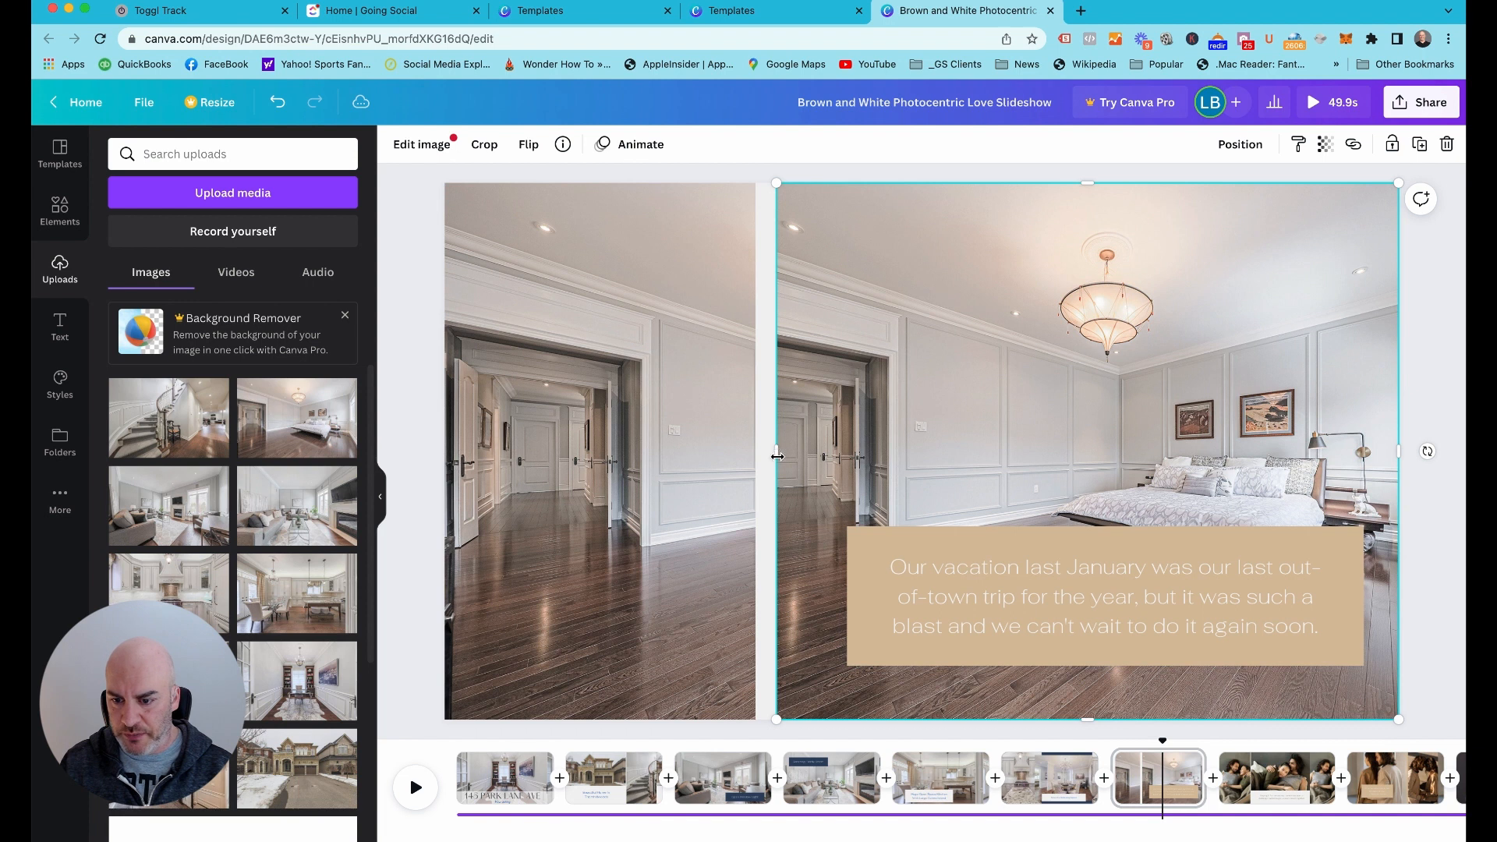
# Replace page 7's caption text with "HUGE LIVING SPACE IN MASTER BEDROOM"
pyautogui.click(975, 621)
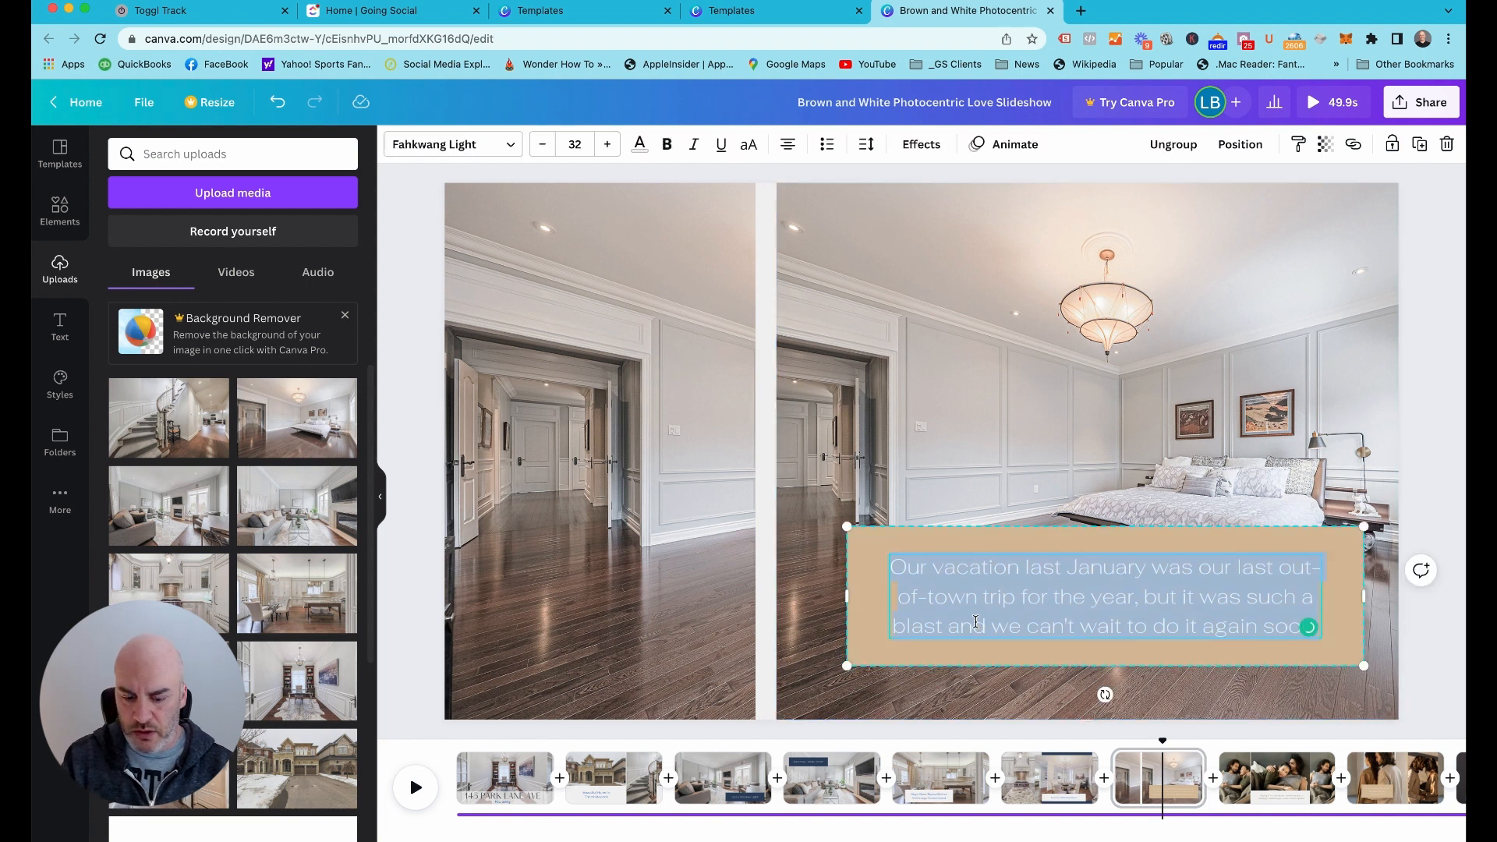
pyautogui.write('HUGE LIV')
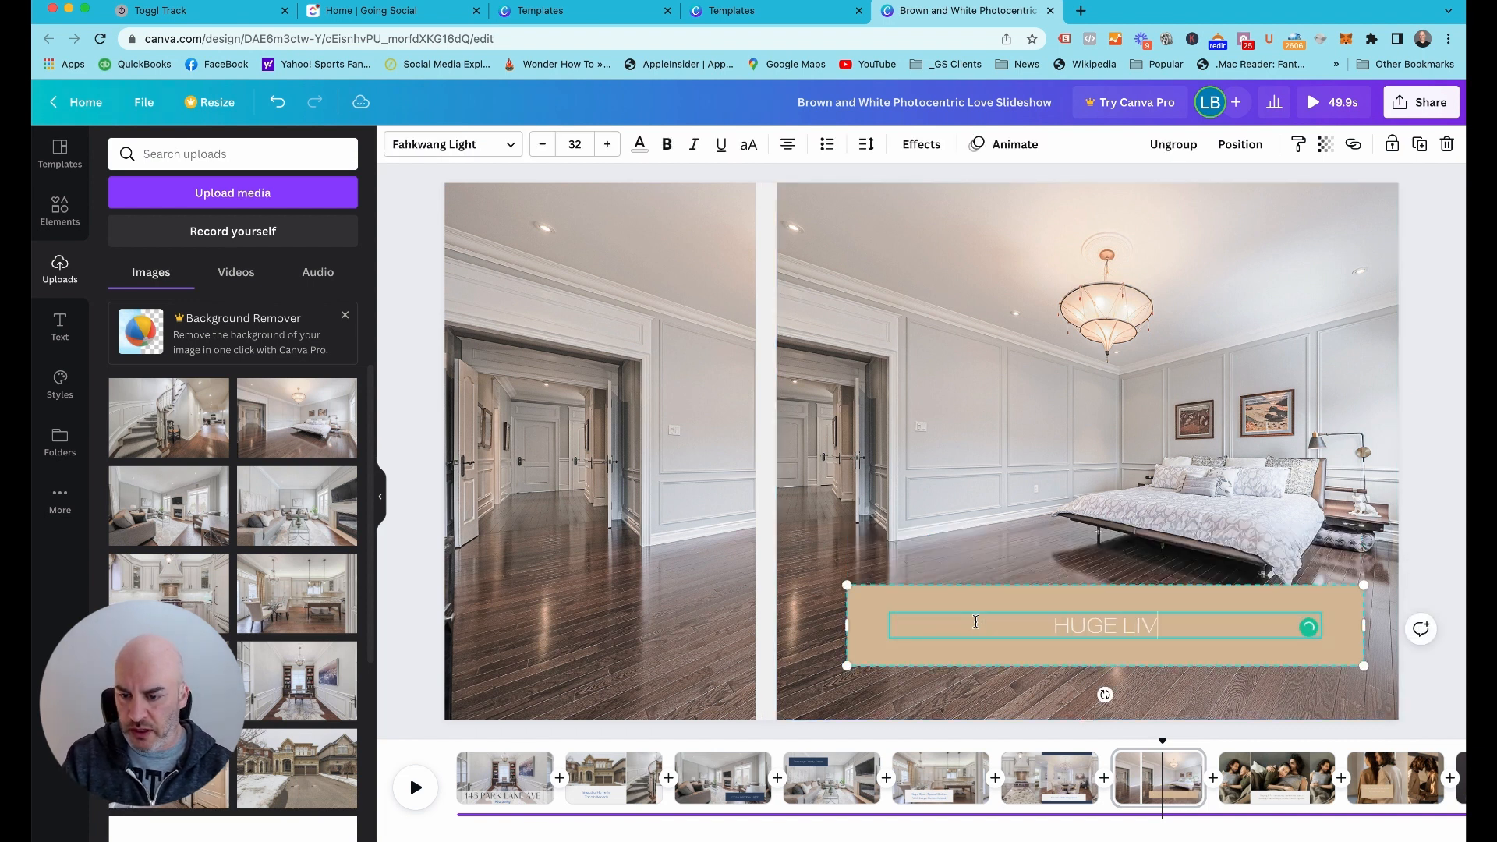
pyautogui.write('ING SPACE ')
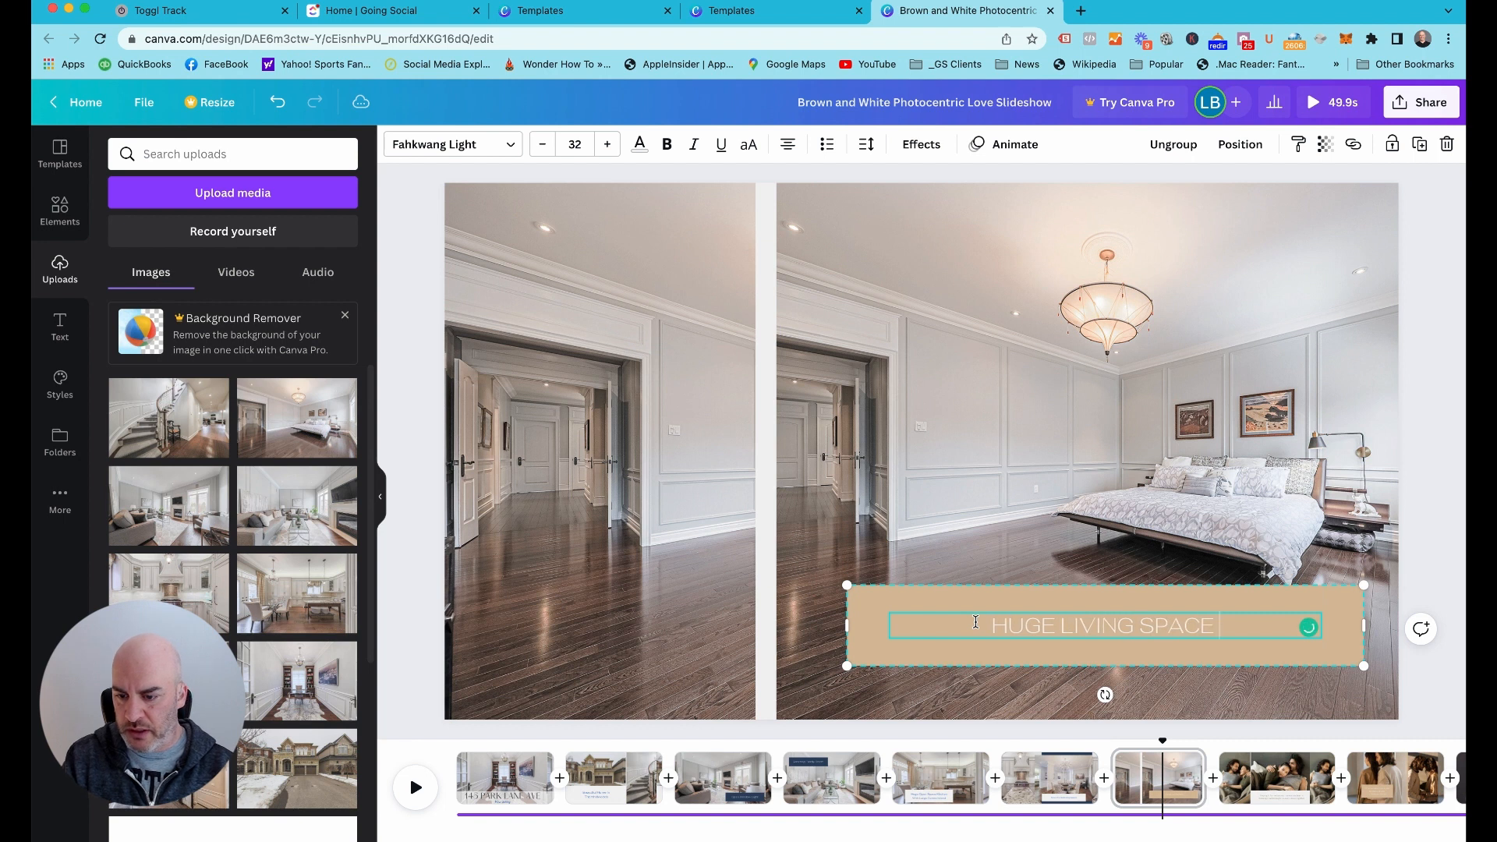
pyautogui.write('IN MASTER')
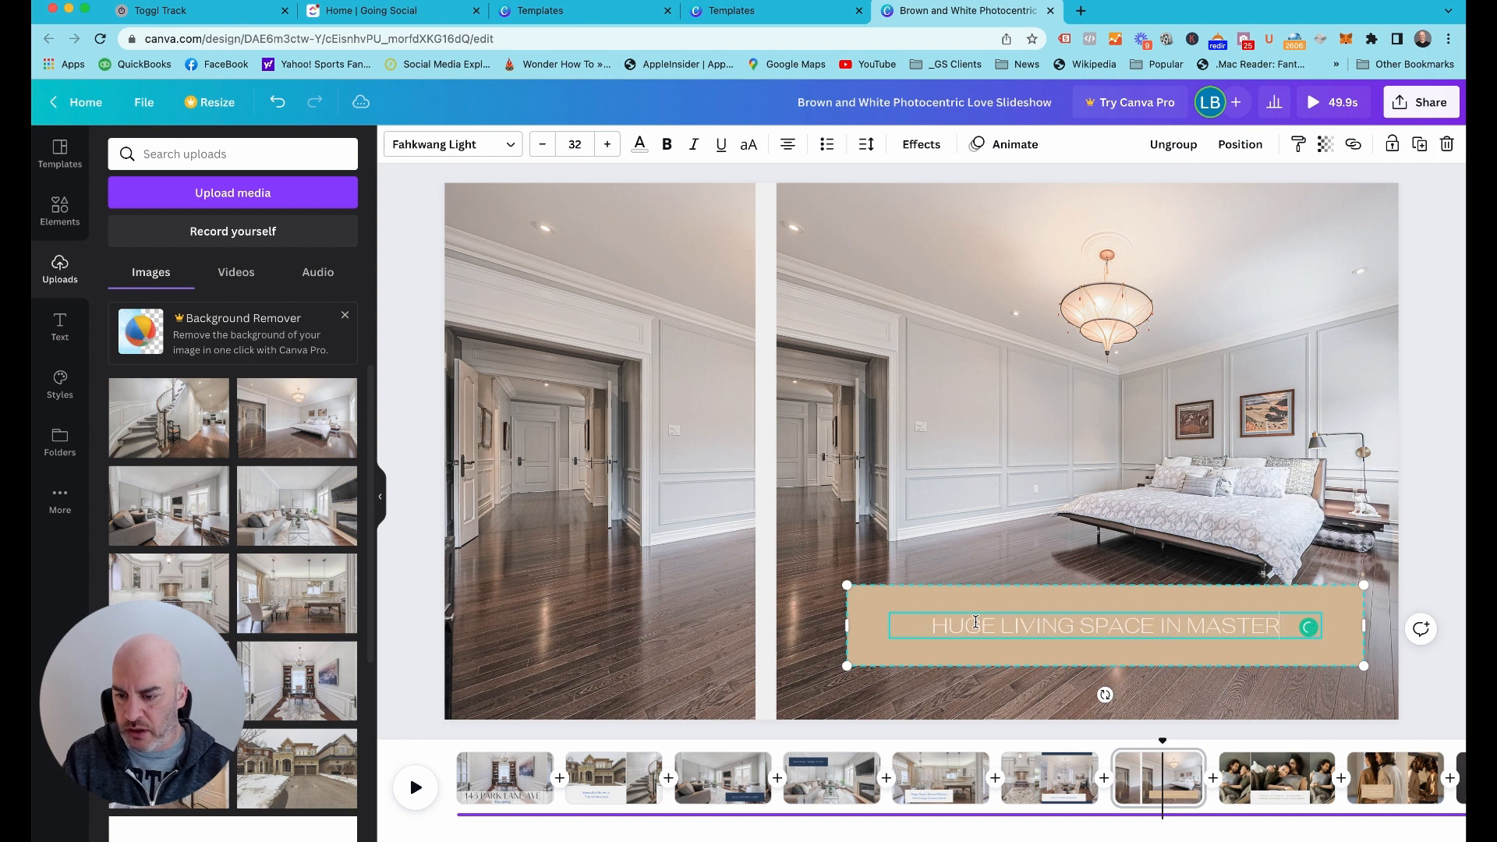
pyautogui.write(' BEDROOM')
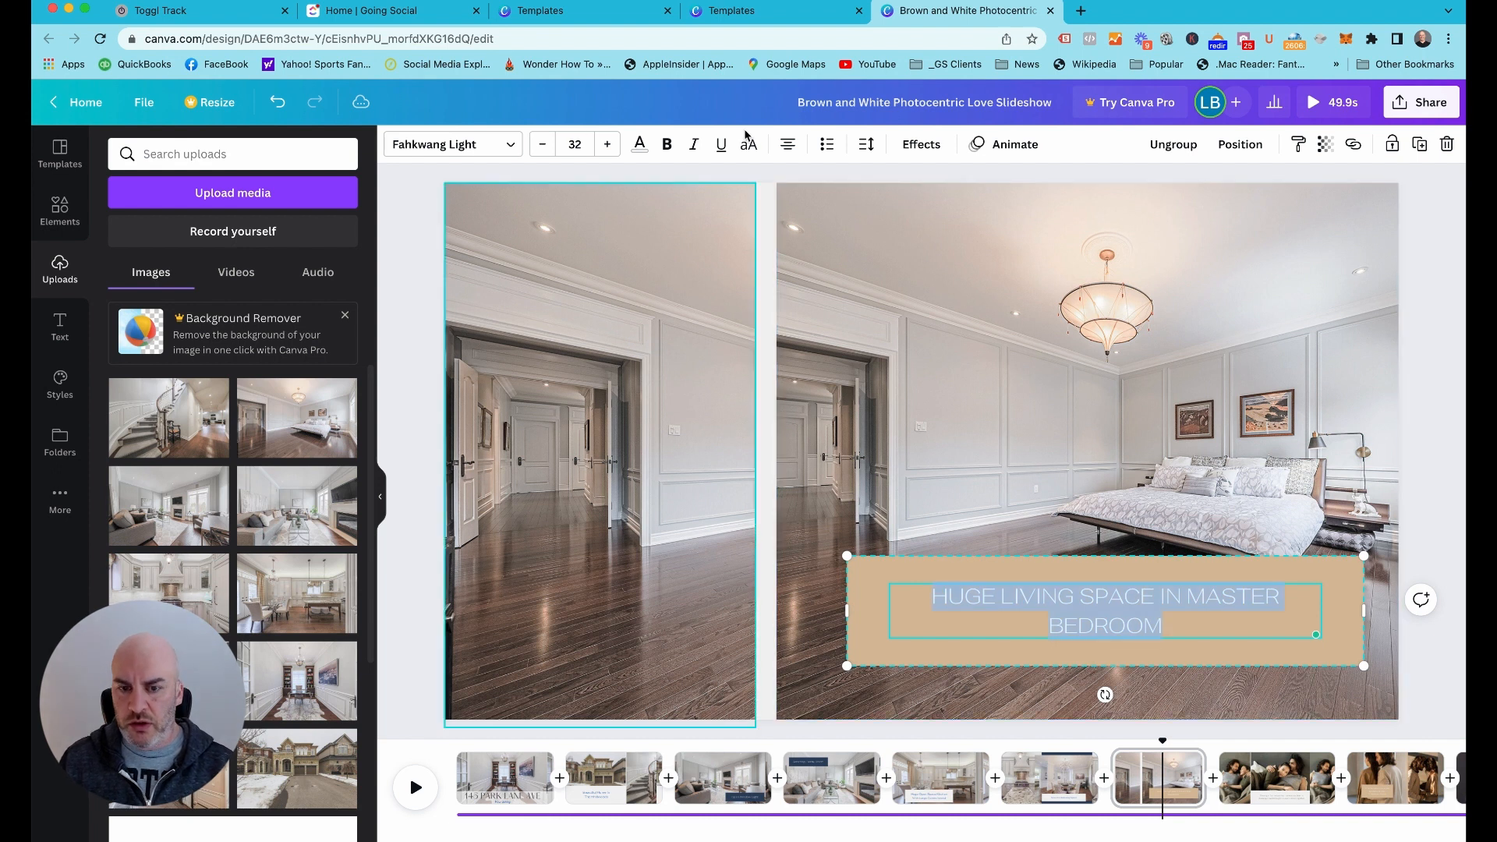
# Set the font size of page 7's master bedroom caption to 45
pyautogui.click(577, 146)
pyautogui.write('45')
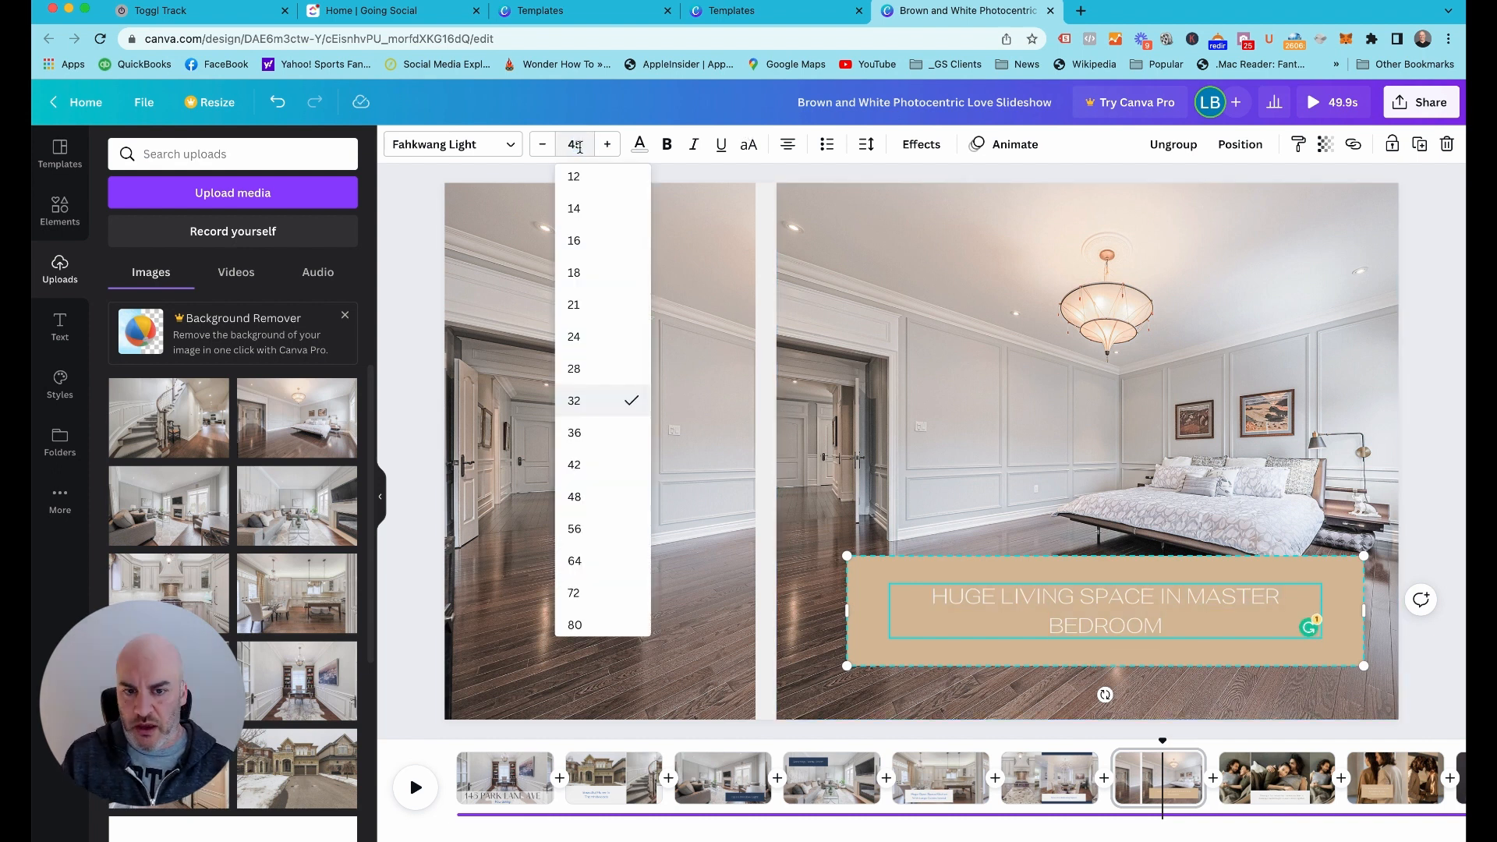
pyautogui.press('Return')
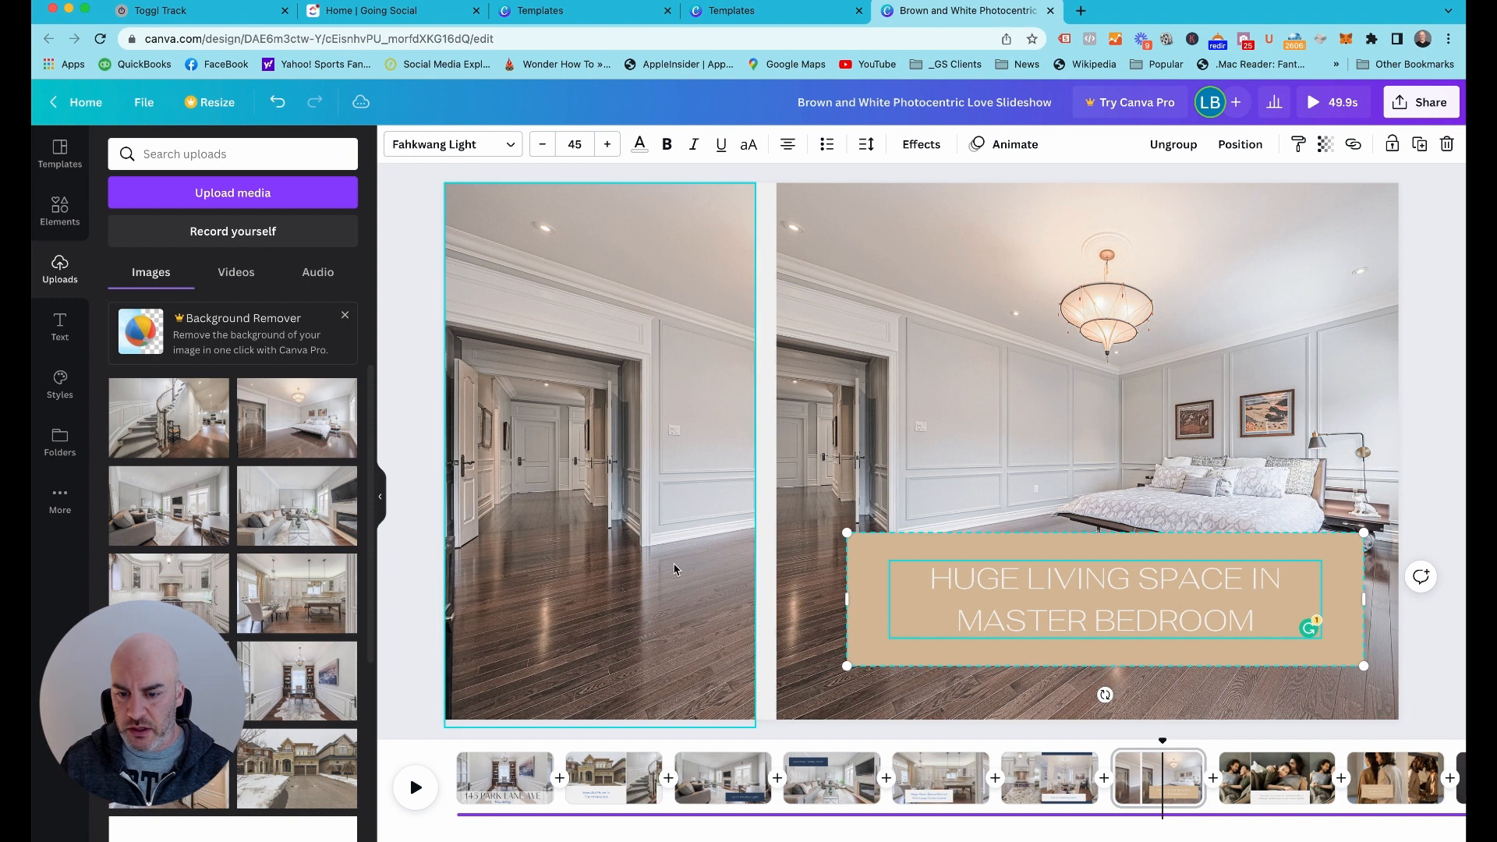
# Change the background of page 7's caption box to the dark navy document color
pyautogui.click(878, 570)
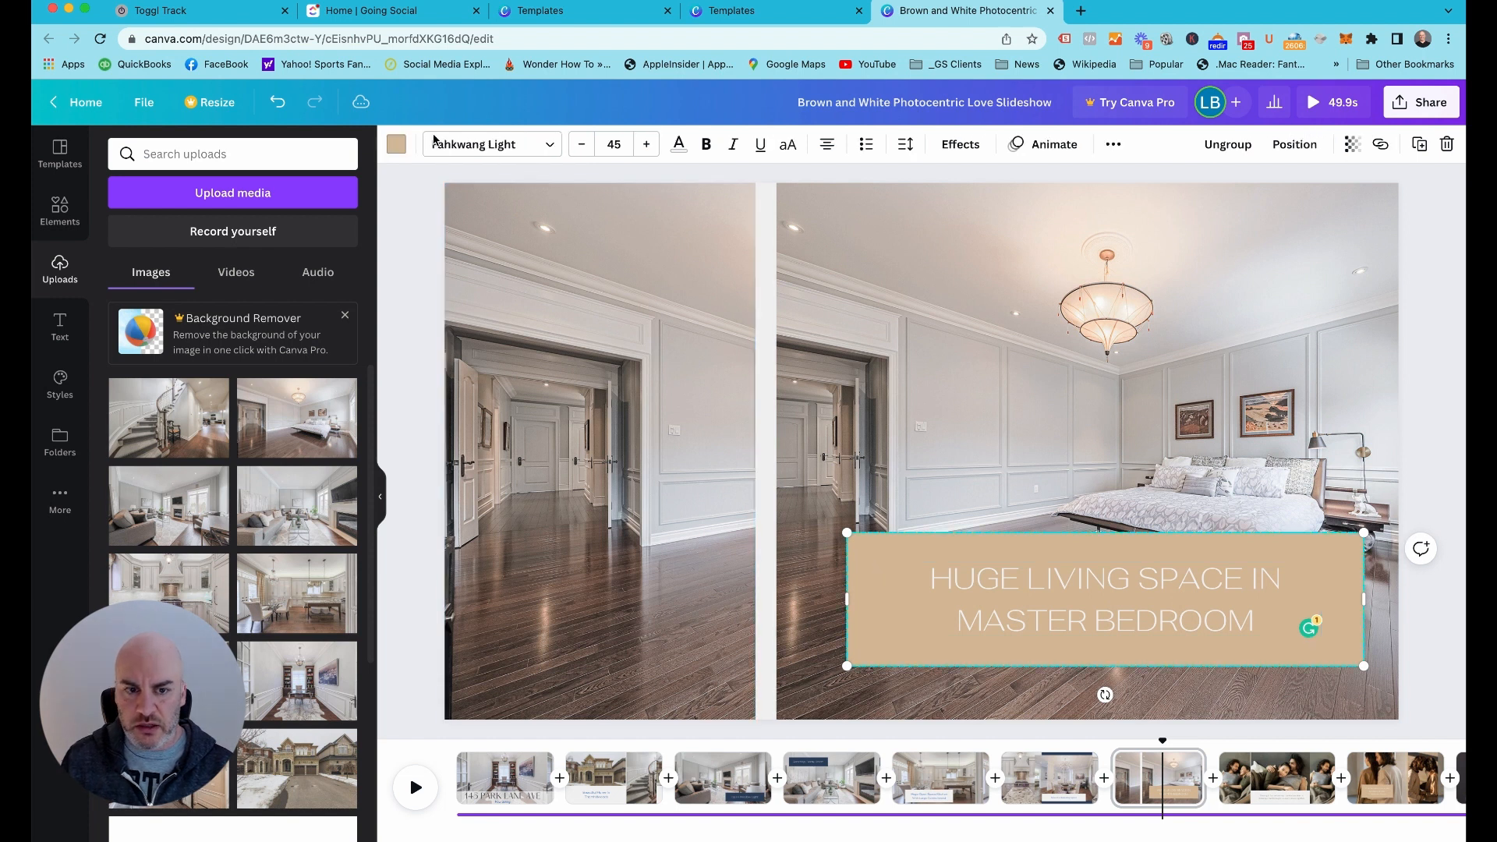
pyautogui.click(397, 146)
pyautogui.click(173, 238)
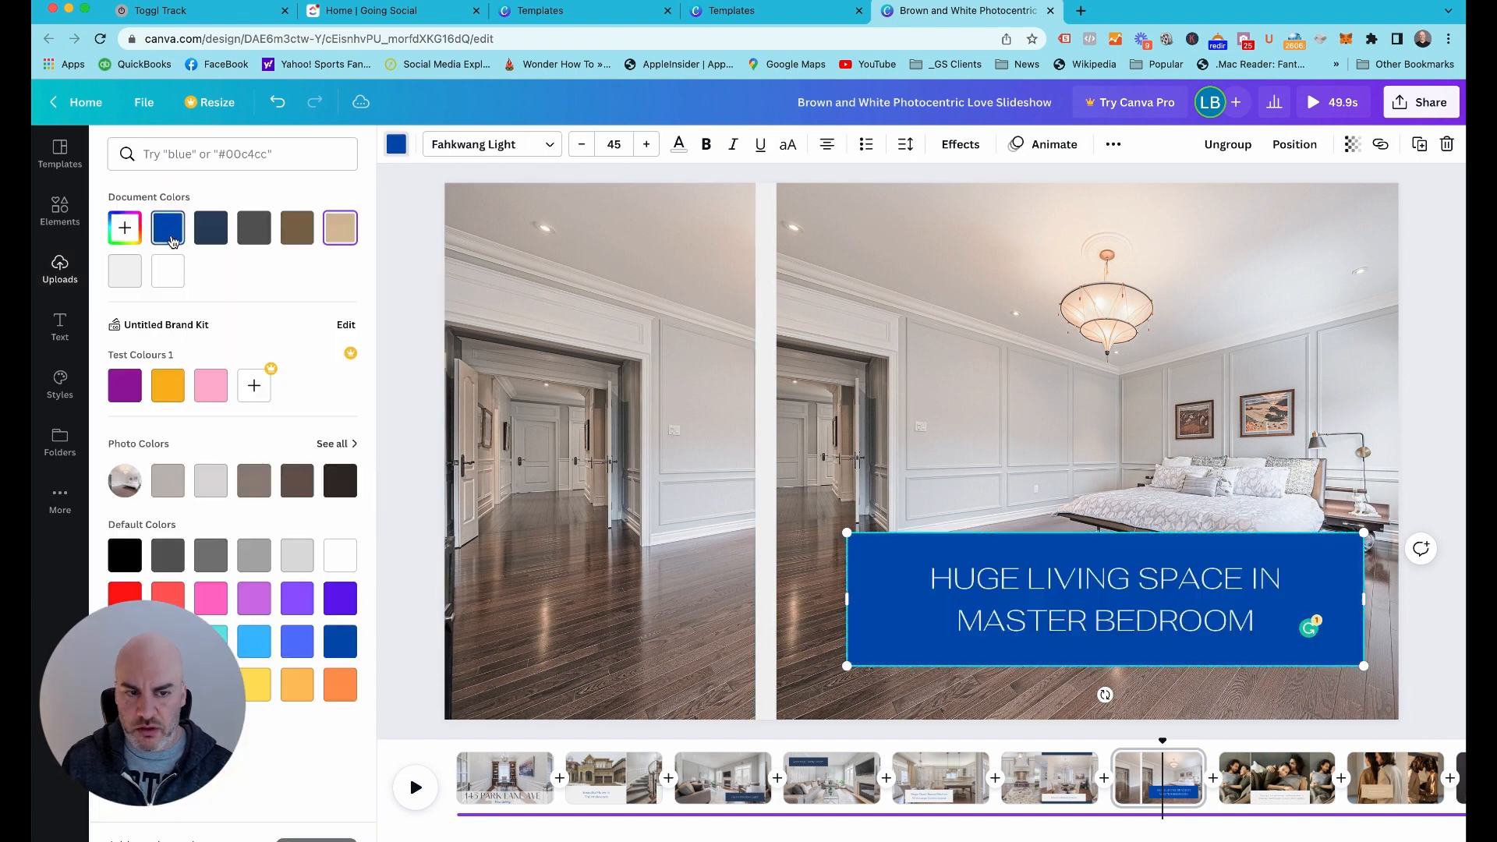
pyautogui.click(210, 231)
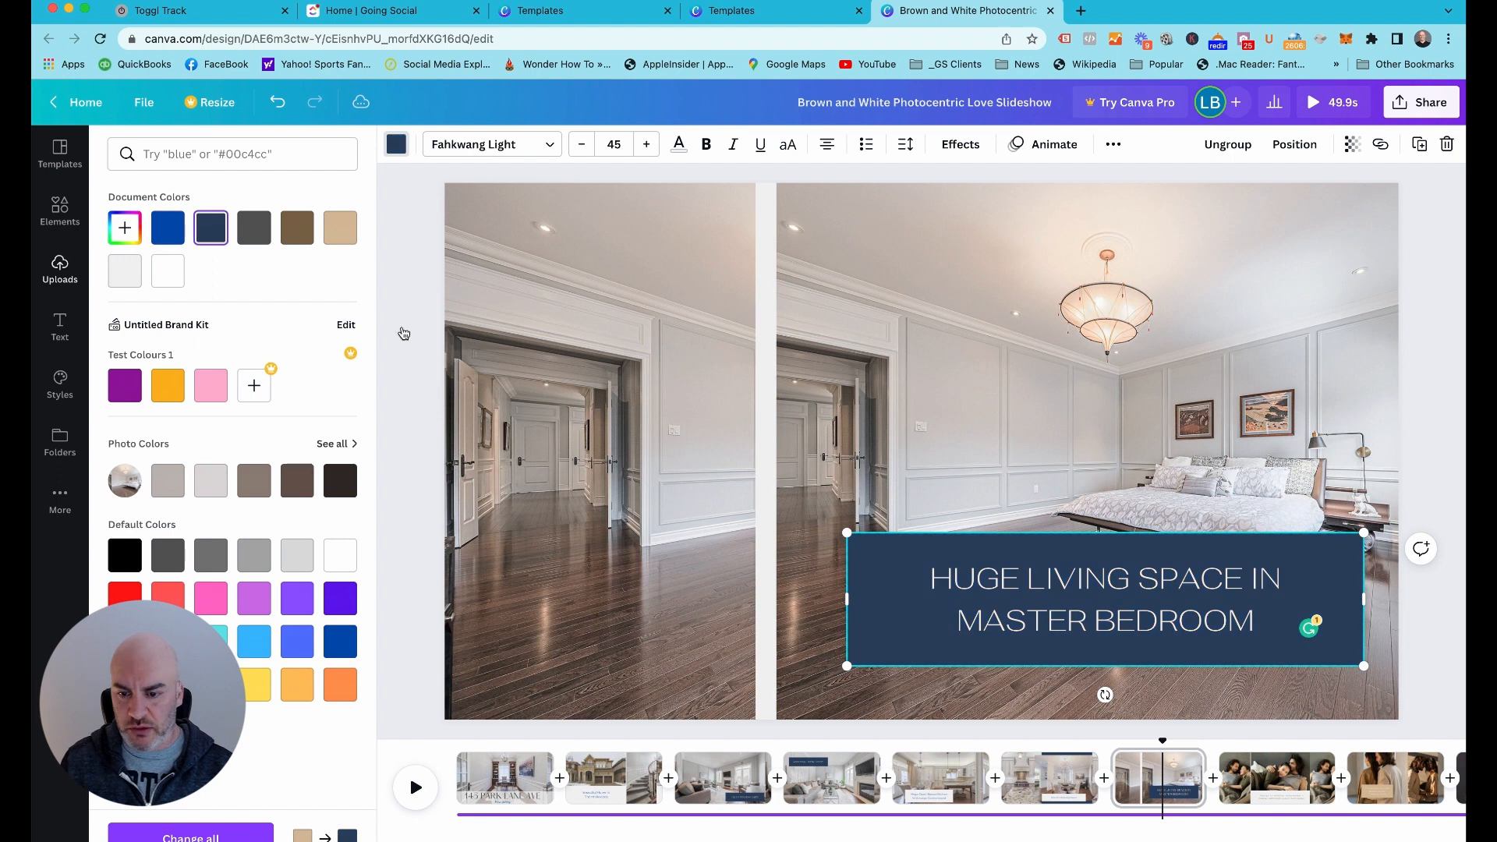
pyautogui.click(414, 342)
# Move page 7's caption box to the bottom edge of the slide, starting at the left photo's right edge
pyautogui.doubleClick(1090, 616)
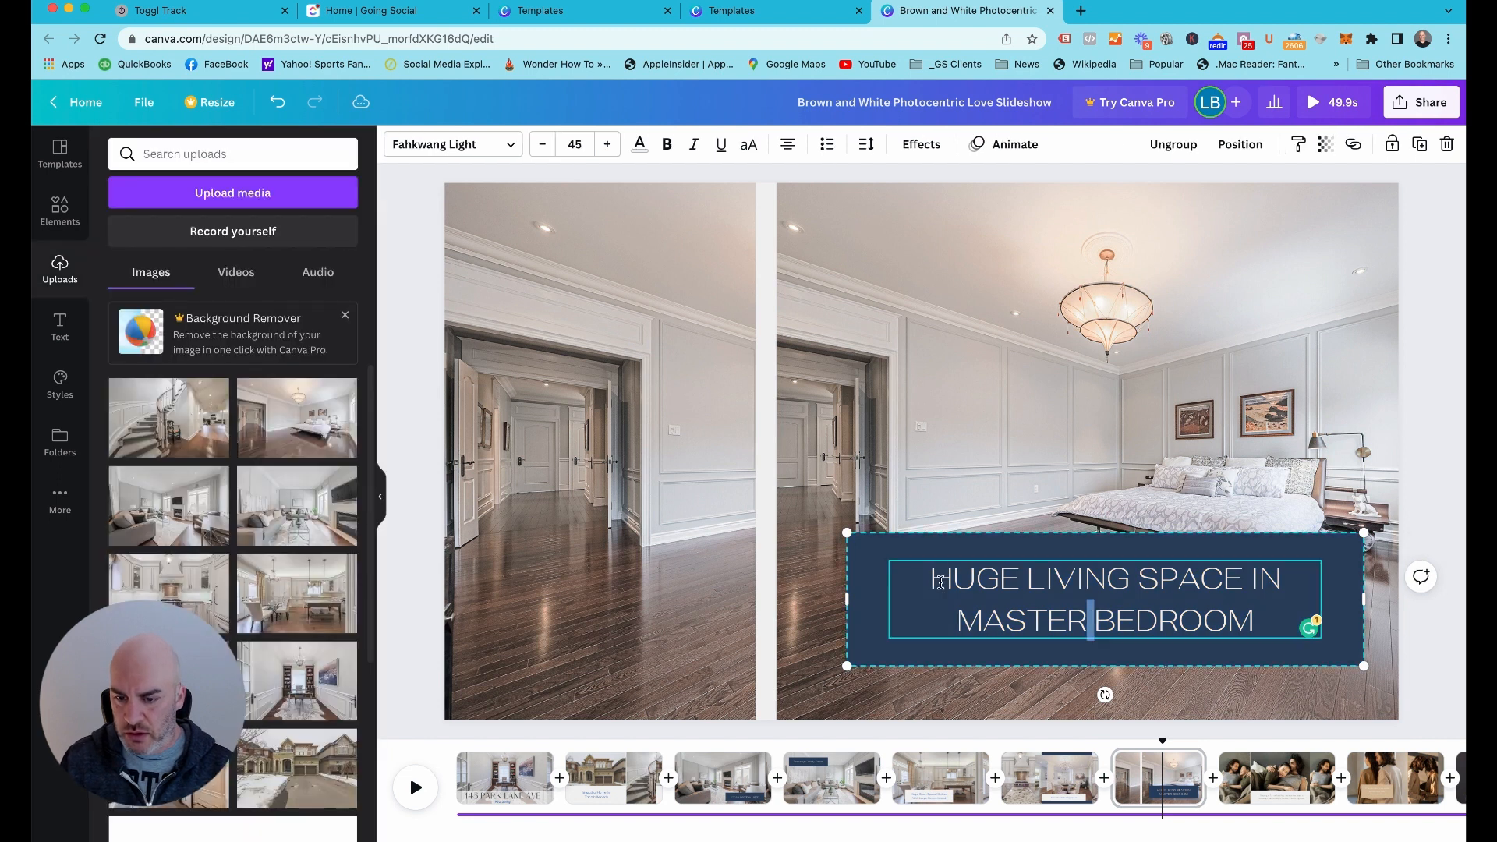
pyautogui.moveTo(914, 560); pyautogui.dragTo(821, 602)
pyautogui.click(1161, 479)
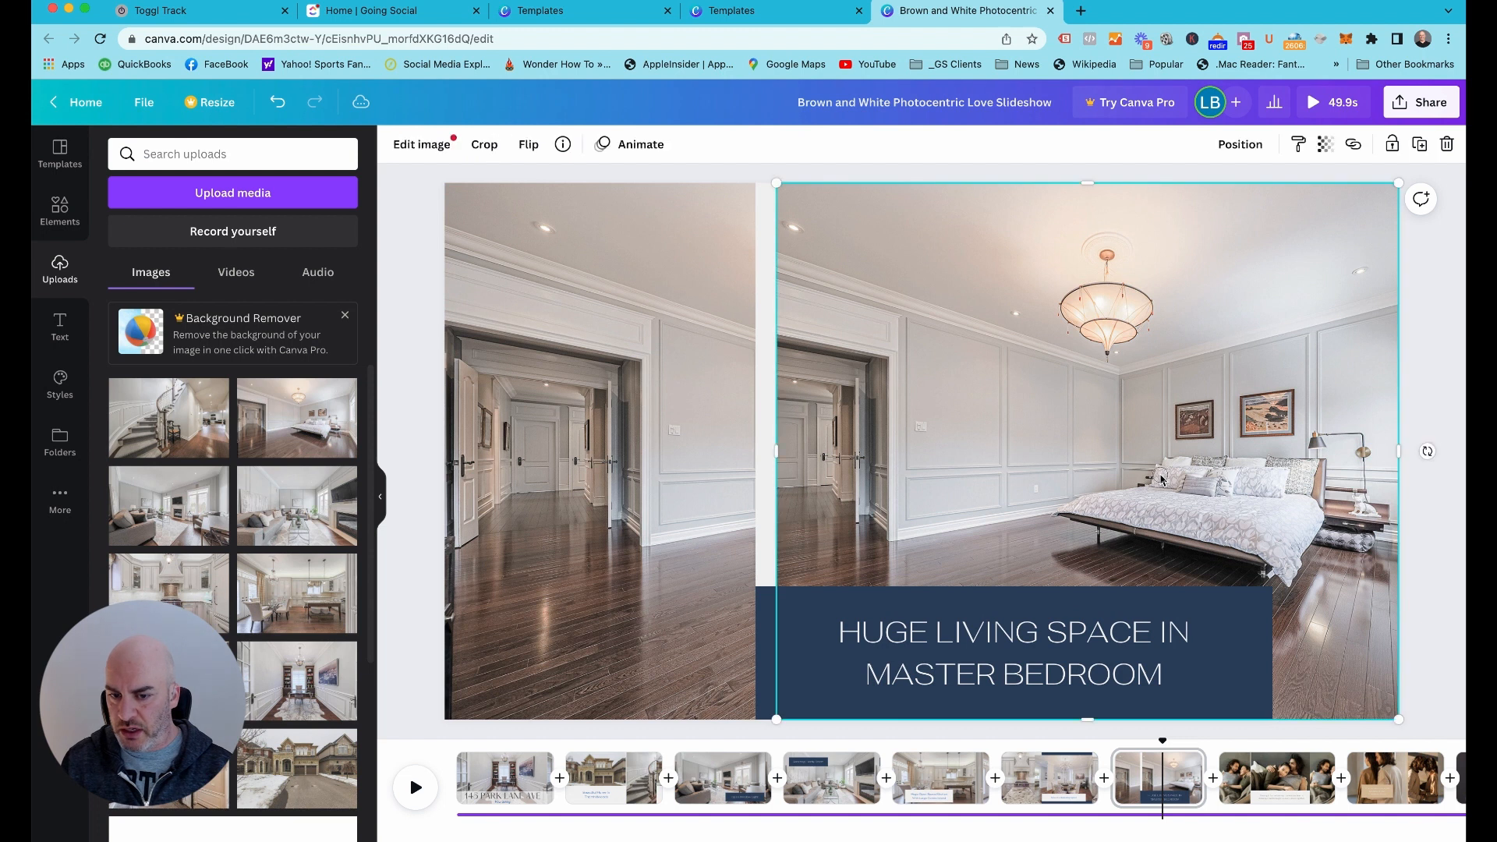
# Enlarge the right bedroom photo within its frame on page 7 and reposition it to keep the chandelier and bed in view
pyautogui.doubleClick(860, 221)
pyautogui.moveTo(696, 184); pyautogui.dragTo(582, 154)
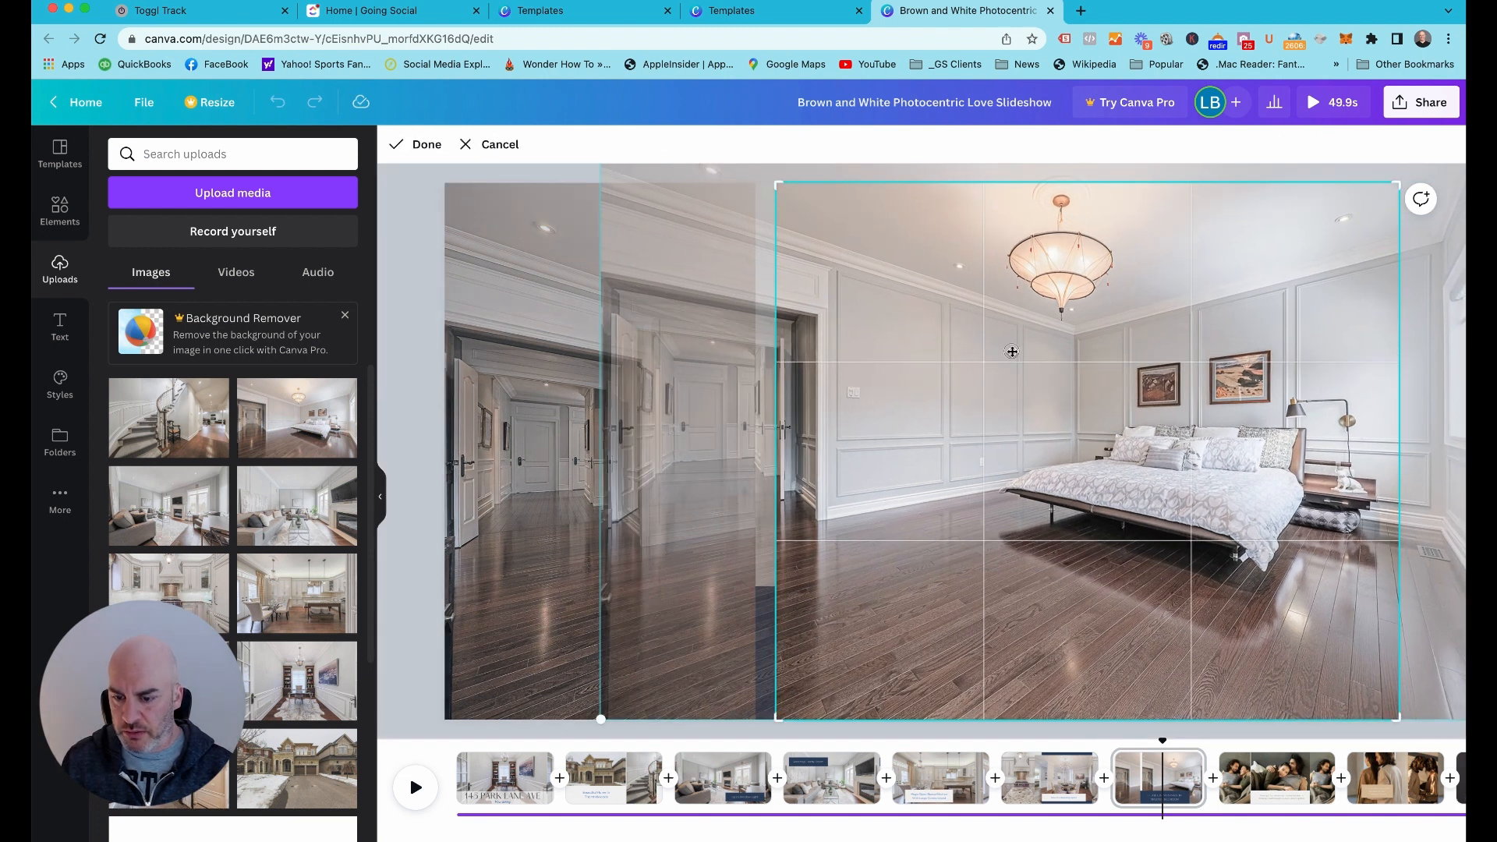
pyautogui.moveTo(1012, 352)
pyautogui.mouseDown()
pyautogui.moveTo(1010, 416)
pyautogui.moveTo(1006, 327)
pyautogui.moveTo(1018, 344)
pyautogui.mouseUp()
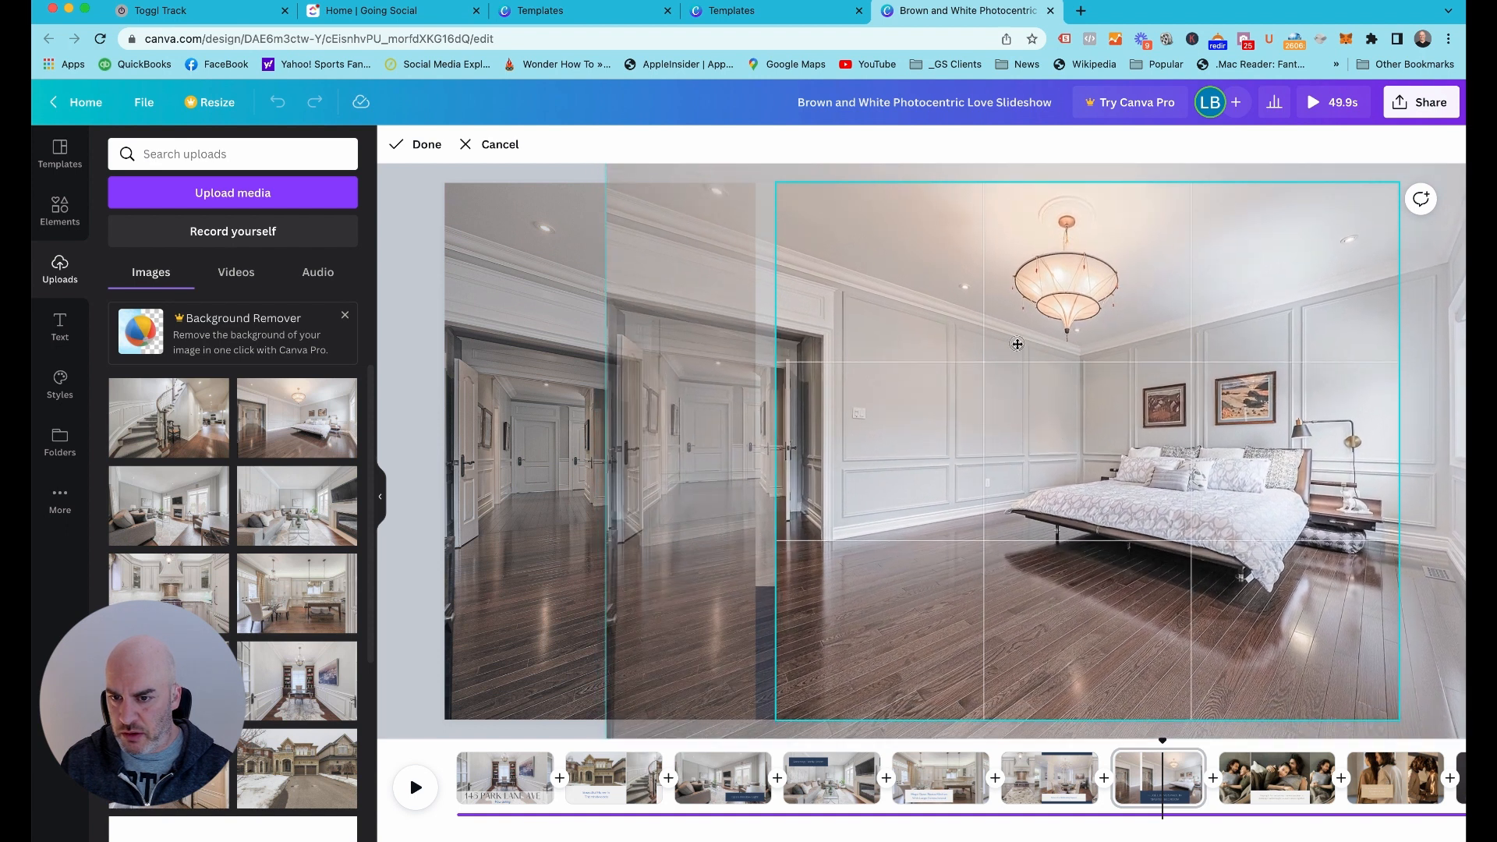
pyautogui.click(405, 246)
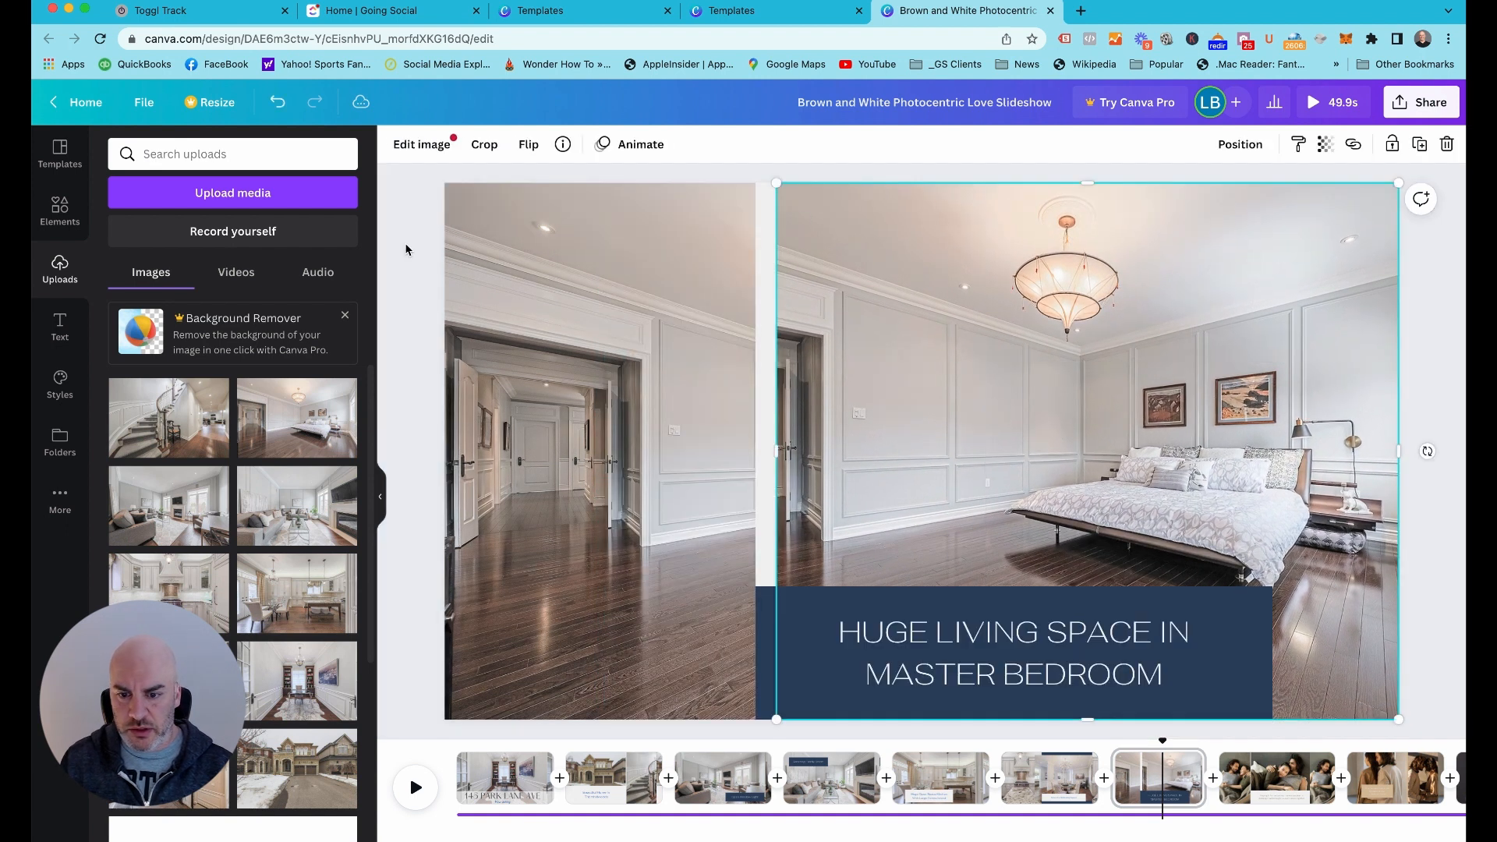
pyautogui.click(461, 352)
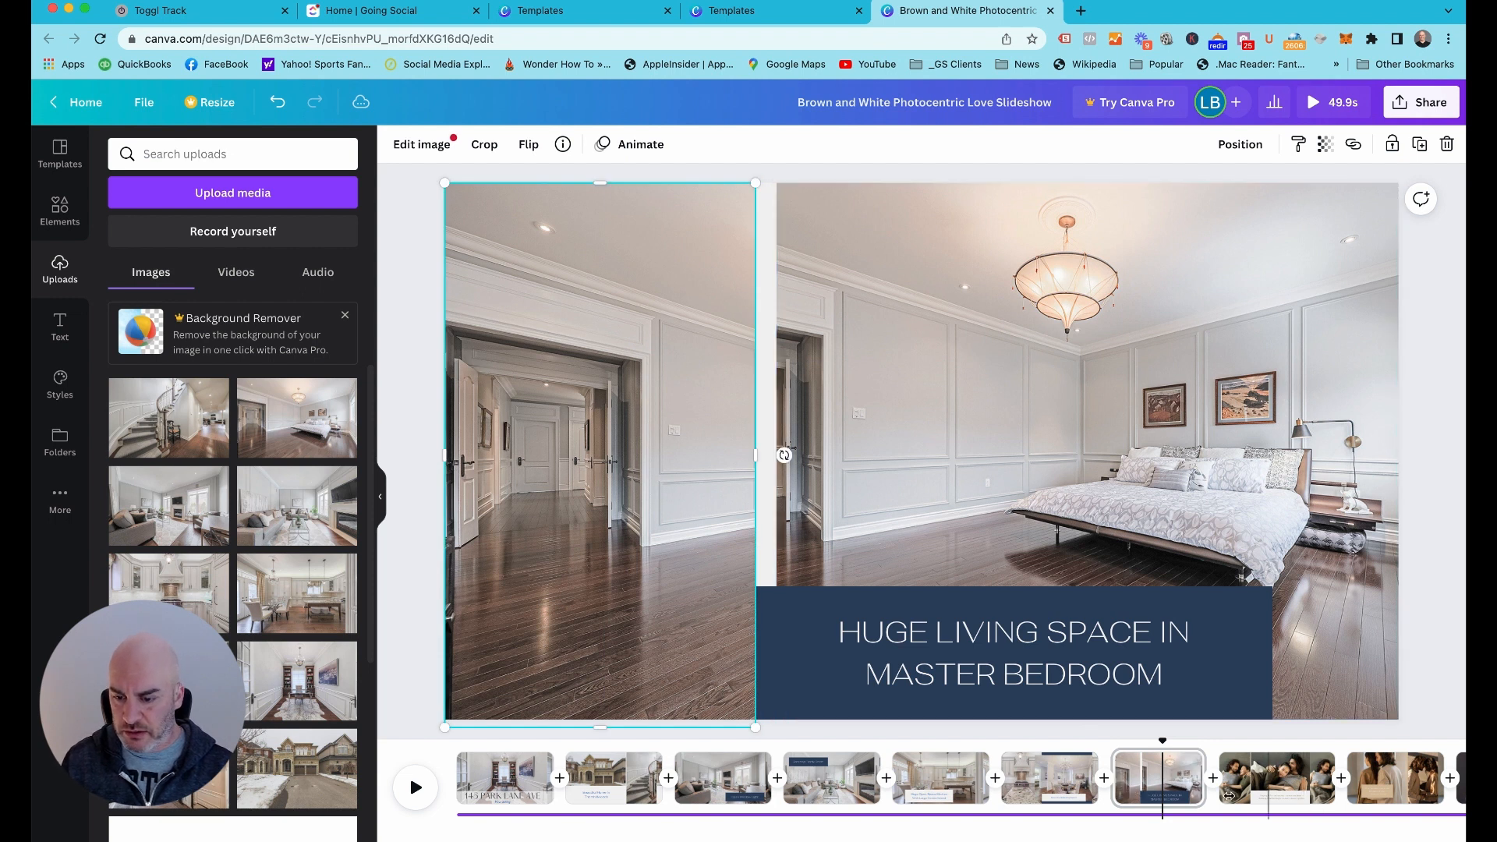
# Duplicate page 5, the kitchen photo with the "Huge Open Space Kitchen With Large Centre Island" caption
pyautogui.hscroll(3, 1147, 778)
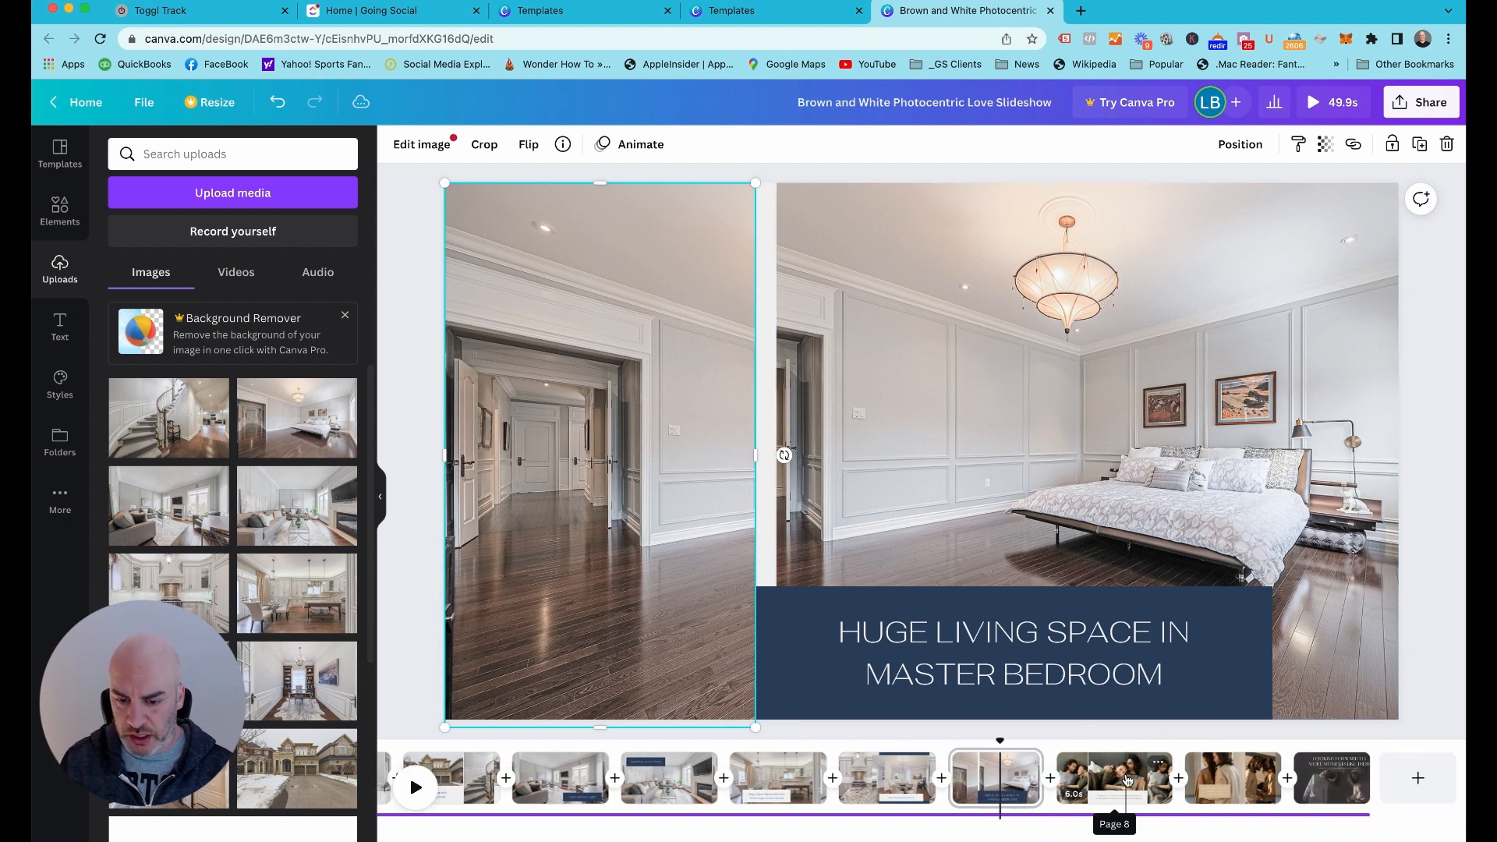
pyautogui.scroll(-2, 227, 560)
pyautogui.scroll(-5, 227, 560)
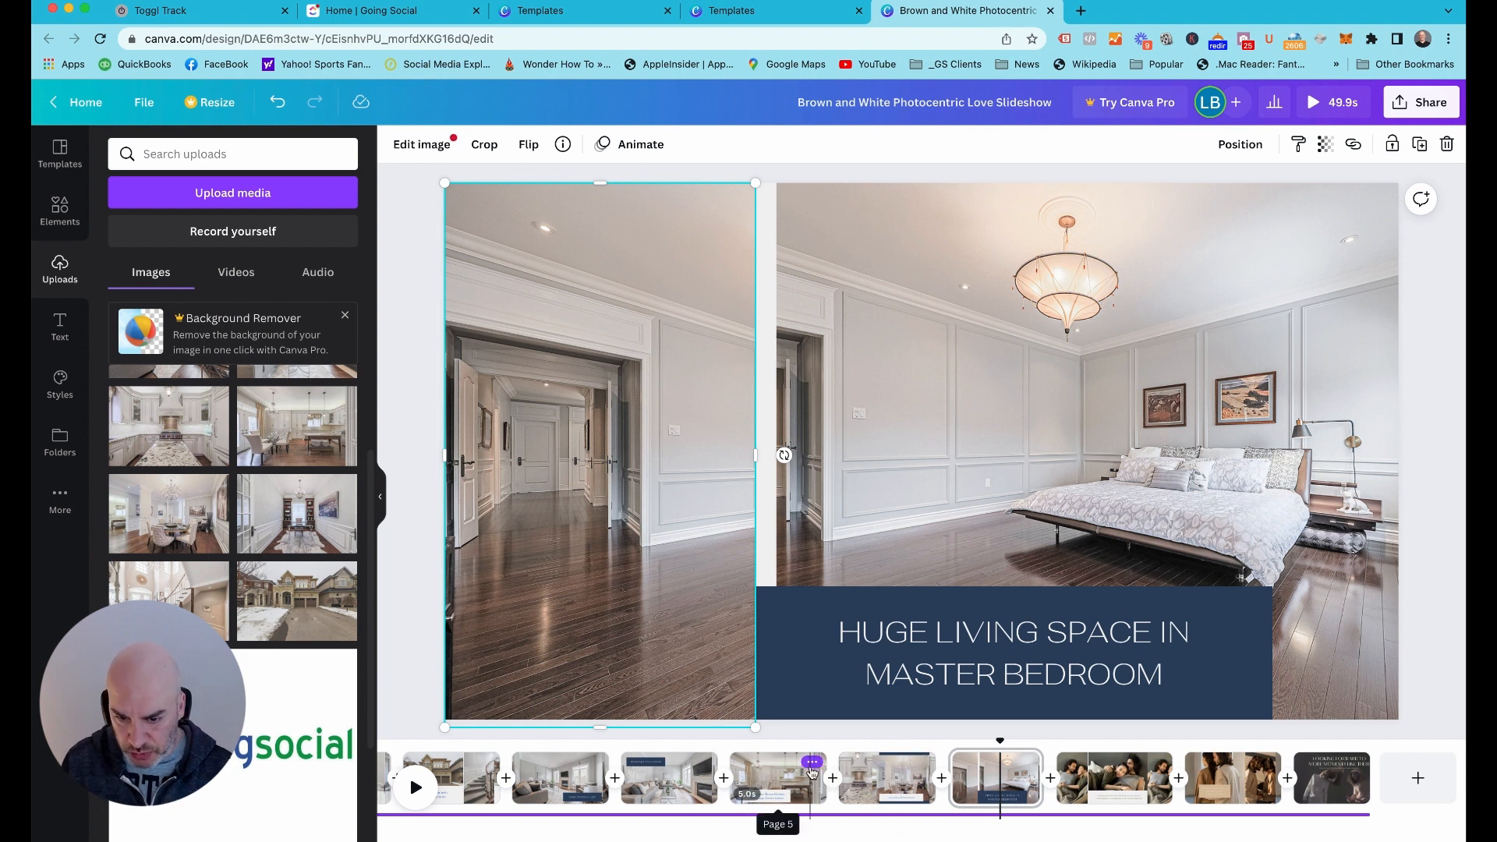
pyautogui.click(811, 768)
pyautogui.click(879, 599)
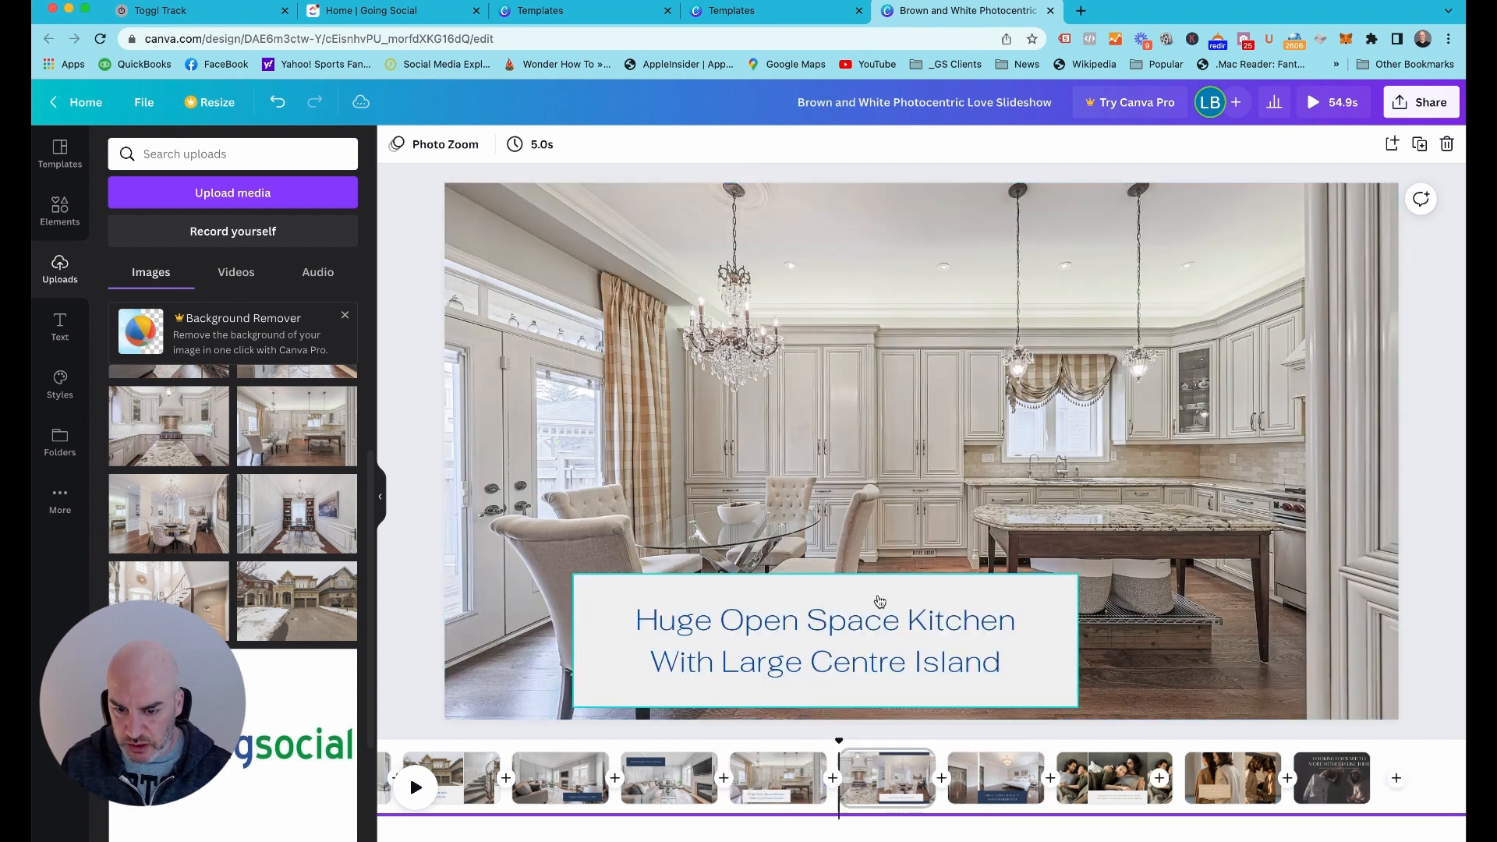
pyautogui.moveTo(885, 779); pyautogui.dragTo(1162, 779)
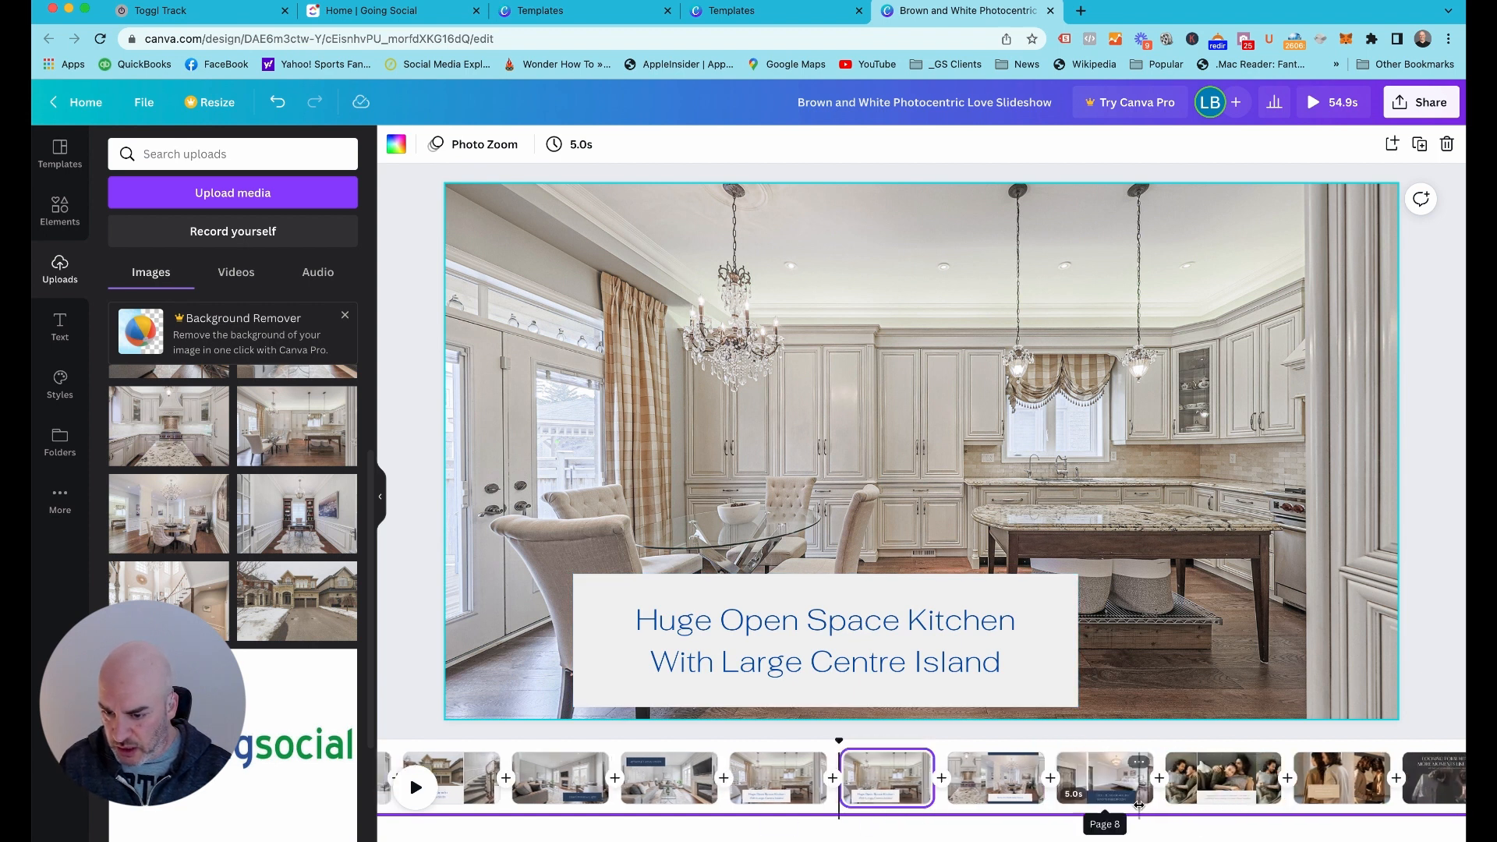
# Delete page 10, the template page of the couple with the tan caption box
pyautogui.hscroll(2, 1139, 806)
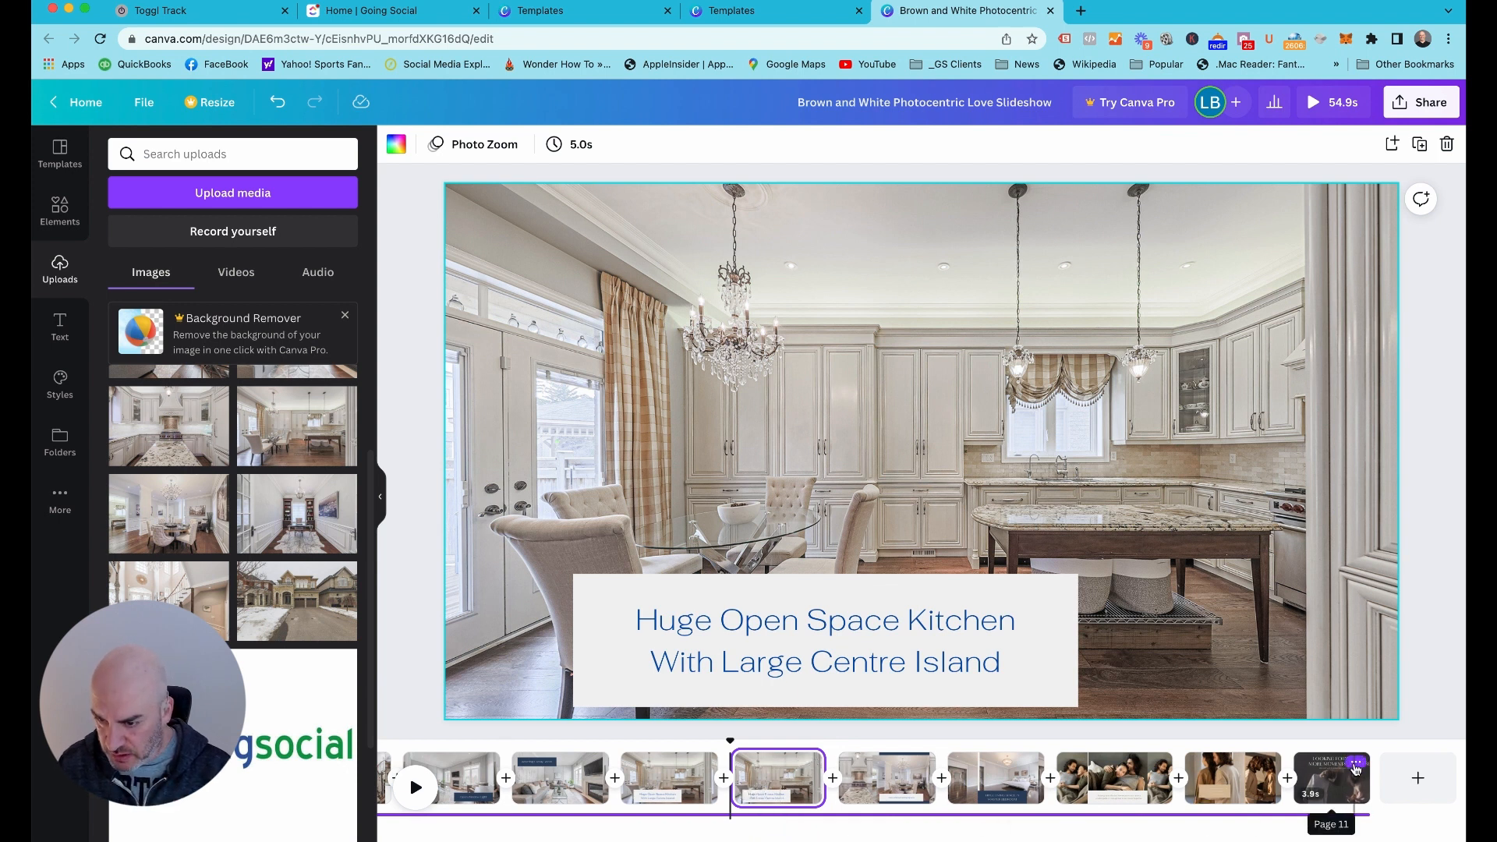
pyautogui.click(1261, 763)
pyautogui.click(1304, 634)
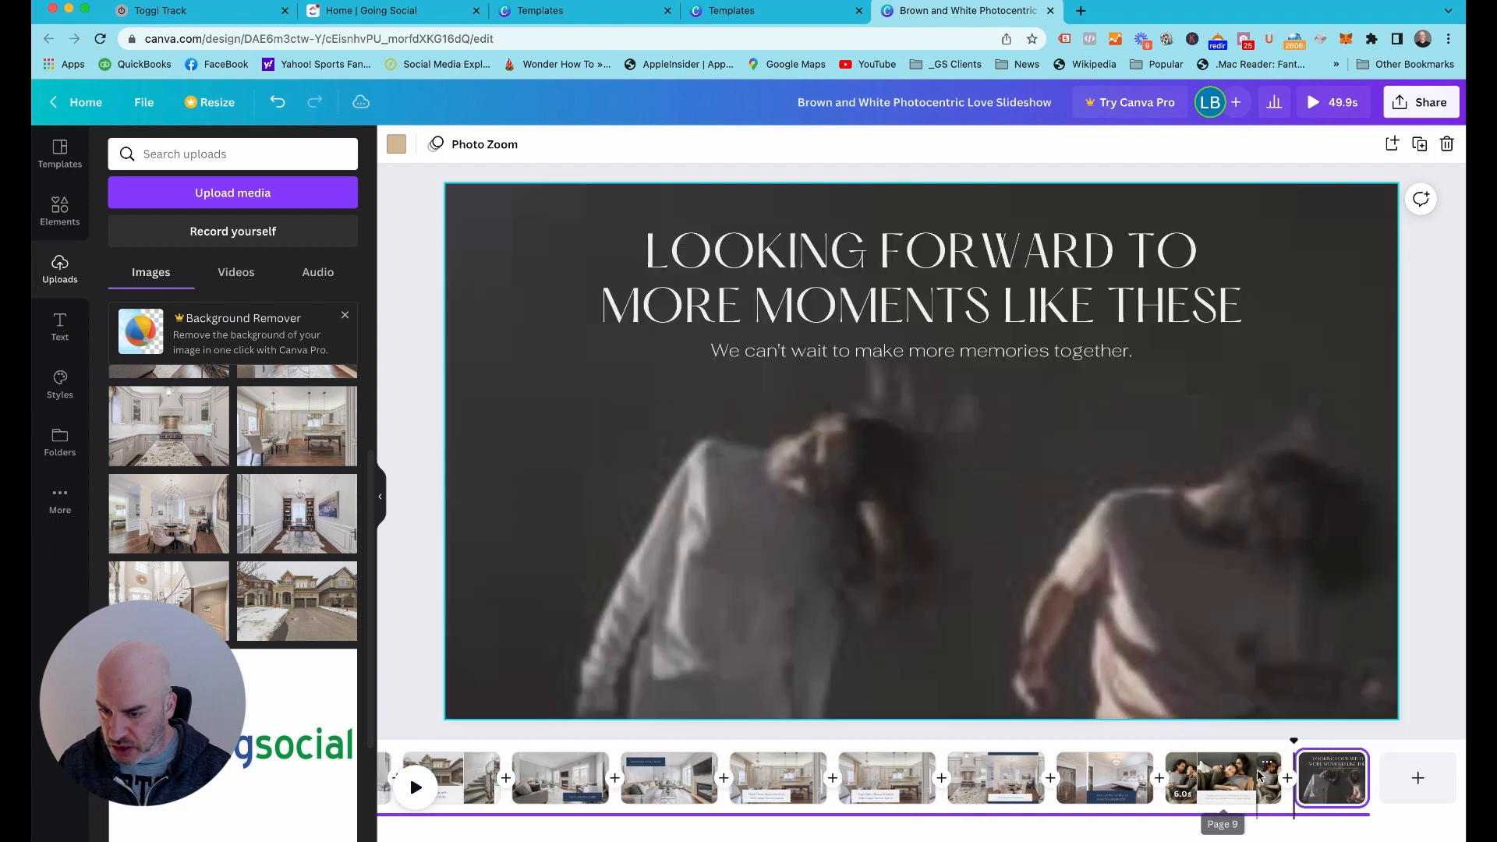
# Delete page 9, the two-photo couple template page, and move the duplicated kitchen page 6 to just after the master bedroom page
pyautogui.click(1268, 765)
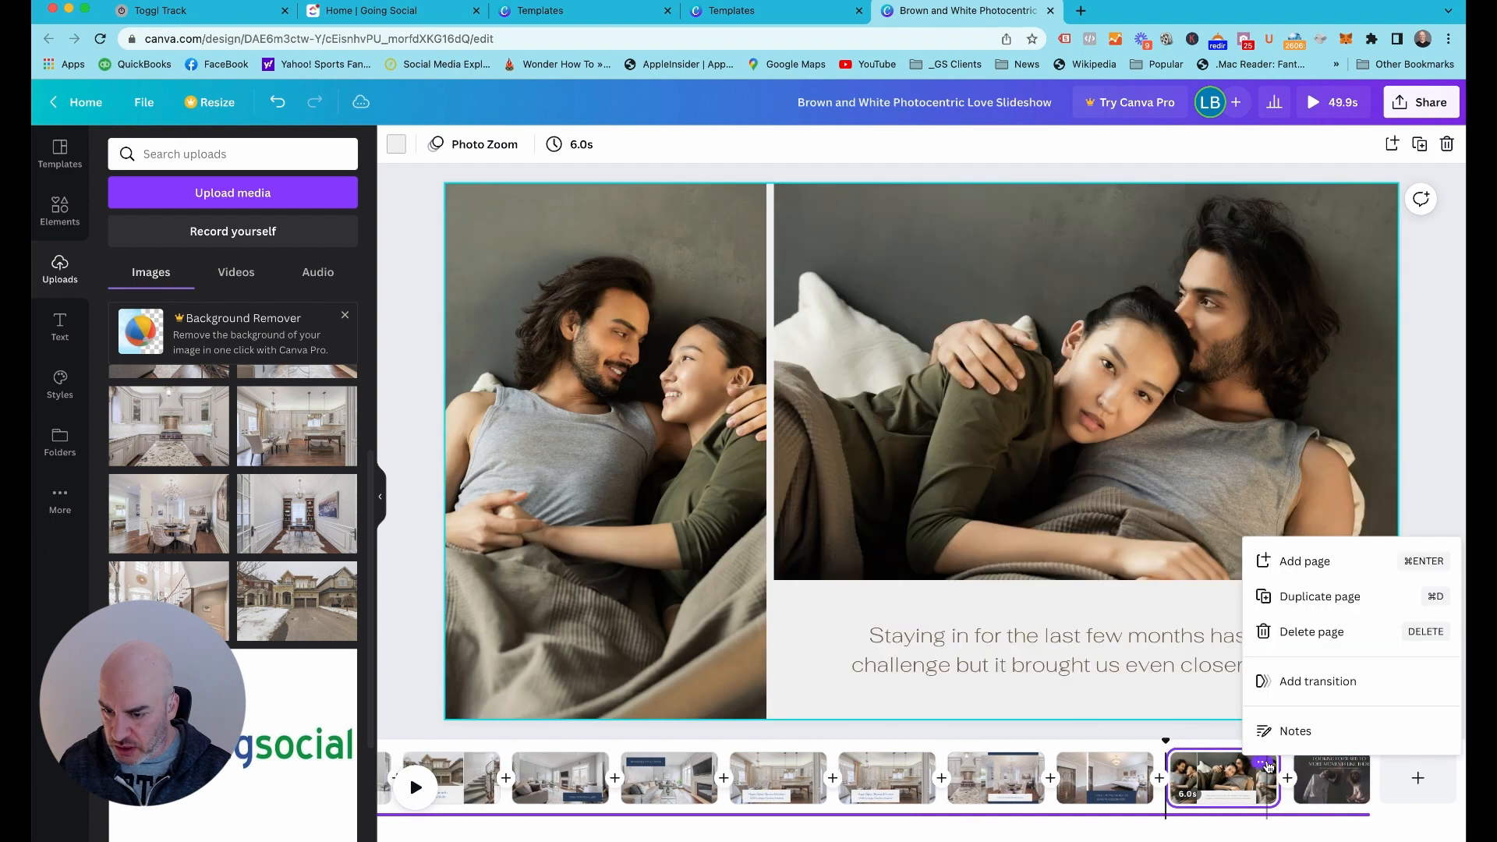
pyautogui.click(1309, 633)
pyautogui.click(1232, 777)
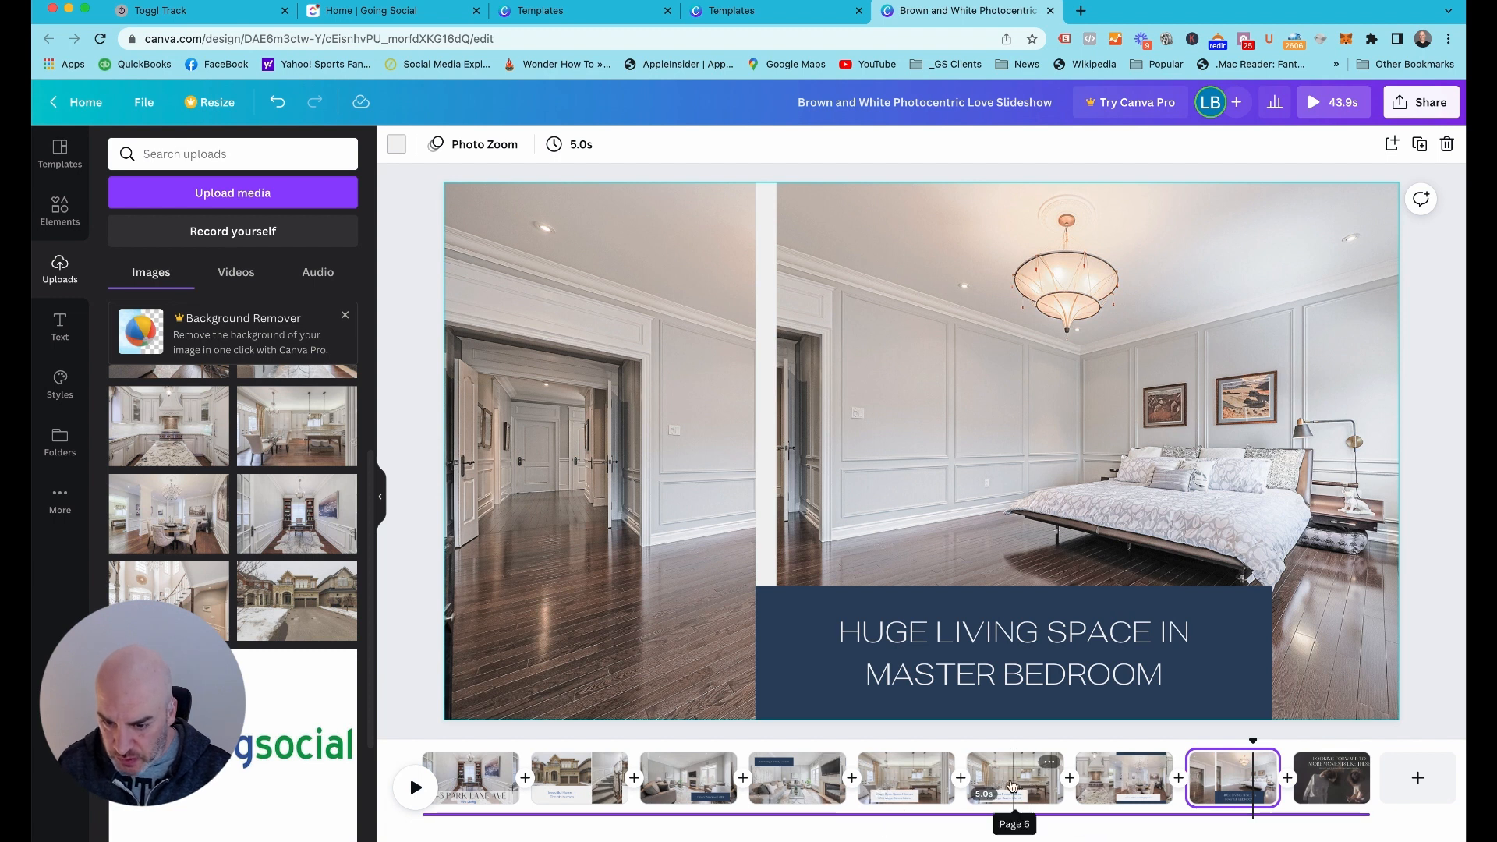
pyautogui.moveTo(1012, 784); pyautogui.dragTo(1247, 775)
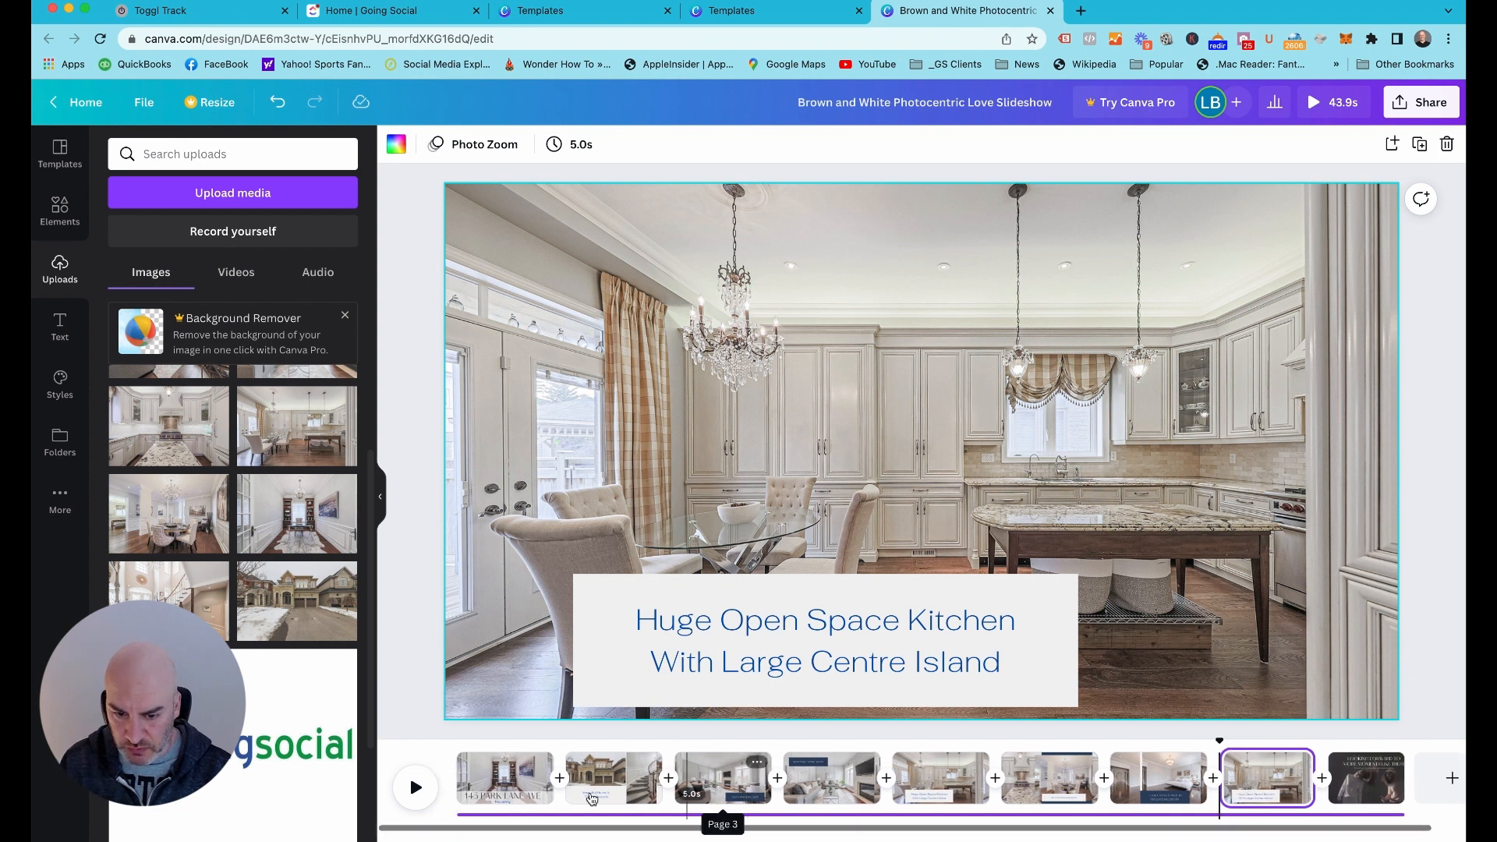
# Replace the background photo of the duplicated kitchen page, now page 8, with the uploaded photo of the entrance foyer and staircase
pyautogui.hscroll(1, 1160, 789)
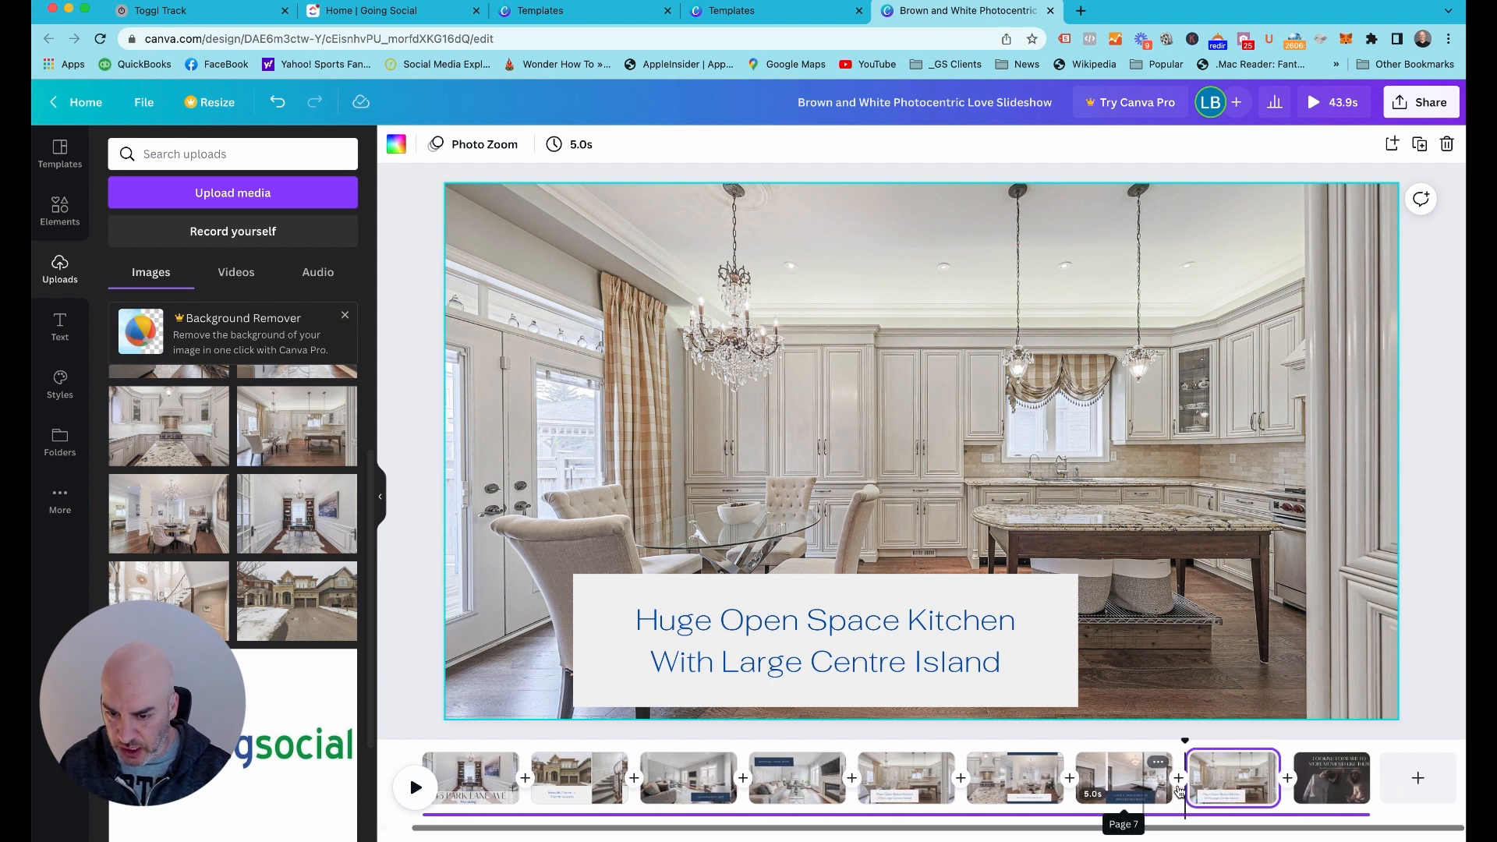
pyautogui.click(888, 790)
pyautogui.click(1029, 782)
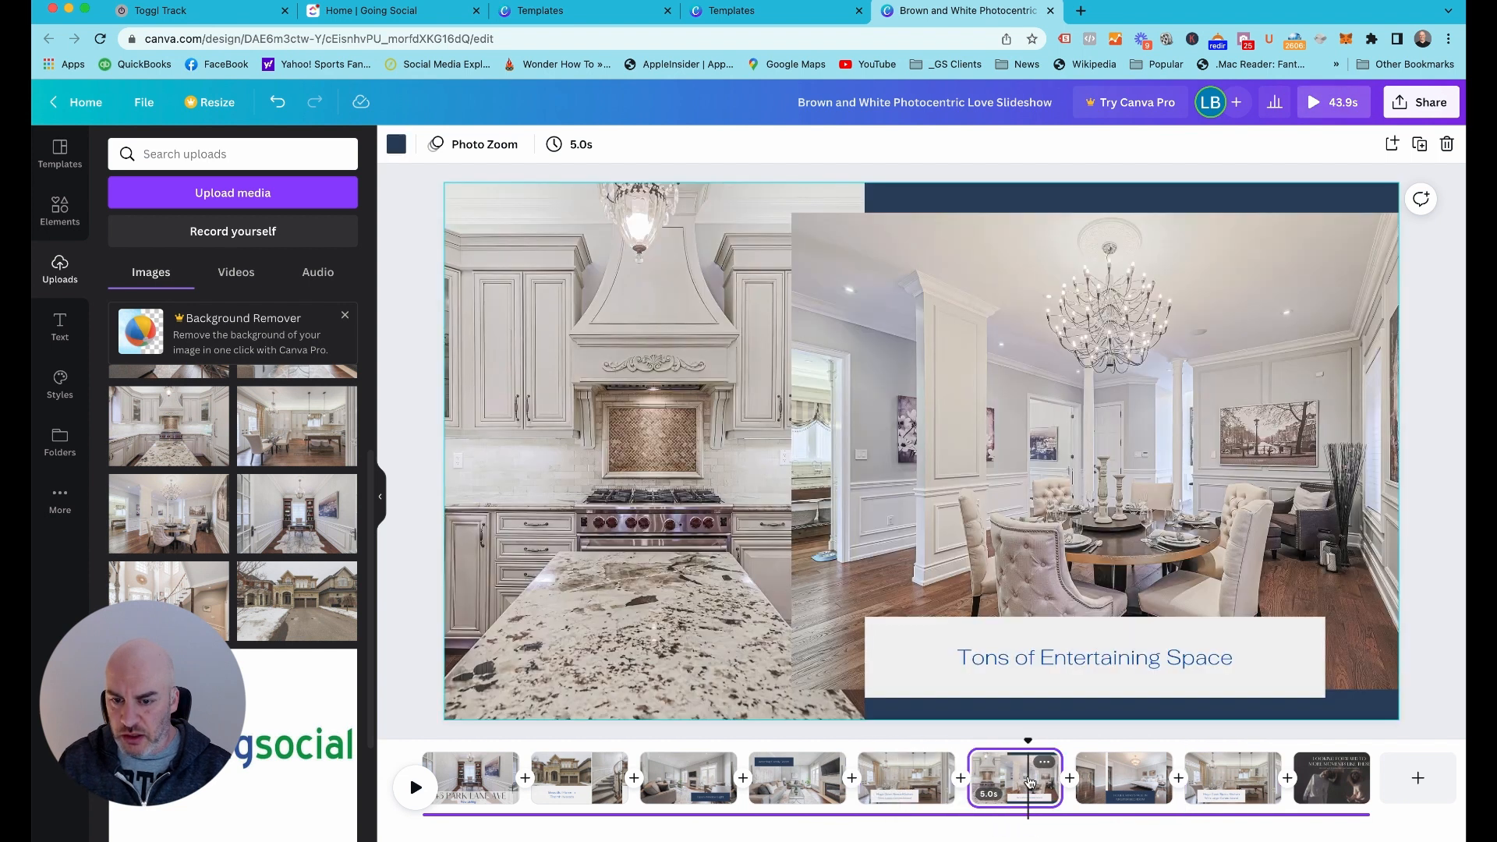
pyautogui.click(1101, 781)
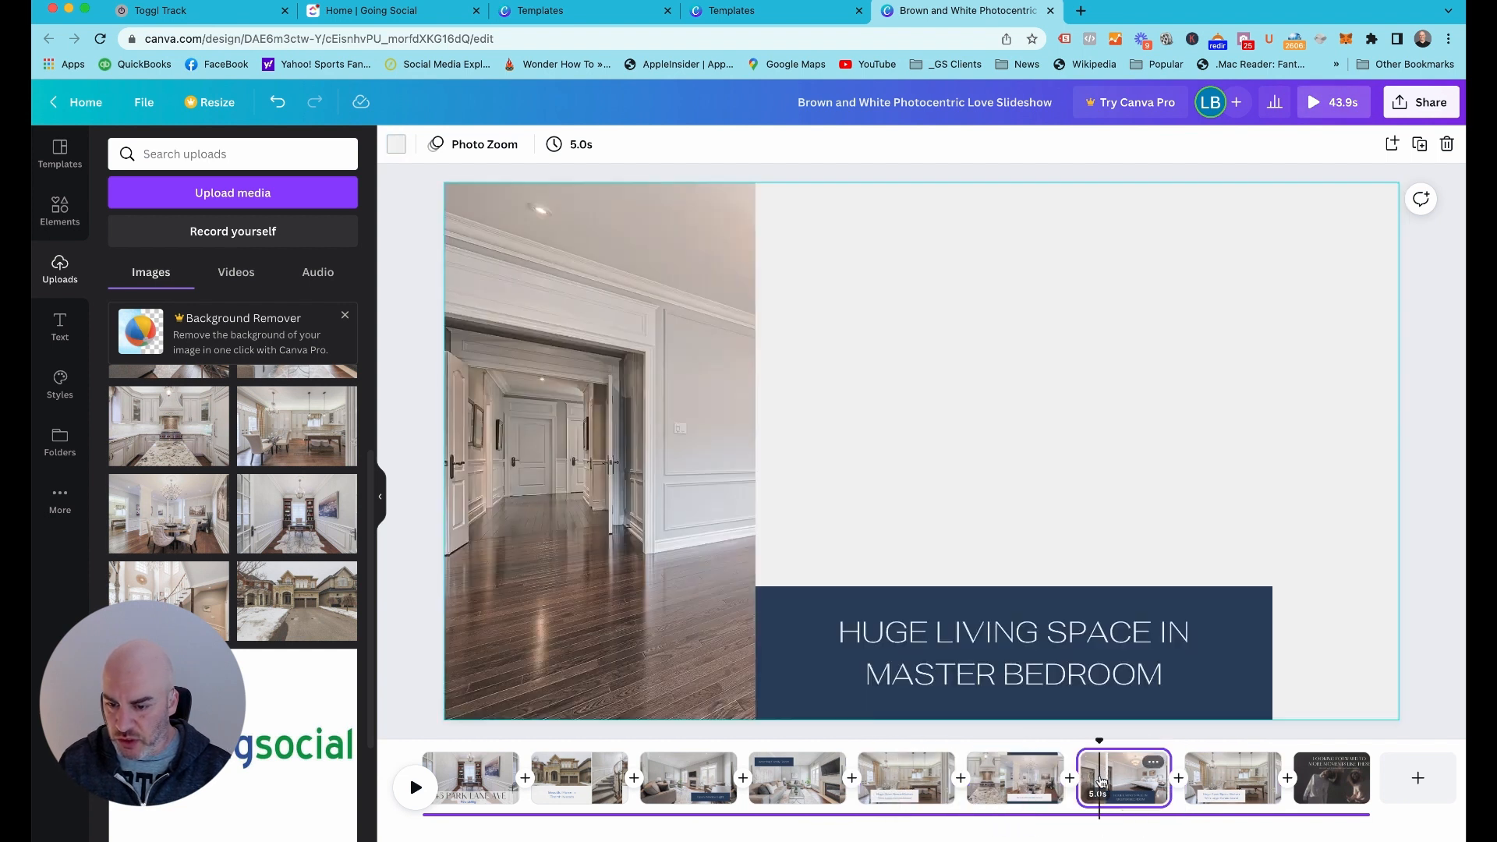
pyautogui.click(1195, 778)
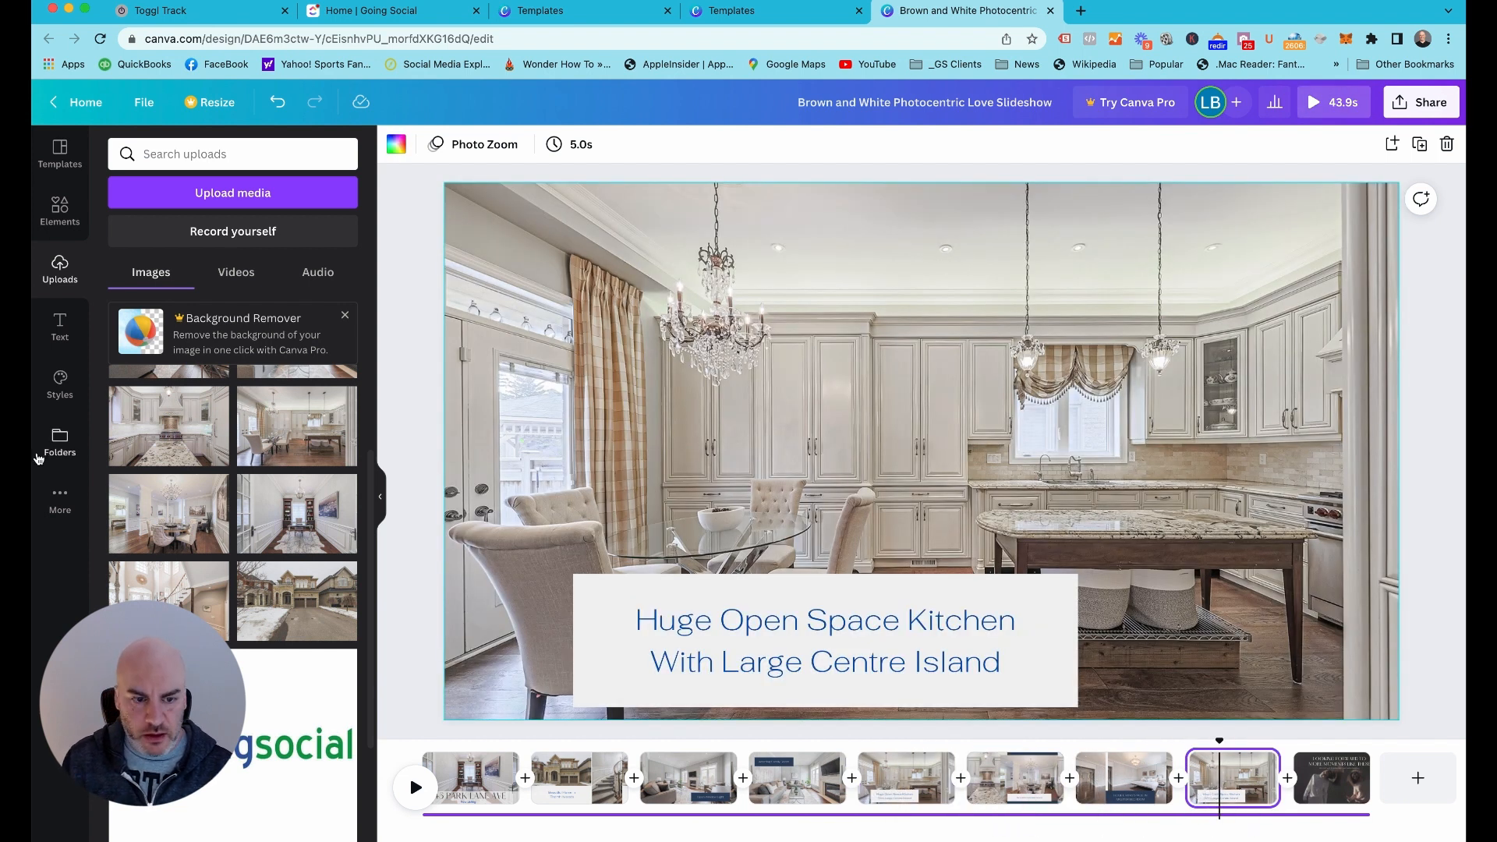
pyautogui.moveTo(169, 580); pyautogui.dragTo(486, 489)
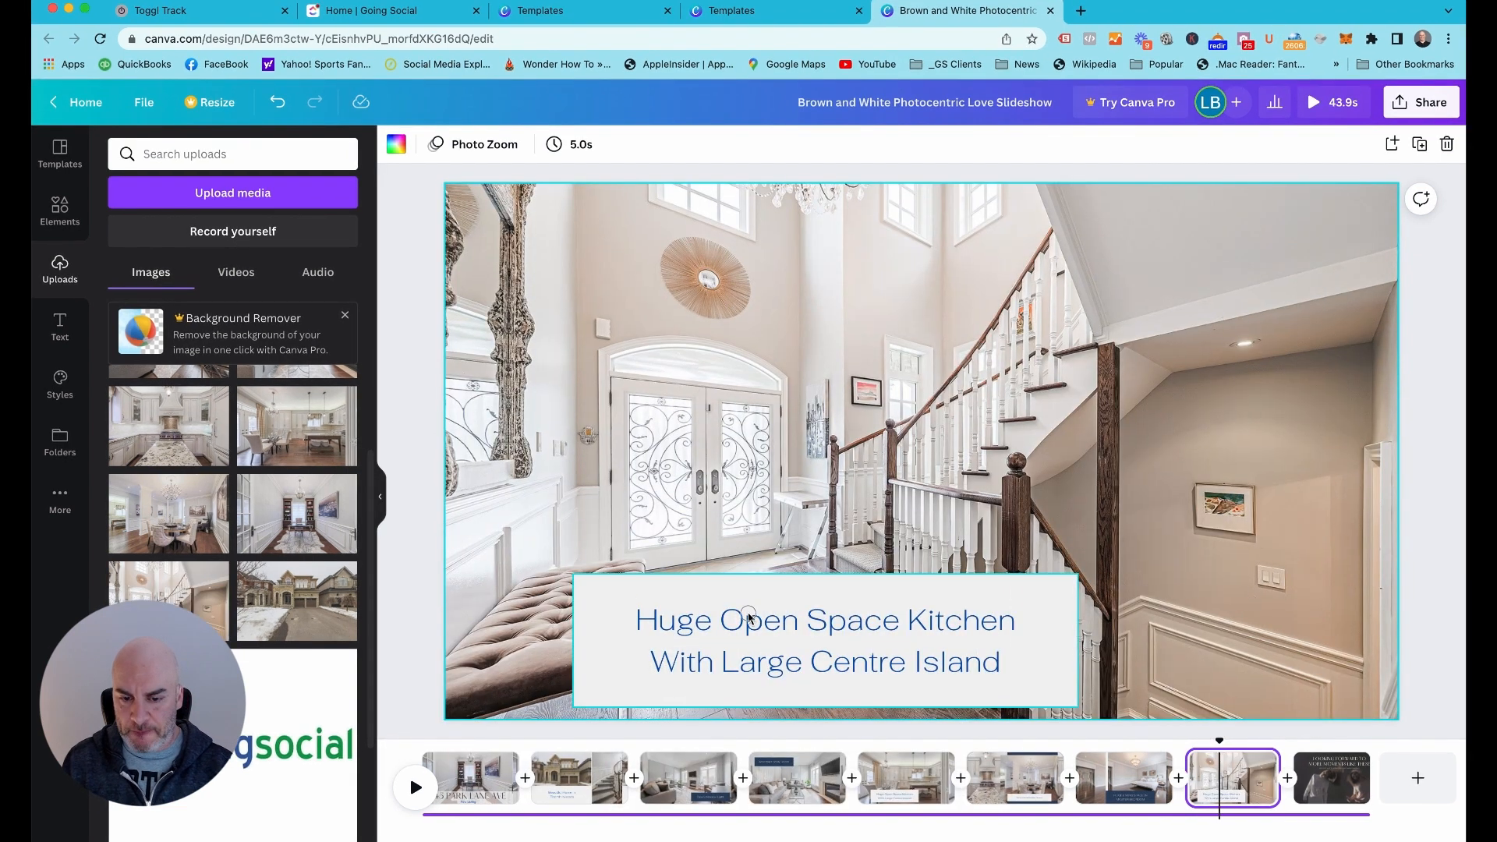
# Change the caption on page 8 to "Contact Me Today For More Information and Pricing"
pyautogui.click(749, 617)
pyautogui.click(749, 616)
pyautogui.write('Con')
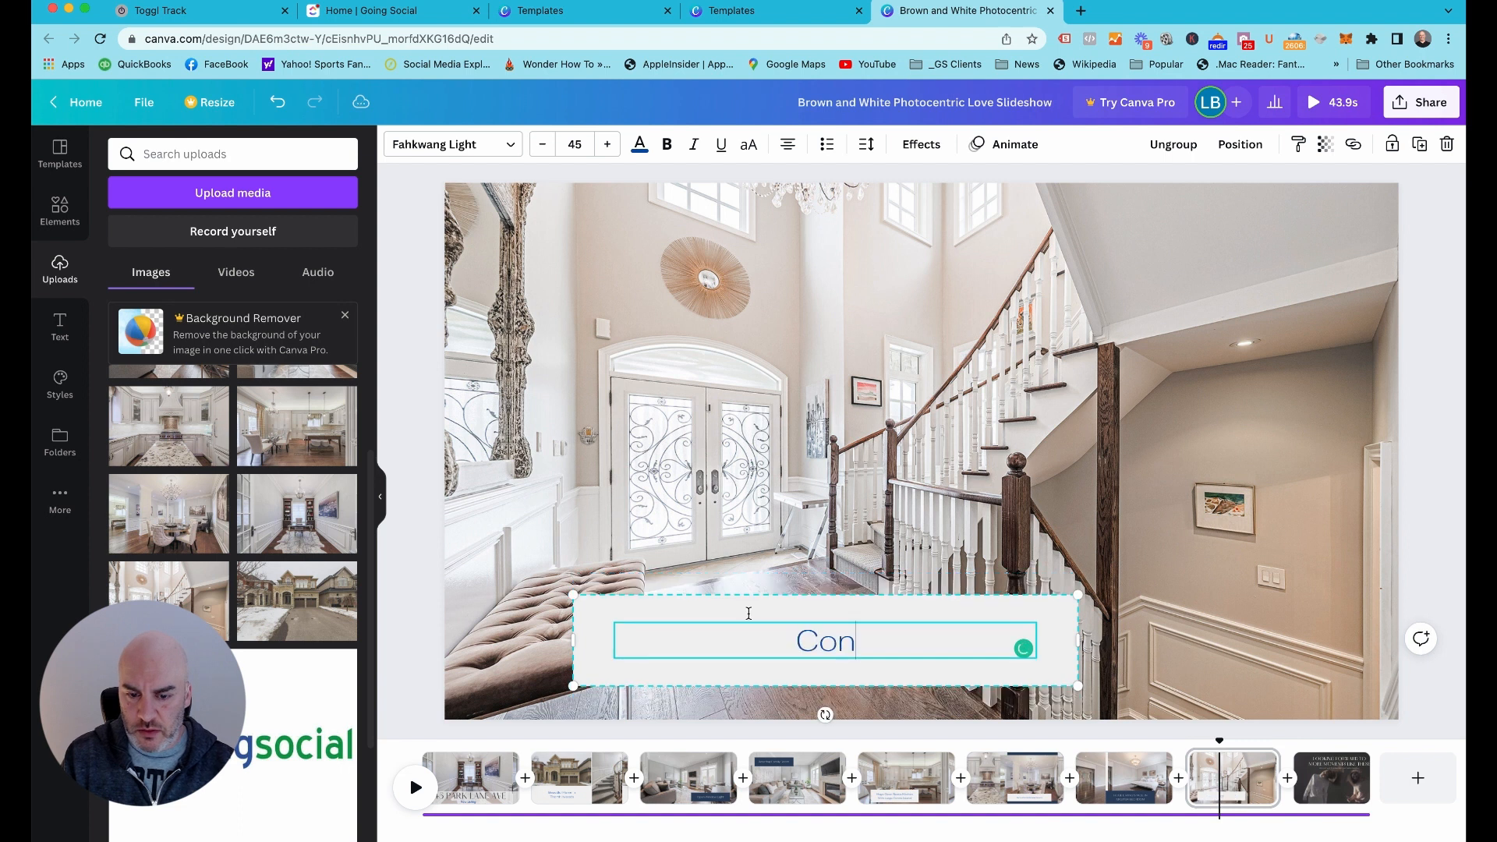
pyautogui.write('tact Me To')
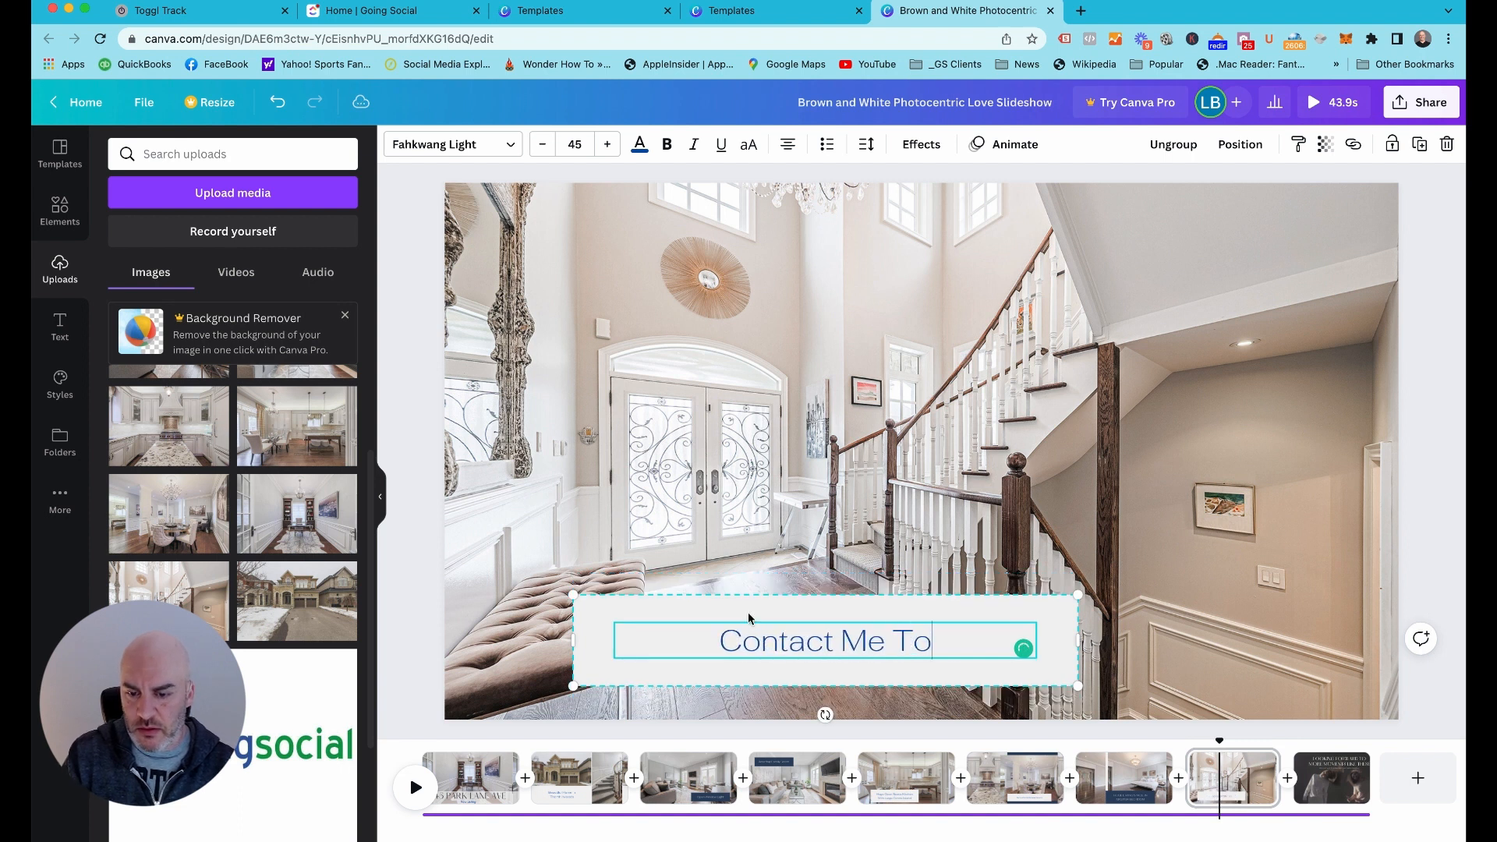
pyautogui.write('day  For More INforat')
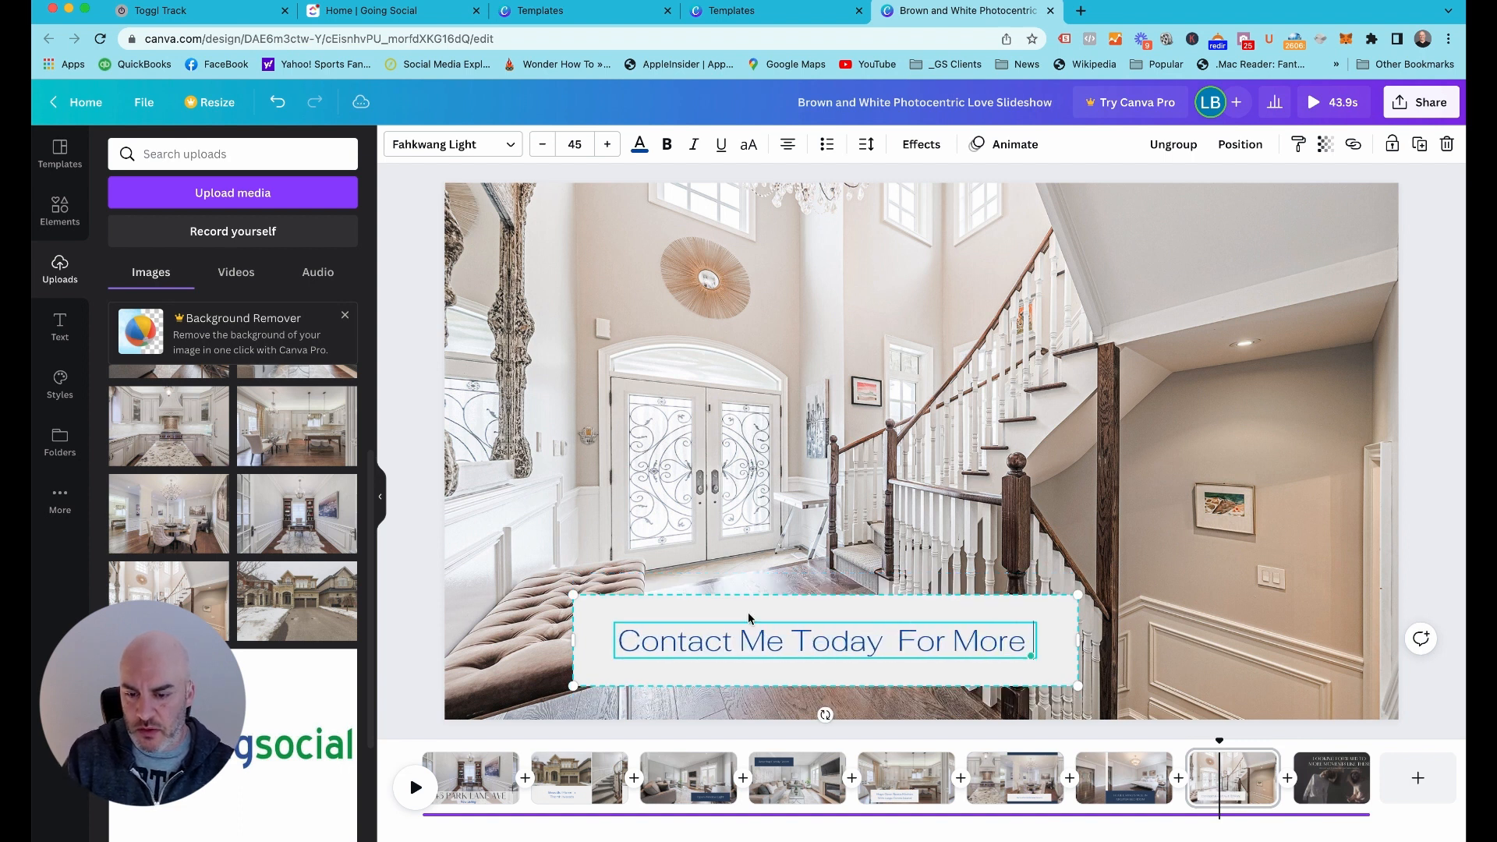
pyautogui.press('BackSpace')
pyautogui.press('BackSpace')
pyautogui.press('BackSpace')
pyautogui.press('BackSpace')
pyautogui.press('BackSpace')
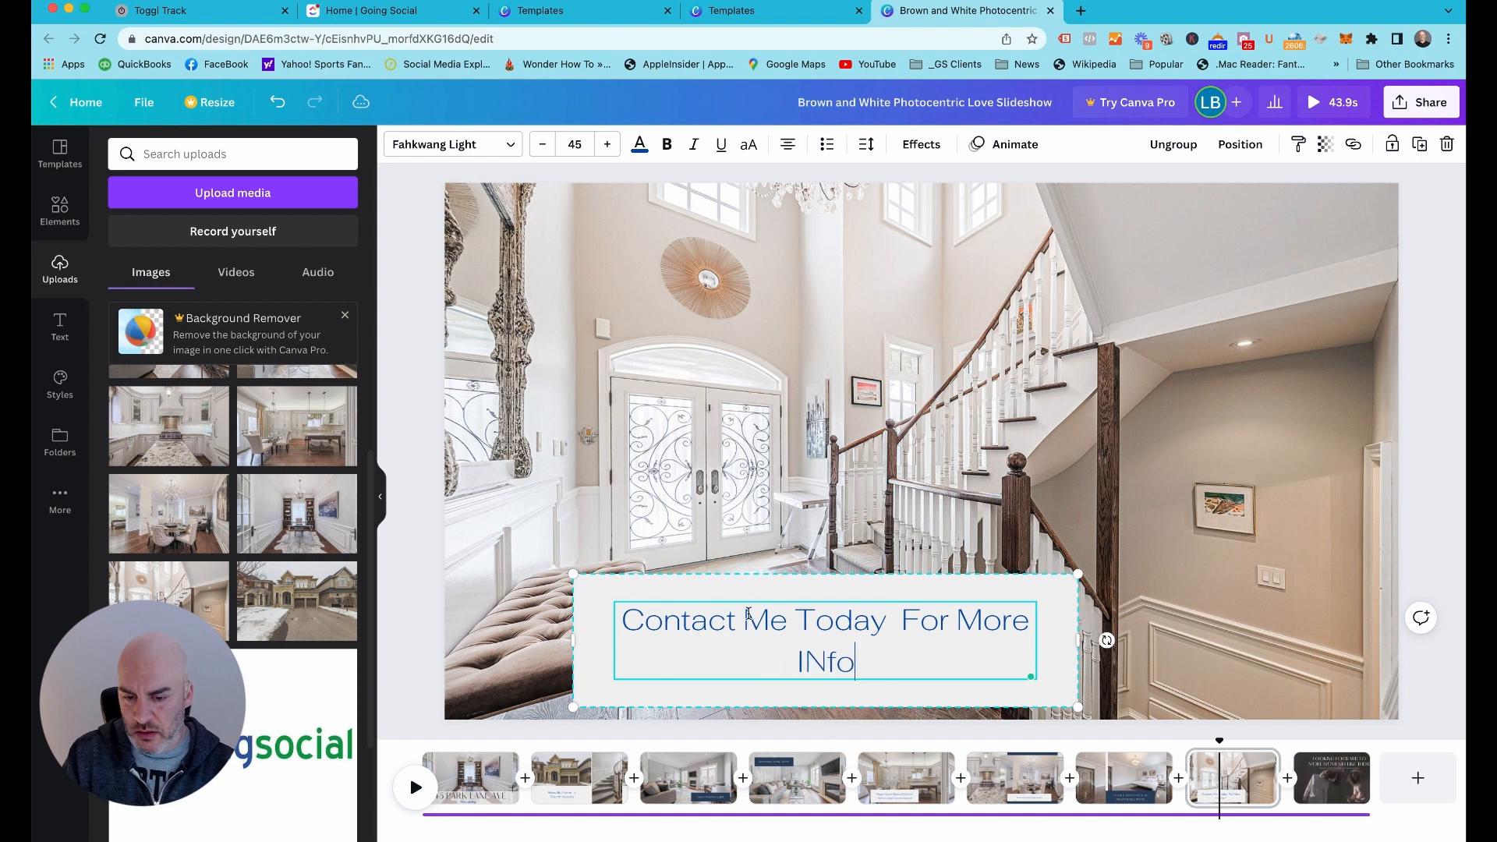
pyautogui.write('formation and P')
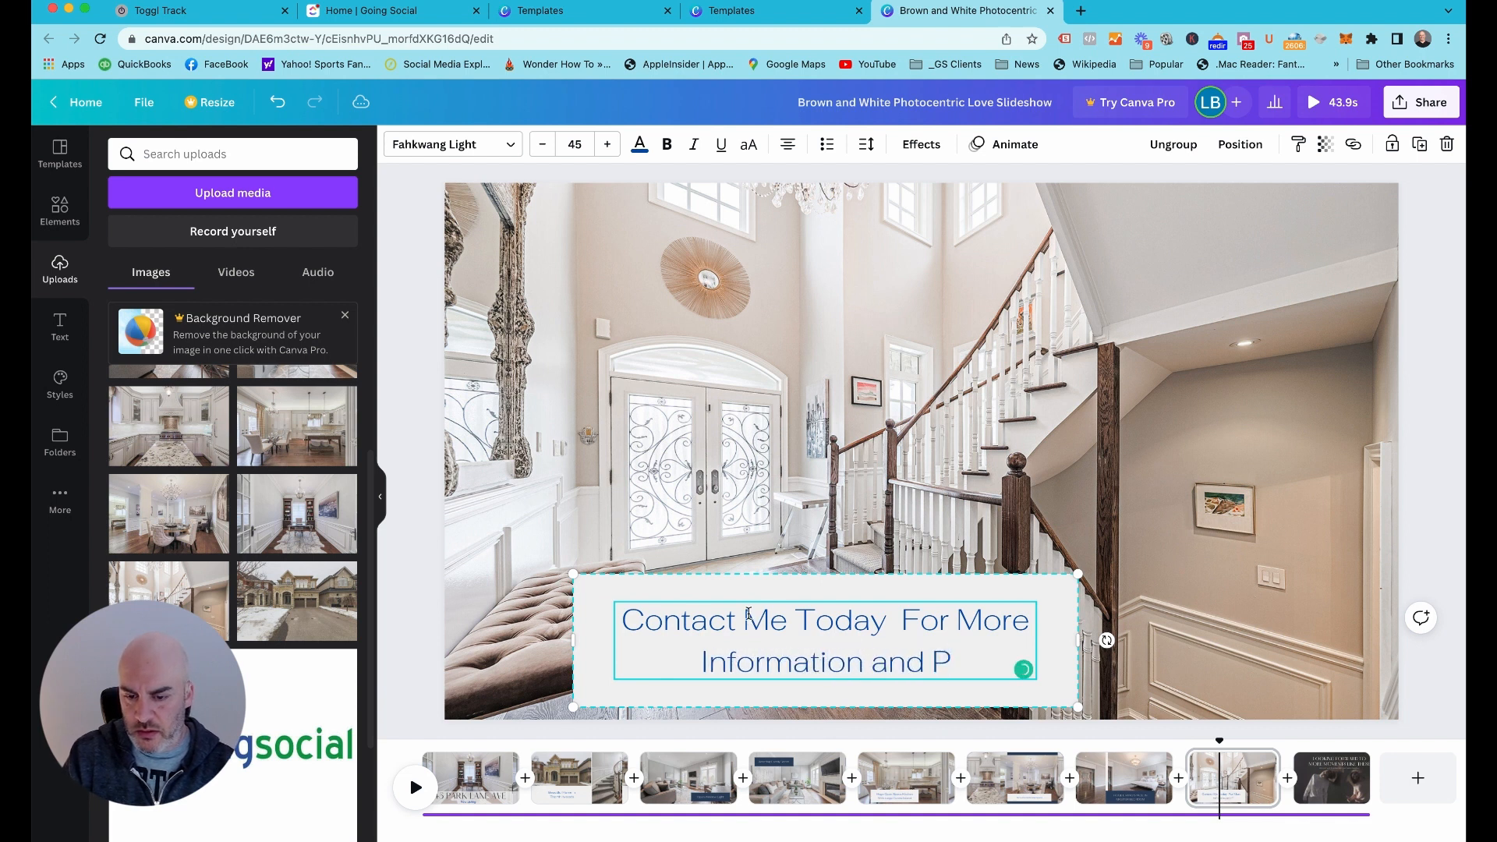
pyautogui.write('ricing')
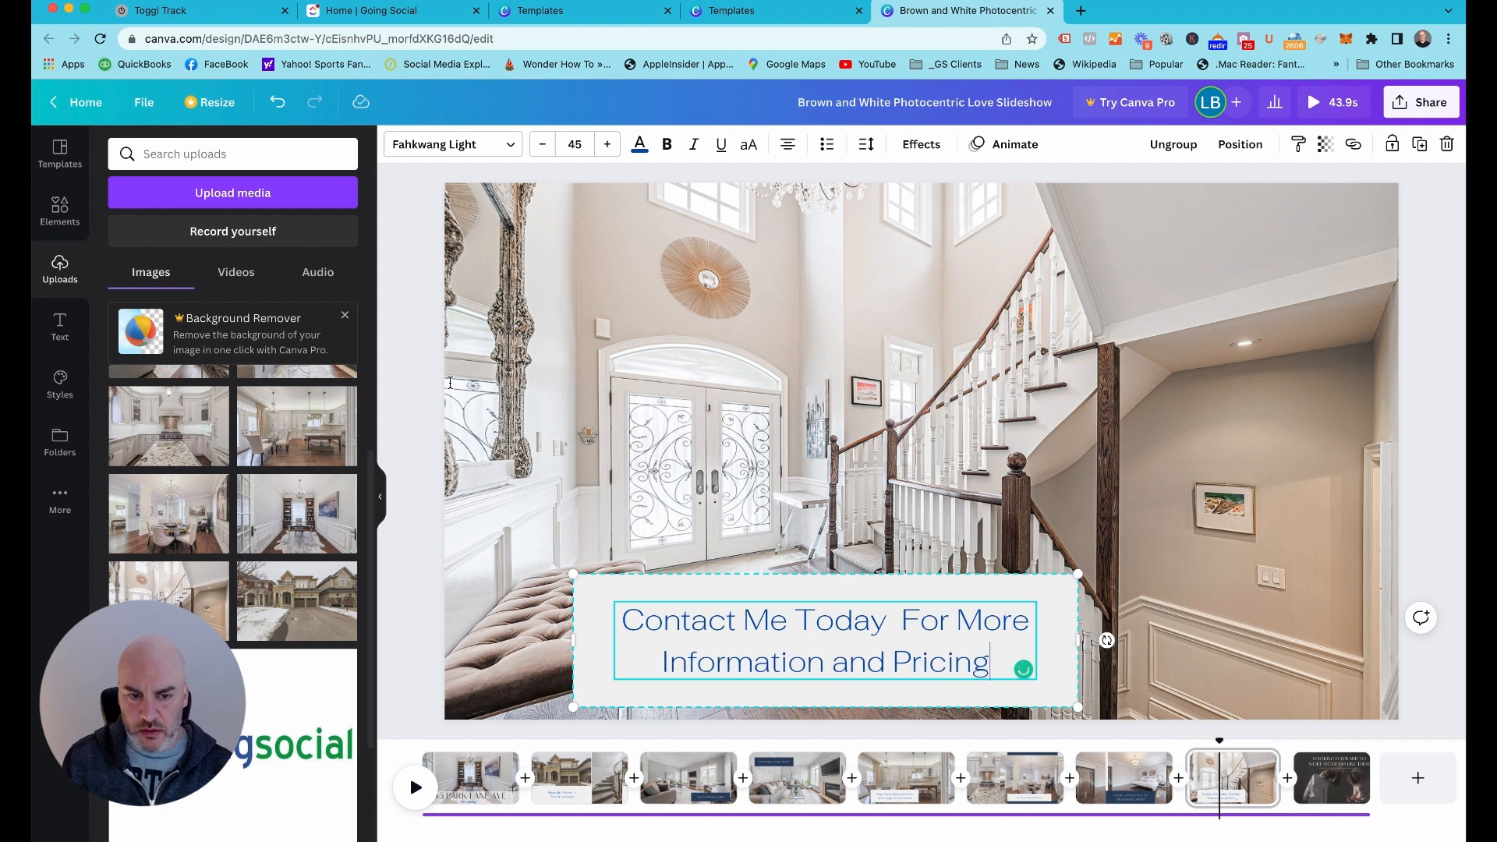
# Move page 8's caption box flush with the slide's right edge and slightly higher, uncovering the tufted bench
pyautogui.click(592, 649)
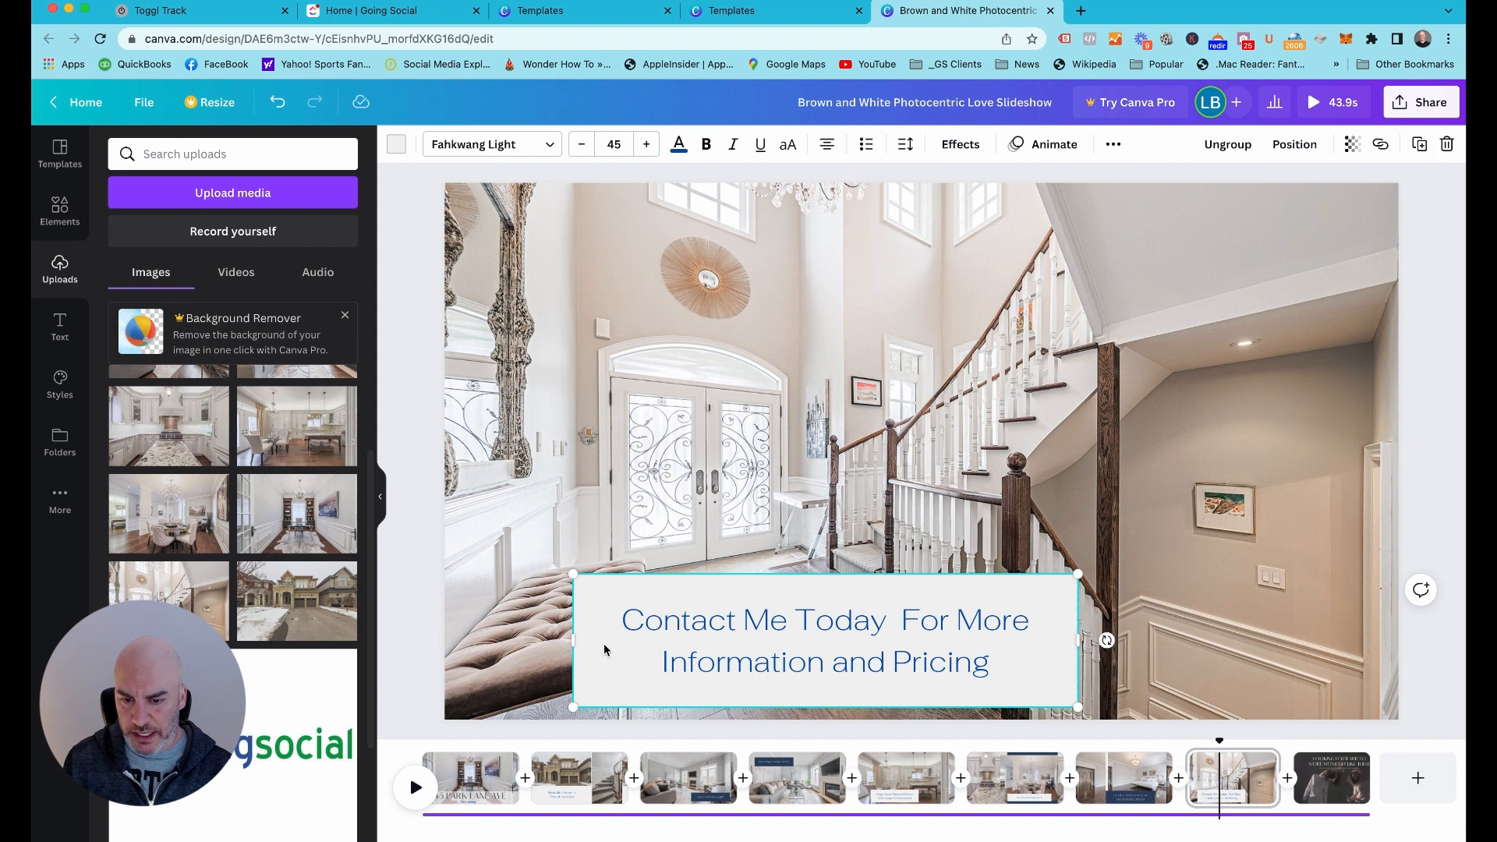
pyautogui.click(665, 642)
pyautogui.moveTo(595, 613); pyautogui.dragTo(916, 594)
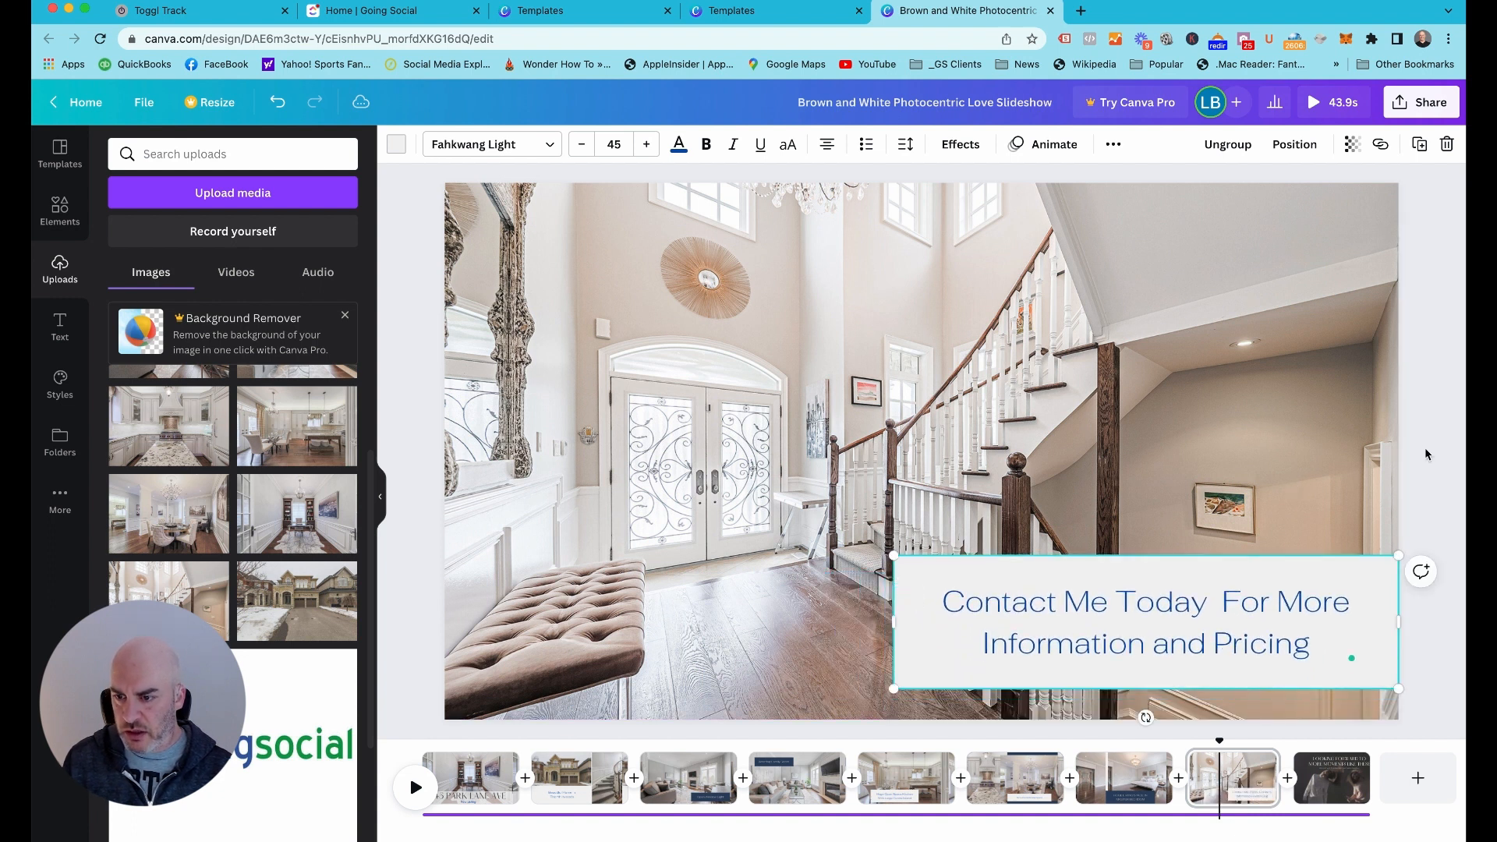
pyautogui.click(1453, 665)
# Delete the last page, the template page titled "Looking Forward to More Moments Like These"
pyautogui.click(1347, 787)
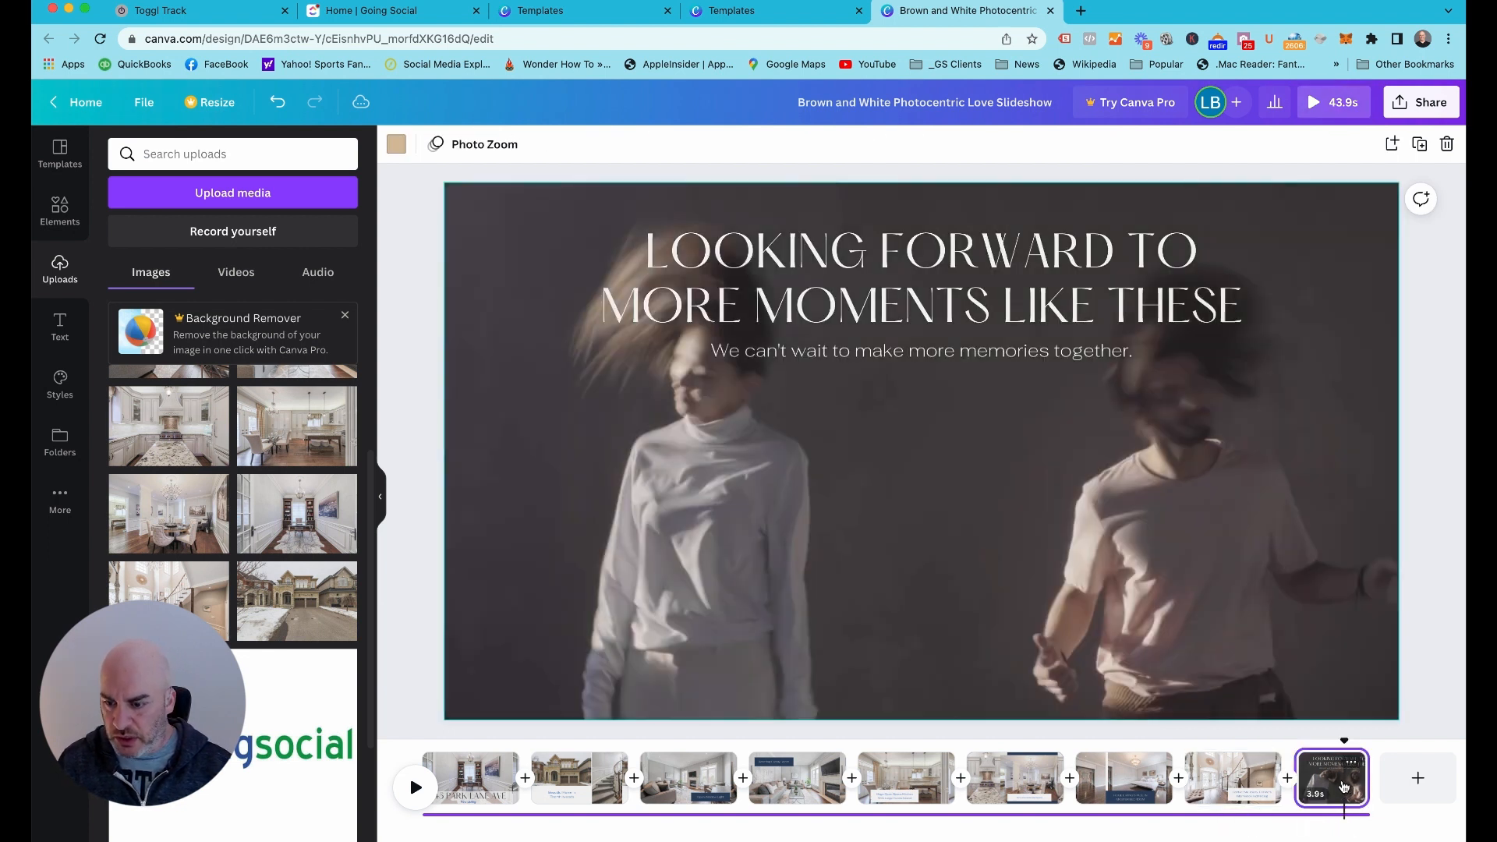
pyautogui.click(1355, 763)
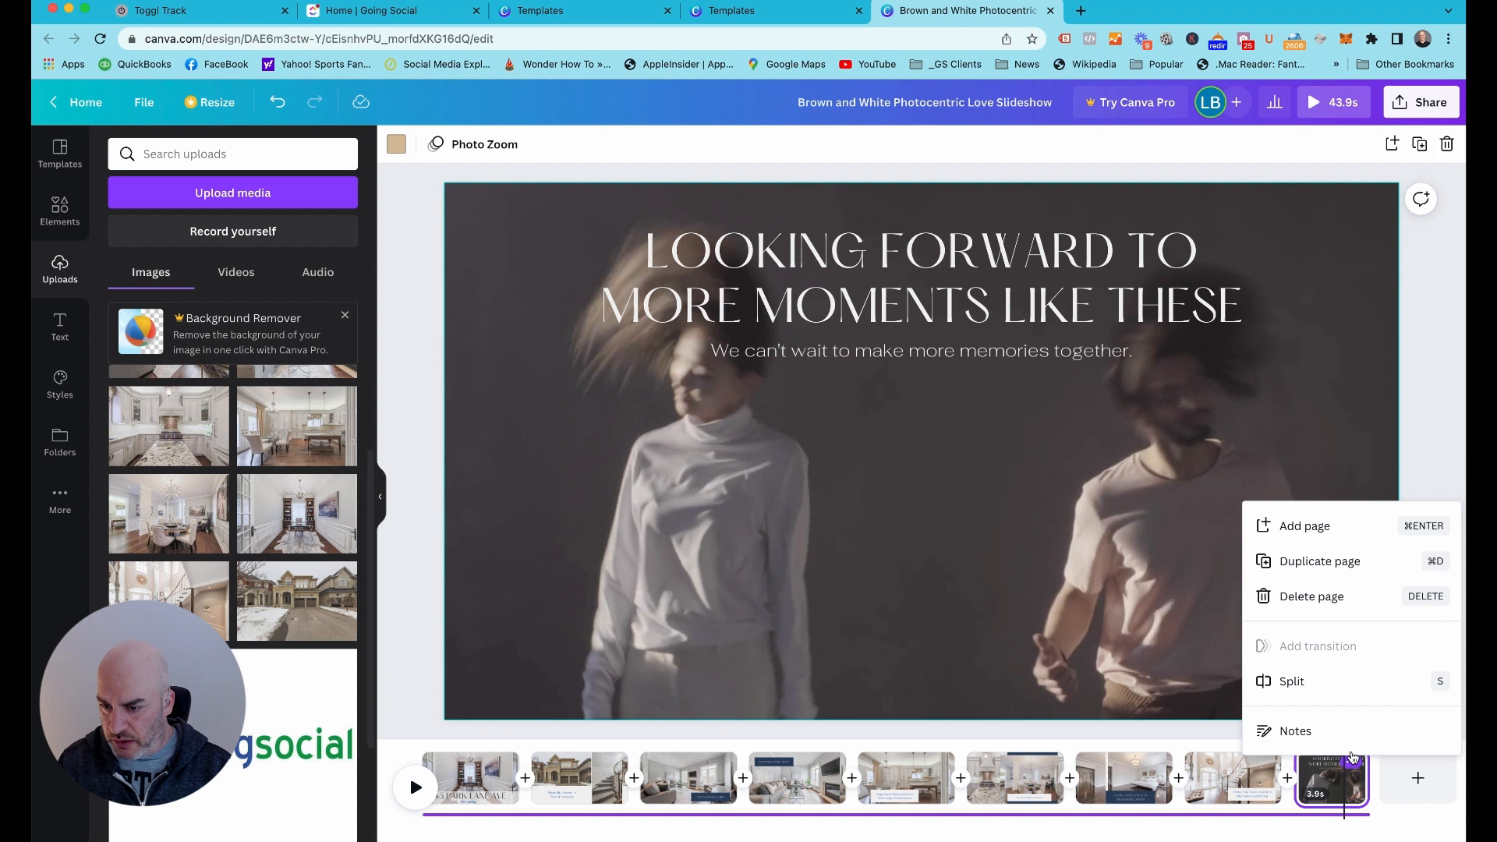
pyautogui.click(1318, 599)
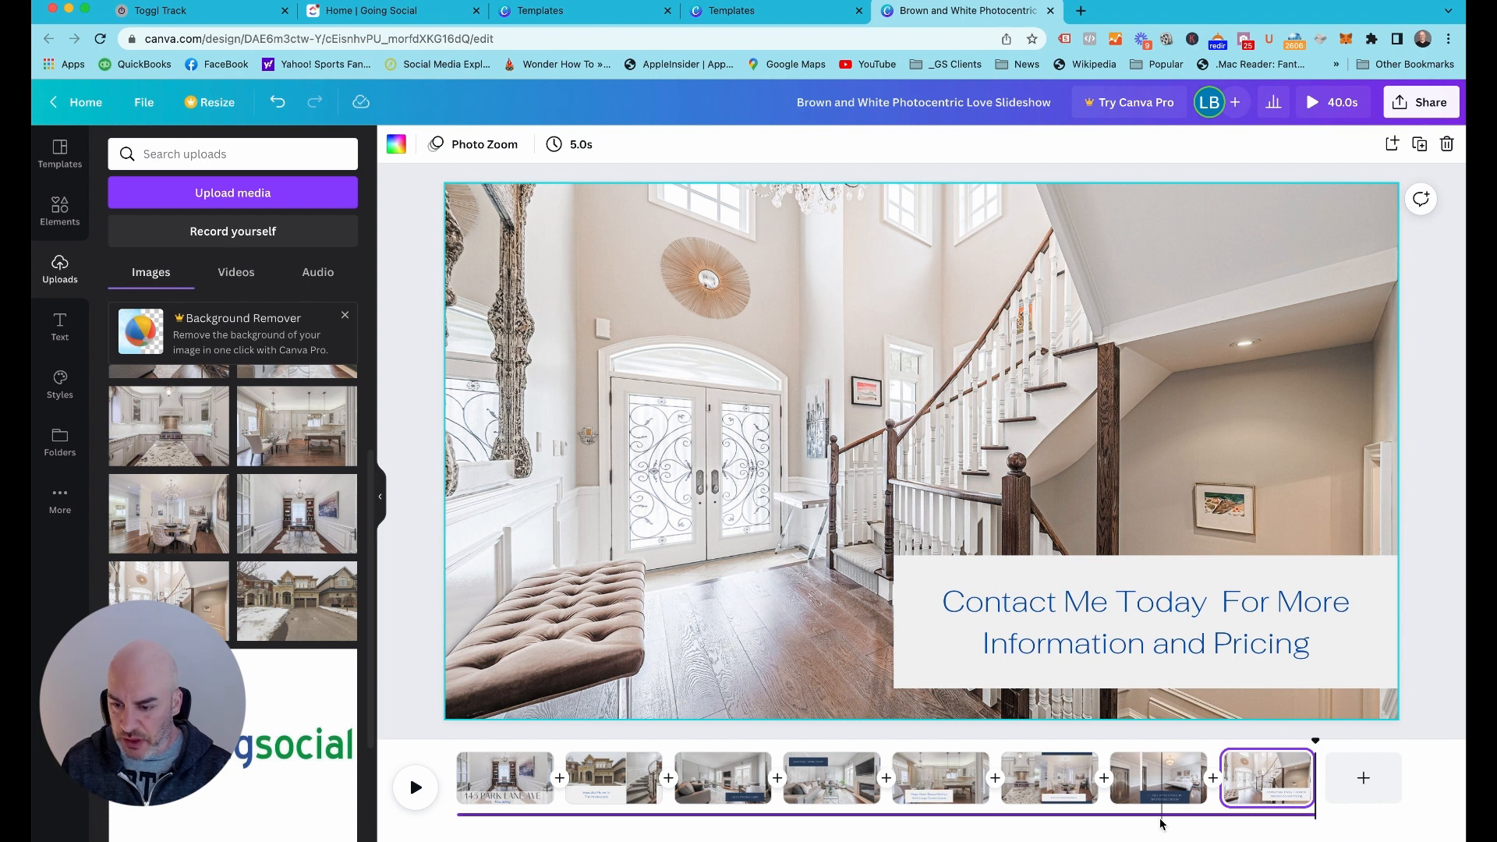
# Search the audio elements for "music" and refine the search to "Up beat"
pyautogui.click(1112, 817)
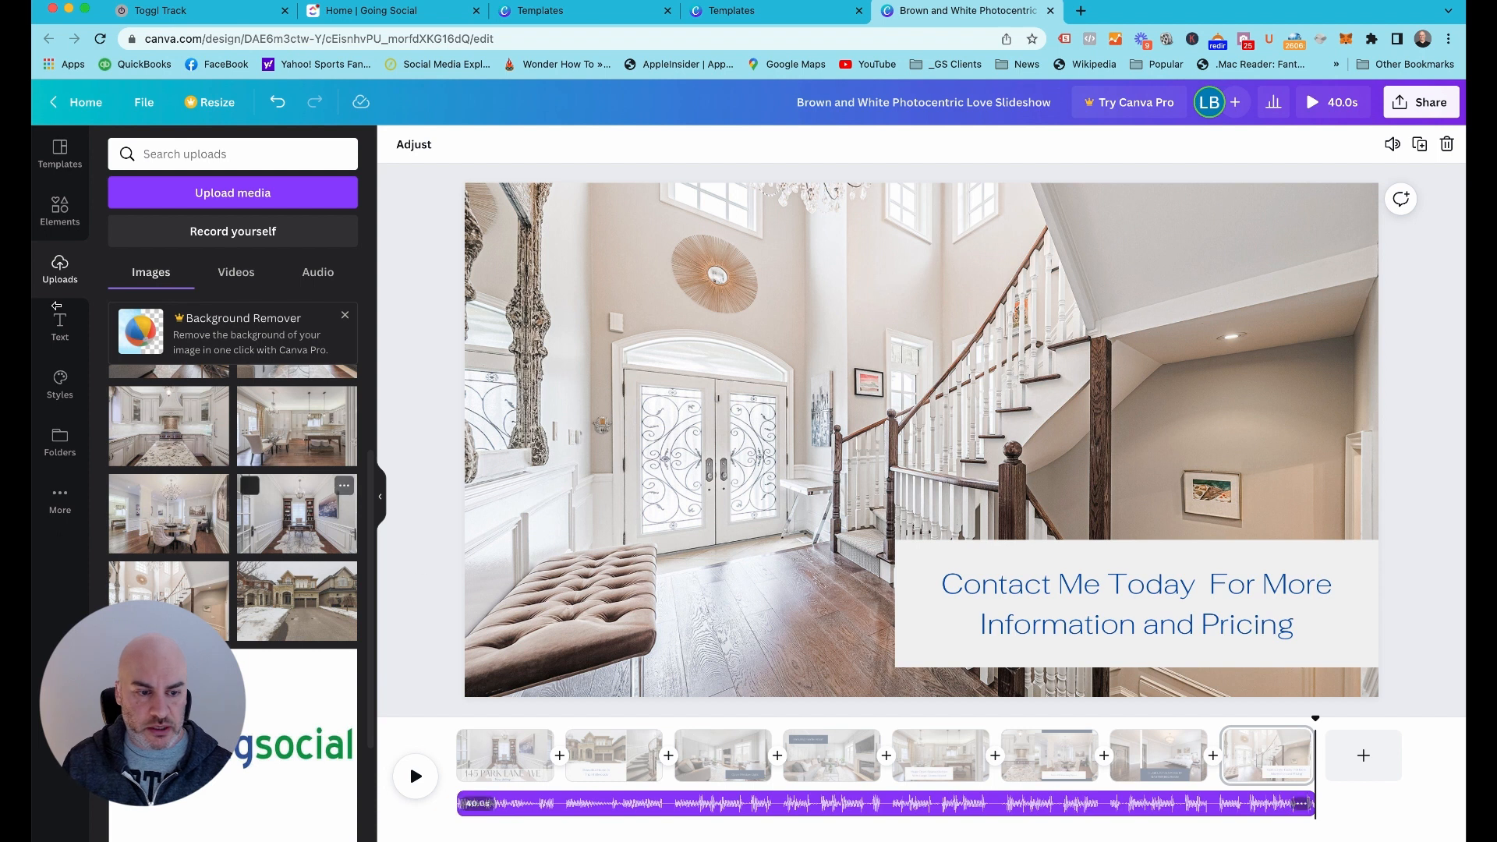
pyautogui.click(53, 224)
pyautogui.click(252, 155)
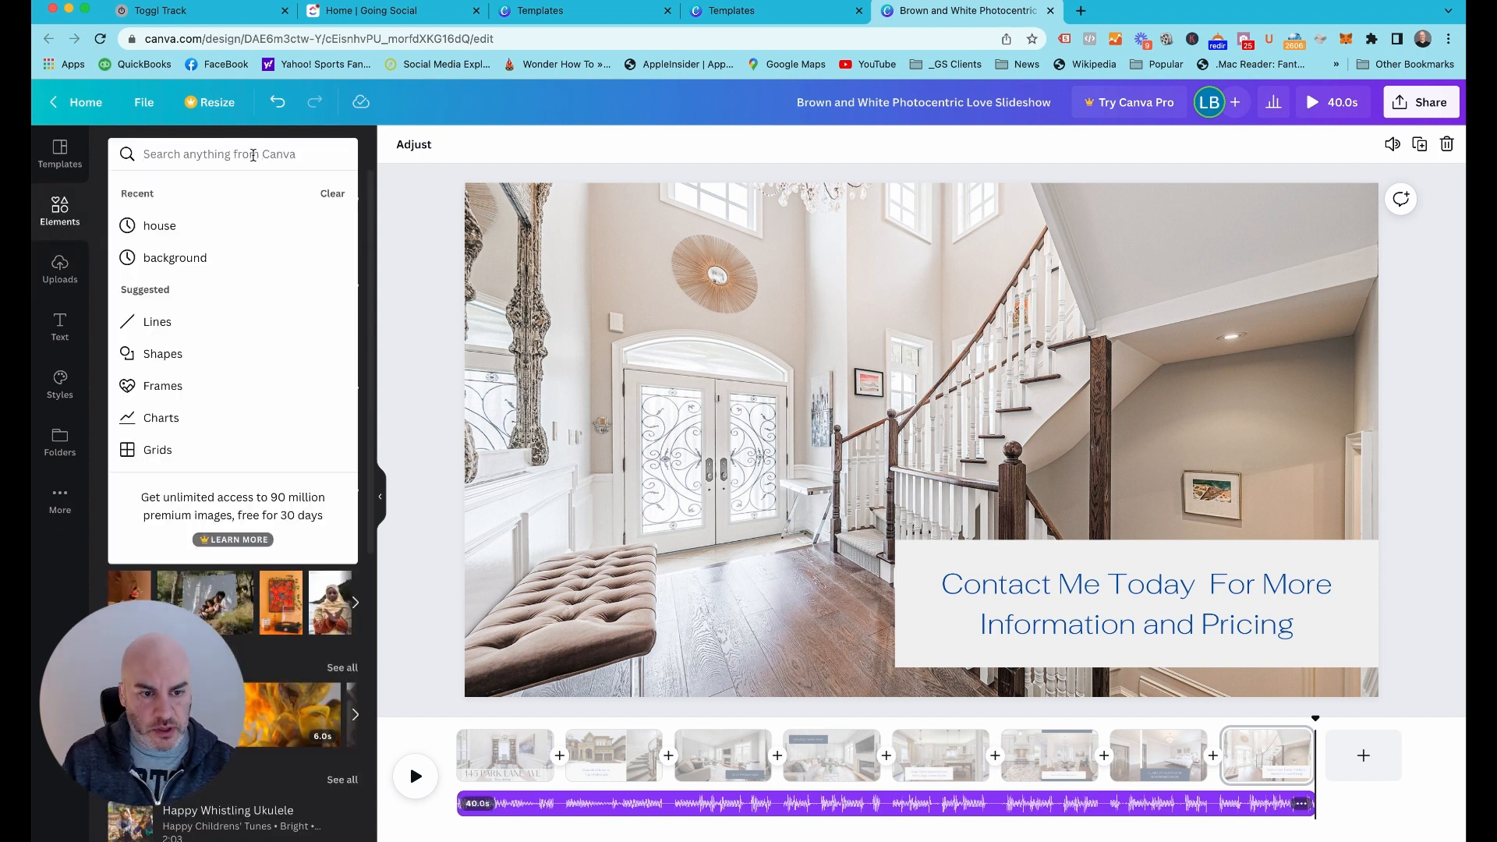
pyautogui.write('music')
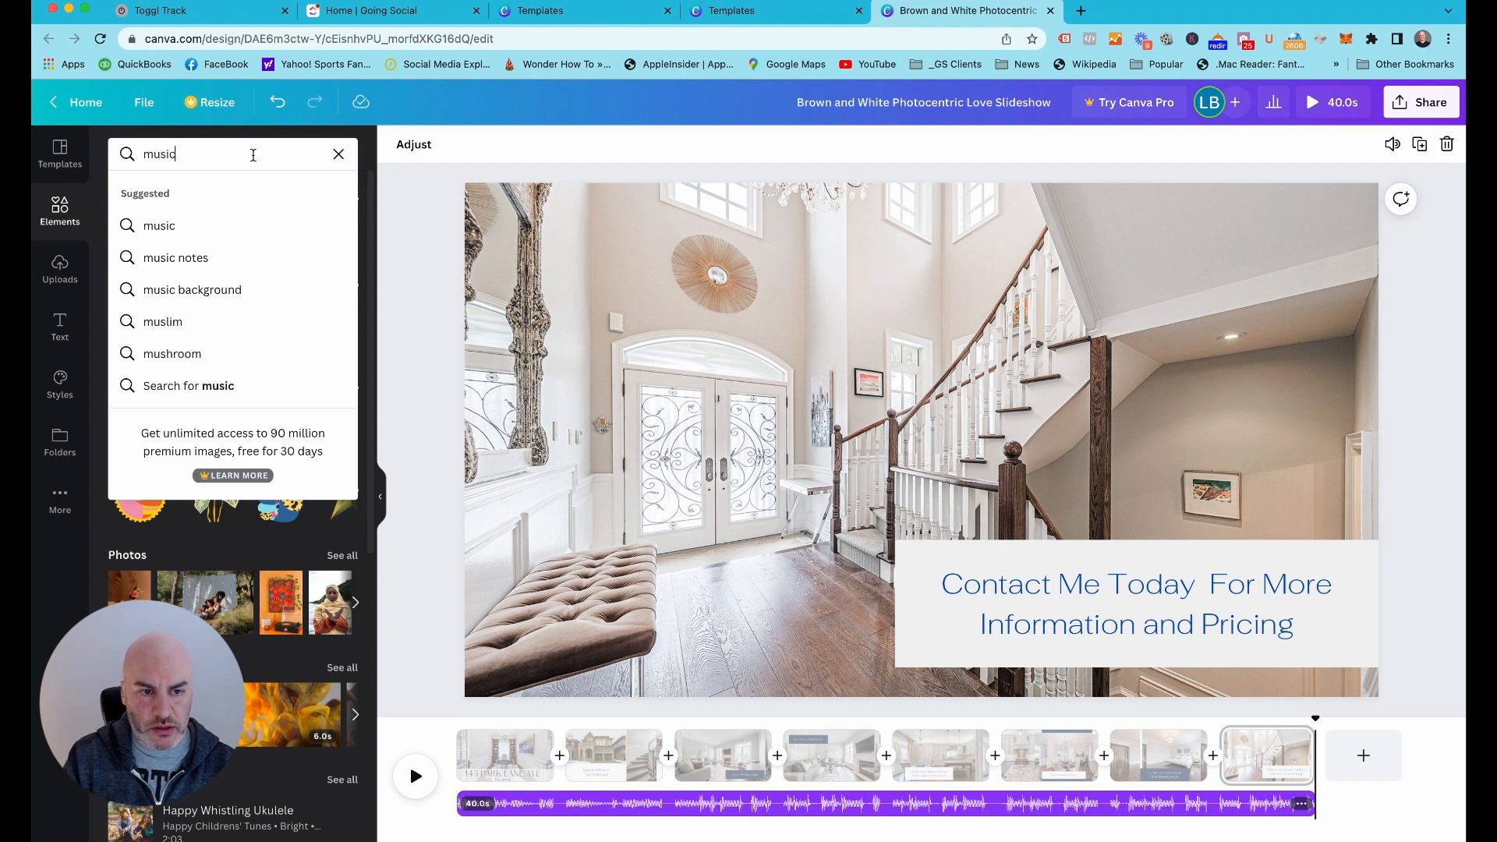
pyautogui.press('Return')
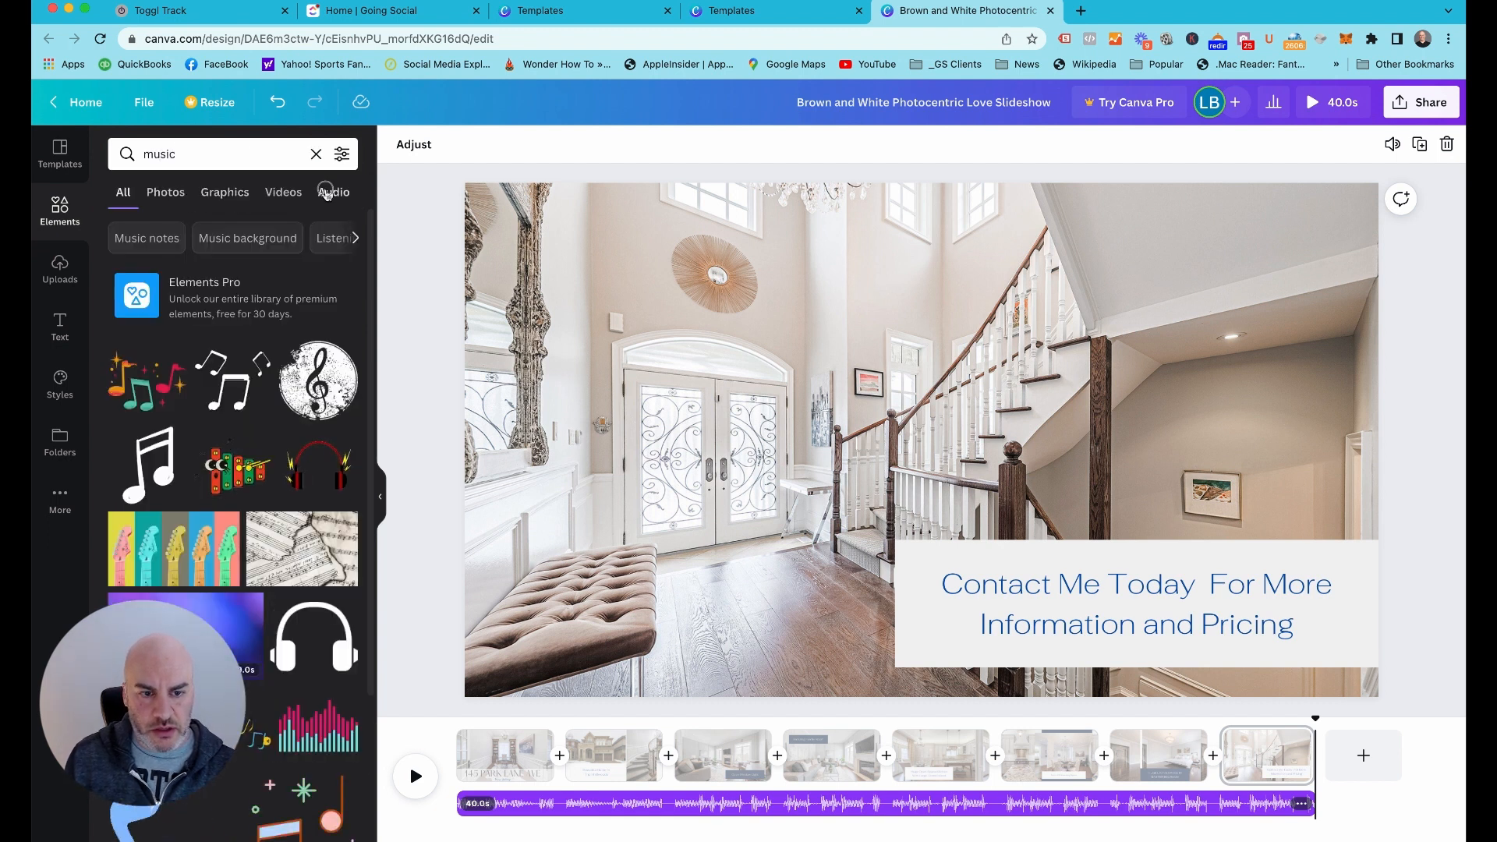
pyautogui.click(326, 194)
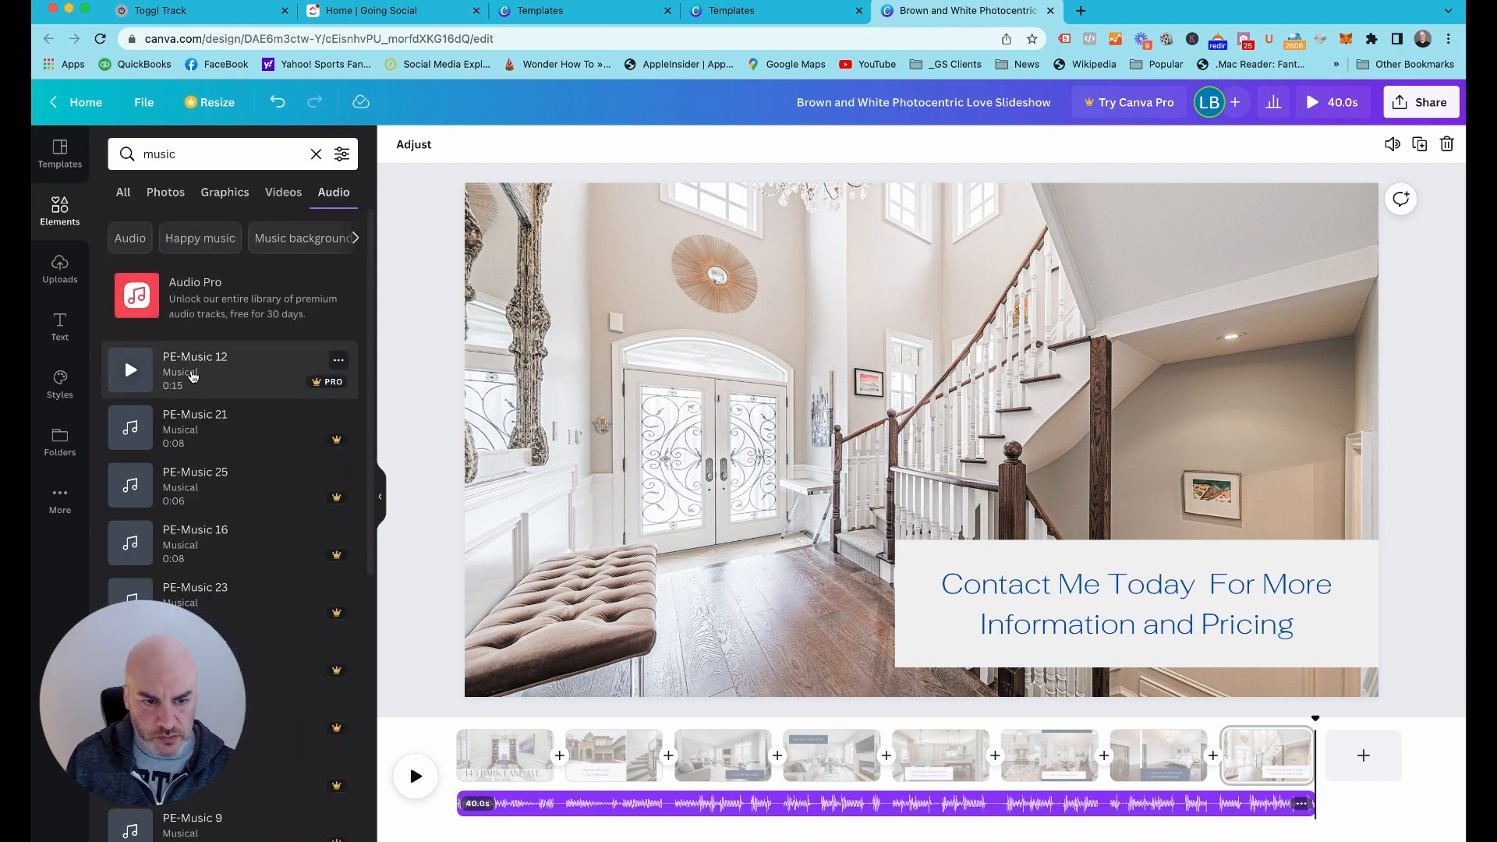
pyautogui.doubleClick(184, 155)
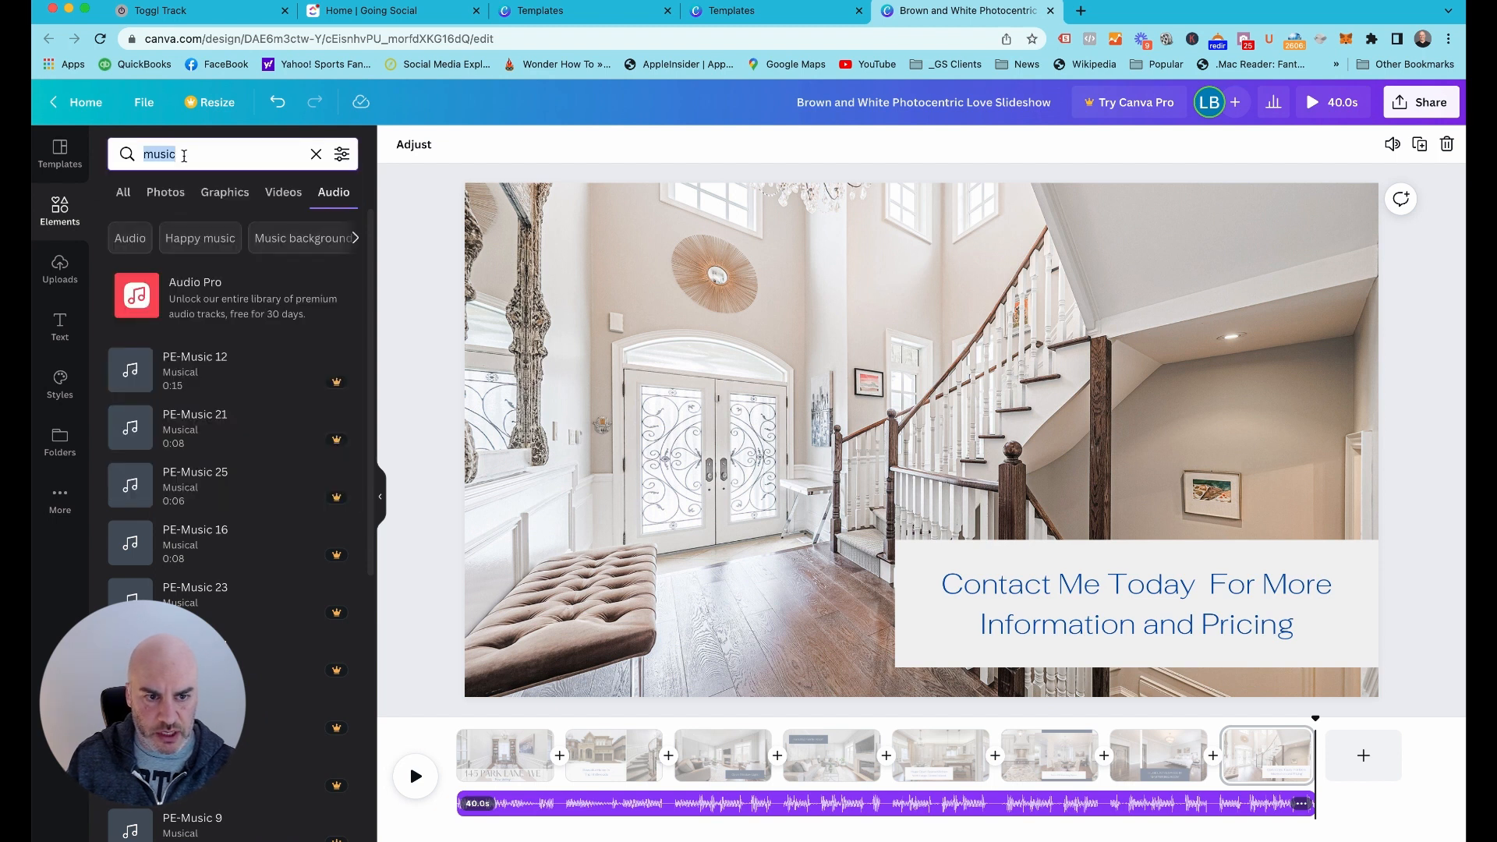
pyautogui.click(200, 237)
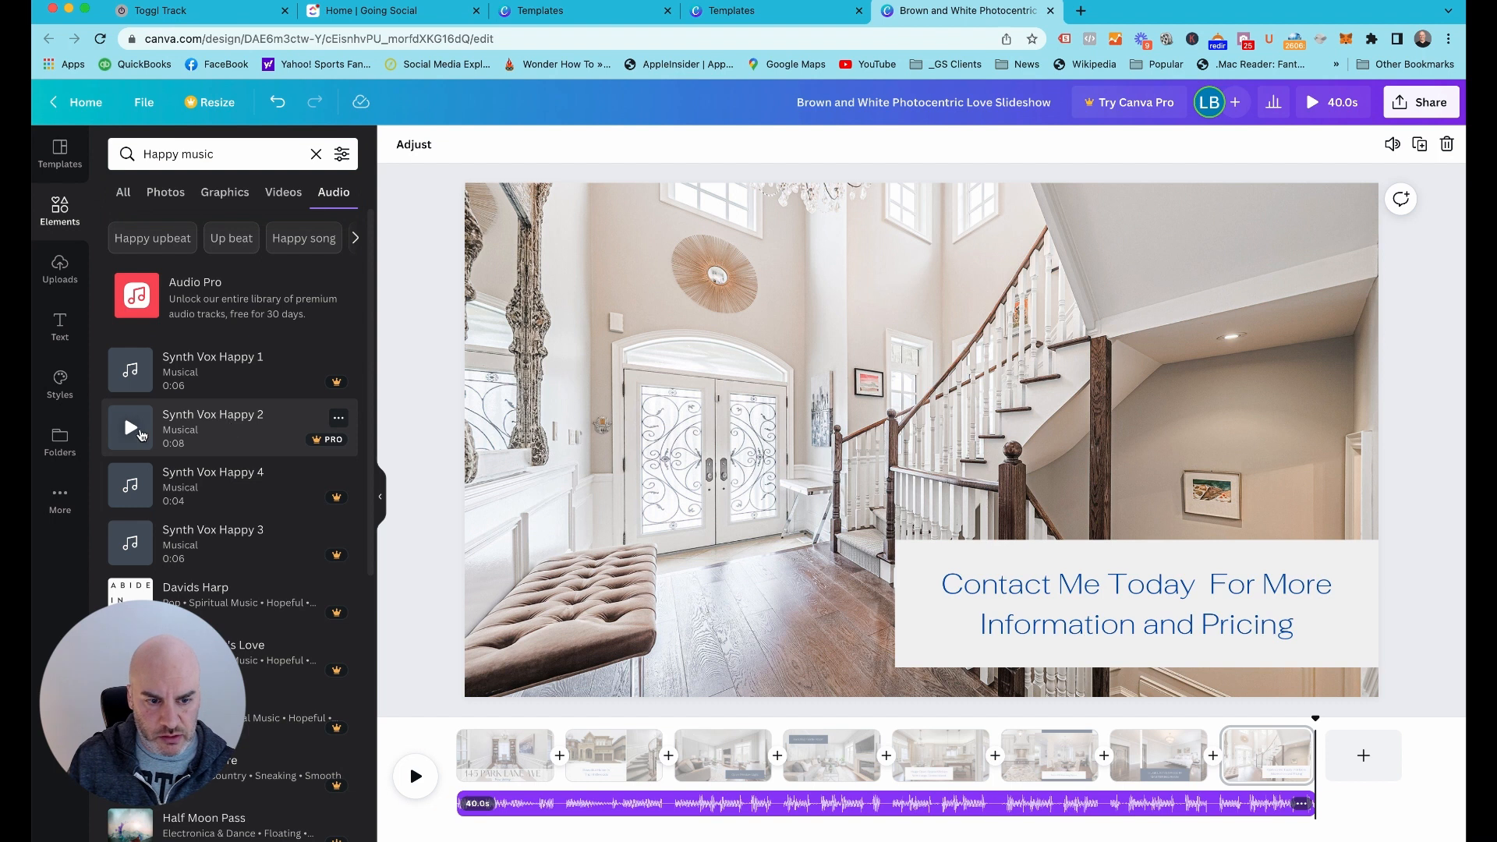
pyautogui.click(223, 239)
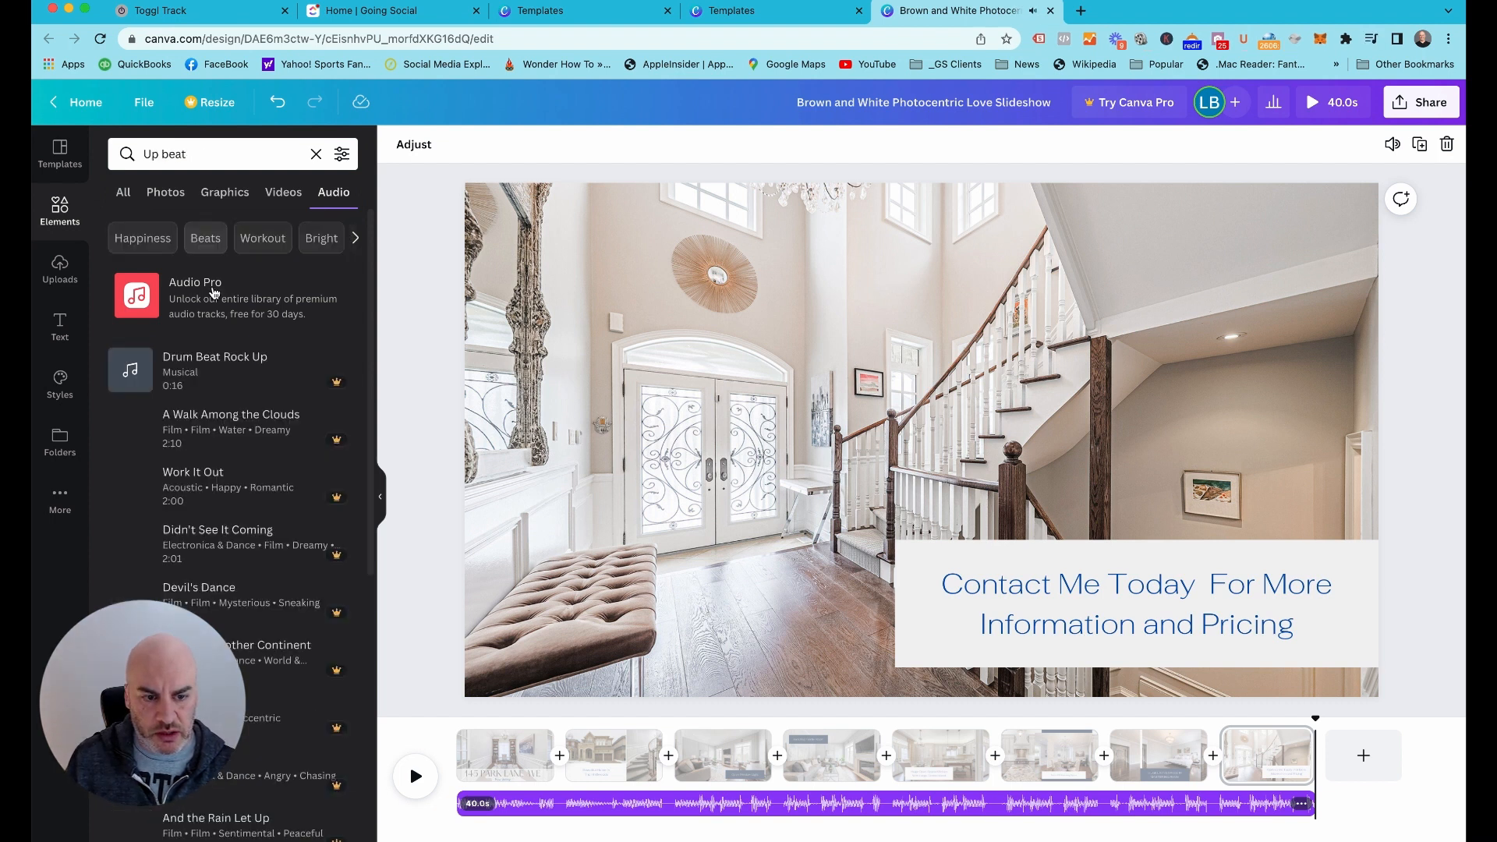
# Replace the "Better Kind of Bitter (Instrumental Version)" soundtrack on the timeline with the "A Walk Among the Clouds" track
pyautogui.scroll(-2, 226, 337)
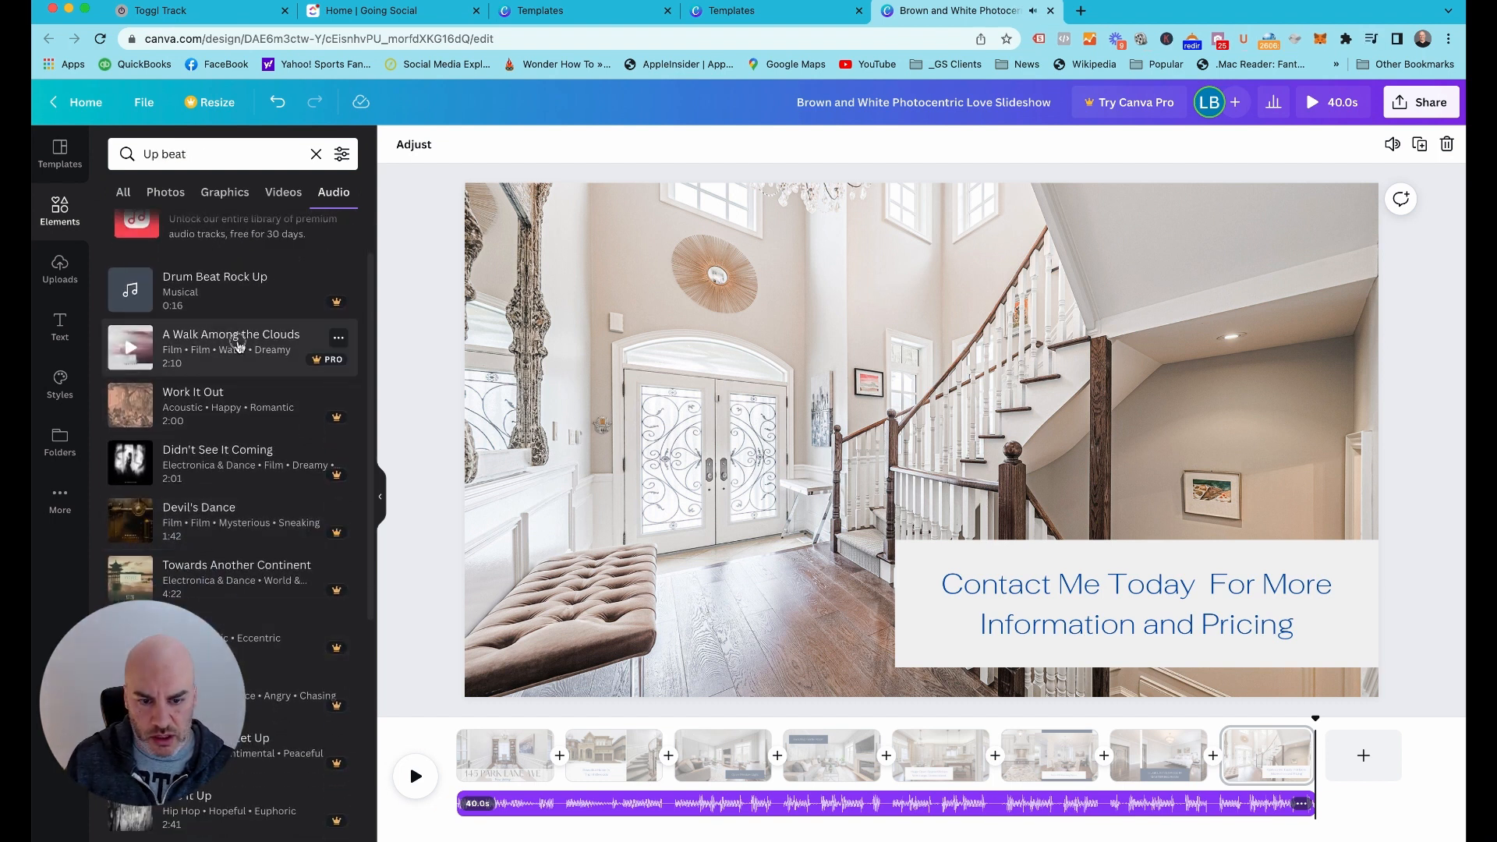
pyautogui.moveTo(238, 343); pyautogui.dragTo(712, 811)
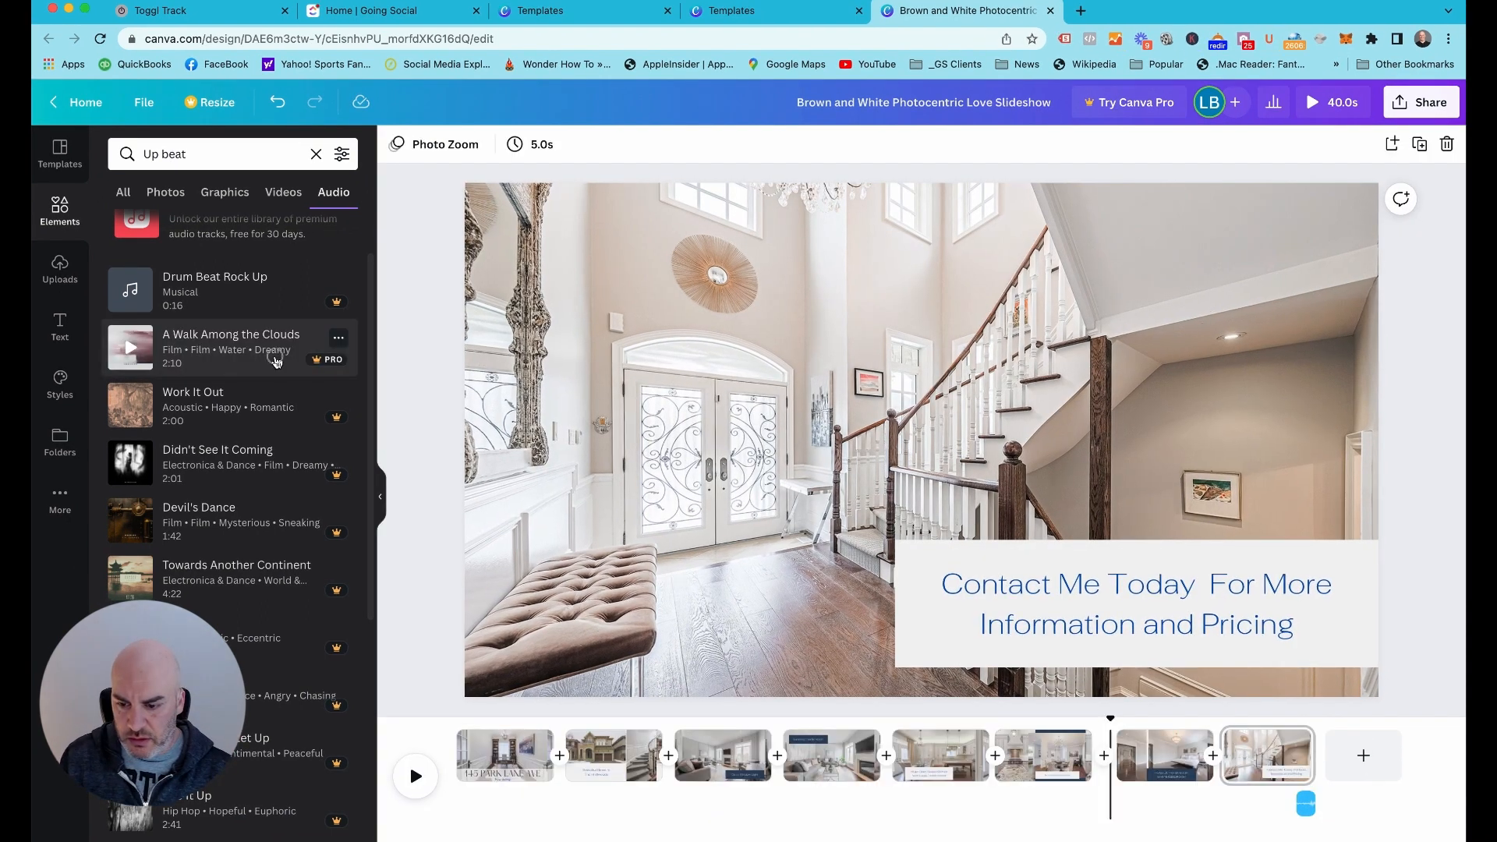
pyautogui.click(277, 360)
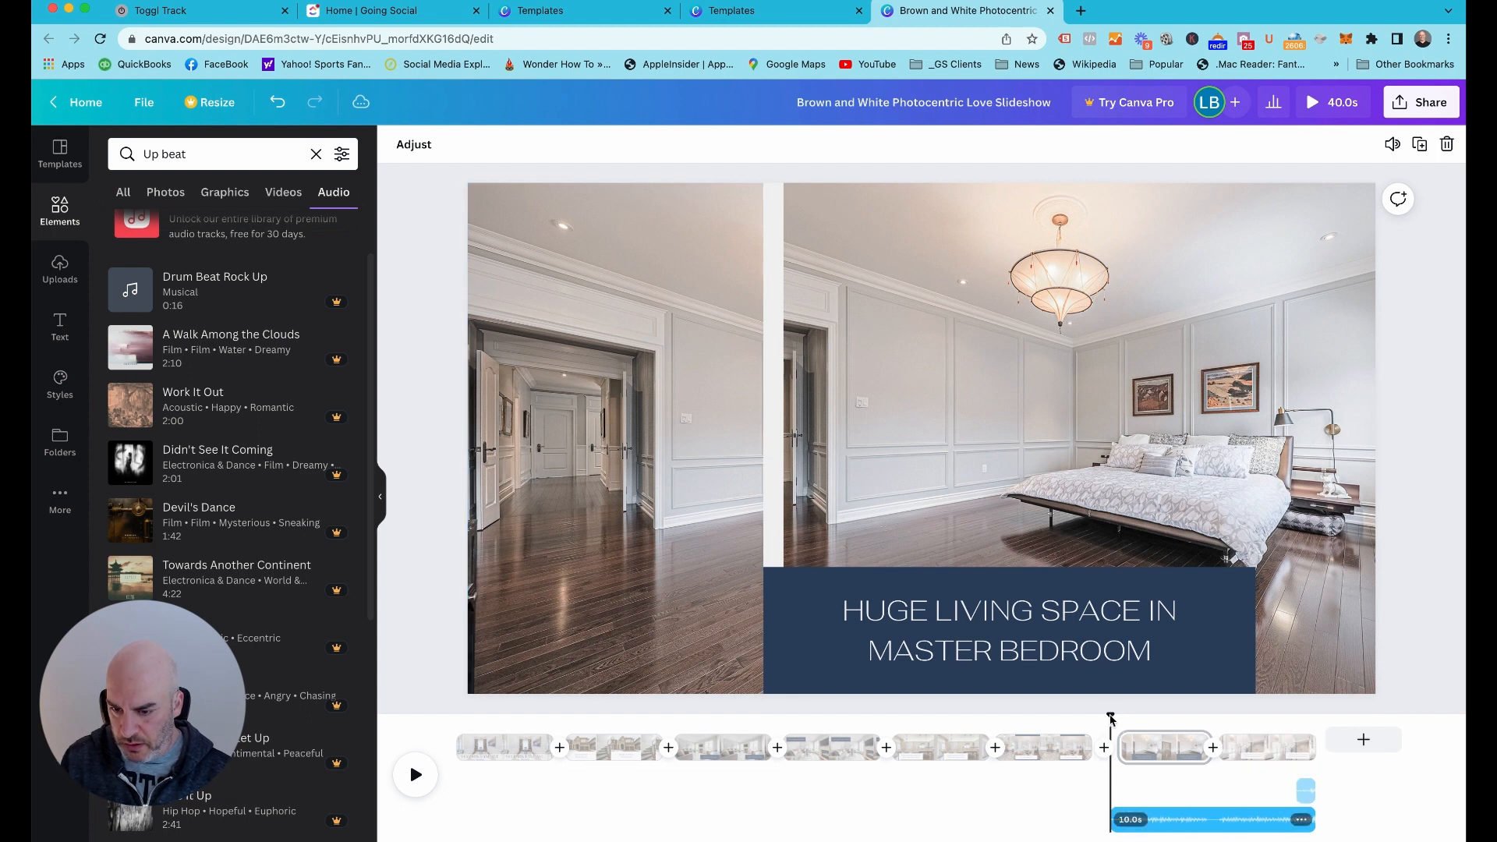
# Extend the start of the 10-second audio clip back to 0.0s so it spans the whole slideshow
pyautogui.moveTo(1111, 714); pyautogui.dragTo(457, 705)
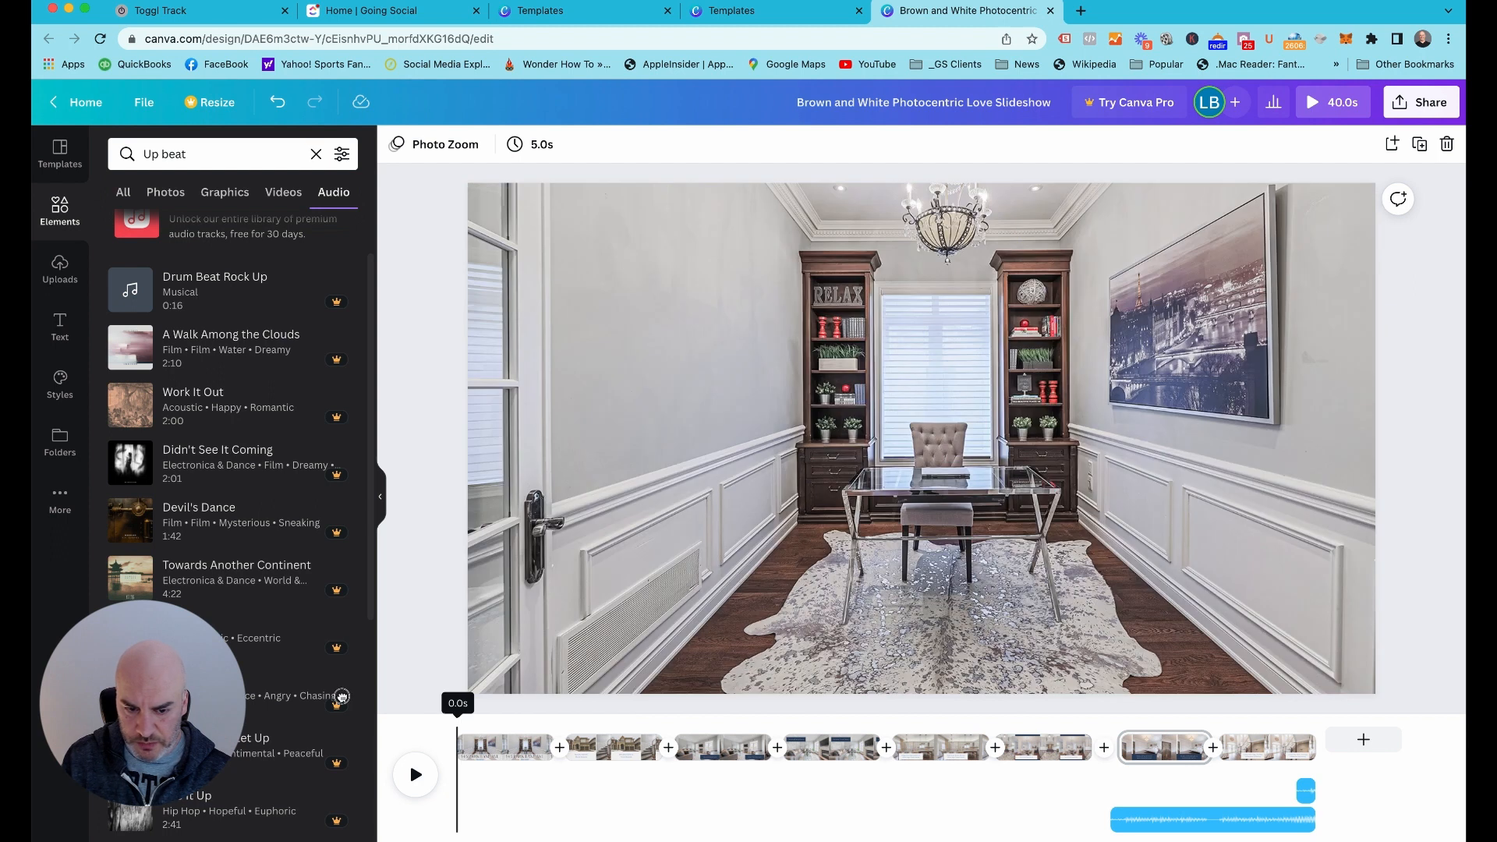
pyautogui.click(1216, 828)
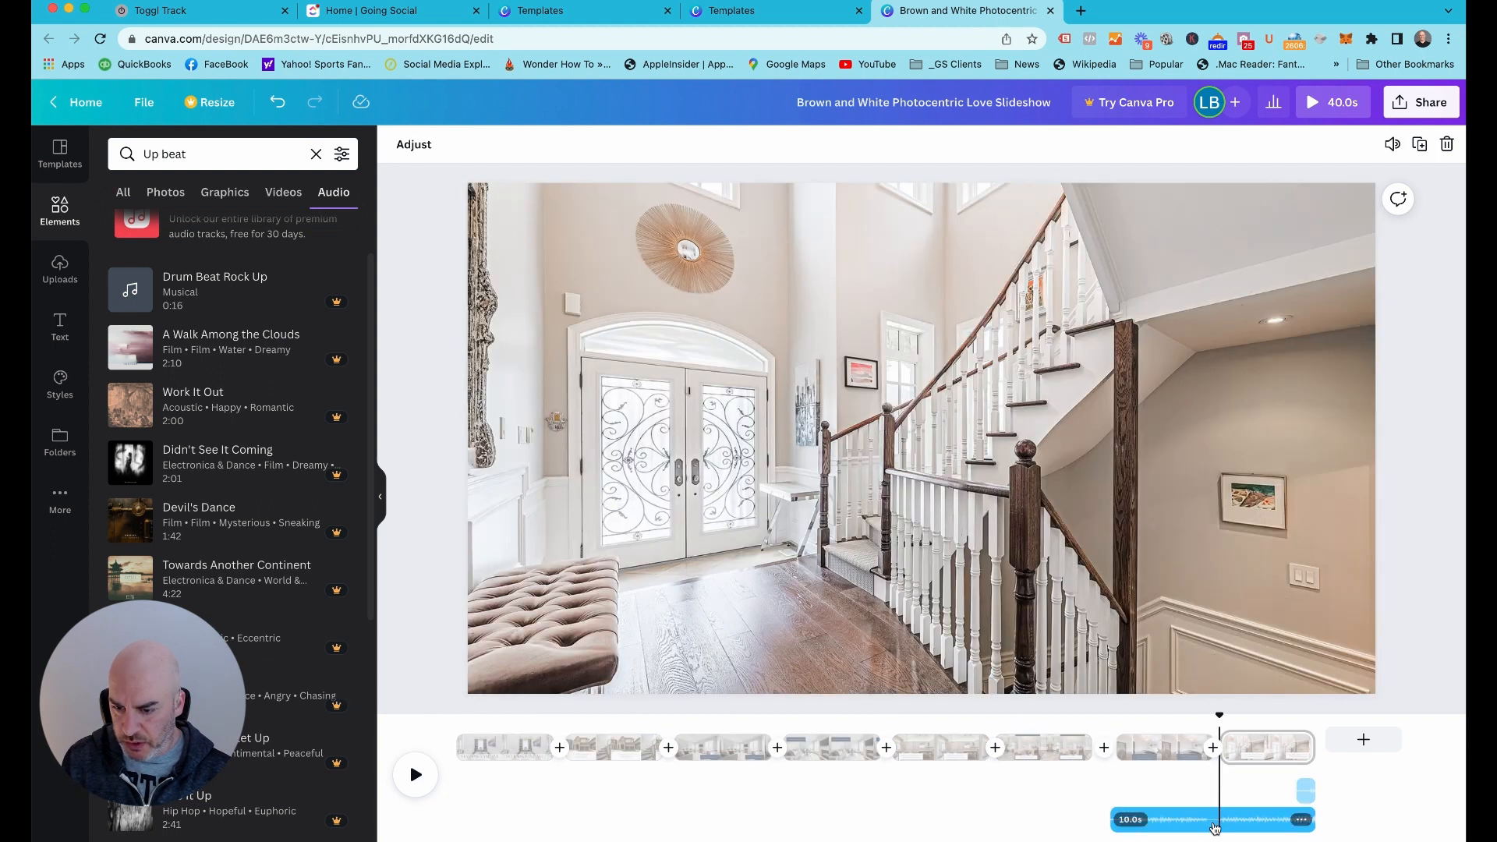
pyautogui.moveTo(1113, 820); pyautogui.dragTo(459, 820)
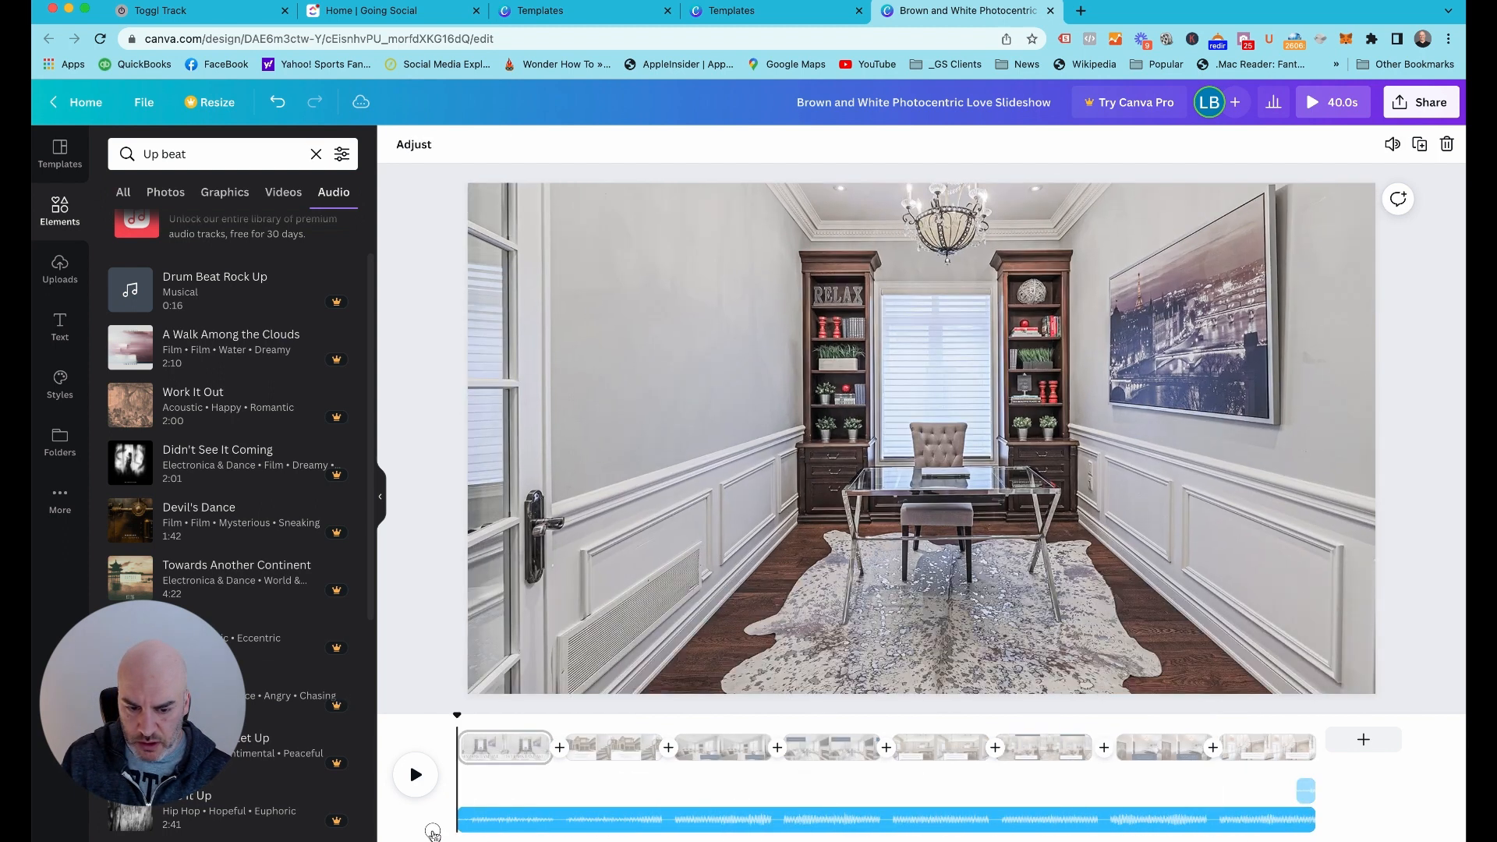
# Delete the short leftover audio clip at the end of the timeline, above the full-length music track
pyautogui.click(1300, 793)
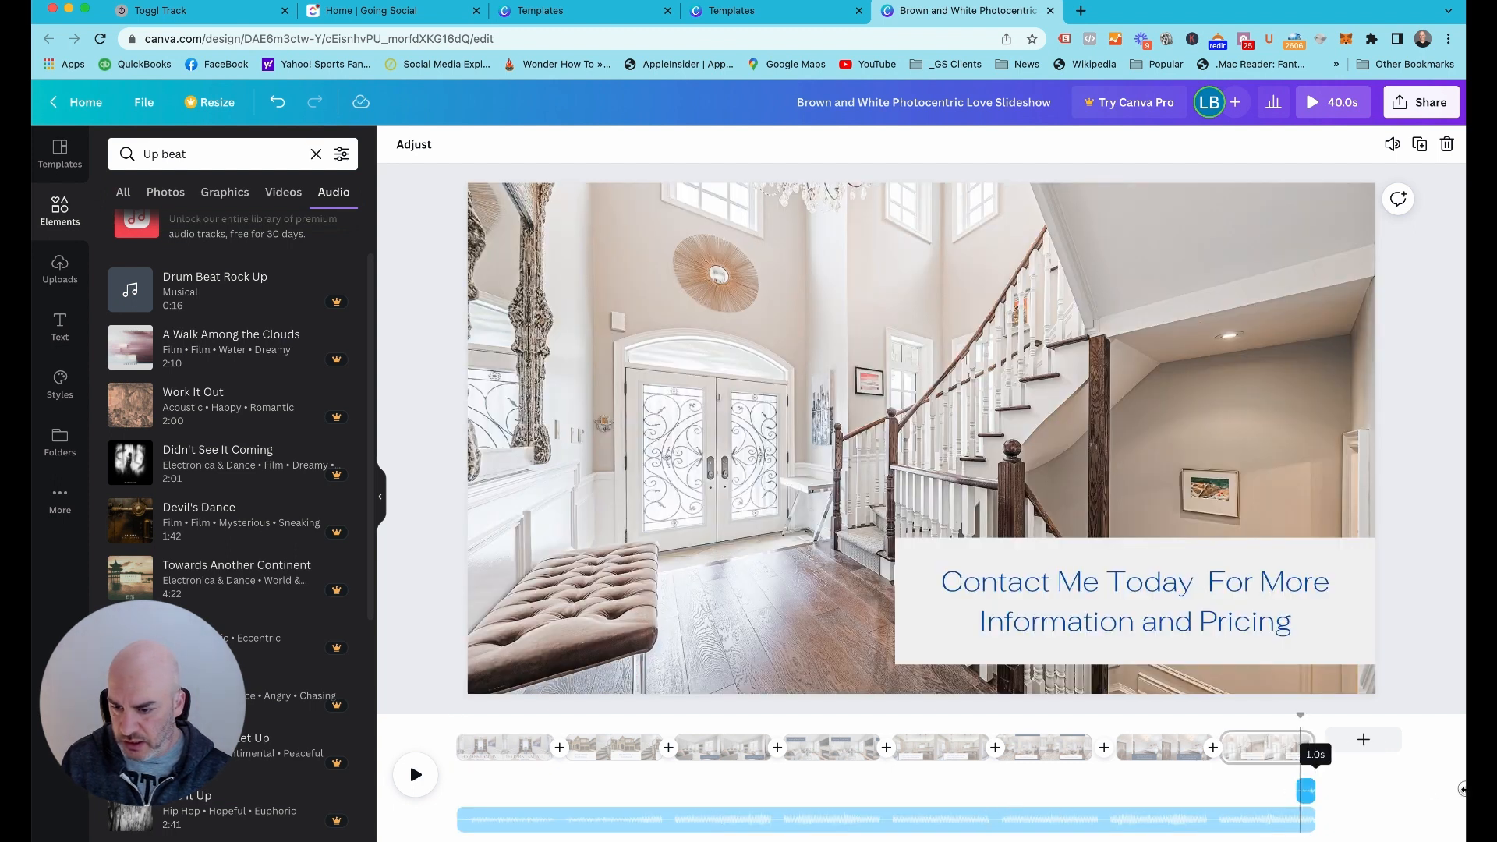
pyautogui.click(1299, 793)
pyautogui.rightClick(1304, 792)
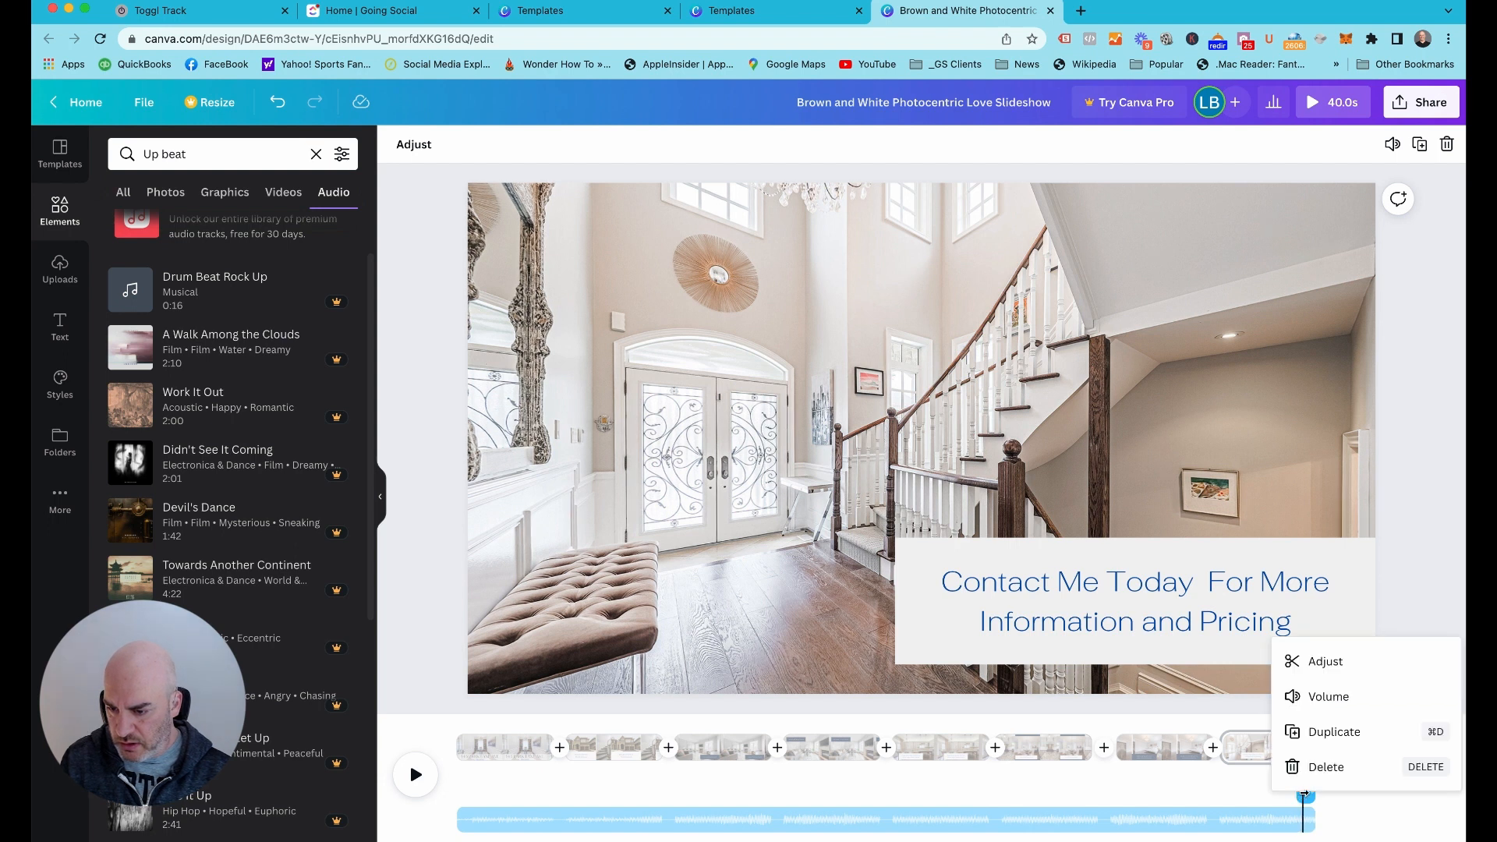
pyautogui.click(1318, 767)
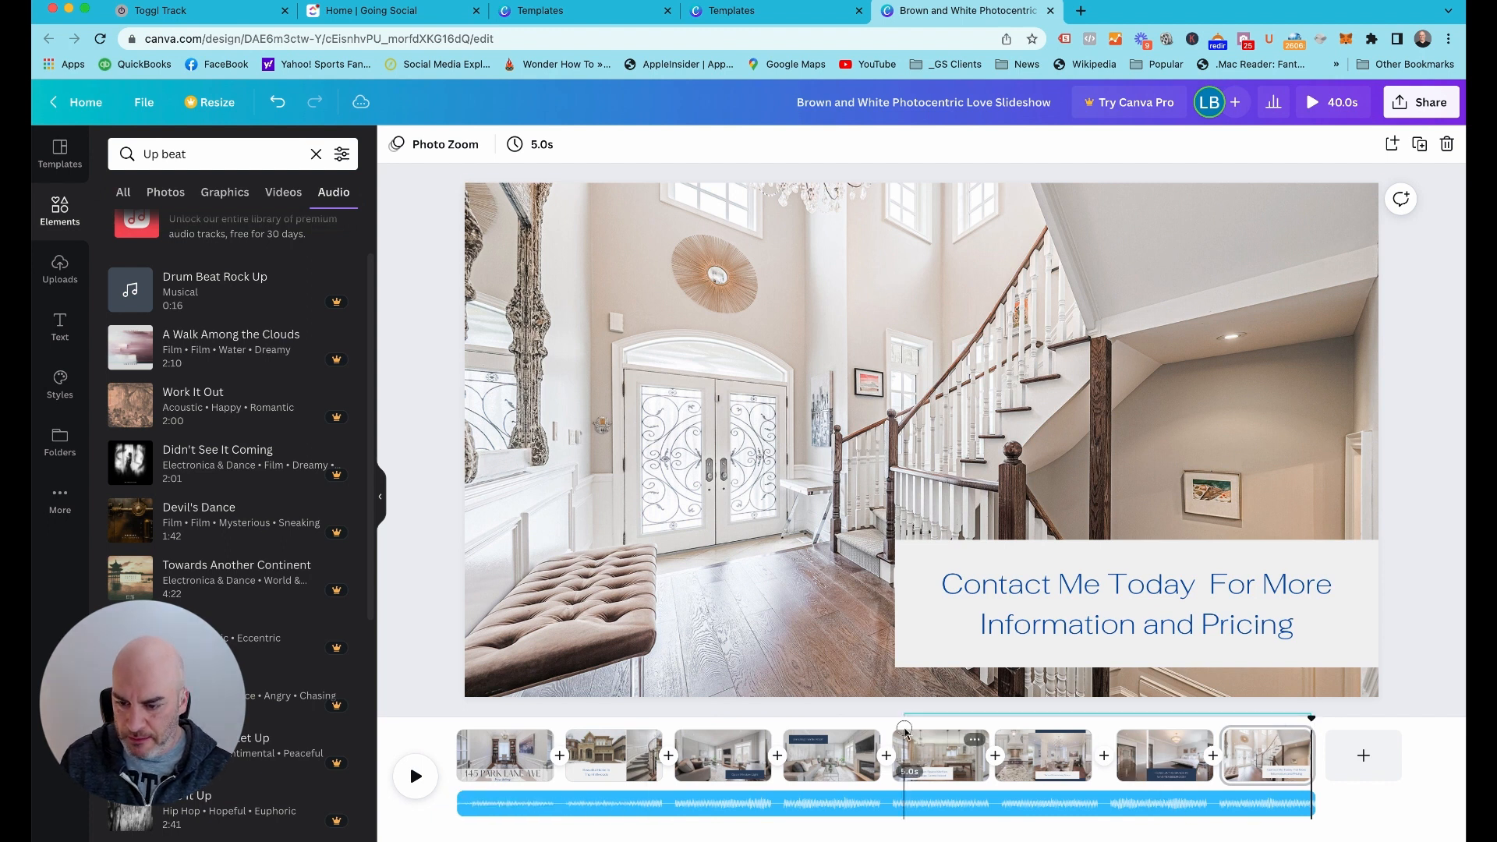
# Play the slideshow on the timeline from the first page to check the pages with the music, and pause at the third page
pyautogui.click(451, 737)
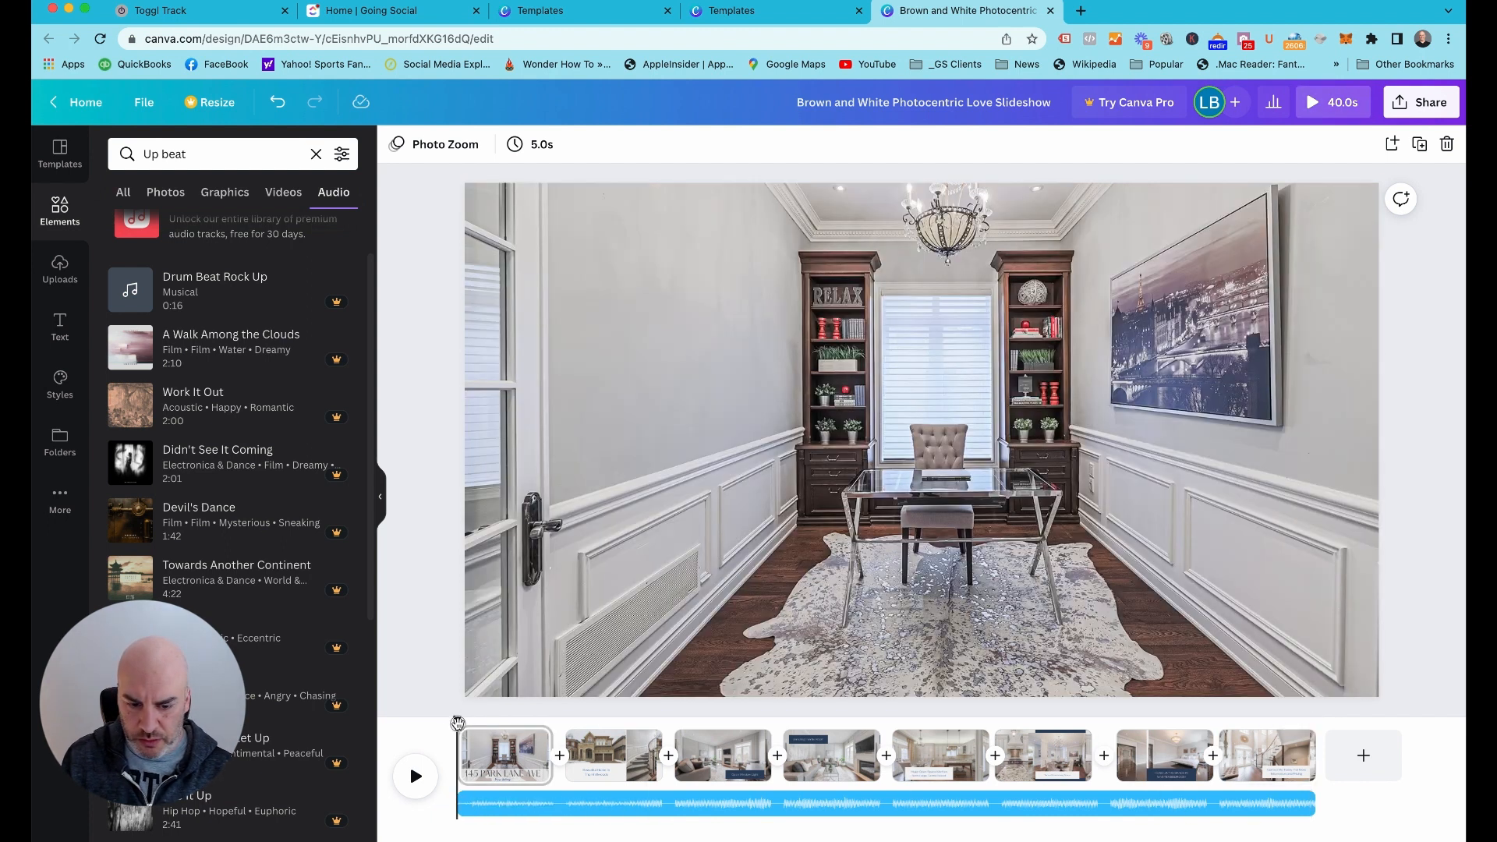
pyautogui.click(415, 776)
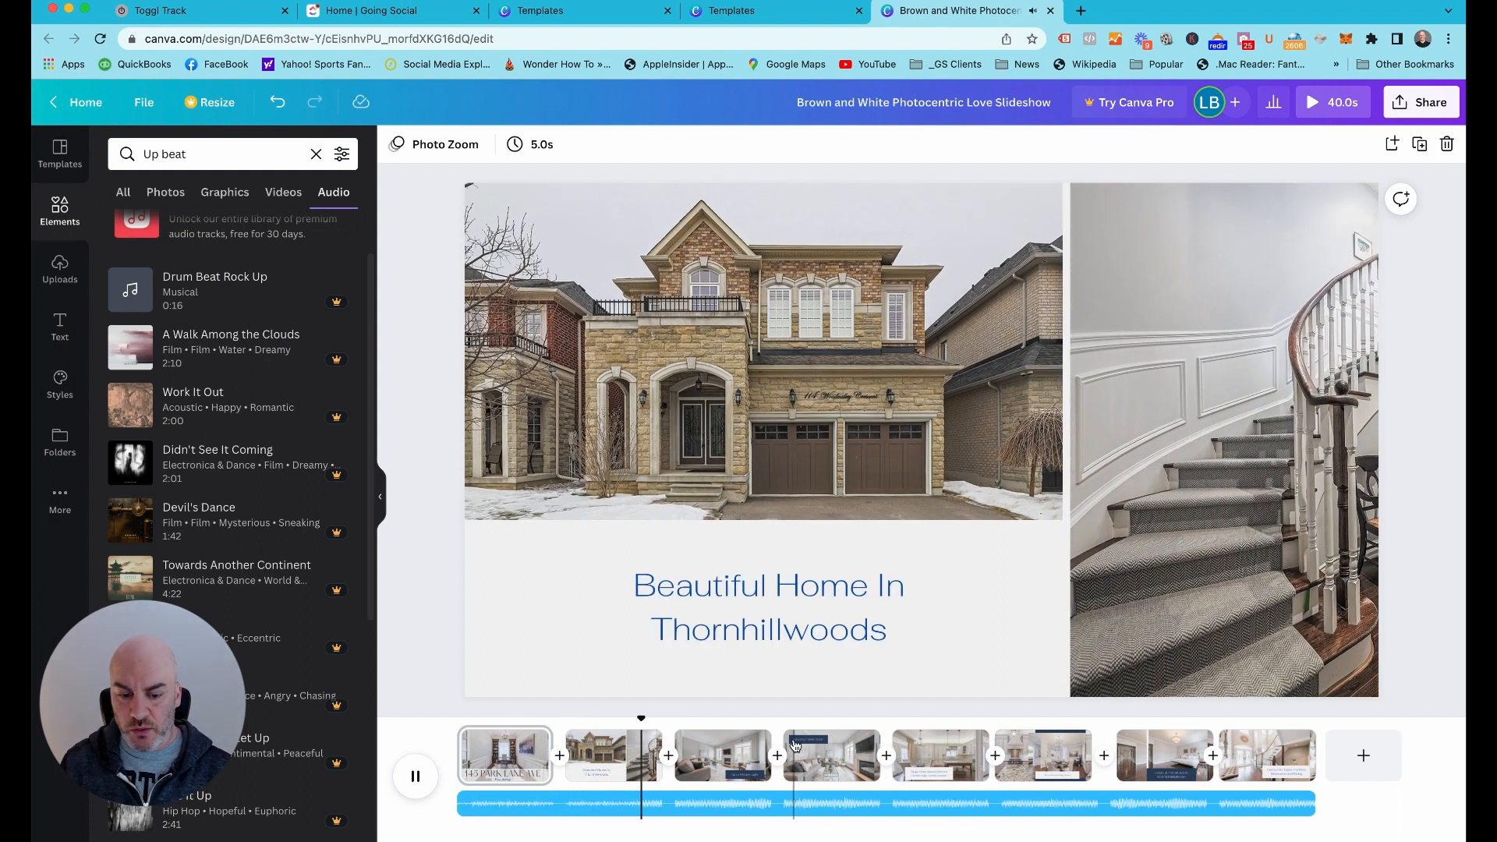
pyautogui.click(417, 783)
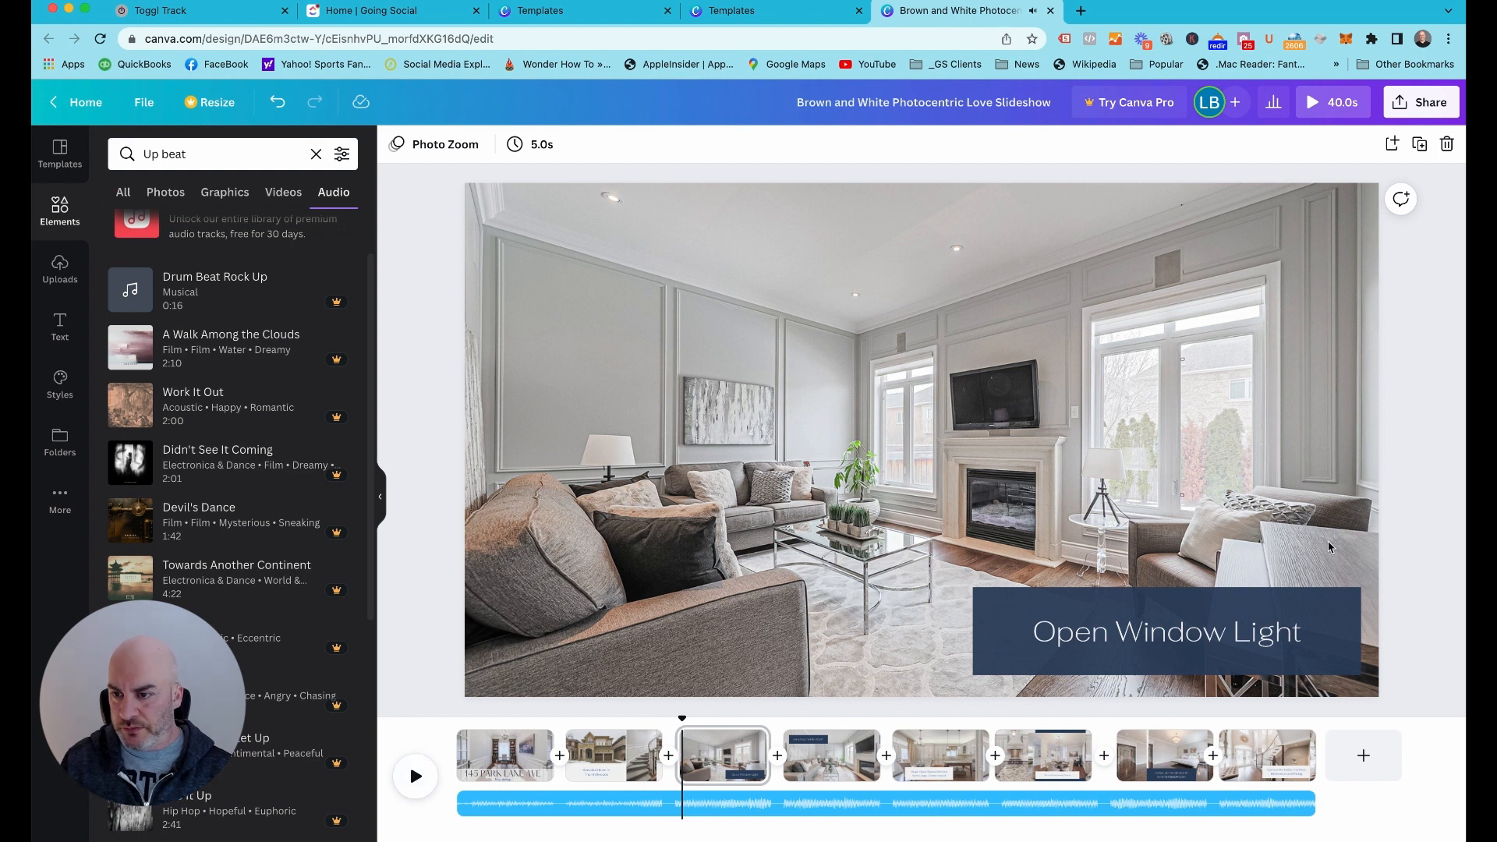
# Watch the whole slideshow in the full preview, toggling its sound, and close the preview at the end
pyautogui.click(1332, 103)
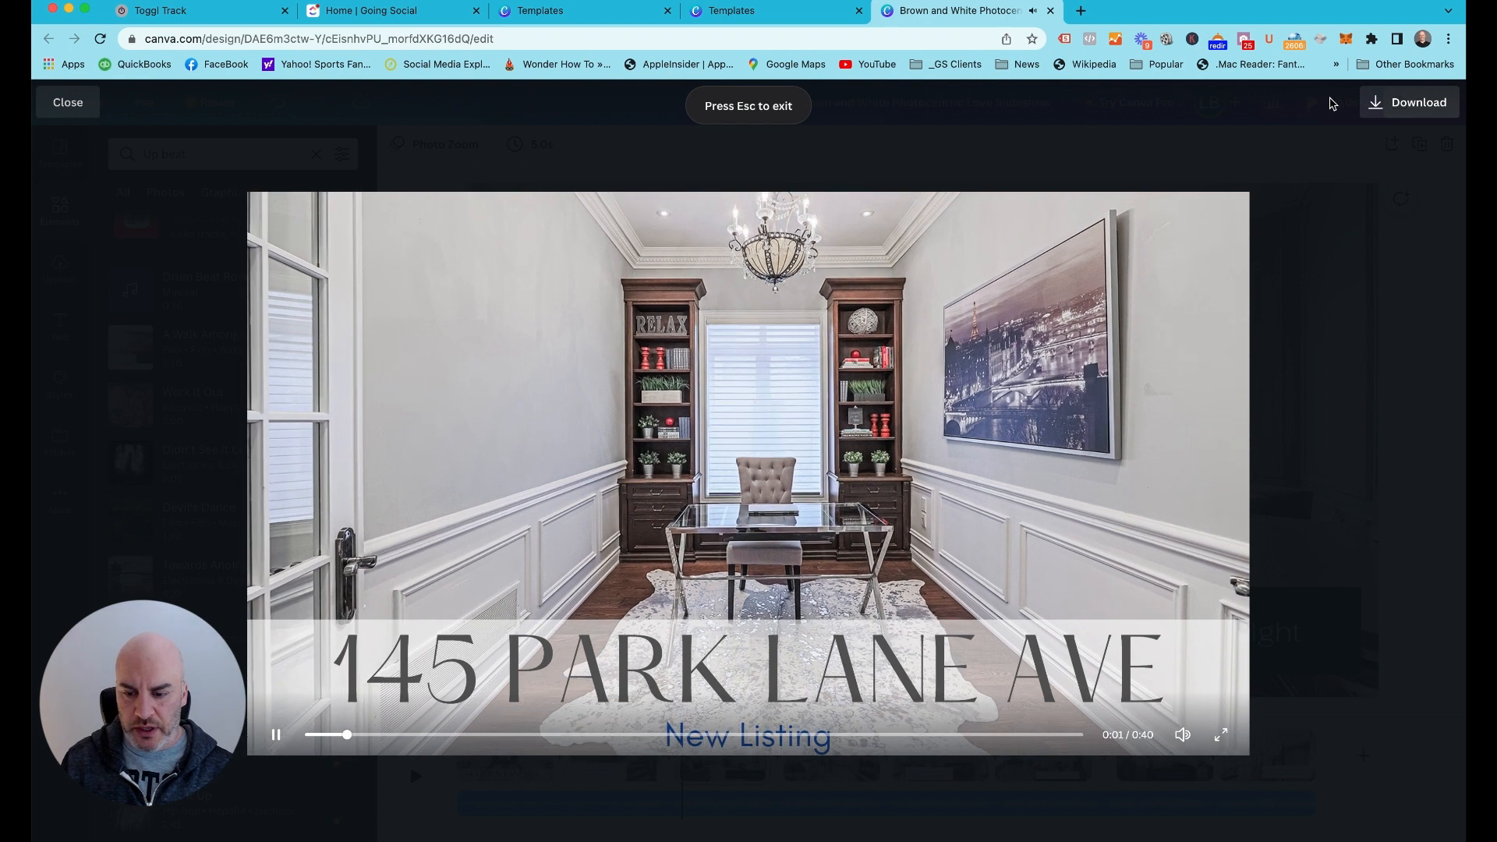
pyautogui.click(1181, 737)
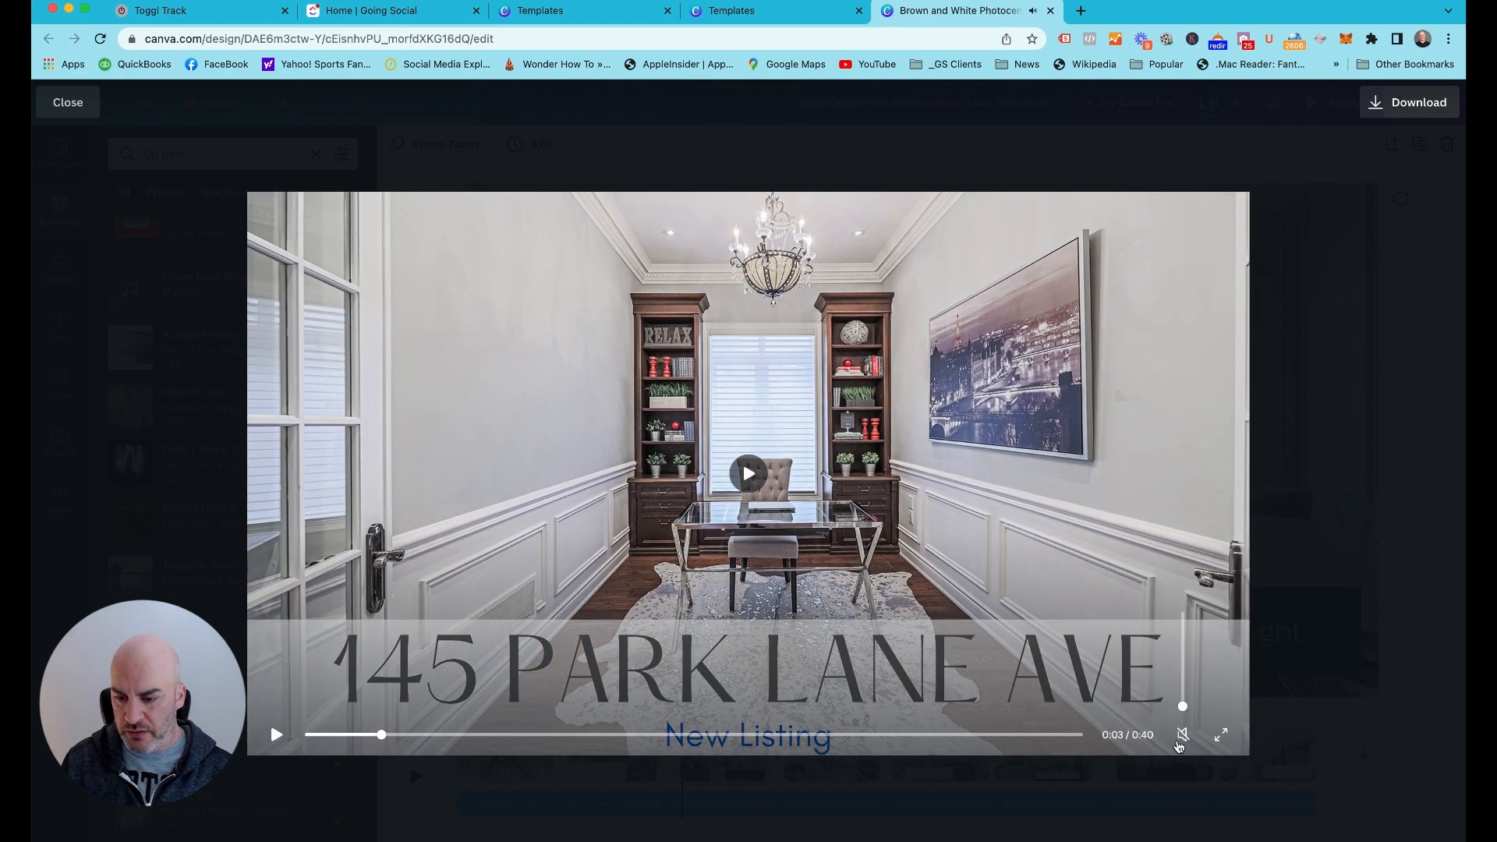
pyautogui.click(1179, 738)
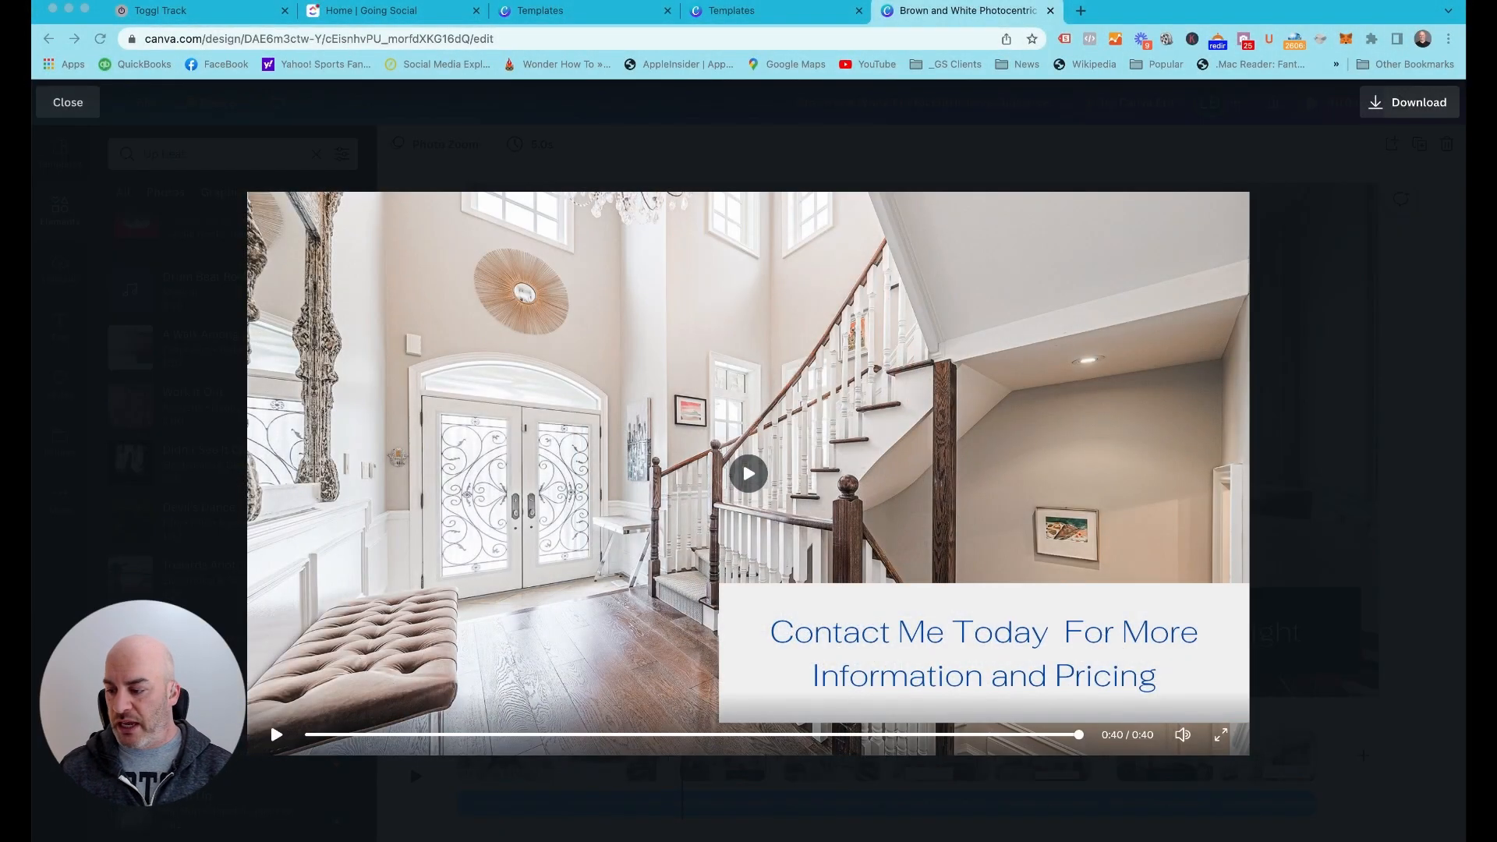
pyautogui.click(928, 599)
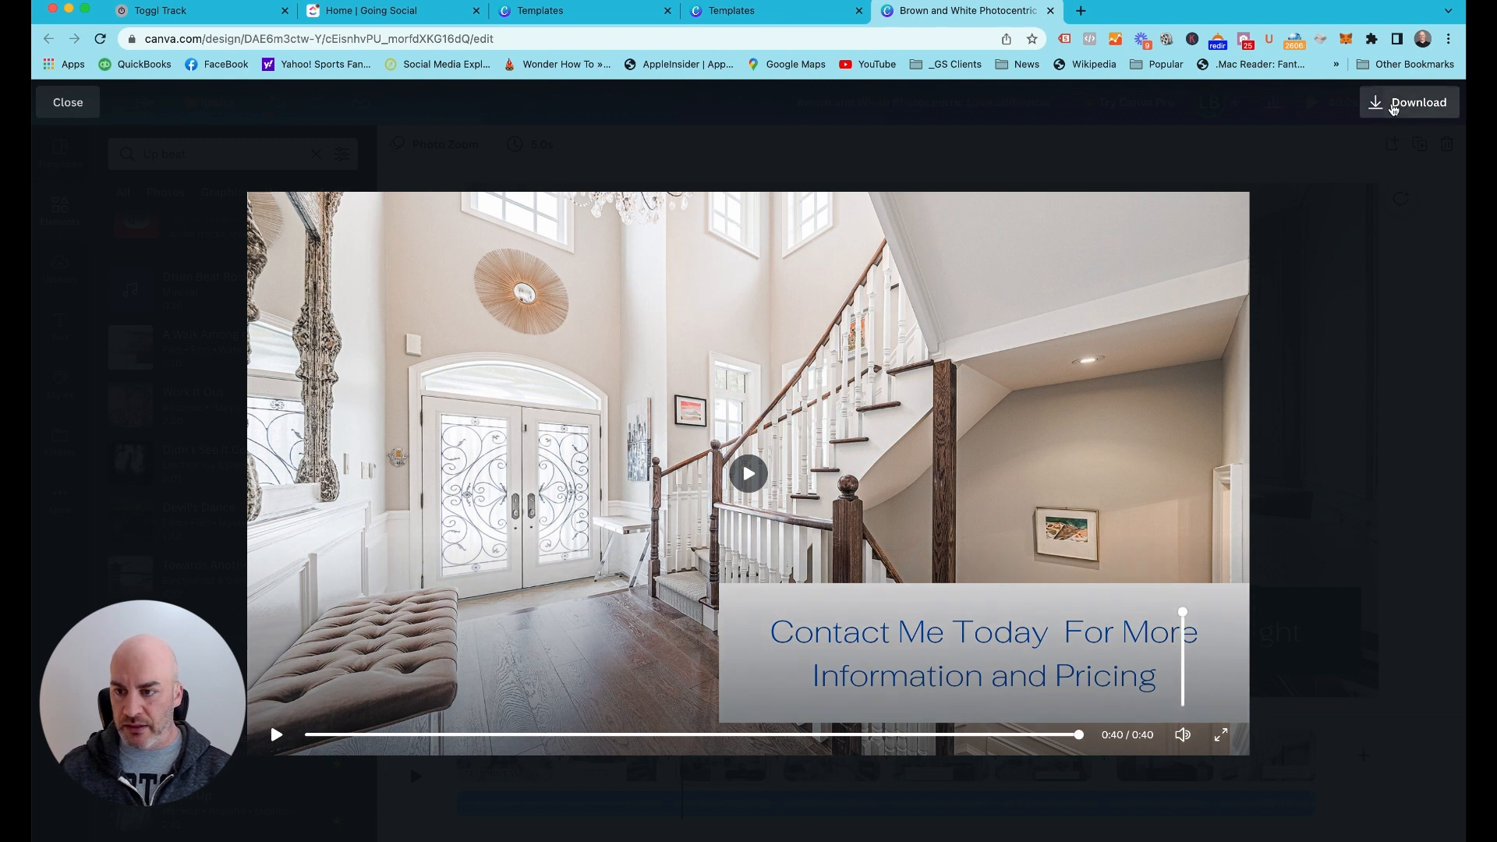
pyautogui.click(92, 115)
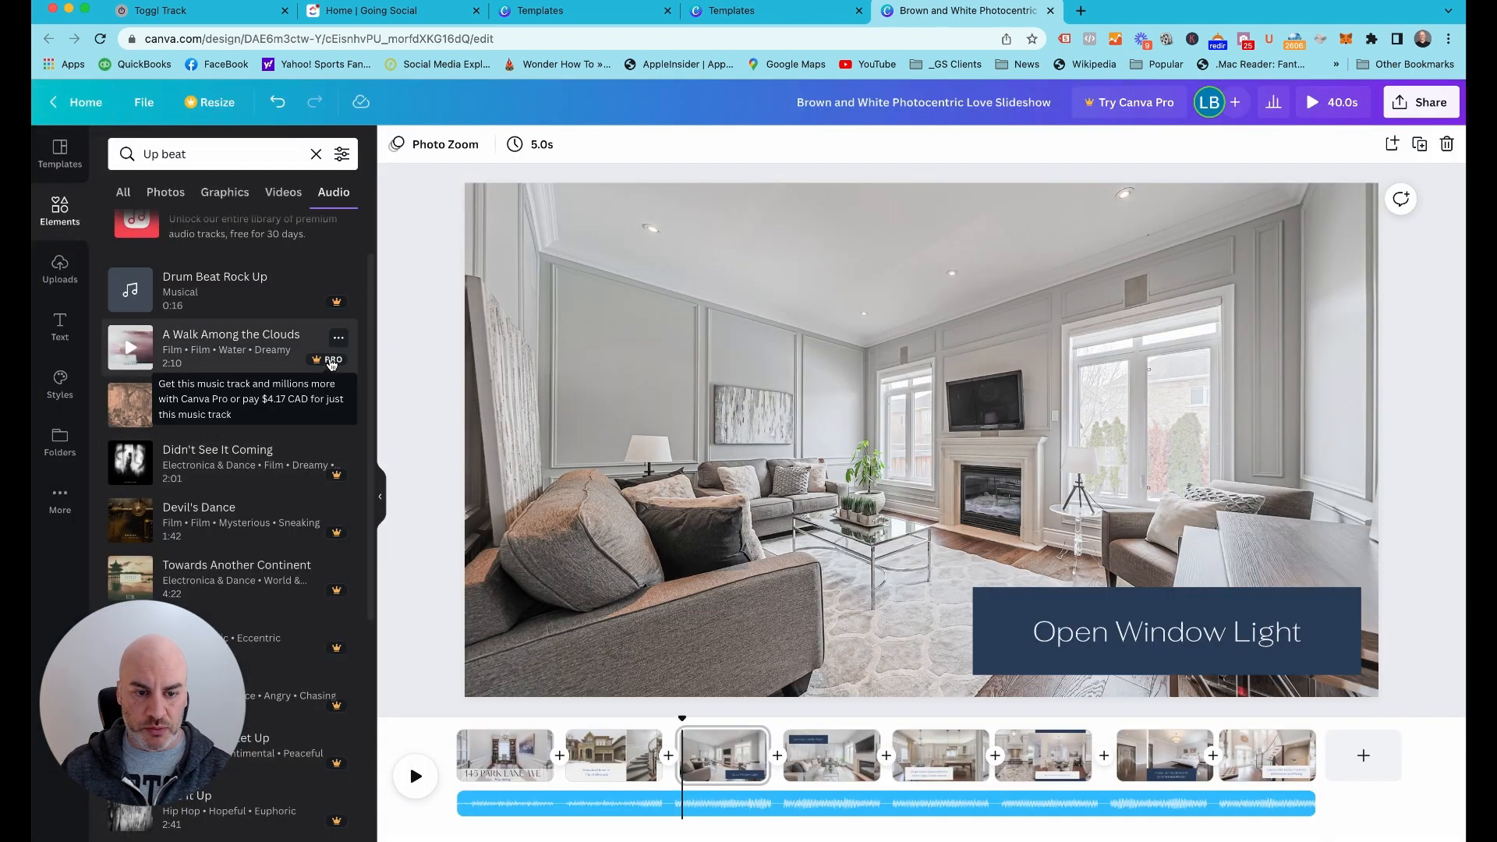
# Check the search filter options and look through the "Up beat" audio results for tracks without the Pro mark
pyautogui.click(342, 159)
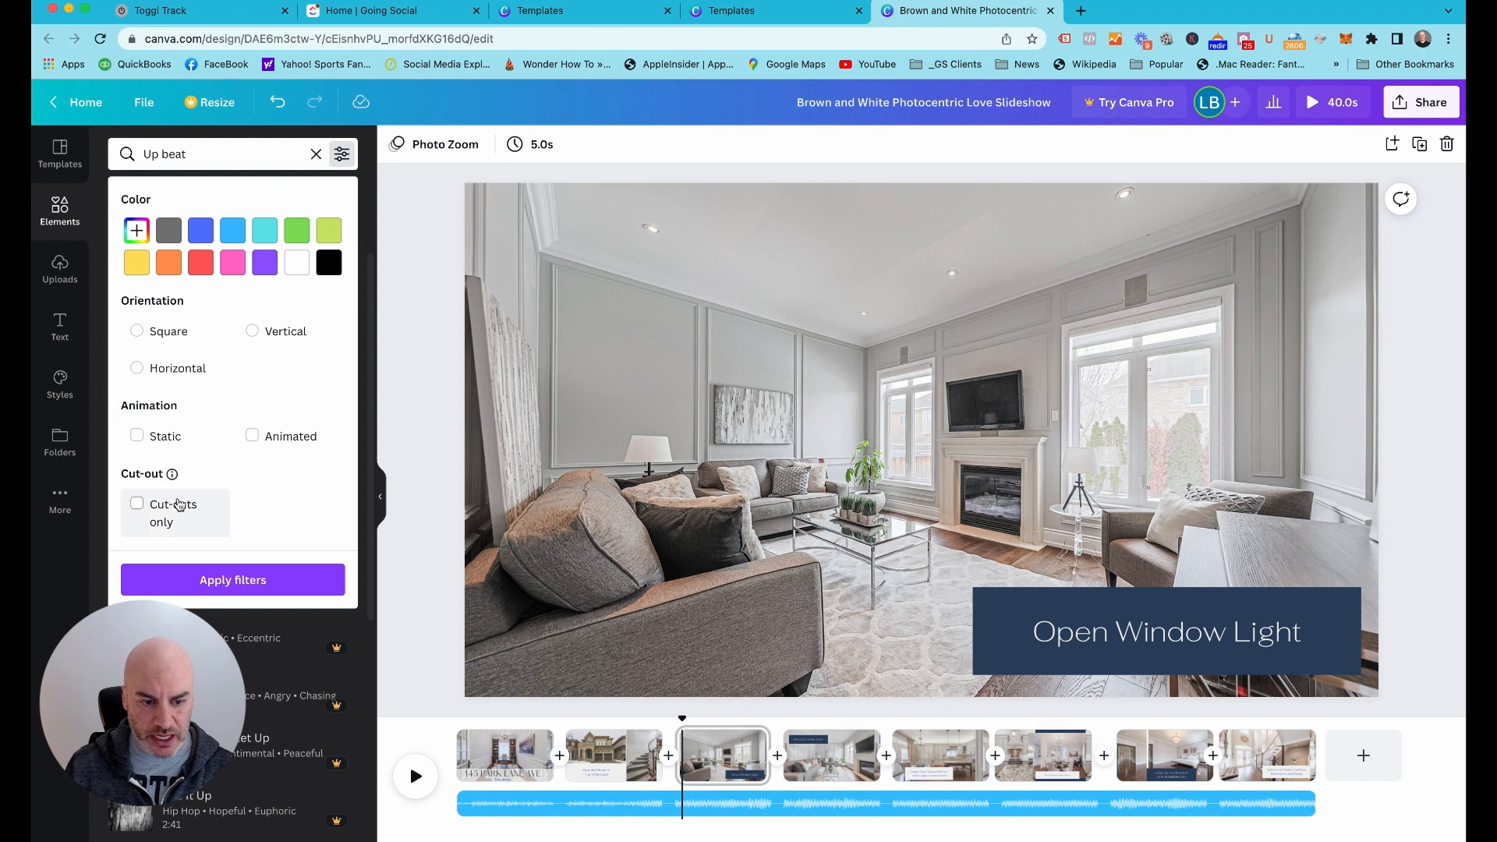
pyautogui.click(367, 196)
pyautogui.scroll(1, 265, 585)
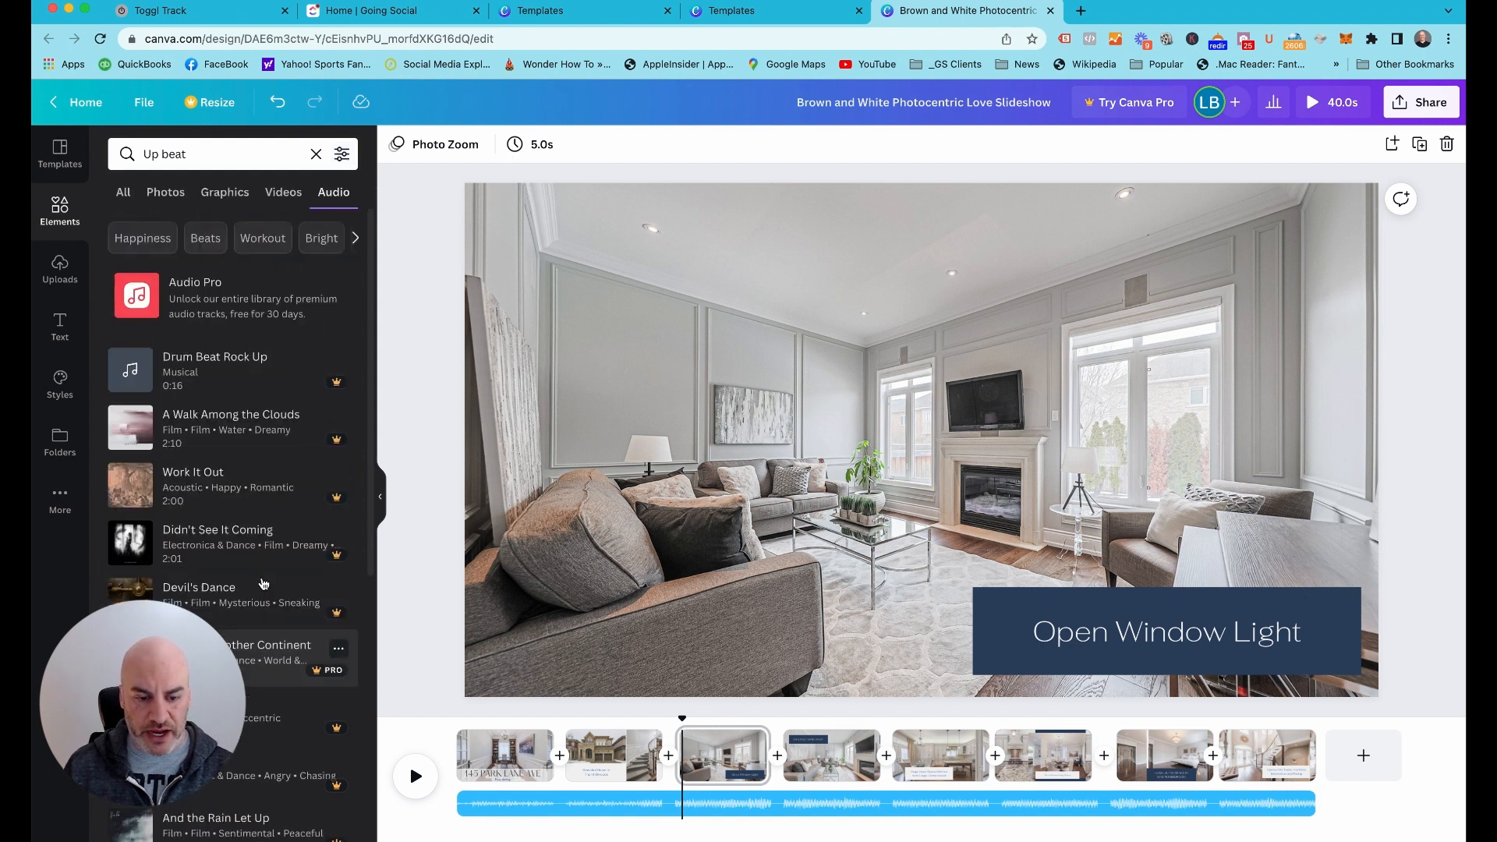
pyautogui.scroll(-1, 242, 625)
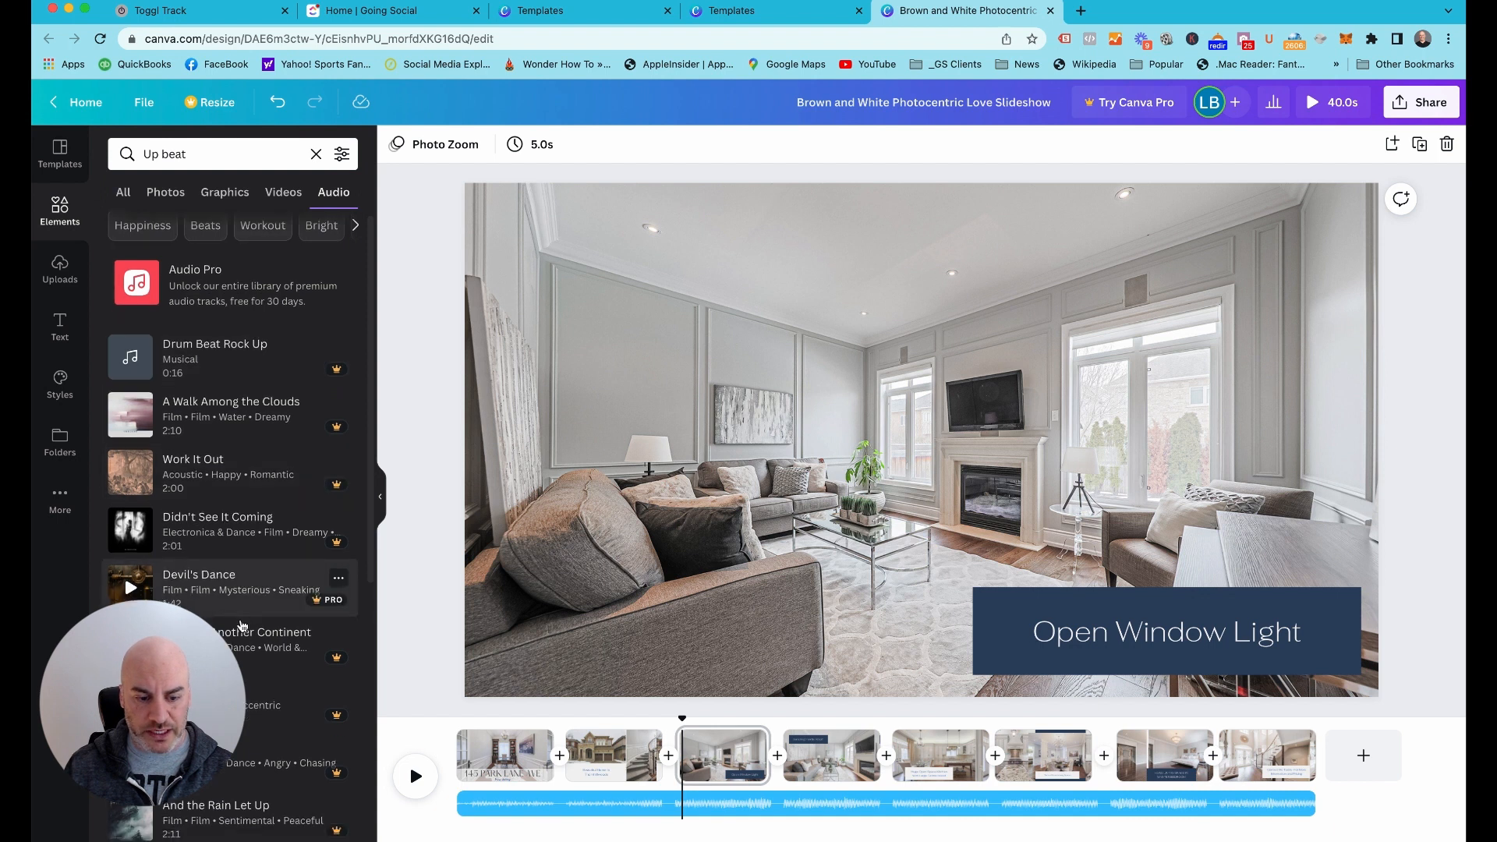
pyautogui.scroll(-20, 241, 626)
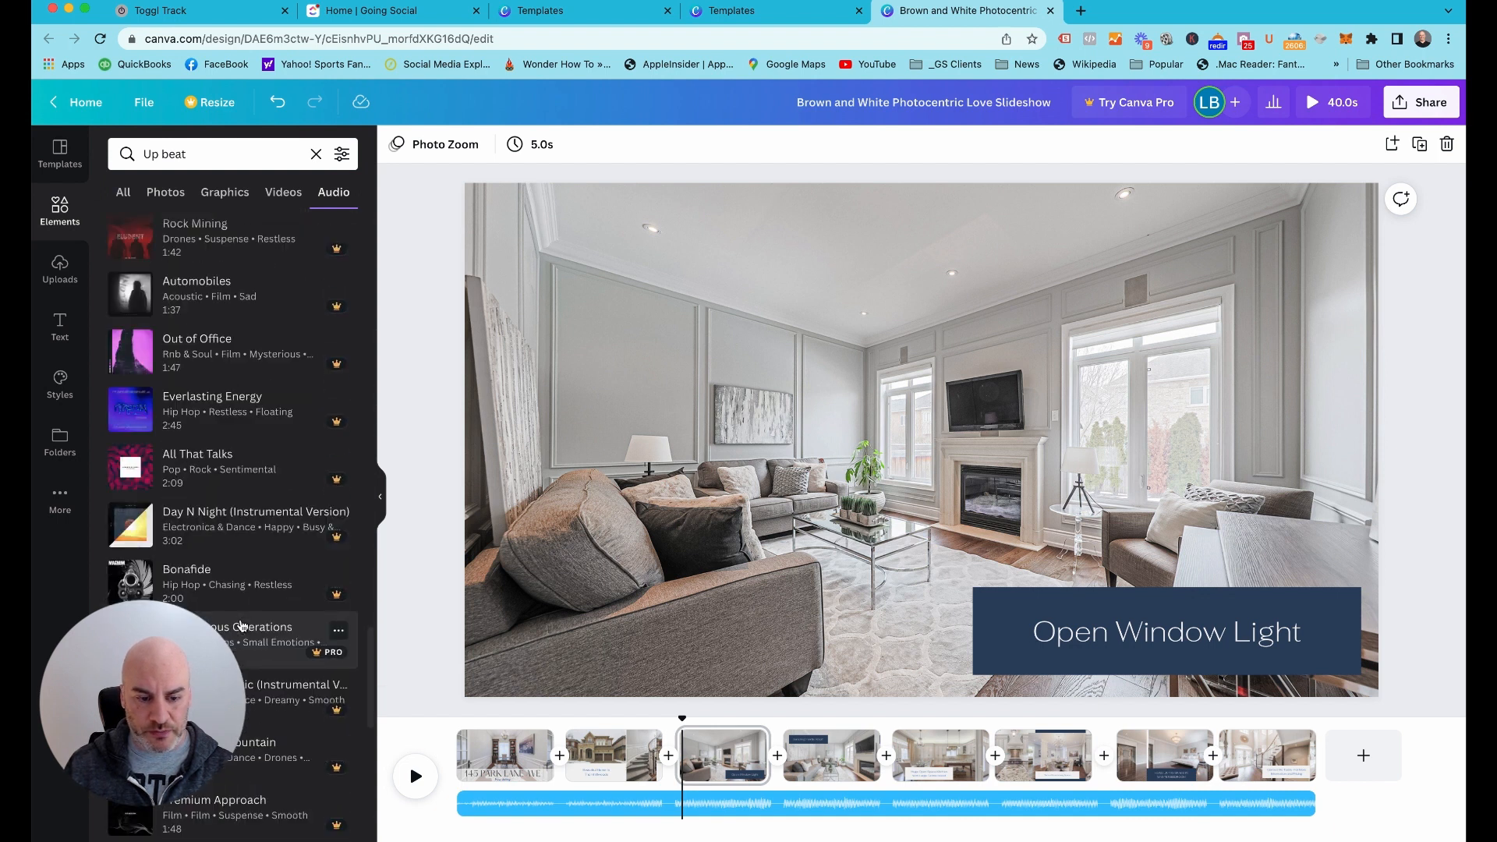
pyautogui.scroll(-3, 242, 625)
pyautogui.scroll(15, 258, 468)
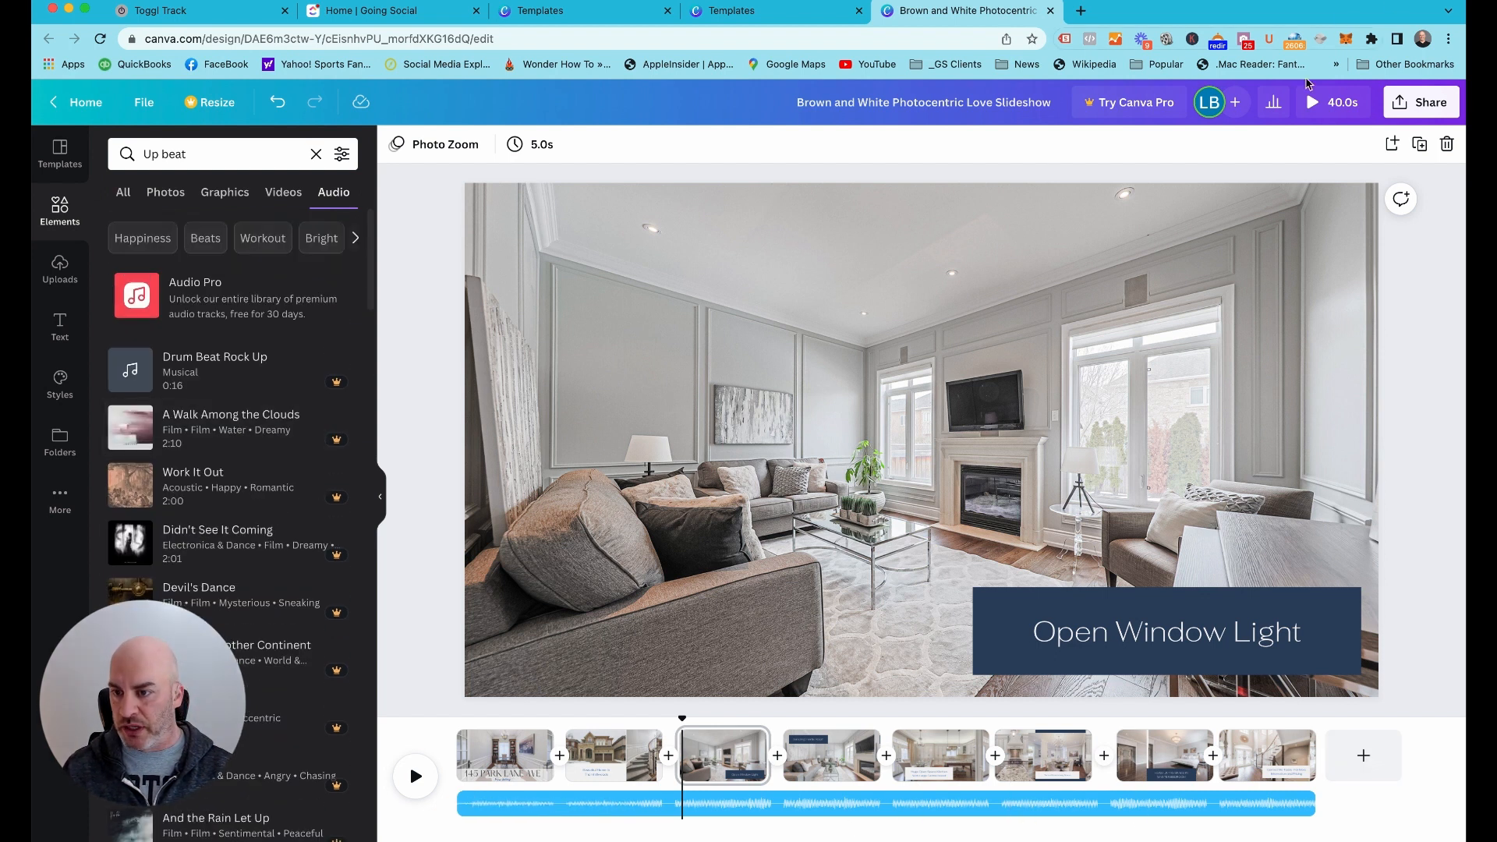
# Review the design's download options, including the charge for the premium music track, without downloading
pyautogui.click(1421, 110)
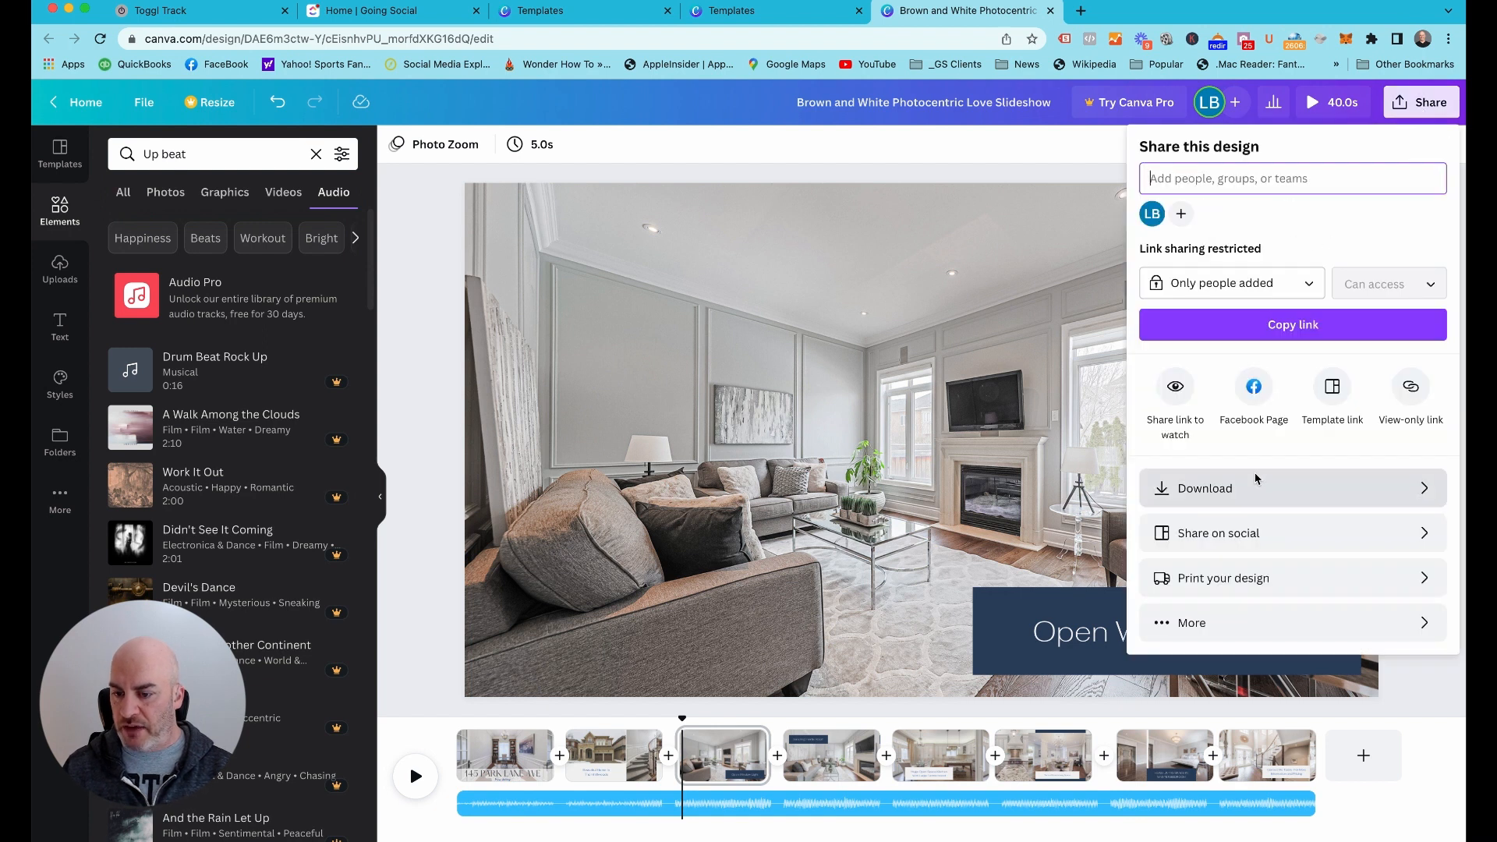
pyautogui.click(1221, 489)
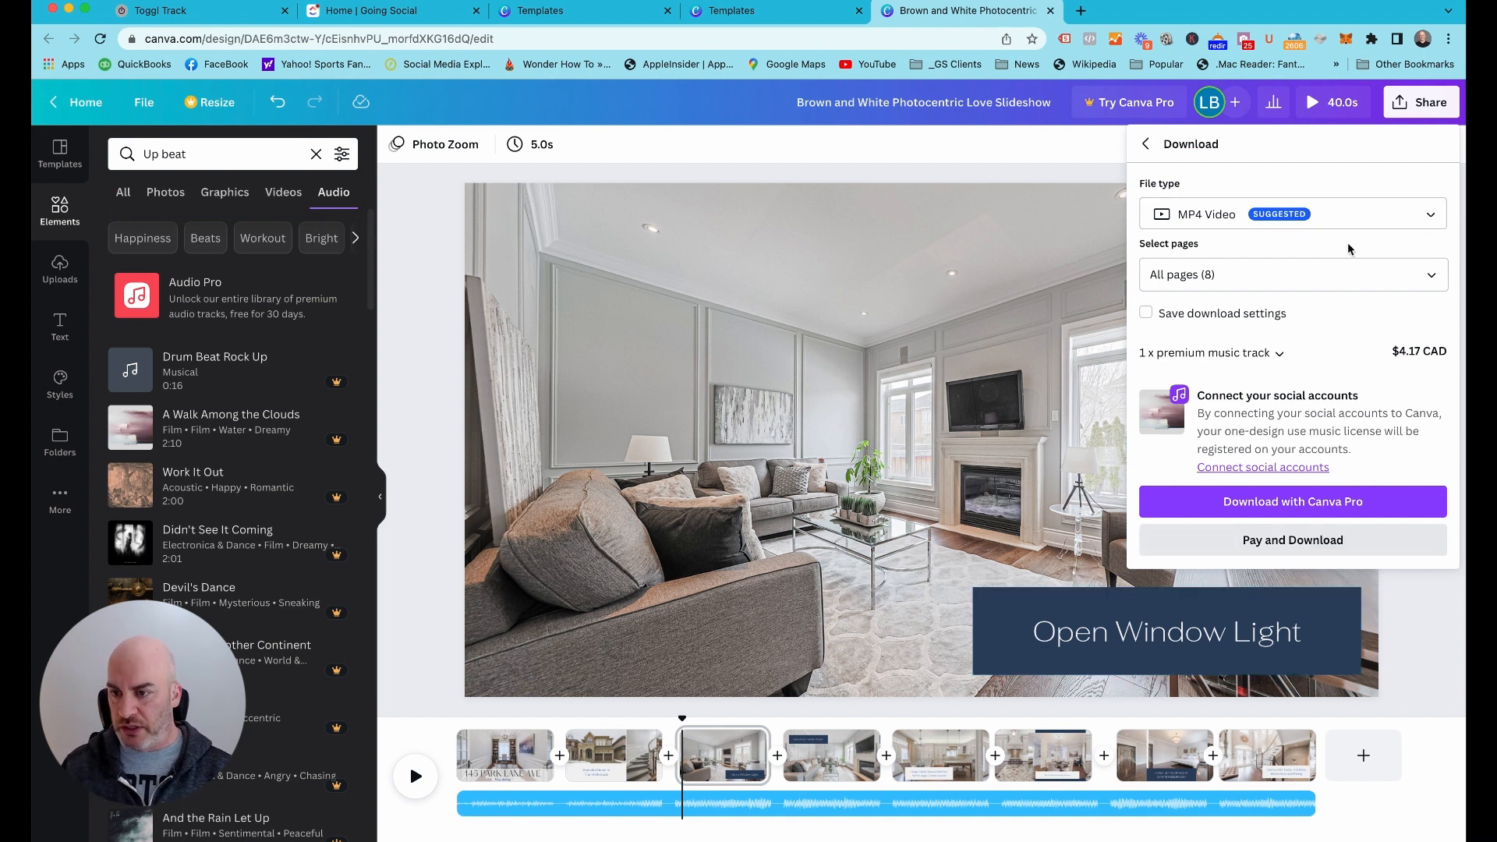
pyautogui.click(1144, 146)
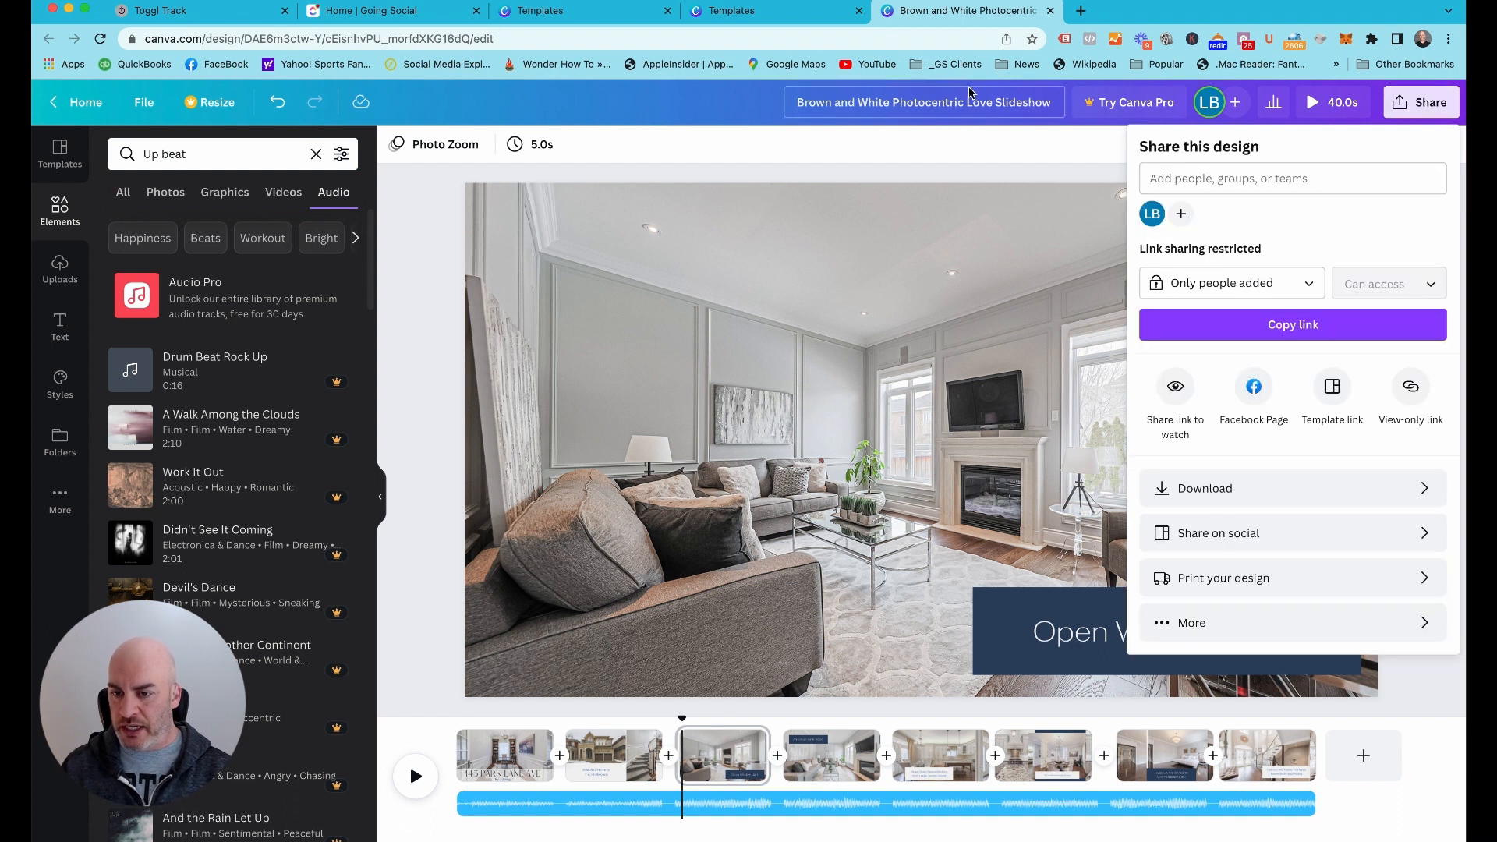
pyautogui.click(967, 178)
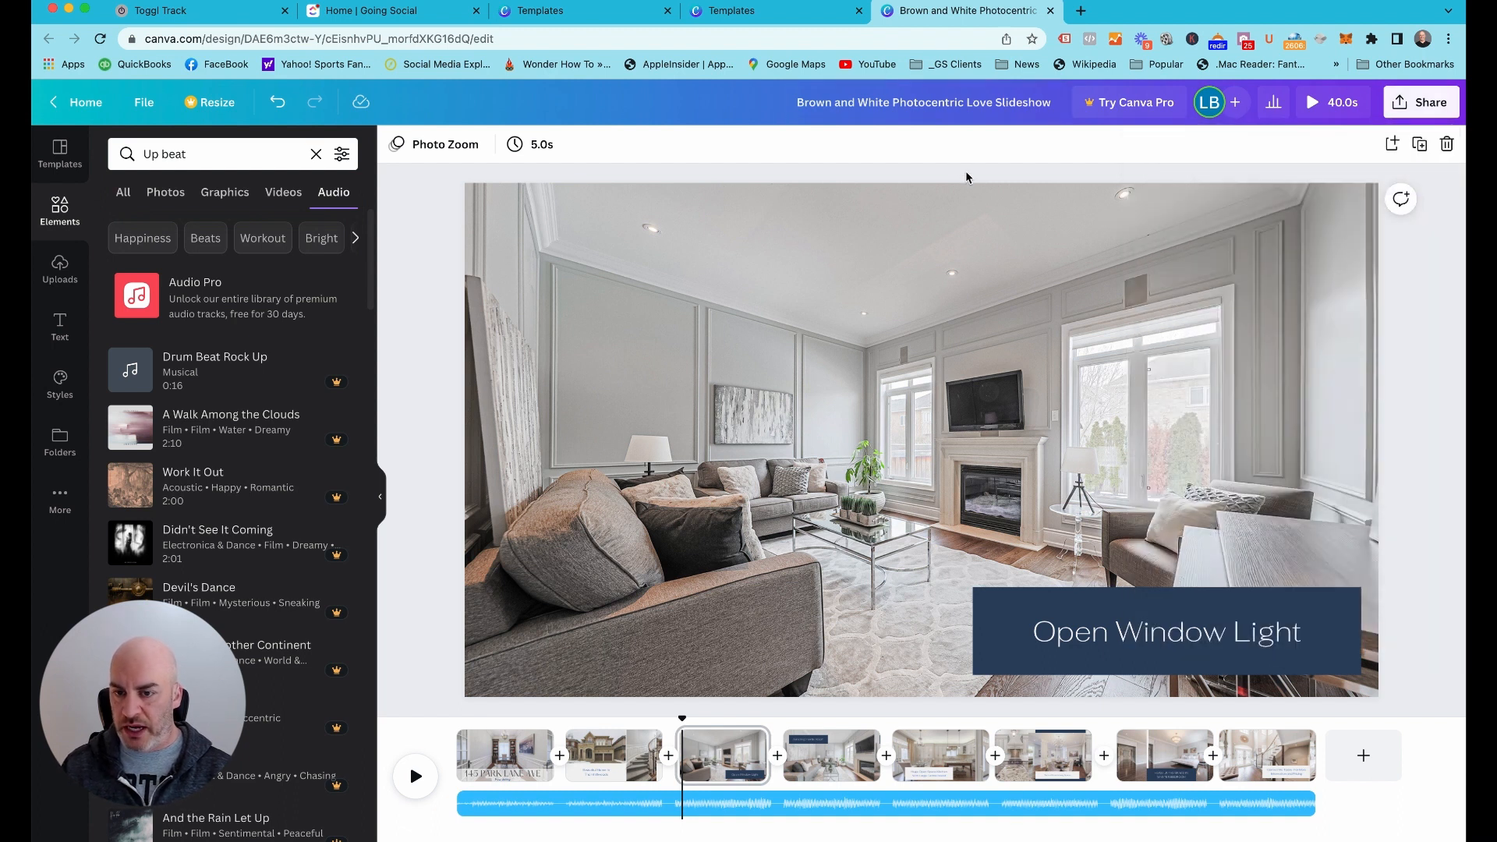
# Delete the premium "A Walk Among the Clouds" music track from the timeline
pyautogui.click(1216, 805)
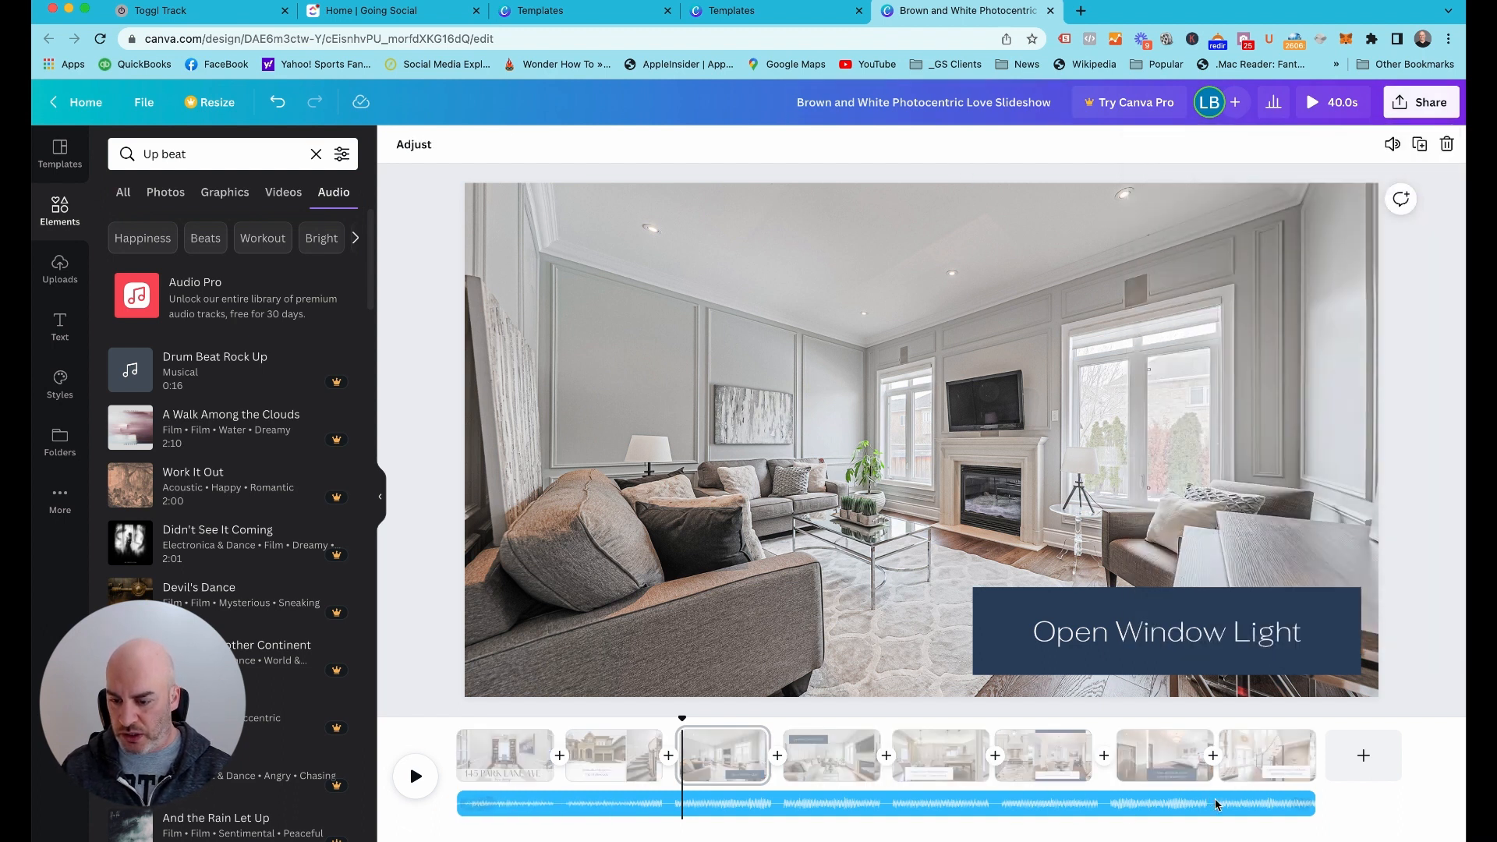
pyautogui.click(1301, 804)
pyautogui.click(1320, 773)
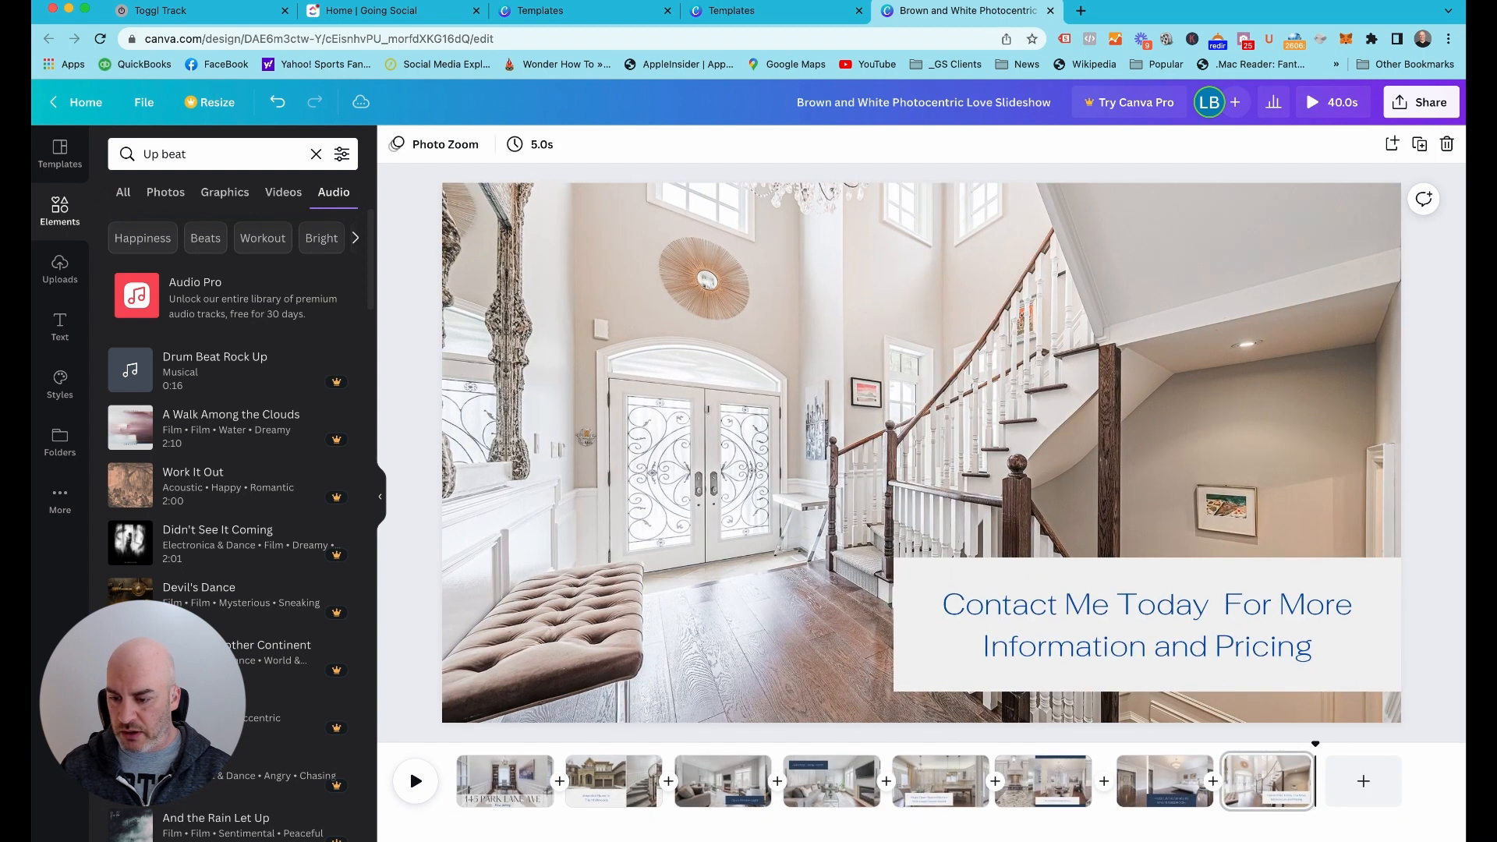
# Download all 8 pages of the slideshow as an MP4 Video
pyautogui.click(1426, 103)
pyautogui.click(1198, 488)
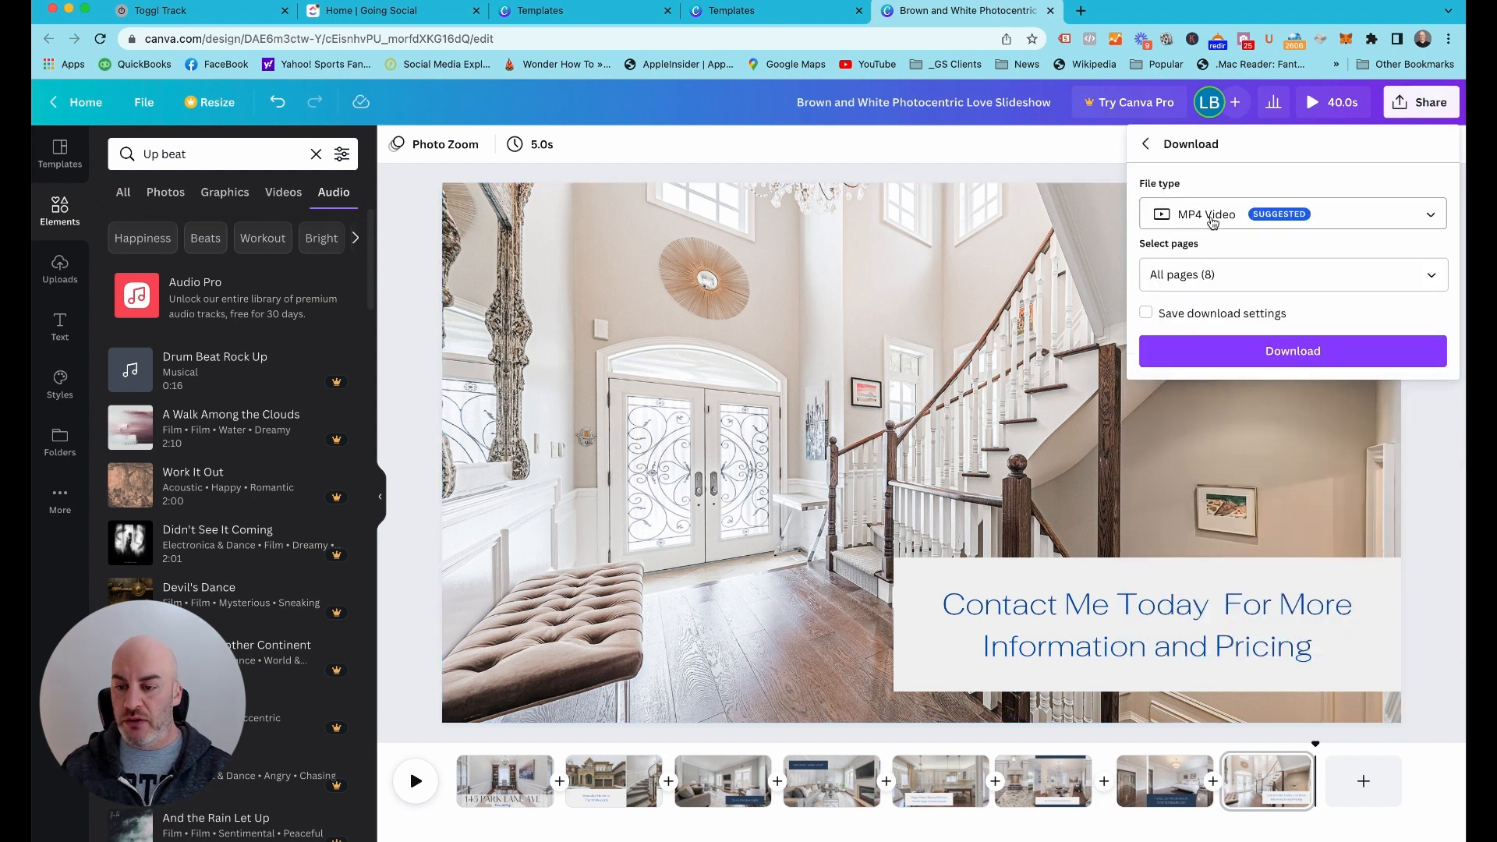
pyautogui.click(1259, 353)
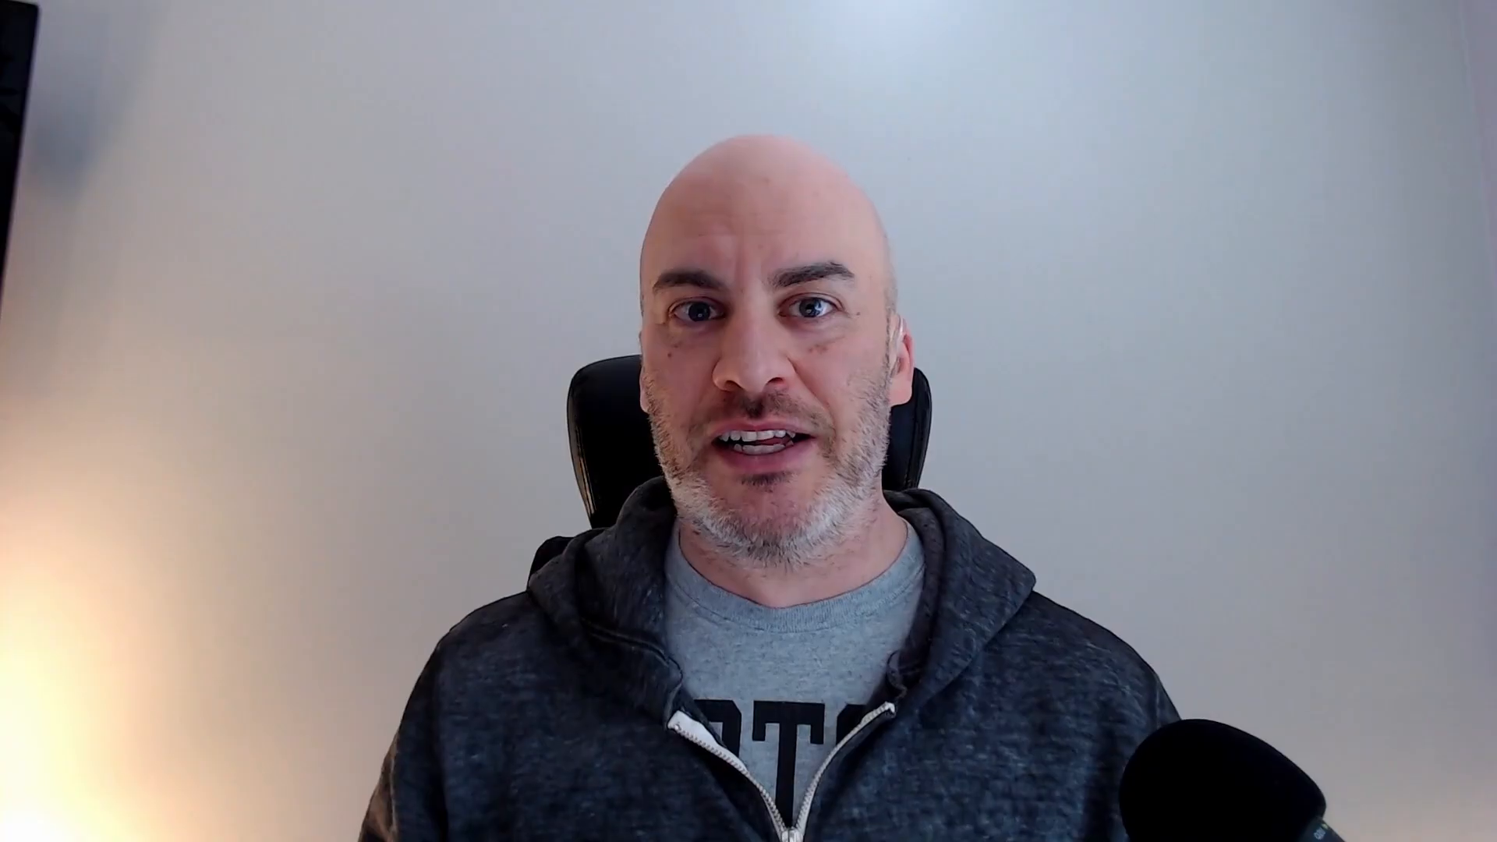